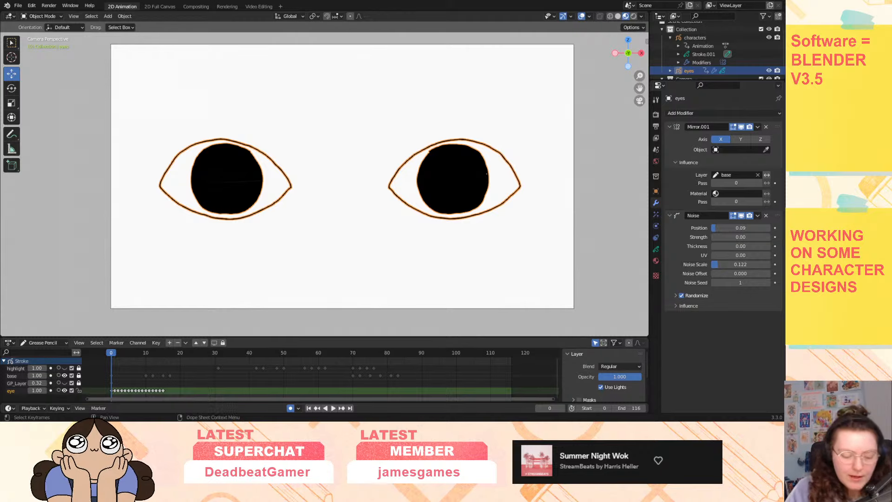
Play the eyes animation and replay it from frame 0 to review the mirrored blink.
{"action": "key", "text": "space"}
{"action": "left_click_drag", "start_coordinate": [162, 361], "coordinate": [236, 375]}
{"action": "left_click_drag", "start_coordinate": [639, 75], "coordinate": [640, 68]}
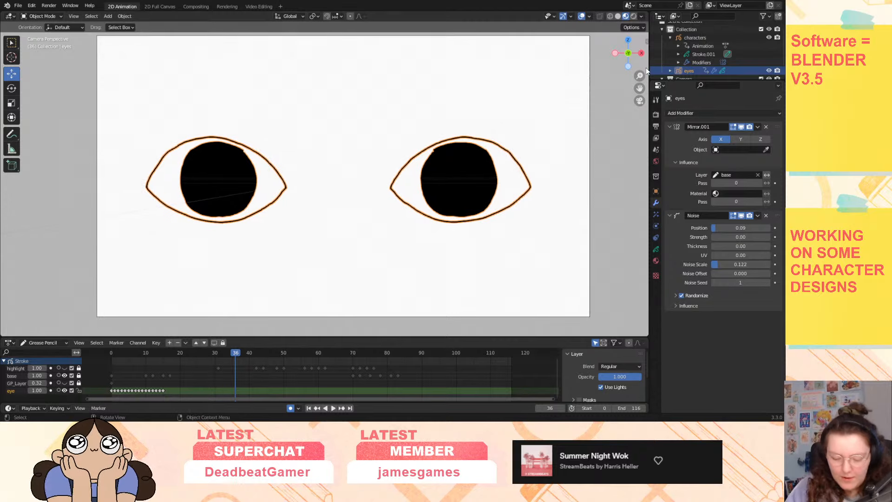
{"action": "left_click", "coordinate": [309, 408]}
{"action": "left_click", "coordinate": [333, 408]}
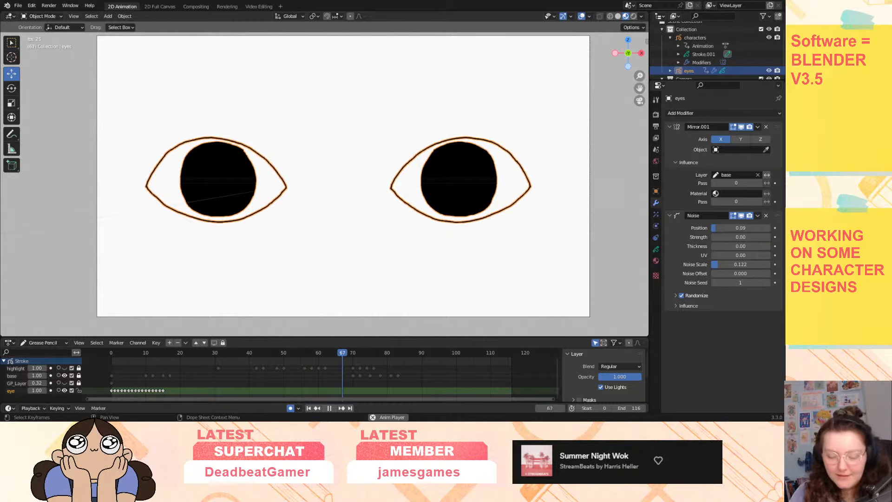
{"action": "left_click", "coordinate": [330, 409]}
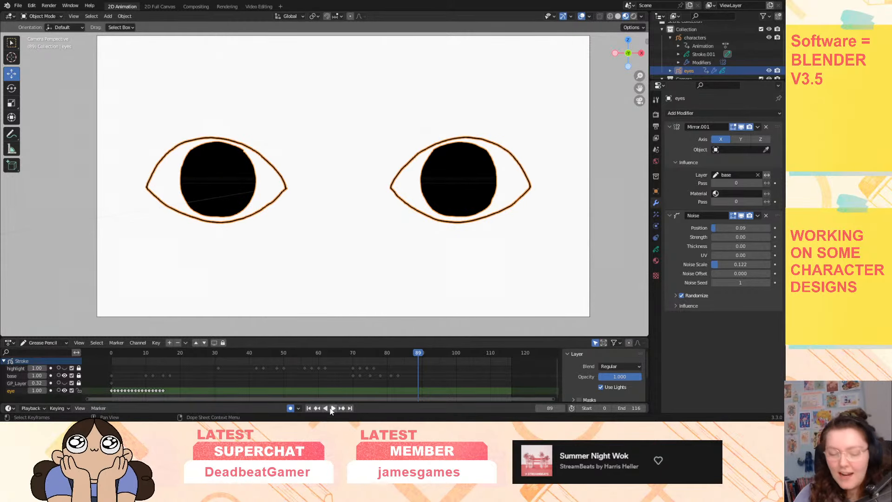
{"action": "left_click", "coordinate": [112, 354]}
{"action": "key", "text": "space"}
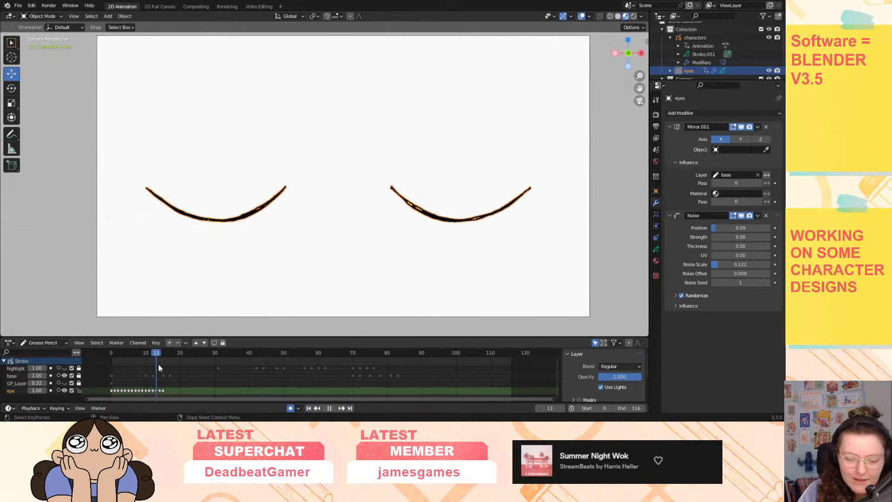
Review the eye designs above the camera frame by playing from frame 0 and scrubbing to frame 15.
{"action": "left_click_drag", "start_coordinate": [640, 88], "coordinate": [632, 293]}
{"action": "left_click", "coordinate": [112, 354]}
{"action": "key", "text": "space"}
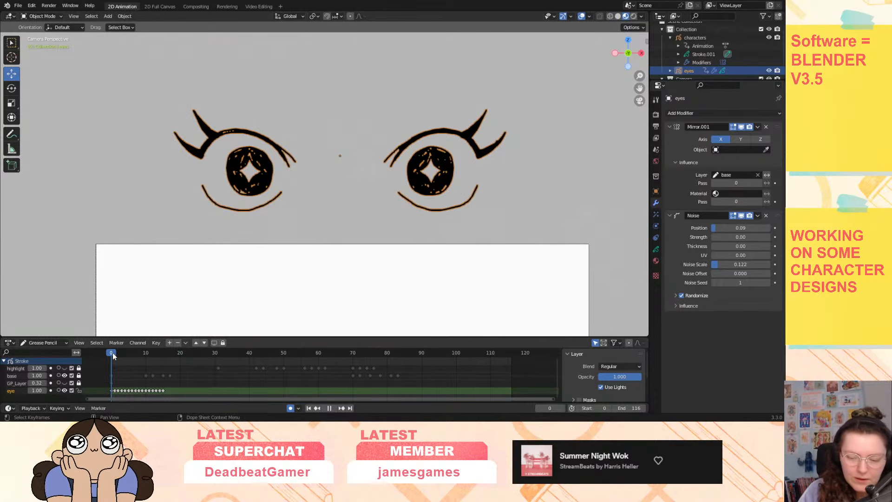
{"action": "left_click_drag", "start_coordinate": [112, 354], "coordinate": [163, 371]}
{"action": "left_click_drag", "start_coordinate": [643, 91], "coordinate": [633, 48]}
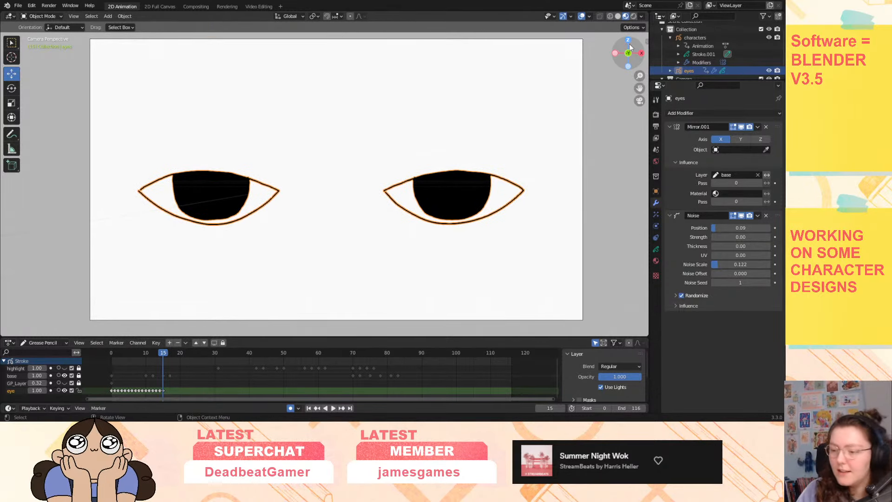
Hide the eyes object, select the characters object's Stroke.001 data and switch it to Draw Mode.
{"action": "left_click", "coordinate": [769, 70]}
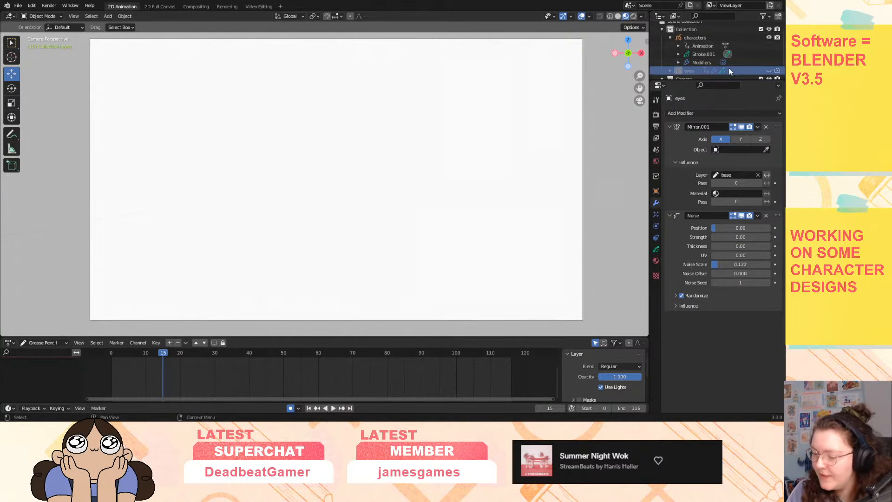
{"action": "left_click", "coordinate": [711, 54]}
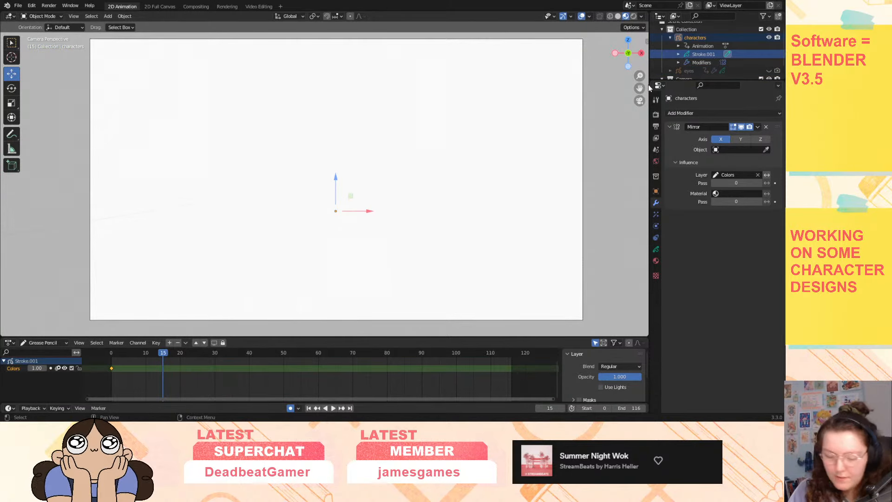
{"action": "left_click", "coordinate": [41, 17]}
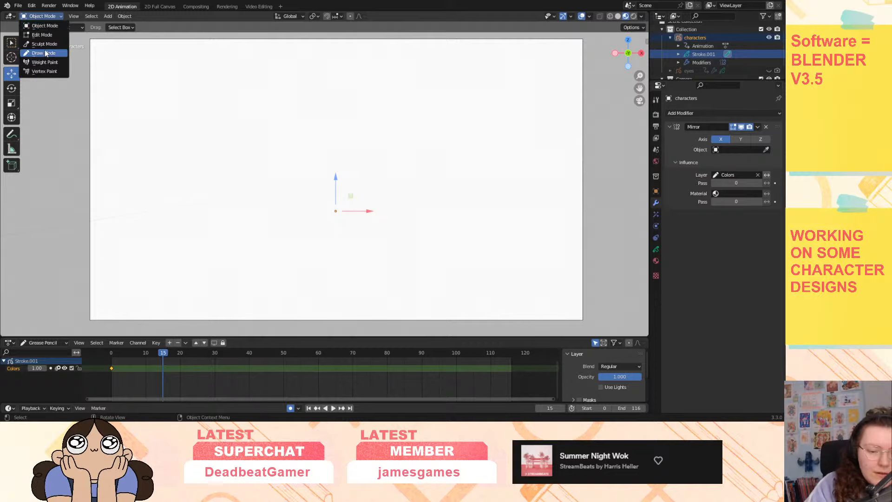
{"action": "left_click", "coordinate": [47, 50]}
Set the Pencil brush's vertex colour to a very dark purple.
{"action": "left_click", "coordinate": [192, 27]}
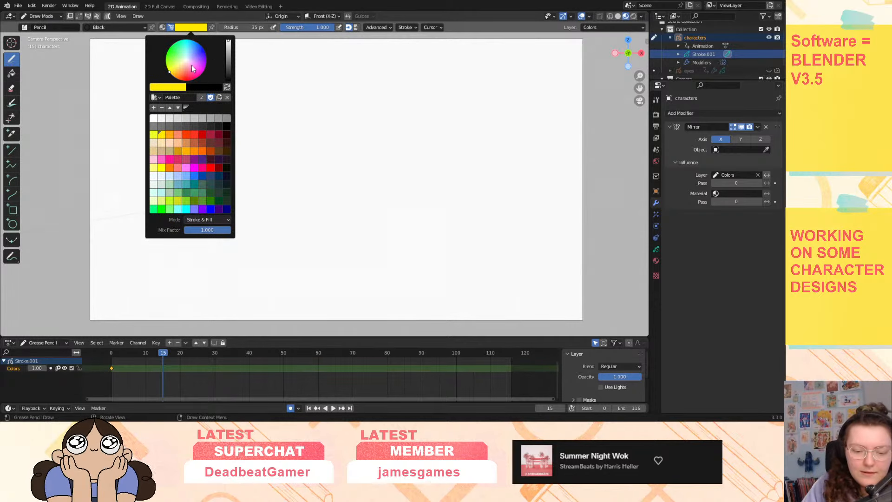
{"action": "mouse_move", "coordinate": [192, 70]}
{"action": "left_mouse_down"}
{"action": "mouse_move", "coordinate": [200, 75]}
{"action": "mouse_move", "coordinate": [201, 61]}
{"action": "mouse_move", "coordinate": [230, 78]}
{"action": "left_mouse_up"}
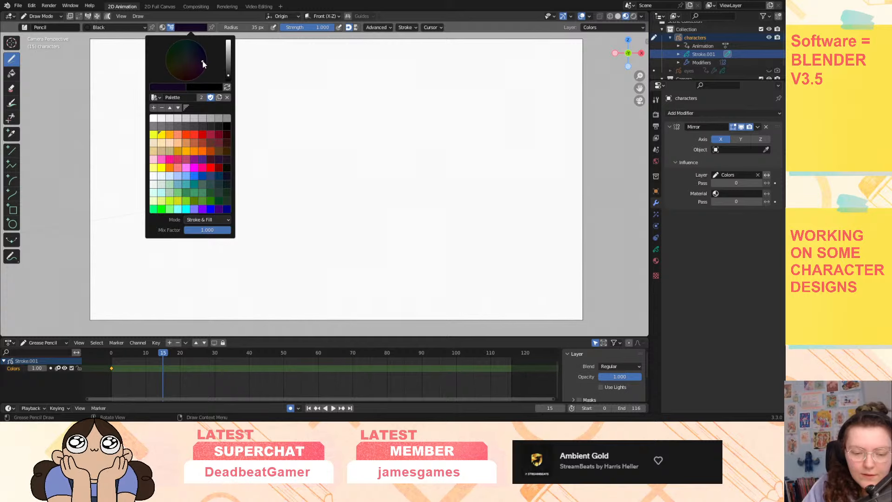
{"action": "key", "text": "Escape"}
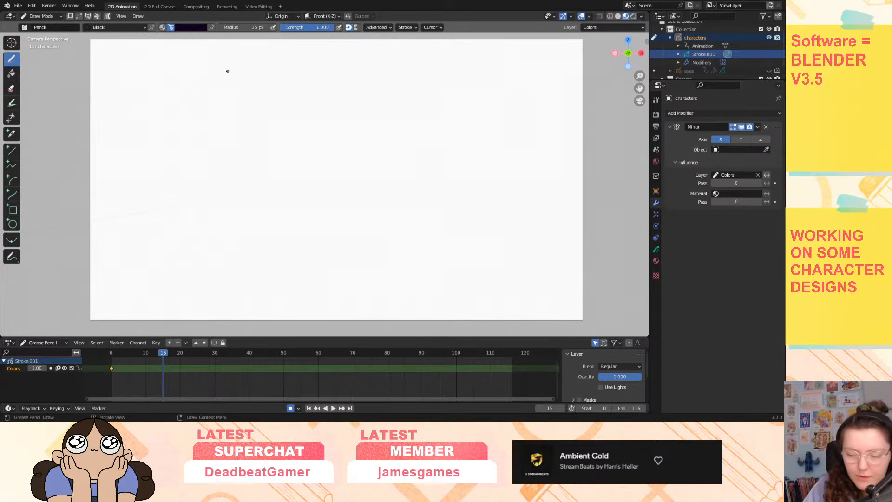
Switch to the KD Chunky brush, undo its green test stroke, and set its colour to a very dark purple.
{"action": "left_click", "coordinate": [41, 29]}
{"action": "left_click", "coordinate": [169, 50]}
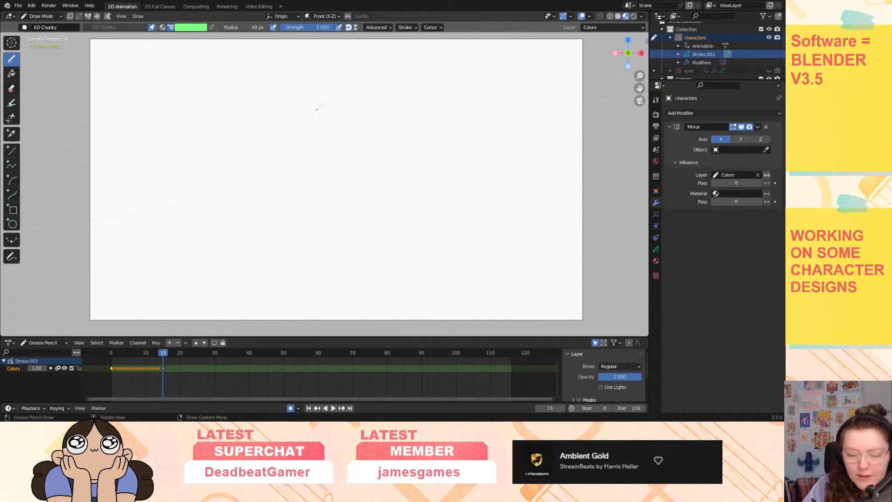
{"action": "mouse_move", "coordinate": [317, 109]}
{"action": "left_mouse_down"}
{"action": "mouse_move", "coordinate": [312, 172]}
{"action": "mouse_move", "coordinate": [323, 207]}
{"action": "left_mouse_up"}
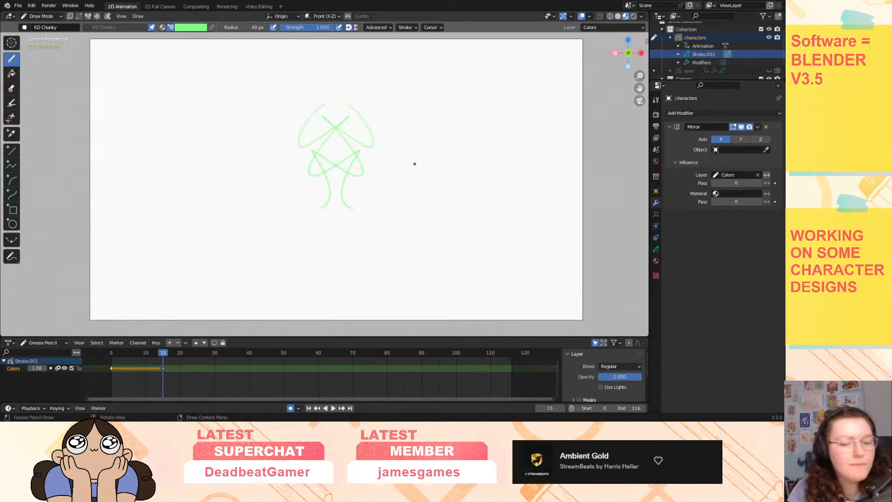
{"action": "key", "text": "ctrl+z"}
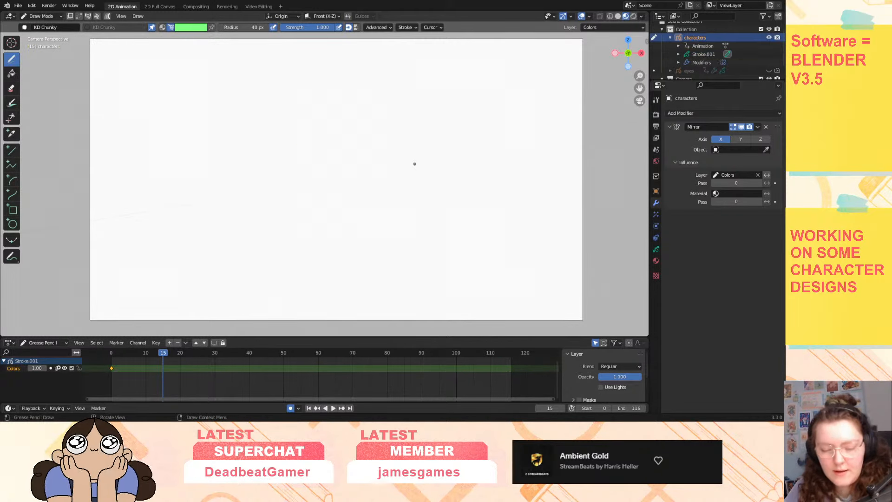
{"action": "left_click", "coordinate": [186, 27]}
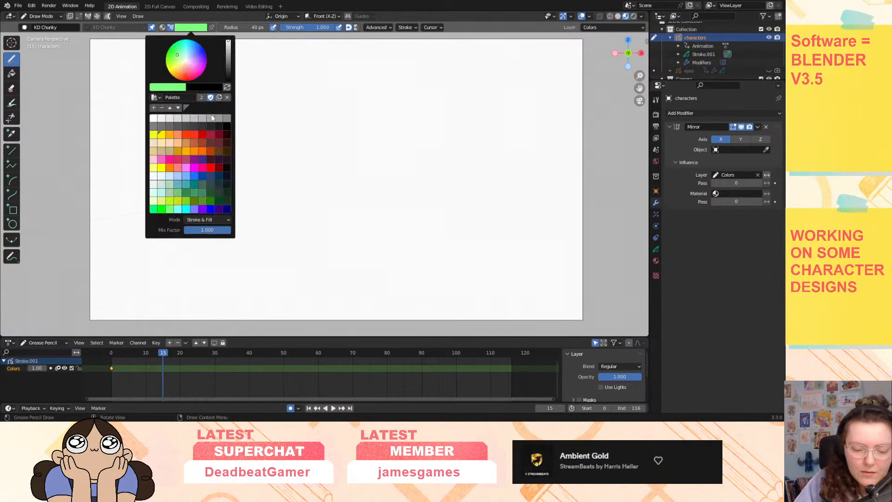
{"action": "left_click", "coordinate": [228, 73]}
{"action": "left_click", "coordinate": [201, 65]}
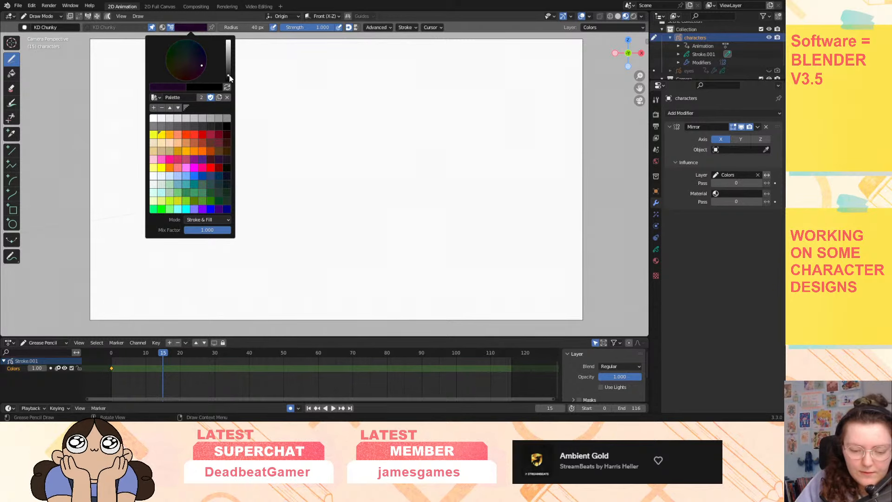
{"action": "key", "text": "Return"}
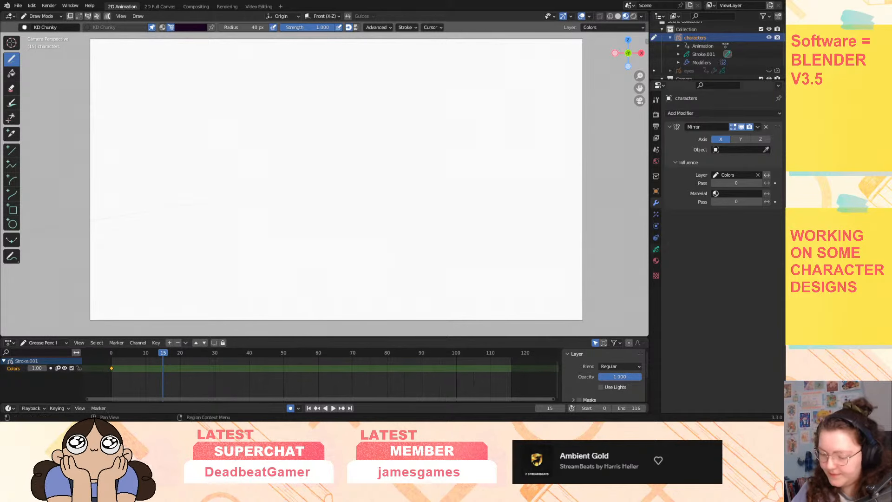
Hide the characters object, show the eyes and review the eye designs across the timeline.
{"action": "left_click", "coordinate": [656, 249]}
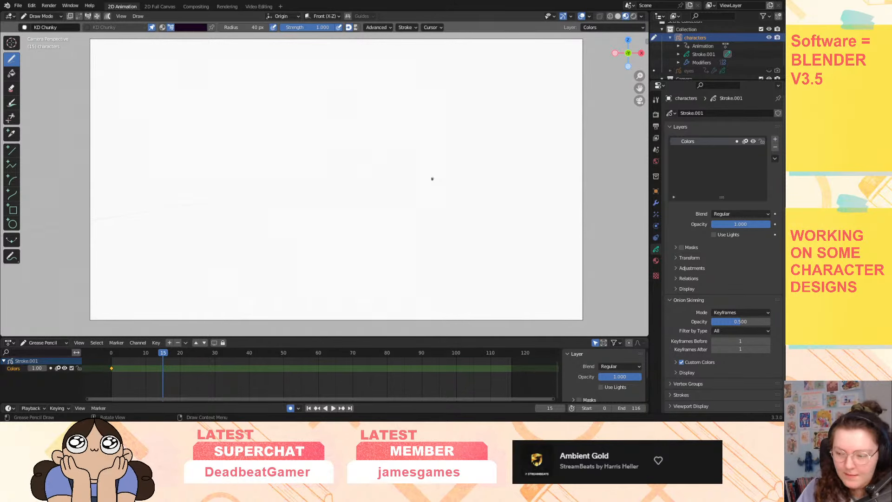
{"action": "left_click", "coordinate": [769, 37]}
{"action": "left_click", "coordinate": [770, 70]}
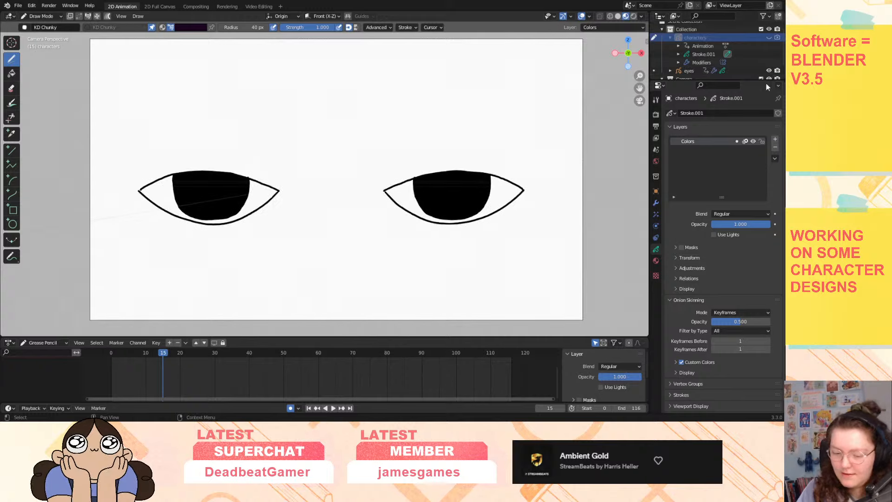
{"action": "left_click_drag", "start_coordinate": [161, 353], "coordinate": [425, 392]}
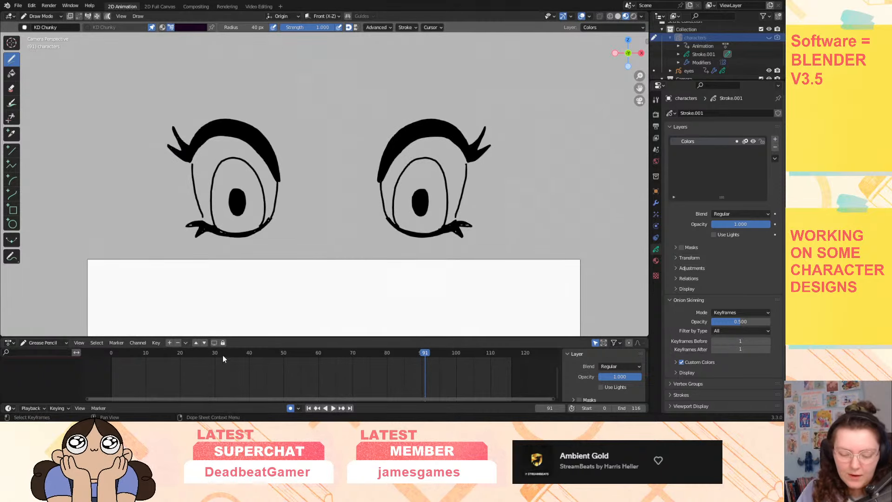
{"action": "left_click", "coordinate": [114, 353]}
{"action": "key", "text": "space"}
{"action": "left_click_drag", "start_coordinate": [116, 356], "coordinate": [146, 366]}
{"action": "key", "text": "space"}
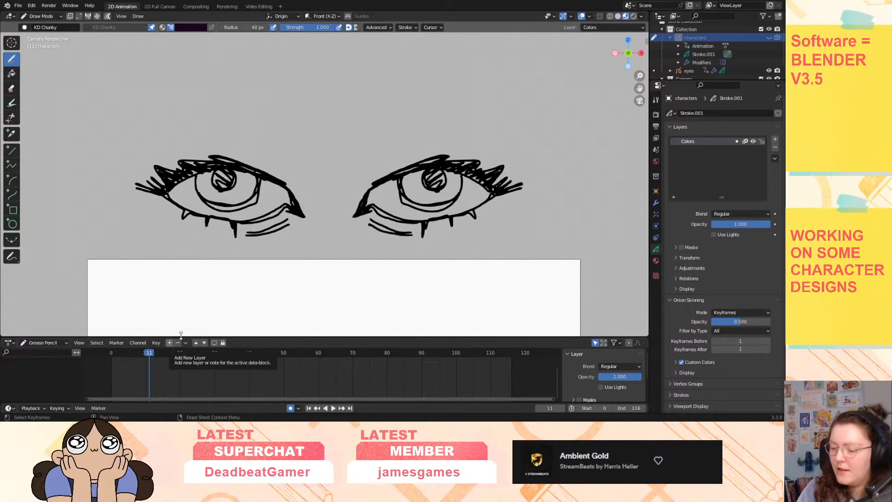
Hide the eyes object, show and select the characters object, and return to frame 0.
{"action": "left_click", "coordinate": [769, 71]}
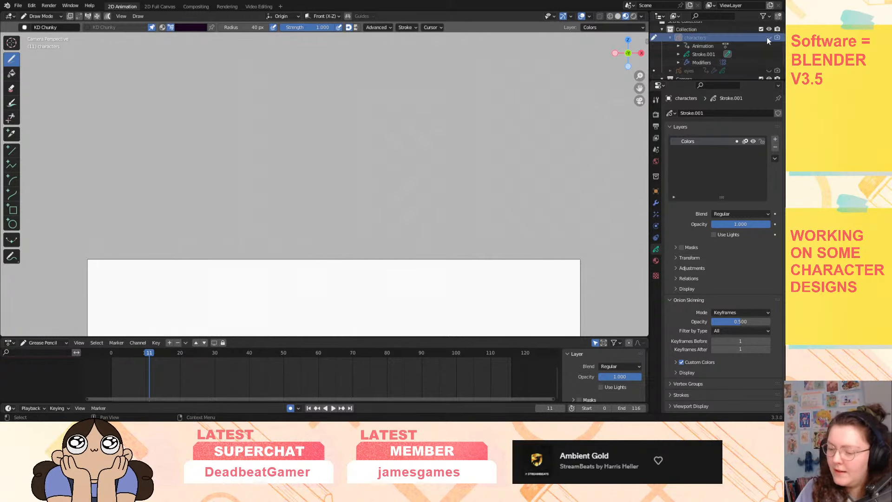
{"action": "left_click", "coordinate": [708, 54]}
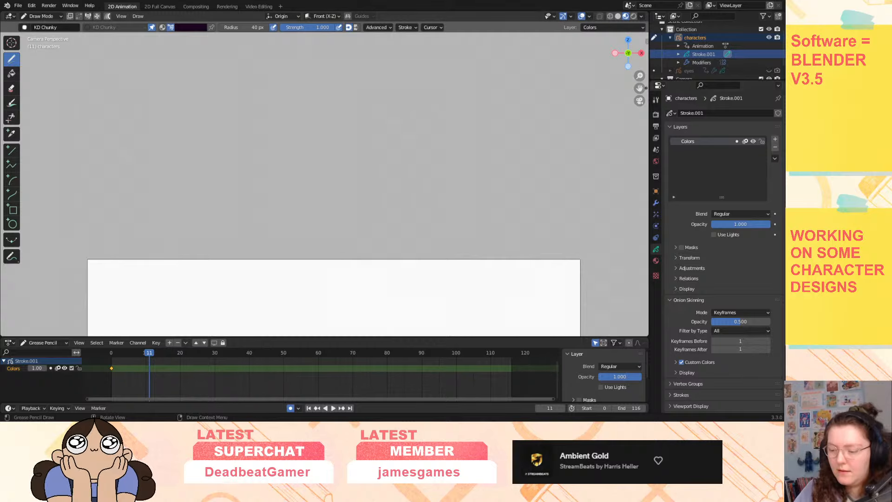
{"action": "left_click_drag", "start_coordinate": [640, 88], "coordinate": [648, 9]}
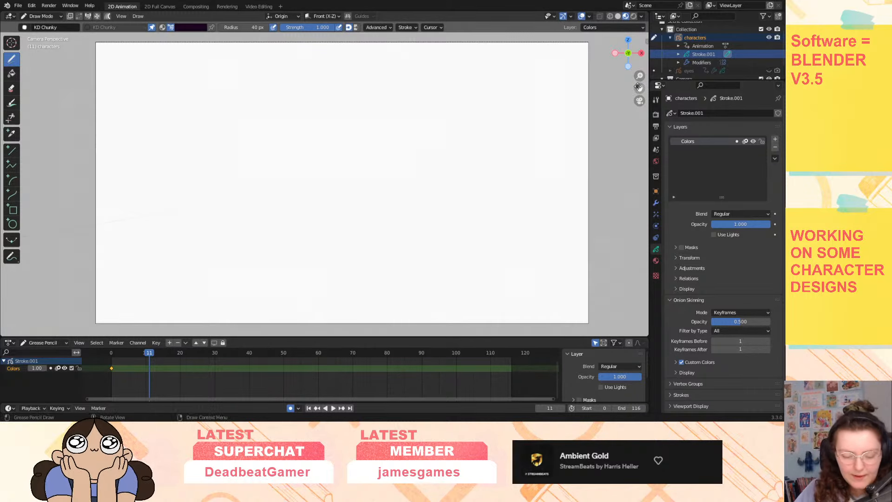
{"action": "key", "text": "shift+Left"}
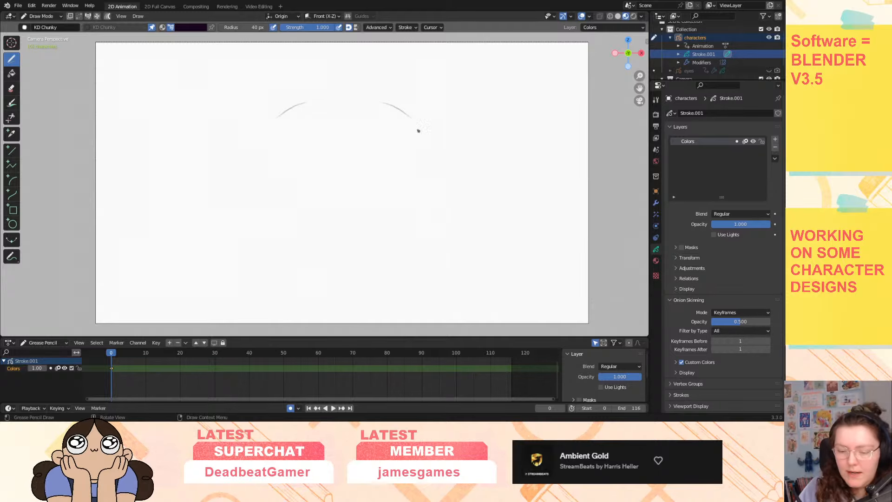
Sketch mirrored arcs over the forehead and a face outline tapering to a pointed chin, near the canvas centre.
{"action": "left_click_drag", "start_coordinate": [314, 99], "coordinate": [270, 125]}
{"action": "left_click_drag", "start_coordinate": [373, 99], "coordinate": [418, 125]}
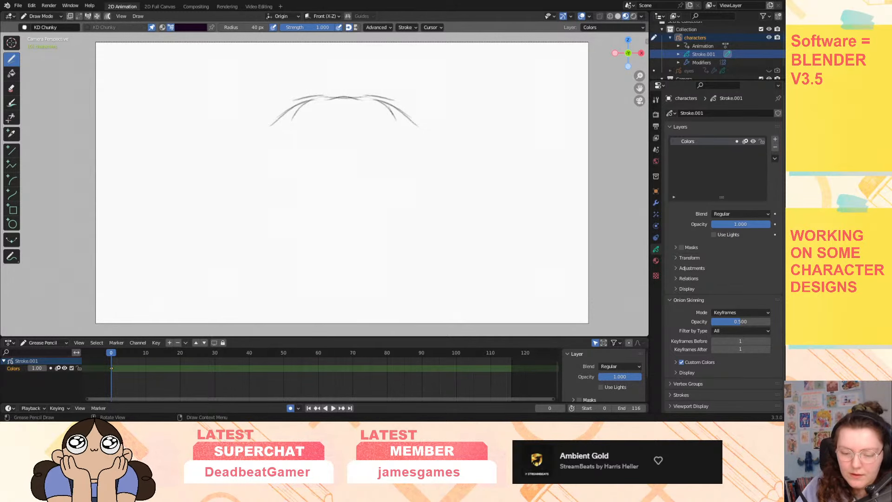
{"action": "left_click_drag", "start_coordinate": [394, 113], "coordinate": [396, 178]}
{"action": "mouse_move", "coordinate": [292, 107]}
{"action": "left_mouse_down"}
{"action": "mouse_move", "coordinate": [292, 178]}
{"action": "mouse_move", "coordinate": [327, 224]}
{"action": "left_mouse_up"}
{"action": "left_click_drag", "start_coordinate": [394, 192], "coordinate": [347, 228]}
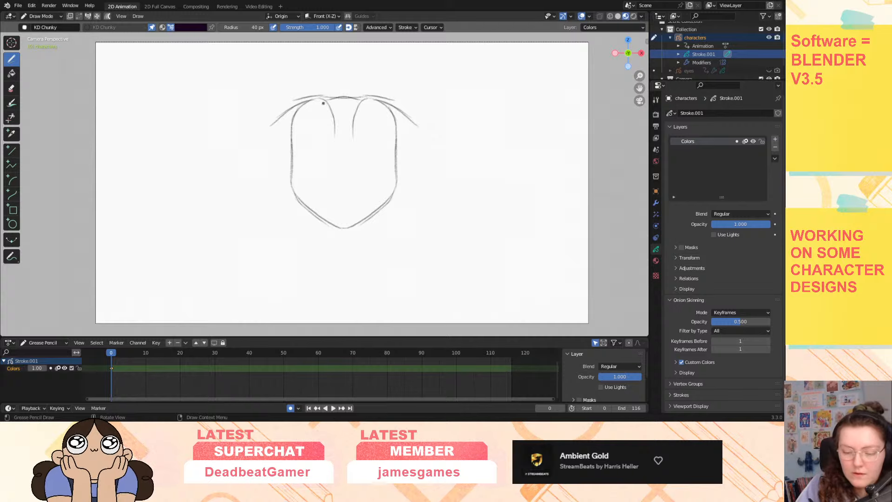
Sketch the mirrored fringe strands across the forehead and the curve of the crown above them.
{"action": "left_click_drag", "start_coordinate": [337, 142], "coordinate": [346, 142]}
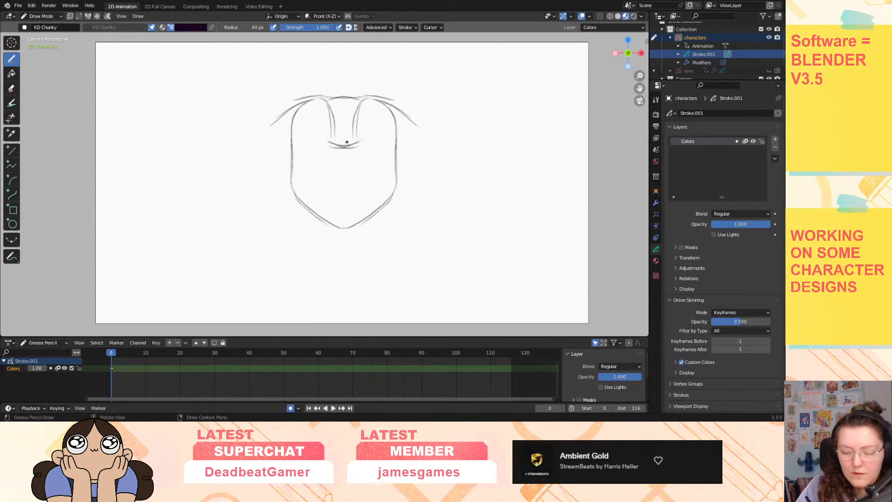
{"action": "left_click_drag", "start_coordinate": [362, 101], "coordinate": [362, 139]}
{"action": "left_click_drag", "start_coordinate": [326, 111], "coordinate": [326, 136]}
{"action": "left_click_drag", "start_coordinate": [368, 104], "coordinate": [377, 144]}
{"action": "left_click_drag", "start_coordinate": [321, 104], "coordinate": [311, 145]}
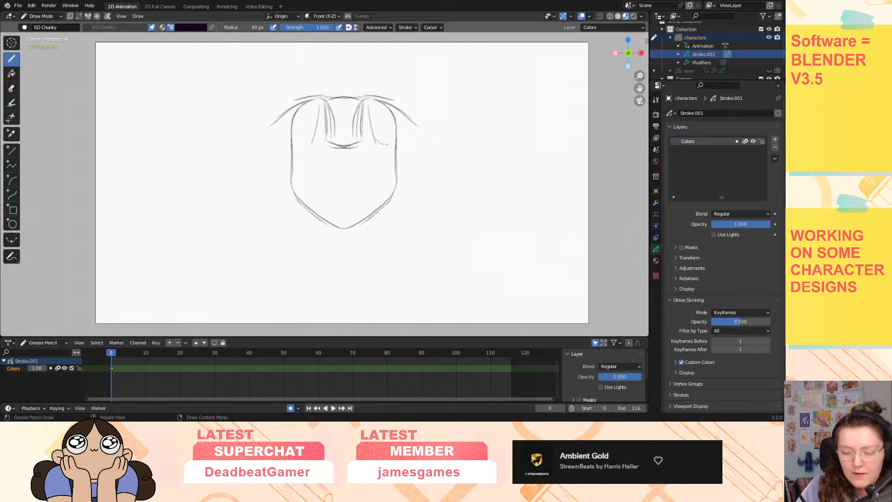
{"action": "mouse_move", "coordinate": [398, 144]}
{"action": "left_mouse_down"}
{"action": "mouse_move", "coordinate": [390, 101]}
{"action": "mouse_move", "coordinate": [395, 112]}
{"action": "left_mouse_up"}
{"action": "mouse_move", "coordinate": [401, 146]}
{"action": "left_mouse_down"}
{"action": "mouse_move", "coordinate": [394, 105]}
{"action": "mouse_move", "coordinate": [369, 88]}
{"action": "mouse_move", "coordinate": [317, 87]}
{"action": "mouse_move", "coordinate": [378, 86]}
{"action": "left_mouse_up"}
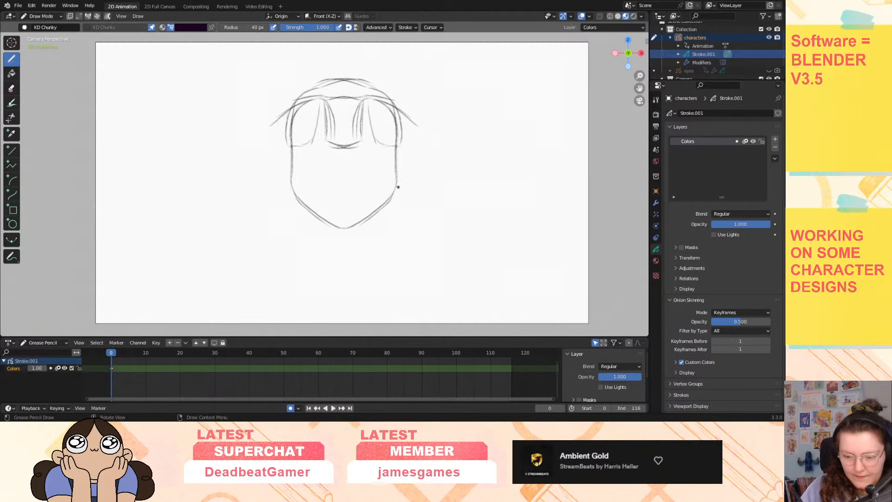
Sketch the ears and the long pointed locks of hair hanging past the chin on both sides.
{"action": "left_click_drag", "start_coordinate": [407, 160], "coordinate": [402, 177]}
{"action": "left_click_drag", "start_coordinate": [278, 150], "coordinate": [288, 178]}
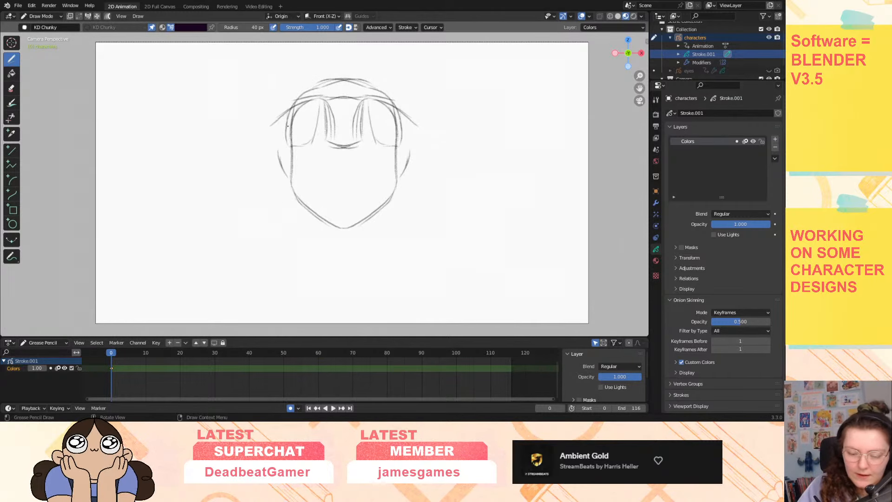
{"action": "left_click_drag", "start_coordinate": [288, 130], "coordinate": [280, 223]}
{"action": "mouse_move", "coordinate": [307, 257]}
{"action": "left_mouse_down"}
{"action": "mouse_move", "coordinate": [294, 225]}
{"action": "mouse_move", "coordinate": [294, 177]}
{"action": "mouse_move", "coordinate": [294, 230]}
{"action": "left_mouse_up"}
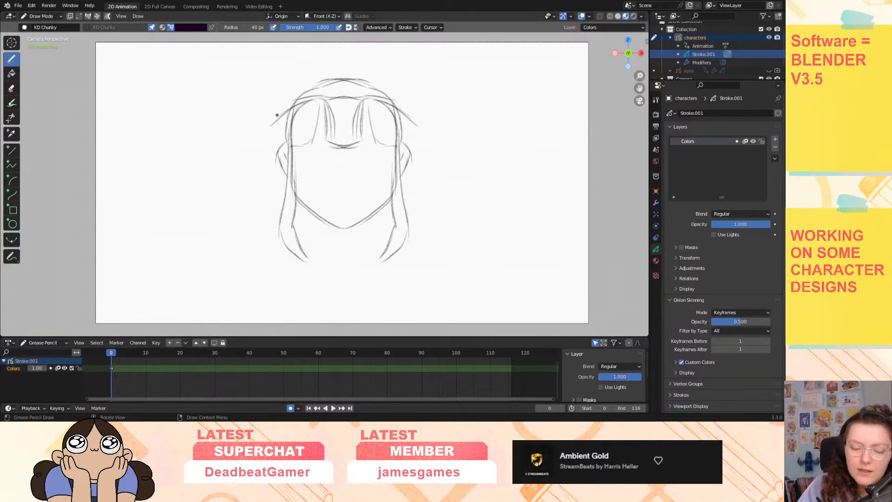
Sketch a fuller rounded hair contour around the head with strand lines converging at the crown.
{"action": "mouse_move", "coordinate": [277, 115]}
{"action": "left_mouse_down"}
{"action": "mouse_move", "coordinate": [274, 145]}
{"action": "mouse_move", "coordinate": [295, 88]}
{"action": "mouse_move", "coordinate": [343, 75]}
{"action": "mouse_move", "coordinate": [275, 143]}
{"action": "left_mouse_up"}
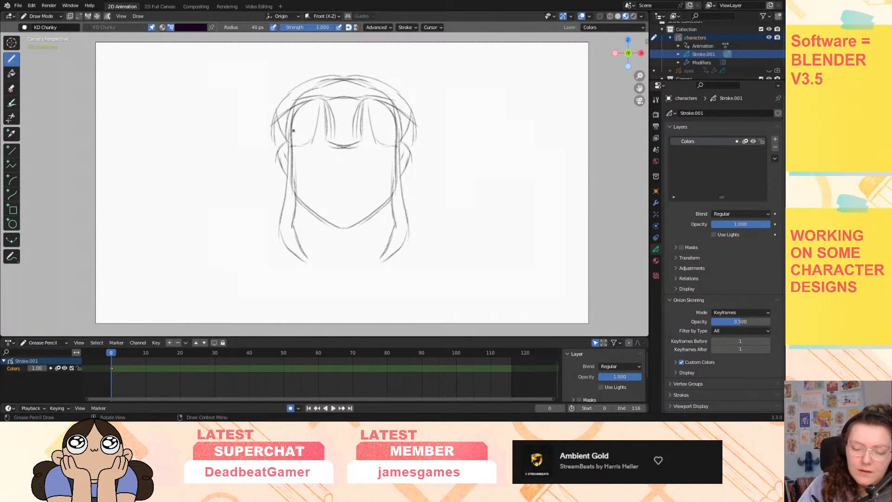
{"action": "left_click_drag", "start_coordinate": [287, 93], "coordinate": [311, 80]}
{"action": "left_click_drag", "start_coordinate": [407, 123], "coordinate": [378, 80]}
{"action": "left_click_drag", "start_coordinate": [295, 85], "coordinate": [318, 78]}
{"action": "left_click_drag", "start_coordinate": [392, 83], "coordinate": [369, 79]}
{"action": "left_click_drag", "start_coordinate": [323, 77], "coordinate": [338, 95]}
{"action": "left_click_drag", "start_coordinate": [363, 78], "coordinate": [348, 95]}
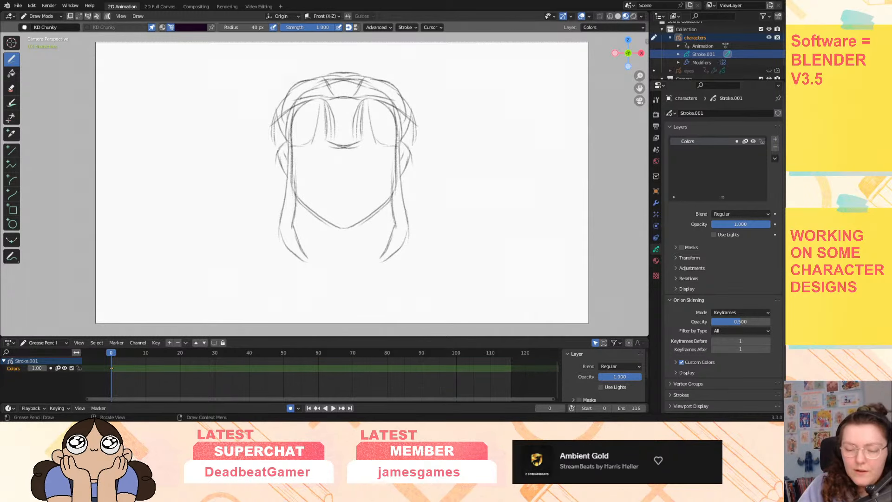
Darken the hairline arcs over the forehead and reinforce the mirrored fringe strands and their blunt lower edges.
{"action": "left_click_drag", "start_coordinate": [301, 100], "coordinate": [387, 93]}
{"action": "left_click_drag", "start_coordinate": [337, 79], "coordinate": [291, 105]}
{"action": "left_click_drag", "start_coordinate": [342, 79], "coordinate": [398, 105]}
{"action": "mouse_move", "coordinate": [292, 96]}
{"action": "left_mouse_down"}
{"action": "mouse_move", "coordinate": [297, 144]}
{"action": "mouse_move", "coordinate": [323, 93]}
{"action": "mouse_move", "coordinate": [399, 144]}
{"action": "left_mouse_up"}
{"action": "left_click_drag", "start_coordinate": [325, 106], "coordinate": [331, 149]}
{"action": "mouse_move", "coordinate": [361, 100]}
{"action": "left_mouse_down"}
{"action": "mouse_move", "coordinate": [363, 150]}
{"action": "mouse_move", "coordinate": [353, 147]}
{"action": "left_mouse_up"}
{"action": "left_click_drag", "start_coordinate": [328, 105], "coordinate": [329, 142]}
{"action": "left_click_drag", "start_coordinate": [359, 105], "coordinate": [358, 144]}
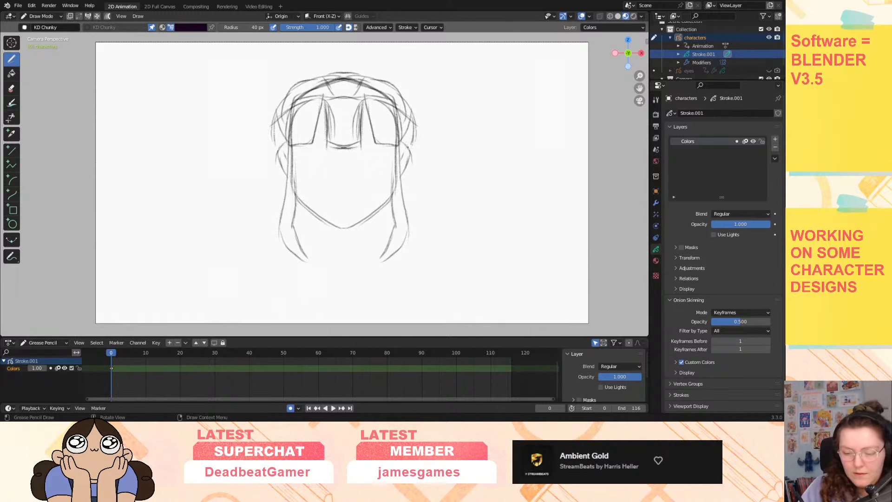
{"action": "left_click_drag", "start_coordinate": [416, 181], "coordinate": [439, 240]}
{"action": "left_click_drag", "start_coordinate": [276, 157], "coordinate": [248, 240]}
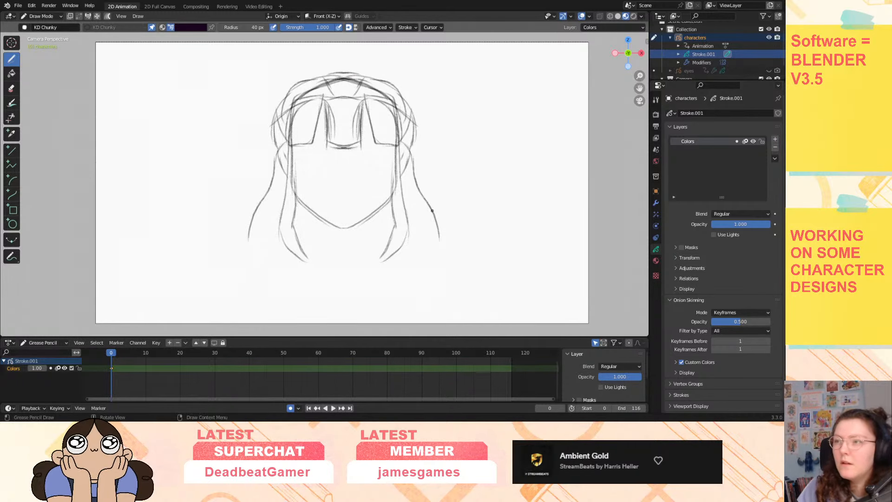
{"action": "key", "text": "ctrl+z"}
{"action": "key", "text": "ctrl+z"}
Sketch long outer hair locks falling close to both sides of the face, and a neck with a curved base below the chin.
{"action": "left_click_drag", "start_coordinate": [277, 153], "coordinate": [269, 226]}
{"action": "left_click_drag", "start_coordinate": [411, 157], "coordinate": [422, 234]}
{"action": "left_click_drag", "start_coordinate": [279, 164], "coordinate": [273, 261]}
{"action": "left_click_drag", "start_coordinate": [366, 221], "coordinate": [363, 261]}
{"action": "mouse_move", "coordinate": [322, 218]}
{"action": "left_mouse_down"}
{"action": "mouse_move", "coordinate": [327, 261]}
{"action": "mouse_move", "coordinate": [368, 254]}
{"action": "left_mouse_up"}
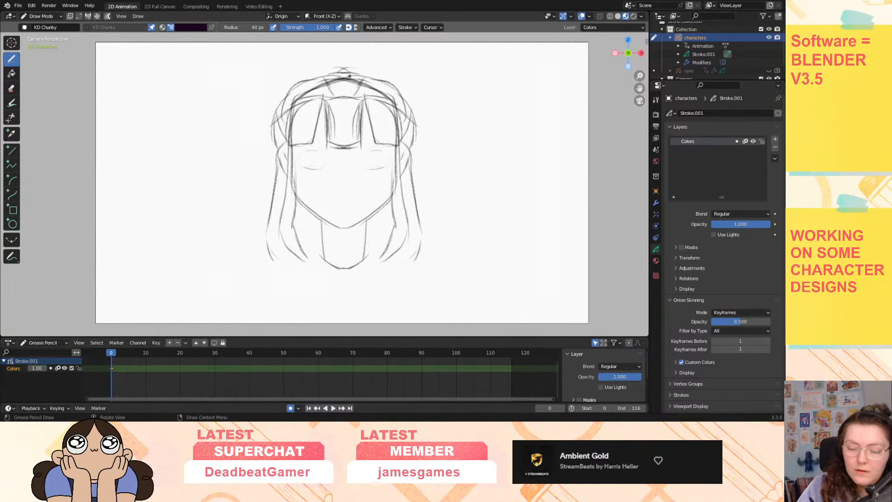
Sketch a mirrored hair bun with a small tie arc on top of the crown.
{"action": "mouse_move", "coordinate": [359, 73]}
{"action": "left_mouse_down"}
{"action": "mouse_move", "coordinate": [330, 72]}
{"action": "mouse_move", "coordinate": [351, 71]}
{"action": "left_mouse_up"}
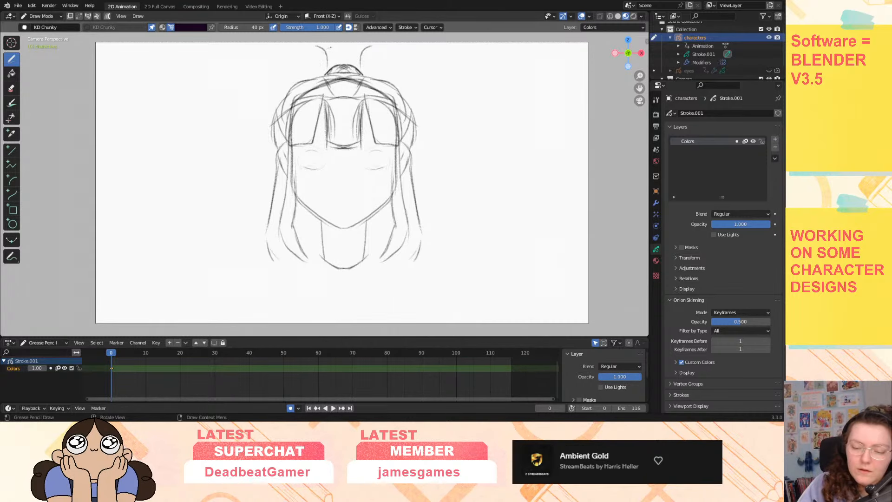
{"action": "left_click_drag", "start_coordinate": [366, 53], "coordinate": [374, 76]}
{"action": "left_click_drag", "start_coordinate": [315, 77], "coordinate": [323, 59]}
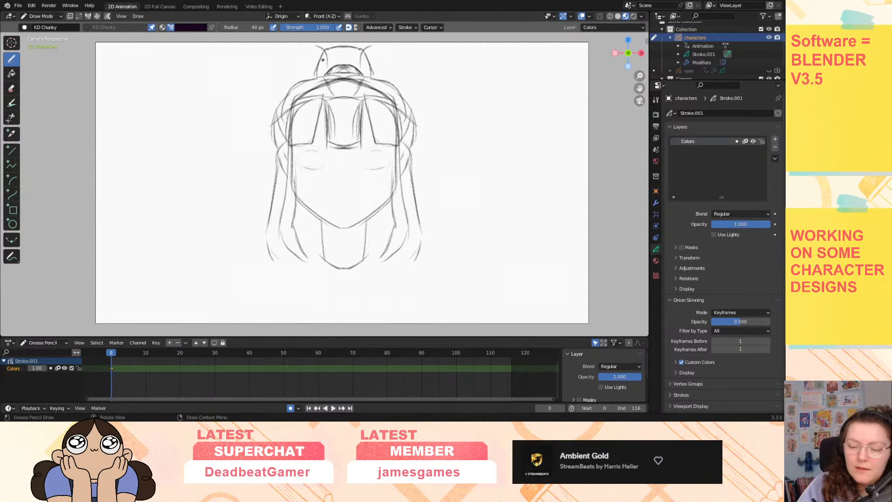
Refine the hair tips and neck lines, and add a small nose and short mouth line on the face's centre axis.
{"action": "left_click_drag", "start_coordinate": [314, 255], "coordinate": [319, 261]}
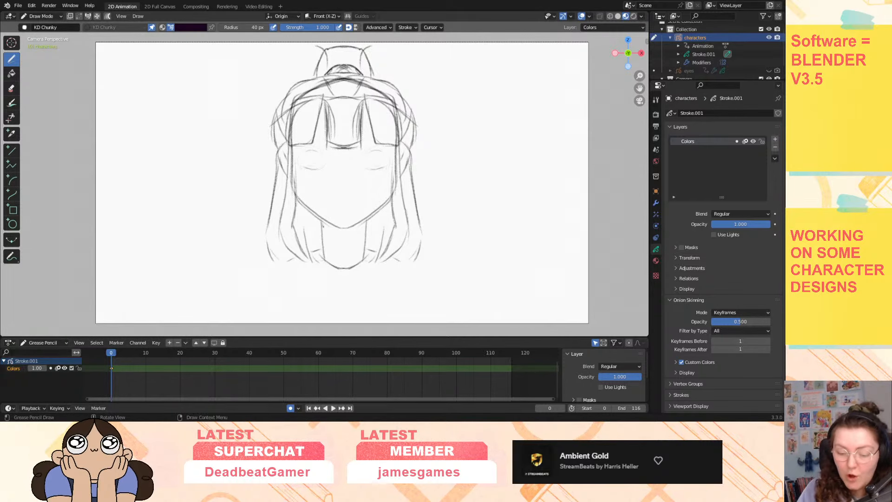
{"action": "left_click_drag", "start_coordinate": [365, 224], "coordinate": [363, 255]}
{"action": "left_click_drag", "start_coordinate": [325, 239], "coordinate": [345, 266]}
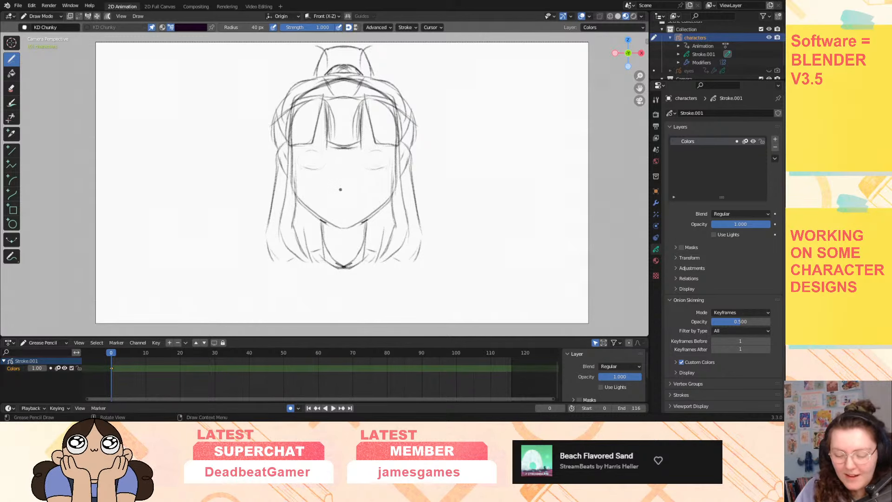
{"action": "left_click_drag", "start_coordinate": [340, 190], "coordinate": [347, 192]}
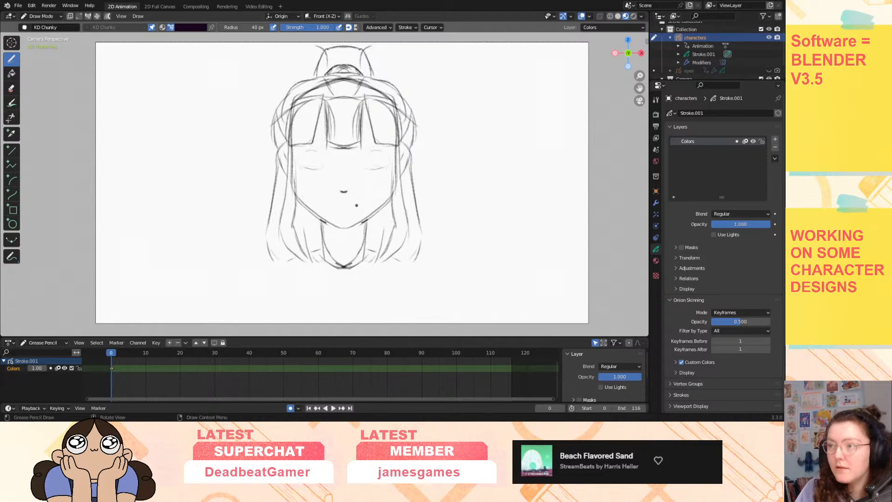
{"action": "left_click_drag", "start_coordinate": [339, 207], "coordinate": [349, 208]}
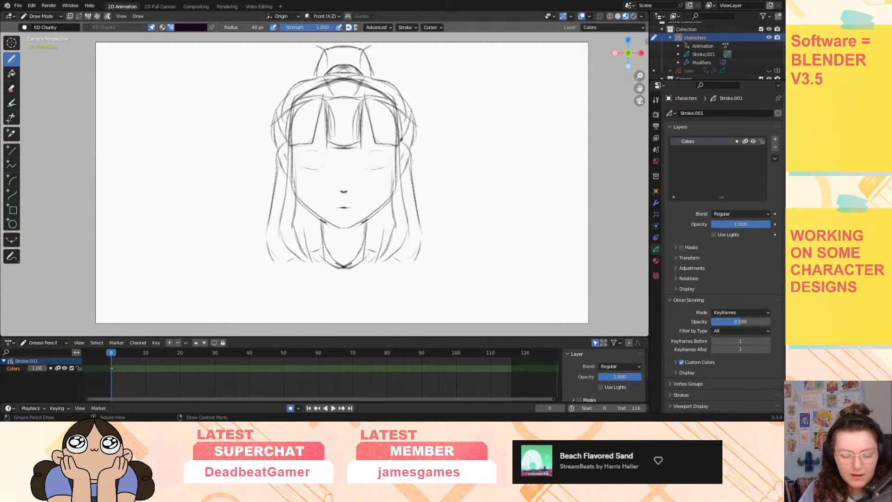
Compare frames 0 and 1, and show the characters object's keyframes in the Dope Sheet while in Object Mode.
{"action": "key", "text": "Right"}
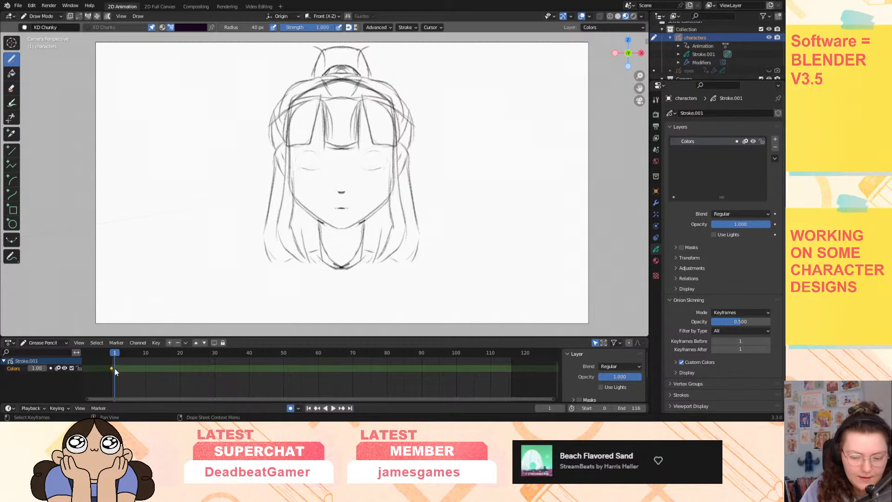
{"action": "left_click_drag", "start_coordinate": [114, 359], "coordinate": [110, 358]}
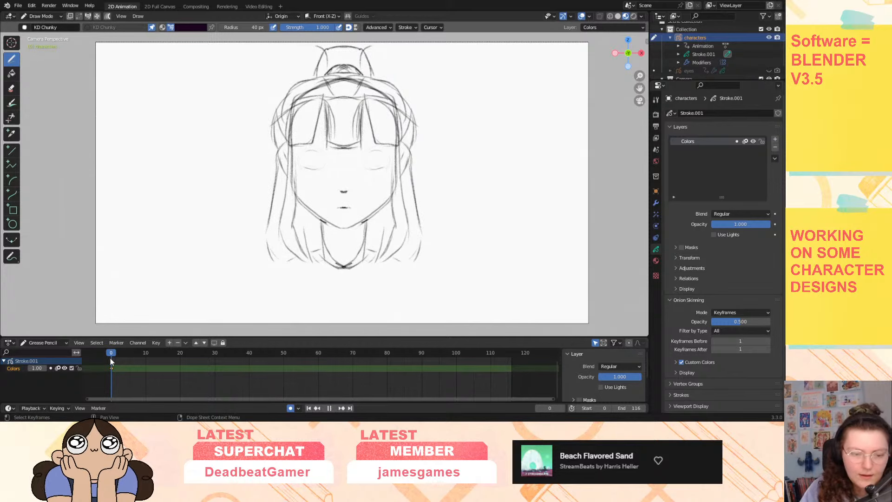
{"action": "left_click", "coordinate": [47, 17]}
{"action": "left_click", "coordinate": [43, 24]}
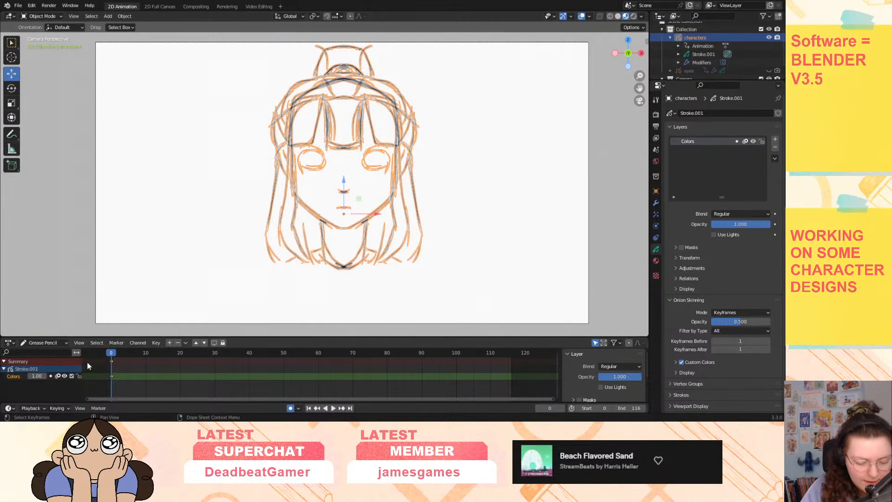
{"action": "left_click", "coordinate": [47, 342]}
{"action": "left_click", "coordinate": [57, 351]}
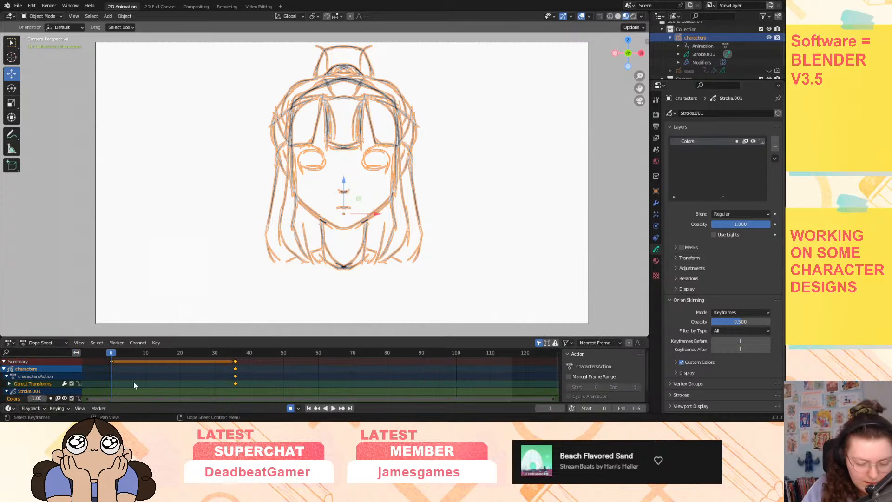
{"action": "mouse_move", "coordinate": [214, 356]}
{"action": "left_mouse_down"}
{"action": "mouse_move", "coordinate": [249, 358]}
{"action": "mouse_move", "coordinate": [107, 373]}
{"action": "left_mouse_up"}
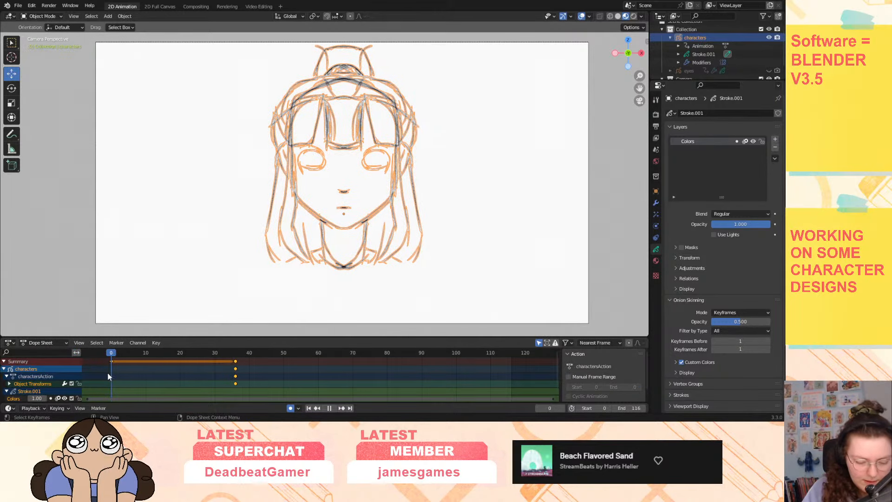
{"action": "left_click", "coordinate": [79, 343]}
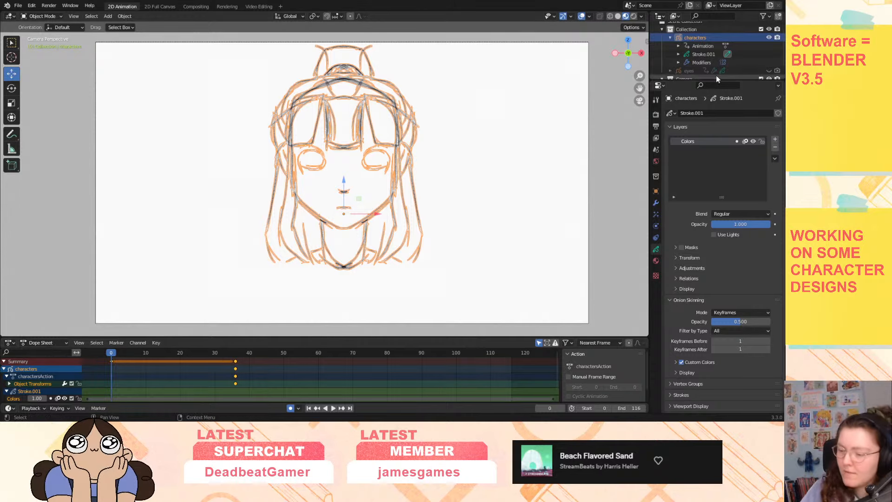
Select the Camera object and move its frame 1 keyframe onto frame 0.
{"action": "scroll", "coordinate": [701, 62], "scroll_direction": "down", "scroll_amount": 2}
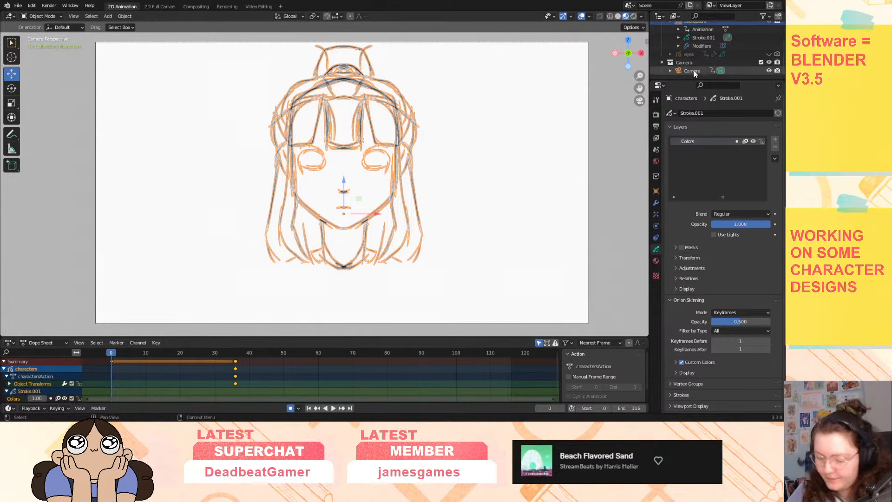
{"action": "left_click", "coordinate": [692, 71]}
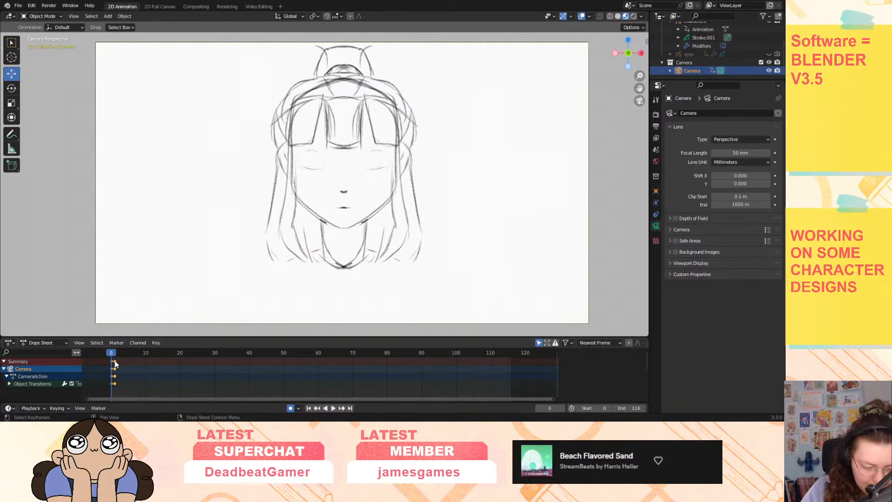
{"action": "left_click_drag", "start_coordinate": [115, 361], "coordinate": [110, 362]}
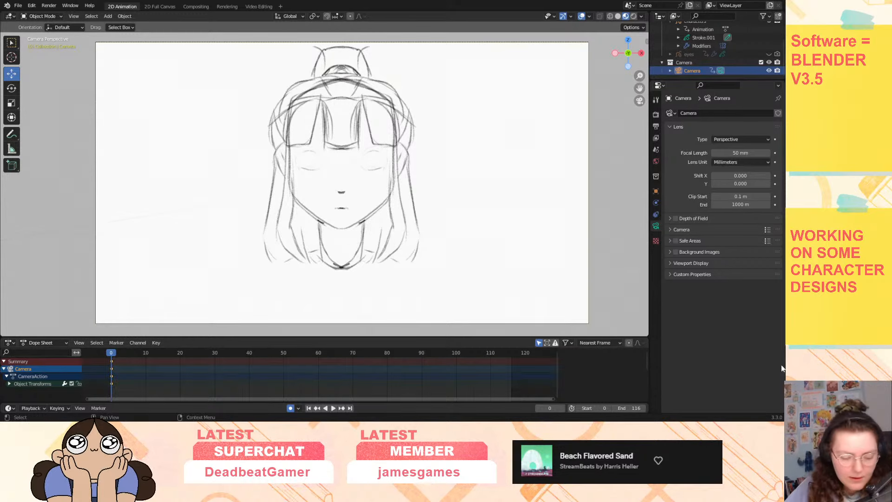
Set the timeline editor back to Grease Pencil mode and return the characters object's Stroke.001 data to Draw Mode.
{"action": "left_click", "coordinate": [48, 343]}
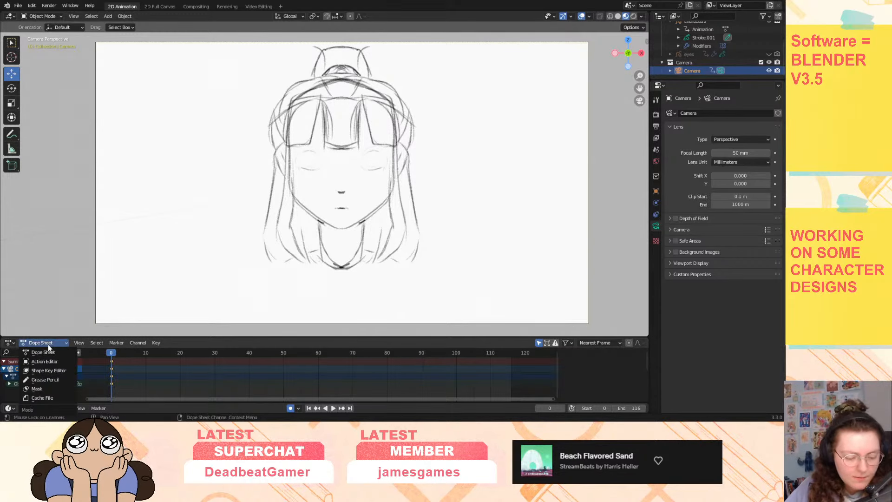
{"action": "left_click", "coordinate": [58, 380]}
{"action": "scroll", "coordinate": [716, 44], "scroll_direction": "up", "scroll_amount": 2}
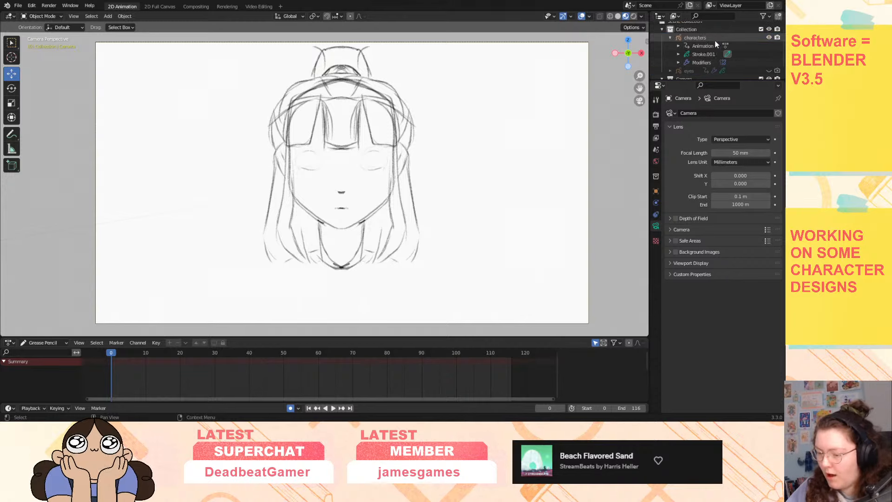
{"action": "left_click", "coordinate": [704, 54]}
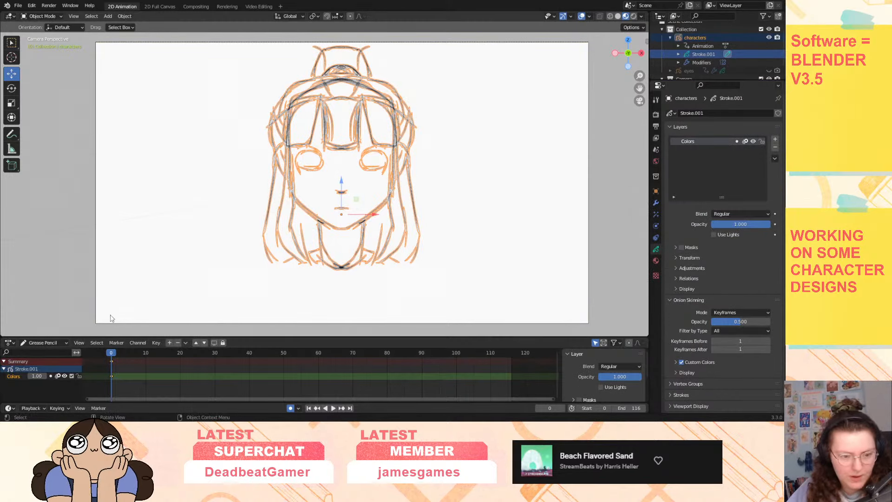
{"action": "left_click", "coordinate": [36, 16]}
{"action": "left_click", "coordinate": [38, 52]}
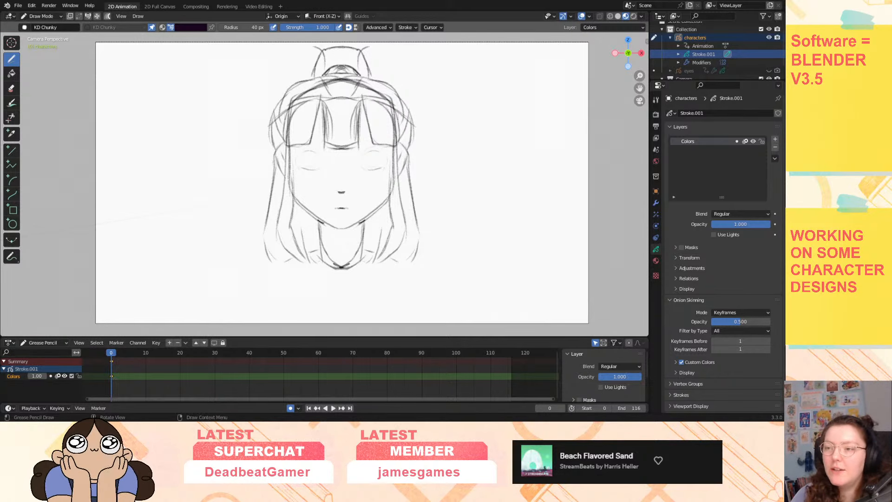
Insert a blank Grease Pencil keyframe at frame 1 for a new drawing.
{"action": "key", "text": "space"}
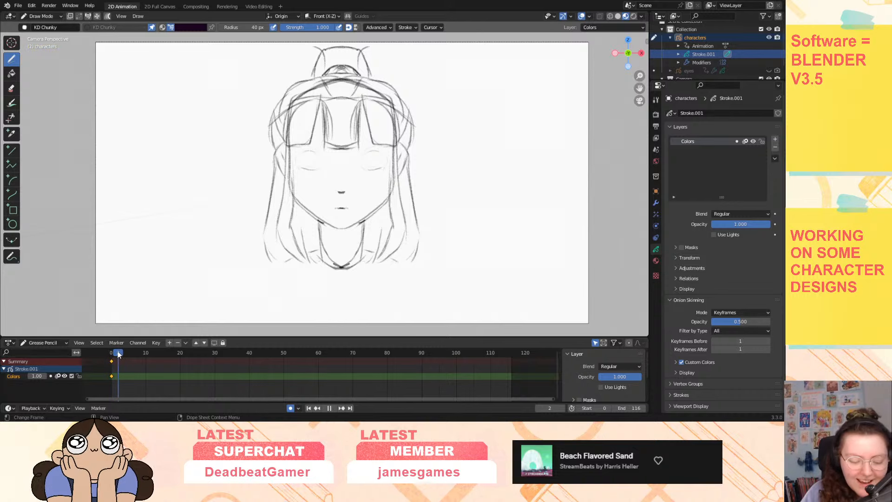
{"action": "left_click_drag", "start_coordinate": [118, 354], "coordinate": [115, 353]}
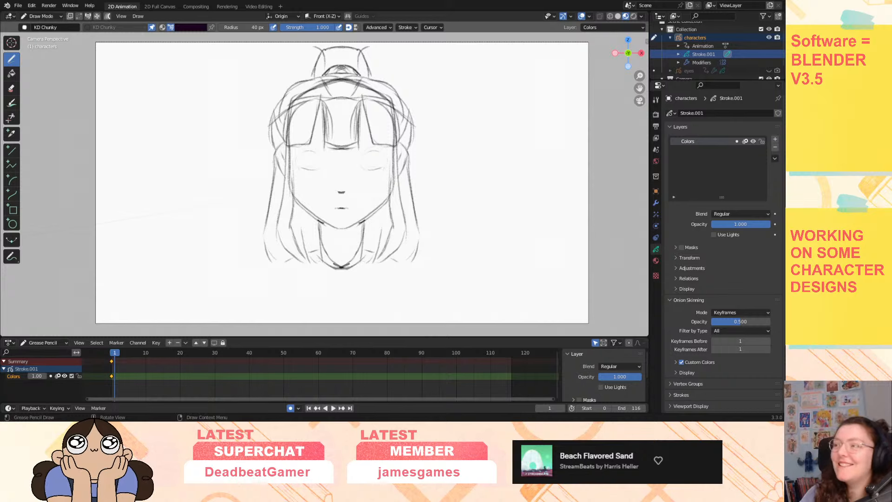
{"action": "key", "text": "shift+i"}
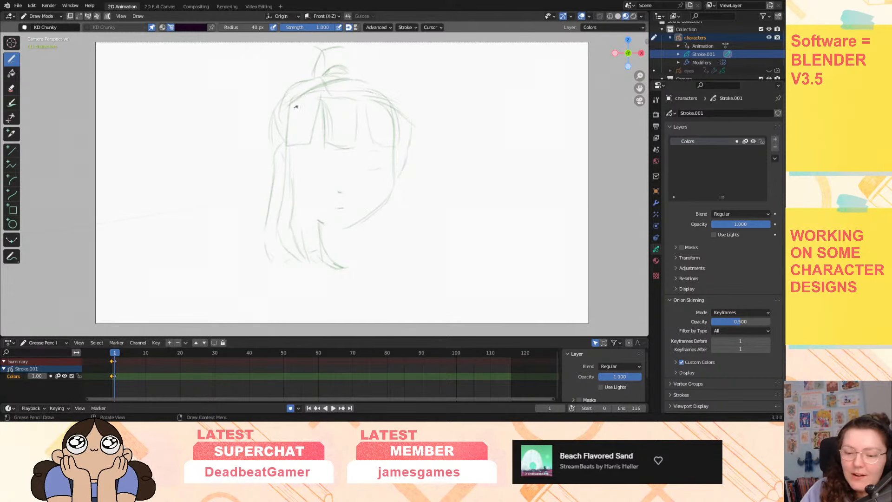
{"action": "mouse_move", "coordinate": [274, 115]}
{"action": "left_mouse_down"}
{"action": "mouse_move", "coordinate": [385, 85]}
{"action": "mouse_move", "coordinate": [409, 116]}
{"action": "left_mouse_up"}
{"action": "mouse_move", "coordinate": [345, 78]}
{"action": "left_mouse_down"}
{"action": "mouse_move", "coordinate": [288, 93]}
{"action": "mouse_move", "coordinate": [289, 149]}
{"action": "mouse_move", "coordinate": [307, 167]}
{"action": "mouse_move", "coordinate": [338, 174]}
{"action": "left_mouse_up"}
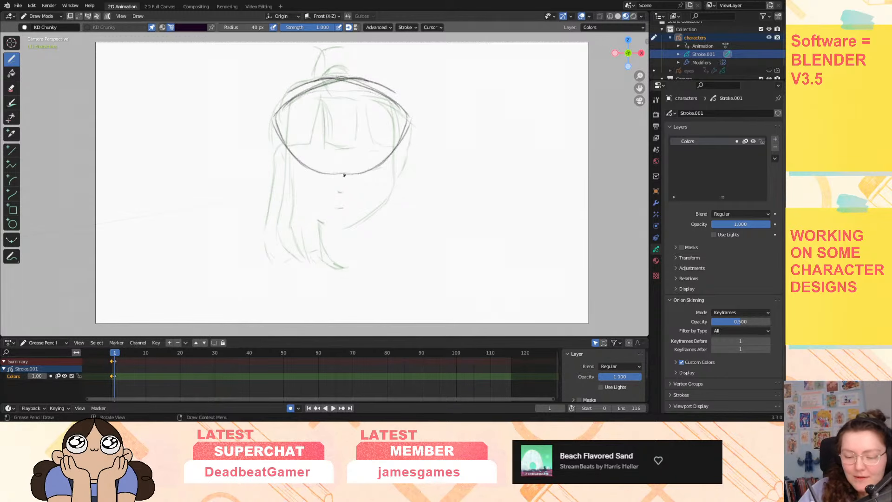
{"action": "left_click_drag", "start_coordinate": [273, 119], "coordinate": [339, 173]}
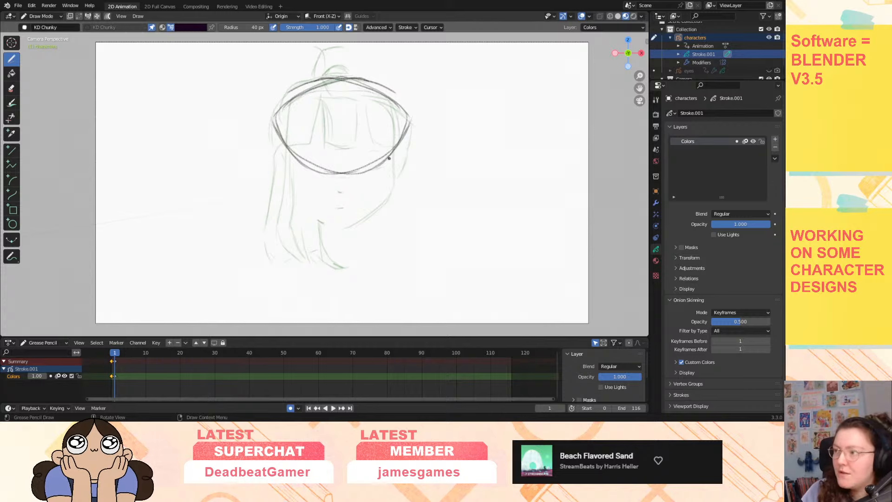
{"action": "mouse_move", "coordinate": [279, 150]}
{"action": "left_mouse_down"}
{"action": "mouse_move", "coordinate": [321, 222]}
{"action": "mouse_move", "coordinate": [352, 235]}
{"action": "left_mouse_up"}
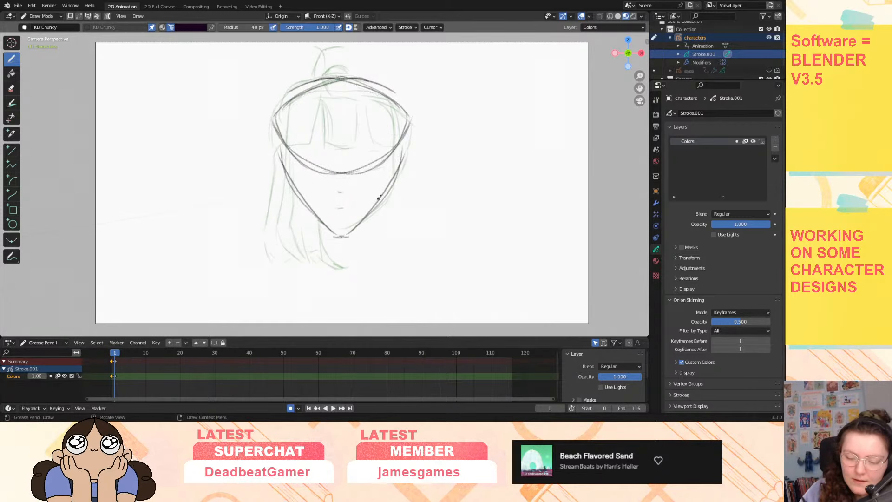
{"action": "left_click_drag", "start_coordinate": [403, 134], "coordinate": [397, 177]}
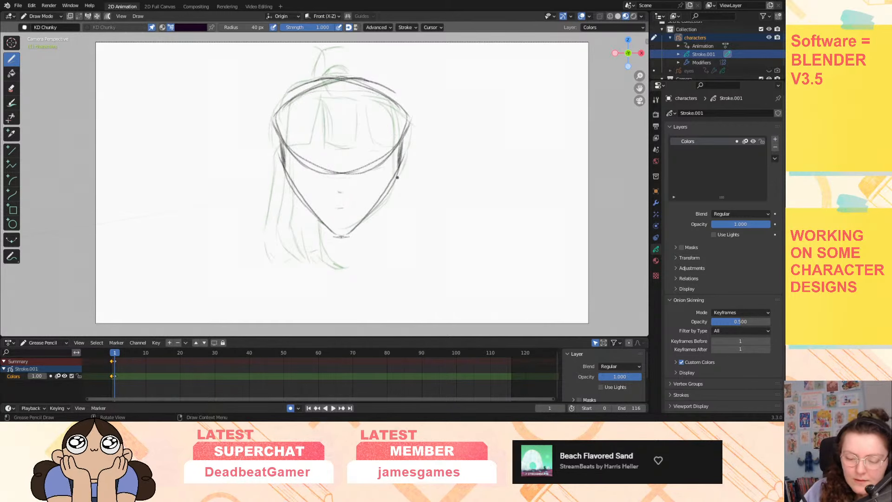
Turn off onion skinning for the Colors layer and undo the head strokes on frame 1.
{"action": "left_click", "coordinate": [58, 375]}
{"action": "key", "text": "ctrl+z"}
{"action": "key", "text": "ctrl+z"}
{"action": "key", "text": "ctrl+z"}
{"action": "key", "text": "ctrl+z"}
{"action": "key", "text": "ctrl+z"}
{"action": "key", "text": "ctrl+z"}
{"action": "key", "text": "ctrl+z"}
{"action": "key", "text": "ctrl+z"}
{"action": "key", "text": "ctrl+z"}
{"action": "key", "text": "ctrl+z"}
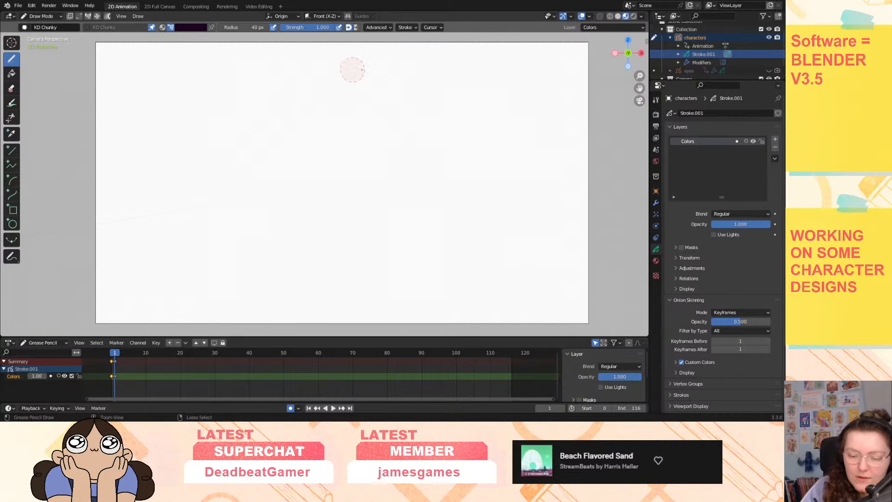
Sketch a mirrored head outline on frame 1 with a rounded crown, straight sides and a jaw tapering to a pointed chin.
{"action": "left_click_drag", "start_coordinate": [273, 150], "coordinate": [409, 149]}
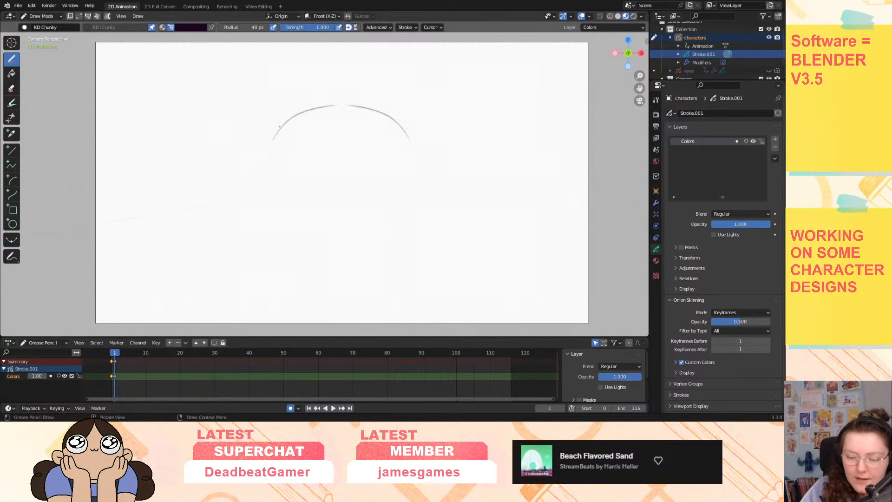
{"action": "left_click_drag", "start_coordinate": [393, 113], "coordinate": [284, 126]}
{"action": "left_click_drag", "start_coordinate": [409, 137], "coordinate": [410, 204]}
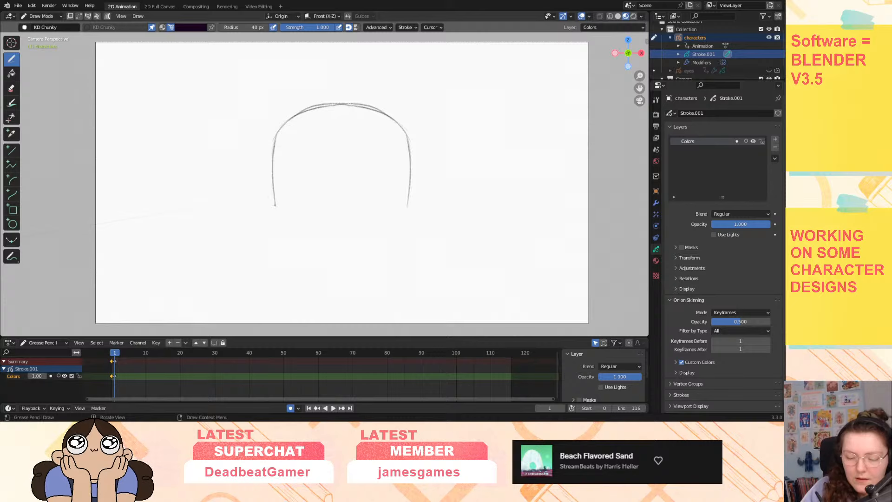
{"action": "left_click_drag", "start_coordinate": [273, 186], "coordinate": [302, 252]}
{"action": "left_click_drag", "start_coordinate": [276, 226], "coordinate": [337, 271]}
{"action": "left_click_drag", "start_coordinate": [346, 272], "coordinate": [406, 226]}
{"action": "left_click_drag", "start_coordinate": [291, 241], "coordinate": [343, 276]}
{"action": "left_click_drag", "start_coordinate": [342, 276], "coordinate": [391, 241]}
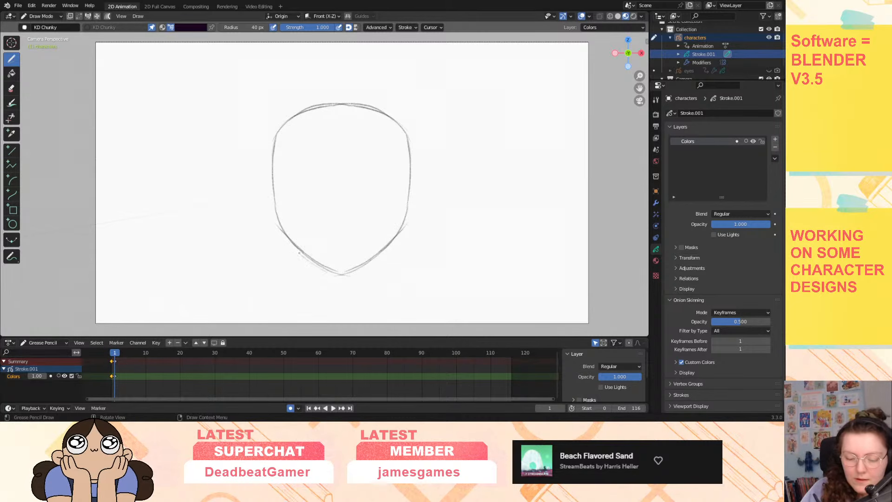
Sketch mirrored rounded ears on both sides of the new head, with a curved inner ear line.
{"action": "left_click_drag", "start_coordinate": [272, 182], "coordinate": [270, 227]}
{"action": "left_click_drag", "start_coordinate": [410, 182], "coordinate": [413, 226]}
{"action": "left_click_drag", "start_coordinate": [272, 180], "coordinate": [272, 228]}
{"action": "left_click_drag", "start_coordinate": [410, 179], "coordinate": [414, 228]}
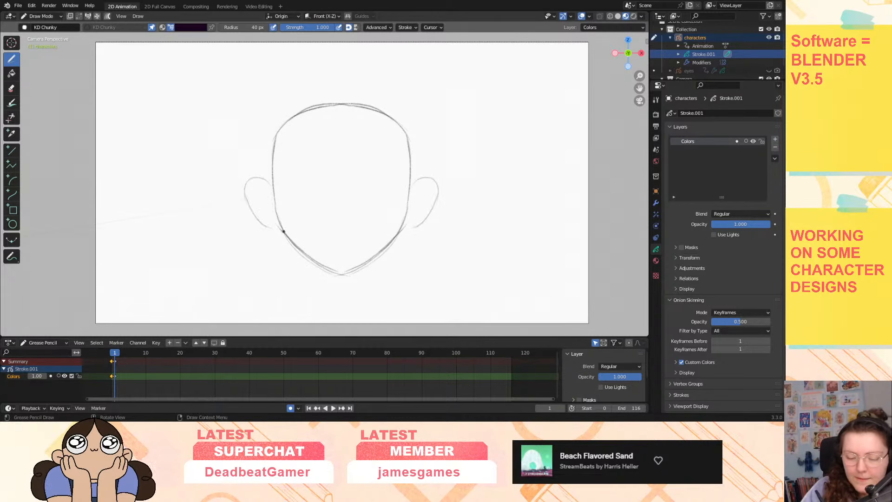
{"action": "left_click_drag", "start_coordinate": [257, 194], "coordinate": [269, 210]}
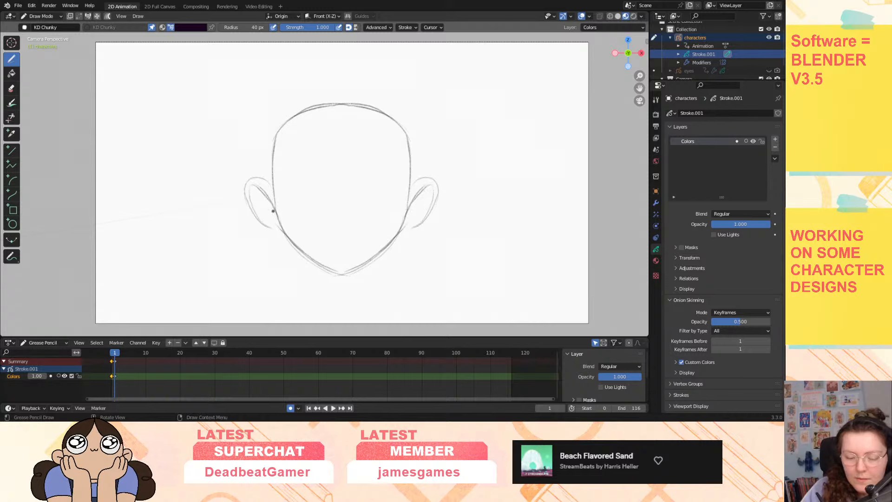
Add short inner-ear marks to both ears and sketch a neck tapering to a shallow V below the chin.
{"action": "left_click_drag", "start_coordinate": [421, 186], "coordinate": [425, 204]}
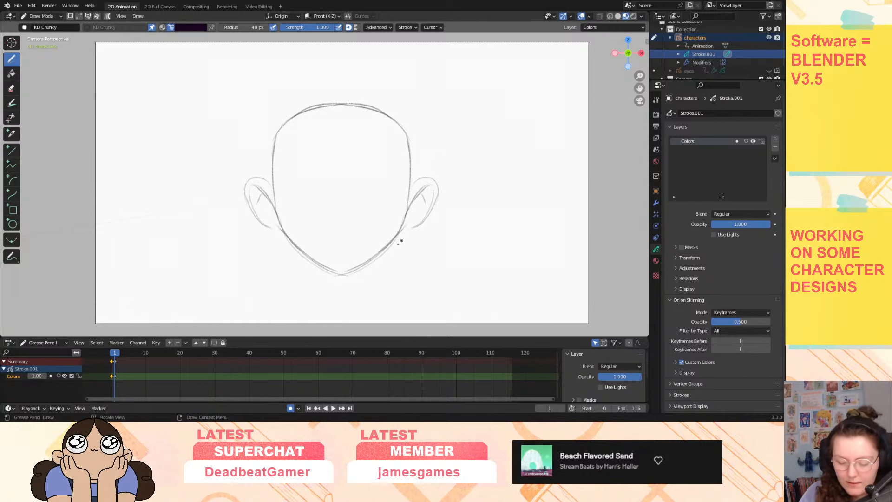
{"action": "left_click_drag", "start_coordinate": [317, 269], "coordinate": [322, 309]}
{"action": "mouse_move", "coordinate": [366, 268]}
{"action": "left_mouse_down"}
{"action": "mouse_move", "coordinate": [359, 307]}
{"action": "mouse_move", "coordinate": [325, 306]}
{"action": "mouse_move", "coordinate": [331, 314]}
{"action": "left_mouse_up"}
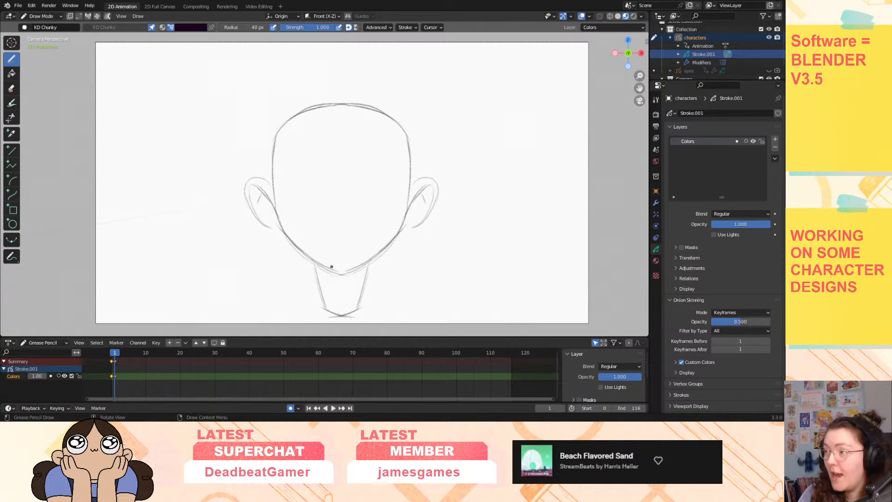
Sketch mirrored collar curves arching out from beside the jaw, with slanted fold lines on both sides of the neck.
{"action": "left_click_drag", "start_coordinate": [305, 258], "coordinate": [272, 272]}
{"action": "left_click_drag", "start_coordinate": [380, 259], "coordinate": [412, 273]}
{"action": "left_click_drag", "start_coordinate": [306, 258], "coordinate": [278, 269]}
{"action": "left_click_drag", "start_coordinate": [379, 259], "coordinate": [404, 267]}
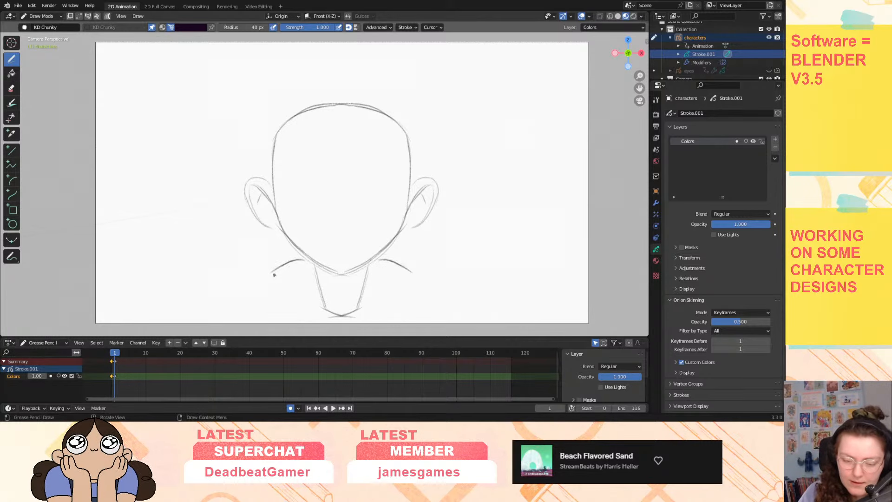
{"action": "left_click_drag", "start_coordinate": [274, 276], "coordinate": [289, 302]}
{"action": "left_click_drag", "start_coordinate": [410, 277], "coordinate": [394, 302]}
{"action": "left_click_drag", "start_coordinate": [274, 280], "coordinate": [292, 307]}
{"action": "left_click_drag", "start_coordinate": [411, 278], "coordinate": [389, 308]}
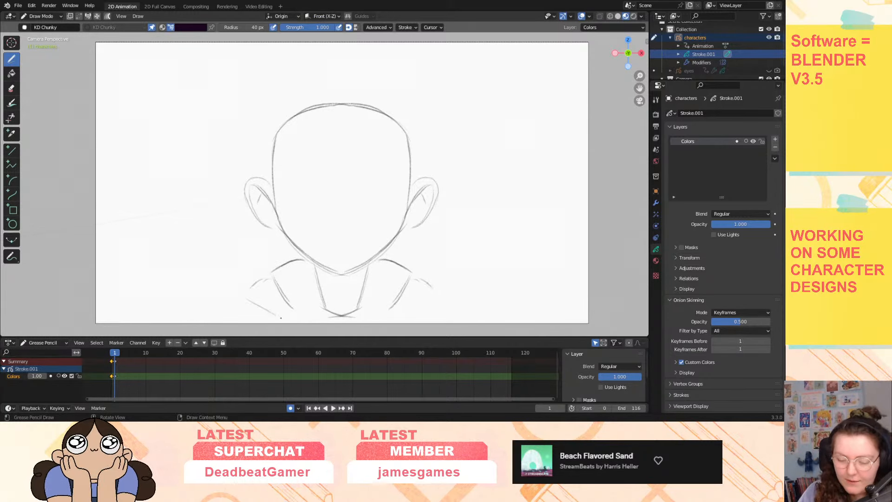
Sketch the wide curved lower collar edge across the chest and mirrored shoulder lines sloping outward from its ends.
{"action": "left_click_drag", "start_coordinate": [281, 318], "coordinate": [435, 298]}
{"action": "mouse_move", "coordinate": [251, 300]}
{"action": "left_mouse_down"}
{"action": "mouse_move", "coordinate": [433, 301]}
{"action": "mouse_move", "coordinate": [420, 315]}
{"action": "left_mouse_up"}
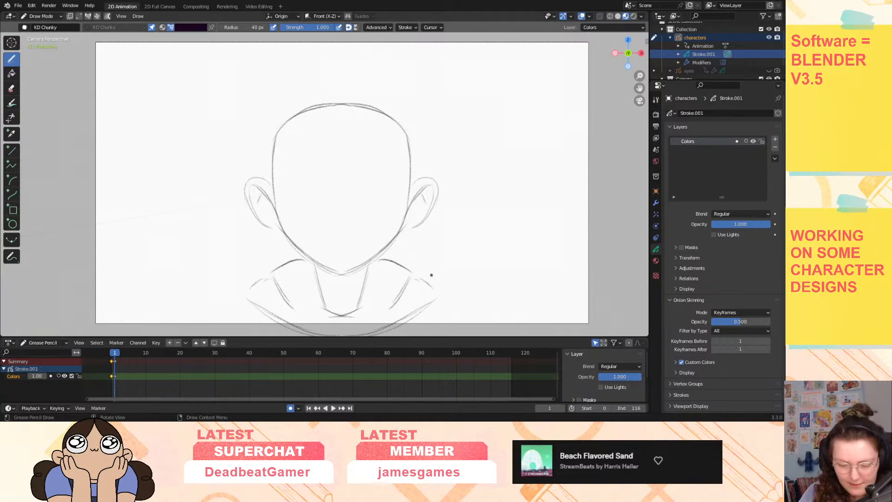
{"action": "left_click_drag", "start_coordinate": [245, 300], "coordinate": [217, 333]}
{"action": "left_click_drag", "start_coordinate": [438, 298], "coordinate": [465, 335]}
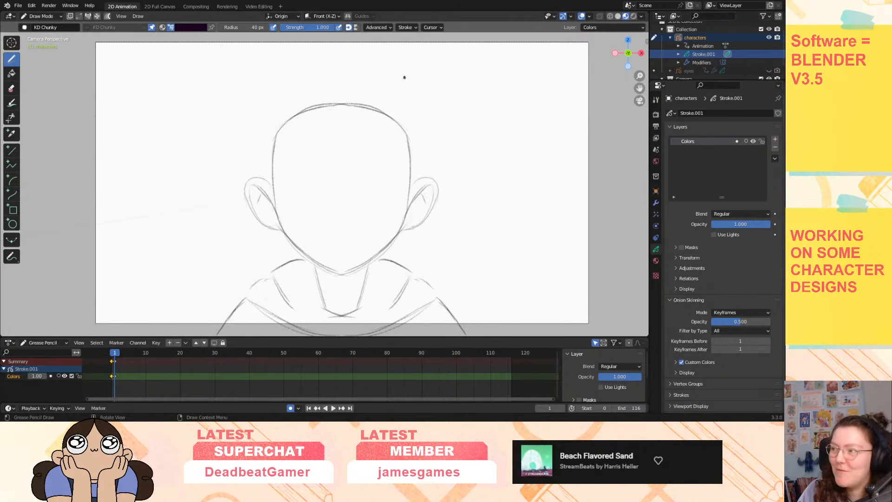
Sketch mirrored slanted hairline strands running from the upper forehead down to both temples.
{"action": "left_click_drag", "start_coordinate": [304, 126], "coordinate": [276, 189]}
{"action": "mouse_move", "coordinate": [380, 126]}
{"action": "left_mouse_down"}
{"action": "mouse_move", "coordinate": [407, 191]}
{"action": "mouse_move", "coordinate": [404, 179]}
{"action": "left_mouse_up"}
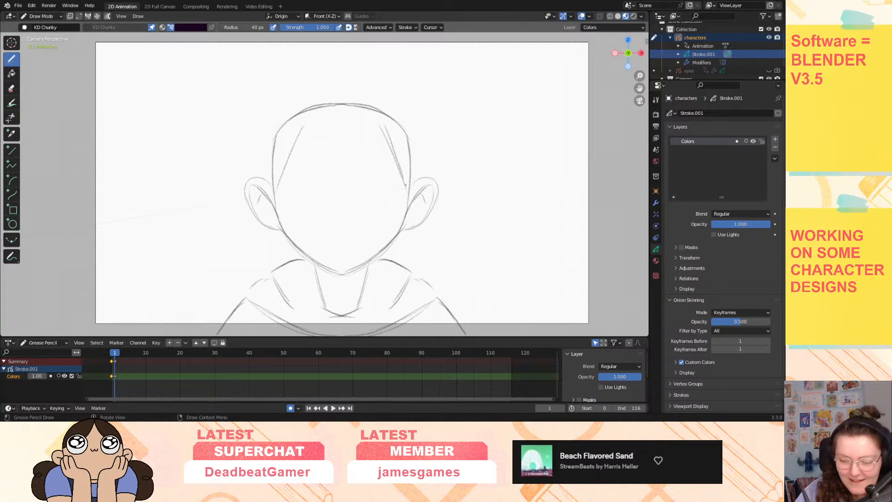
{"action": "left_click_drag", "start_coordinate": [300, 124], "coordinate": [276, 188]}
{"action": "left_click_drag", "start_coordinate": [290, 134], "coordinate": [275, 189]}
{"action": "mouse_move", "coordinate": [391, 134]}
{"action": "left_mouse_down"}
{"action": "mouse_move", "coordinate": [407, 187]}
{"action": "mouse_move", "coordinate": [421, 176]}
{"action": "left_mouse_up"}
{"action": "left_click_drag", "start_coordinate": [271, 191], "coordinate": [261, 177]}
Outline mirrored hair bulges outside both temples, angling back in just above the rounded ears.
{"action": "left_click_drag", "start_coordinate": [400, 129], "coordinate": [423, 165]}
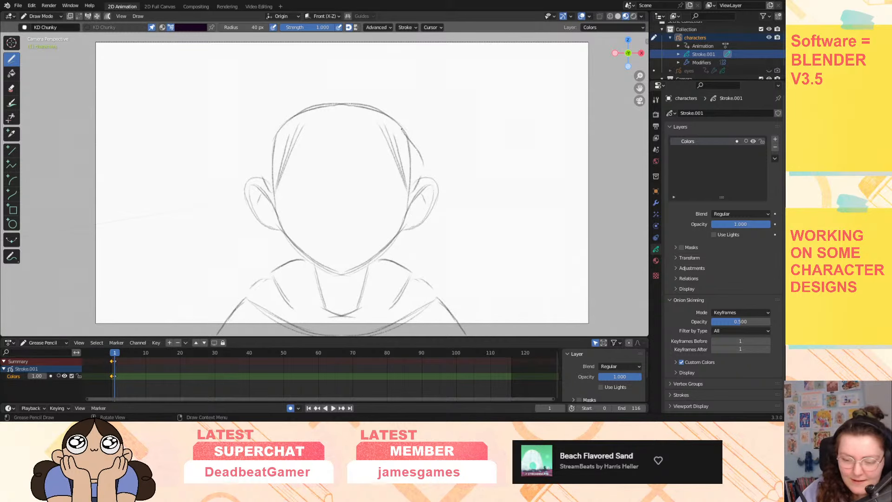
{"action": "left_click_drag", "start_coordinate": [284, 124], "coordinate": [258, 164]}
{"action": "left_click_drag", "start_coordinate": [397, 122], "coordinate": [421, 161]}
{"action": "left_click_drag", "start_coordinate": [284, 127], "coordinate": [263, 159]}
{"action": "left_click_drag", "start_coordinate": [265, 158], "coordinate": [257, 180]}
{"action": "left_click_drag", "start_coordinate": [425, 157], "coordinate": [422, 176]}
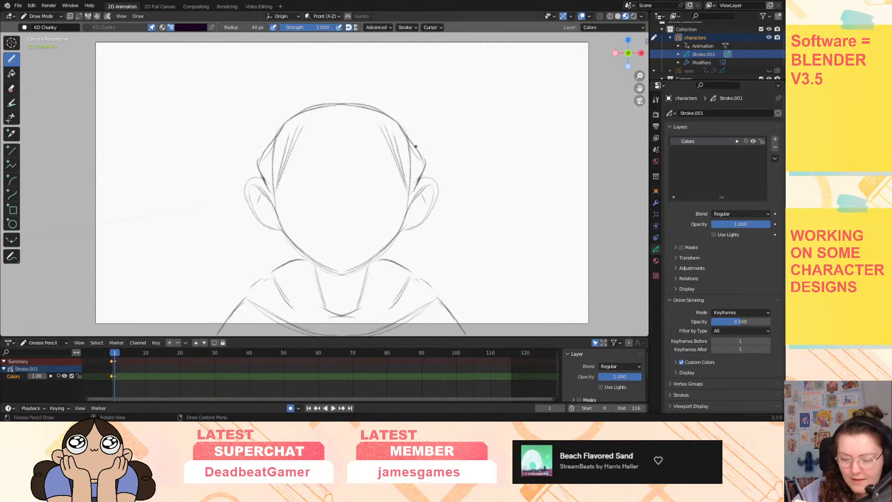
{"action": "left_click_drag", "start_coordinate": [396, 117], "coordinate": [410, 139]}
{"action": "left_click_drag", "start_coordinate": [285, 118], "coordinate": [273, 139]}
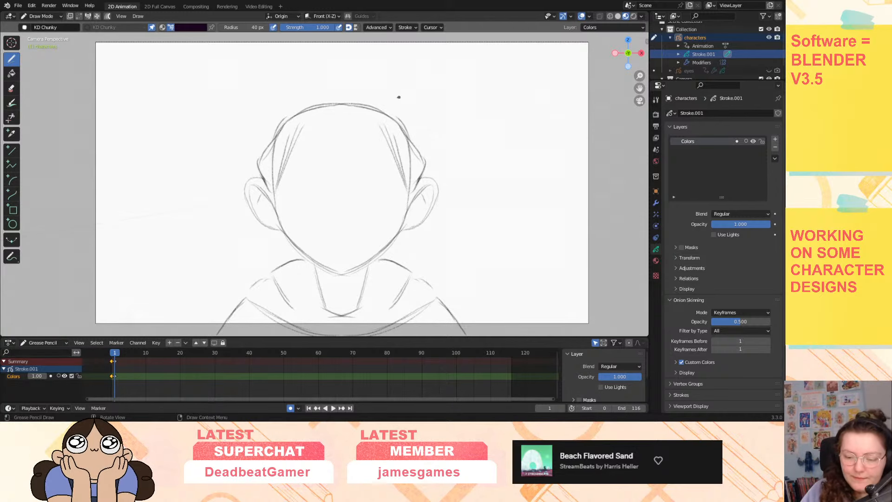
Sketch large mirrored animal ears flaring out above the head, with jagged fur tufts at their bases.
{"action": "mouse_move", "coordinate": [382, 102]}
{"action": "left_mouse_down"}
{"action": "mouse_move", "coordinate": [453, 74]}
{"action": "mouse_move", "coordinate": [467, 105]}
{"action": "mouse_move", "coordinate": [429, 146]}
{"action": "mouse_move", "coordinate": [446, 149]}
{"action": "mouse_move", "coordinate": [484, 81]}
{"action": "mouse_move", "coordinate": [388, 98]}
{"action": "left_mouse_up"}
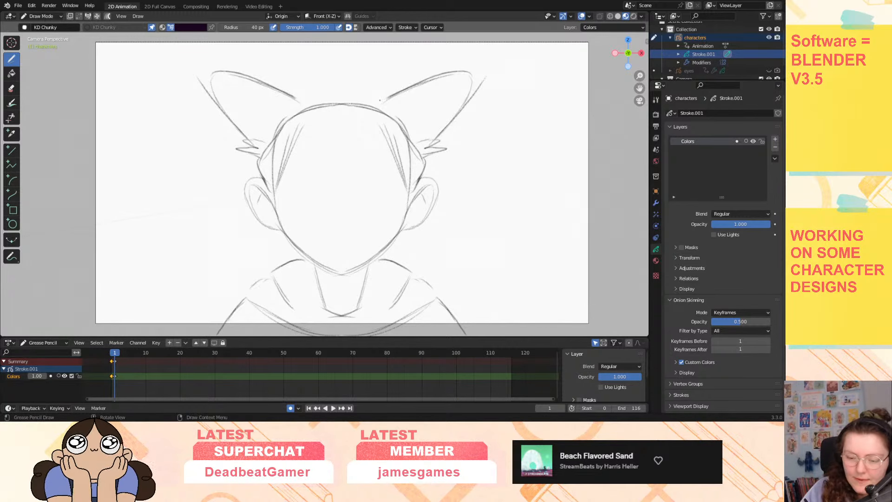
Outline a raised hair crown over the skull and draw mirrored side locks curling to forked tips beside the cheeks.
{"action": "mouse_move", "coordinate": [311, 96]}
{"action": "left_mouse_down"}
{"action": "mouse_move", "coordinate": [330, 94]}
{"action": "mouse_move", "coordinate": [286, 112]}
{"action": "mouse_move", "coordinate": [258, 160]}
{"action": "mouse_move", "coordinate": [292, 233]}
{"action": "mouse_move", "coordinate": [281, 248]}
{"action": "mouse_move", "coordinate": [268, 195]}
{"action": "left_mouse_up"}
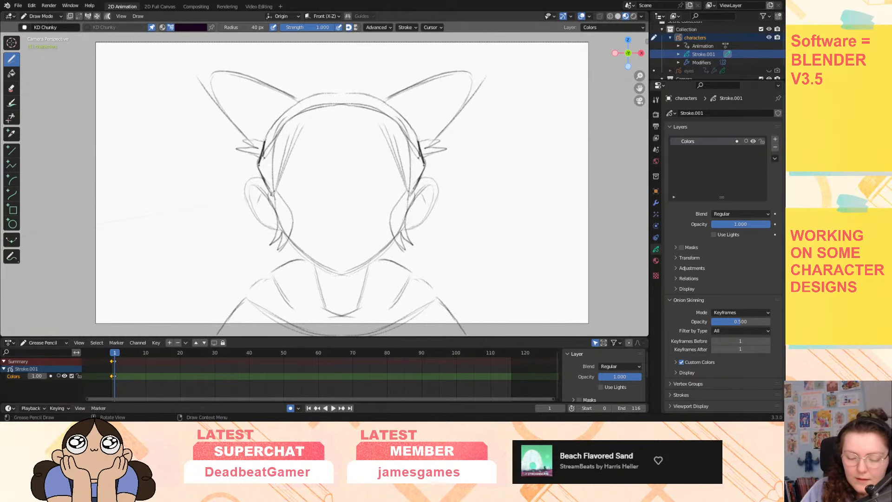
{"action": "key", "text": "ctrl+z"}
{"action": "key", "text": "ctrl+z"}
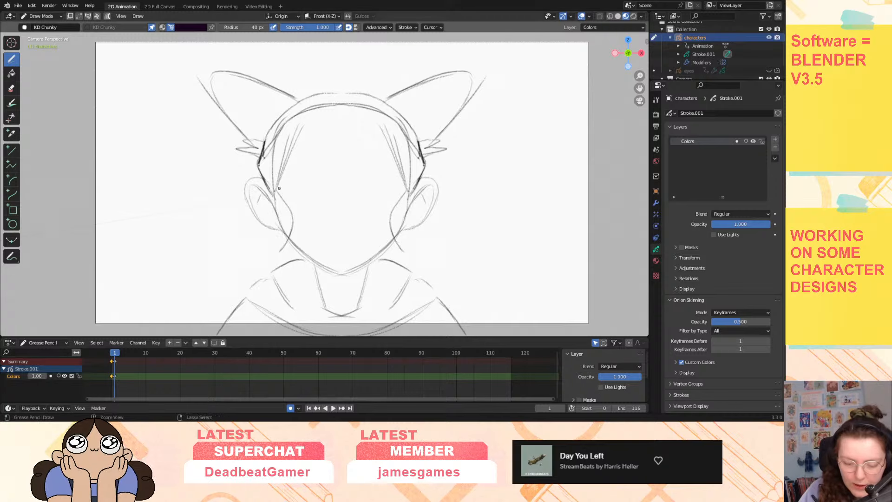
{"action": "mouse_move", "coordinate": [270, 198]}
{"action": "left_mouse_down"}
{"action": "mouse_move", "coordinate": [274, 253]}
{"action": "mouse_move", "coordinate": [290, 233]}
{"action": "left_mouse_up"}
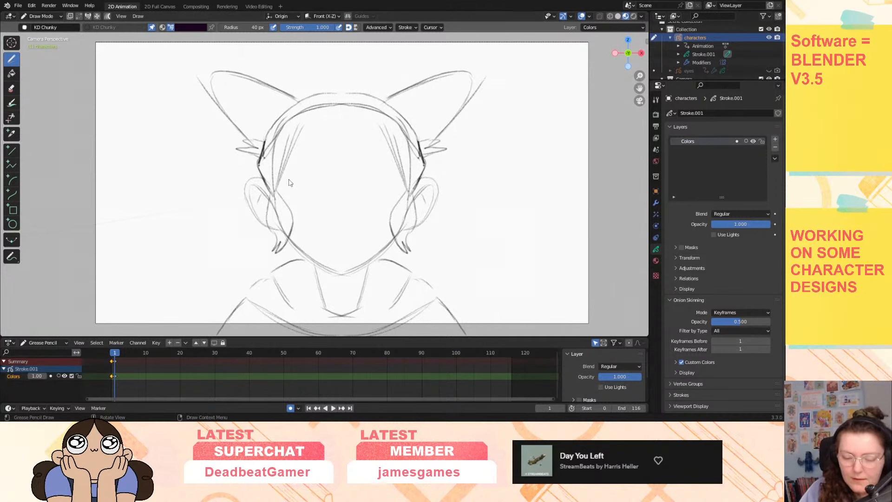
{"action": "mouse_move", "coordinate": [270, 195]}
{"action": "left_mouse_down"}
{"action": "mouse_move", "coordinate": [265, 226]}
{"action": "mouse_move", "coordinate": [275, 235]}
{"action": "mouse_move", "coordinate": [272, 223]}
{"action": "mouse_move", "coordinate": [274, 244]}
{"action": "left_mouse_up"}
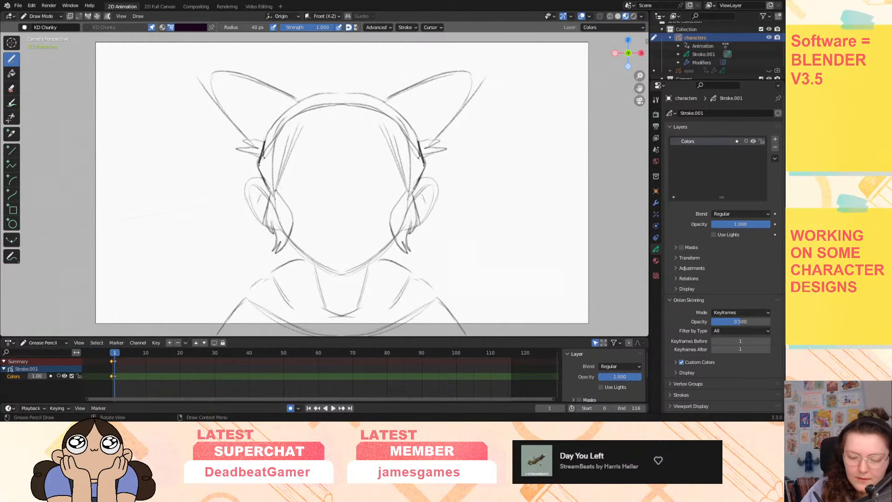
{"action": "left_click_drag", "start_coordinate": [270, 195], "coordinate": [273, 191]}
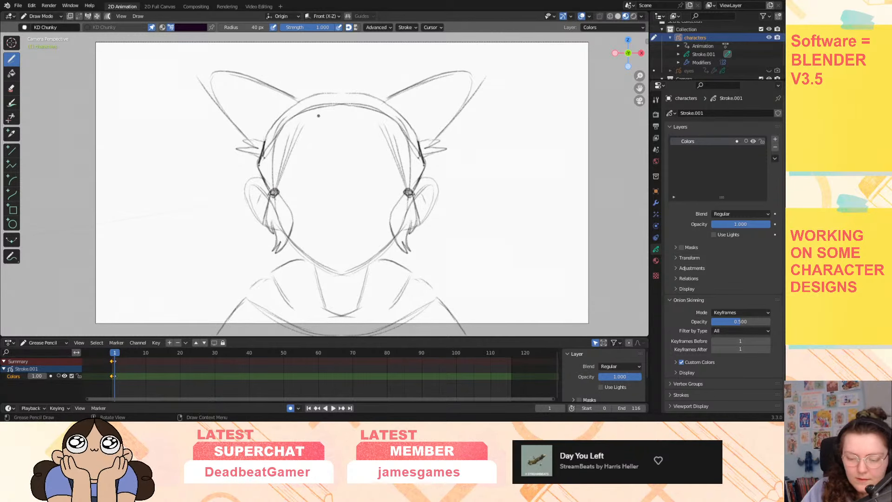
{"action": "key", "text": "ctrl+z"}
Draw straight-cut bangs across the mid forehead with slanted edges and inner strands framing the temples.
{"action": "mouse_move", "coordinate": [395, 206]}
{"action": "left_mouse_down"}
{"action": "mouse_move", "coordinate": [398, 155]}
{"action": "mouse_move", "coordinate": [407, 190]}
{"action": "left_mouse_up"}
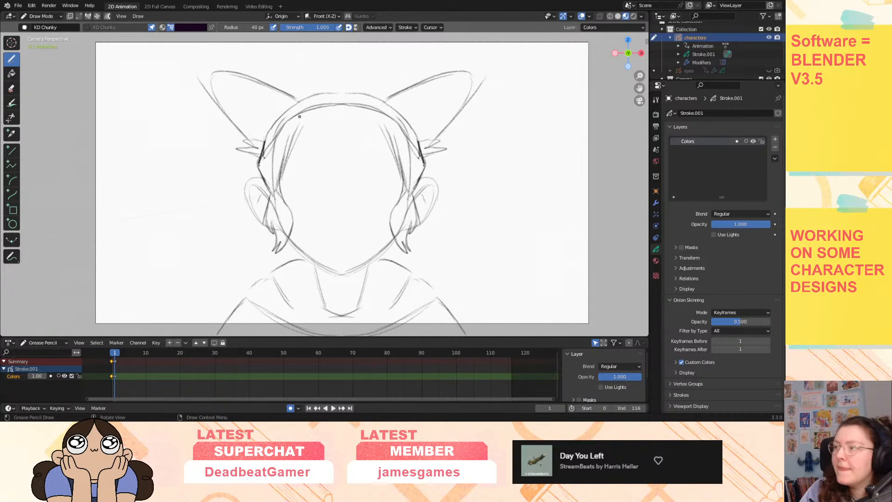
{"action": "mouse_move", "coordinate": [302, 122]}
{"action": "left_mouse_down"}
{"action": "mouse_move", "coordinate": [298, 165]}
{"action": "mouse_move", "coordinate": [312, 184]}
{"action": "mouse_move", "coordinate": [378, 177]}
{"action": "mouse_move", "coordinate": [371, 181]}
{"action": "left_mouse_up"}
{"action": "mouse_move", "coordinate": [308, 153]}
{"action": "left_mouse_down"}
{"action": "mouse_move", "coordinate": [316, 181]}
{"action": "mouse_move", "coordinate": [370, 179]}
{"action": "left_mouse_up"}
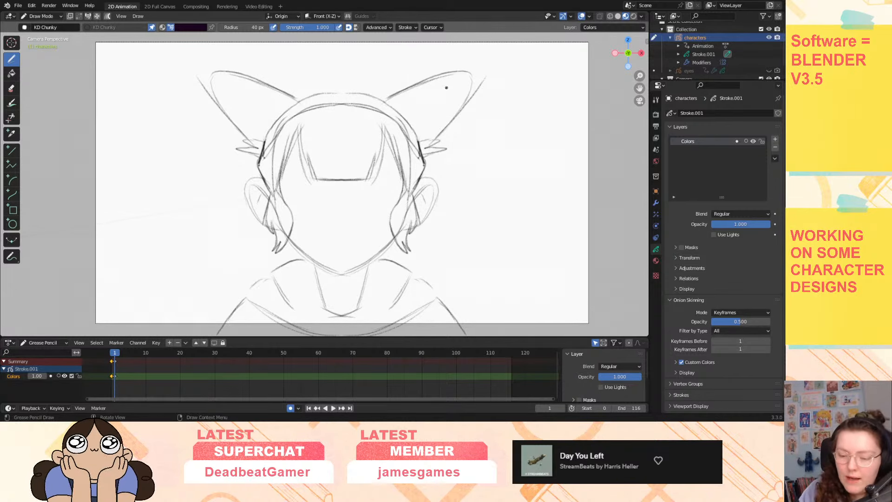
Reshape the mirrored animal ears with sharp outer points, bolder upper and lower edges and tufts of inner fur.
{"action": "left_click_drag", "start_coordinate": [416, 134], "coordinate": [409, 112]}
{"action": "mouse_move", "coordinate": [420, 105]}
{"action": "left_mouse_down"}
{"action": "mouse_move", "coordinate": [408, 107]}
{"action": "mouse_move", "coordinate": [456, 82]}
{"action": "mouse_move", "coordinate": [408, 103]}
{"action": "left_mouse_up"}
{"action": "mouse_move", "coordinate": [475, 74]}
{"action": "left_mouse_down"}
{"action": "mouse_move", "coordinate": [459, 79]}
{"action": "mouse_move", "coordinate": [490, 69]}
{"action": "mouse_move", "coordinate": [453, 120]}
{"action": "left_mouse_up"}
{"action": "left_click_drag", "start_coordinate": [469, 99], "coordinate": [433, 140]}
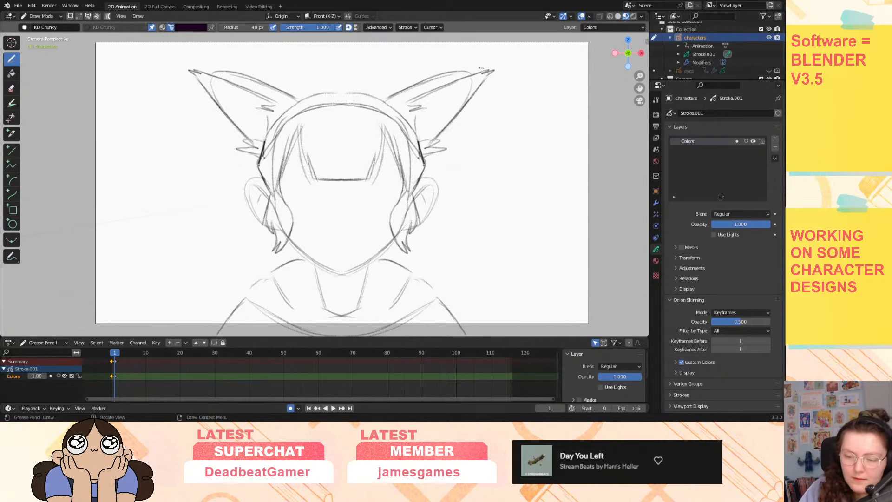
{"action": "left_click_drag", "start_coordinate": [486, 69], "coordinate": [436, 77]}
{"action": "left_click_drag", "start_coordinate": [453, 70], "coordinate": [376, 100]}
{"action": "left_click_drag", "start_coordinate": [426, 78], "coordinate": [380, 98]}
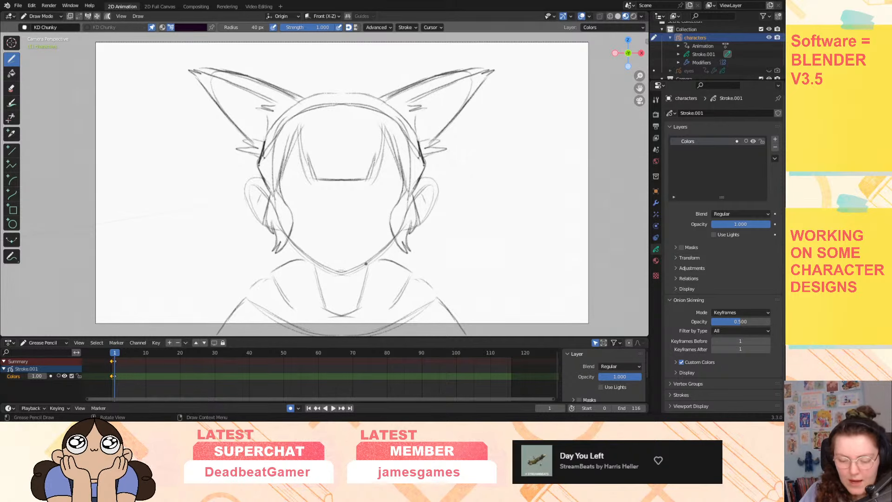
Insert a blank Grease Pencil keyframe at frame 2 and flip through the existing head drawings.
{"action": "key", "text": "space"}
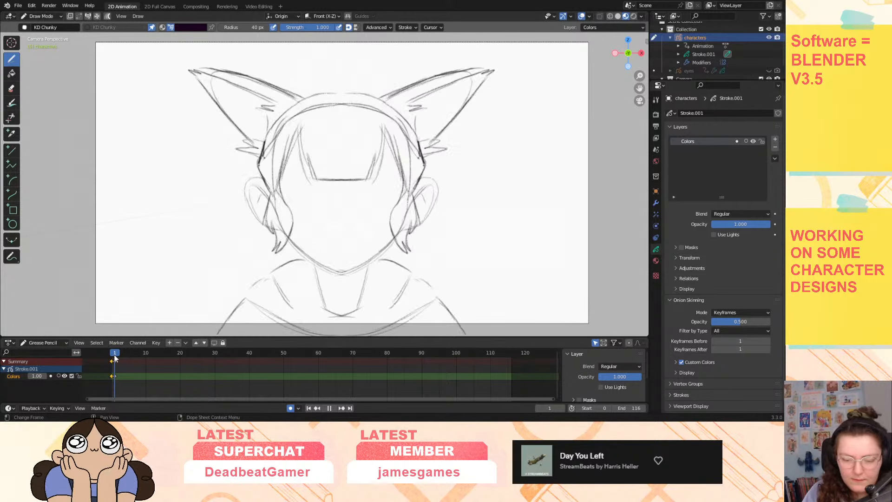
{"action": "key", "text": "space"}
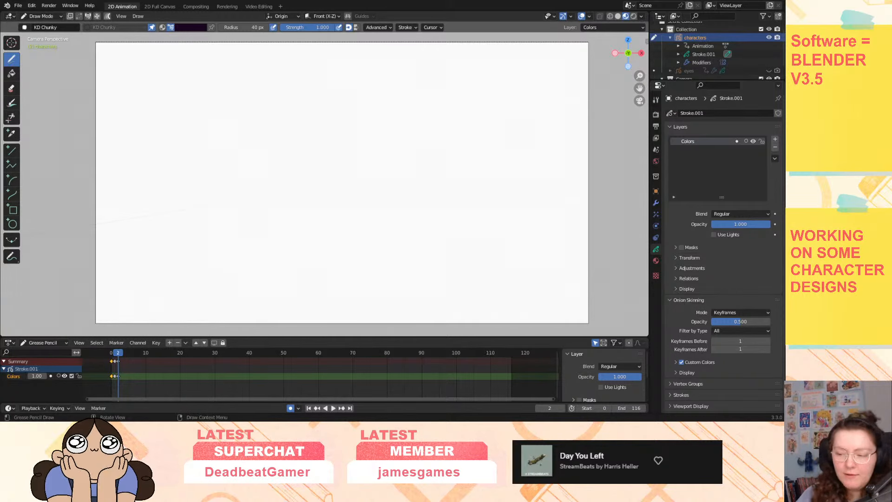
{"action": "key", "text": "space"}
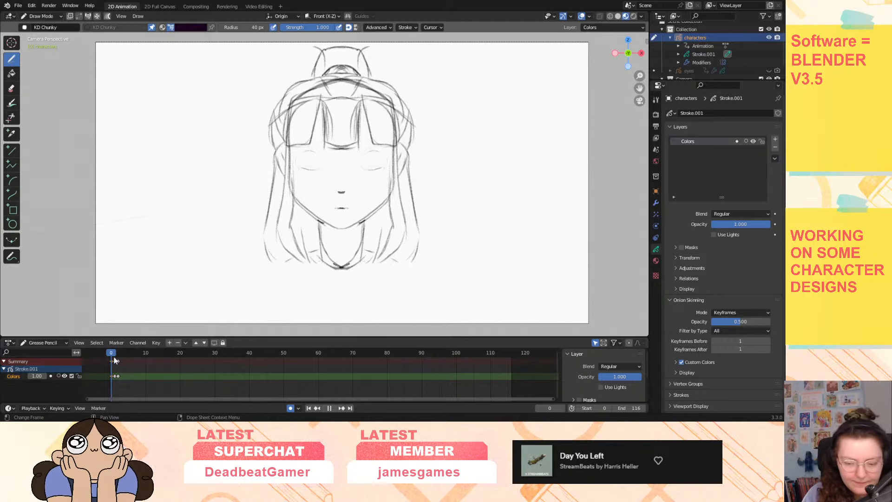
{"action": "key", "text": "space"}
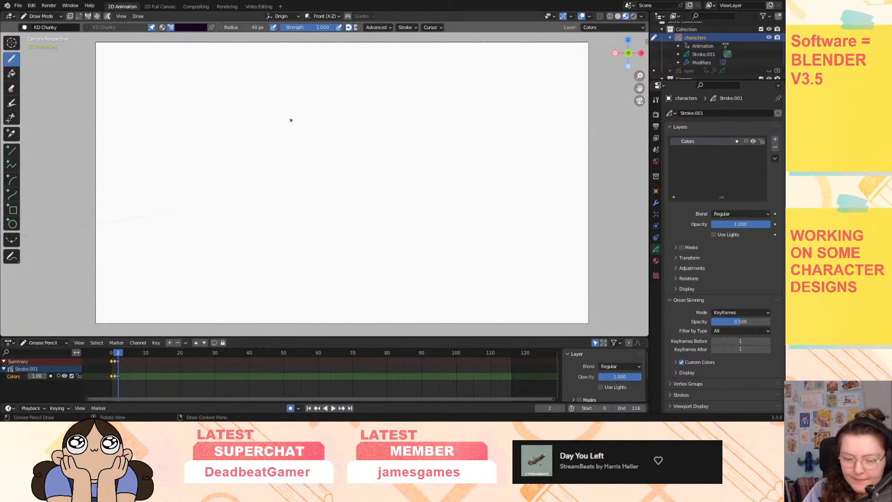
Sketch a narrow mirrored head on frame 2 with a low domed crown, long straight sides, small chin and slim neck.
{"action": "mouse_move", "coordinate": [292, 114]}
{"action": "left_mouse_down"}
{"action": "mouse_move", "coordinate": [347, 104]}
{"action": "mouse_move", "coordinate": [401, 116]}
{"action": "mouse_move", "coordinate": [280, 143]}
{"action": "mouse_move", "coordinate": [280, 163]}
{"action": "left_mouse_up"}
{"action": "left_click_drag", "start_coordinate": [401, 116], "coordinate": [395, 166]}
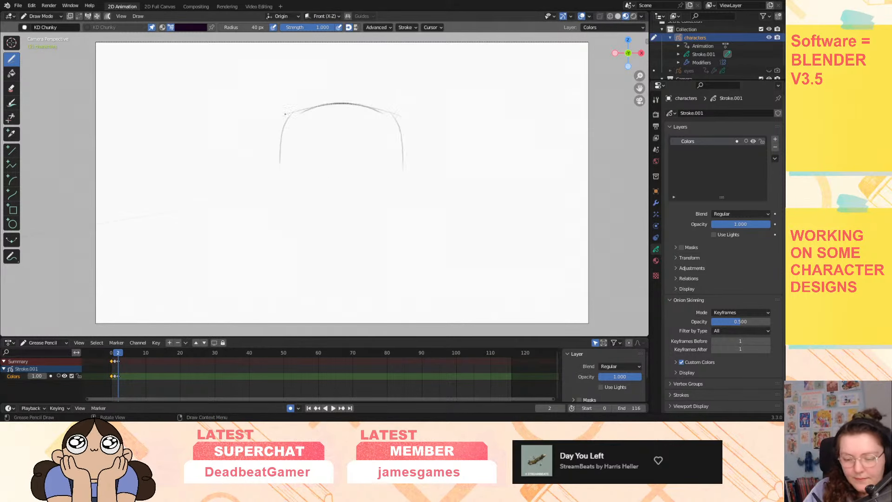
{"action": "left_click_drag", "start_coordinate": [286, 119], "coordinate": [298, 230]}
{"action": "left_click_drag", "start_coordinate": [398, 116], "coordinate": [384, 234]}
{"action": "left_click_drag", "start_coordinate": [298, 226], "coordinate": [324, 251]}
{"action": "left_click_drag", "start_coordinate": [377, 239], "coordinate": [327, 277]}
{"action": "mouse_move", "coordinate": [360, 257]}
{"action": "left_mouse_down"}
{"action": "mouse_move", "coordinate": [354, 292]}
{"action": "mouse_move", "coordinate": [330, 293]}
{"action": "left_mouse_up"}
{"action": "left_click_drag", "start_coordinate": [328, 289], "coordinate": [344, 291]}
{"action": "left_click_drag", "start_coordinate": [332, 239], "coordinate": [352, 239]}
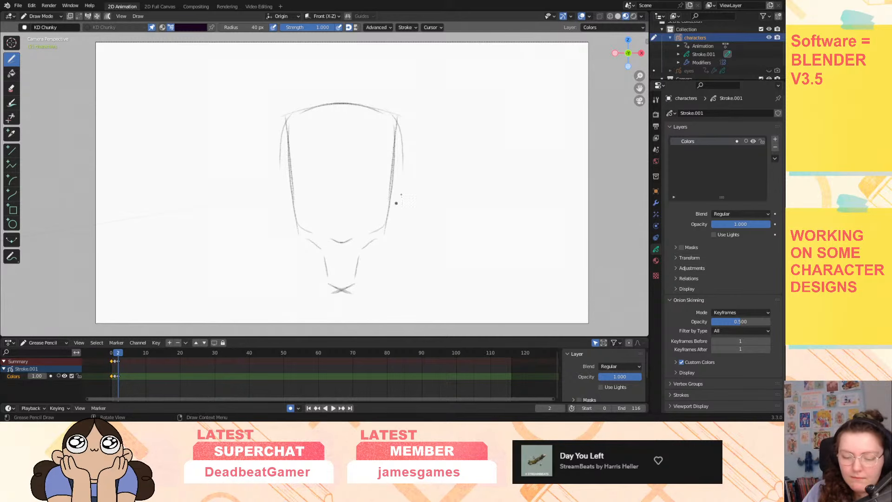
Sketch mirrored arched upper eye curves, lower eye creases, a small nose curve and a short mouth line.
{"action": "left_click_drag", "start_coordinate": [317, 164], "coordinate": [292, 158]}
{"action": "left_click_drag", "start_coordinate": [364, 165], "coordinate": [391, 153]}
{"action": "left_click_drag", "start_coordinate": [295, 192], "coordinate": [308, 201]}
{"action": "left_click_drag", "start_coordinate": [388, 191], "coordinate": [373, 197]}
{"action": "left_click_drag", "start_coordinate": [302, 194], "coordinate": [311, 201]}
{"action": "mouse_move", "coordinate": [380, 197]}
{"action": "left_mouse_down"}
{"action": "mouse_move", "coordinate": [346, 220]}
{"action": "mouse_move", "coordinate": [347, 230]}
{"action": "left_mouse_up"}
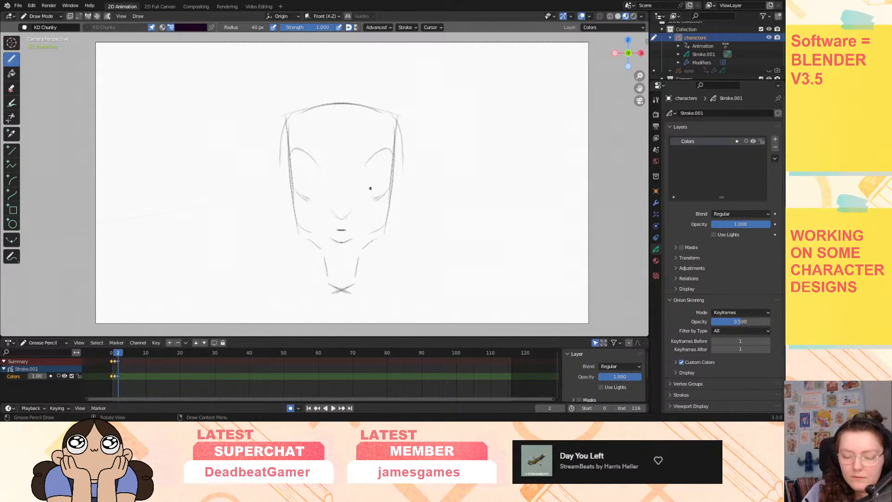
{"action": "left_click_drag", "start_coordinate": [298, 194], "coordinate": [308, 204]}
{"action": "left_click_drag", "start_coordinate": [386, 193], "coordinate": [373, 201]}
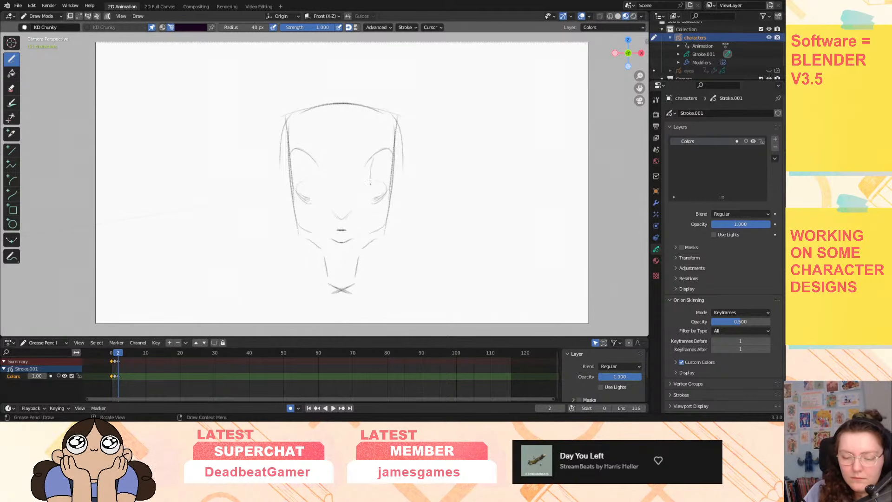
Draw tall mirrored oval eyes with inner arcs and slanted upper lid lines angling down toward the nose.
{"action": "left_click_drag", "start_coordinate": [313, 158], "coordinate": [309, 190]}
{"action": "left_click_drag", "start_coordinate": [372, 160], "coordinate": [375, 193]}
{"action": "left_click_drag", "start_coordinate": [307, 164], "coordinate": [297, 191]}
{"action": "left_click_drag", "start_coordinate": [381, 178], "coordinate": [387, 191]}
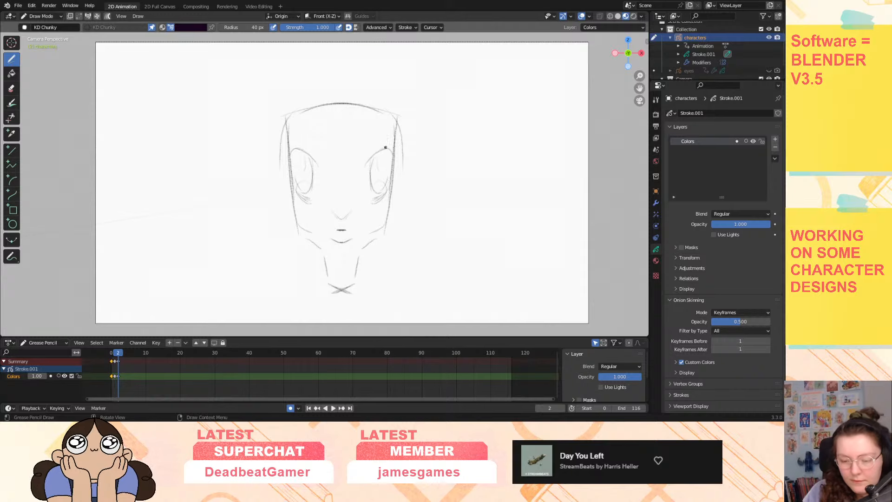
{"action": "left_click_drag", "start_coordinate": [385, 155], "coordinate": [380, 171]}
{"action": "mouse_move", "coordinate": [302, 153]}
{"action": "left_mouse_down"}
{"action": "mouse_move", "coordinate": [297, 171]}
{"action": "mouse_move", "coordinate": [321, 161]}
{"action": "left_mouse_up"}
{"action": "left_click_drag", "start_coordinate": [379, 152], "coordinate": [363, 160]}
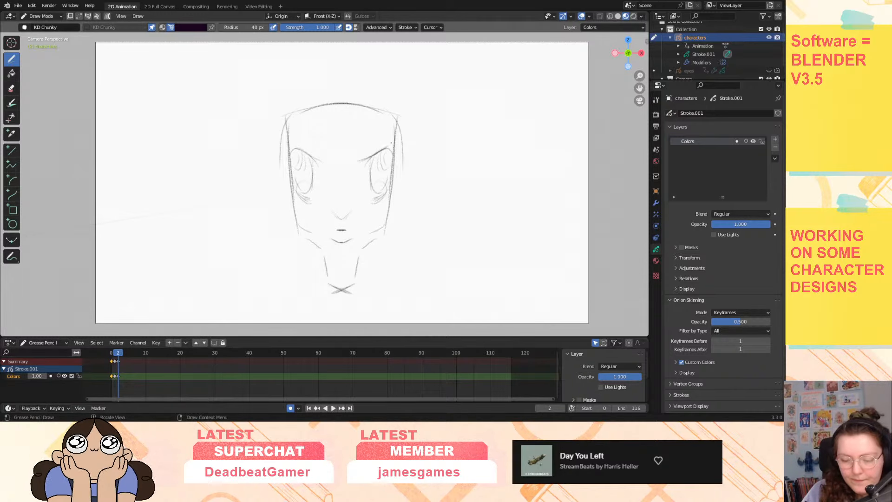
Draw thick mirrored eyebrows slanting down toward the nose, with small hooked outer ends.
{"action": "left_click_drag", "start_coordinate": [295, 149], "coordinate": [325, 161]}
{"action": "left_click_drag", "start_coordinate": [394, 138], "coordinate": [384, 143]}
{"action": "left_click_drag", "start_coordinate": [288, 145], "coordinate": [312, 138]}
{"action": "left_click_drag", "start_coordinate": [386, 137], "coordinate": [370, 145]}
{"action": "left_click_drag", "start_coordinate": [377, 140], "coordinate": [355, 161]}
{"action": "left_click_drag", "start_coordinate": [290, 146], "coordinate": [306, 153]}
{"action": "mouse_move", "coordinate": [379, 152]}
{"action": "left_mouse_down"}
{"action": "mouse_move", "coordinate": [394, 146]}
{"action": "mouse_move", "coordinate": [378, 140]}
{"action": "left_mouse_up"}
{"action": "left_click_drag", "start_coordinate": [290, 144], "coordinate": [305, 139]}
{"action": "left_click_drag", "start_coordinate": [378, 139], "coordinate": [366, 149]}
{"action": "left_click_drag", "start_coordinate": [306, 142], "coordinate": [319, 150]}
{"action": "left_click_drag", "start_coordinate": [373, 143], "coordinate": [327, 161]}
Sketch a rounded nose with nostrils and low-set mirrored ear shapes joining the lower jaw contour.
{"action": "mouse_move", "coordinate": [363, 150]}
{"action": "left_mouse_down"}
{"action": "mouse_move", "coordinate": [356, 159]}
{"action": "mouse_move", "coordinate": [367, 199]}
{"action": "left_mouse_up"}
{"action": "mouse_move", "coordinate": [311, 186]}
{"action": "left_mouse_down"}
{"action": "mouse_move", "coordinate": [341, 217]}
{"action": "mouse_move", "coordinate": [405, 222]}
{"action": "mouse_move", "coordinate": [394, 238]}
{"action": "left_mouse_up"}
{"action": "mouse_move", "coordinate": [290, 196]}
{"action": "left_mouse_down"}
{"action": "mouse_move", "coordinate": [300, 243]}
{"action": "mouse_move", "coordinate": [327, 250]}
{"action": "left_mouse_up"}
{"action": "left_click_drag", "start_coordinate": [385, 238], "coordinate": [359, 247]}
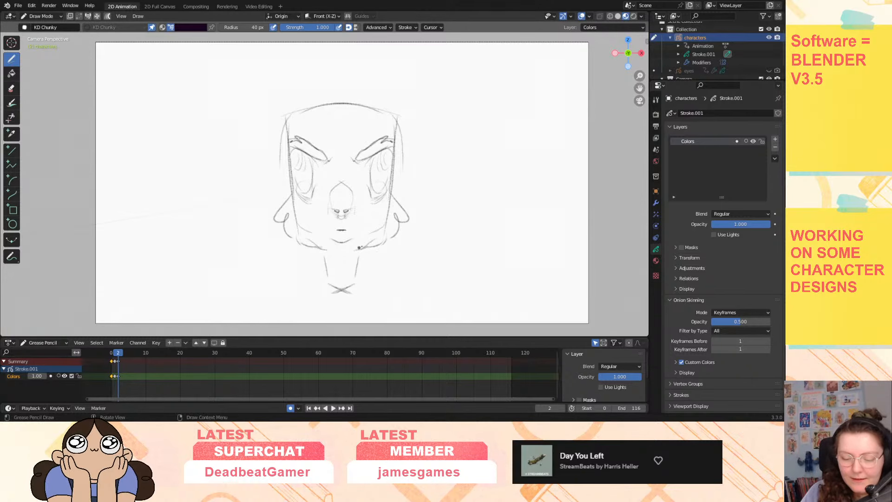
Sketch mirrored tall flaring ears rising outward from the upper corners of the head.
{"action": "left_click_drag", "start_coordinate": [307, 104], "coordinate": [282, 68]}
{"action": "left_click_drag", "start_coordinate": [376, 103], "coordinate": [401, 68]}
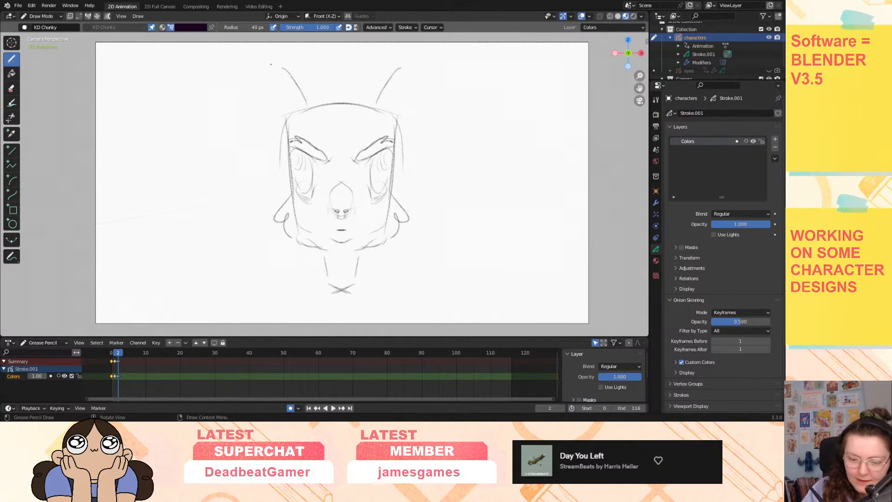
{"action": "left_click_drag", "start_coordinate": [251, 85], "coordinate": [278, 116]}
{"action": "left_click_drag", "start_coordinate": [428, 79], "coordinate": [408, 112]}
{"action": "left_click_drag", "start_coordinate": [271, 103], "coordinate": [278, 126]}
{"action": "left_click_drag", "start_coordinate": [414, 103], "coordinate": [404, 135]}
Reinforce the mirrored side contours of the head from the ear bases down past the temples and cheeks.
{"action": "left_click_drag", "start_coordinate": [278, 118], "coordinate": [286, 174]}
{"action": "left_click_drag", "start_coordinate": [402, 121], "coordinate": [391, 174]}
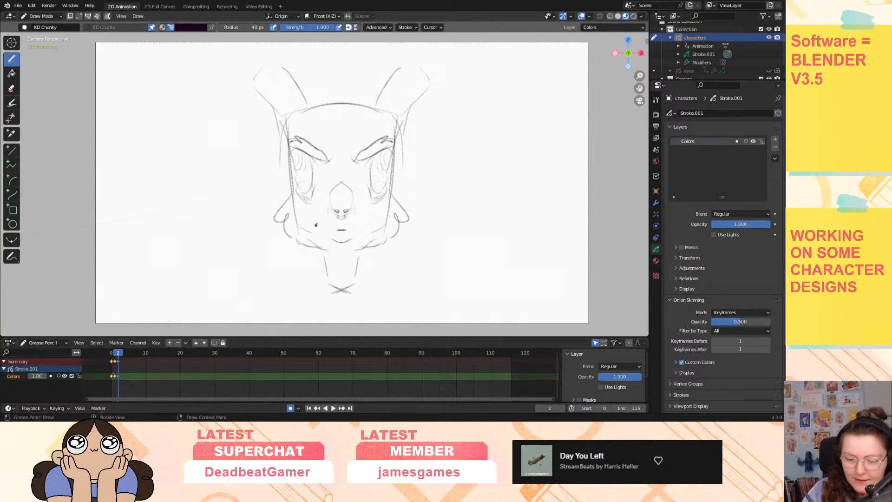
{"action": "left_click_drag", "start_coordinate": [282, 124], "coordinate": [288, 167]}
{"action": "left_click_drag", "start_coordinate": [400, 123], "coordinate": [395, 164]}
{"action": "left_click_drag", "start_coordinate": [282, 134], "coordinate": [293, 200]}
{"action": "left_click_drag", "start_coordinate": [395, 164], "coordinate": [392, 200]}
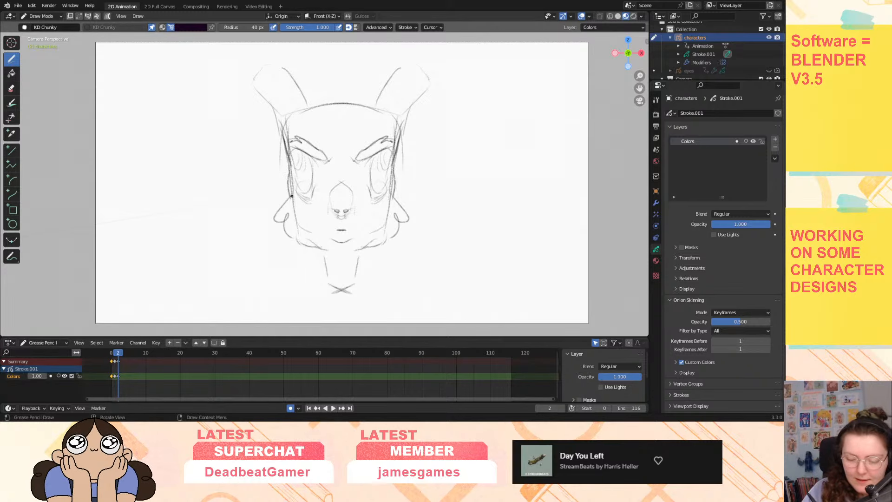
{"action": "left_click_drag", "start_coordinate": [290, 183], "coordinate": [293, 201]}
{"action": "left_click_drag", "start_coordinate": [393, 183], "coordinate": [389, 206]}
{"action": "left_click_drag", "start_coordinate": [291, 186], "coordinate": [298, 227]}
{"action": "left_click_drag", "start_coordinate": [392, 189], "coordinate": [386, 226]}
Reinforce the mirrored lower jaw contour from the cheeks down toward the neck.
{"action": "left_click_drag", "start_coordinate": [387, 219], "coordinate": [380, 233]}
{"action": "left_click_drag", "start_coordinate": [304, 232], "coordinate": [318, 246]}
{"action": "left_click_drag", "start_coordinate": [379, 232], "coordinate": [327, 284]}
Redraw the neck with longer, heavier mirrored side lines and small rounded curls at its base.
{"action": "mouse_move", "coordinate": [360, 254]}
{"action": "left_mouse_down"}
{"action": "mouse_move", "coordinate": [357, 284]}
{"action": "mouse_move", "coordinate": [339, 283]}
{"action": "mouse_move", "coordinate": [388, 312]}
{"action": "left_mouse_up"}
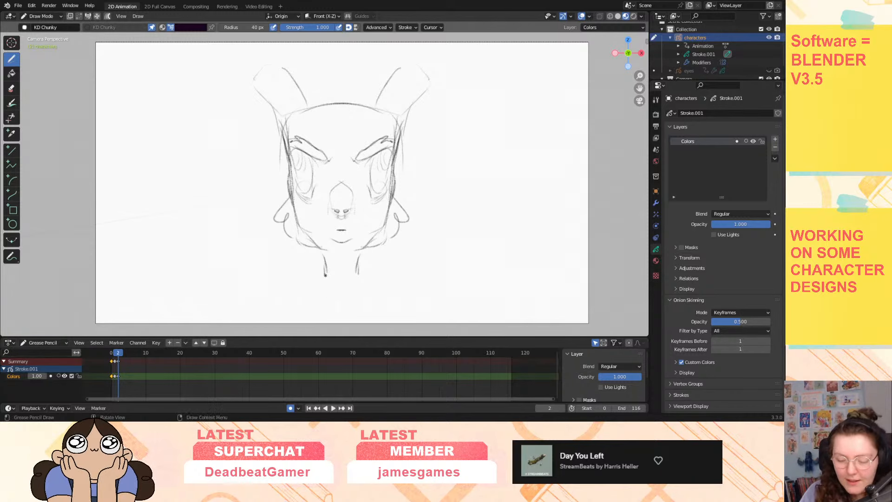
{"action": "left_click_drag", "start_coordinate": [319, 253], "coordinate": [321, 279]}
{"action": "left_click_drag", "start_coordinate": [363, 253], "coordinate": [357, 300]}
{"action": "mouse_move", "coordinate": [323, 265]}
{"action": "left_mouse_down"}
{"action": "mouse_move", "coordinate": [326, 300]}
{"action": "mouse_move", "coordinate": [358, 298]}
{"action": "mouse_move", "coordinate": [320, 317]}
{"action": "left_mouse_up"}
{"action": "left_click_drag", "start_coordinate": [361, 291], "coordinate": [365, 317]}
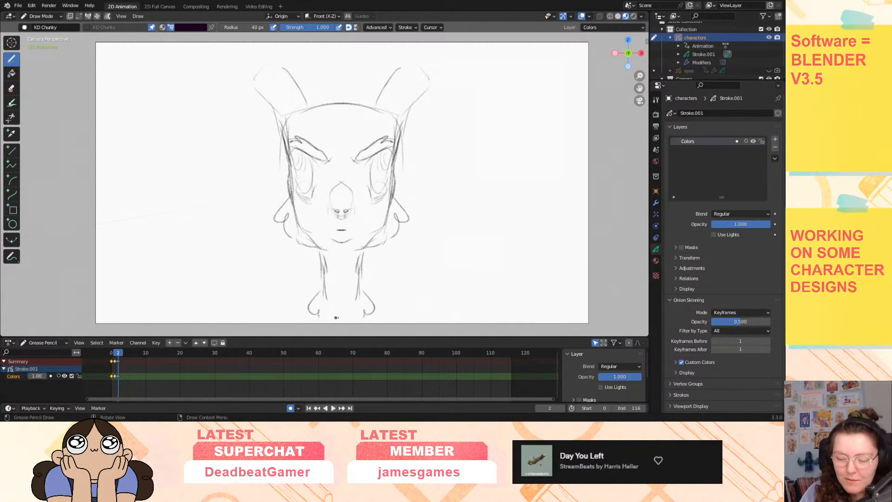
{"action": "left_click_drag", "start_coordinate": [322, 255], "coordinate": [325, 281]}
{"action": "left_click_drag", "start_coordinate": [360, 255], "coordinate": [356, 282]}
{"action": "left_click_drag", "start_coordinate": [327, 255], "coordinate": [336, 279]}
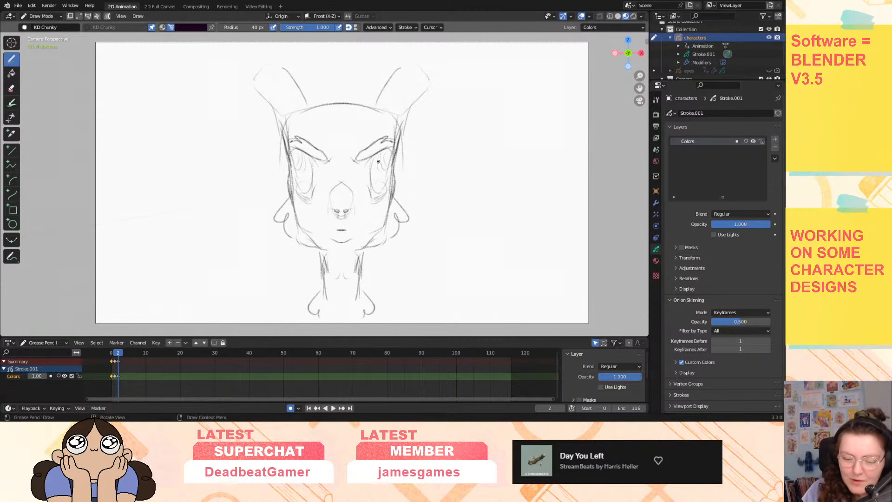
Redraw the eyes as bold slanted ovals and replace the rounded nose with a V-shaped one above a toothed mouth.
{"action": "left_click_drag", "start_coordinate": [378, 162], "coordinate": [379, 163]}
{"action": "left_click_drag", "start_coordinate": [298, 148], "coordinate": [300, 149]}
{"action": "mouse_move", "coordinate": [346, 212]}
{"action": "left_mouse_down", "text": "ctrl"}
{"action": "mouse_move", "coordinate": [332, 205]}
{"action": "mouse_move", "coordinate": [354, 214]}
{"action": "mouse_move", "coordinate": [345, 228]}
{"action": "mouse_move", "coordinate": [337, 221]}
{"action": "mouse_move", "coordinate": [342, 251]}
{"action": "mouse_move", "coordinate": [309, 235]}
{"action": "left_mouse_up", "text": "ctrl"}
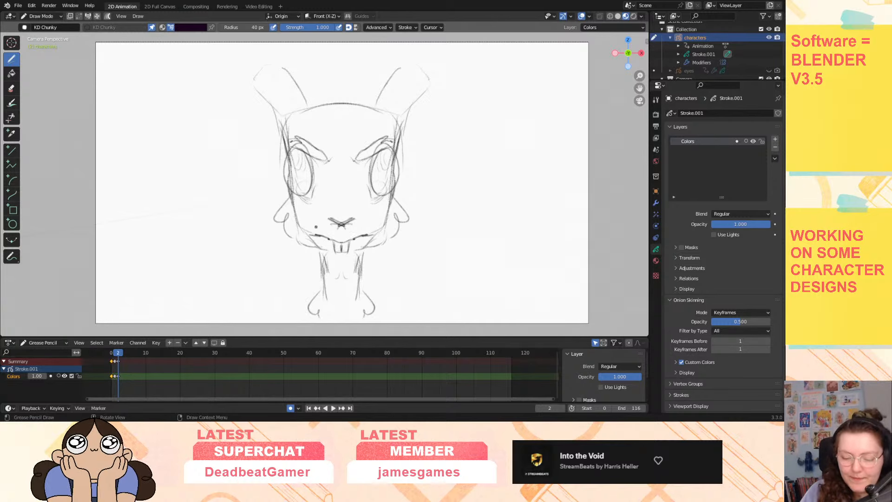
Rework the mouth and lower face into a wide animal muzzle with a split upper lip and rounded underside.
{"action": "left_click_drag", "start_coordinate": [385, 223], "coordinate": [360, 236]}
{"action": "mouse_move", "coordinate": [372, 234]}
{"action": "left_mouse_down"}
{"action": "mouse_move", "coordinate": [310, 234]}
{"action": "mouse_move", "coordinate": [333, 246]}
{"action": "mouse_move", "coordinate": [315, 225]}
{"action": "mouse_move", "coordinate": [331, 241]}
{"action": "mouse_move", "coordinate": [372, 231]}
{"action": "mouse_move", "coordinate": [327, 217]}
{"action": "mouse_move", "coordinate": [364, 217]}
{"action": "mouse_move", "coordinate": [327, 243]}
{"action": "mouse_move", "coordinate": [355, 242]}
{"action": "mouse_move", "coordinate": [304, 245]}
{"action": "left_mouse_up"}
{"action": "left_click_drag", "start_coordinate": [360, 247], "coordinate": [379, 246]}
{"action": "left_click_drag", "start_coordinate": [324, 247], "coordinate": [297, 242]}
{"action": "left_click_drag", "start_coordinate": [364, 247], "coordinate": [390, 238]}
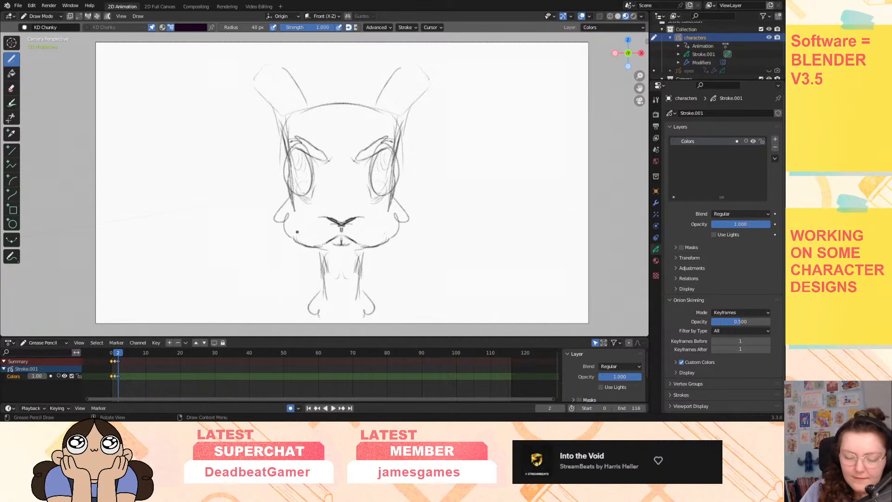
Round out the mirrored cheeks and strengthen the small low-set ear lobes beside them.
{"action": "left_click_drag", "start_coordinate": [300, 244], "coordinate": [292, 235]}
{"action": "left_click_drag", "start_coordinate": [384, 246], "coordinate": [387, 238]}
{"action": "left_click_drag", "start_coordinate": [291, 238], "coordinate": [284, 217]}
{"action": "left_click_drag", "start_coordinate": [401, 236], "coordinate": [394, 216]}
{"action": "left_click_drag", "start_coordinate": [282, 223], "coordinate": [273, 203]}
{"action": "left_click_drag", "start_coordinate": [410, 222], "coordinate": [399, 203]}
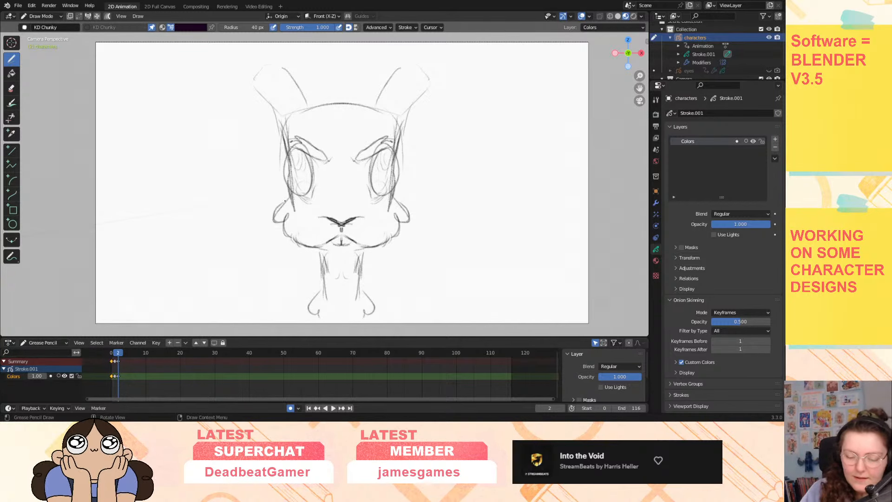
{"action": "left_click_drag", "start_coordinate": [282, 220], "coordinate": [274, 203]}
{"action": "left_click_drag", "start_coordinate": [401, 203], "coordinate": [409, 221]}
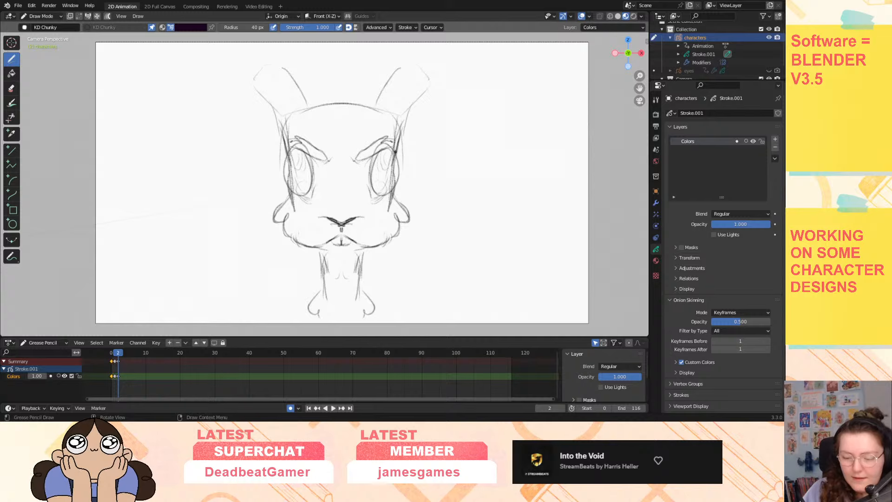
Add large oval pupils to both eyes and shade them with repeated dark vertical strokes.
{"action": "left_click_drag", "start_coordinate": [396, 152], "coordinate": [396, 179]}
{"action": "left_click_drag", "start_coordinate": [293, 154], "coordinate": [286, 192]}
{"action": "left_click_drag", "start_coordinate": [395, 166], "coordinate": [389, 190]}
{"action": "left_click_drag", "start_coordinate": [291, 167], "coordinate": [288, 189]}
{"action": "left_click_drag", "start_coordinate": [390, 149], "coordinate": [382, 188]}
{"action": "left_click_drag", "start_coordinate": [301, 148], "coordinate": [295, 188]}
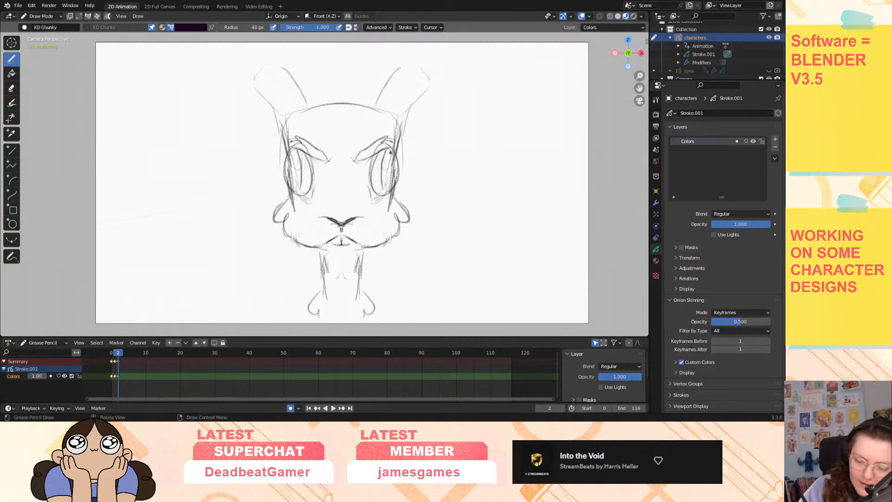
{"action": "left_click_drag", "start_coordinate": [388, 146], "coordinate": [379, 194]}
{"action": "left_click_drag", "start_coordinate": [304, 145], "coordinate": [296, 194]}
{"action": "left_click_drag", "start_coordinate": [384, 150], "coordinate": [380, 179]}
{"action": "left_click_drag", "start_coordinate": [303, 150], "coordinate": [300, 183]}
{"action": "left_click_drag", "start_coordinate": [389, 146], "coordinate": [389, 191]}
{"action": "left_click_drag", "start_coordinate": [393, 155], "coordinate": [393, 189]}
{"action": "left_click_drag", "start_coordinate": [298, 146], "coordinate": [288, 193]}
{"action": "left_click_drag", "start_coordinate": [399, 163], "coordinate": [396, 182]}
{"action": "left_click_drag", "start_coordinate": [395, 147], "coordinate": [391, 185]}
{"action": "left_click_drag", "start_coordinate": [293, 146], "coordinate": [286, 185]}
{"action": "left_click_drag", "start_coordinate": [393, 184], "coordinate": [387, 193]}
Draw an arched snout bridge between the eyes with small crease marks between the brows.
{"action": "mouse_move", "coordinate": [295, 171]}
{"action": "left_mouse_down"}
{"action": "mouse_move", "coordinate": [286, 194]}
{"action": "mouse_move", "coordinate": [335, 168]}
{"action": "left_mouse_up"}
{"action": "left_click_drag", "start_coordinate": [348, 168], "coordinate": [364, 193]}
{"action": "left_click_drag", "start_coordinate": [337, 161], "coordinate": [344, 153]}
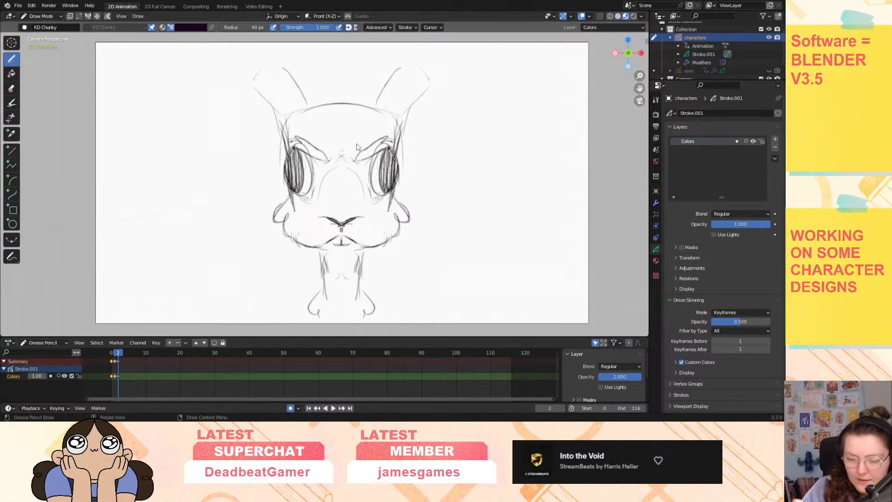
Extend the neck sides downward and sketch mirrored sloping shoulders out past the frame's lower edge.
{"action": "mouse_move", "coordinate": [358, 243]}
{"action": "left_mouse_down"}
{"action": "mouse_move", "coordinate": [379, 246]}
{"action": "mouse_move", "coordinate": [364, 310]}
{"action": "left_mouse_up"}
{"action": "mouse_move", "coordinate": [320, 264]}
{"action": "left_mouse_down"}
{"action": "mouse_move", "coordinate": [320, 312]}
{"action": "mouse_move", "coordinate": [372, 311]}
{"action": "left_mouse_up"}
{"action": "mouse_move", "coordinate": [368, 275]}
{"action": "left_mouse_down"}
{"action": "mouse_move", "coordinate": [396, 300]}
{"action": "mouse_move", "coordinate": [386, 288]}
{"action": "mouse_move", "coordinate": [401, 331]}
{"action": "left_mouse_up"}
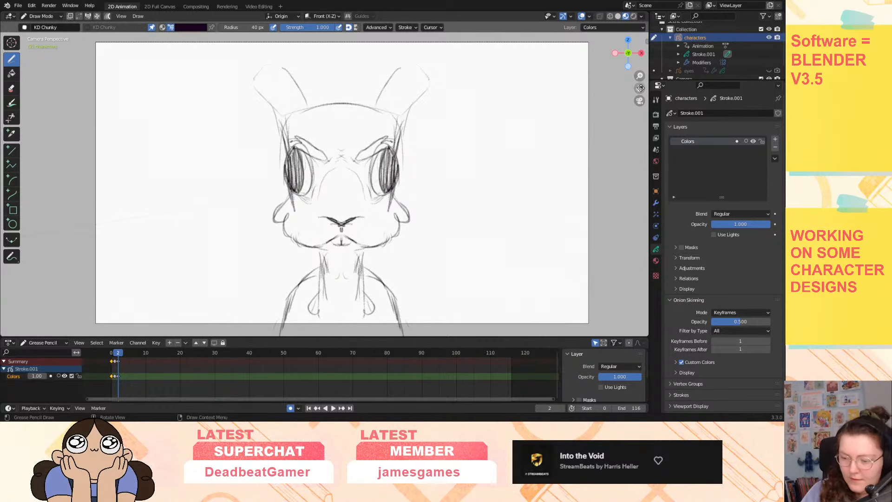
Sketch a mirrored rounded body below the frame with two short legs, toed feet and small tufts on the outer thighs.
{"action": "left_click_drag", "start_coordinate": [640, 88], "coordinate": [642, 28]}
{"action": "mouse_move", "coordinate": [286, 251]}
{"action": "left_mouse_down"}
{"action": "mouse_move", "coordinate": [319, 299]}
{"action": "mouse_move", "coordinate": [309, 311]}
{"action": "mouse_move", "coordinate": [312, 330]}
{"action": "left_mouse_up"}
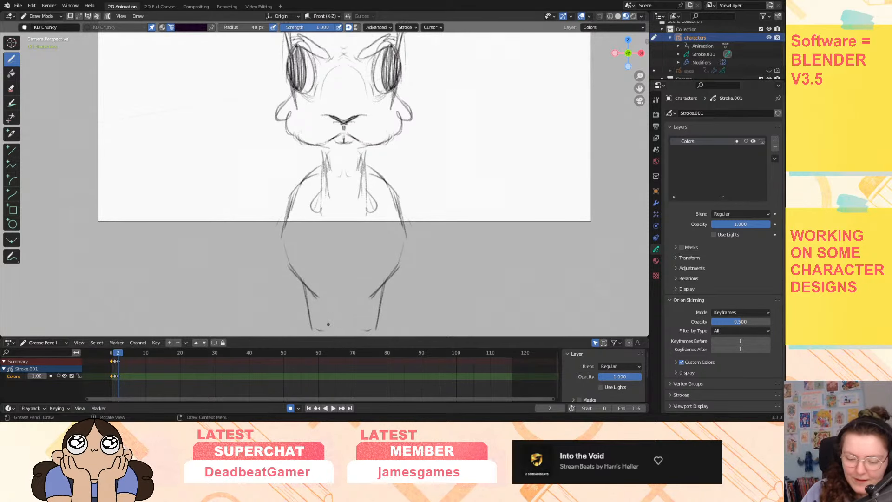
{"action": "mouse_move", "coordinate": [337, 295]}
{"action": "left_mouse_down"}
{"action": "mouse_move", "coordinate": [332, 328]}
{"action": "mouse_move", "coordinate": [344, 294]}
{"action": "left_mouse_up"}
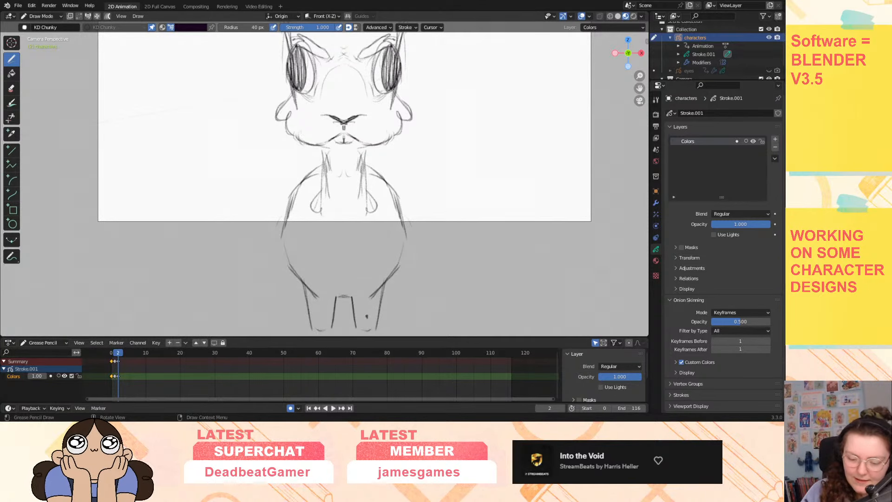
{"action": "mouse_move", "coordinate": [307, 332]}
{"action": "left_mouse_down"}
{"action": "mouse_move", "coordinate": [333, 328]}
{"action": "mouse_move", "coordinate": [313, 335]}
{"action": "left_mouse_up"}
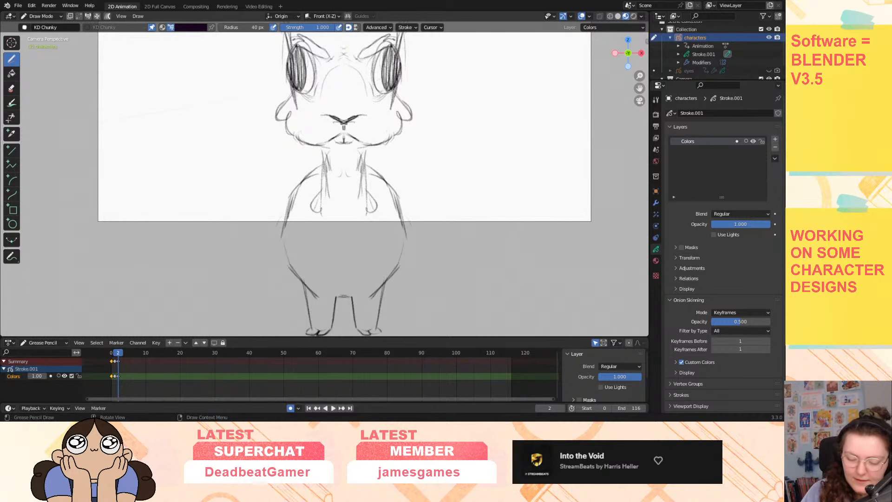
{"action": "left_click_drag", "start_coordinate": [359, 305], "coordinate": [323, 330]}
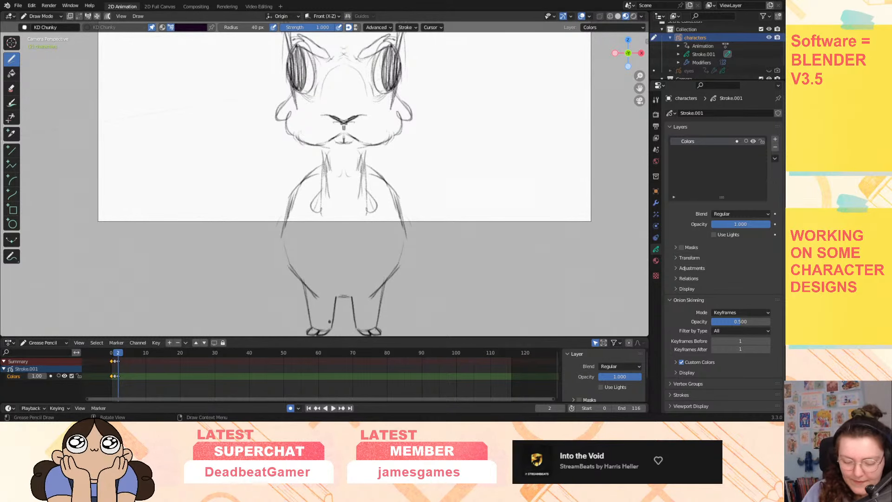
{"action": "left_click_drag", "start_coordinate": [305, 285], "coordinate": [303, 296]}
{"action": "left_click_drag", "start_coordinate": [385, 285], "coordinate": [383, 302]}
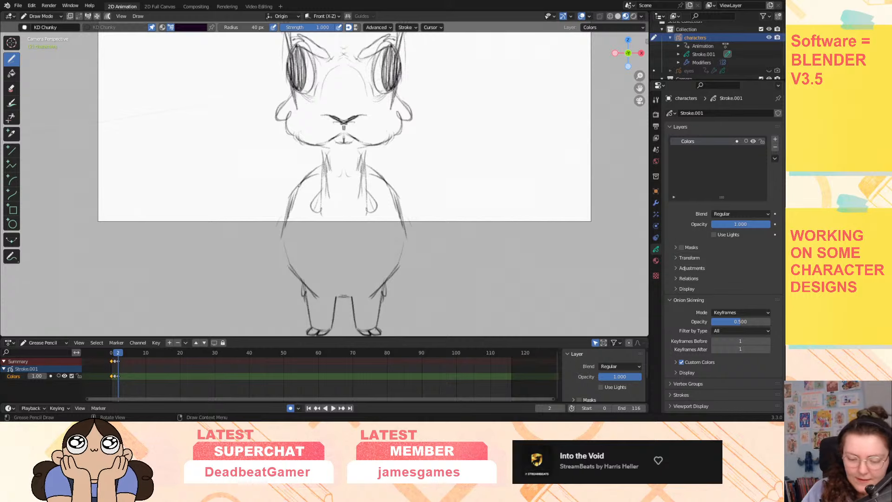
Add further mirrored contour strokes along the sides of the rounded body.
{"action": "mouse_move", "coordinate": [299, 186]}
{"action": "left_mouse_down"}
{"action": "mouse_move", "coordinate": [281, 255]}
{"action": "mouse_move", "coordinate": [286, 280]}
{"action": "left_mouse_up"}
{"action": "left_click_drag", "start_coordinate": [291, 205], "coordinate": [287, 263]}
{"action": "mouse_move", "coordinate": [310, 236]}
{"action": "left_mouse_down"}
{"action": "mouse_move", "coordinate": [332, 255]}
{"action": "mouse_move", "coordinate": [380, 231]}
{"action": "left_mouse_up"}
Define the mirrored upper ears with rounded tips and heavier sides, and strengthen the crown line between them.
{"action": "scroll", "coordinate": [398, 110], "scroll_direction": "up", "scroll_amount": 5, "text": "shift"}
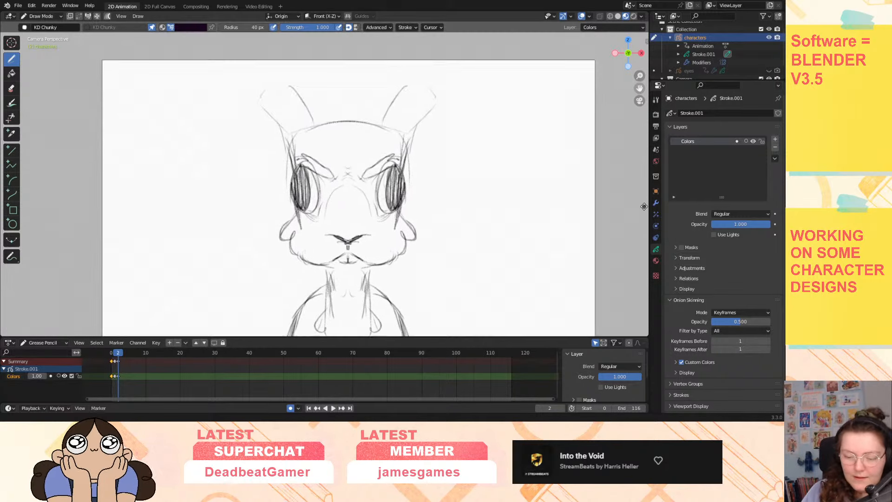
{"action": "mouse_move", "coordinate": [380, 122]}
{"action": "left_mouse_down"}
{"action": "mouse_move", "coordinate": [406, 89]}
{"action": "mouse_move", "coordinate": [433, 103]}
{"action": "mouse_move", "coordinate": [409, 154]}
{"action": "left_mouse_up"}
{"action": "left_click_drag", "start_coordinate": [322, 120], "coordinate": [376, 121]}
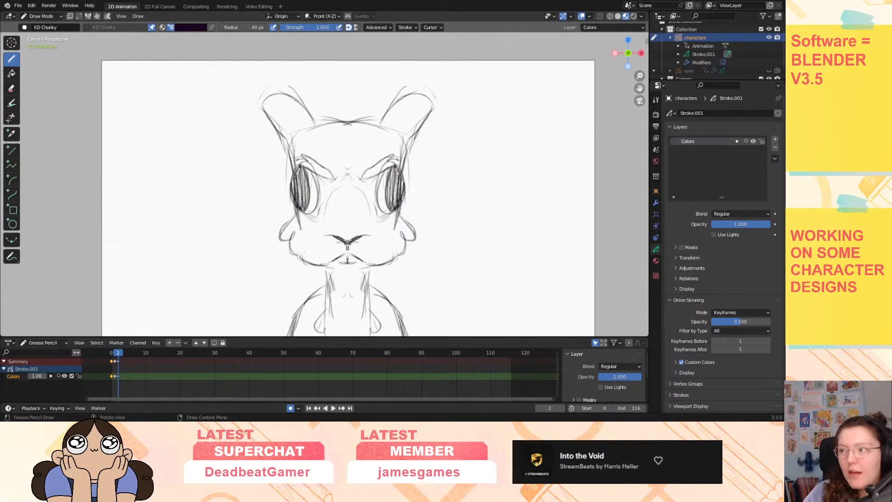
Remove the large shaded eyes and thick eyebrows, keeping the creases between the brows.
{"action": "key", "text": "ctrl+z"}
{"action": "key", "text": "ctrl+z"}
{"action": "key", "text": "ctrl+z"}
{"action": "key", "text": "ctrl+z"}
{"action": "key", "text": "ctrl+z"}
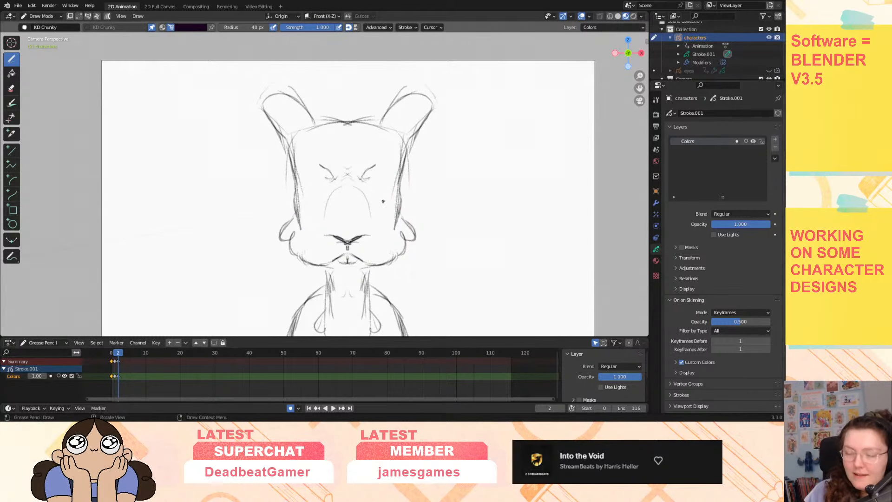
Draw small dark oval eyes and a domed woolly topknot with a scalloped fringe across the forehead.
{"action": "left_click_drag", "start_coordinate": [379, 202], "coordinate": [383, 204]}
{"action": "mouse_move", "coordinate": [389, 186]}
{"action": "left_mouse_down"}
{"action": "mouse_move", "coordinate": [385, 204]}
{"action": "mouse_move", "coordinate": [379, 191]}
{"action": "mouse_move", "coordinate": [391, 189]}
{"action": "mouse_move", "coordinate": [361, 186]}
{"action": "mouse_move", "coordinate": [396, 188]}
{"action": "mouse_move", "coordinate": [409, 169]}
{"action": "mouse_move", "coordinate": [410, 139]}
{"action": "mouse_move", "coordinate": [368, 98]}
{"action": "mouse_move", "coordinate": [409, 135]}
{"action": "mouse_move", "coordinate": [420, 170]}
{"action": "left_mouse_up"}
{"action": "mouse_move", "coordinate": [350, 93]}
{"action": "left_mouse_down"}
{"action": "mouse_move", "coordinate": [366, 107]}
{"action": "mouse_move", "coordinate": [315, 115]}
{"action": "mouse_move", "coordinate": [281, 153]}
{"action": "mouse_move", "coordinate": [287, 184]}
{"action": "left_mouse_up"}
{"action": "mouse_move", "coordinate": [302, 184]}
{"action": "left_mouse_down"}
{"action": "mouse_move", "coordinate": [347, 172]}
{"action": "mouse_move", "coordinate": [385, 200]}
{"action": "mouse_move", "coordinate": [389, 191]}
{"action": "mouse_move", "coordinate": [391, 202]}
{"action": "mouse_move", "coordinate": [382, 188]}
{"action": "mouse_move", "coordinate": [388, 200]}
{"action": "mouse_move", "coordinate": [382, 190]}
{"action": "mouse_move", "coordinate": [388, 199]}
{"action": "mouse_move", "coordinate": [396, 189]}
{"action": "left_mouse_up"}
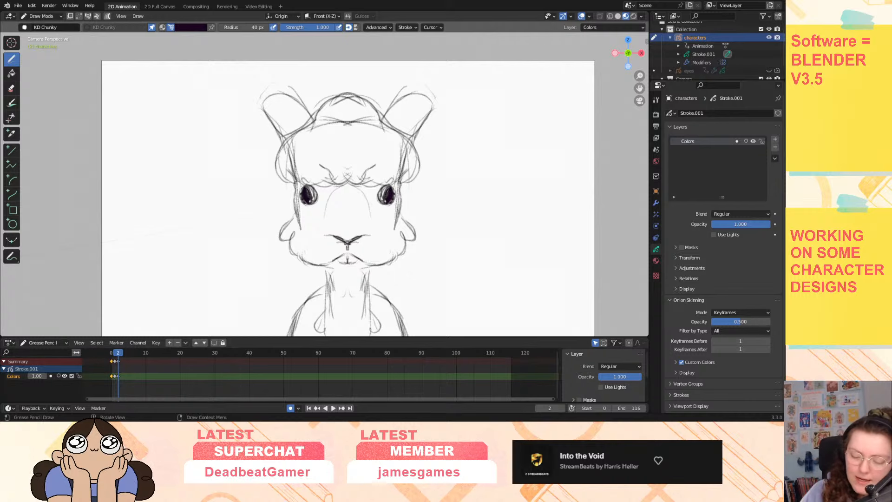
Add a curved lower lip and a fluffy scalloped chin beneath the muzzle.
{"action": "mouse_move", "coordinate": [332, 263]}
{"action": "left_mouse_down"}
{"action": "mouse_move", "coordinate": [365, 264]}
{"action": "mouse_move", "coordinate": [325, 277]}
{"action": "mouse_move", "coordinate": [374, 275]}
{"action": "mouse_move", "coordinate": [348, 289]}
{"action": "mouse_move", "coordinate": [313, 265]}
{"action": "left_mouse_up"}
{"action": "left_click_drag", "start_coordinate": [367, 260], "coordinate": [402, 239]}
{"action": "left_click_drag", "start_coordinate": [302, 237], "coordinate": [293, 256]}
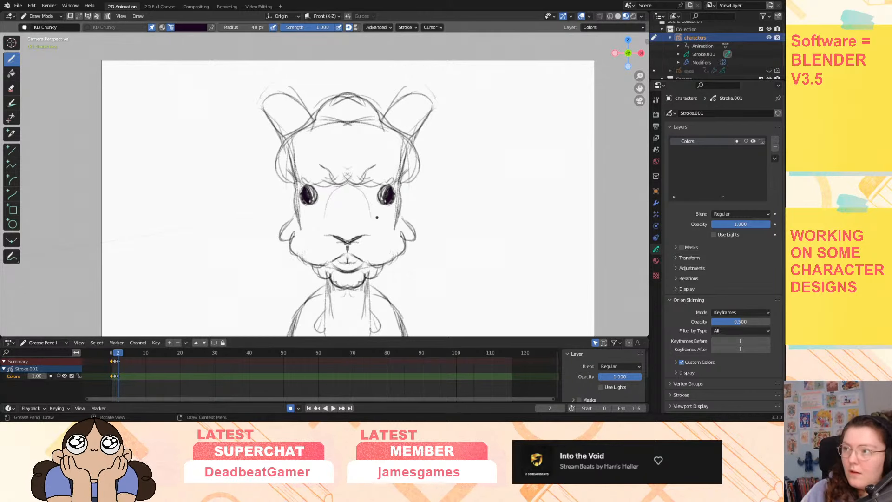
Outline the mirrored snout from between the eyes, widening around the nose and closing around the mouth.
{"action": "left_click_drag", "start_coordinate": [327, 205], "coordinate": [318, 226]}
{"action": "left_click_drag", "start_coordinate": [368, 205], "coordinate": [379, 233]}
{"action": "mouse_move", "coordinate": [324, 210]}
{"action": "left_mouse_down"}
{"action": "mouse_move", "coordinate": [372, 210]}
{"action": "mouse_move", "coordinate": [366, 202]}
{"action": "left_mouse_up"}
{"action": "left_click_drag", "start_coordinate": [315, 233], "coordinate": [329, 264]}
{"action": "left_click_drag", "start_coordinate": [381, 234], "coordinate": [351, 272]}
{"action": "left_click_drag", "start_coordinate": [324, 260], "coordinate": [358, 273]}
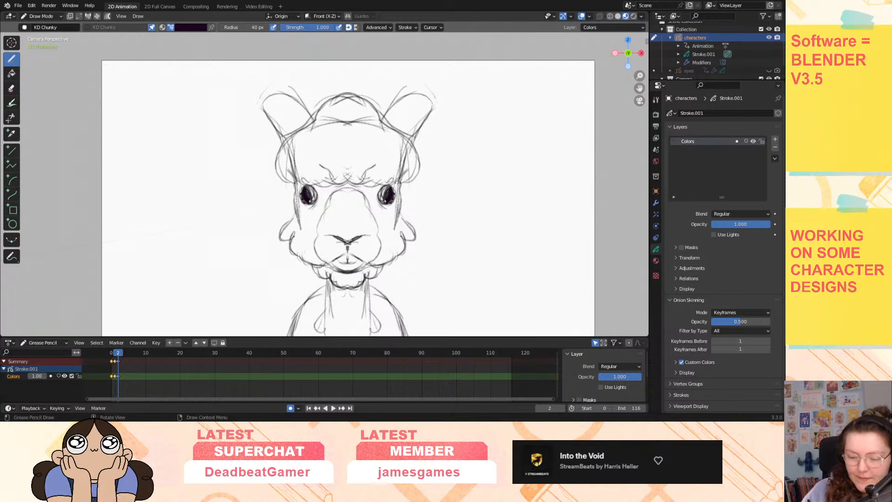
Erase the rounded upper ears and redraw them as mirrored pointed ears angled outward.
{"action": "mouse_move", "coordinate": [406, 88]}
{"action": "left_mouse_down", "text": "ctrl"}
{"action": "mouse_move", "coordinate": [412, 94]}
{"action": "mouse_move", "coordinate": [398, 104]}
{"action": "mouse_move", "coordinate": [428, 109]}
{"action": "mouse_move", "coordinate": [293, 83]}
{"action": "mouse_move", "coordinate": [259, 94]}
{"action": "mouse_move", "coordinate": [299, 114]}
{"action": "left_mouse_up", "text": "ctrl"}
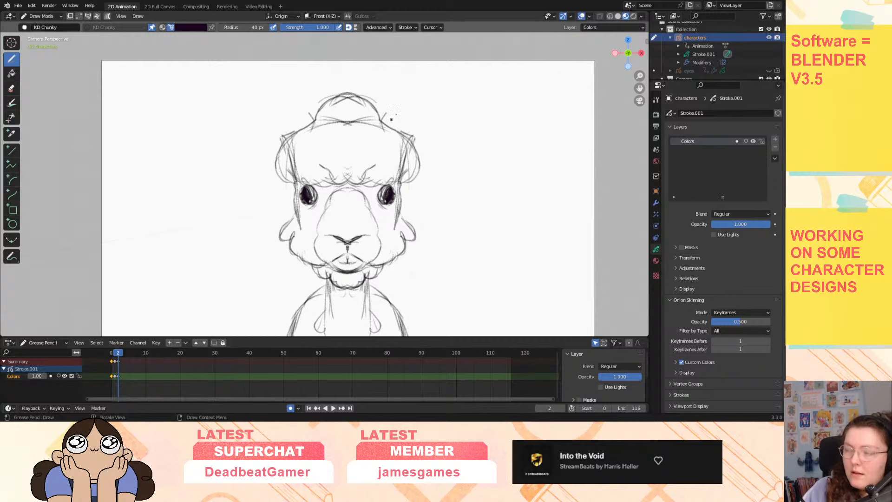
{"action": "mouse_move", "coordinate": [384, 120]}
{"action": "left_mouse_down"}
{"action": "mouse_move", "coordinate": [428, 92]}
{"action": "mouse_move", "coordinate": [409, 140]}
{"action": "left_mouse_up"}
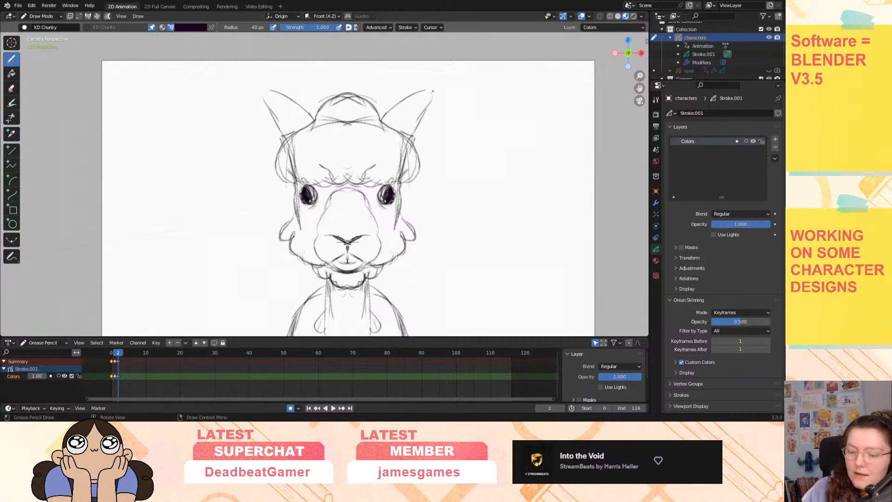
{"action": "mouse_move", "coordinate": [433, 91]}
{"action": "left_mouse_down"}
{"action": "mouse_move", "coordinate": [377, 119]}
{"action": "mouse_move", "coordinate": [408, 116]}
{"action": "mouse_move", "coordinate": [425, 88]}
{"action": "left_mouse_up"}
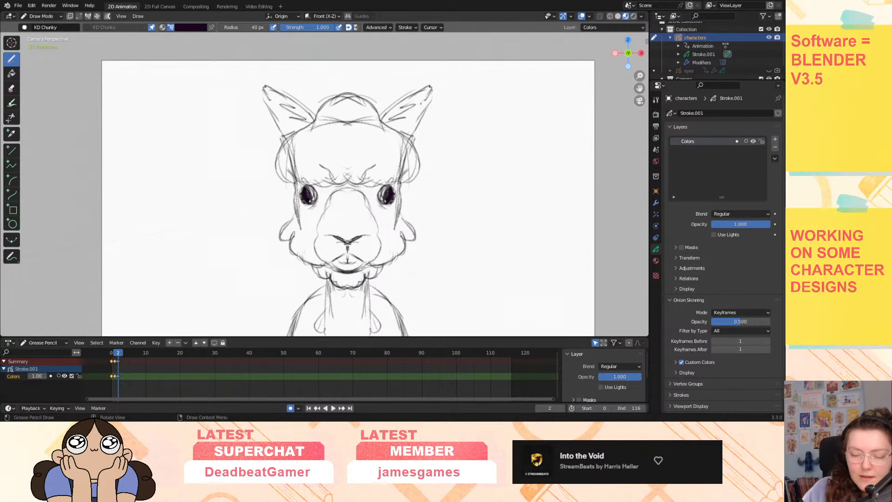
Clean up the woolly fringe by clearing the lines inside it, and fill the topknot and forehead with small curl marks.
{"action": "left_click_drag", "start_coordinate": [420, 126], "coordinate": [399, 182]}
{"action": "left_click_drag", "start_coordinate": [417, 145], "coordinate": [391, 172]}
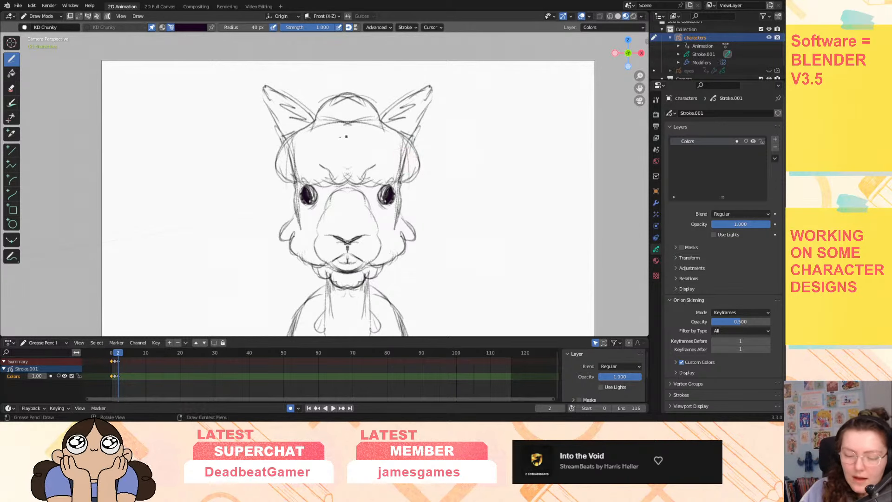
{"action": "left_click_drag", "start_coordinate": [288, 163], "coordinate": [304, 148]}
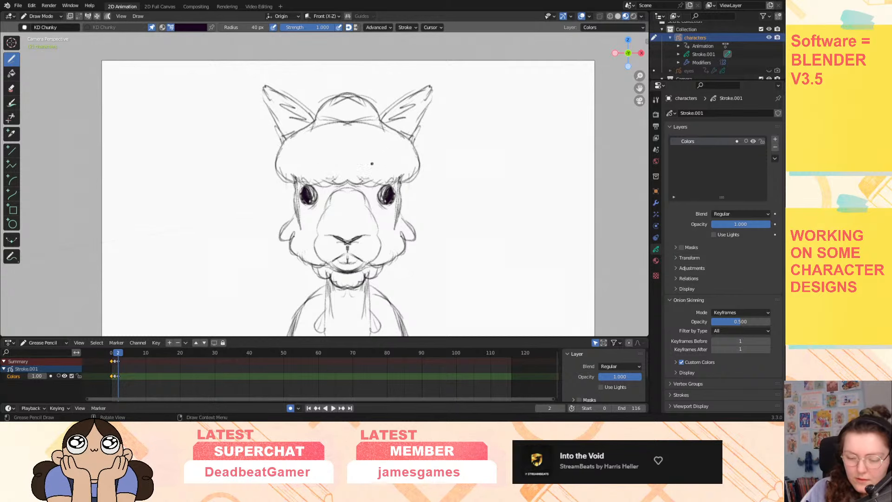
{"action": "left_click_drag", "start_coordinate": [355, 179], "coordinate": [371, 172]}
{"action": "left_click_drag", "start_coordinate": [298, 153], "coordinate": [318, 148]}
{"action": "mouse_move", "coordinate": [325, 131]}
{"action": "left_mouse_down"}
{"action": "mouse_move", "coordinate": [358, 149]}
{"action": "mouse_move", "coordinate": [365, 120]}
{"action": "mouse_move", "coordinate": [379, 112]}
{"action": "mouse_move", "coordinate": [356, 100]}
{"action": "mouse_move", "coordinate": [344, 135]}
{"action": "mouse_move", "coordinate": [369, 134]}
{"action": "mouse_move", "coordinate": [422, 167]}
{"action": "left_mouse_up"}
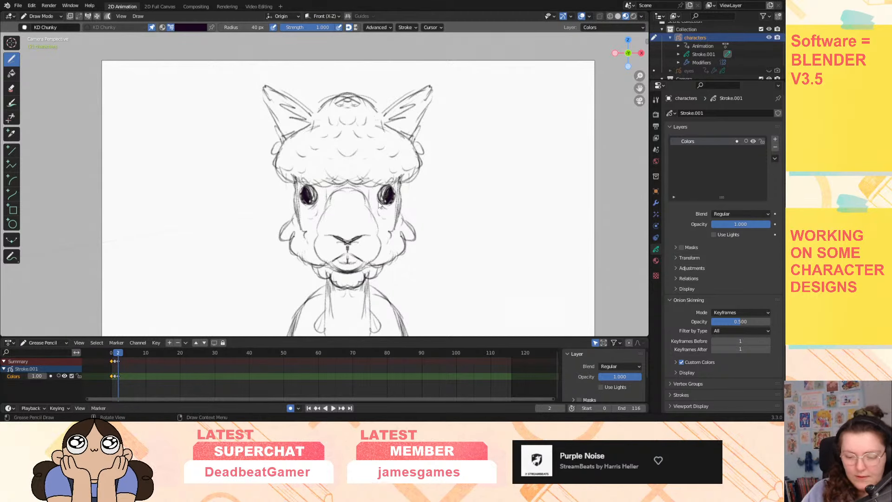
On frame 0, draw mirrored open eyes with curved upper lids and oval irises on the long-haired character.
{"action": "left_click_drag", "start_coordinate": [639, 88], "coordinate": [633, 58]}
{"action": "left_click_drag", "start_coordinate": [116, 354], "coordinate": [110, 362]}
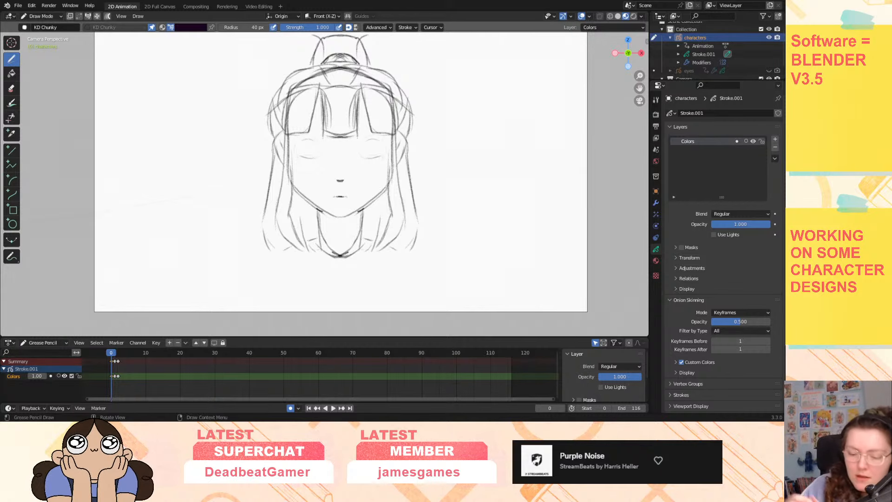
{"action": "mouse_move", "coordinate": [359, 149]}
{"action": "left_mouse_down"}
{"action": "mouse_move", "coordinate": [375, 139]}
{"action": "mouse_move", "coordinate": [382, 146]}
{"action": "left_mouse_up"}
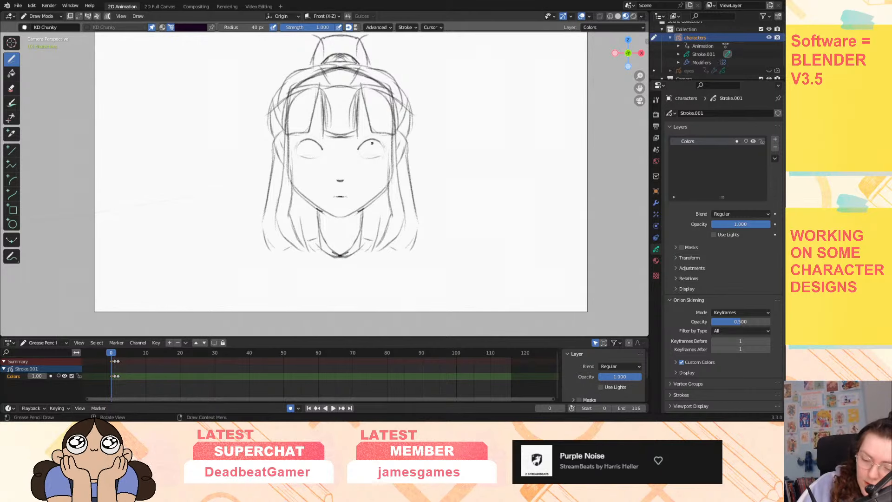
{"action": "mouse_move", "coordinate": [365, 148]}
{"action": "left_mouse_down"}
{"action": "mouse_move", "coordinate": [371, 159]}
{"action": "mouse_move", "coordinate": [377, 147]}
{"action": "mouse_move", "coordinate": [366, 151]}
{"action": "left_mouse_up"}
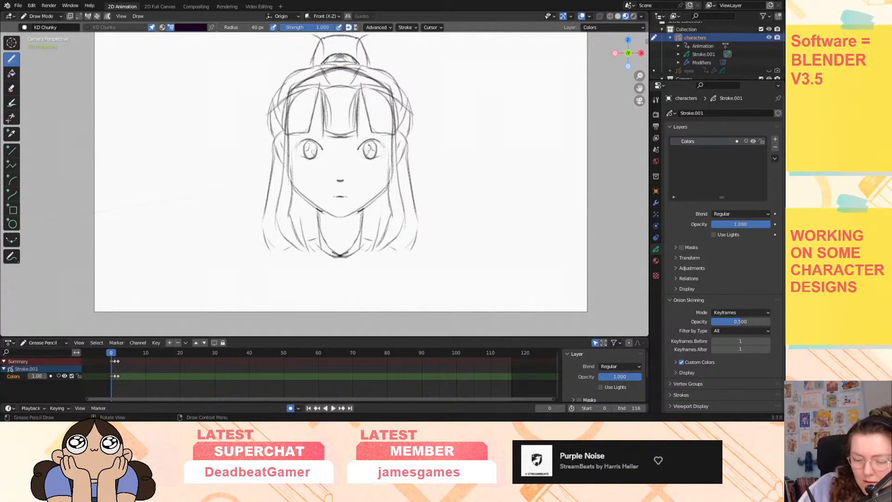
Fill in dark oval pupils and refine the lid and lash lines of both eyes.
{"action": "left_click_drag", "start_coordinate": [371, 145], "coordinate": [370, 153]}
{"action": "key", "text": "ctrl+z"}
{"action": "key", "text": "ctrl+z"}
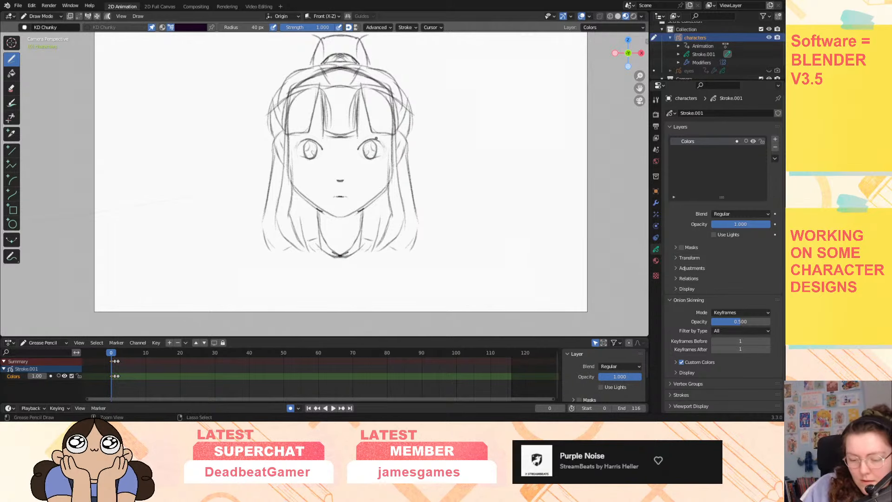
{"action": "left_click_drag", "start_coordinate": [370, 144], "coordinate": [376, 165]}
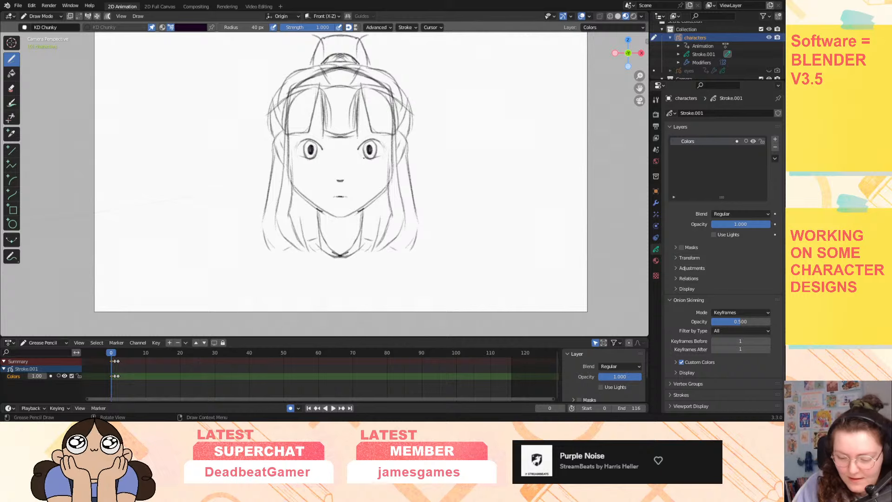
{"action": "left_click_drag", "start_coordinate": [364, 158], "coordinate": [373, 141]}
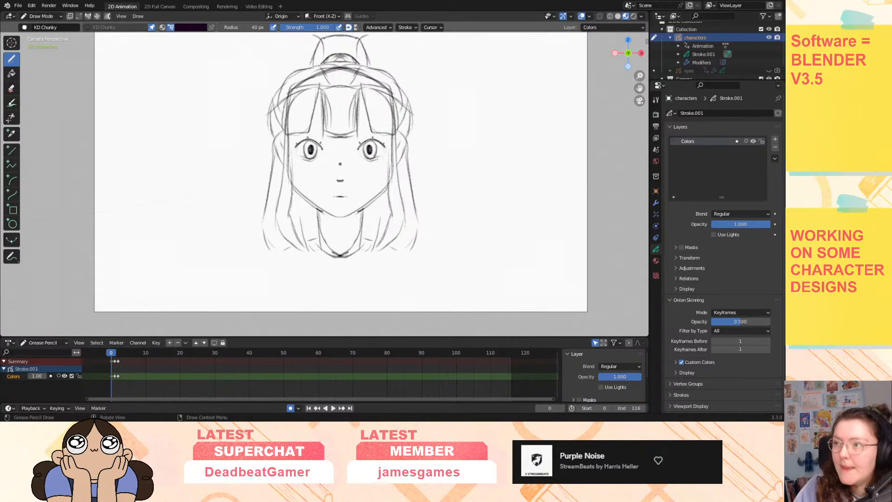
Draw short mirrored eyebrows at the fringe's lower edge and touch up the sides of the face.
{"action": "mouse_move", "coordinate": [377, 128]}
{"action": "left_mouse_down"}
{"action": "mouse_move", "coordinate": [364, 131]}
{"action": "mouse_move", "coordinate": [384, 132]}
{"action": "mouse_move", "coordinate": [371, 130]}
{"action": "left_mouse_up"}
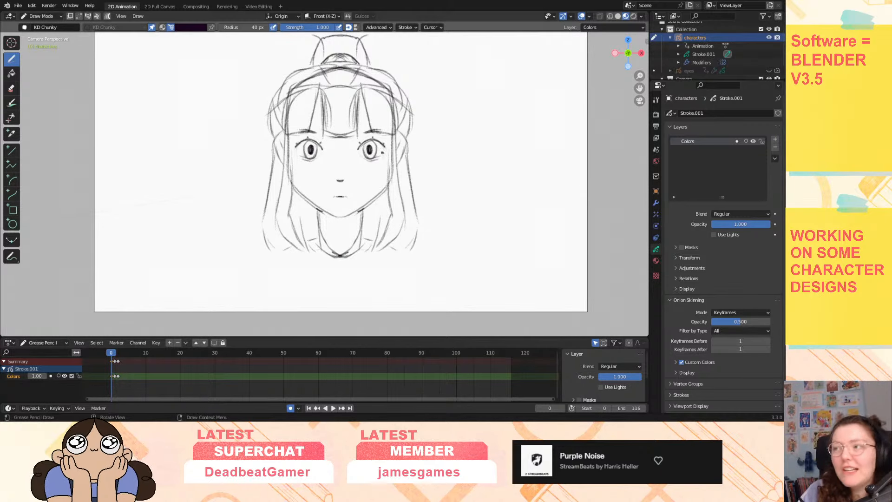
{"action": "left_click_drag", "start_coordinate": [390, 162], "coordinate": [386, 179]}
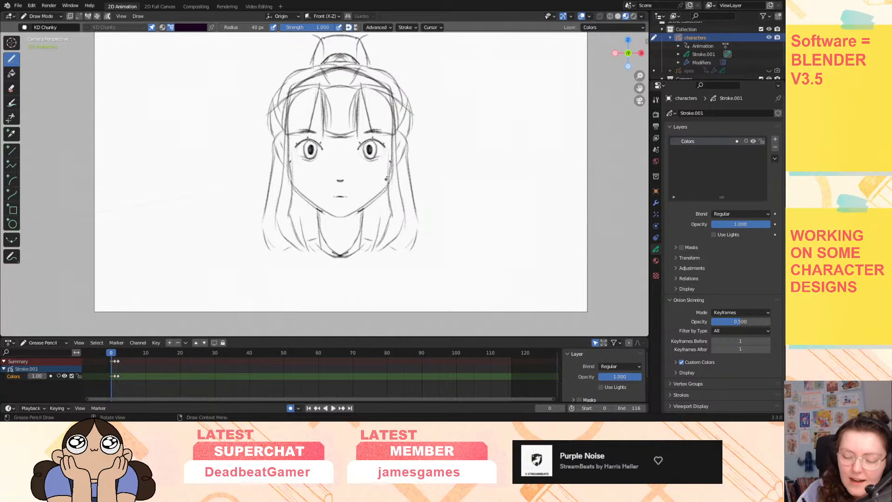
Darken the mirrored hair strands beside the long-haired girl's face, from the temples past the ears to the hair tips.
{"action": "left_click_drag", "start_coordinate": [391, 126], "coordinate": [390, 192]}
{"action": "left_click_drag", "start_coordinate": [391, 146], "coordinate": [394, 225]}
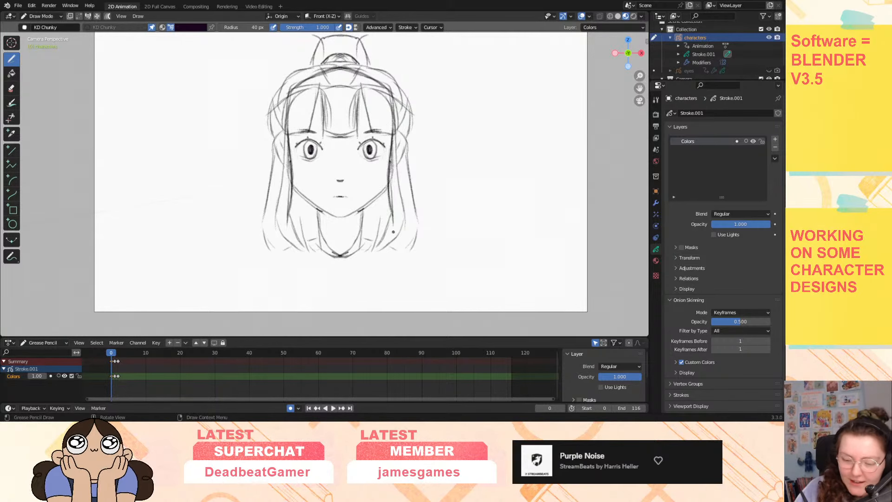
{"action": "left_click_drag", "start_coordinate": [392, 185], "coordinate": [382, 239]}
{"action": "mouse_move", "coordinate": [387, 223]}
{"action": "left_mouse_down"}
{"action": "mouse_move", "coordinate": [370, 253]}
{"action": "mouse_move", "coordinate": [401, 227]}
{"action": "left_mouse_up"}
{"action": "left_click_drag", "start_coordinate": [402, 194], "coordinate": [399, 232]}
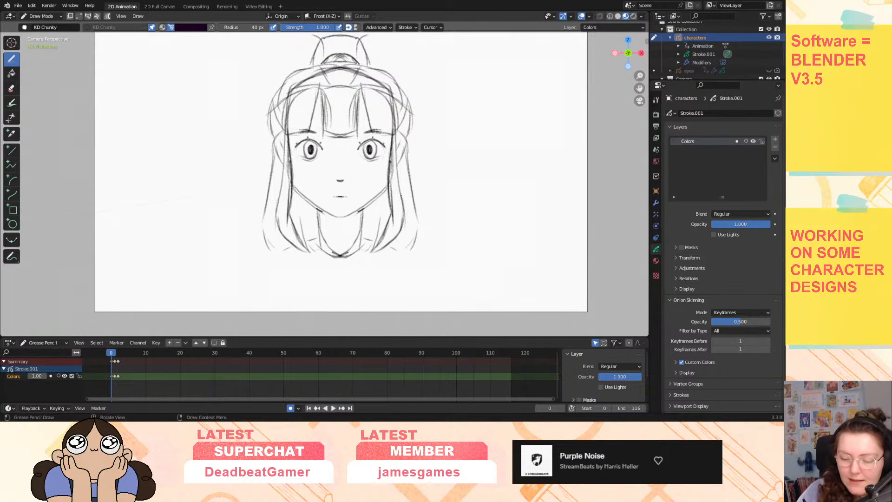
{"action": "left_click_drag", "start_coordinate": [399, 122], "coordinate": [396, 191]}
{"action": "left_click_drag", "start_coordinate": [398, 150], "coordinate": [402, 217]}
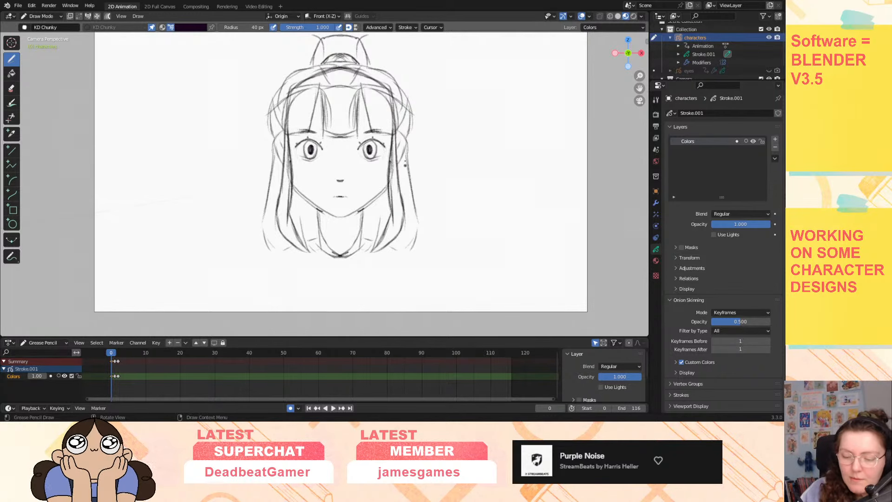
{"action": "left_click_drag", "start_coordinate": [398, 131], "coordinate": [403, 164]}
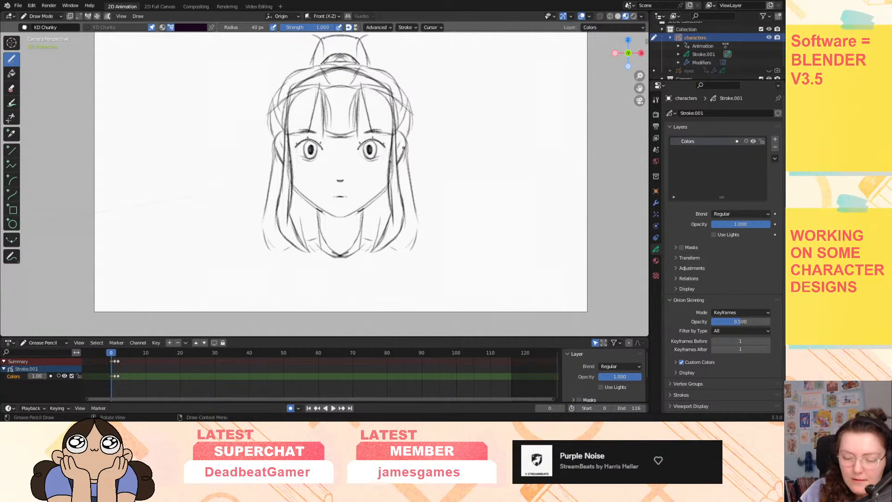
Thicken the girl's mirrored eyebrows and reinforce the jaw, neck and inner fringe lines with darker strokes.
{"action": "mouse_move", "coordinate": [375, 130]}
{"action": "left_mouse_down"}
{"action": "mouse_move", "coordinate": [391, 133]}
{"action": "mouse_move", "coordinate": [361, 134]}
{"action": "left_mouse_up"}
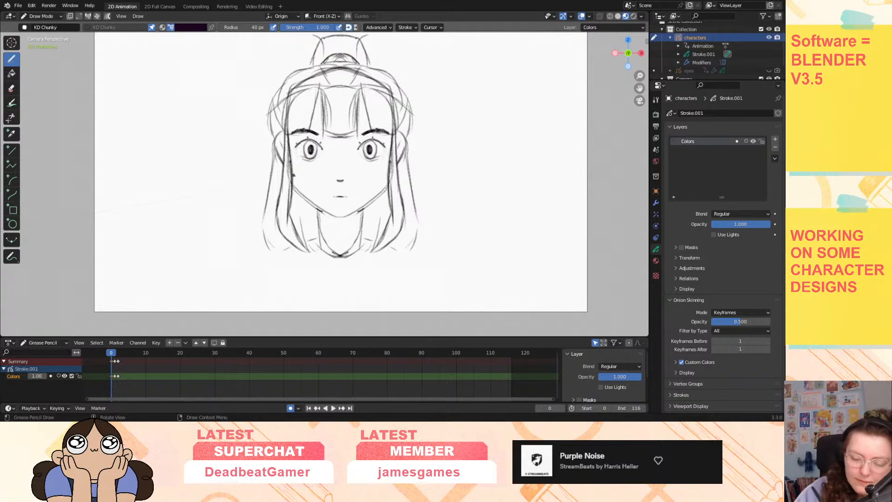
{"action": "mouse_move", "coordinate": [294, 179]}
{"action": "left_mouse_down"}
{"action": "mouse_move", "coordinate": [333, 215]}
{"action": "mouse_move", "coordinate": [324, 234]}
{"action": "left_mouse_up"}
{"action": "left_click_drag", "start_coordinate": [362, 212], "coordinate": [362, 238]}
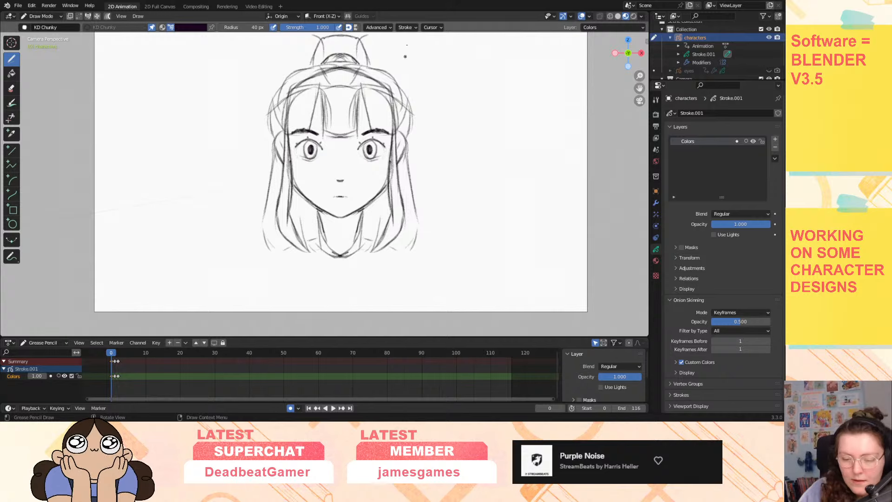
{"action": "mouse_move", "coordinate": [327, 91]}
{"action": "left_mouse_down"}
{"action": "mouse_move", "coordinate": [324, 135]}
{"action": "mouse_move", "coordinate": [335, 134]}
{"action": "left_mouse_up"}
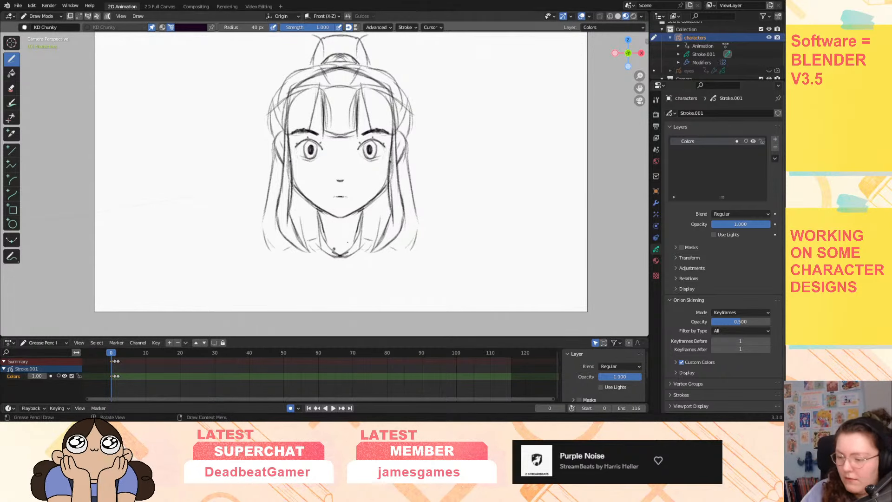
On frame 1, draw wide mirrored eyes with arched upper lids and small pupils on the cat-eared character, plus a small nose and mouth.
{"action": "left_click", "coordinate": [114, 355]}
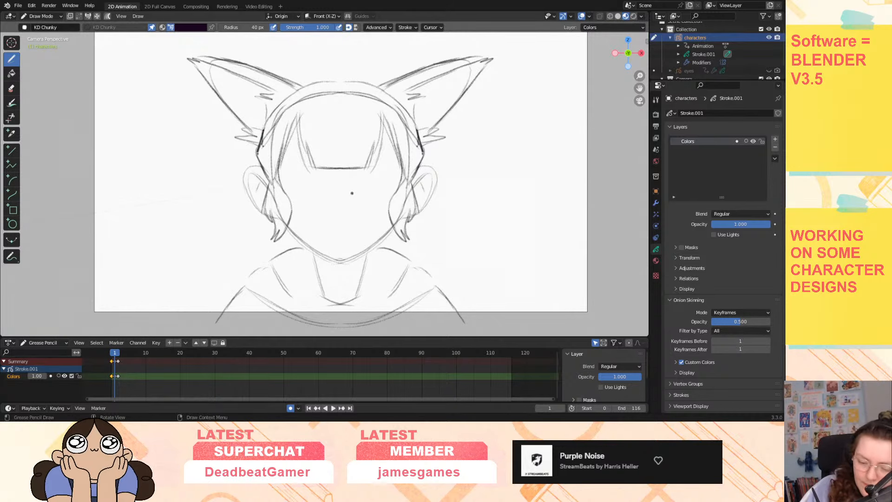
{"action": "left_click_drag", "start_coordinate": [355, 195], "coordinate": [391, 177]}
{"action": "left_click_drag", "start_coordinate": [289, 179], "coordinate": [324, 196]}
{"action": "mouse_move", "coordinate": [372, 175]}
{"action": "left_mouse_down"}
{"action": "mouse_move", "coordinate": [391, 176]}
{"action": "mouse_move", "coordinate": [375, 176]}
{"action": "left_mouse_up"}
{"action": "mouse_move", "coordinate": [361, 185]}
{"action": "left_mouse_down"}
{"action": "mouse_move", "coordinate": [382, 175]}
{"action": "mouse_move", "coordinate": [395, 201]}
{"action": "mouse_move", "coordinate": [388, 211]}
{"action": "left_mouse_up"}
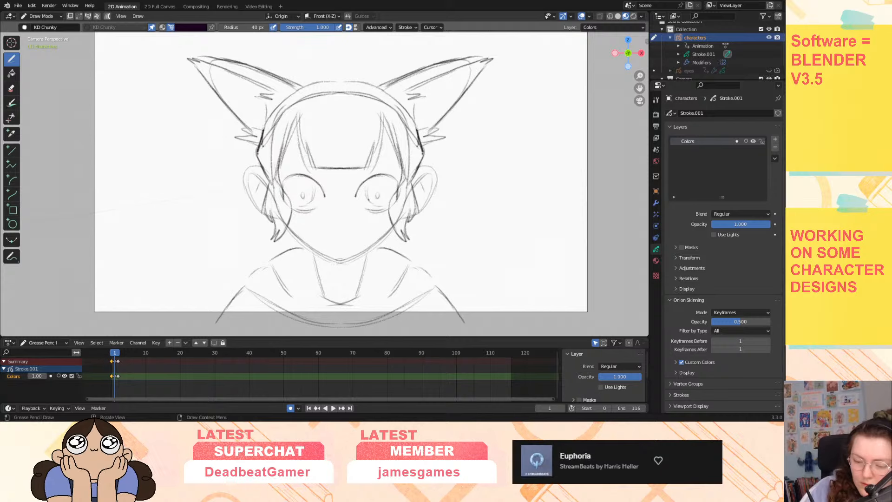
{"action": "left_click_drag", "start_coordinate": [376, 177], "coordinate": [367, 185]}
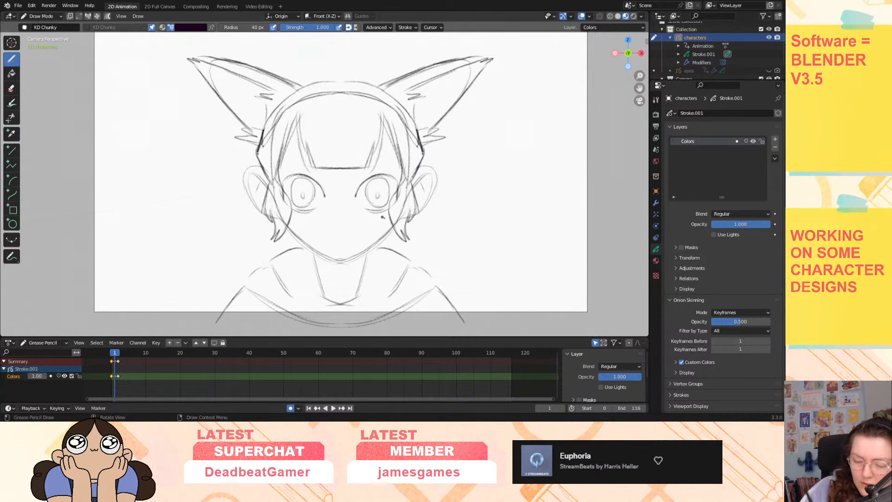
{"action": "key", "text": "ctrl+z"}
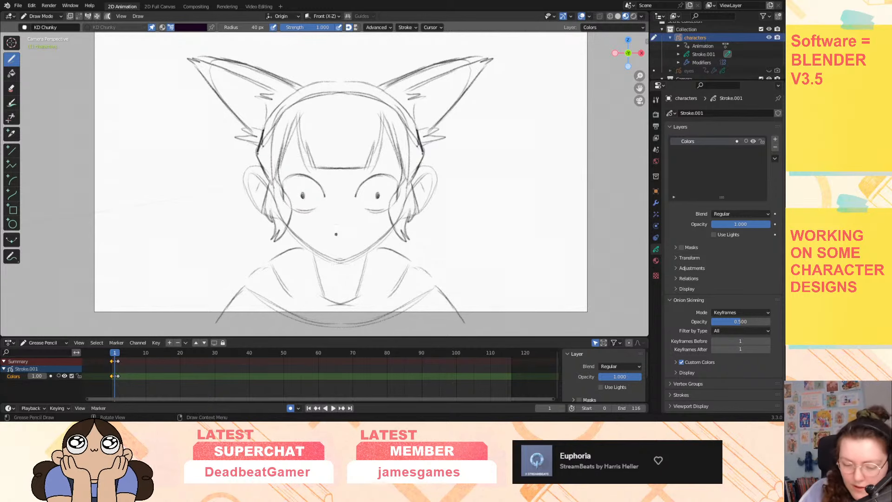
{"action": "left_click_drag", "start_coordinate": [334, 230], "coordinate": [341, 234]}
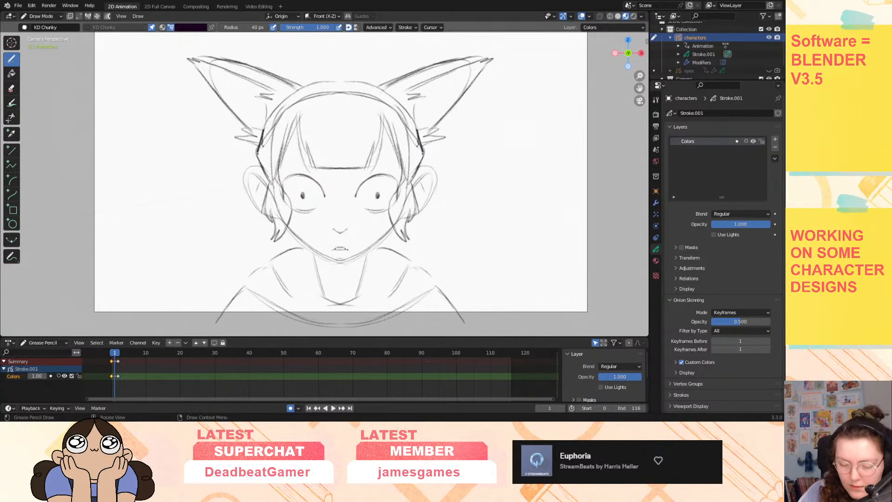
Try tracing the cat-eared character's jawline and pointed chin with darker strokes, undoing the last ones.
{"action": "left_click_drag", "start_coordinate": [329, 257], "coordinate": [350, 263]}
{"action": "left_click_drag", "start_coordinate": [288, 226], "coordinate": [301, 241]}
{"action": "left_click_drag", "start_coordinate": [393, 224], "coordinate": [379, 242]}
{"action": "left_click_drag", "start_coordinate": [287, 226], "coordinate": [312, 251]}
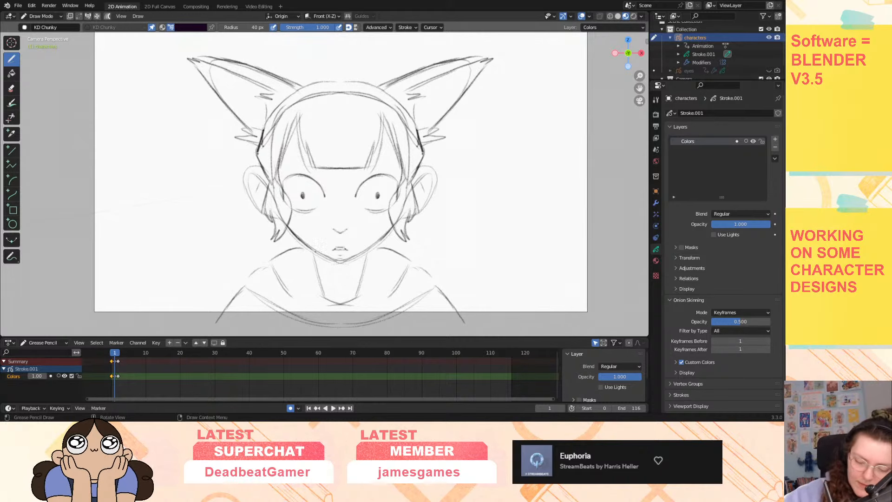
{"action": "left_click_drag", "start_coordinate": [393, 226], "coordinate": [367, 250]}
{"action": "left_click_drag", "start_coordinate": [292, 233], "coordinate": [333, 262]}
{"action": "left_click_drag", "start_coordinate": [391, 233], "coordinate": [343, 267]}
{"action": "mouse_move", "coordinate": [338, 266]}
{"action": "left_mouse_down"}
{"action": "mouse_move", "coordinate": [316, 252]}
{"action": "mouse_move", "coordinate": [338, 265]}
{"action": "left_mouse_up"}
{"action": "left_click_drag", "start_coordinate": [368, 248], "coordinate": [343, 266]}
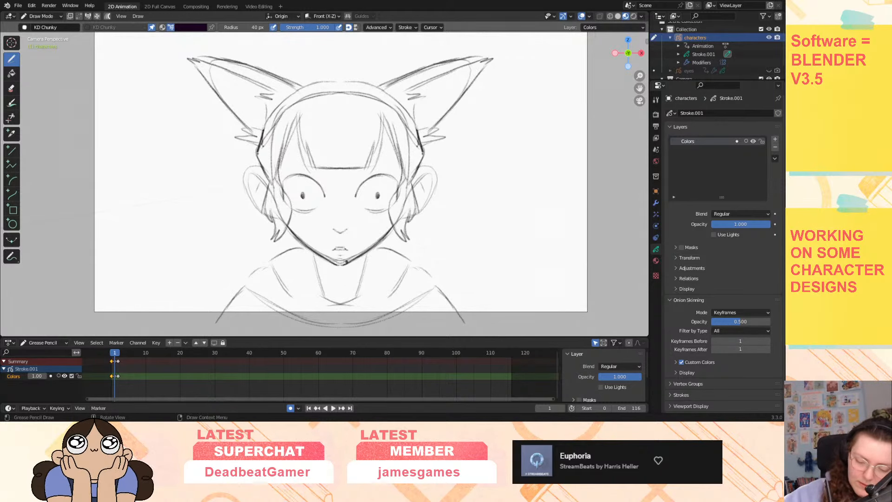
{"action": "key", "text": "ctrl+z"}
{"action": "key", "text": "ctrl+z"}
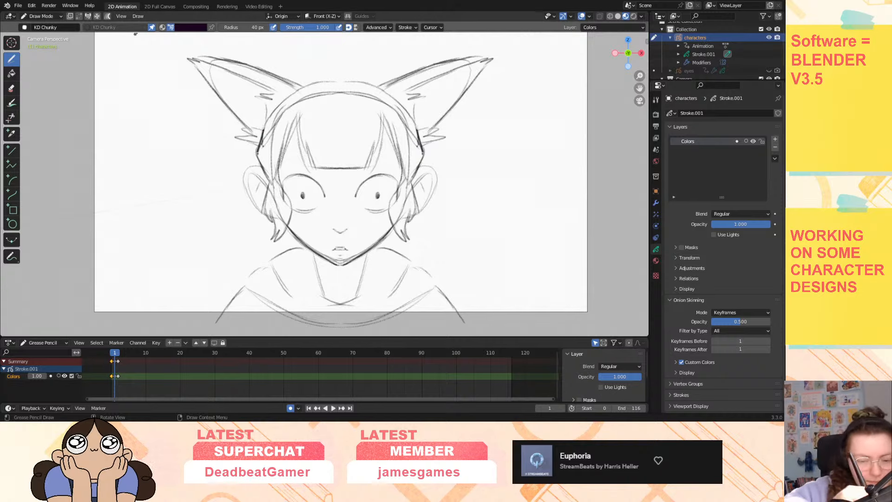
Erase the chin and lower jaw lines, and redraw a cleaner mirrored jawline tapering to a pointed chin.
{"action": "left_click", "coordinate": [12, 88]}
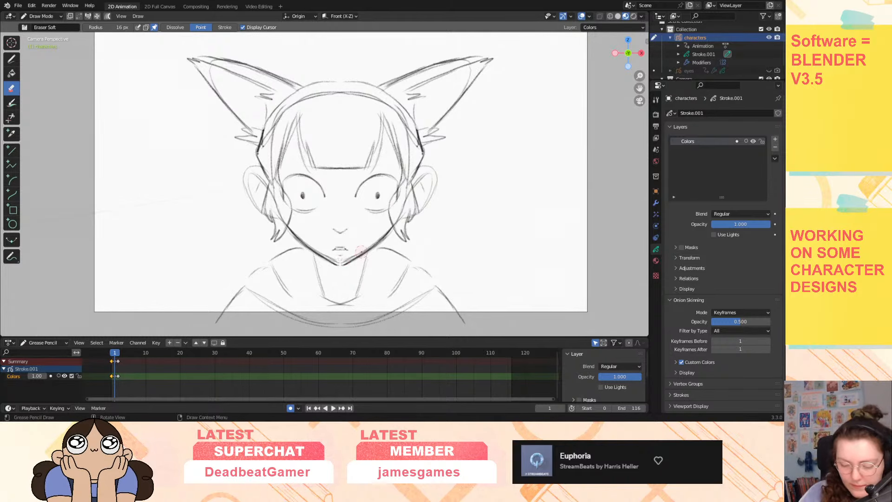
{"action": "mouse_move", "coordinate": [360, 251]}
{"action": "left_mouse_down"}
{"action": "mouse_move", "coordinate": [340, 260]}
{"action": "mouse_move", "coordinate": [326, 246]}
{"action": "mouse_move", "coordinate": [367, 249]}
{"action": "mouse_move", "coordinate": [308, 245]}
{"action": "left_mouse_up"}
{"action": "left_click", "coordinate": [11, 59]}
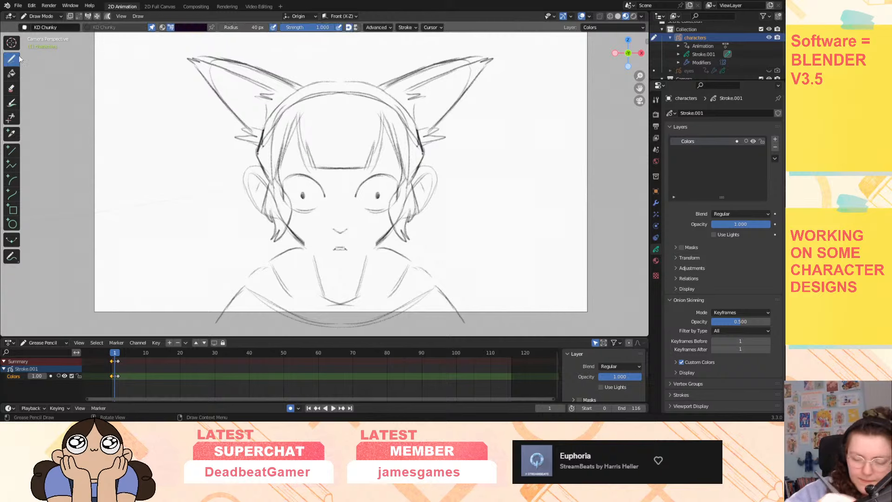
{"action": "left_click_drag", "start_coordinate": [303, 244], "coordinate": [328, 261]}
{"action": "left_click_drag", "start_coordinate": [378, 243], "coordinate": [352, 263]}
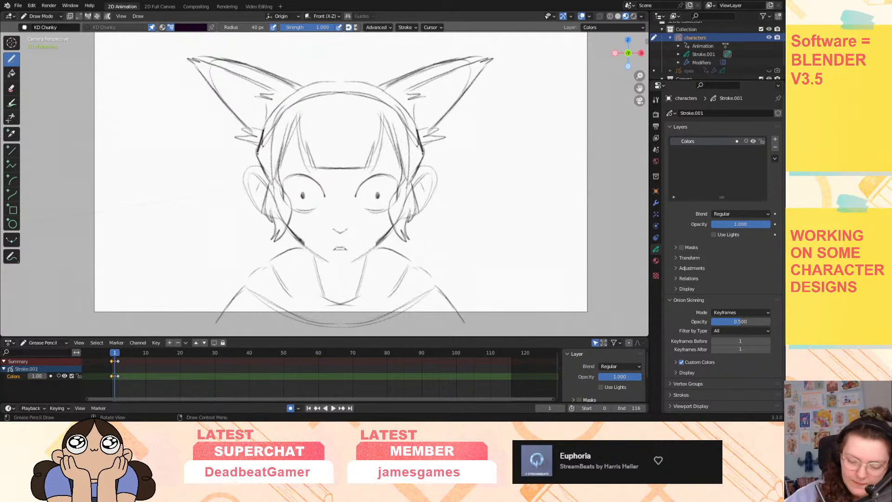
{"action": "left_click_drag", "start_coordinate": [299, 240], "coordinate": [326, 262]}
{"action": "left_click_drag", "start_coordinate": [381, 240], "coordinate": [348, 264]}
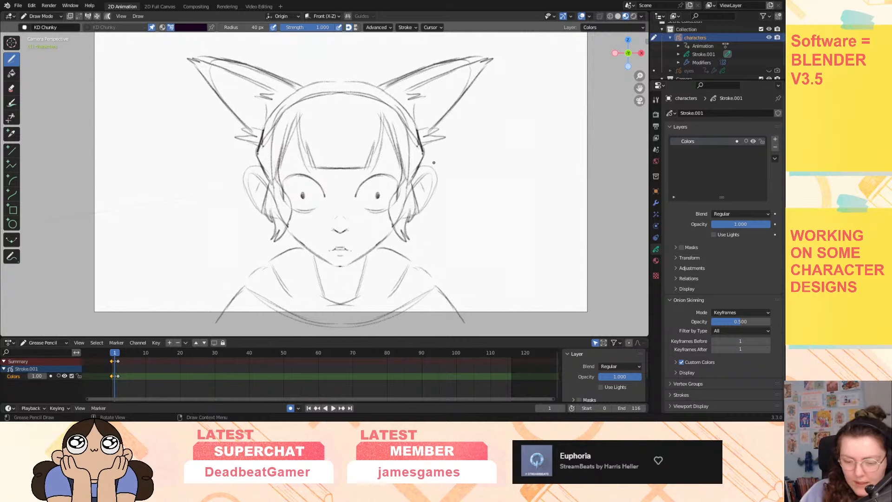
Draw thick, flat mirrored eyebrows at the fringe's lower edge and add a curved hair line across the top of the head.
{"action": "left_click_drag", "start_coordinate": [371, 163], "coordinate": [356, 168]}
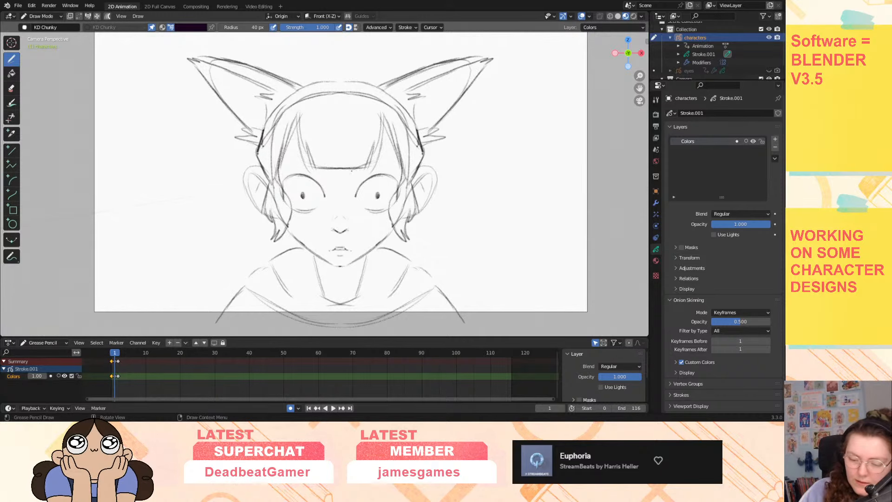
{"action": "key", "text": "ctrl+z"}
{"action": "key", "text": "ctrl+z"}
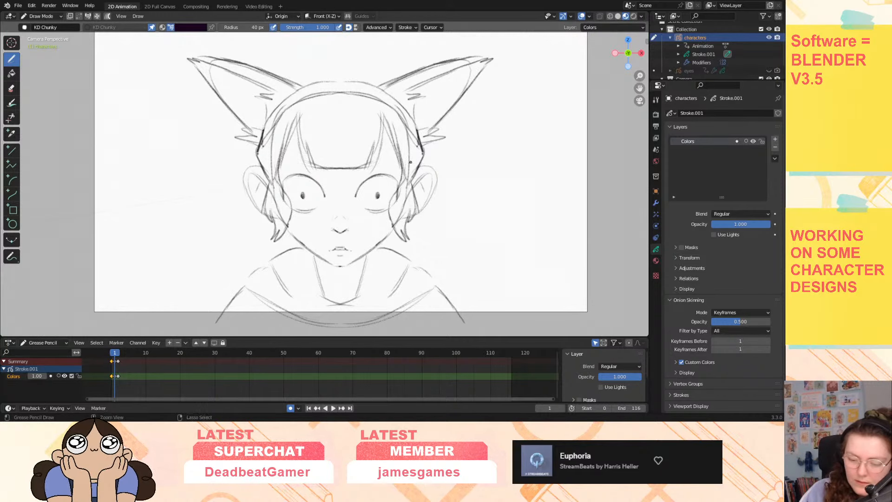
{"action": "mouse_move", "coordinate": [288, 166]}
{"action": "left_mouse_down"}
{"action": "mouse_move", "coordinate": [397, 162]}
{"action": "mouse_move", "coordinate": [289, 165]}
{"action": "left_mouse_up"}
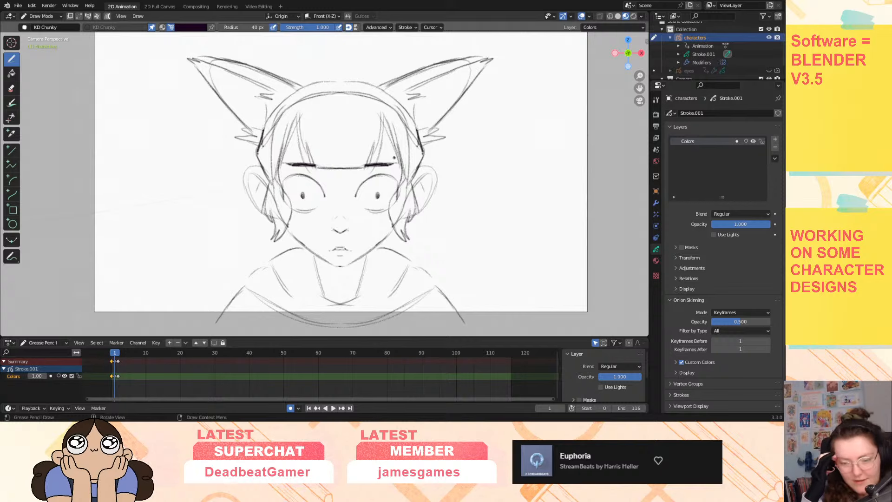
{"action": "left_click_drag", "start_coordinate": [342, 80], "coordinate": [381, 88]}
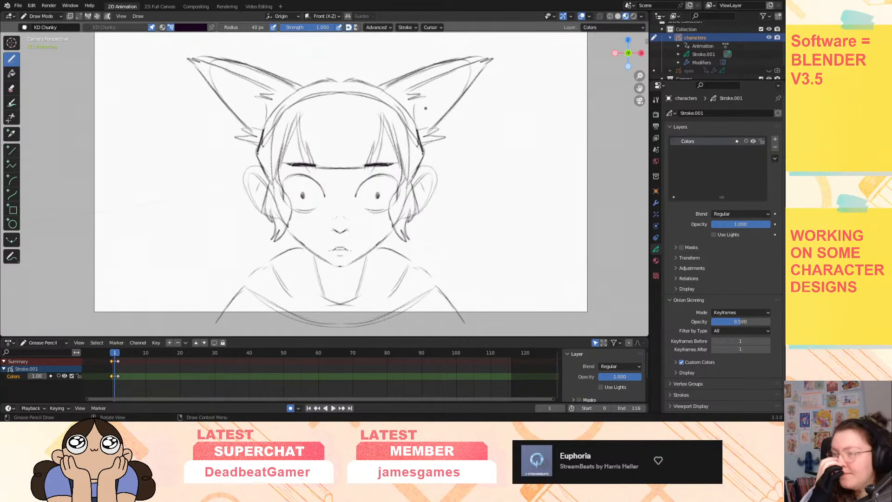
Review the character drawings by moving through the timeline from frame 0 to frame 3.
{"action": "left_click", "coordinate": [111, 356]}
{"action": "key", "text": "space"}
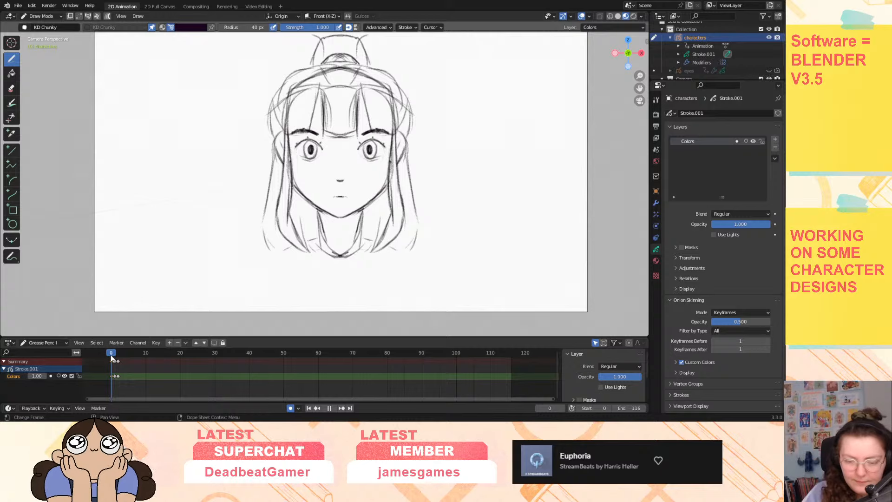
{"action": "left_click_drag", "start_coordinate": [111, 356], "coordinate": [122, 356]}
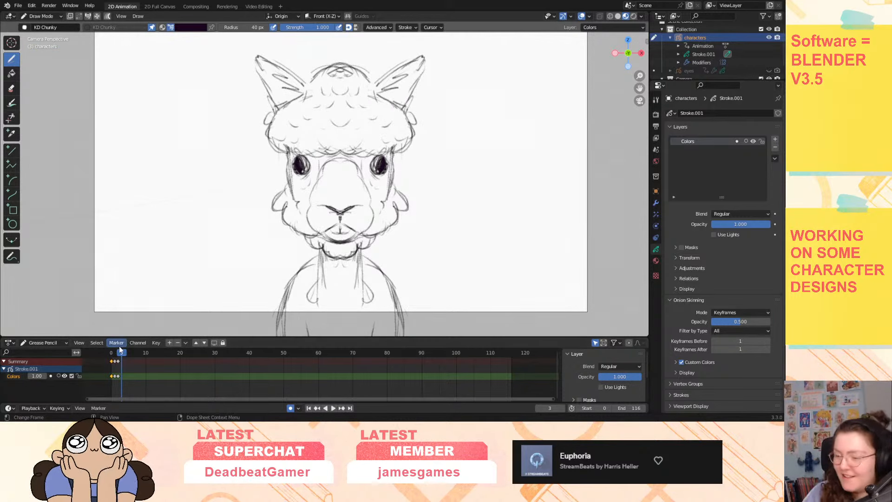
Hide the characters object, and unhide and select the eyes object.
{"action": "left_click", "coordinate": [769, 37]}
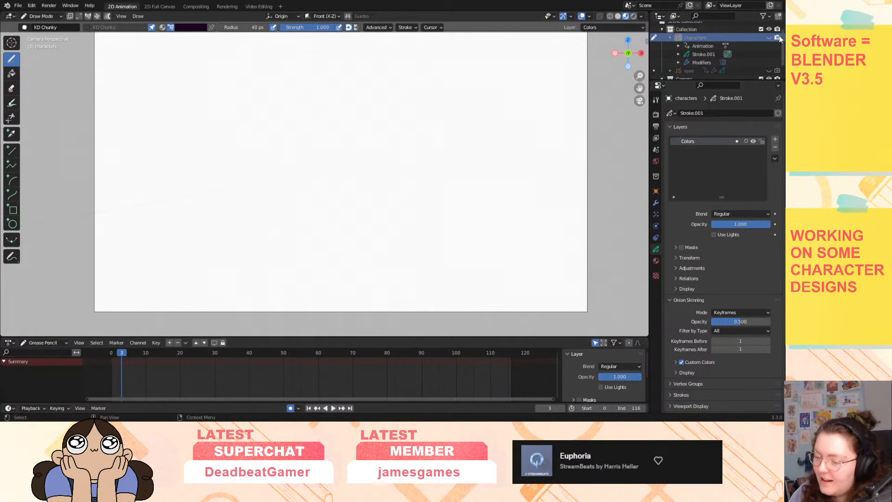
{"action": "left_click", "coordinate": [769, 70]}
{"action": "left_click", "coordinate": [689, 71]}
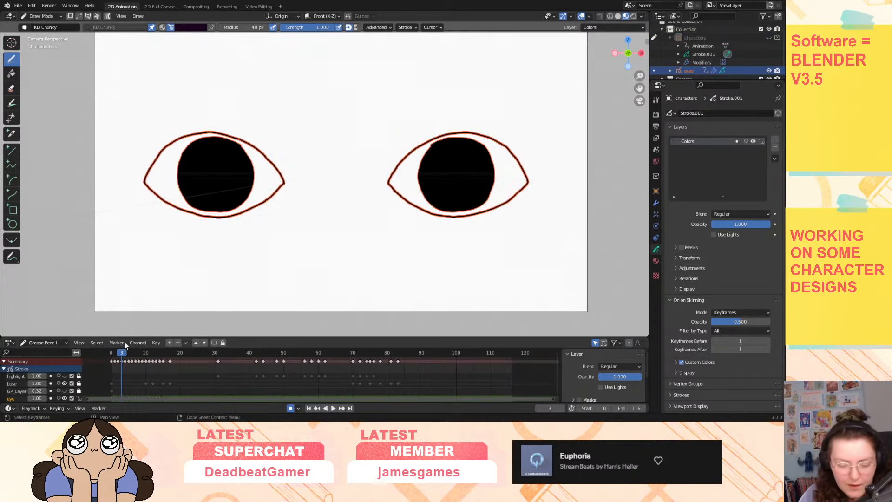
Play back the eyes animation from frame 1 and examine its layers and keyframes in the timeline.
{"action": "left_click", "coordinate": [114, 356]}
{"action": "key", "text": "space"}
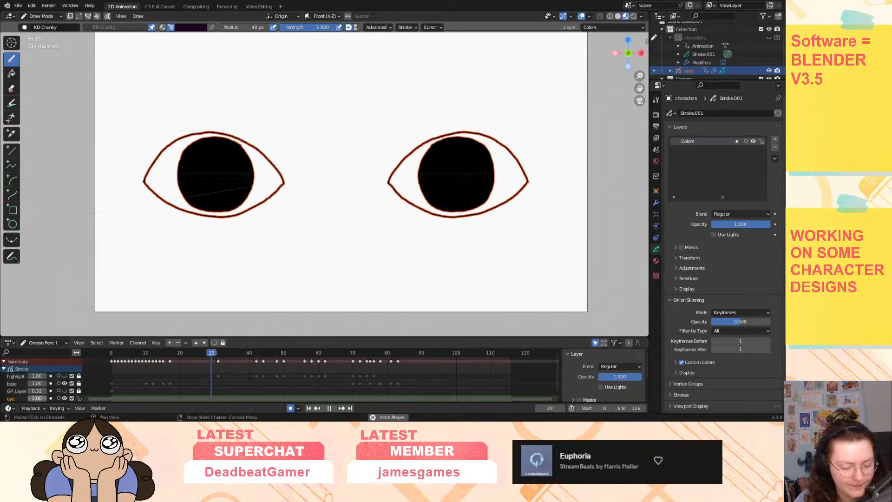
{"action": "scroll", "coordinate": [328, 365], "scroll_direction": "down", "scroll_amount": 1}
{"action": "scroll", "coordinate": [328, 362], "scroll_direction": "down", "scroll_amount": 1}
{"action": "scroll", "coordinate": [36, 391], "scroll_direction": "down", "scroll_amount": 1}
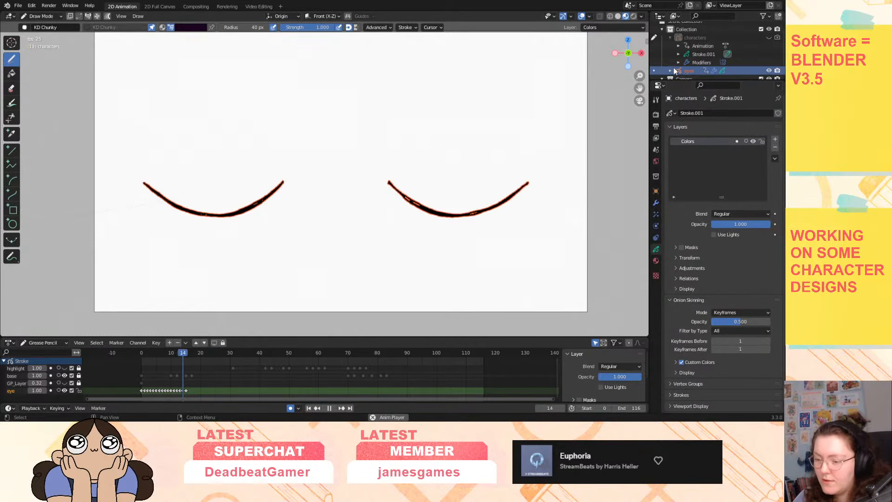
Switch drawing to the eyes object and rename its "base" layer to "base eye".
{"action": "left_click", "coordinate": [654, 71]}
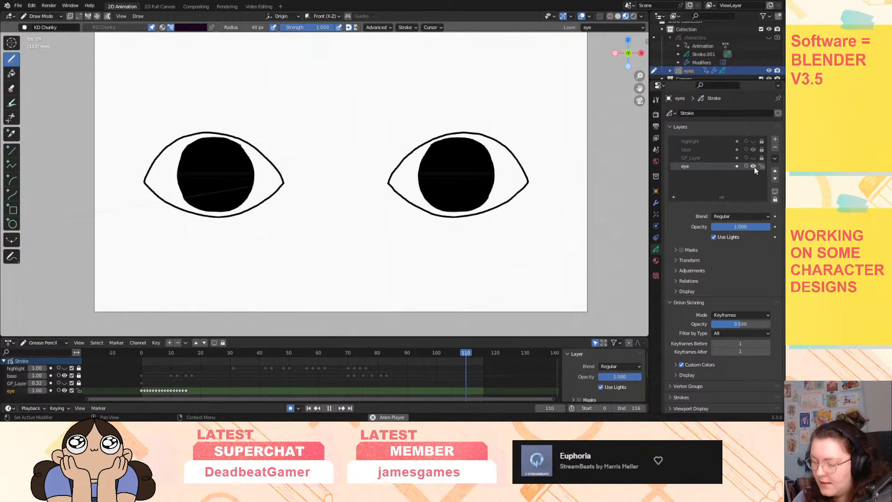
{"action": "double_click", "coordinate": [698, 149]}
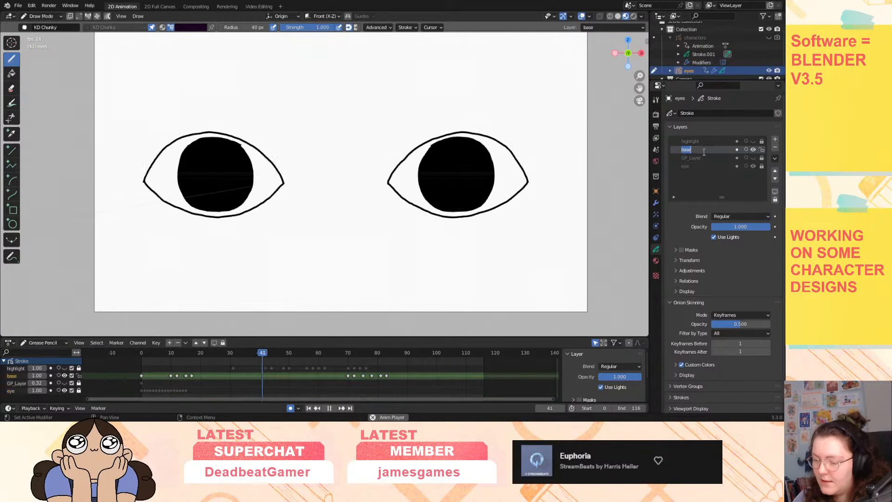
{"action": "type", "text": "eye"}
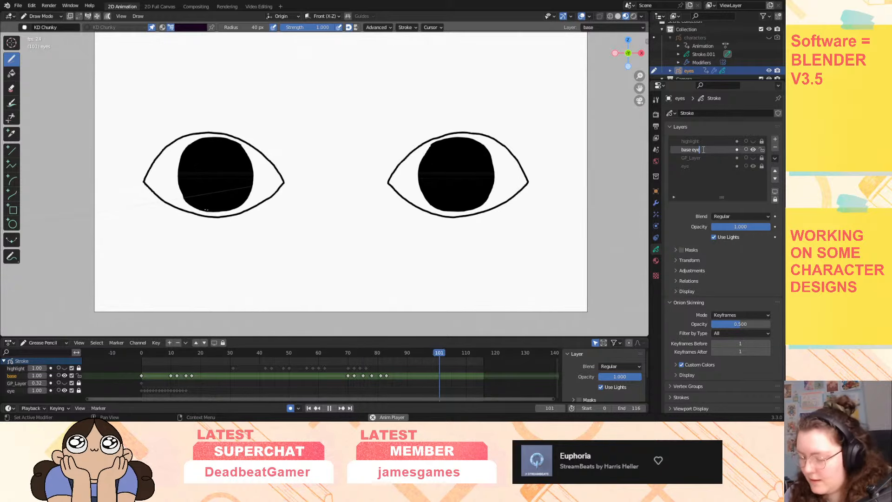
{"action": "key", "text": "Return"}
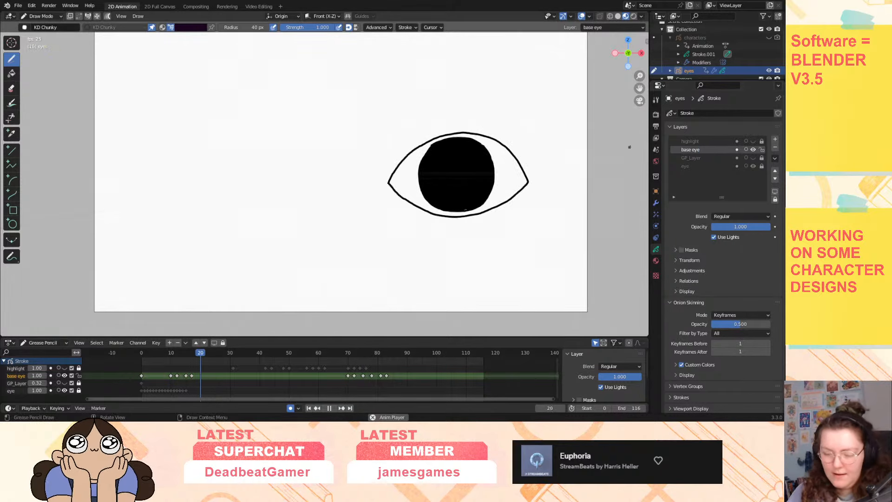
Set the influence layer of the eyes object's Mirror.001 modifier to "base eye".
{"action": "left_click", "coordinate": [656, 203]}
{"action": "left_click", "coordinate": [733, 175]}
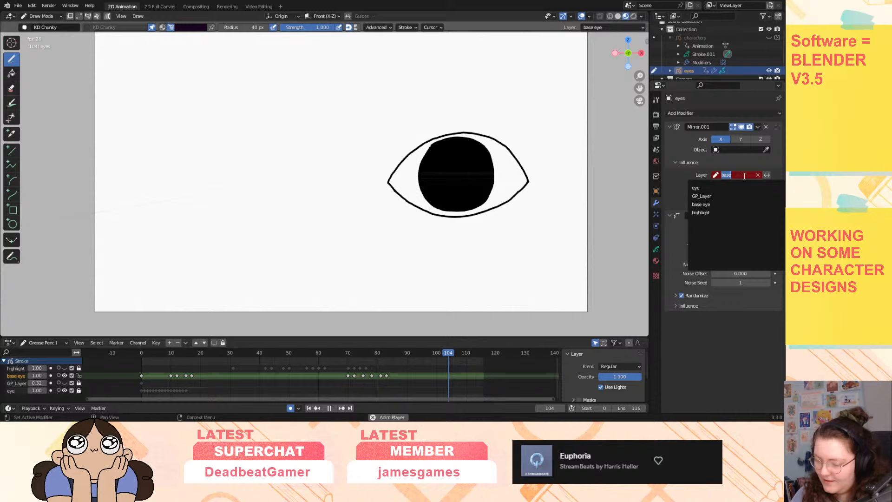
{"action": "left_click", "coordinate": [712, 204]}
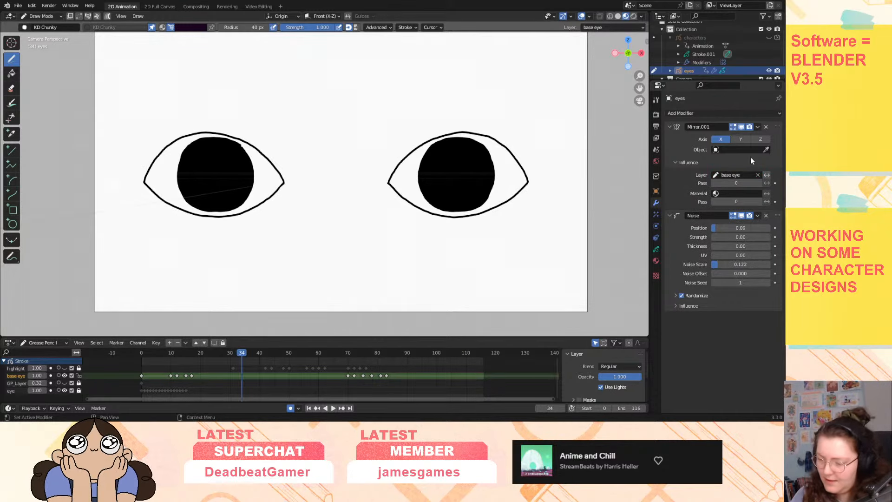
Apply the Mirror.001 modifier of the eyes object in Object Mode.
{"action": "left_click", "coordinate": [758, 128]}
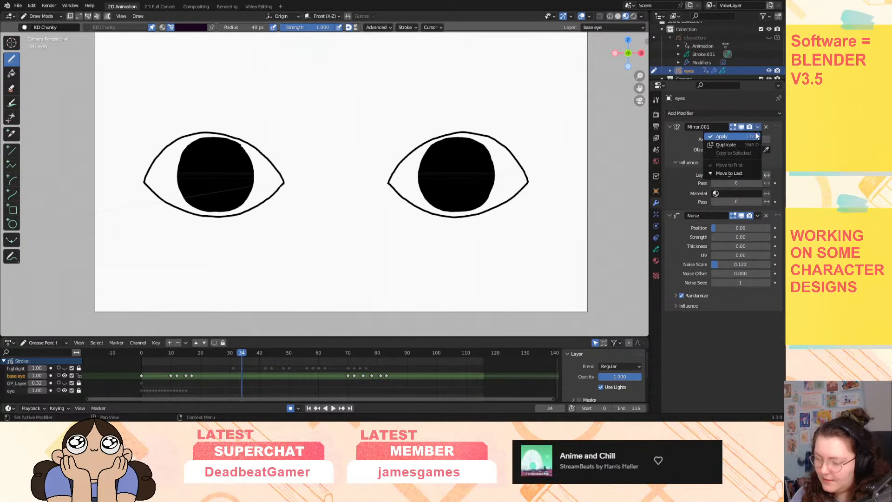
{"action": "left_click", "coordinate": [753, 135]}
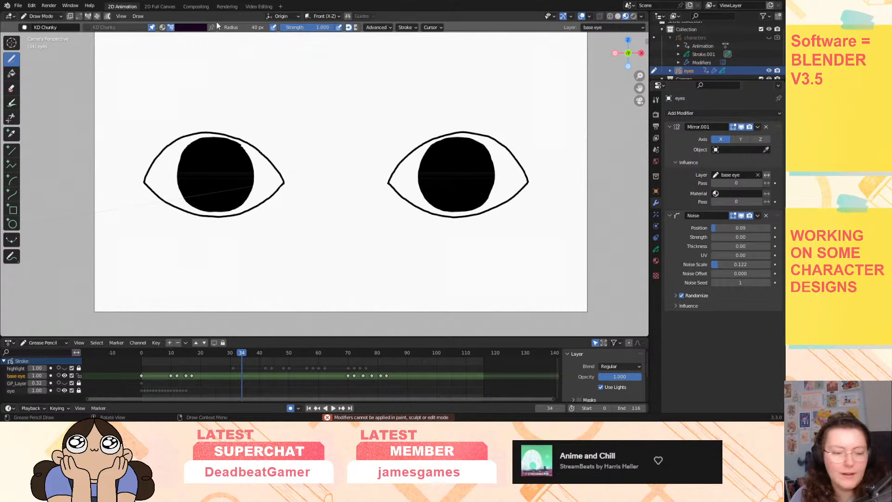
{"action": "left_click", "coordinate": [45, 18]}
{"action": "left_click", "coordinate": [48, 27]}
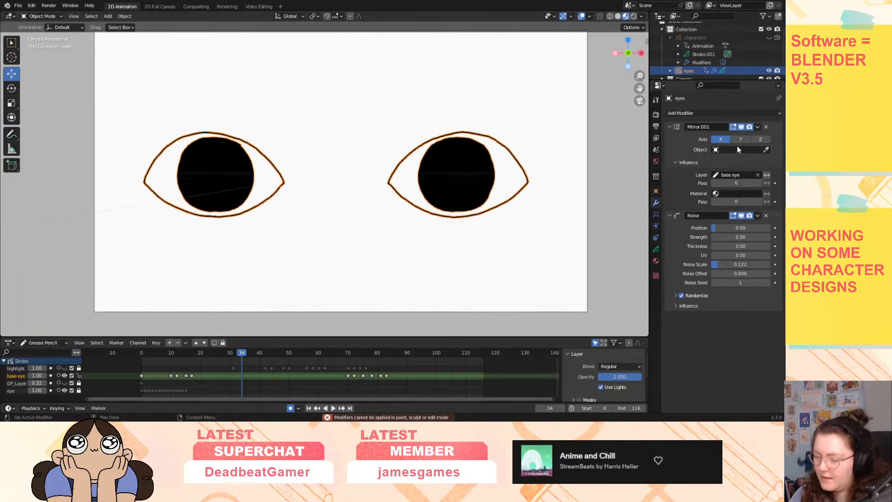
{"action": "left_click", "coordinate": [758, 127]}
{"action": "left_click", "coordinate": [737, 132]}
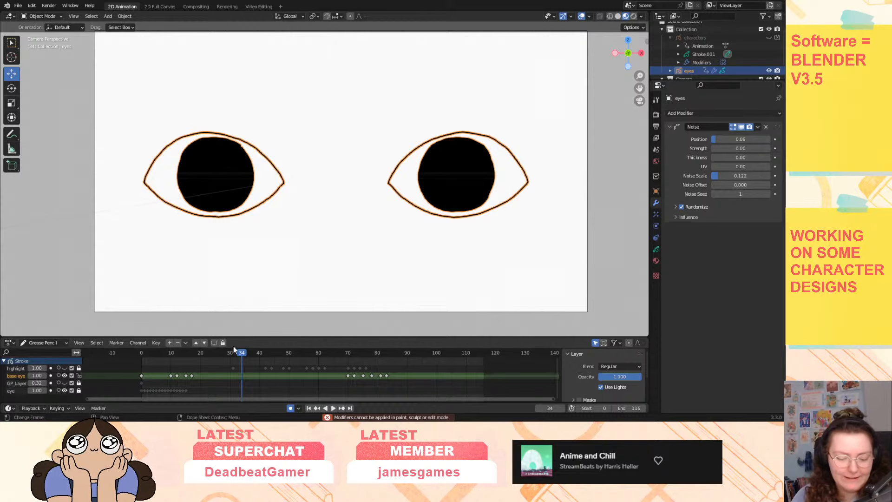
Move the "base eye" layer to the bottom of the eyes object's layer stack.
{"action": "mouse_move", "coordinate": [237, 351]}
{"action": "left_mouse_down"}
{"action": "mouse_move", "coordinate": [158, 352]}
{"action": "mouse_move", "coordinate": [232, 352]}
{"action": "left_mouse_up"}
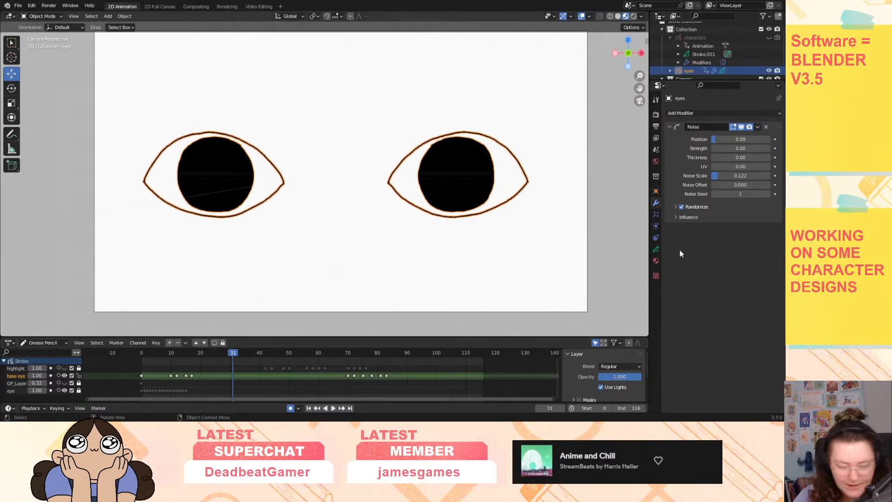
{"action": "left_click", "coordinate": [656, 249]}
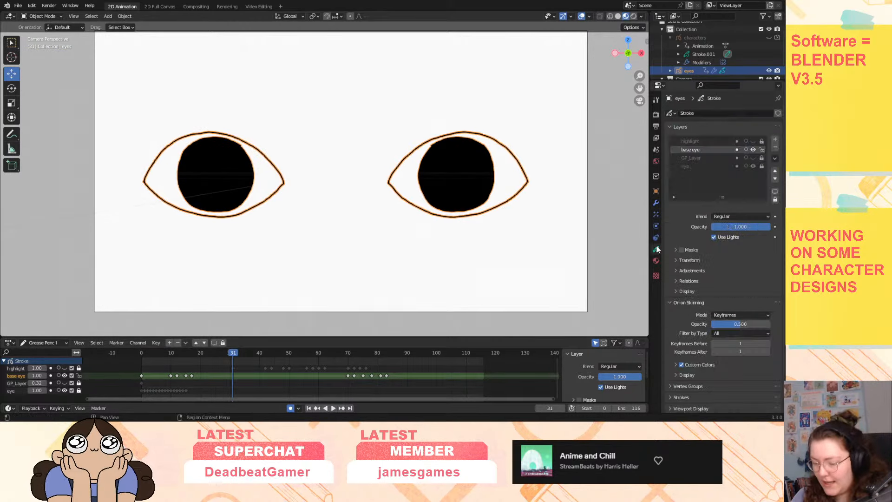
{"action": "left_click", "coordinate": [775, 178]}
{"action": "left_click", "coordinate": [775, 179]}
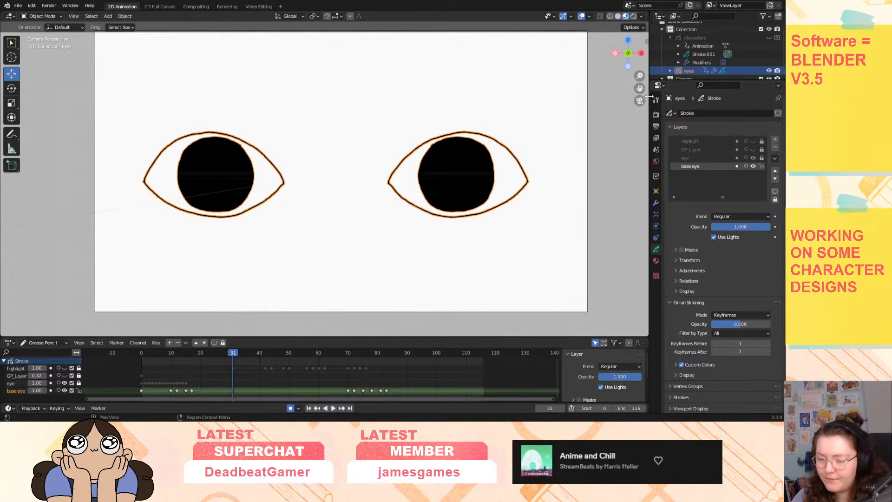
Go to frame 1 and rename the "eye" layer to "reference eye".
{"action": "key", "text": "space"}
{"action": "left_click_drag", "start_coordinate": [642, 88], "coordinate": [657, 317]}
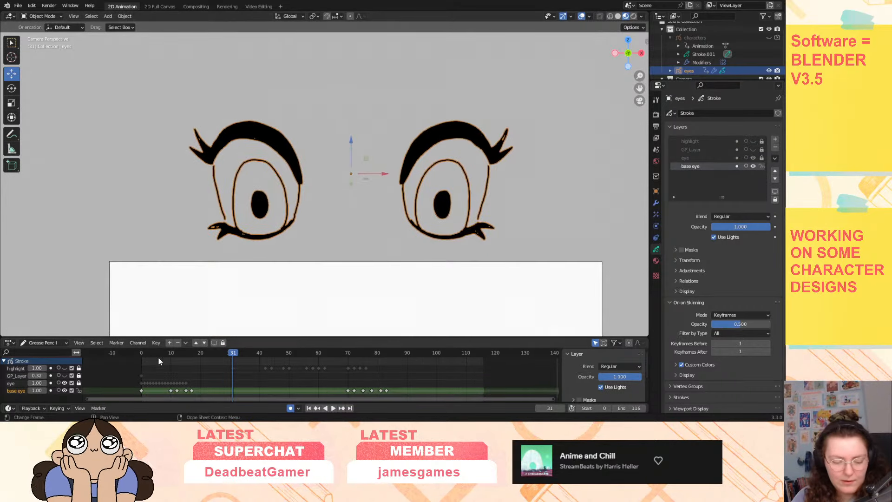
{"action": "left_click", "coordinate": [146, 353]}
{"action": "key", "text": "space"}
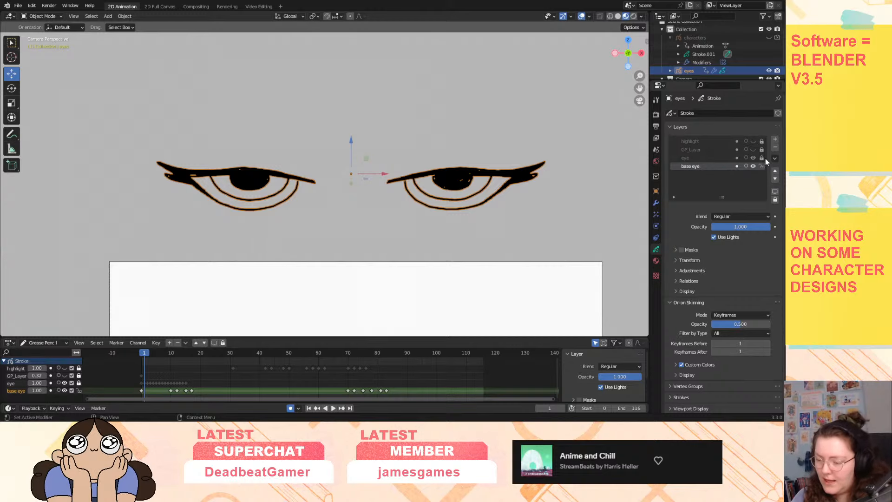
{"action": "left_click", "coordinate": [752, 158]}
{"action": "left_click", "coordinate": [753, 158]}
{"action": "left_click", "coordinate": [686, 158]}
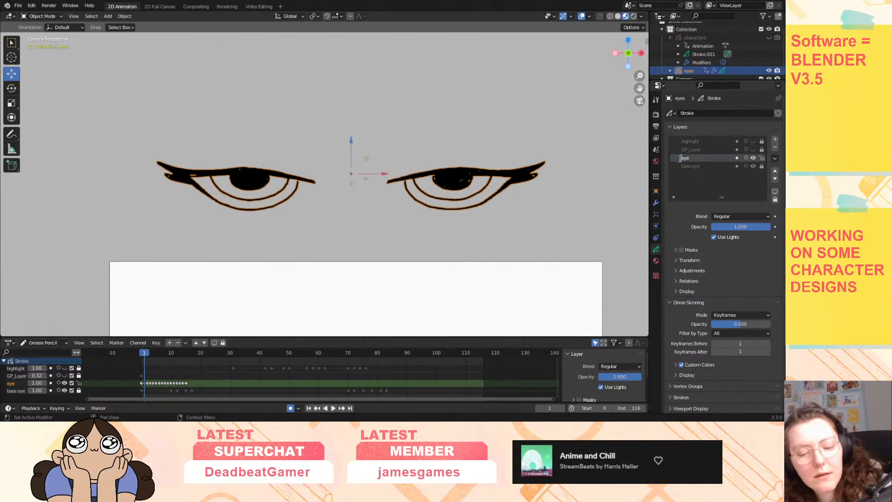
{"action": "type", "text": "reference"}
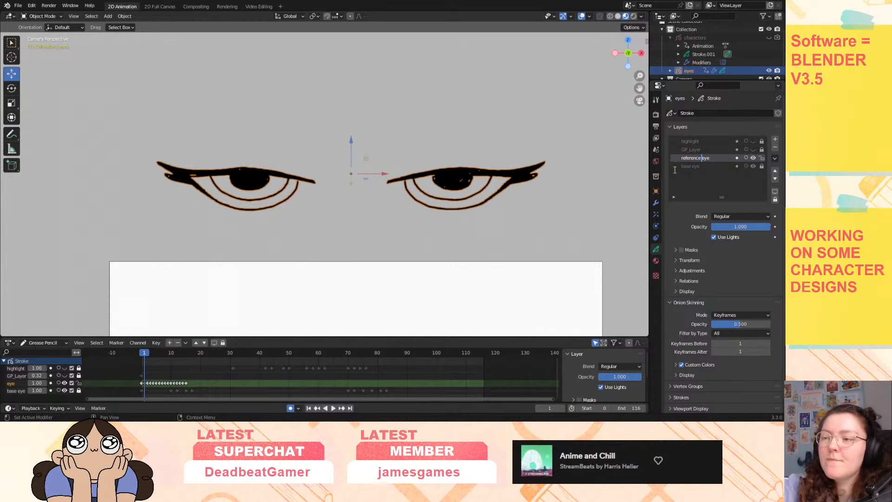
{"action": "key", "text": "Return"}
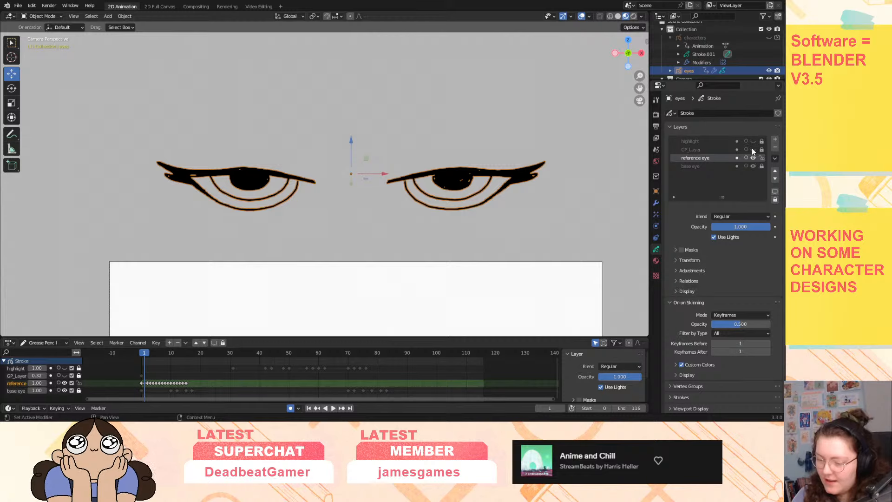
Check the GP_Layer layer's visibility and delete that layer from the eyes object.
{"action": "scroll", "coordinate": [640, 75], "scroll_direction": "down", "scroll_amount": 2}
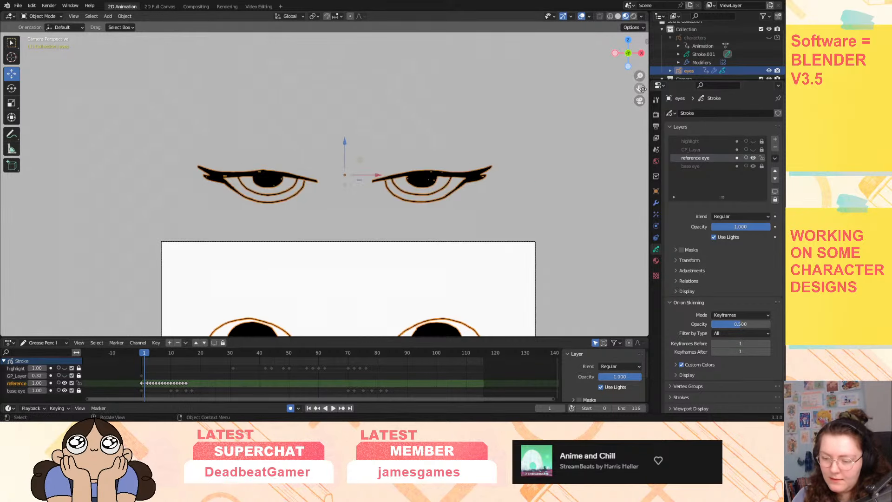
{"action": "left_click_drag", "start_coordinate": [640, 88], "coordinate": [622, 344]}
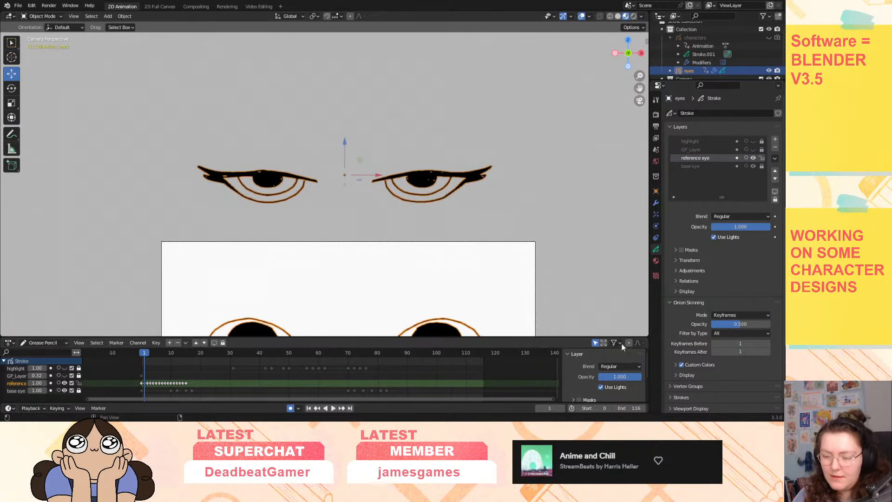
{"action": "left_click_drag", "start_coordinate": [640, 88], "coordinate": [640, 10]}
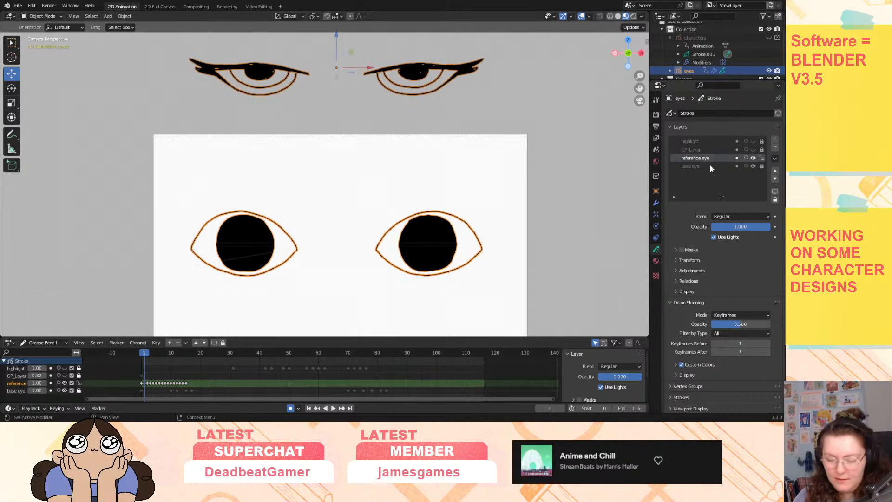
{"action": "left_click", "coordinate": [755, 150]}
{"action": "left_click", "coordinate": [755, 150]}
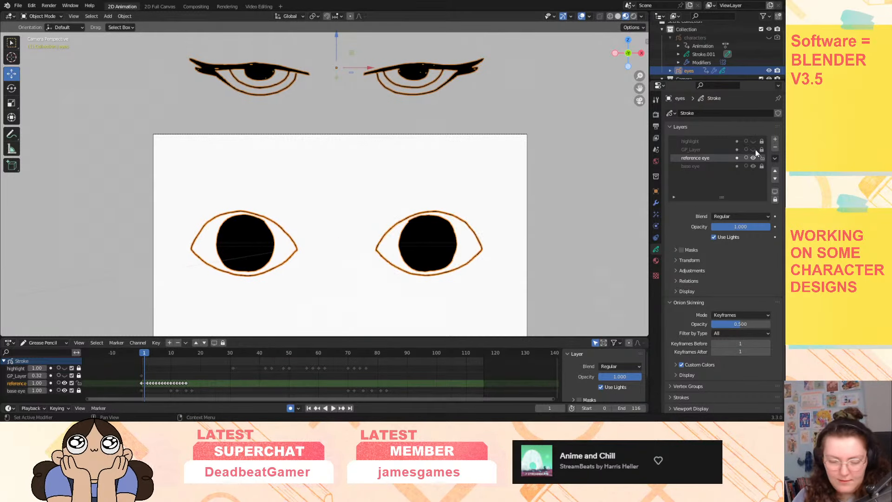
{"action": "left_click", "coordinate": [755, 150]}
{"action": "left_click", "coordinate": [755, 150]}
{"action": "key", "text": "Delete"}
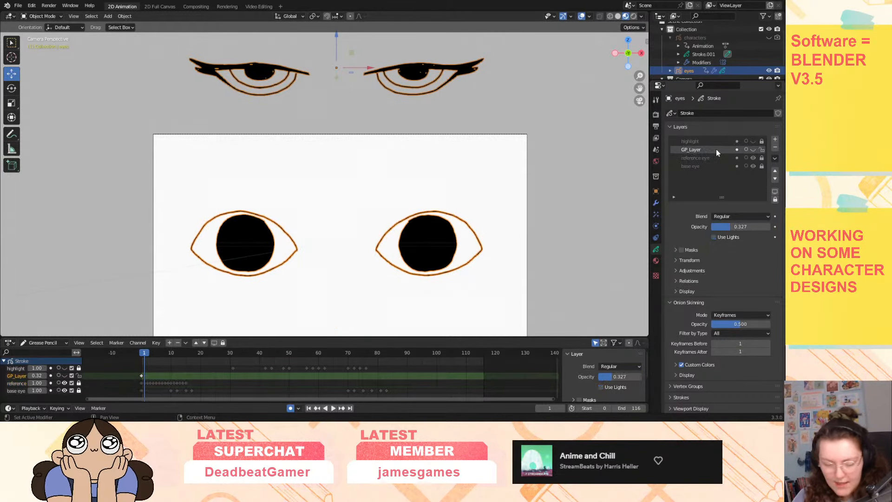
Show the "highlight" layer, scrub to frame 50 to examine it, and delete the layer.
{"action": "left_click", "coordinate": [726, 141]}
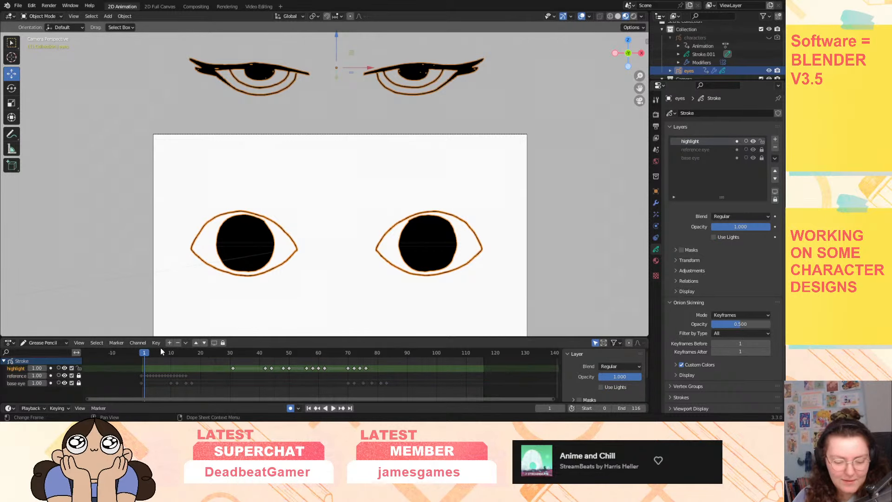
{"action": "left_click_drag", "start_coordinate": [160, 352], "coordinate": [248, 353]}
{"action": "mouse_move", "coordinate": [288, 354]}
{"action": "left_mouse_down"}
{"action": "mouse_move", "coordinate": [270, 355]}
{"action": "mouse_move", "coordinate": [289, 356]}
{"action": "left_mouse_up"}
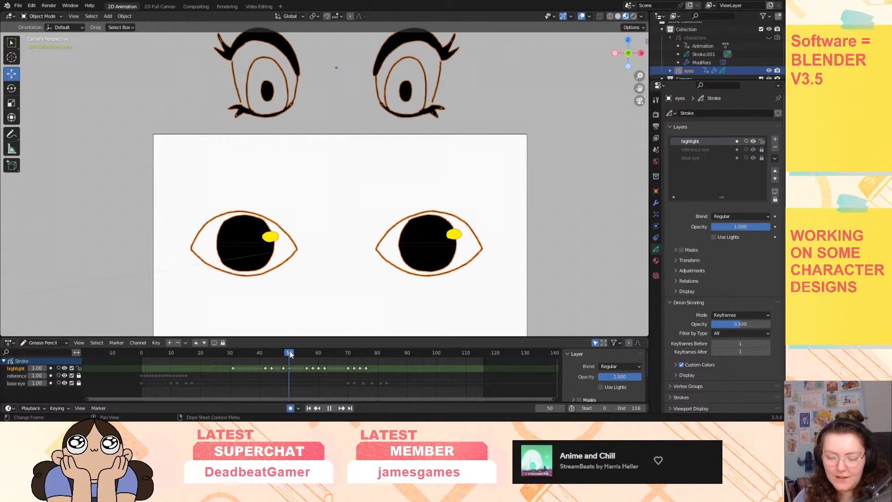
{"action": "left_click", "coordinate": [775, 148]}
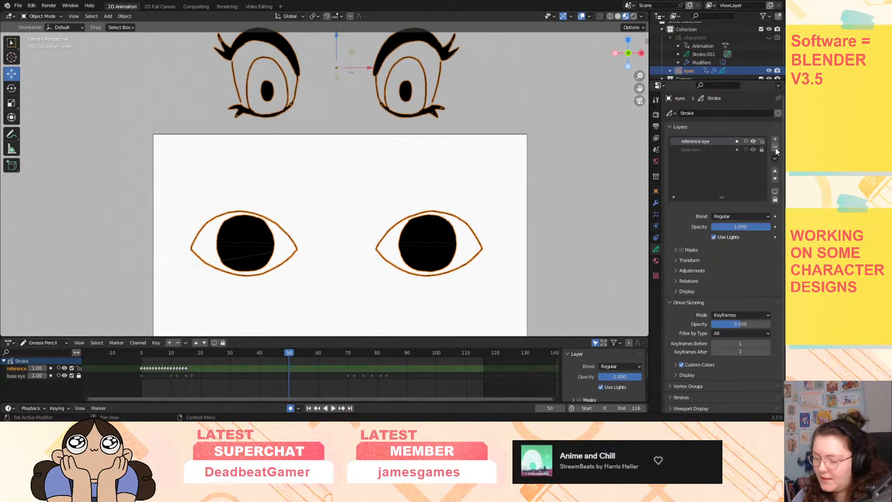
Lower the "base eye" layer's opacity to 0.177 and switch the eyes object to Draw Mode.
{"action": "mouse_move", "coordinate": [163, 353]}
{"action": "left_mouse_down"}
{"action": "mouse_move", "coordinate": [141, 355]}
{"action": "mouse_move", "coordinate": [185, 354]}
{"action": "left_mouse_up"}
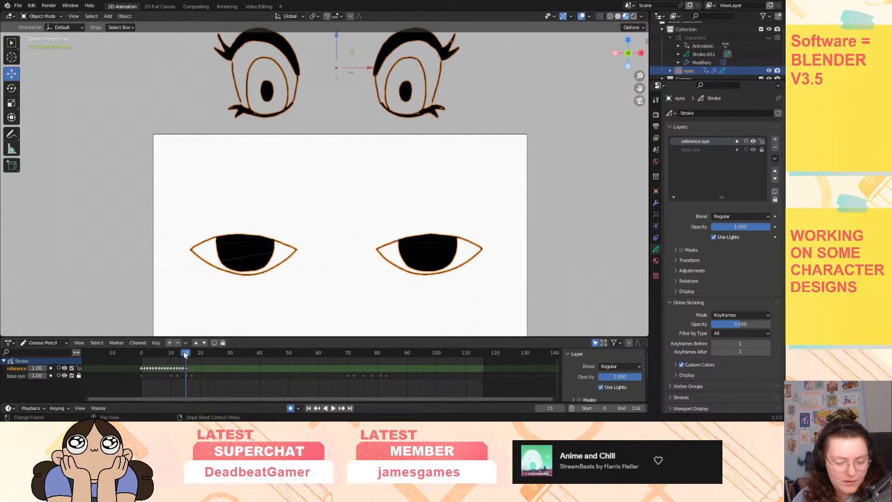
{"action": "left_click", "coordinate": [703, 151]}
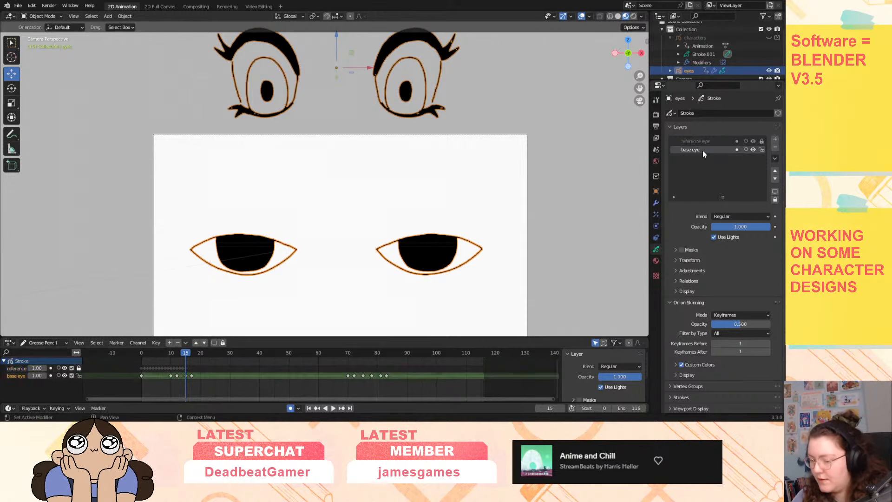
{"action": "left_click_drag", "start_coordinate": [740, 227], "coordinate": [723, 230]}
{"action": "left_click", "coordinate": [60, 17]}
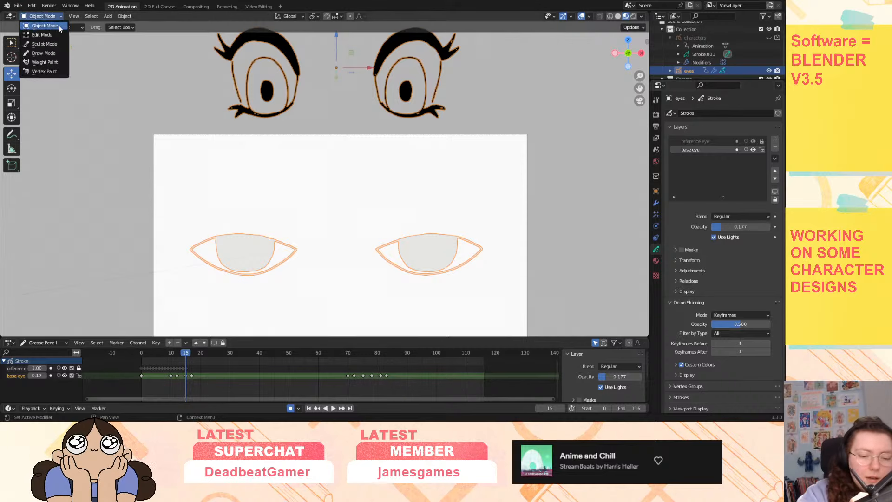
{"action": "left_click", "coordinate": [54, 53]}
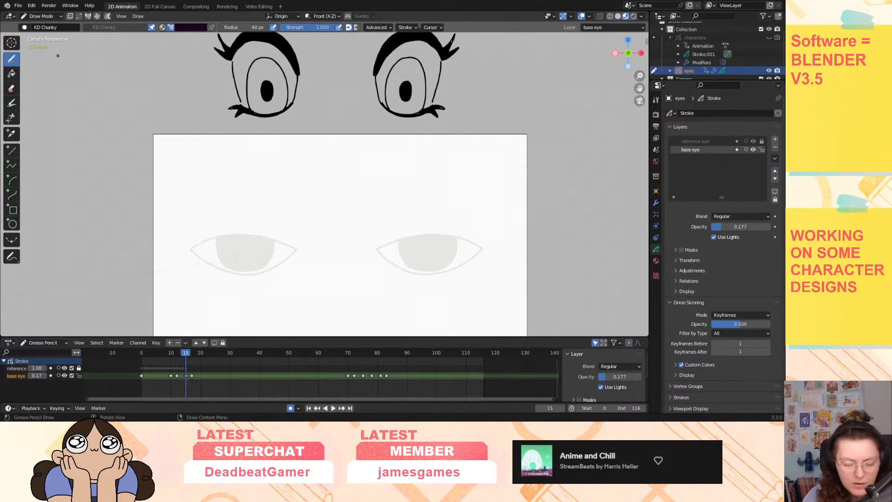
Go to frame 0, add a new layer, and move it to the top of the layer stack.
{"action": "left_click", "coordinate": [142, 354]}
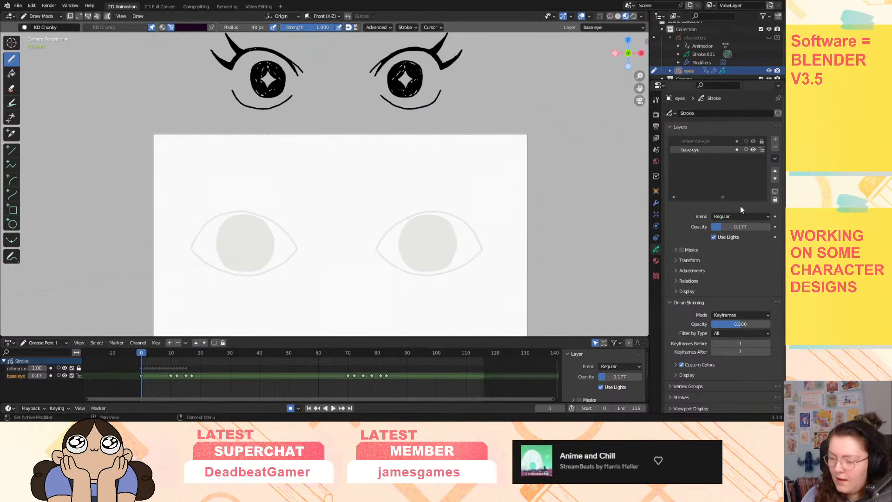
{"action": "left_click", "coordinate": [775, 139]}
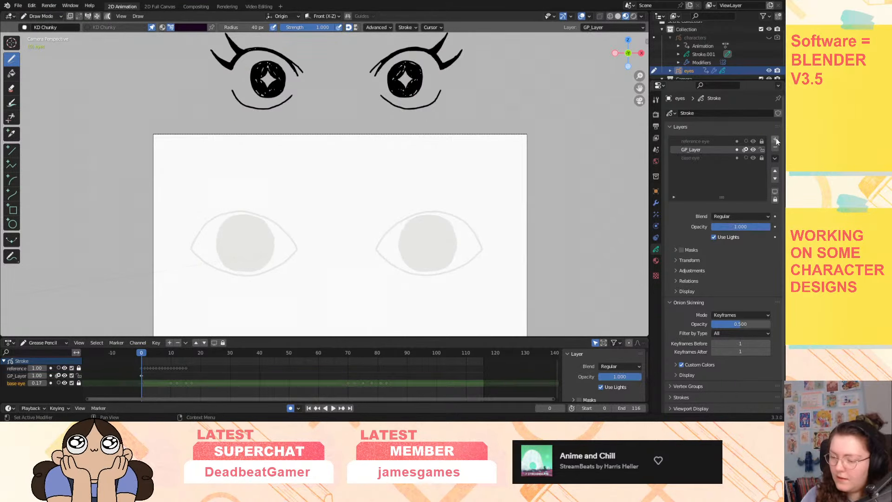
{"action": "left_click", "coordinate": [775, 171]}
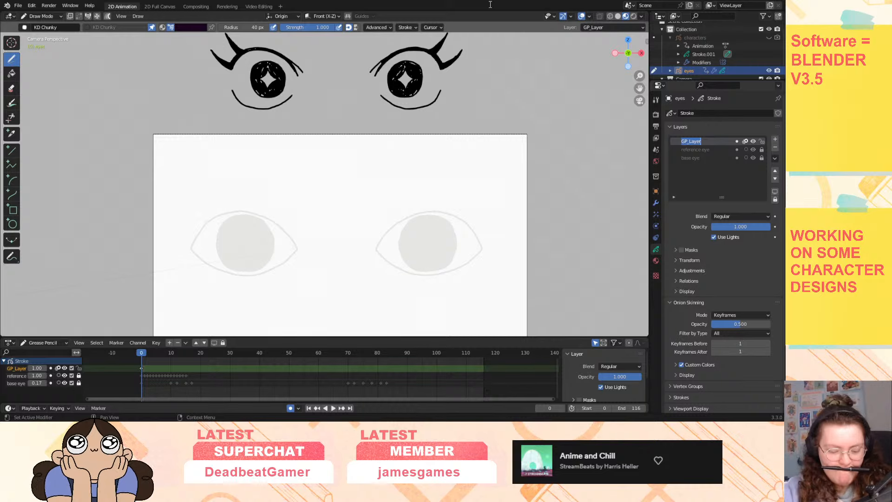
{"action": "type", "text": "spar"}
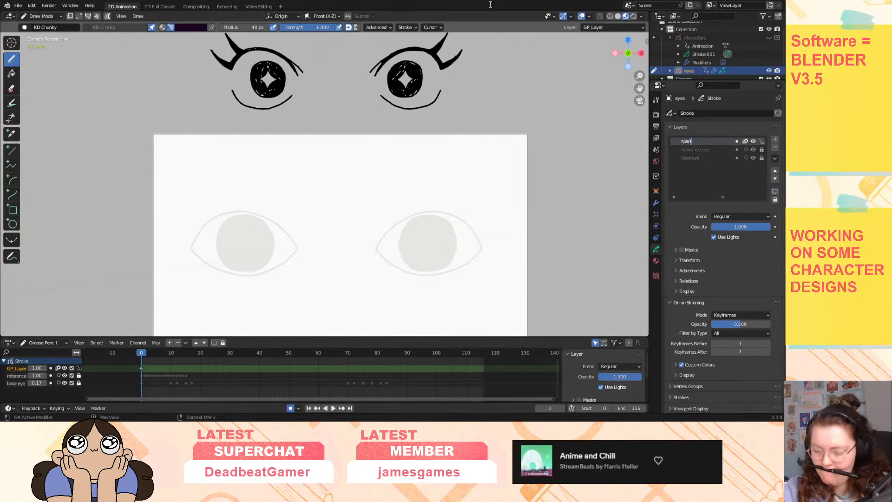
{"action": "type", "text": "kel"}
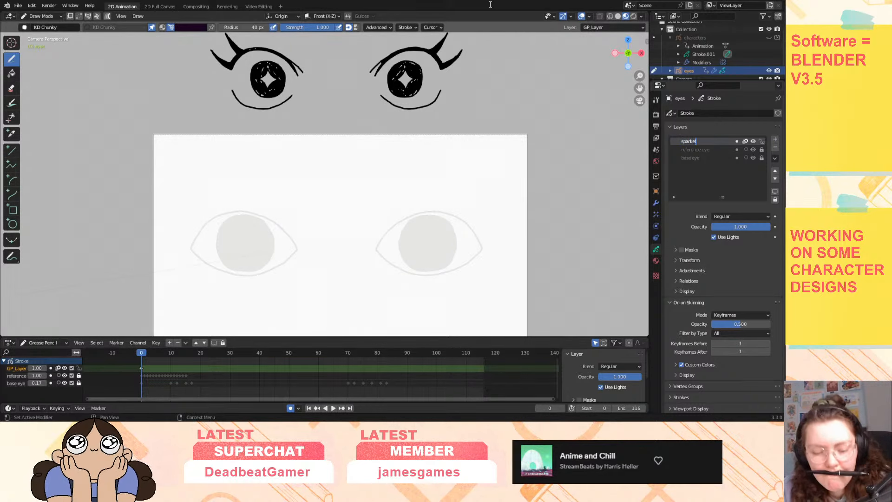
{"action": "key", "text": "BackSpace"}
{"action": "key", "text": "BackSpace"}
{"action": "type", "text": "le"}
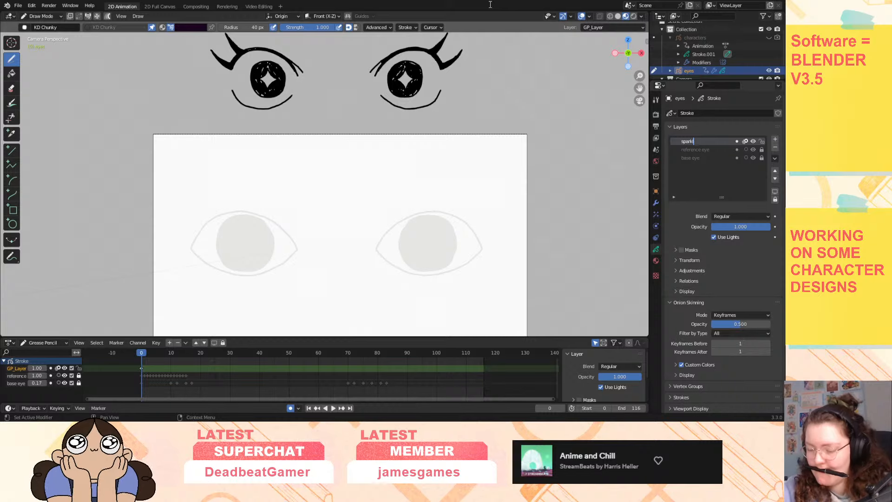
{"action": "type", "text": " e"}
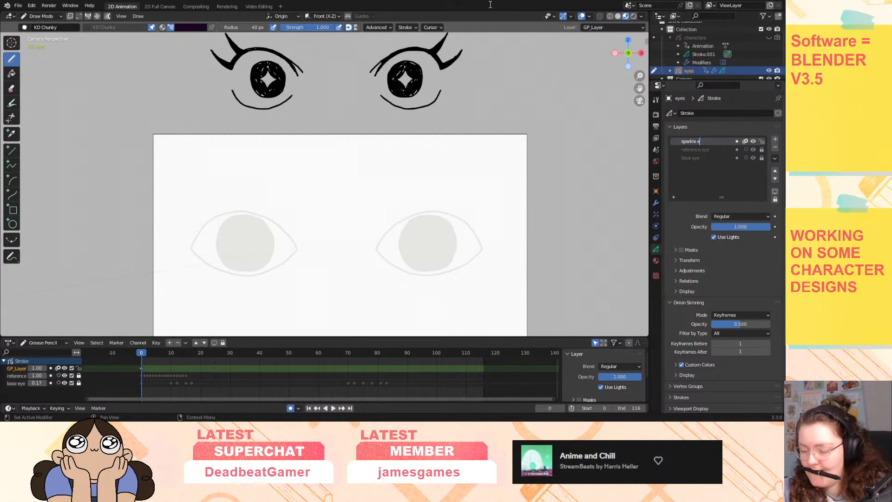
{"action": "type", "text": "y"}
{"action": "key", "text": "BackSpace"}
{"action": "key", "text": "BackSpace"}
{"action": "key", "text": "BackSpace"}
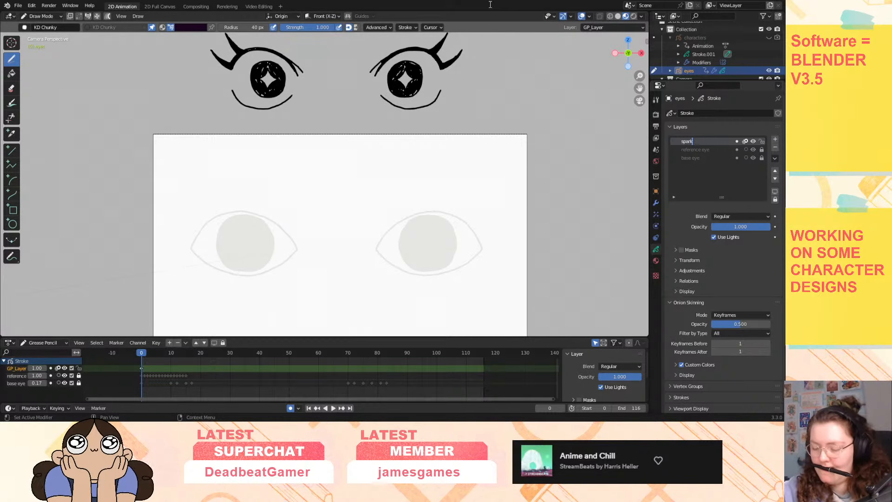
{"action": "key", "text": "BackSpace"}
{"action": "key", "text": "BackSpace"}
{"action": "key", "text": "BackSpace"}
{"action": "key", "text": "BackSpace"}
{"action": "key", "text": "BackSpace"}
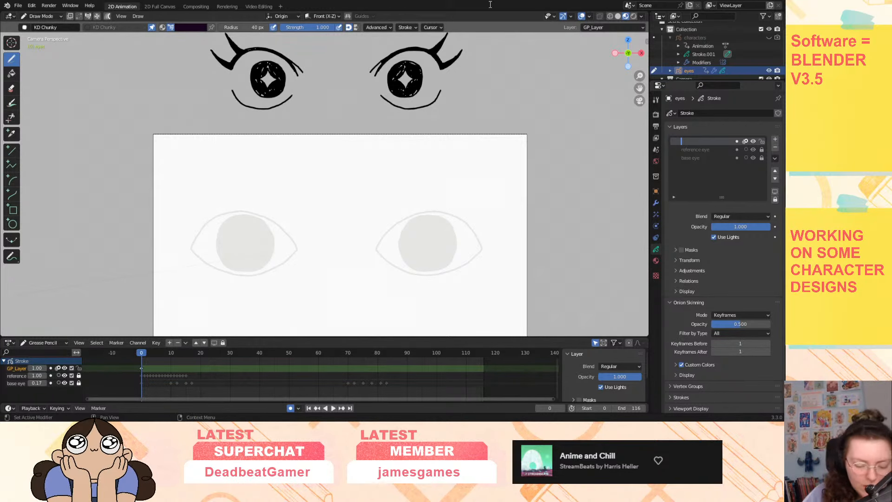
Shift all of the "reference eye" layer's keyframes after frame 0 forward by 93 frames, so they start at frame 94.
{"action": "left_click", "coordinate": [152, 367]}
{"action": "left_click", "coordinate": [144, 375]}
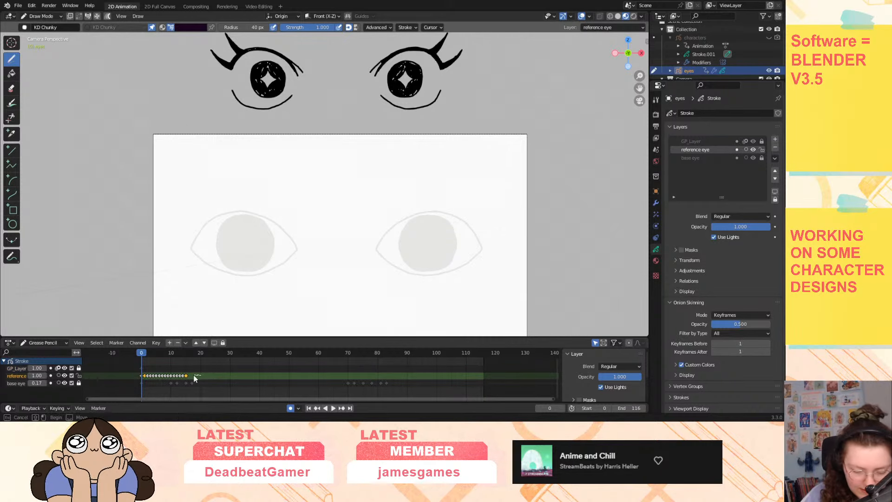
{"action": "key", "text": "a"}
{"action": "left_click_drag", "start_coordinate": [147, 378], "coordinate": [423, 380]}
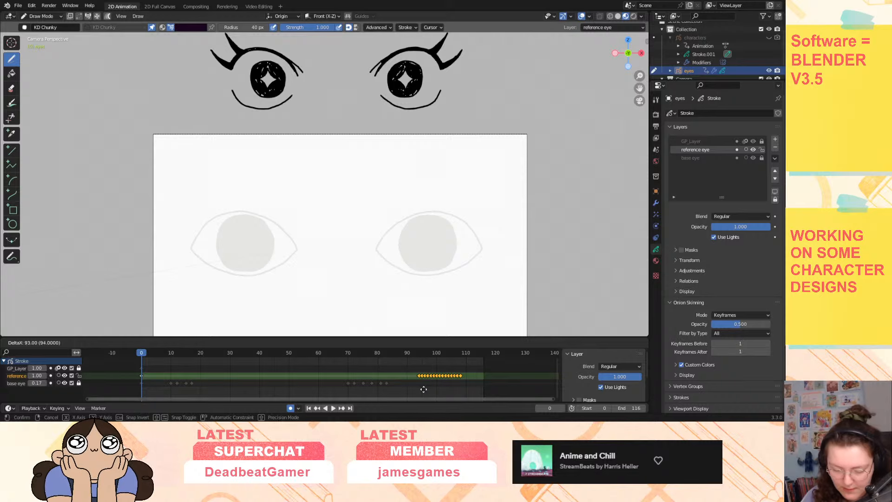
{"action": "key", "text": "space"}
{"action": "left_click_drag", "start_coordinate": [154, 356], "coordinate": [140, 395]}
{"action": "key", "text": "space"}
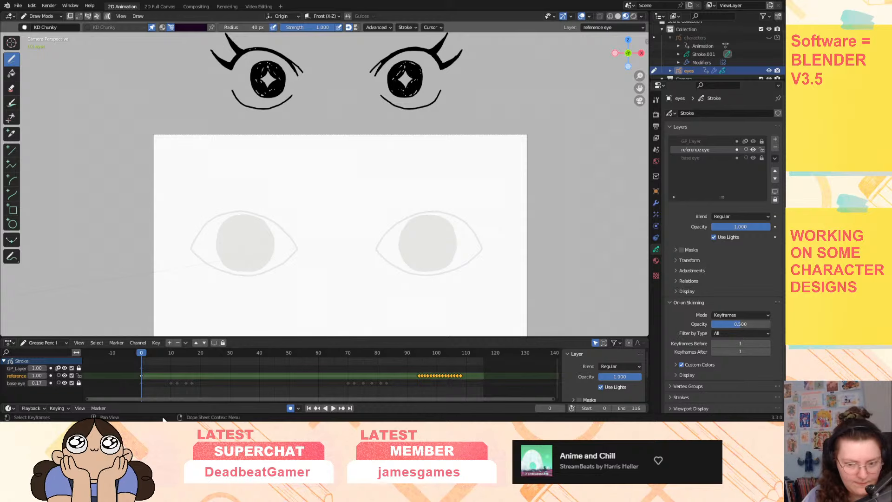
Duplicate the "reference eye" layer and rename the copy "sparkle".
{"action": "left_click", "coordinate": [142, 375]}
{"action": "right_click", "coordinate": [141, 376]}
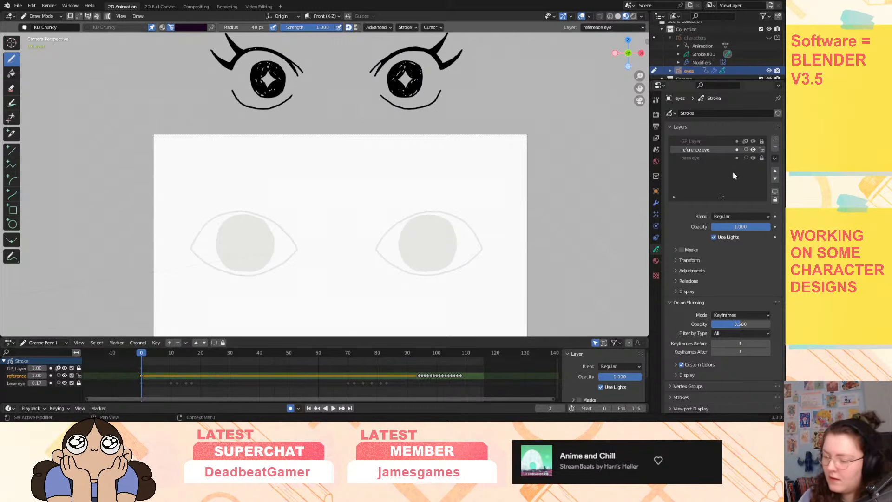
{"action": "left_click", "coordinate": [775, 158]}
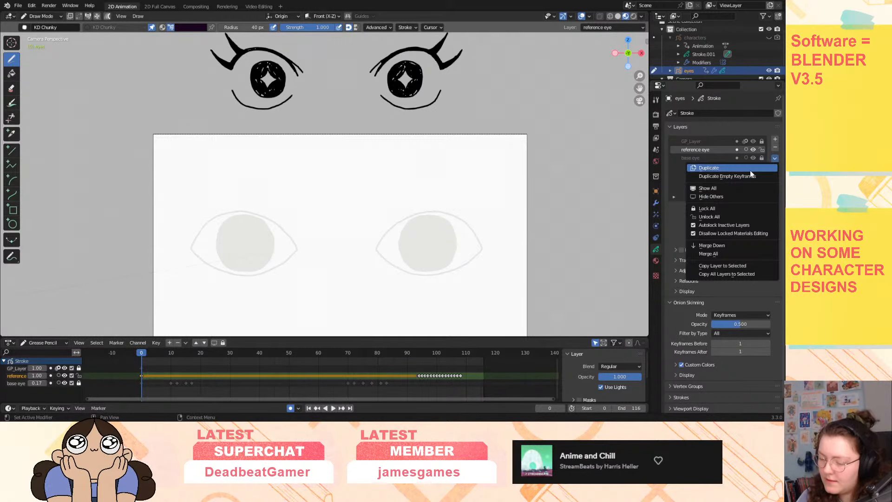
{"action": "left_click", "coordinate": [748, 169]}
{"action": "double_click", "coordinate": [715, 148]}
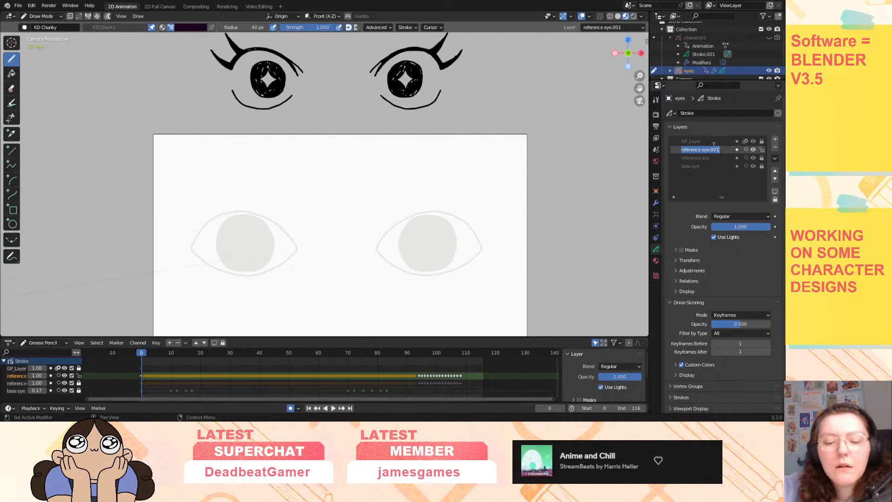
{"action": "type", "text": "sparkle"}
{"action": "key", "text": "Return"}
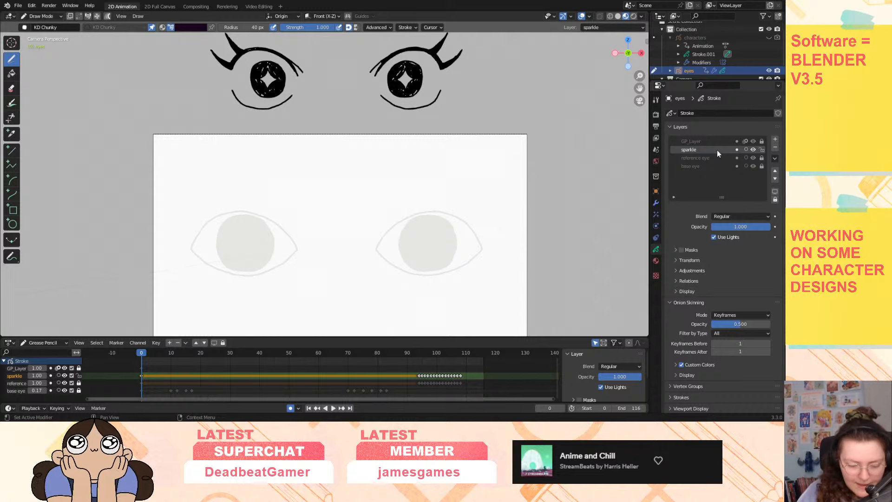
Delete the "sparkle" layer's keyframes from frame 94 onward, keeping only its keyframe at frame 0.
{"action": "left_click", "coordinate": [411, 375]}
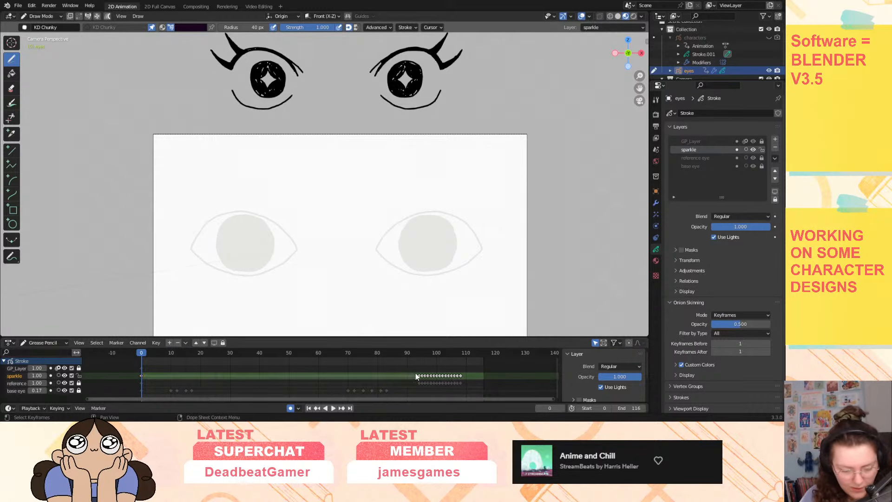
{"action": "left_click_drag", "start_coordinate": [412, 375], "coordinate": [479, 374]}
{"action": "key", "text": "Delete"}
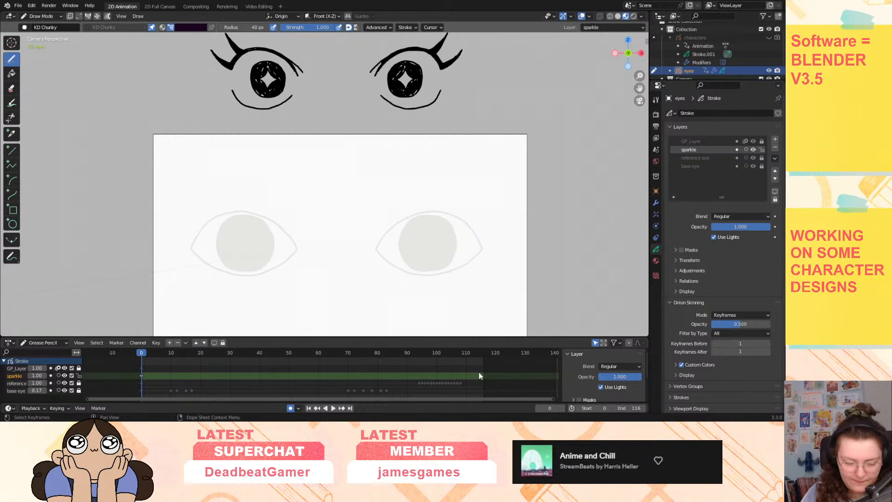
Move the "reference eye" layer above "sparkle" in the layer stack and make "sparkle" the active layer.
{"action": "left_click", "coordinate": [21, 383]}
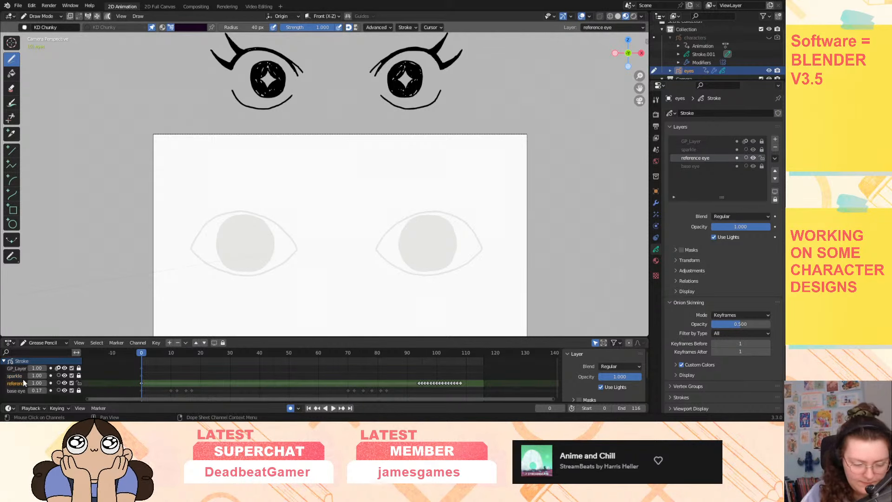
{"action": "left_click", "coordinate": [775, 171]}
{"action": "left_click", "coordinate": [701, 157]}
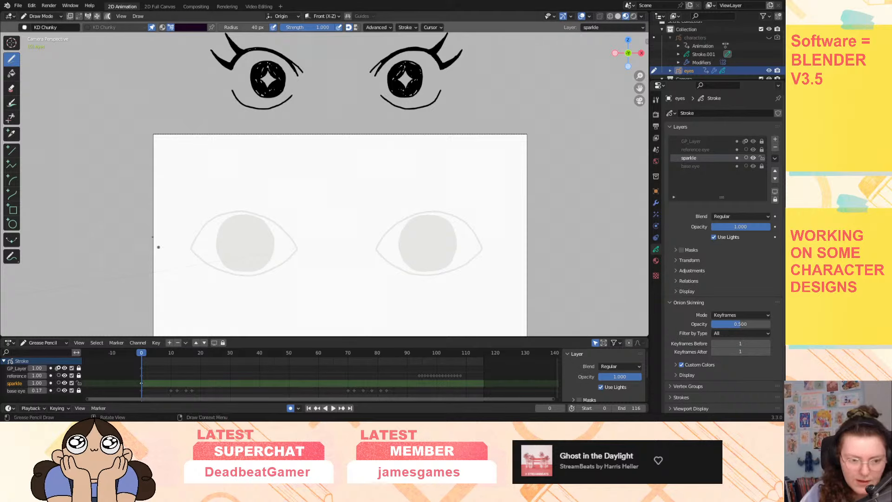
In Edit Mode, select all the sparkle eye strokes and move them down along Z onto the faint base eyes.
{"action": "left_click", "coordinate": [44, 17]}
{"action": "left_click", "coordinate": [51, 33]}
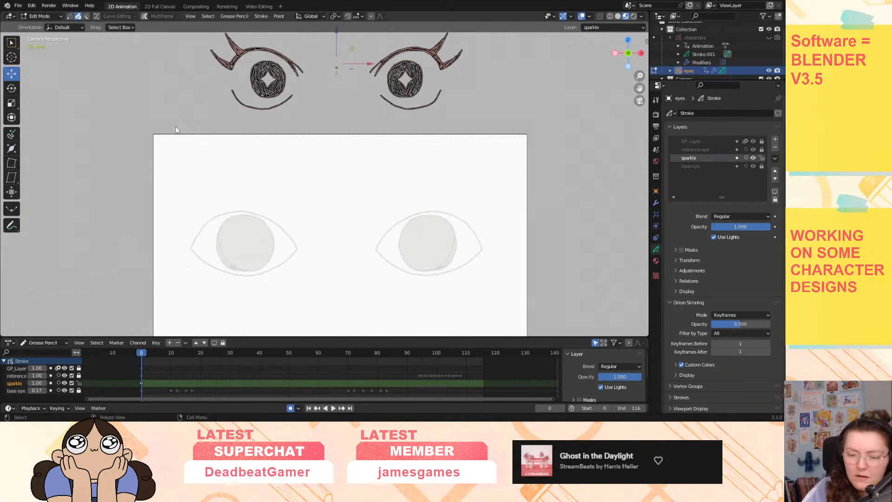
{"action": "left_click_drag", "start_coordinate": [205, 28], "coordinate": [470, 117]}
{"action": "key", "text": "g"}
{"action": "key", "text": "z"}
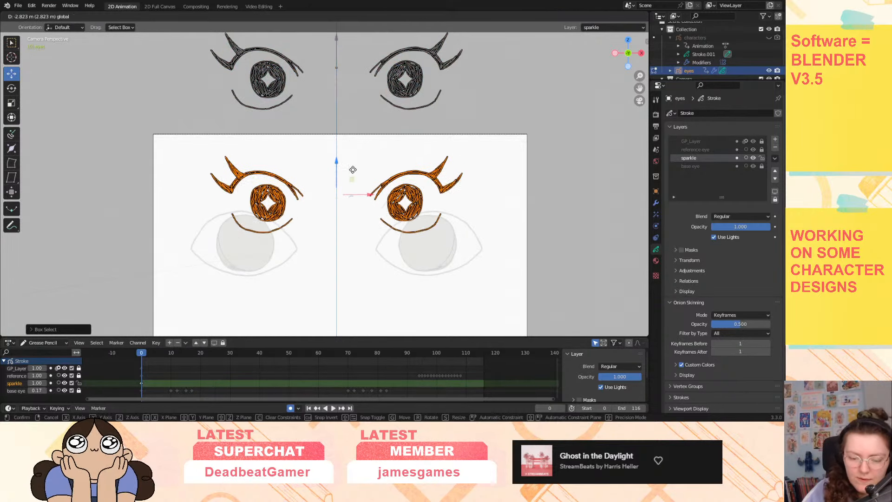
{"action": "left_click", "coordinate": [374, 207]}
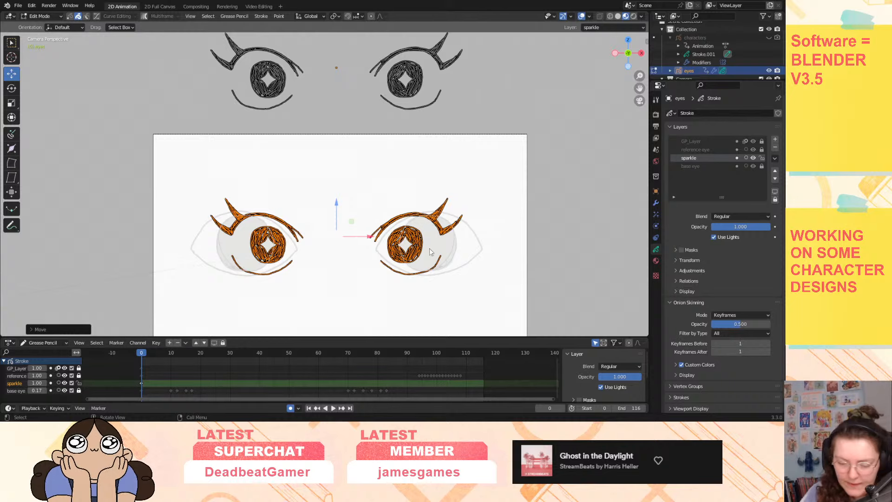
Scale the selected eye strokes up by about 1.24, nudge them slightly upward, and return to Draw Mode.
{"action": "key", "text": "s"}
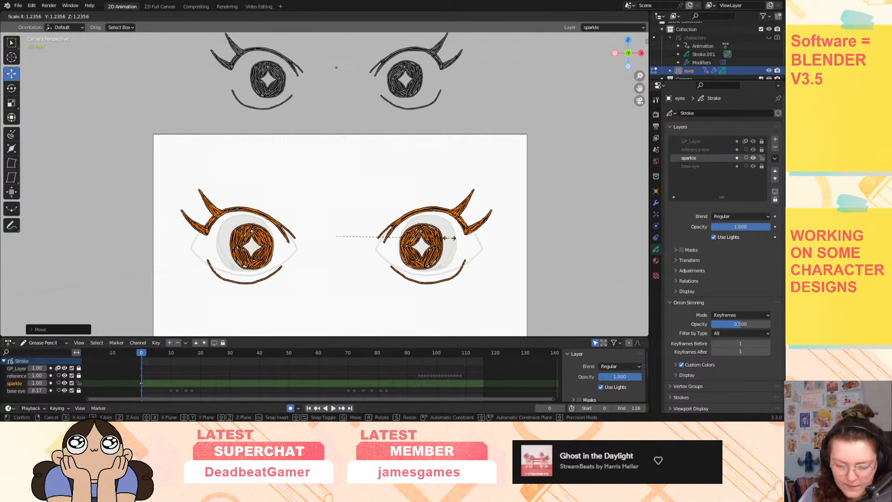
{"action": "left_click", "coordinate": [449, 239]}
{"action": "left_click_drag", "start_coordinate": [338, 199], "coordinate": [339, 191]}
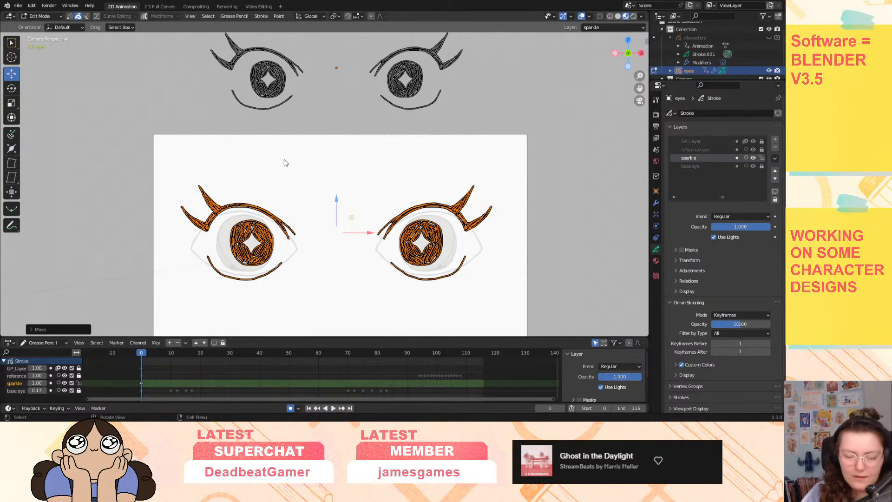
{"action": "left_click", "coordinate": [48, 16]}
{"action": "left_click", "coordinate": [56, 53]}
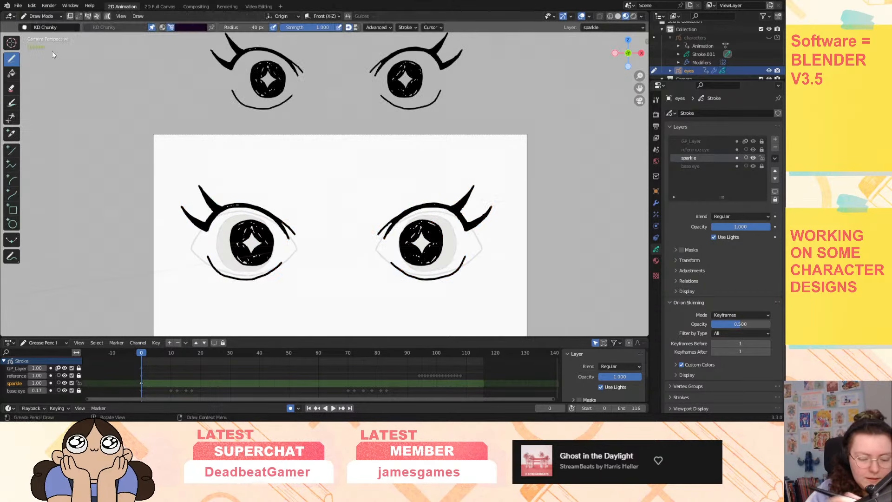
Go to frame 10 and turn off onion skinning for GP_Layer.
{"action": "left_click_drag", "start_coordinate": [141, 355], "coordinate": [171, 356]}
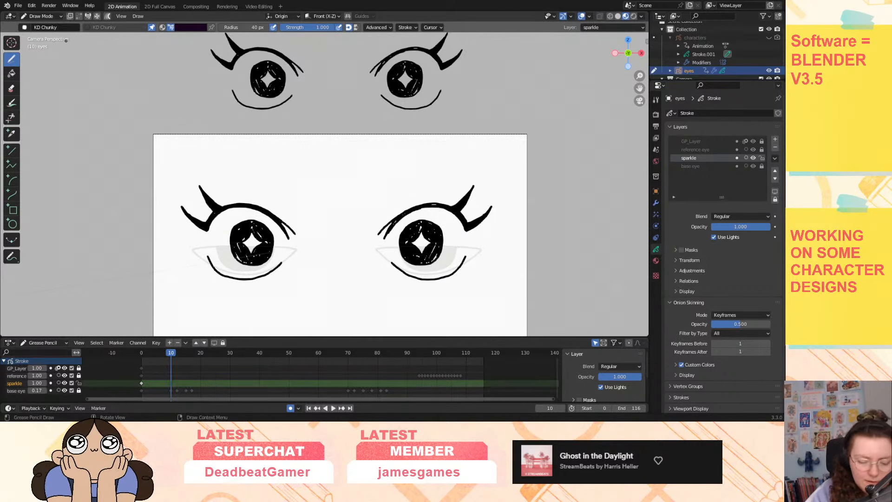
{"action": "left_click", "coordinate": [58, 368]}
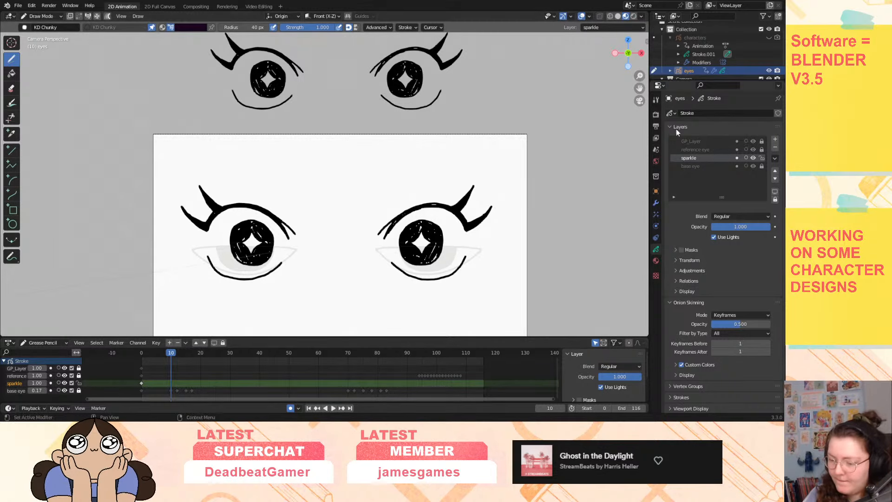
{"action": "left_click_drag", "start_coordinate": [640, 88], "coordinate": [661, 24]}
{"action": "left_click_drag", "start_coordinate": [641, 80], "coordinate": [609, 92]}
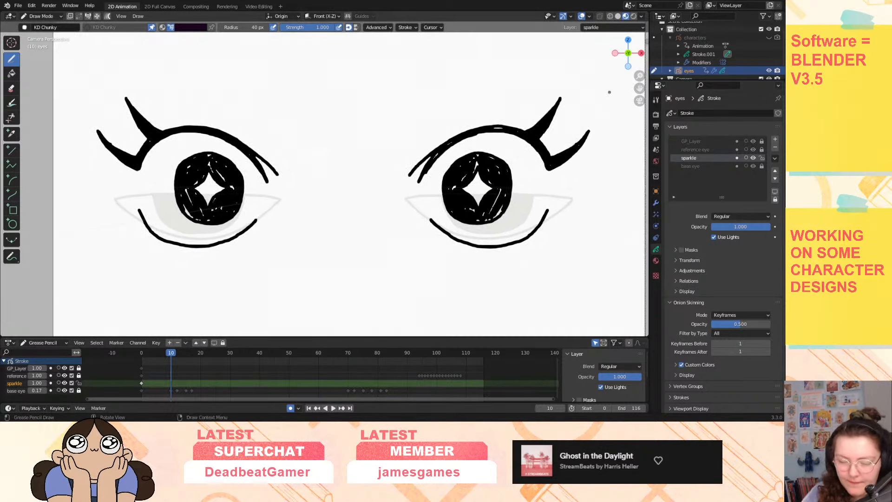
Switch the drawing brush to Ink Pen, undoing the test strokes made beside the eye.
{"action": "left_click", "coordinate": [420, 188]}
{"action": "key", "text": "ctrl+z"}
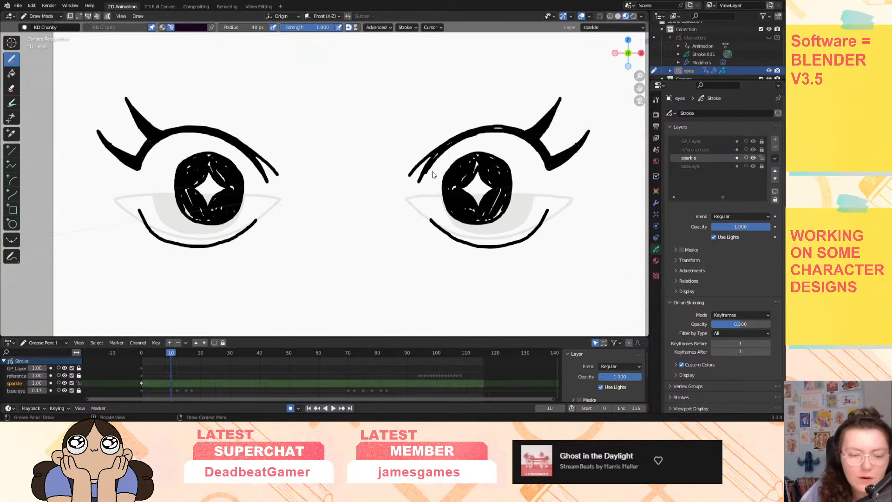
{"action": "left_click", "coordinate": [74, 29]}
{"action": "left_click", "coordinate": [72, 55]}
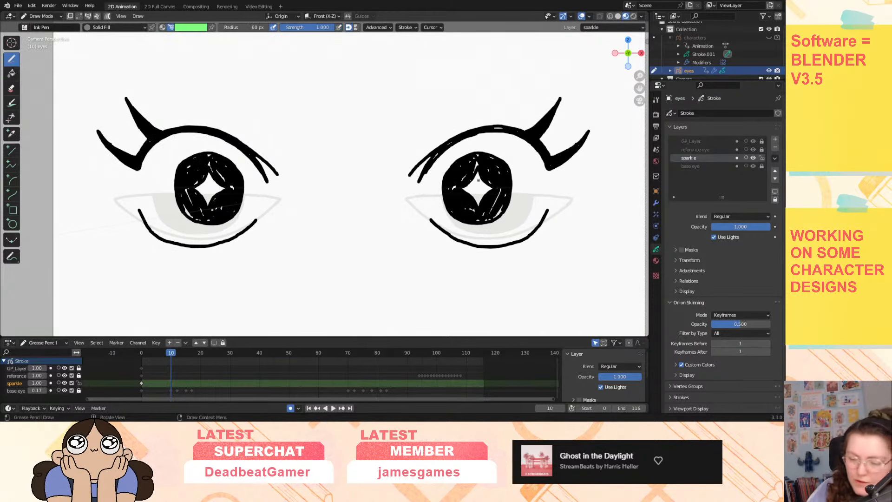
{"action": "left_click_drag", "start_coordinate": [439, 164], "coordinate": [424, 188]}
{"action": "key", "text": "ctrl+z"}
Set the Ink Pen's material to Solid Stroke and its colour to black, undoing the test stroke.
{"action": "left_click", "coordinate": [140, 27]}
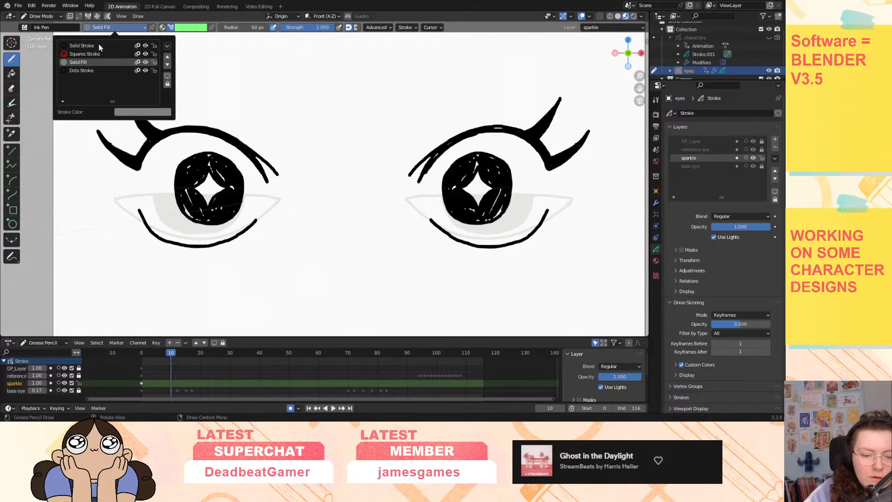
{"action": "left_click", "coordinate": [98, 44]}
{"action": "left_click_drag", "start_coordinate": [377, 79], "coordinate": [400, 134]}
{"action": "key", "text": "ctrl+z"}
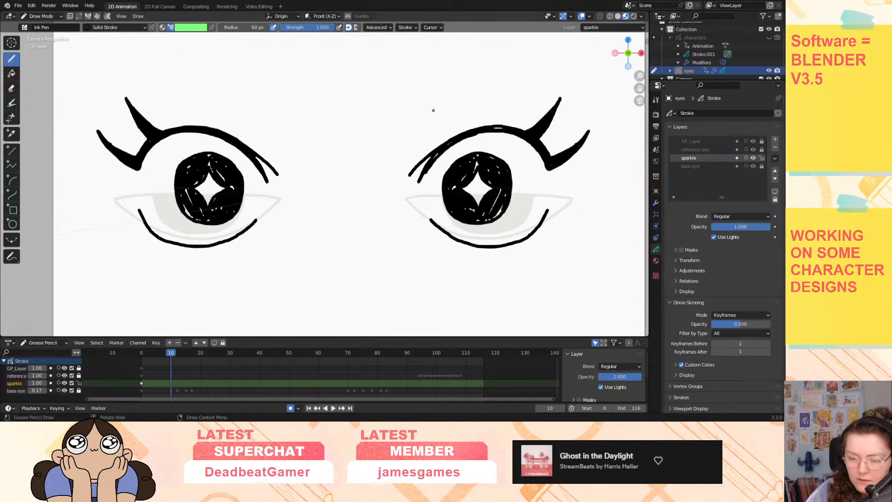
{"action": "left_click", "coordinate": [191, 27]}
{"action": "left_click", "coordinate": [229, 73]}
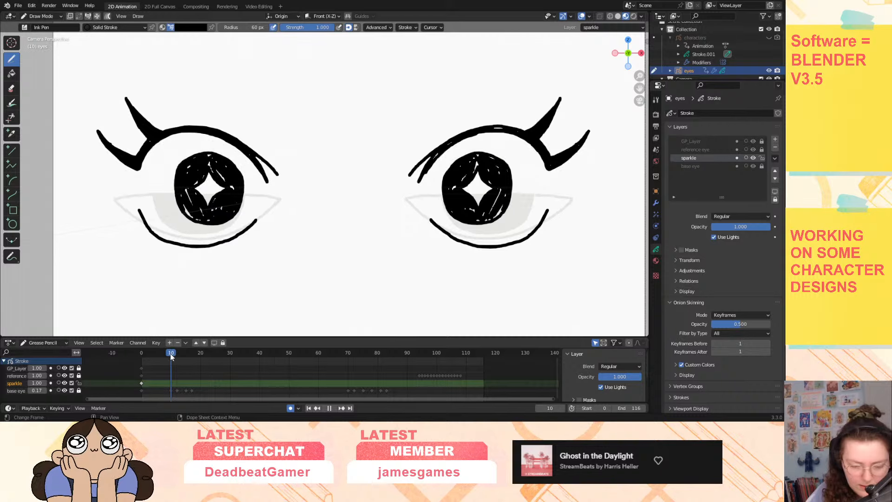
With onion skinning enabled for "sparkle", draw the right eye's lowered upper lid and thick outer lash at frame 10.
{"action": "left_click", "coordinate": [410, 194]}
{"action": "key", "text": "ctrl+z"}
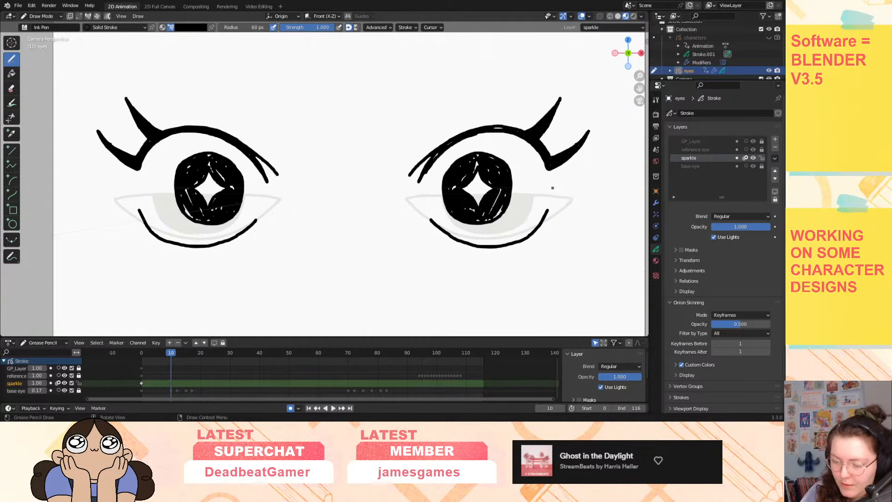
{"action": "mouse_move", "coordinate": [558, 191]}
{"action": "left_mouse_down"}
{"action": "mouse_move", "coordinate": [526, 168]}
{"action": "mouse_move", "coordinate": [484, 161]}
{"action": "mouse_move", "coordinate": [426, 188]}
{"action": "left_mouse_up"}
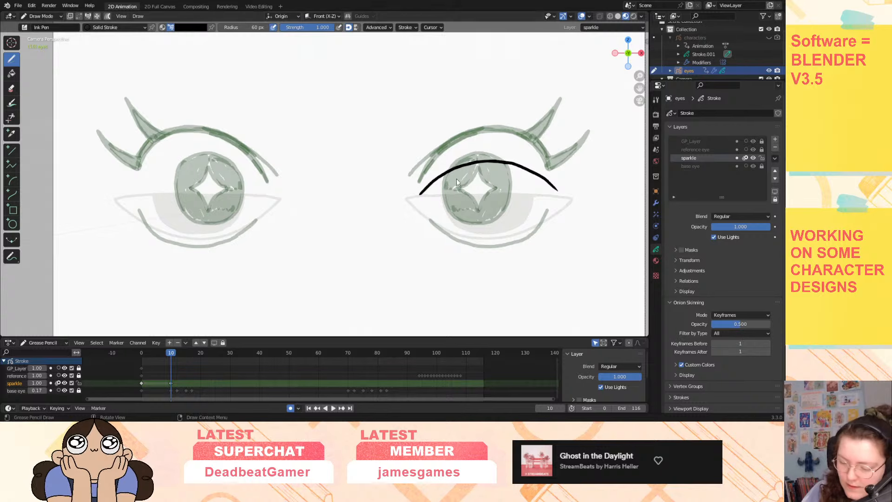
{"action": "mouse_move", "coordinate": [558, 190]}
{"action": "left_mouse_down"}
{"action": "mouse_move", "coordinate": [498, 159]}
{"action": "mouse_move", "coordinate": [439, 174]}
{"action": "mouse_move", "coordinate": [419, 195]}
{"action": "left_mouse_up"}
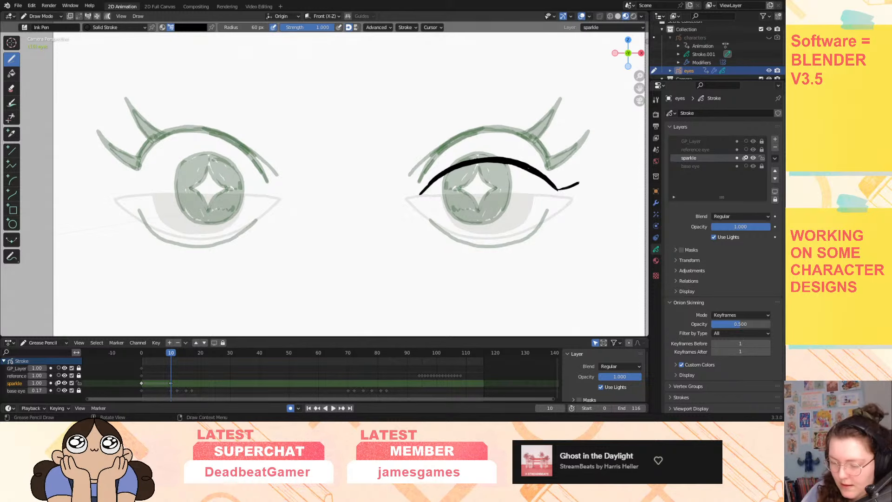
{"action": "left_click_drag", "start_coordinate": [590, 171], "coordinate": [550, 182]}
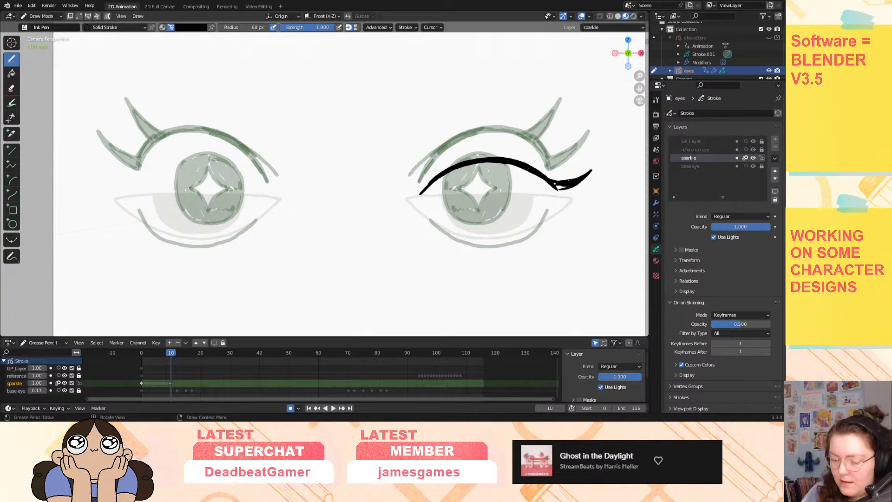
Switch to the 25 px Pen brush in black, then fill the gap in the outer lash and refine its tip.
{"action": "left_click", "coordinate": [41, 15]}
{"action": "left_click", "coordinate": [41, 27]}
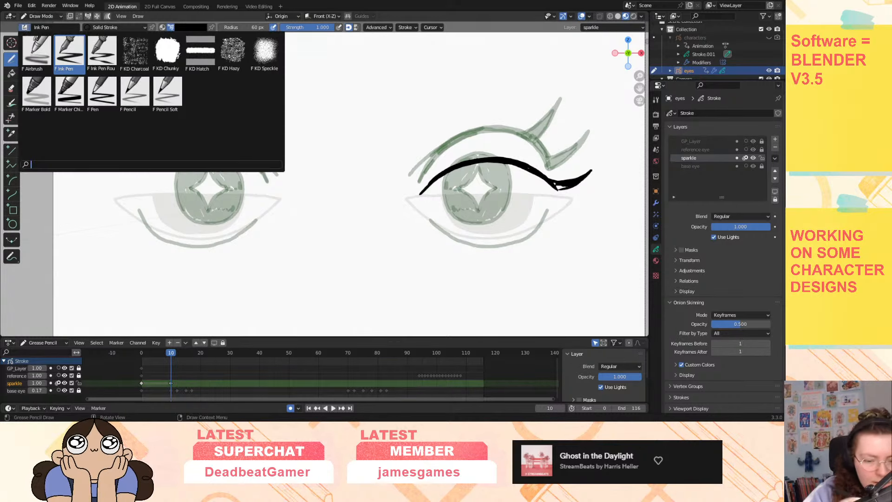
{"action": "left_click", "coordinate": [103, 91]}
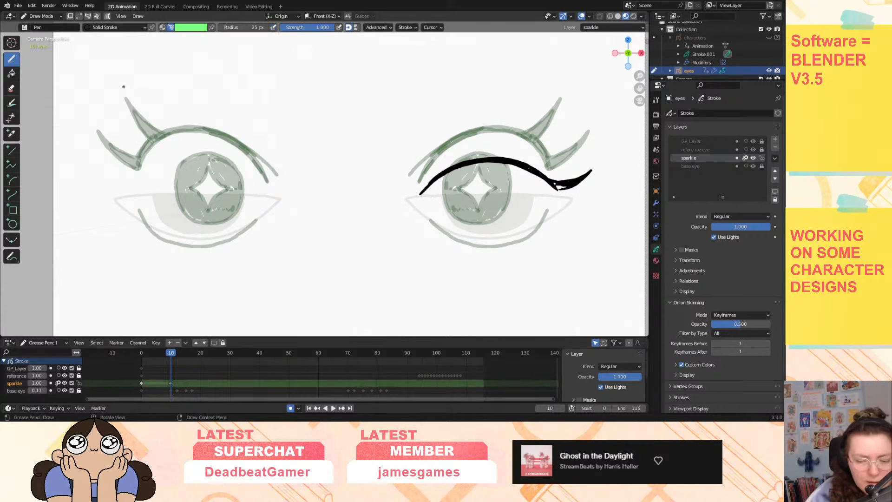
{"action": "left_click_drag", "start_coordinate": [516, 110], "coordinate": [544, 134]}
{"action": "key", "text": "ctrl+z"}
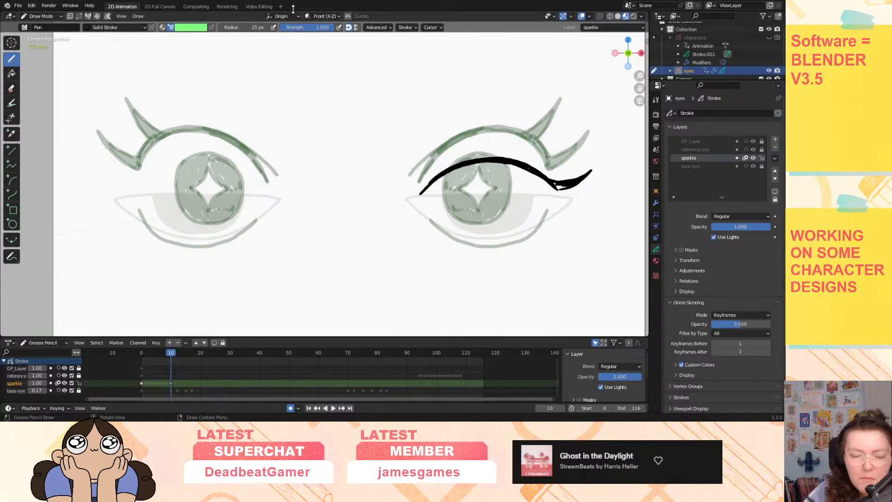
{"action": "left_click", "coordinate": [196, 28]}
{"action": "left_click", "coordinate": [153, 95]}
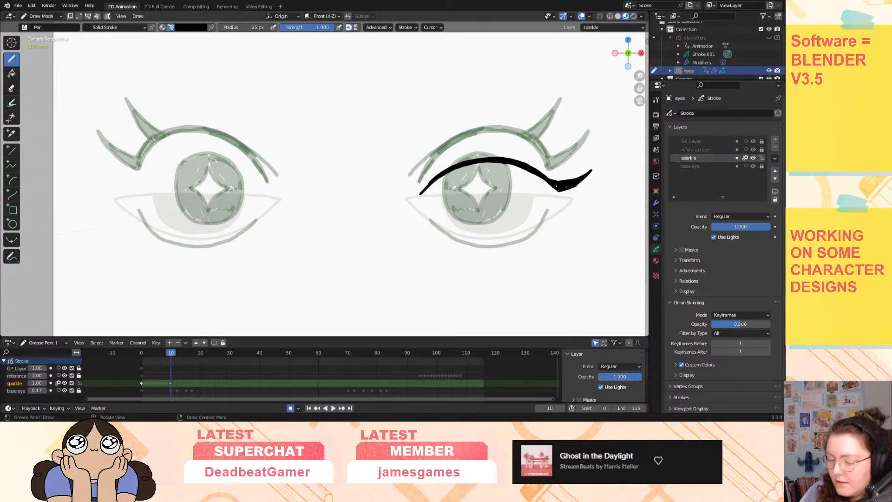
{"action": "left_click_drag", "start_coordinate": [593, 170], "coordinate": [586, 181]}
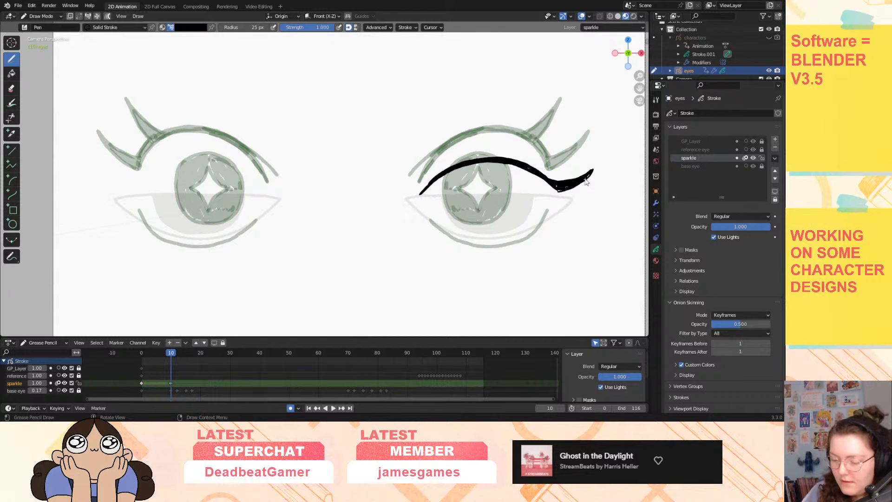
Disable the Noise modifier on the "eyes" object in the viewport and in renders.
{"action": "left_click", "coordinate": [656, 203]}
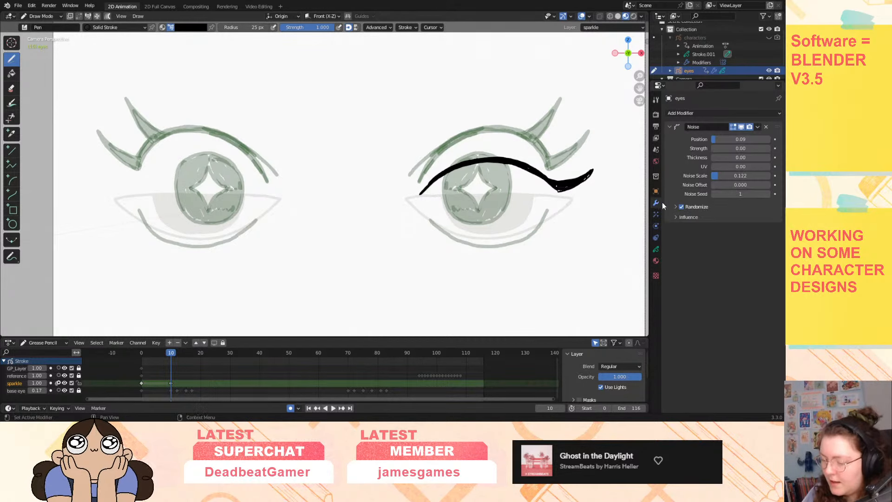
{"action": "left_click", "coordinate": [742, 128]}
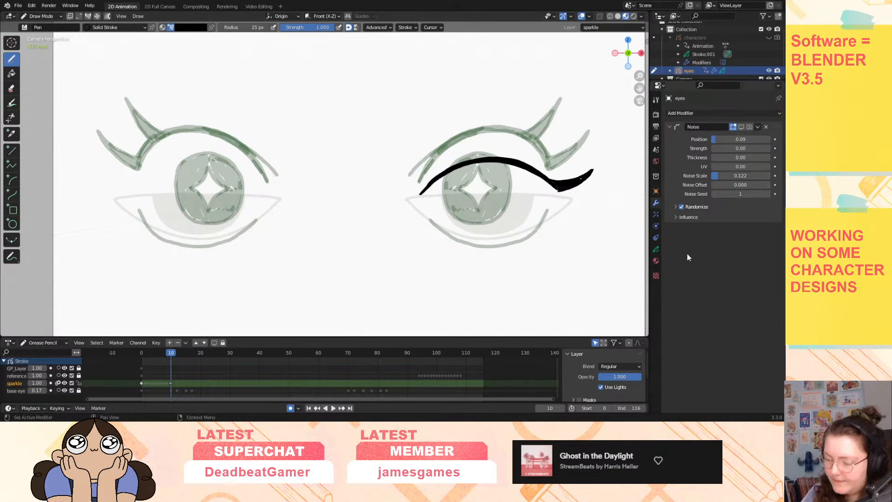
{"action": "left_click", "coordinate": [656, 250]}
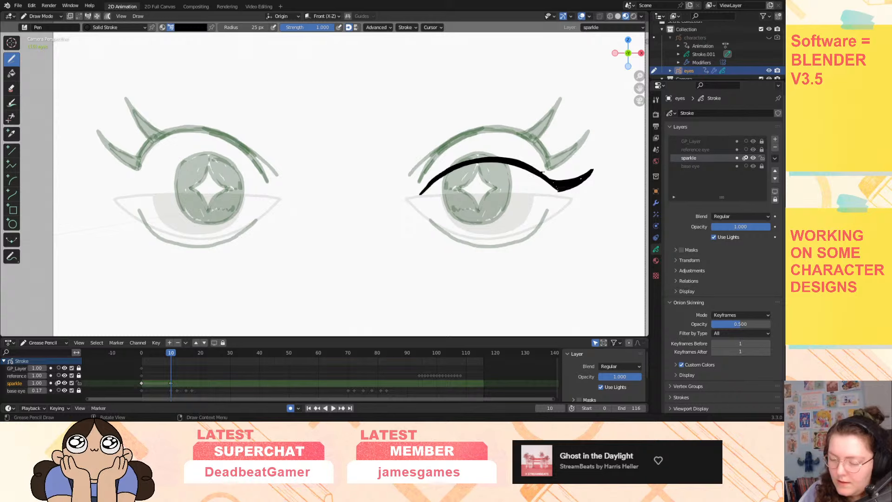
Undo the stray stroke and outline a second, upper lash on the right eye's lowered lid at frame 10.
{"action": "key", "text": "ctrl+z"}
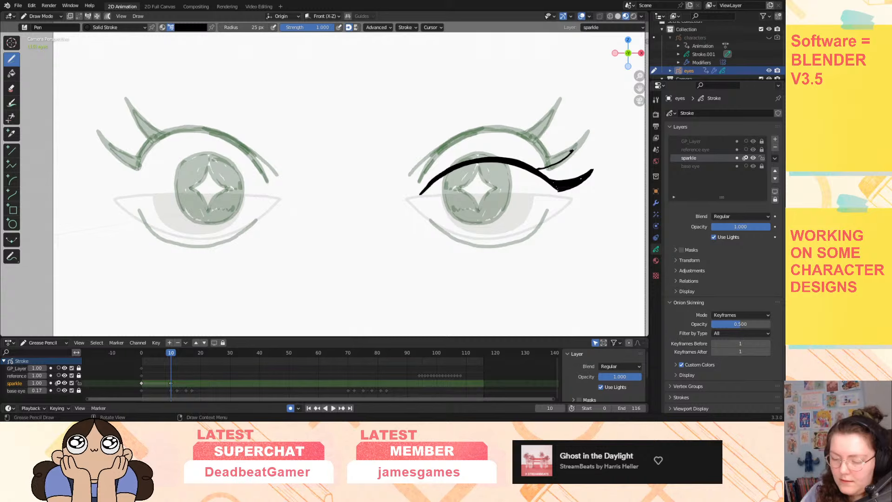
{"action": "left_click_drag", "start_coordinate": [571, 151], "coordinate": [535, 162]}
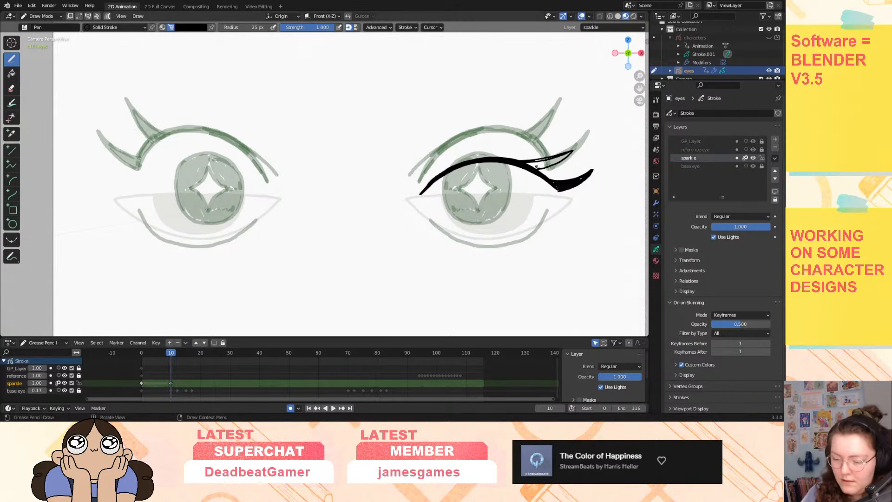
{"action": "key", "text": "Right"}
{"action": "key", "text": "Left"}
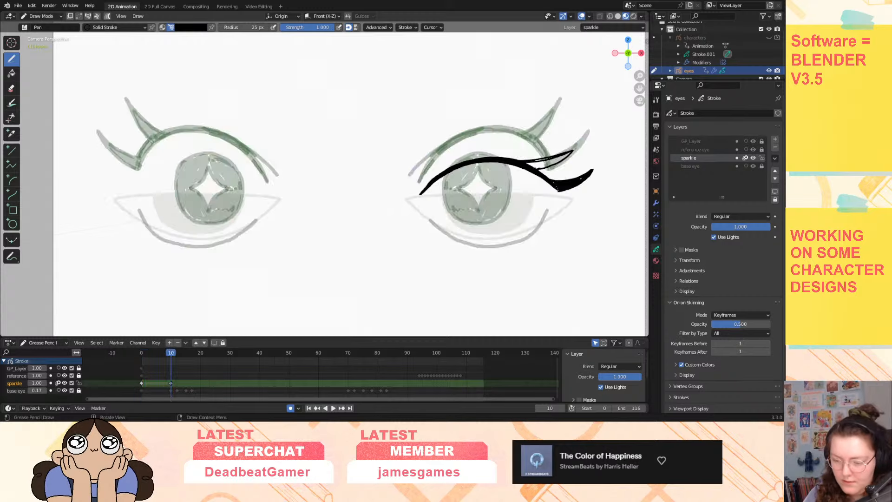
Flip between the "sparkle" keyframes to compare the open eye with the lowered lid at frame 10.
{"action": "key", "text": "Down"}
{"action": "key", "text": "Up"}
{"action": "key", "text": "Down"}
{"action": "key", "text": "Up"}
{"action": "key", "text": "Down"}
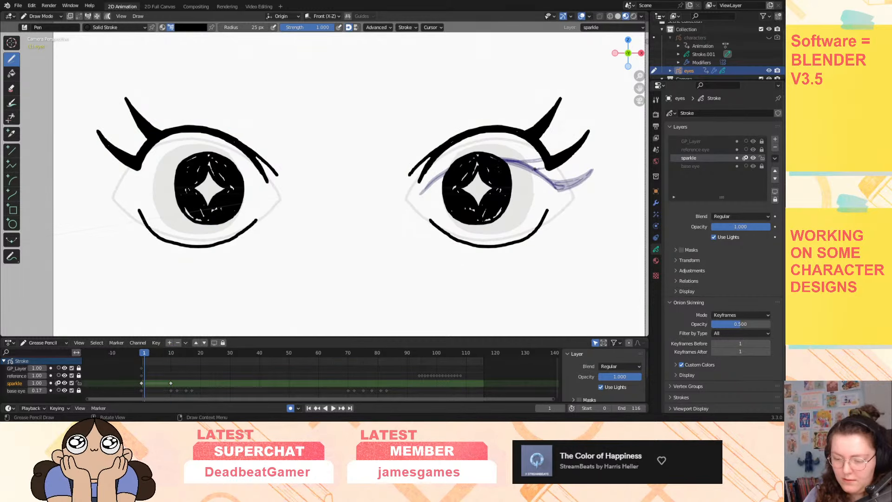
{"action": "key", "text": "Up"}
{"action": "key", "text": "Down"}
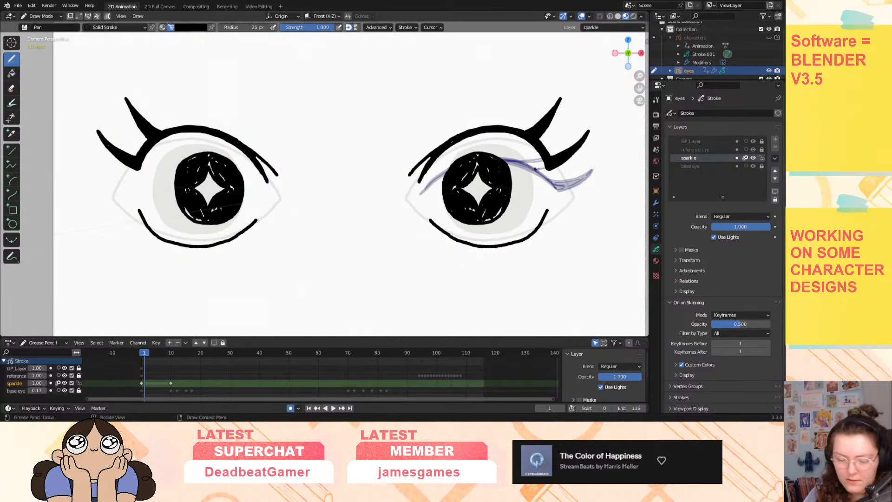
Compare the "sparkle" keyframes with its onion skinning off and the base eye layer hidden, restoring both at frame 10.
{"action": "left_click", "coordinate": [58, 383]}
{"action": "left_click", "coordinate": [65, 391]}
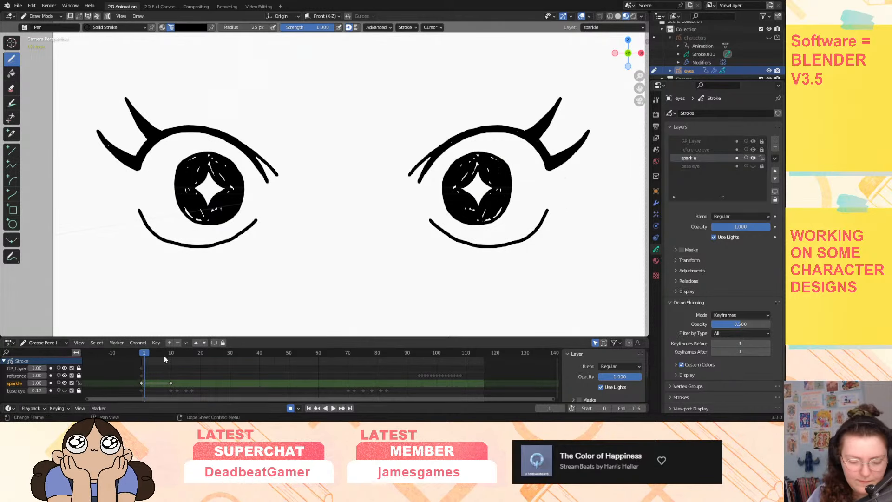
{"action": "key", "text": "Up"}
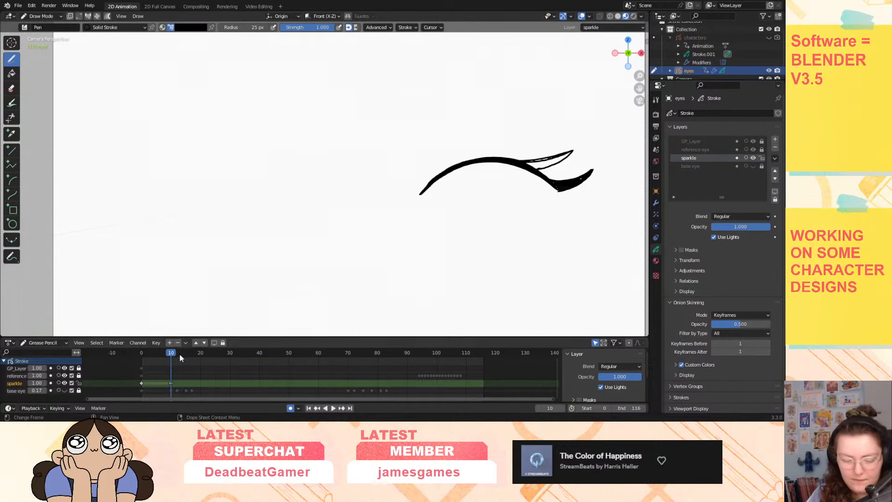
{"action": "key", "text": "Down"}
{"action": "key", "text": "Up"}
{"action": "key", "text": "Down"}
{"action": "key", "text": "Up"}
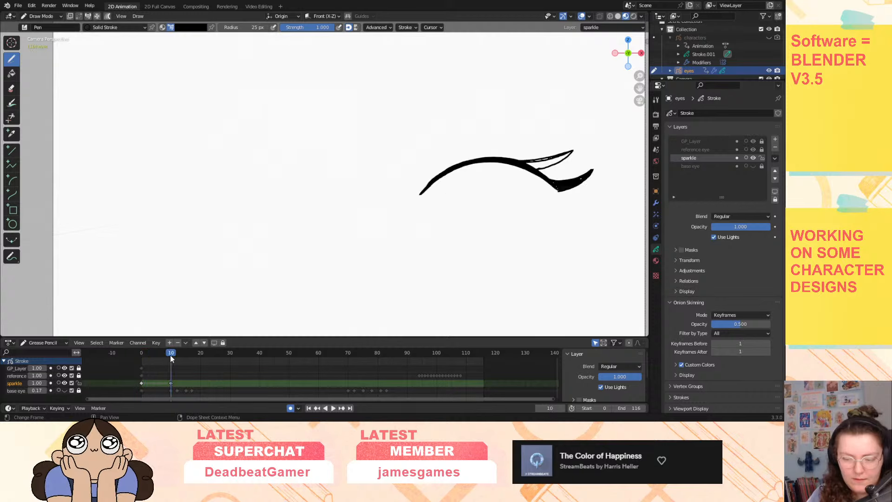
{"action": "key", "text": "Down"}
{"action": "key", "text": "Up"}
{"action": "key", "text": "Down"}
{"action": "key", "text": "Up"}
{"action": "key", "text": "Down"}
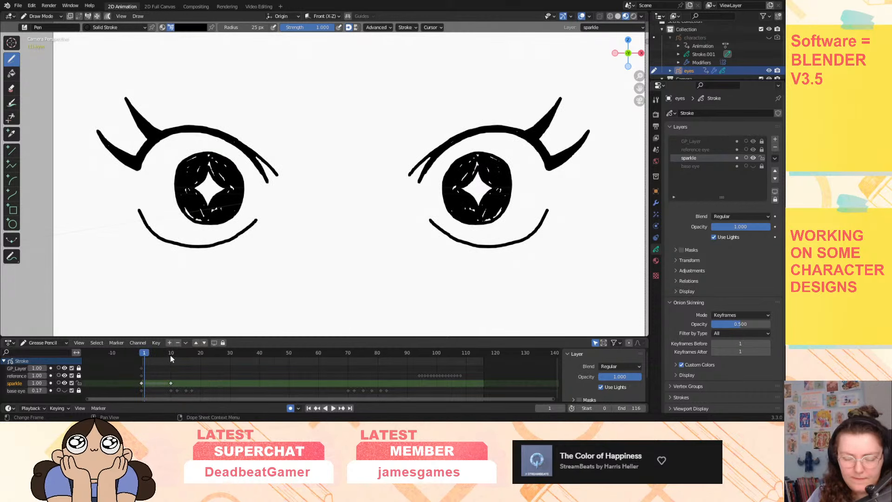
{"action": "key", "text": "Up"}
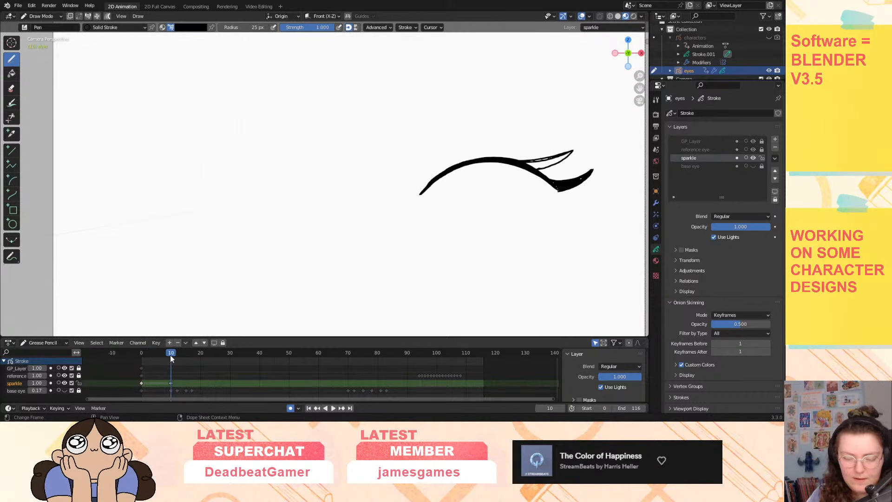
{"action": "key", "text": "Down"}
{"action": "key", "text": "Up"}
{"action": "key", "text": "Down"}
{"action": "key", "text": "Up"}
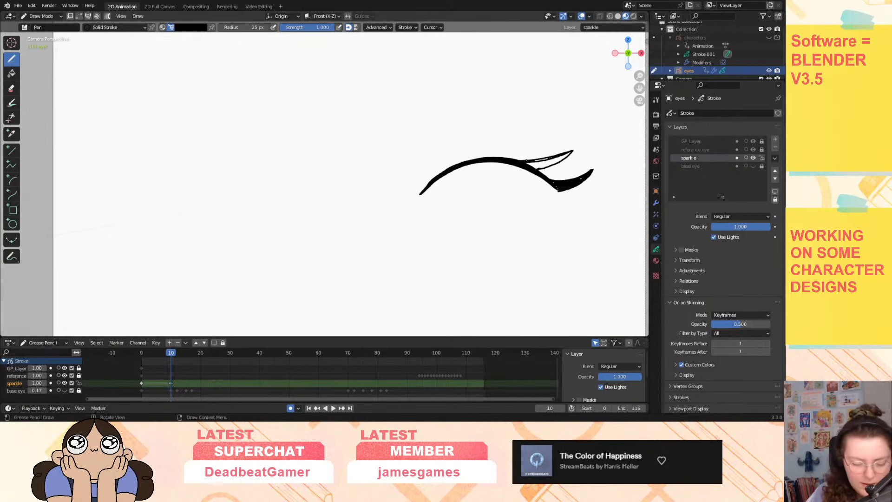
{"action": "left_click", "coordinate": [64, 391]}
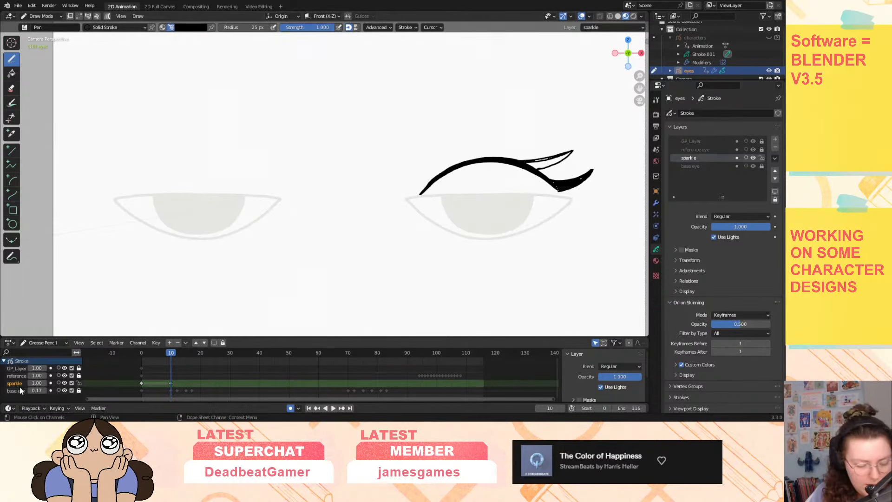
{"action": "left_click", "coordinate": [58, 383]}
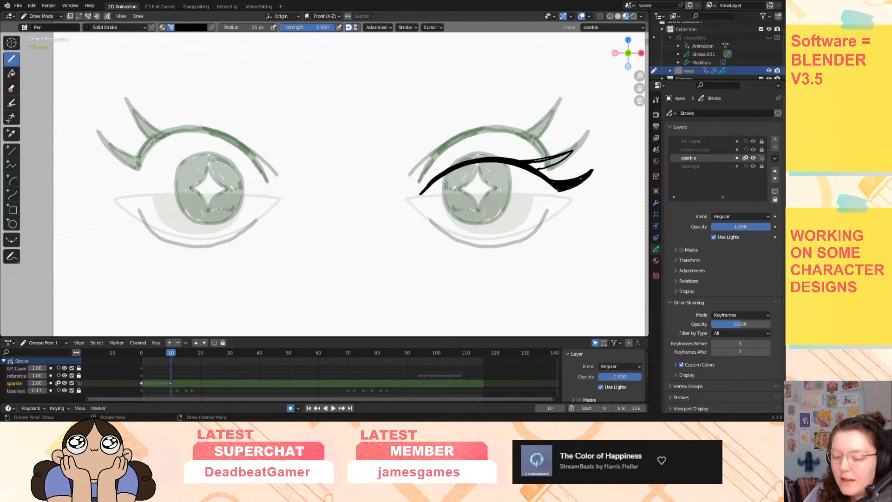
Fill the upper outer lash in solid black and thicken the lid line between the two outer lashes.
{"action": "mouse_move", "coordinate": [534, 163]}
{"action": "left_mouse_down"}
{"action": "mouse_move", "coordinate": [567, 154]}
{"action": "mouse_move", "coordinate": [551, 159]}
{"action": "left_mouse_up"}
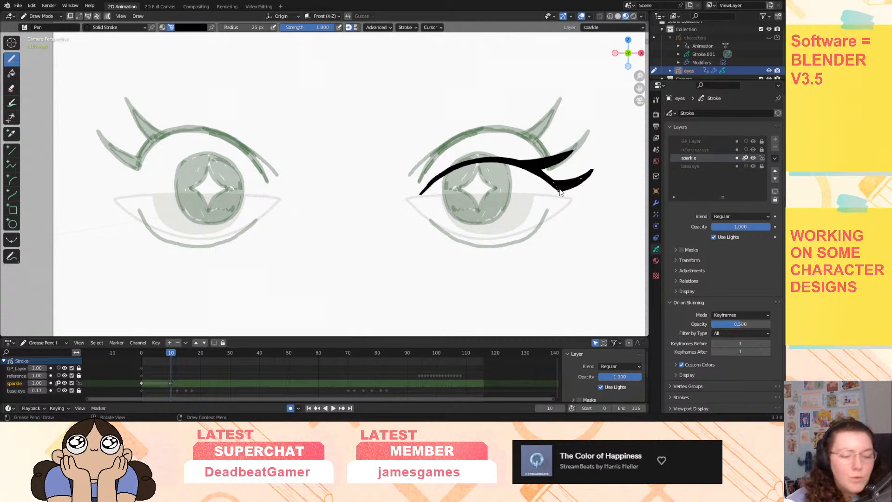
{"action": "key", "text": "ctrl+z"}
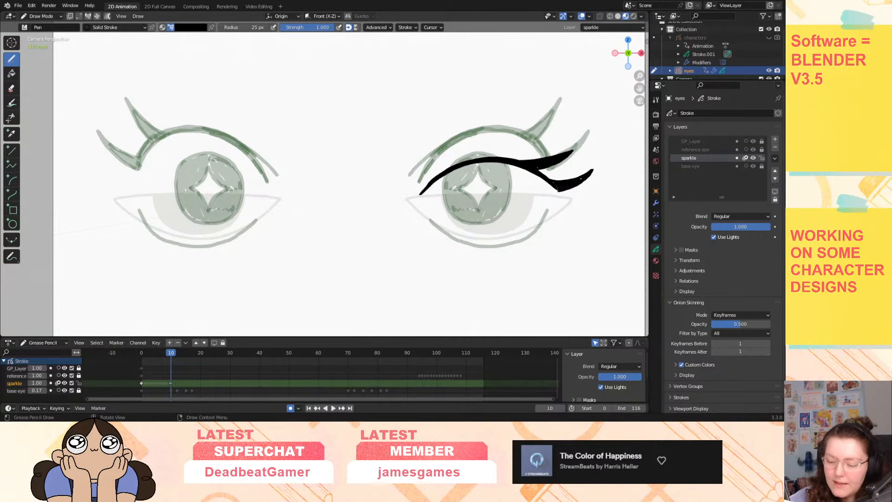
{"action": "left_click_drag", "start_coordinate": [539, 170], "coordinate": [554, 180]}
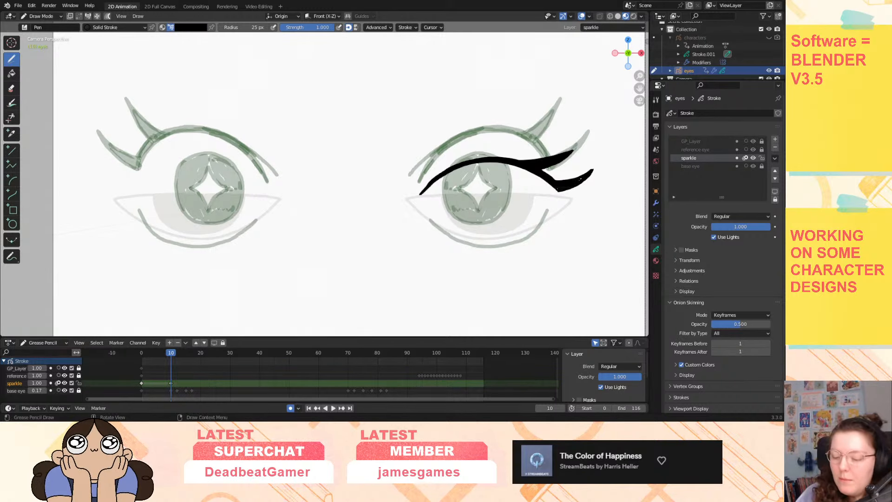
Add a short tapered second lash tip at the right eye's inner corner on frame 10.
{"action": "key", "text": "space"}
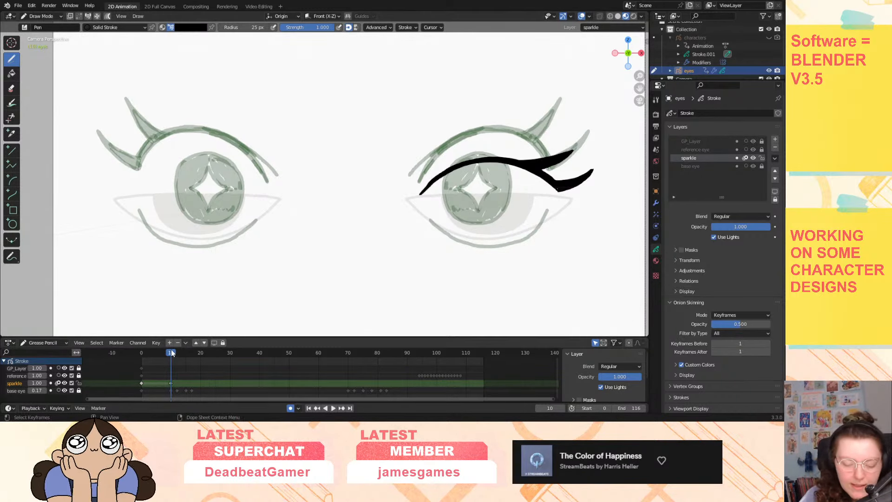
{"action": "left_click_drag", "start_coordinate": [171, 355], "coordinate": [170, 359]}
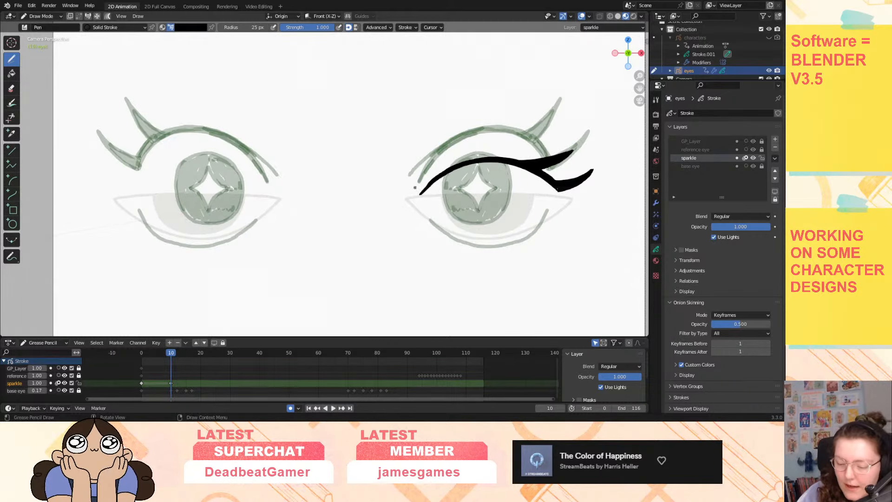
{"action": "left_click_drag", "start_coordinate": [415, 187], "coordinate": [452, 166]}
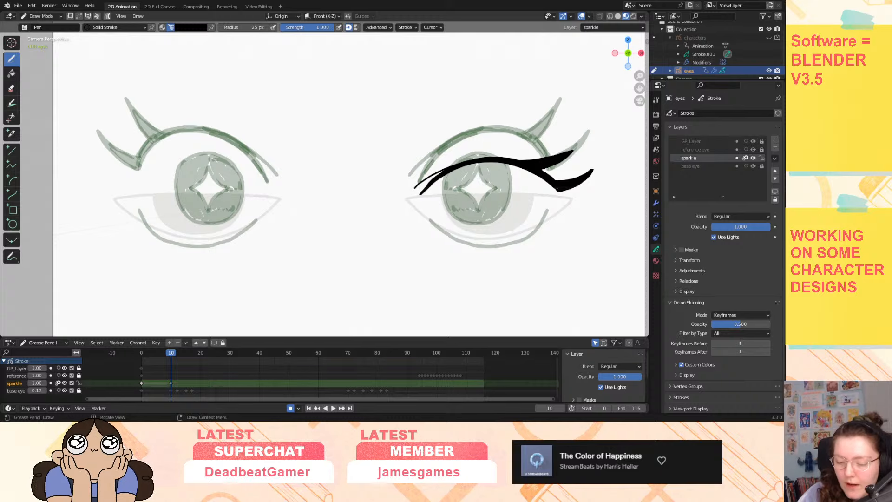
{"action": "left_click_drag", "start_coordinate": [414, 189], "coordinate": [444, 170]}
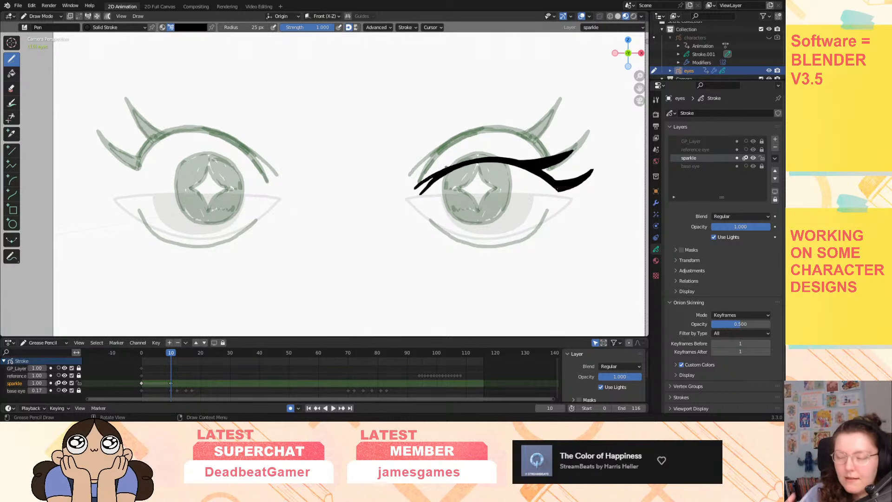
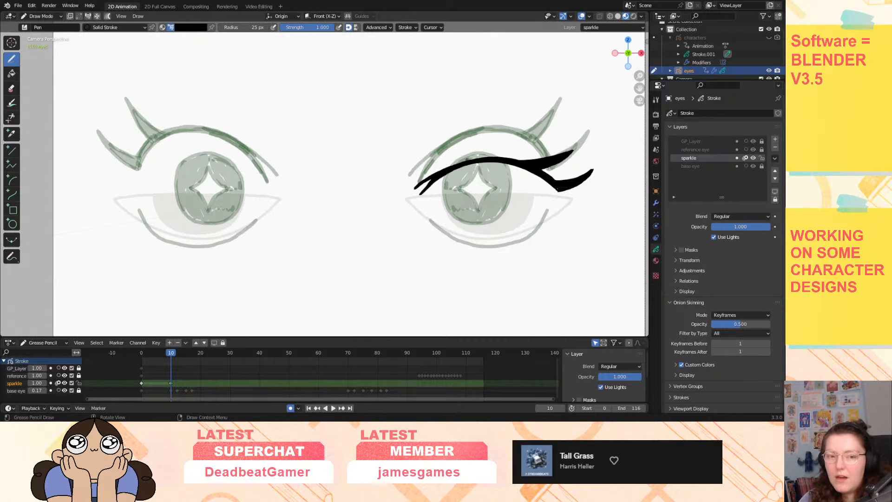
Outline the right eye's iris beneath the lowered lid at frame 10 and check it in playback.
{"action": "key", "text": "space"}
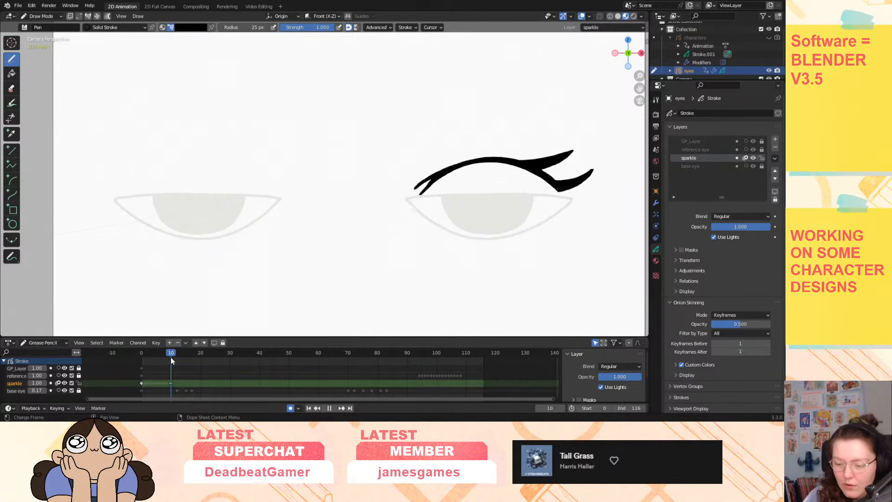
{"action": "key", "text": "space"}
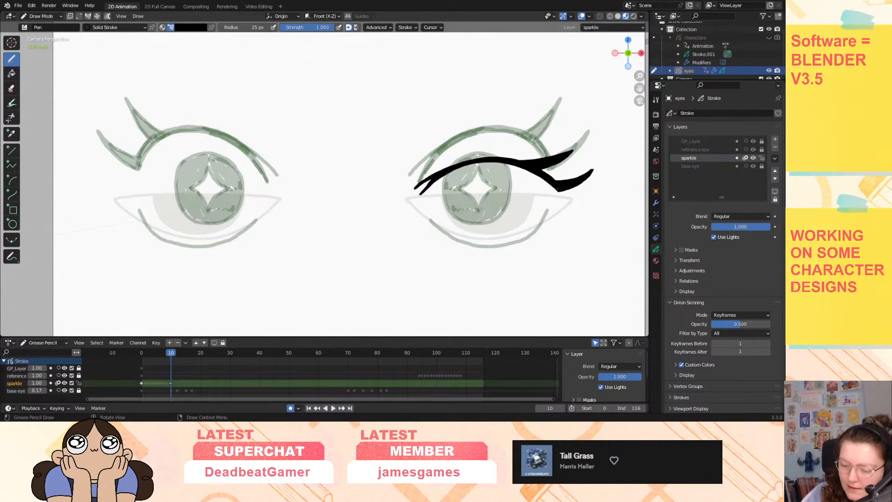
{"action": "mouse_move", "coordinate": [444, 178]}
{"action": "left_mouse_down"}
{"action": "mouse_move", "coordinate": [449, 205]}
{"action": "mouse_move", "coordinate": [472, 220]}
{"action": "mouse_move", "coordinate": [491, 217]}
{"action": "mouse_move", "coordinate": [505, 205]}
{"action": "mouse_move", "coordinate": [509, 166]}
{"action": "left_mouse_up"}
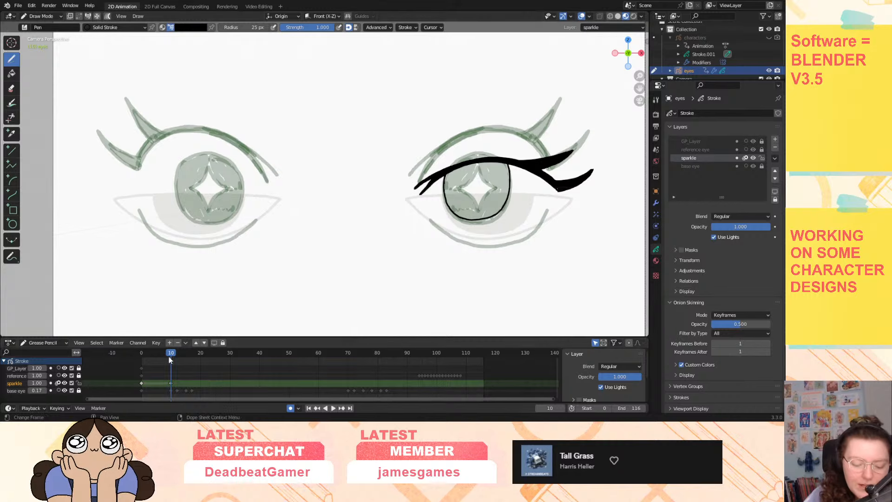
{"action": "key", "text": "space"}
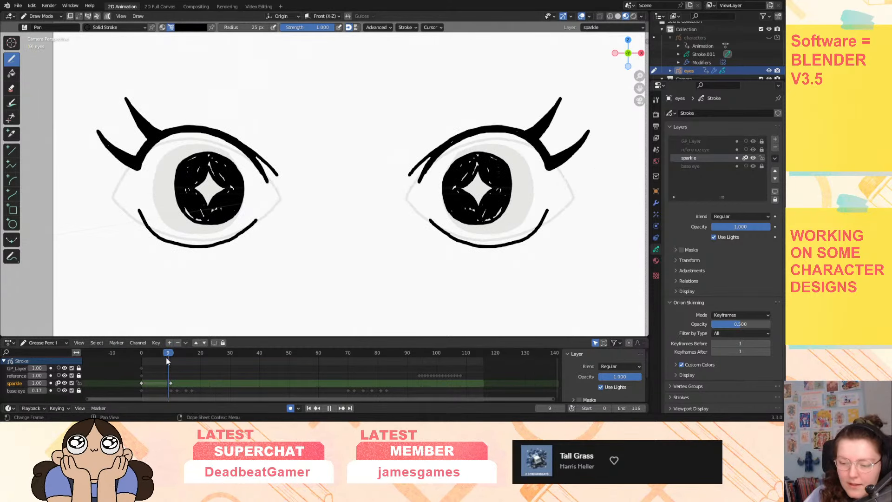
{"action": "key", "text": "space"}
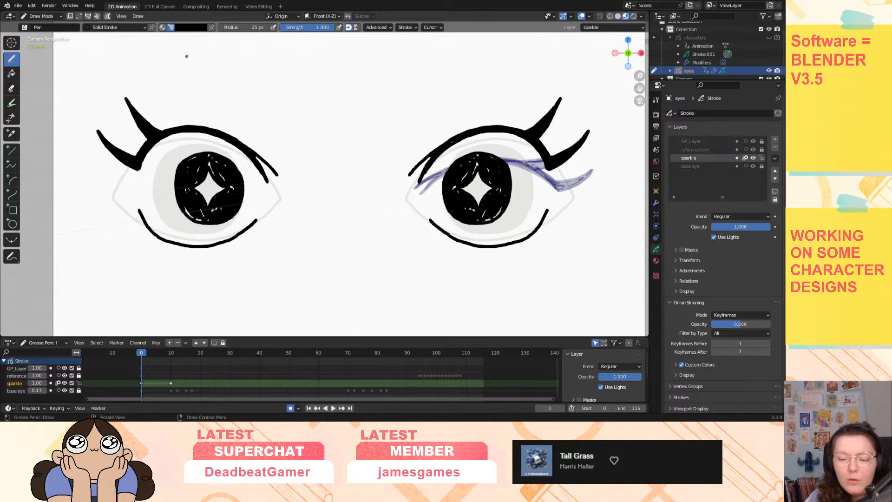
Raise the Pen brush radius to 31 px and scribble test strokes above the right eye at frame 0.
{"action": "left_click", "coordinate": [267, 28]}
{"action": "left_click", "coordinate": [267, 27]}
{"action": "left_click", "coordinate": [267, 28]}
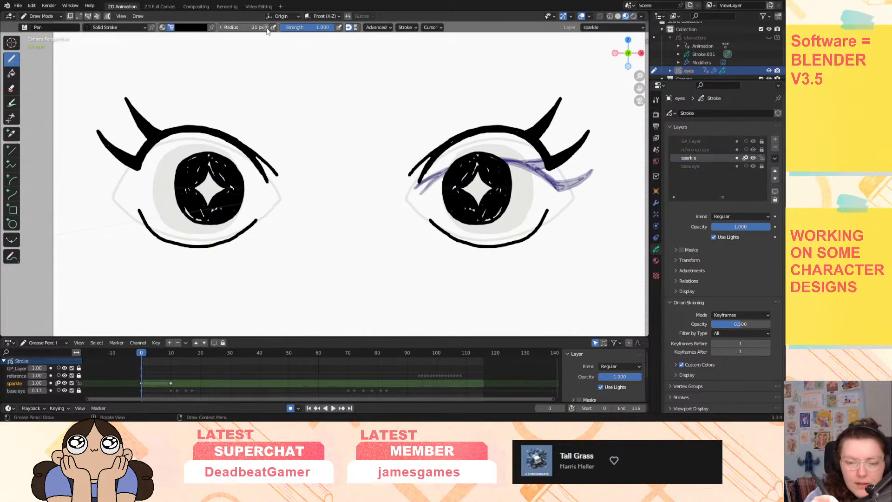
{"action": "left_click", "coordinate": [267, 27]}
{"action": "left_click_drag", "start_coordinate": [388, 96], "coordinate": [451, 97]}
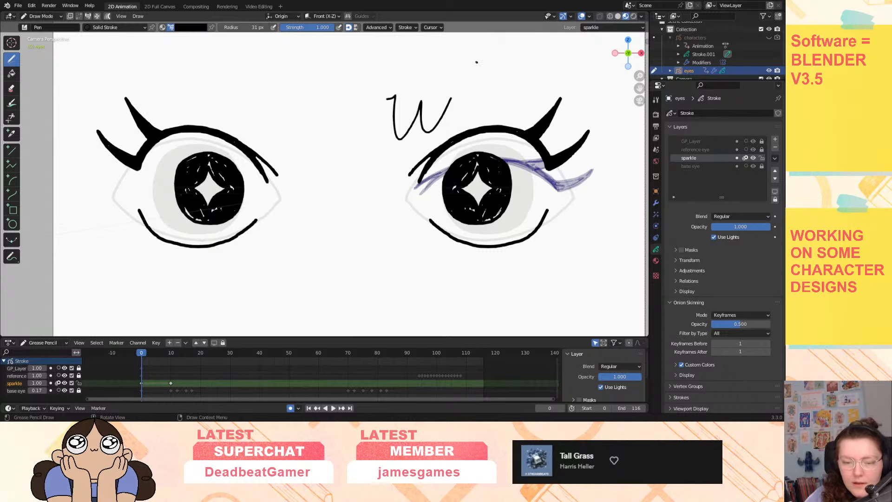
{"action": "left_click_drag", "start_coordinate": [476, 61], "coordinate": [491, 88]}
Raise the Pen brush radius to 36 px and draw a test stroke beside the right eye's inner lid.
{"action": "left_click", "coordinate": [268, 28]}
{"action": "left_click", "coordinate": [269, 28]}
{"action": "left_click", "coordinate": [269, 28]}
{"action": "left_click", "coordinate": [270, 29]}
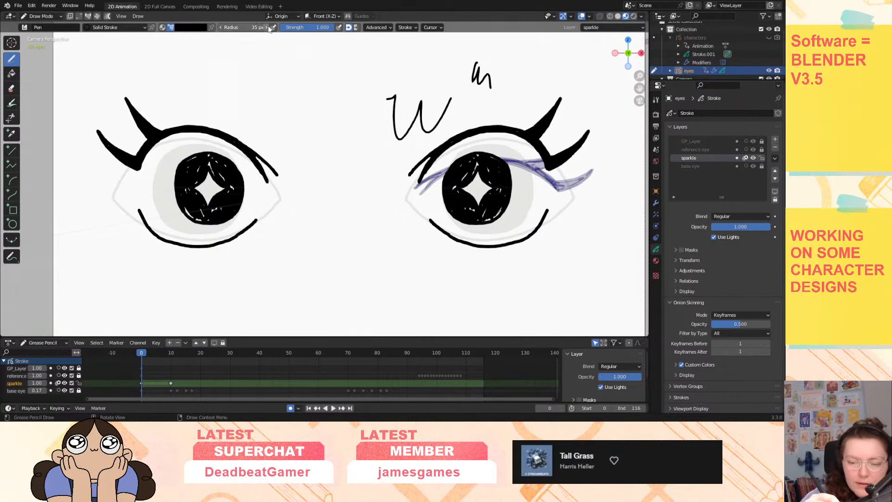
{"action": "left_click", "coordinate": [269, 29]}
{"action": "left_click_drag", "start_coordinate": [405, 173], "coordinate": [436, 141]}
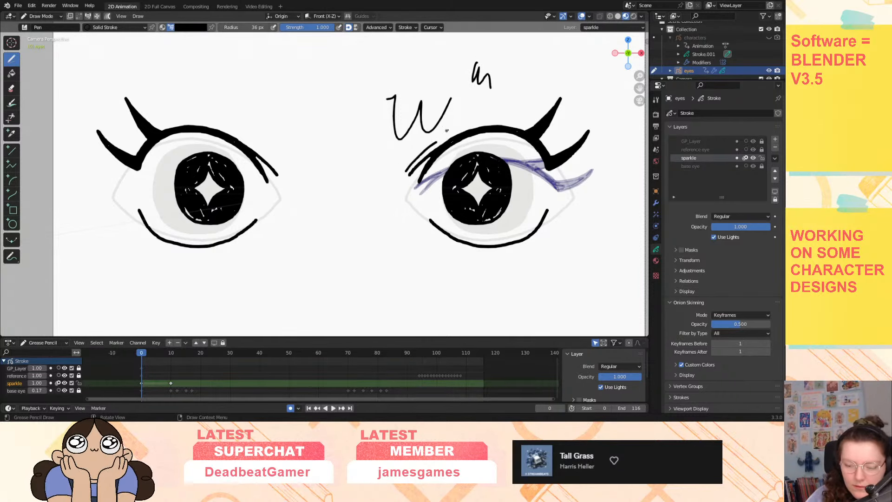
Raise the Pen brush radius to 40 px and draw another test stroke beside the right eye's inner lid.
{"action": "left_click", "coordinate": [267, 27]}
{"action": "left_click", "coordinate": [266, 27]}
{"action": "left_click", "coordinate": [267, 28]}
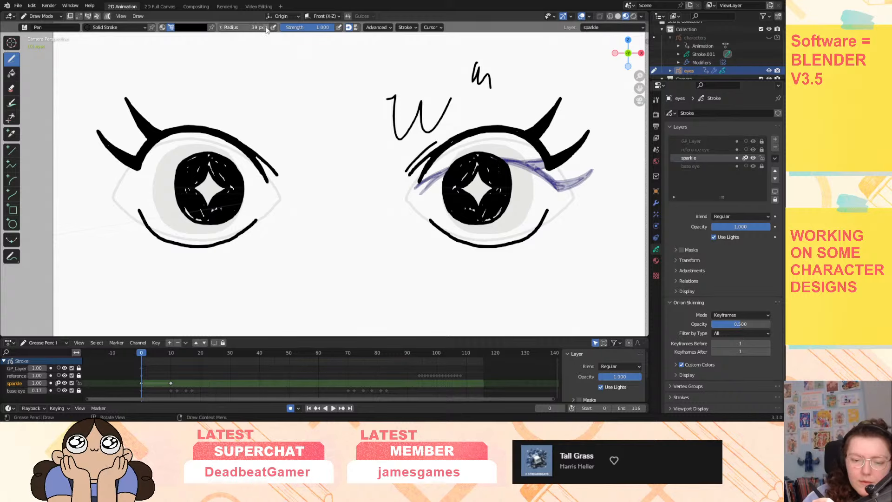
{"action": "left_click", "coordinate": [267, 28]}
{"action": "left_click_drag", "start_coordinate": [398, 163], "coordinate": [436, 134]}
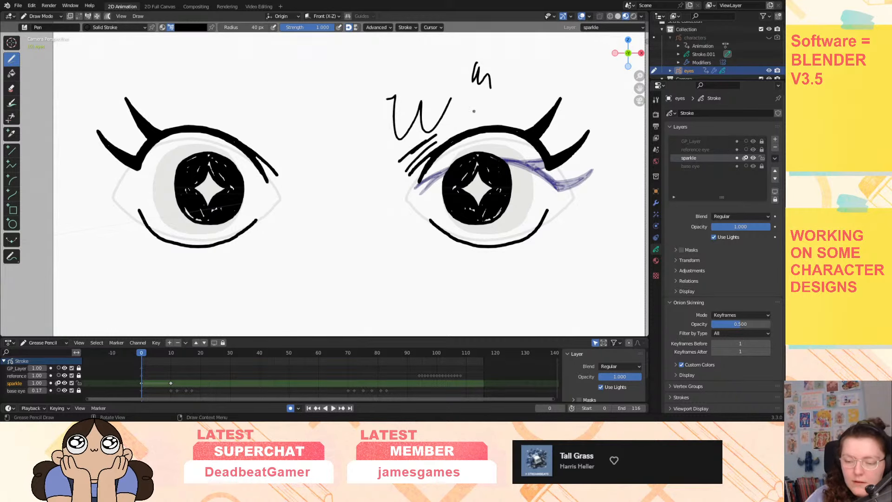
Undo the test strokes beside the right eye's inner lid and erase the scribbles above that eye at frame 0.
{"action": "key", "text": "ctrl+z"}
{"action": "key", "text": "ctrl+z"}
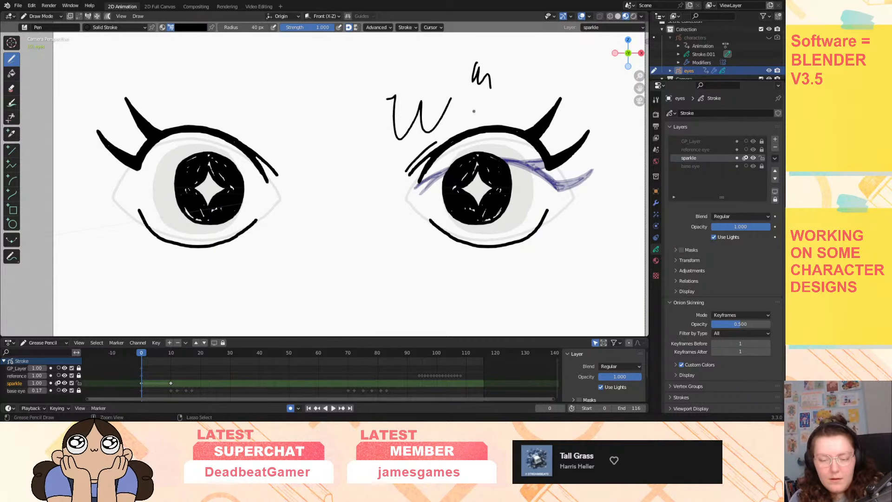
{"action": "key", "text": "ctrl+z"}
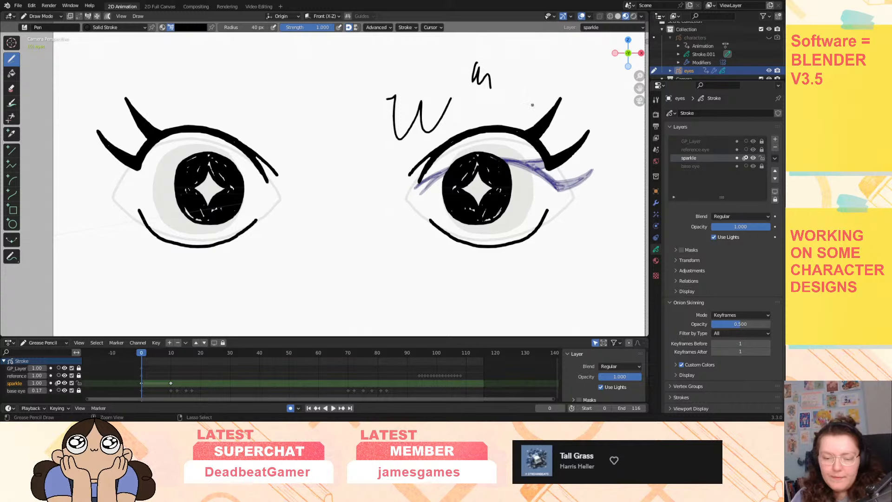
{"action": "key", "text": "e"}
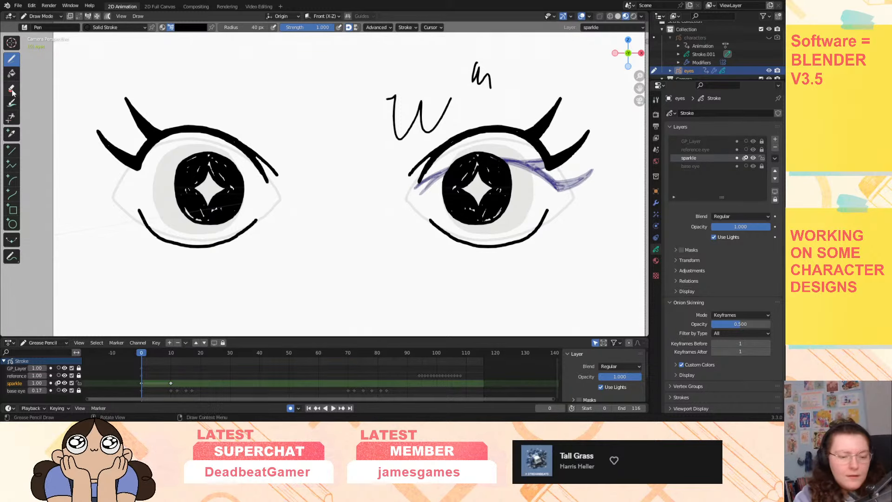
{"action": "mouse_move", "coordinate": [452, 99]}
{"action": "left_mouse_down"}
{"action": "mouse_move", "coordinate": [416, 138]}
{"action": "mouse_move", "coordinate": [397, 137]}
{"action": "mouse_move", "coordinate": [391, 104]}
{"action": "mouse_move", "coordinate": [478, 65]}
{"action": "mouse_move", "coordinate": [504, 81]}
{"action": "left_mouse_up"}
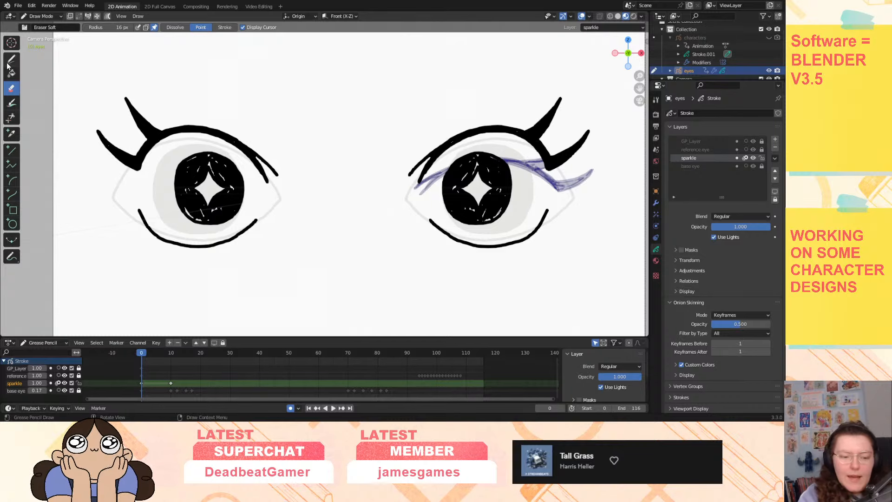
{"action": "left_click", "coordinate": [11, 59]}
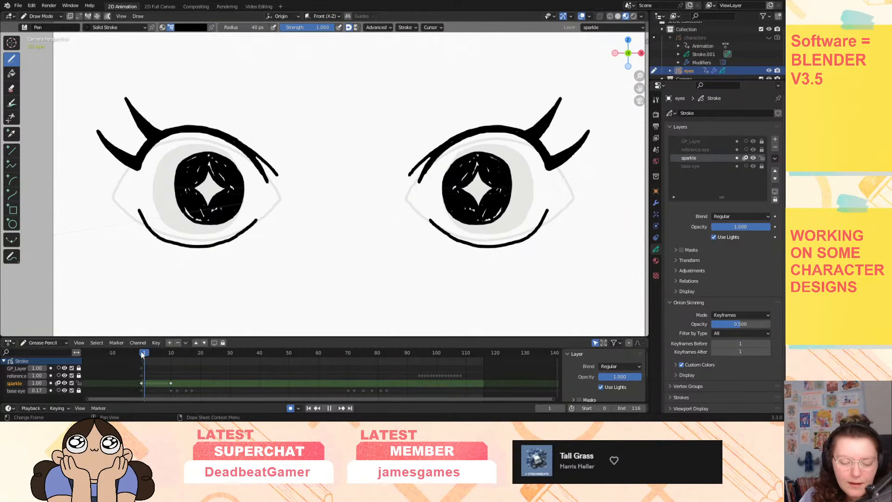
Retrace the right eye's iris outline beneath the lowered lid at frame 10 with the 40 px Pen brush.
{"action": "left_click_drag", "start_coordinate": [148, 355], "coordinate": [142, 355]}
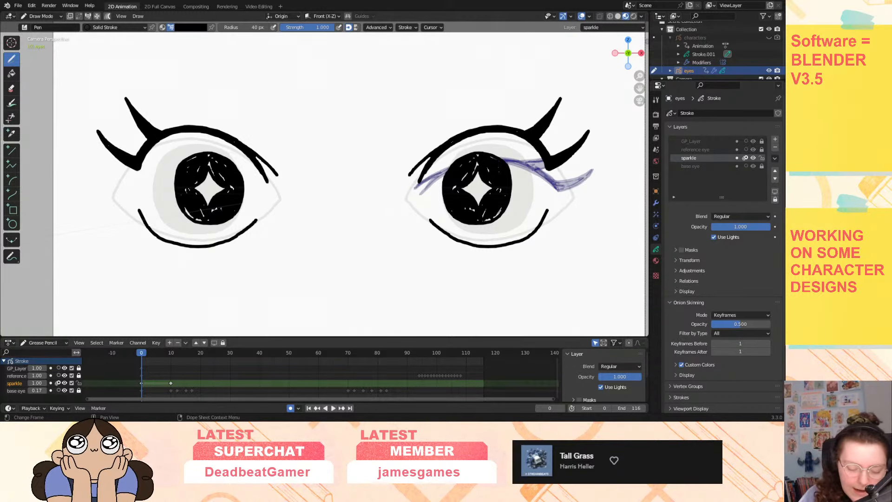
{"action": "left_click_drag", "start_coordinate": [142, 355], "coordinate": [171, 355]}
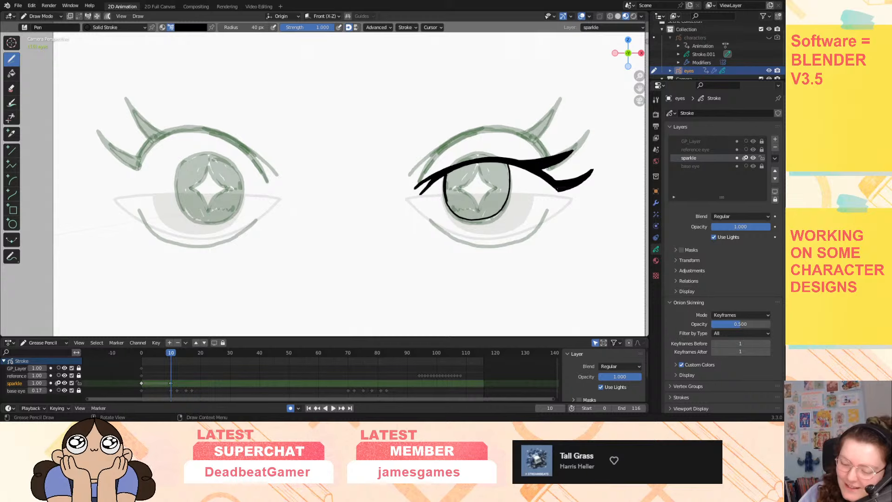
{"action": "mouse_move", "coordinate": [463, 218]}
{"action": "left_mouse_down"}
{"action": "mouse_move", "coordinate": [499, 212]}
{"action": "mouse_move", "coordinate": [509, 163]}
{"action": "left_mouse_up"}
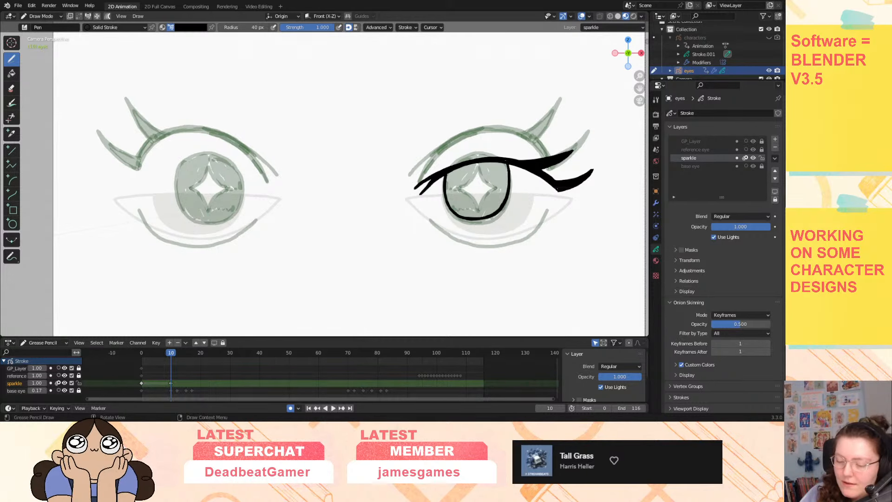
{"action": "left_click_drag", "start_coordinate": [172, 354], "coordinate": [171, 354]}
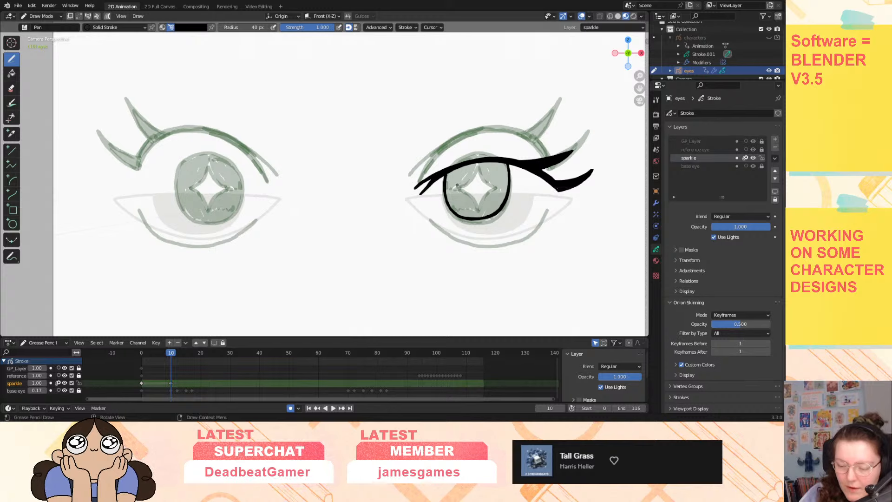
Outline a four-pointed sparkle inside the right eye's iris at frame 10 and check it in playback.
{"action": "mouse_move", "coordinate": [458, 185]}
{"action": "left_mouse_down"}
{"action": "mouse_move", "coordinate": [478, 160]}
{"action": "mouse_move", "coordinate": [496, 184]}
{"action": "mouse_move", "coordinate": [479, 203]}
{"action": "mouse_move", "coordinate": [453, 184]}
{"action": "left_mouse_up"}
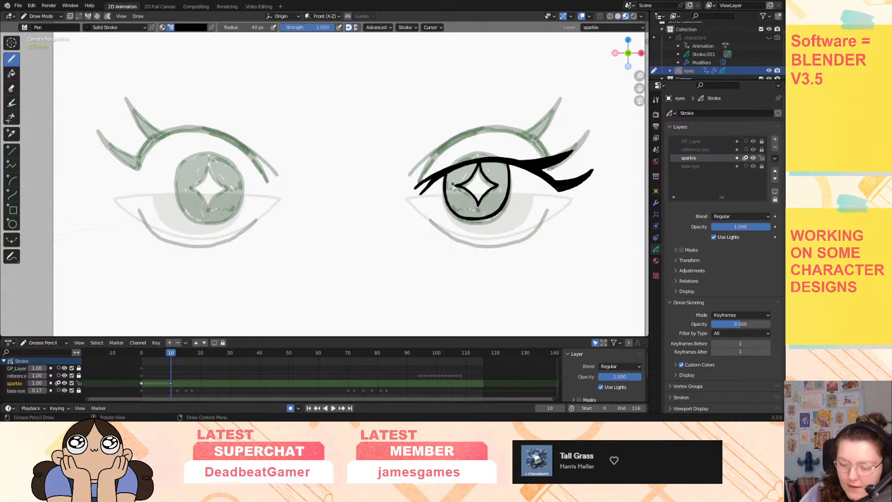
{"action": "key", "text": "space"}
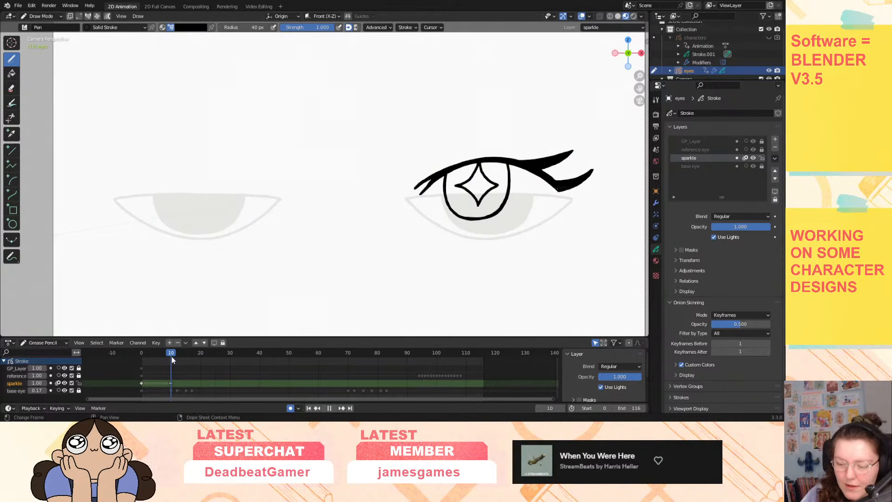
{"action": "key", "text": "Escape"}
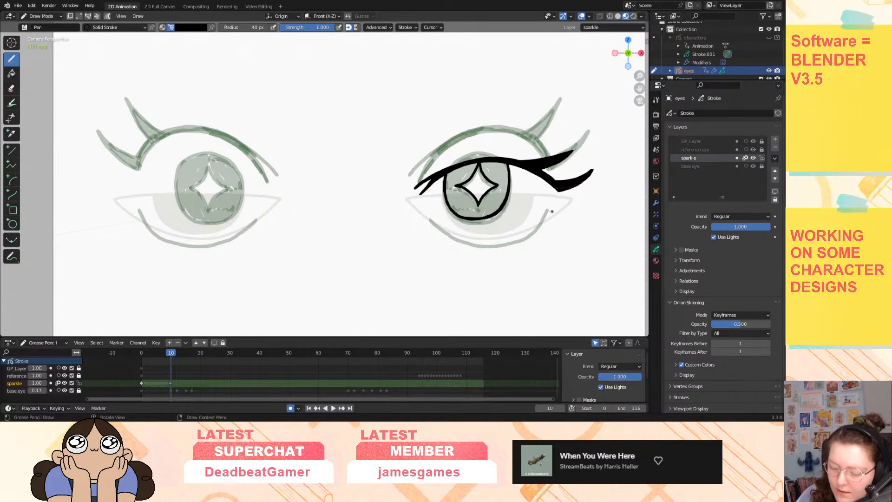
Draw the right eye's lower lid line at frame 10, undoing and redrawing the first stroke.
{"action": "mouse_move", "coordinate": [552, 211]}
{"action": "left_mouse_down"}
{"action": "mouse_move", "coordinate": [529, 234]}
{"action": "mouse_move", "coordinate": [490, 245]}
{"action": "mouse_move", "coordinate": [448, 233]}
{"action": "mouse_move", "coordinate": [429, 213]}
{"action": "left_mouse_up"}
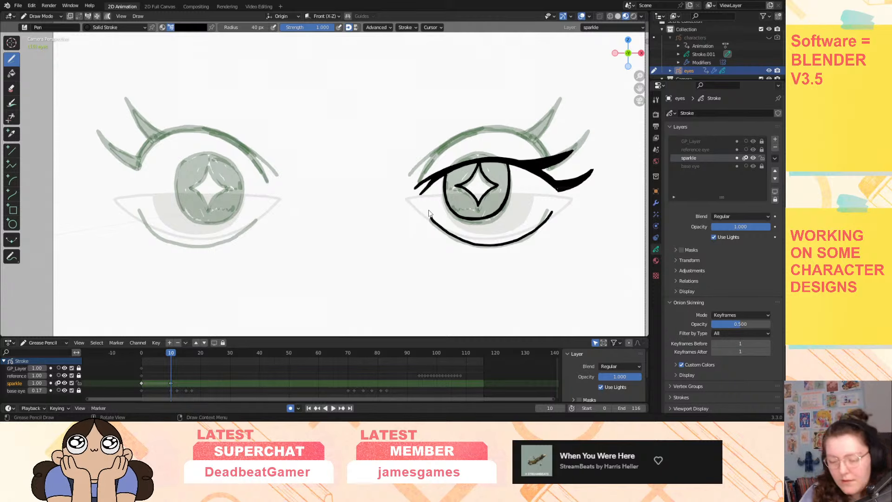
{"action": "key", "text": "ctrl+z"}
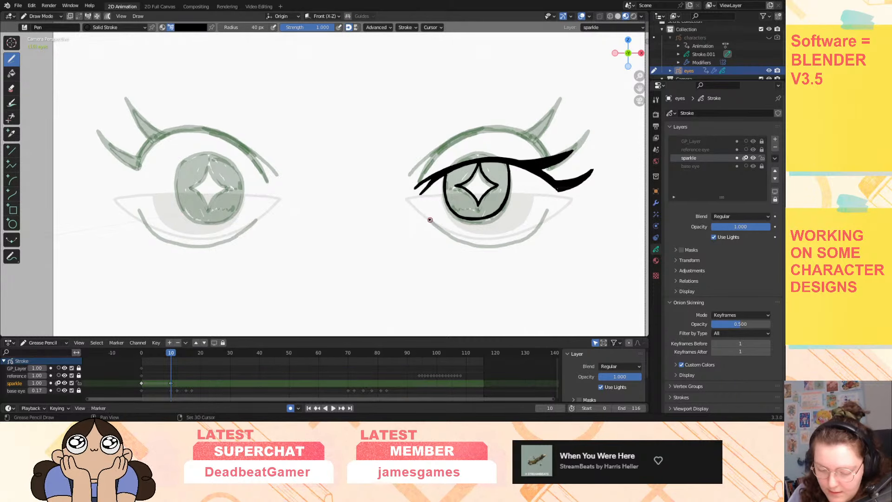
{"action": "mouse_move", "coordinate": [437, 225]}
{"action": "left_mouse_down"}
{"action": "mouse_move", "coordinate": [467, 243]}
{"action": "mouse_move", "coordinate": [508, 246]}
{"action": "mouse_move", "coordinate": [553, 213]}
{"action": "left_mouse_up"}
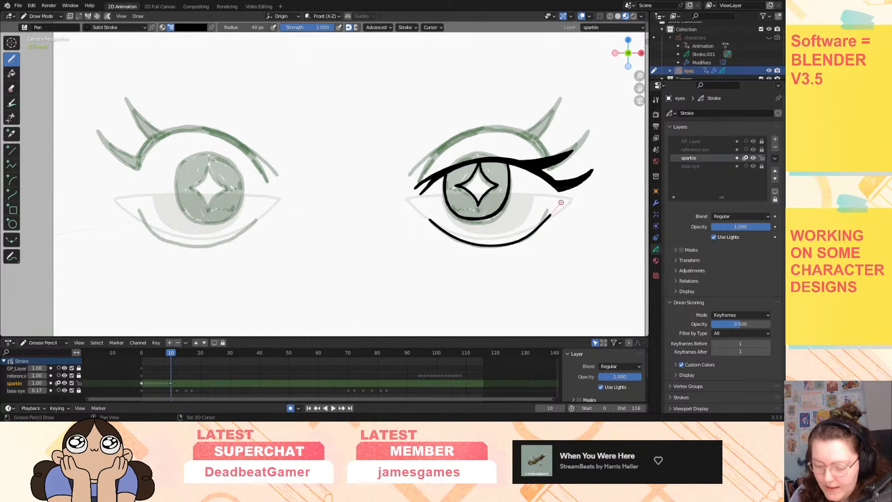
{"action": "left_click_drag", "start_coordinate": [171, 354], "coordinate": [171, 354]}
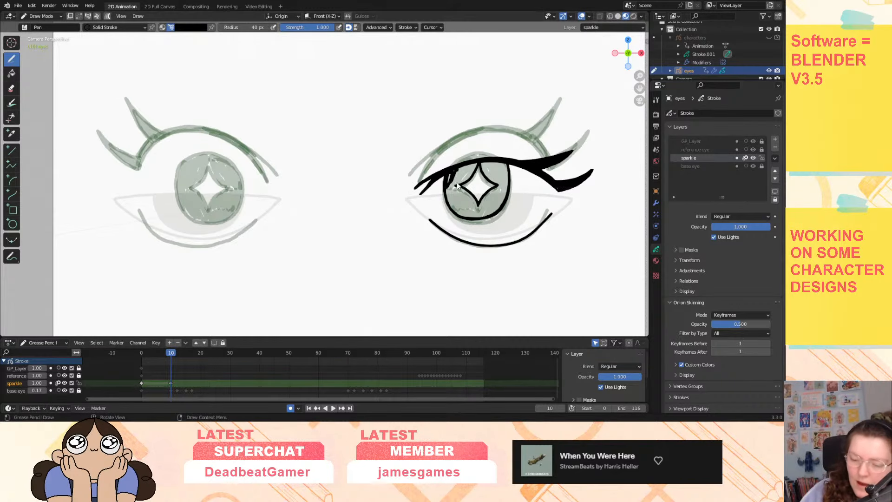
Review the Pen brush's stroke settings and fill the right eye's iris around the sparkle with black strokes at frame 10.
{"action": "left_click", "coordinate": [408, 28]}
{"action": "left_click", "coordinate": [412, 29]}
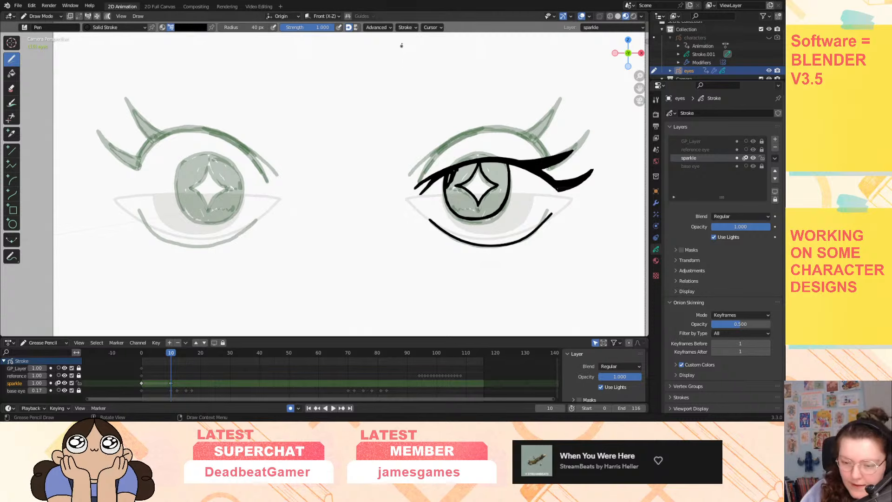
{"action": "left_click", "coordinate": [406, 28]}
{"action": "left_click_drag", "start_coordinate": [434, 233], "coordinate": [405, 233]}
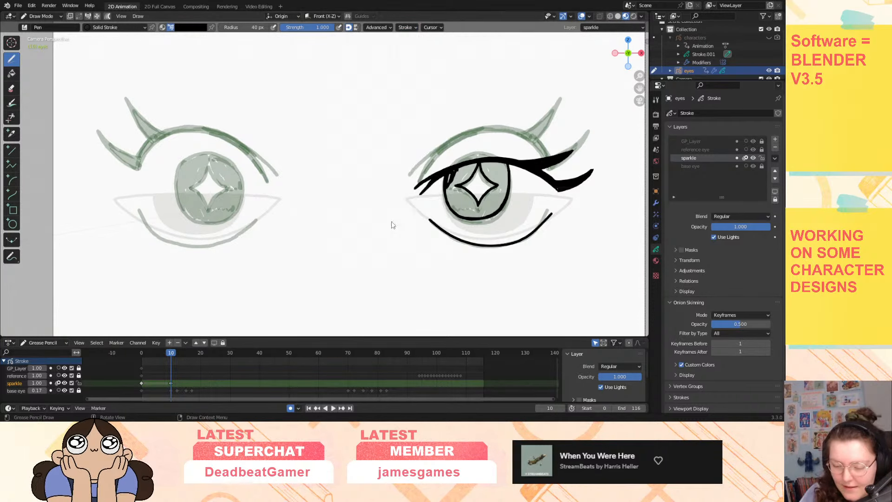
{"action": "mouse_move", "coordinate": [493, 198]}
{"action": "left_mouse_down"}
{"action": "mouse_move", "coordinate": [482, 211]}
{"action": "mouse_move", "coordinate": [491, 214]}
{"action": "mouse_move", "coordinate": [483, 207]}
{"action": "mouse_move", "coordinate": [491, 200]}
{"action": "mouse_move", "coordinate": [499, 209]}
{"action": "left_mouse_up"}
{"action": "mouse_move", "coordinate": [508, 164]}
{"action": "left_mouse_down"}
{"action": "mouse_move", "coordinate": [504, 183]}
{"action": "mouse_move", "coordinate": [487, 181]}
{"action": "mouse_move", "coordinate": [485, 168]}
{"action": "mouse_move", "coordinate": [494, 183]}
{"action": "mouse_move", "coordinate": [497, 170]}
{"action": "mouse_move", "coordinate": [509, 194]}
{"action": "mouse_move", "coordinate": [482, 201]}
{"action": "mouse_move", "coordinate": [473, 217]}
{"action": "left_mouse_up"}
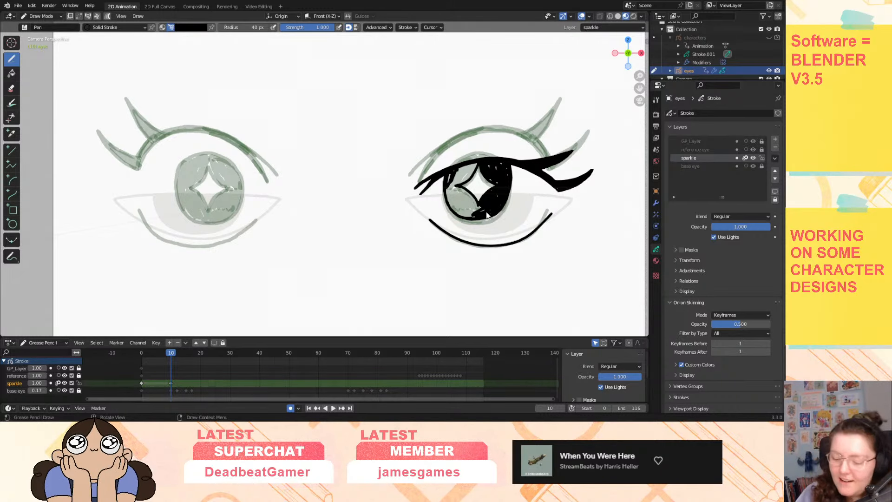
{"action": "mouse_move", "coordinate": [471, 164]}
{"action": "left_mouse_down"}
{"action": "mouse_move", "coordinate": [455, 181]}
{"action": "mouse_move", "coordinate": [464, 182]}
{"action": "mouse_move", "coordinate": [446, 189]}
{"action": "left_mouse_up"}
{"action": "mouse_move", "coordinate": [457, 178]}
{"action": "left_mouse_down"}
{"action": "mouse_move", "coordinate": [450, 188]}
{"action": "mouse_move", "coordinate": [461, 210]}
{"action": "left_mouse_up"}
{"action": "mouse_move", "coordinate": [456, 188]}
{"action": "left_mouse_down"}
{"action": "mouse_move", "coordinate": [477, 211]}
{"action": "mouse_move", "coordinate": [458, 214]}
{"action": "mouse_move", "coordinate": [466, 218]}
{"action": "left_mouse_up"}
{"action": "left_click_drag", "start_coordinate": [474, 202], "coordinate": [468, 212]}
{"action": "left_click_drag", "start_coordinate": [478, 194], "coordinate": [473, 212]}
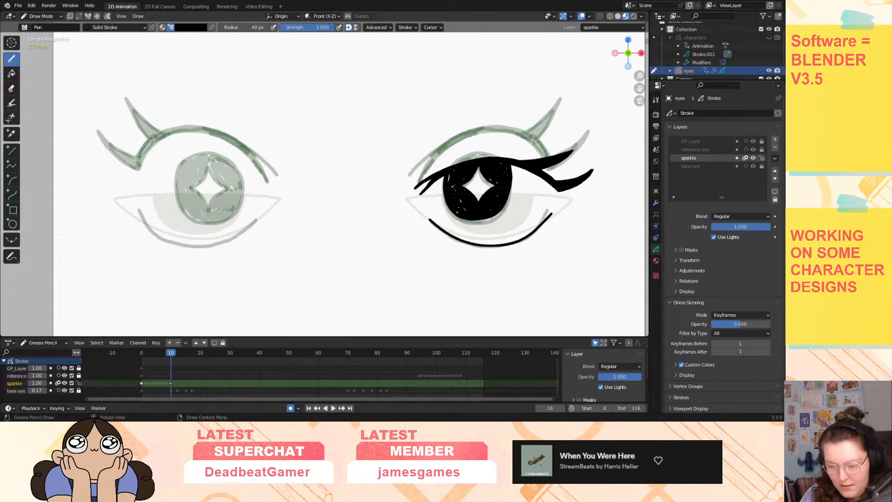
In Sculpt Mode, raise the Push brush radius to 211 px and push the right eye's outer lashes upward at frame 10.
{"action": "left_click", "coordinate": [40, 16]}
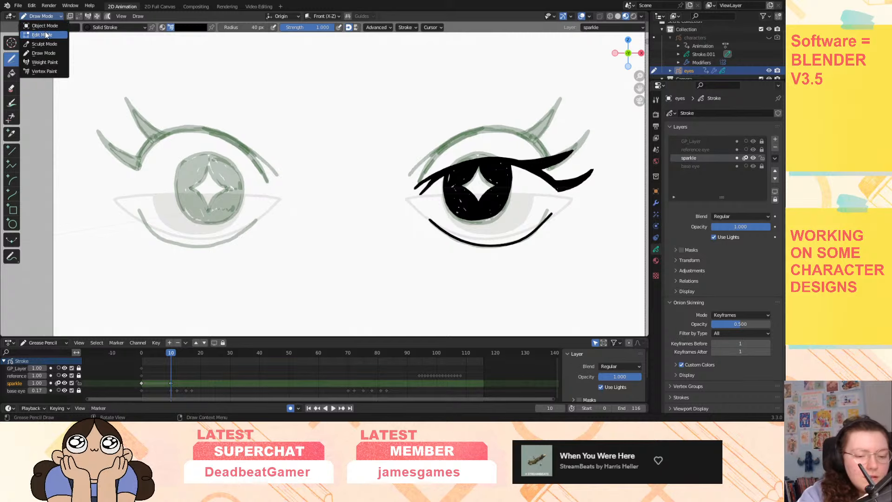
{"action": "left_click", "coordinate": [45, 43]}
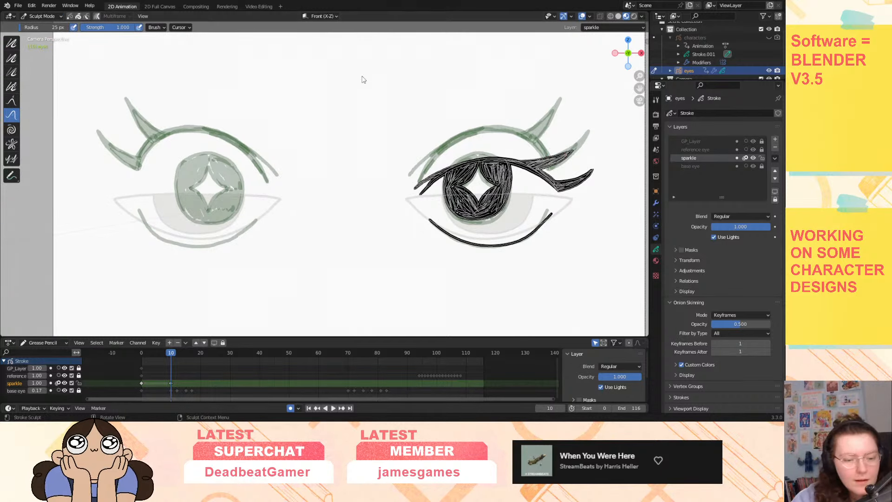
{"action": "left_click_drag", "start_coordinate": [47, 28], "coordinate": [100, 28]}
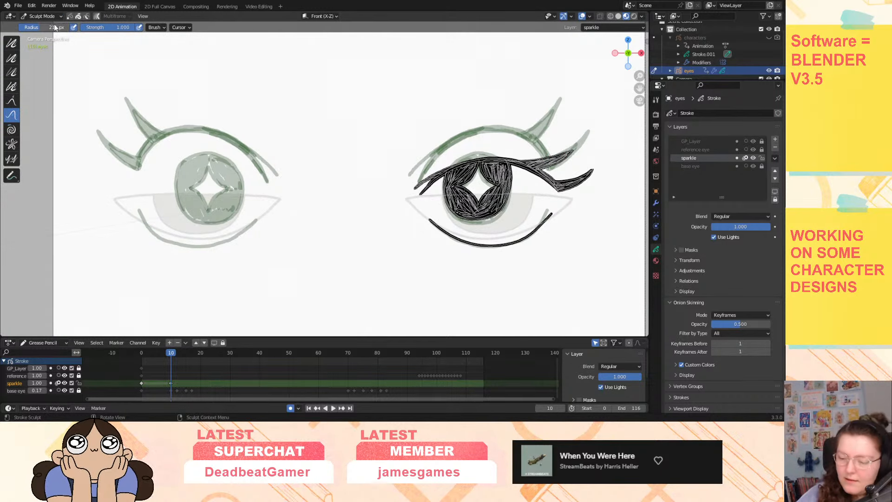
{"action": "mouse_move", "coordinate": [569, 149]}
{"action": "left_mouse_down"}
{"action": "mouse_move", "coordinate": [582, 123]}
{"action": "mouse_move", "coordinate": [577, 109]}
{"action": "left_mouse_up"}
{"action": "mouse_move", "coordinate": [170, 354]}
{"action": "left_mouse_down"}
{"action": "mouse_move", "coordinate": [163, 354]}
{"action": "mouse_move", "coordinate": [170, 358]}
{"action": "left_mouse_up"}
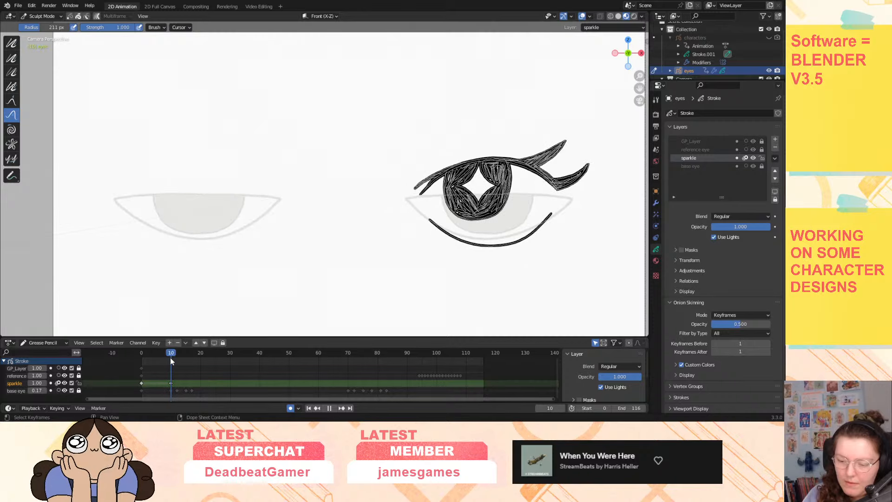
Return to Draw Mode, thicken the right eye's upper lid line at frame 10 and check it in playback.
{"action": "left_click", "coordinate": [43, 15]}
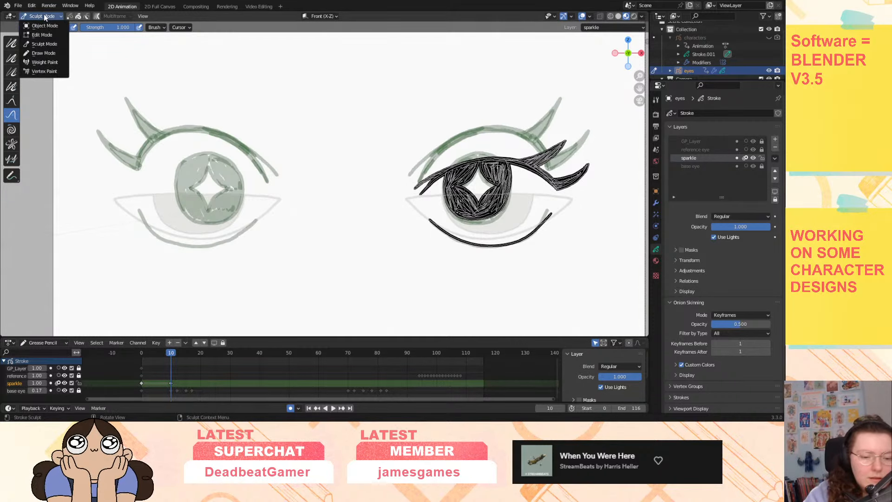
{"action": "left_click", "coordinate": [44, 53]}
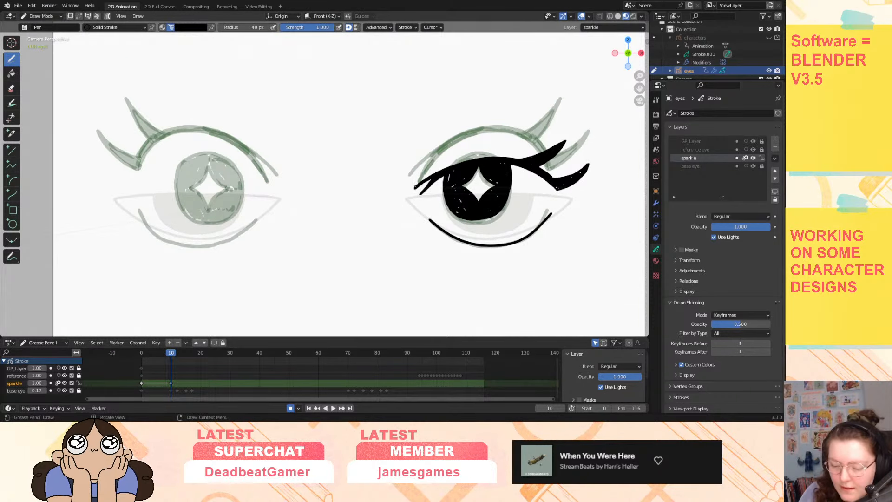
{"action": "mouse_move", "coordinate": [415, 184]}
{"action": "left_mouse_down"}
{"action": "mouse_move", "coordinate": [495, 156]}
{"action": "mouse_move", "coordinate": [540, 167]}
{"action": "left_mouse_up"}
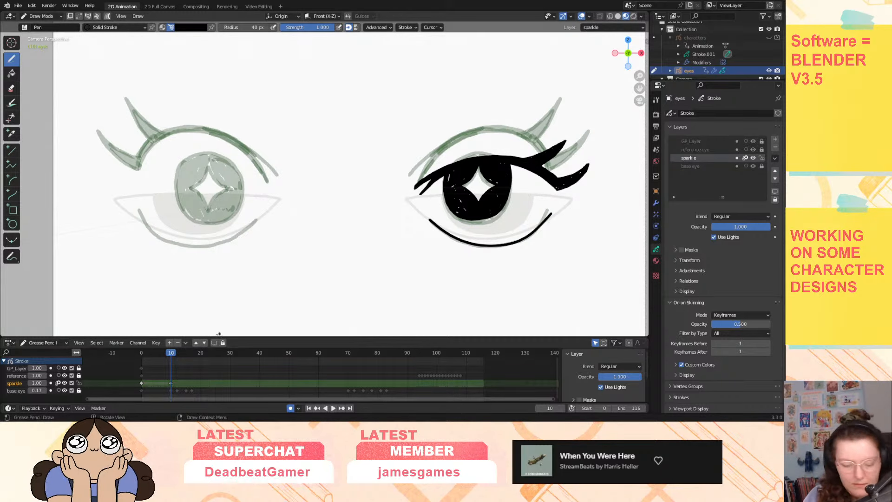
{"action": "key", "text": "space"}
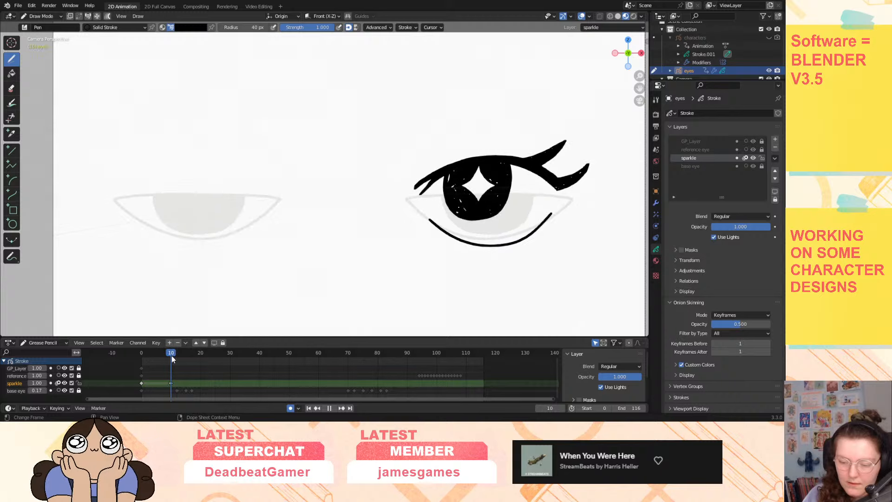
{"action": "left_click_drag", "start_coordinate": [171, 356], "coordinate": [172, 358]}
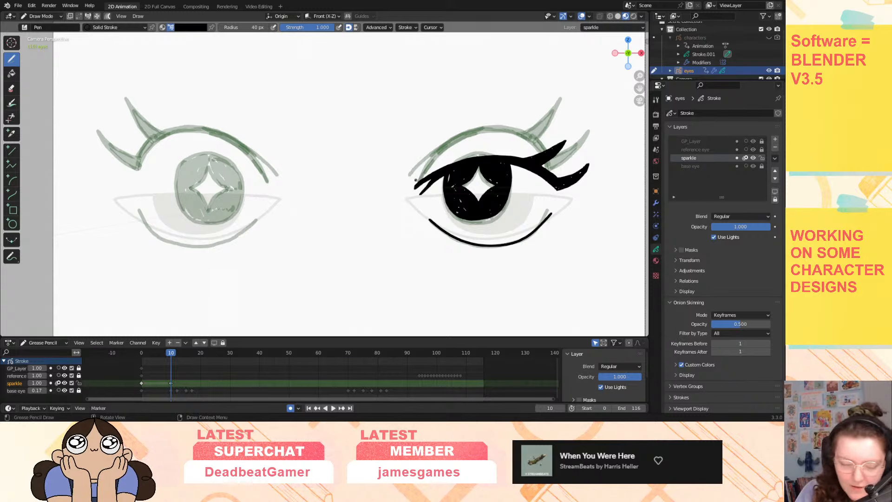
Erase and redraw the inner tip of the right eye's upper lid at frame 10 and check it in playback.
{"action": "left_click_drag", "start_coordinate": [408, 193], "coordinate": [435, 167]}
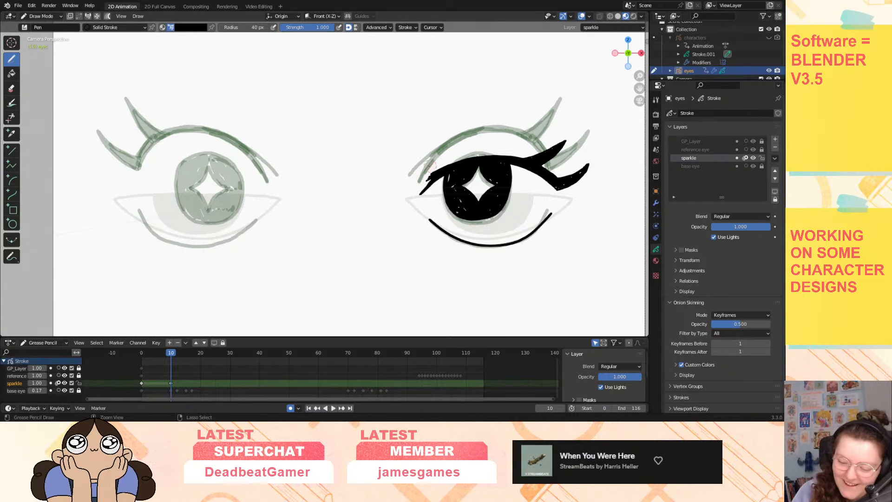
{"action": "left_click_drag", "start_coordinate": [171, 353], "coordinate": [171, 353]}
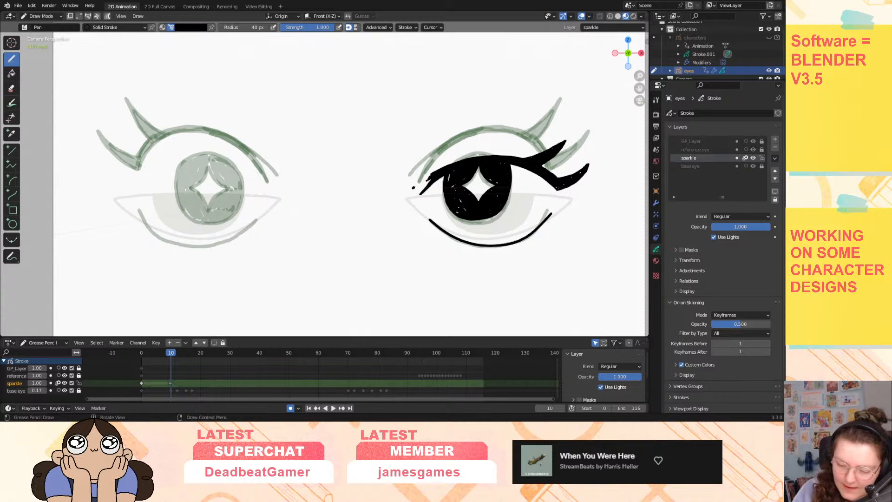
{"action": "mouse_move", "coordinate": [413, 188]}
{"action": "left_mouse_down"}
{"action": "mouse_move", "coordinate": [456, 158]}
{"action": "mouse_move", "coordinate": [415, 186]}
{"action": "mouse_move", "coordinate": [435, 175]}
{"action": "left_mouse_up"}
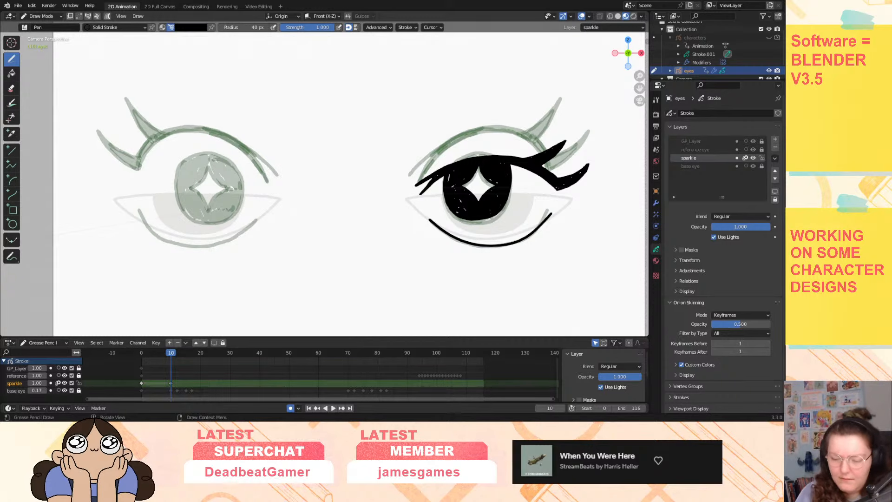
{"action": "key", "text": "space"}
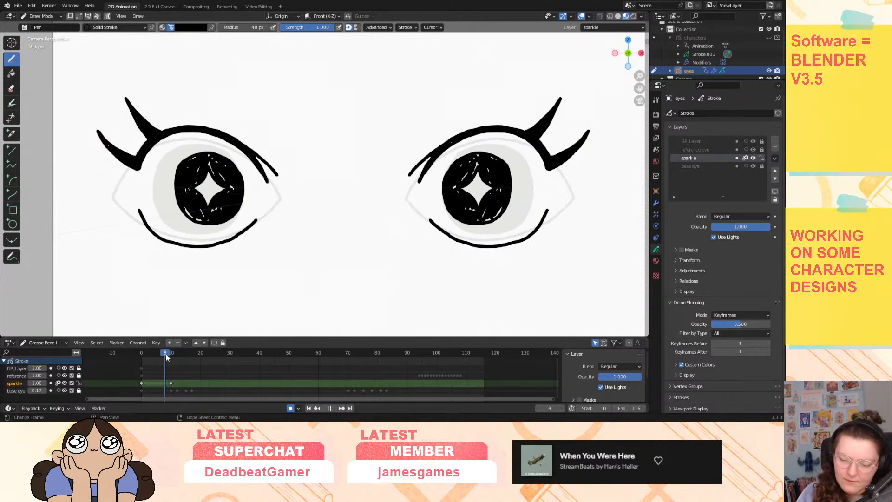
{"action": "left_click_drag", "start_coordinate": [171, 355], "coordinate": [171, 355]}
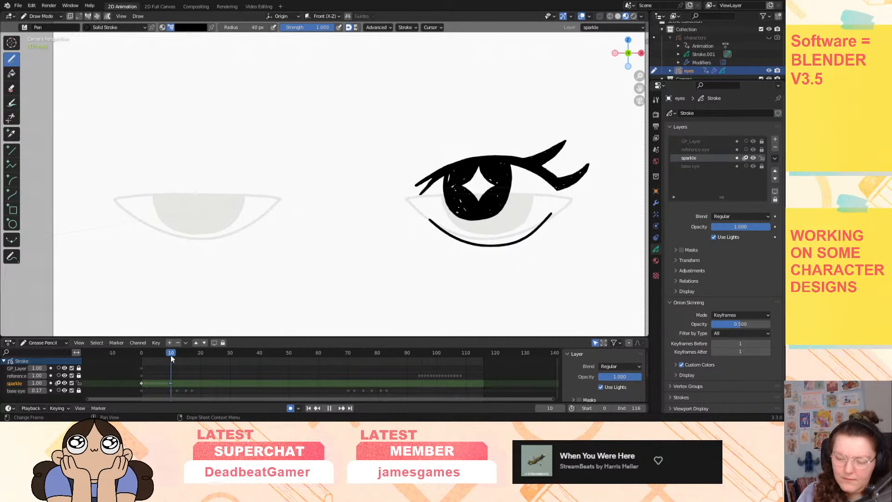
Stop playback at frame 10 and erase the right eye's lower lid line.
{"action": "key", "text": "space"}
{"action": "mouse_move", "coordinate": [525, 239]}
{"action": "left_mouse_down", "text": "ctrl"}
{"action": "mouse_move", "coordinate": [460, 244]}
{"action": "mouse_move", "coordinate": [426, 217]}
{"action": "left_mouse_up", "text": "ctrl"}
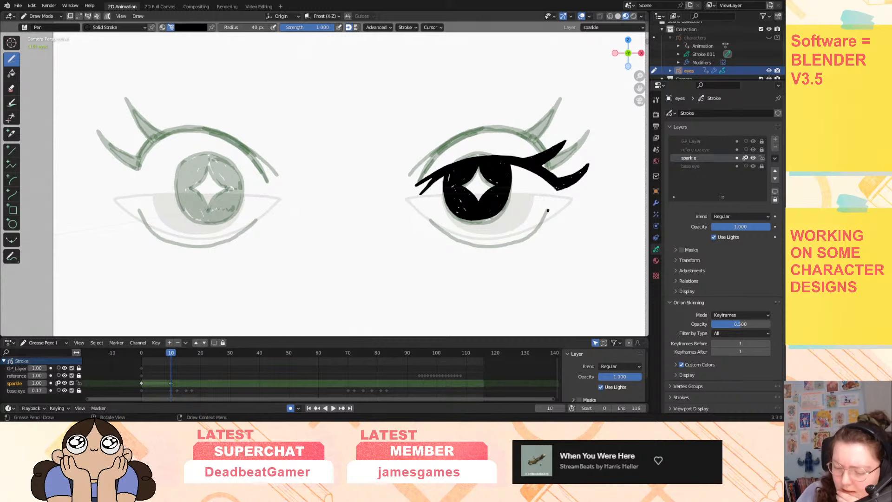
Redraw the right eye's lower lid line at frame 10 as one curve, redo its inner end, and check it in playback.
{"action": "mouse_move", "coordinate": [548, 211]}
{"action": "left_mouse_down"}
{"action": "mouse_move", "coordinate": [521, 240]}
{"action": "mouse_move", "coordinate": [485, 247]}
{"action": "mouse_move", "coordinate": [444, 235]}
{"action": "mouse_move", "coordinate": [428, 219]}
{"action": "left_mouse_up"}
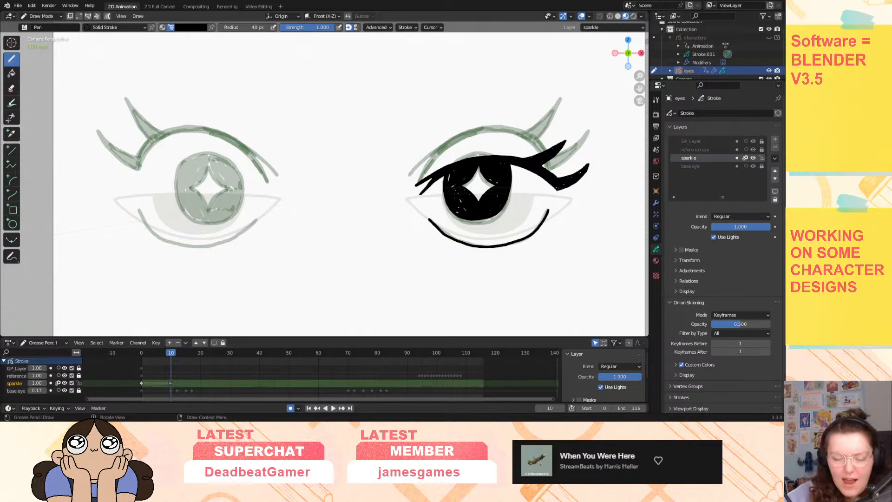
{"action": "key", "text": "ctrl+z"}
{"action": "key", "text": "ctrl+z"}
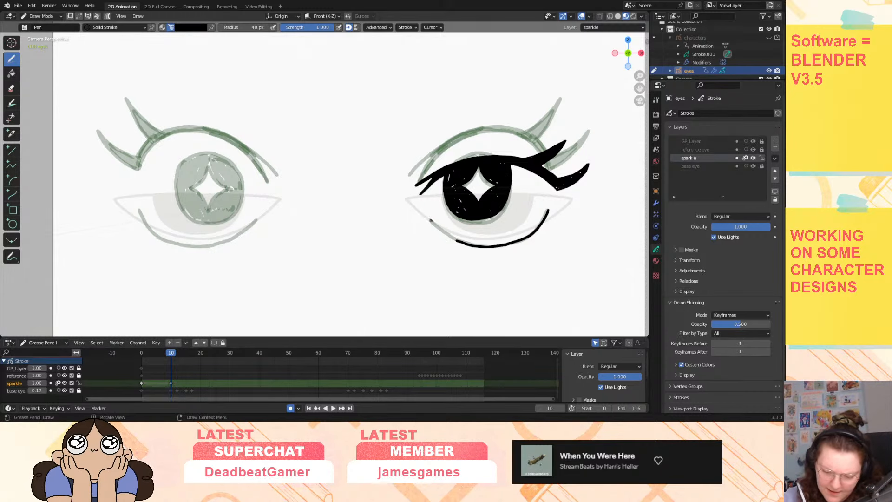
{"action": "left_click_drag", "start_coordinate": [431, 220], "coordinate": [457, 240]}
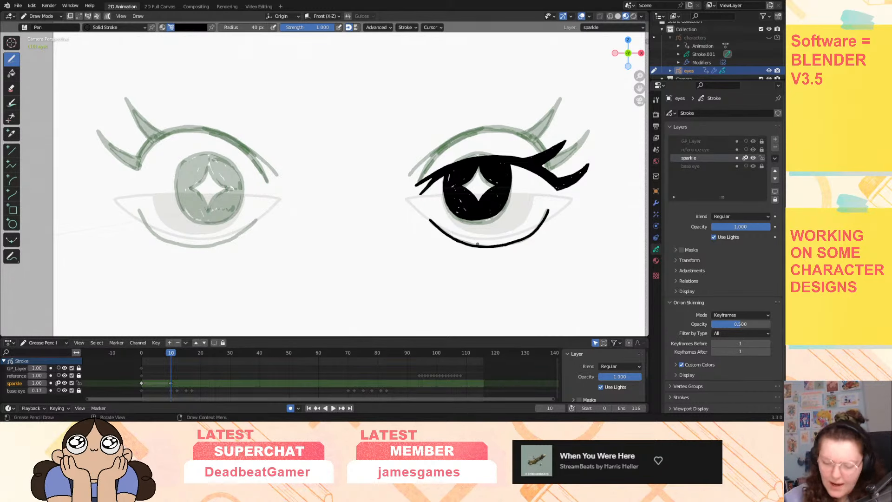
{"action": "key", "text": "space"}
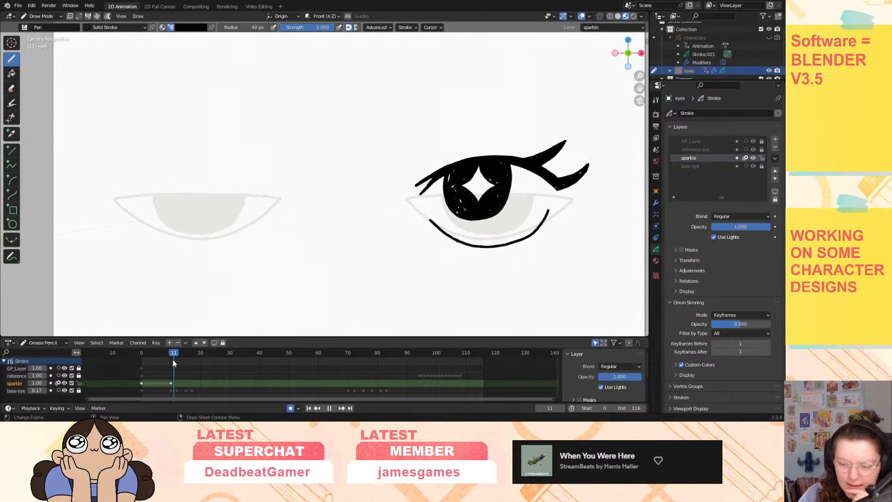
At frame 12, draw the right eye's closed lid as a downward curve with a forked inner tip and a second inner contour.
{"action": "key", "text": "space"}
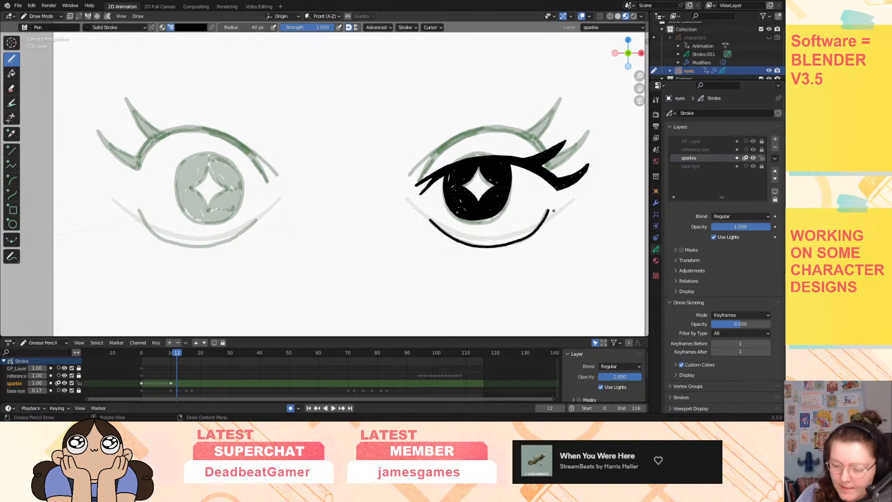
{"action": "mouse_move", "coordinate": [557, 212]}
{"action": "left_mouse_down"}
{"action": "mouse_move", "coordinate": [541, 229]}
{"action": "mouse_move", "coordinate": [491, 247]}
{"action": "mouse_move", "coordinate": [467, 246]}
{"action": "mouse_move", "coordinate": [412, 215]}
{"action": "left_mouse_up"}
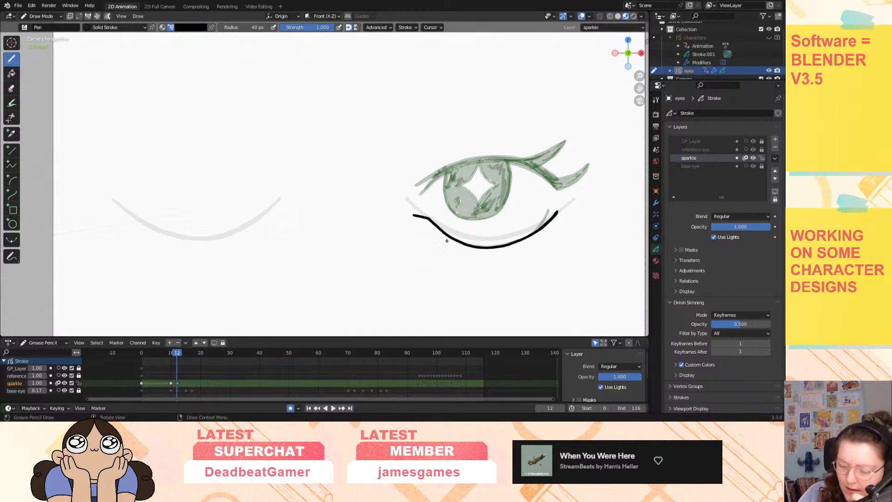
{"action": "mouse_move", "coordinate": [414, 218]}
{"action": "left_mouse_down"}
{"action": "mouse_move", "coordinate": [478, 242]}
{"action": "mouse_move", "coordinate": [512, 239]}
{"action": "left_mouse_up"}
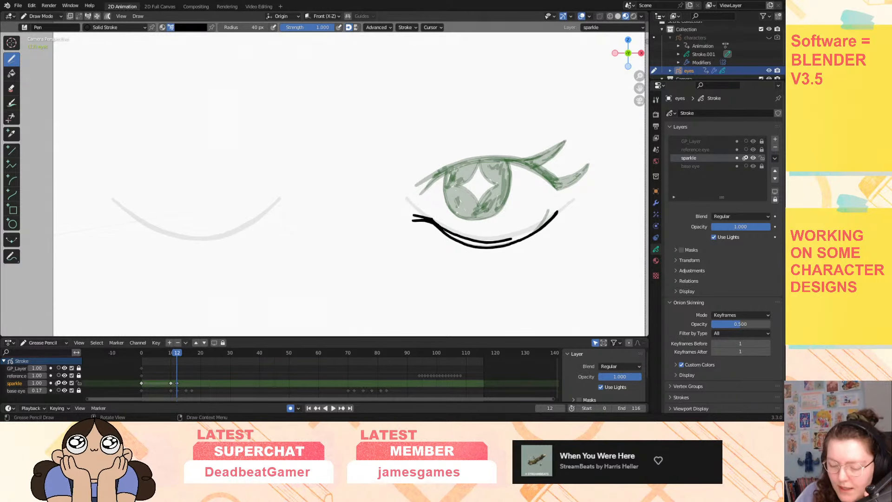
{"action": "mouse_move", "coordinate": [444, 229]}
{"action": "left_mouse_down"}
{"action": "mouse_move", "coordinate": [467, 241]}
{"action": "mouse_move", "coordinate": [510, 238]}
{"action": "mouse_move", "coordinate": [558, 211]}
{"action": "mouse_move", "coordinate": [473, 239]}
{"action": "left_mouse_up"}
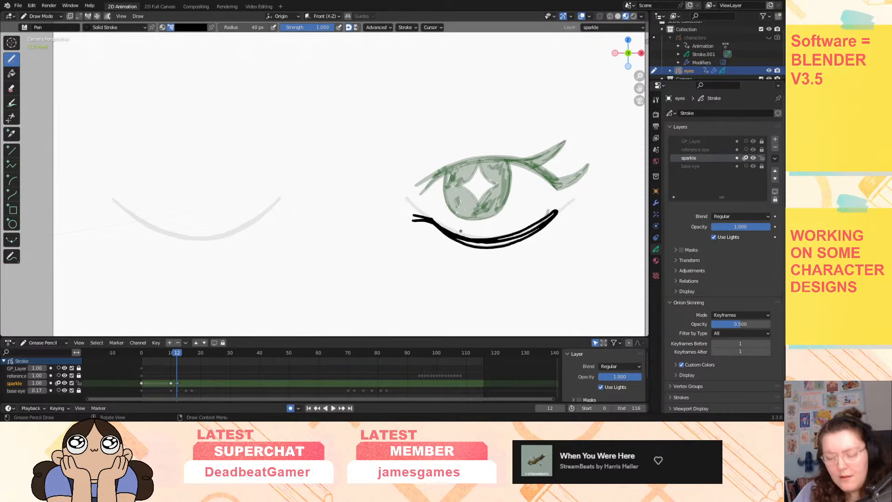
Undo the second contour of the closed lid, redraw it and fill the lid solid black at frame 12, checking it in playback.
{"action": "key", "text": "ctrl+z"}
{"action": "key", "text": "ctrl+z"}
{"action": "key", "text": "ctrl+z"}
{"action": "key", "text": "ctrl+z"}
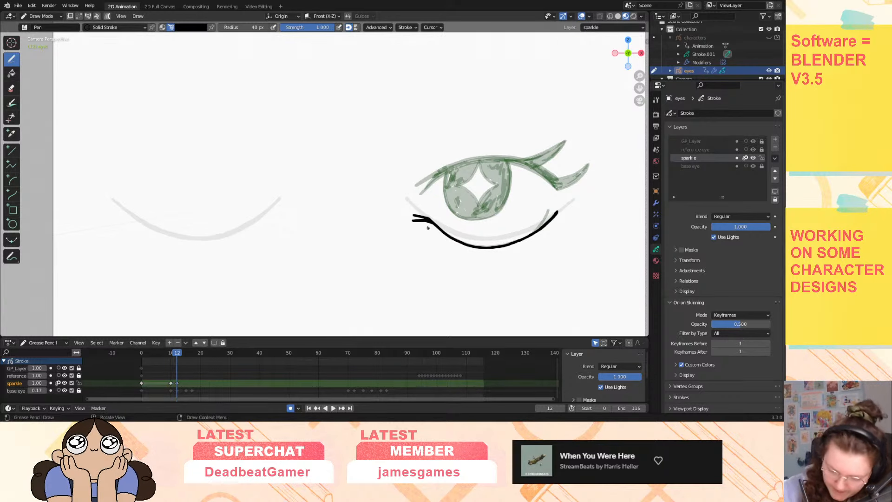
{"action": "left_click_drag", "start_coordinate": [431, 218], "coordinate": [491, 240]}
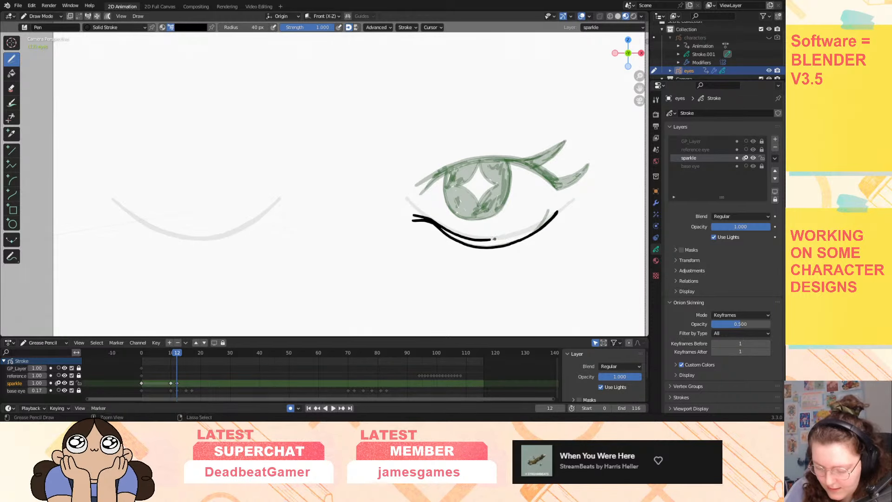
{"action": "mouse_move", "coordinate": [485, 240]}
{"action": "left_mouse_down"}
{"action": "mouse_move", "coordinate": [557, 212]}
{"action": "mouse_move", "coordinate": [523, 240]}
{"action": "mouse_move", "coordinate": [508, 245]}
{"action": "mouse_move", "coordinate": [559, 213]}
{"action": "mouse_move", "coordinate": [509, 242]}
{"action": "mouse_move", "coordinate": [460, 237]}
{"action": "mouse_move", "coordinate": [511, 240]}
{"action": "left_mouse_up"}
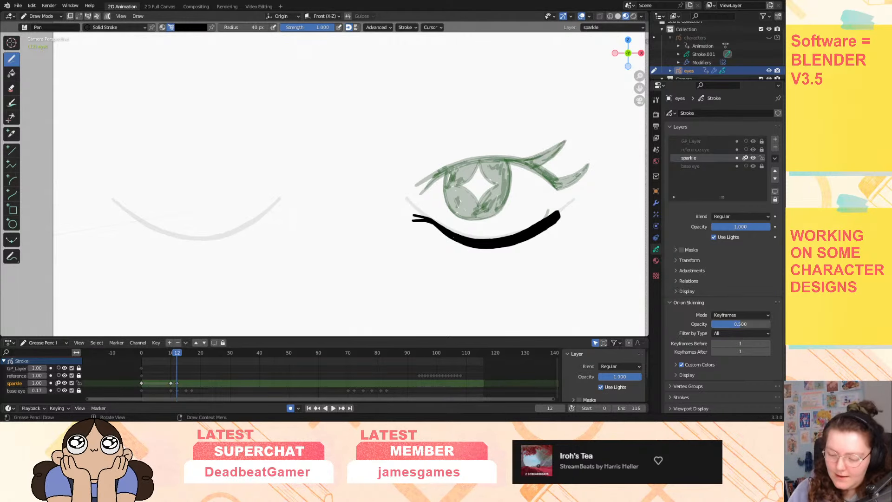
{"action": "key", "text": "space"}
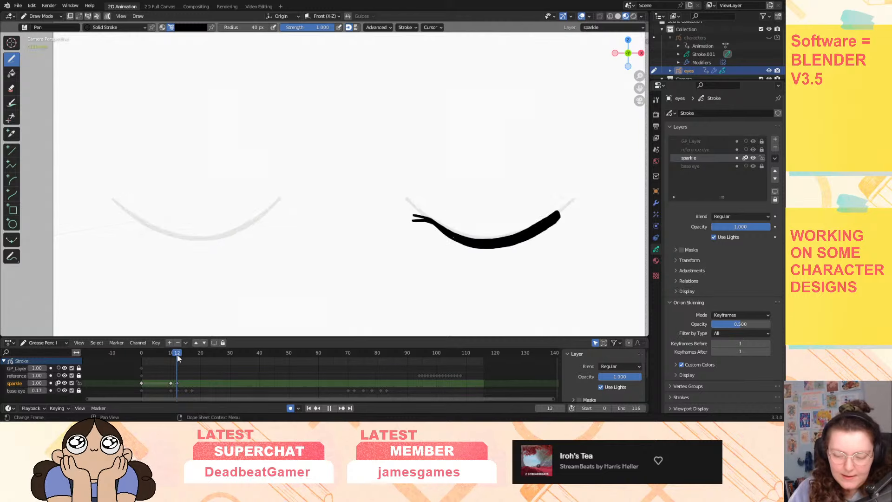
{"action": "key", "text": "space"}
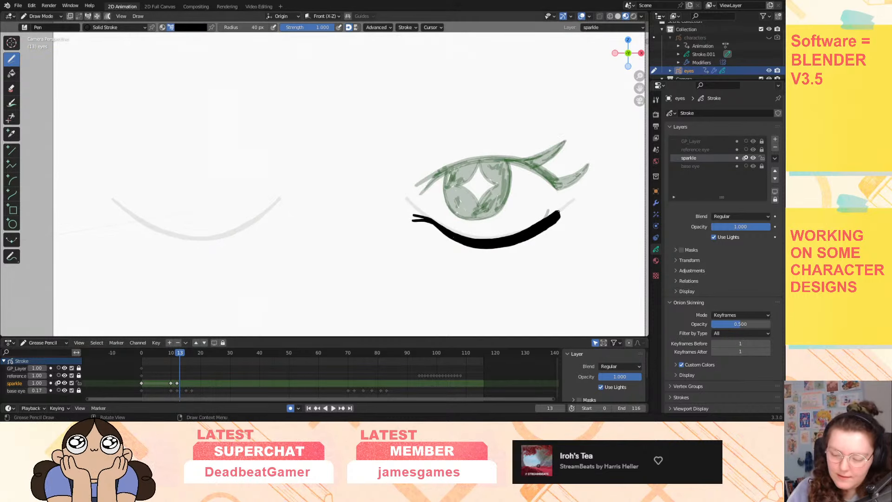
Return to frame 12 and draw two filled, pointed lashes at the outer end of the right eye's closed lid.
{"action": "mouse_move", "coordinate": [558, 213]}
{"action": "left_mouse_down"}
{"action": "mouse_move", "coordinate": [583, 221]}
{"action": "mouse_move", "coordinate": [551, 225]}
{"action": "left_mouse_up"}
{"action": "key", "text": "ctrl+z"}
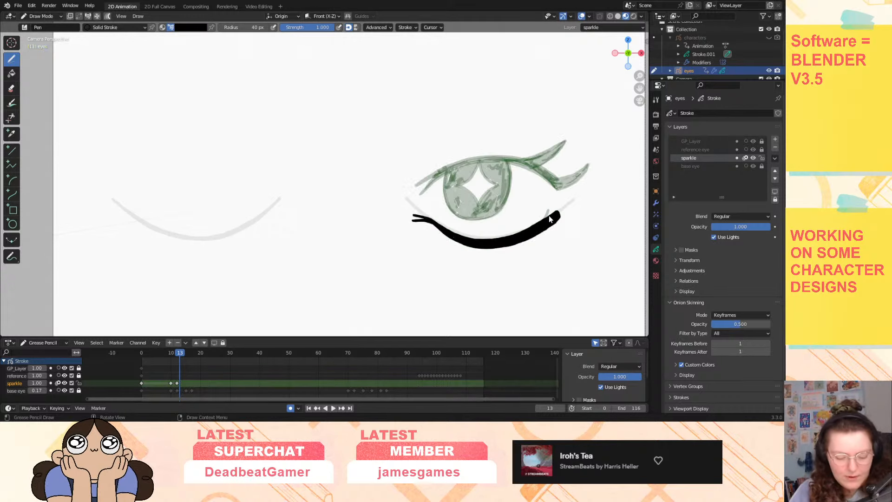
{"action": "left_click_drag", "start_coordinate": [181, 353], "coordinate": [177, 353]}
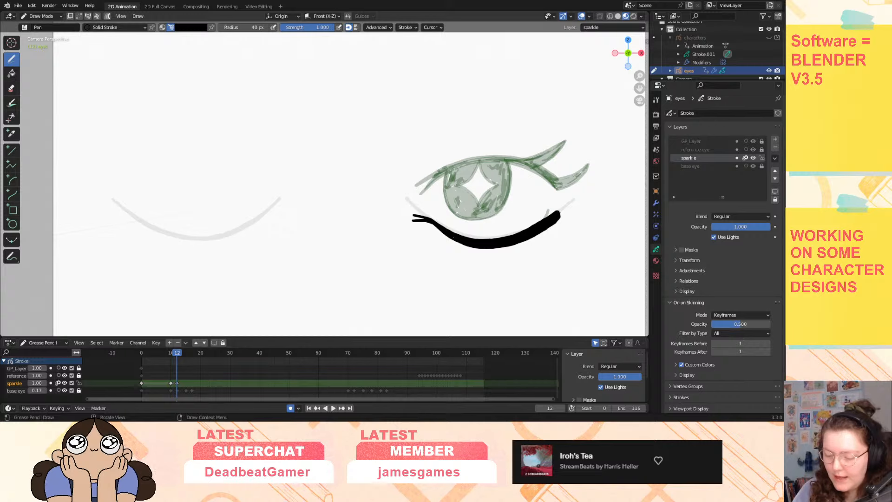
{"action": "left_click_drag", "start_coordinate": [559, 213], "coordinate": [587, 220]}
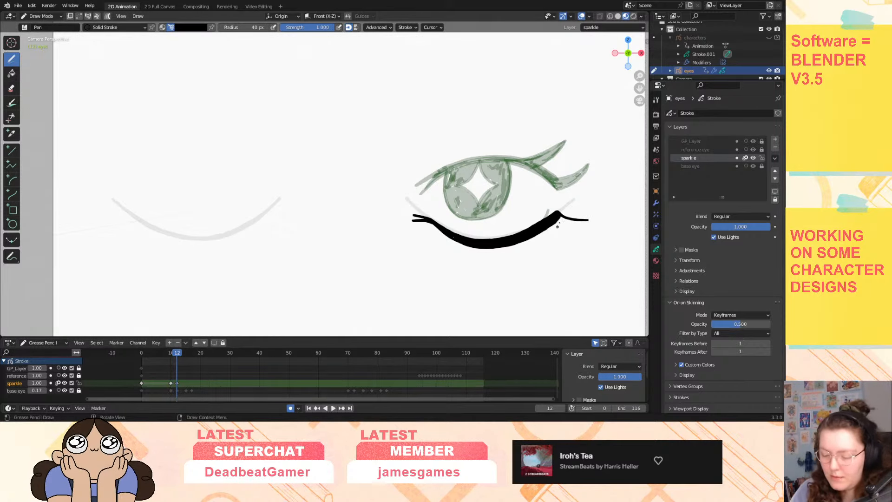
{"action": "mouse_move", "coordinate": [589, 221]}
{"action": "left_mouse_down"}
{"action": "mouse_move", "coordinate": [553, 223]}
{"action": "mouse_move", "coordinate": [596, 218]}
{"action": "left_mouse_up"}
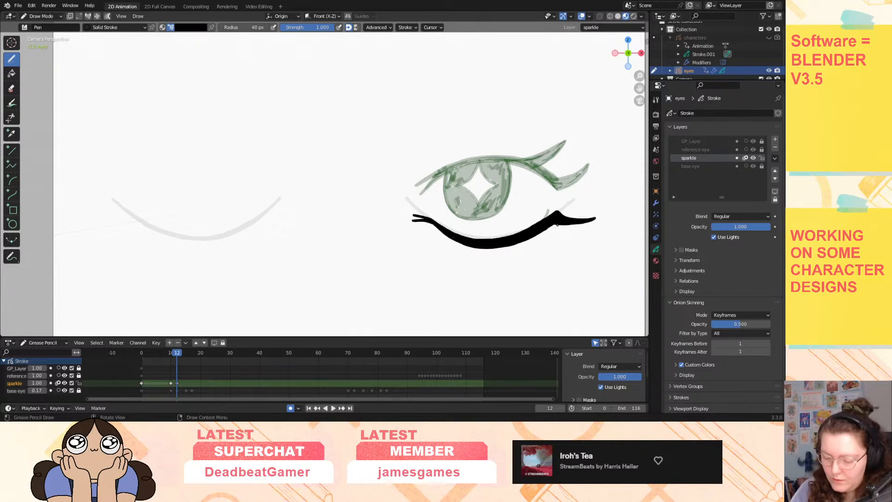
{"action": "mouse_move", "coordinate": [538, 233]}
{"action": "left_mouse_down"}
{"action": "mouse_move", "coordinate": [570, 244]}
{"action": "mouse_move", "coordinate": [524, 241]}
{"action": "mouse_move", "coordinate": [558, 244]}
{"action": "left_mouse_up"}
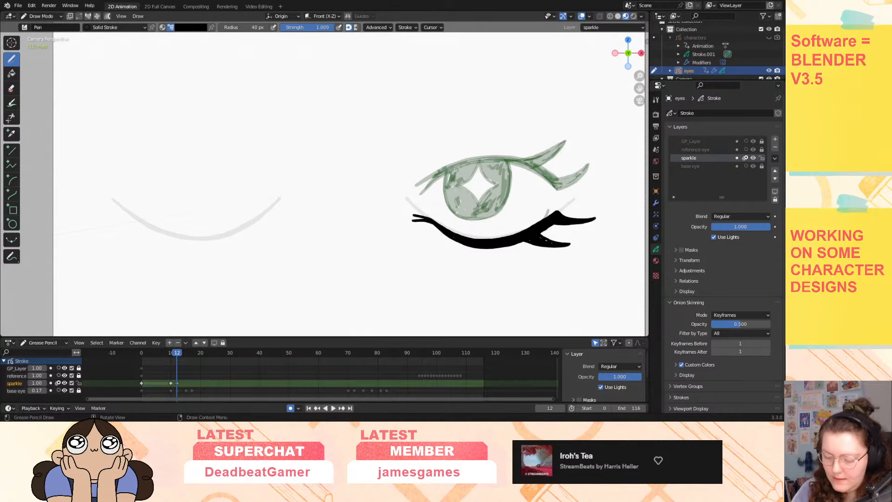
Play back the blink and try to redraw the closed eye's lower outer lash at frame 12, erasing and repainting it slightly higher.
{"action": "key", "text": "space"}
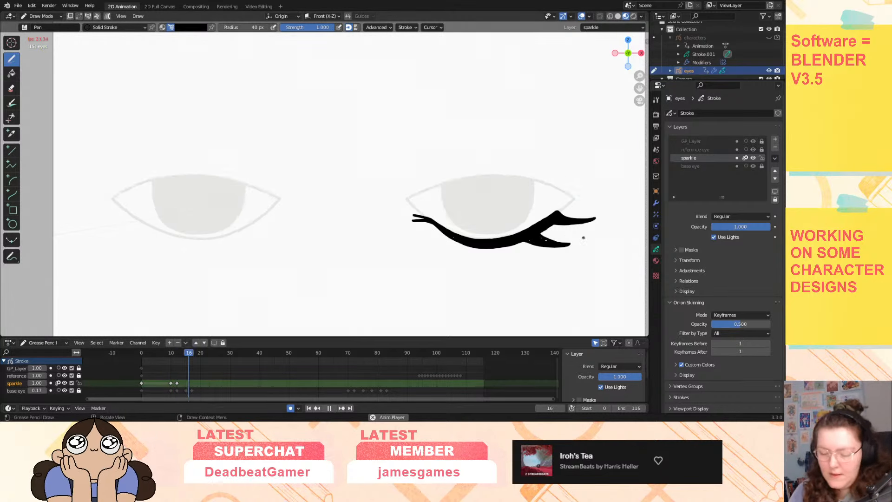
{"action": "mouse_move", "coordinate": [171, 351]}
{"action": "left_mouse_down"}
{"action": "mouse_move", "coordinate": [182, 352]}
{"action": "mouse_move", "coordinate": [160, 356]}
{"action": "mouse_move", "coordinate": [177, 355]}
{"action": "left_mouse_up"}
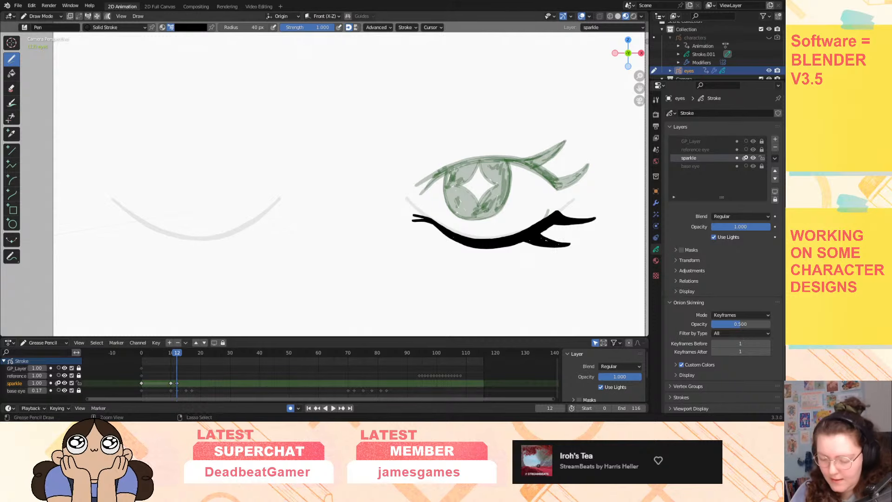
{"action": "mouse_move", "coordinate": [557, 251]}
{"action": "left_mouse_down", "text": "ctrl"}
{"action": "mouse_move", "coordinate": [542, 251]}
{"action": "mouse_move", "coordinate": [536, 243]}
{"action": "mouse_move", "coordinate": [546, 237]}
{"action": "mouse_move", "coordinate": [529, 243]}
{"action": "mouse_move", "coordinate": [545, 239]}
{"action": "mouse_move", "coordinate": [535, 234]}
{"action": "mouse_move", "coordinate": [573, 236]}
{"action": "mouse_move", "coordinate": [528, 240]}
{"action": "left_mouse_up", "text": "ctrl"}
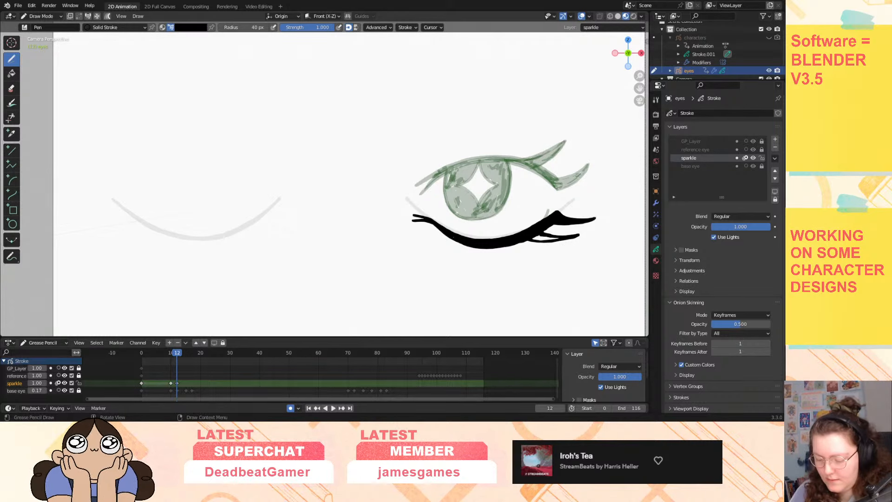
{"action": "mouse_move", "coordinate": [535, 236]}
{"action": "left_mouse_down"}
{"action": "mouse_move", "coordinate": [580, 234]}
{"action": "mouse_move", "coordinate": [552, 241]}
{"action": "mouse_move", "coordinate": [597, 219]}
{"action": "left_mouse_up"}
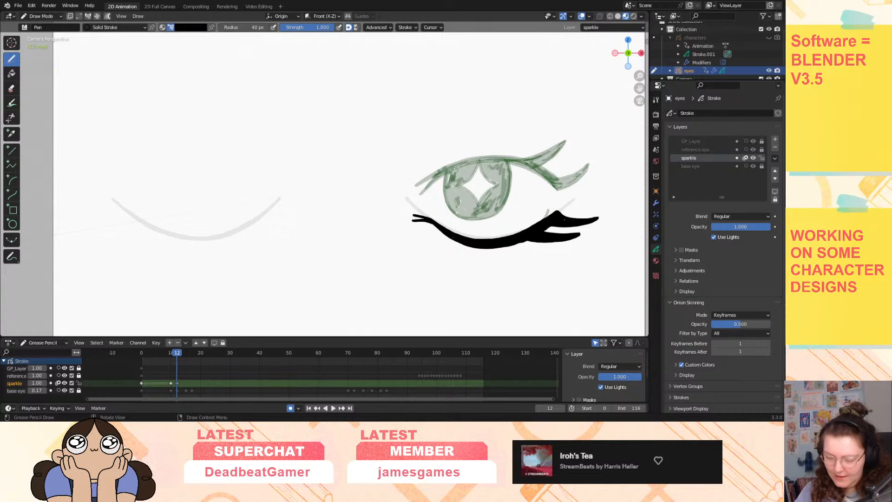
Undo the redrawing of the lower outer lash at frame 12, restoring its original filled shape.
{"action": "left_click_drag", "start_coordinate": [639, 76], "coordinate": [448, 75]}
{"action": "key", "text": "ctrl+z"}
{"action": "key", "text": "ctrl+z"}
{"action": "key", "text": "ctrl+z"}
{"action": "key", "text": "ctrl+z"}
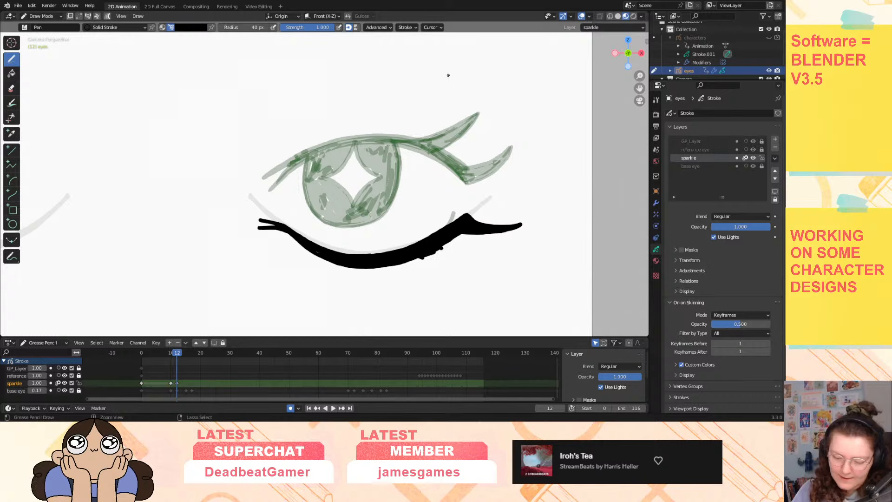
{"action": "key", "text": "ctrl+shift+z"}
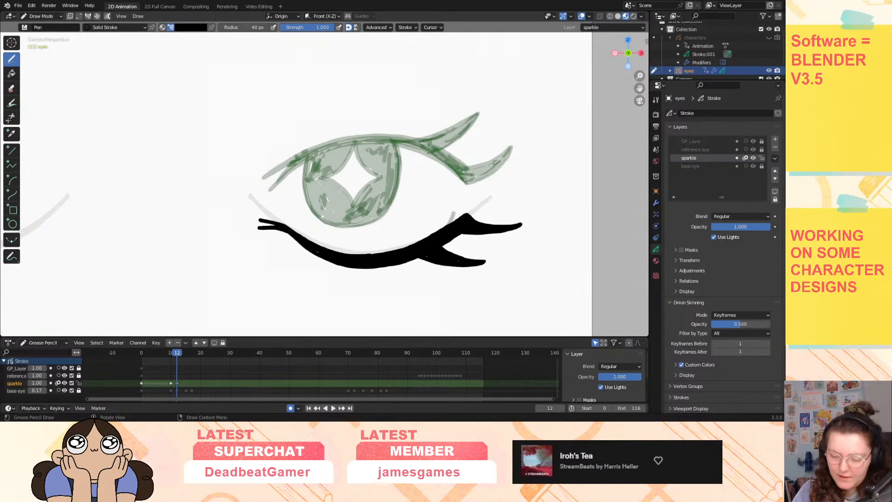
Compare the frames around the blink, go to frame 10 and switch the eyes object to Sculpt Mode.
{"action": "mouse_move", "coordinate": [174, 355]}
{"action": "left_mouse_down"}
{"action": "mouse_move", "coordinate": [158, 361]}
{"action": "mouse_move", "coordinate": [183, 365]}
{"action": "left_mouse_up"}
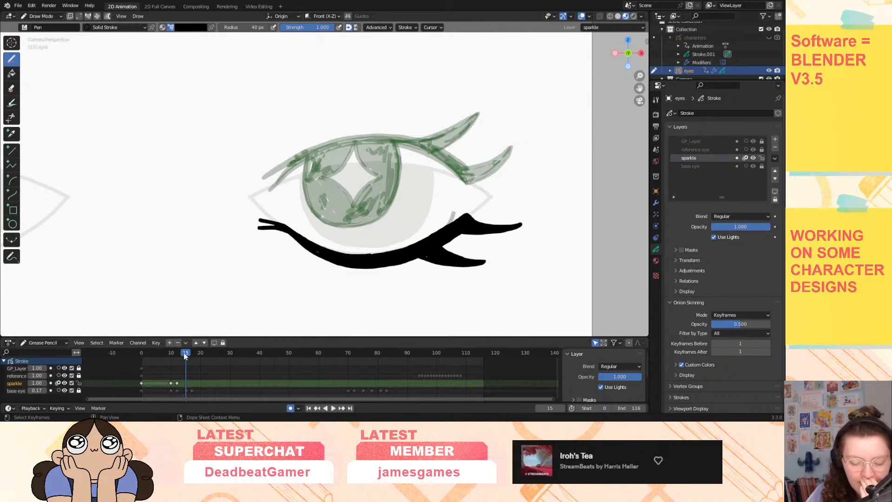
{"action": "left_click_drag", "start_coordinate": [186, 357], "coordinate": [172, 380]}
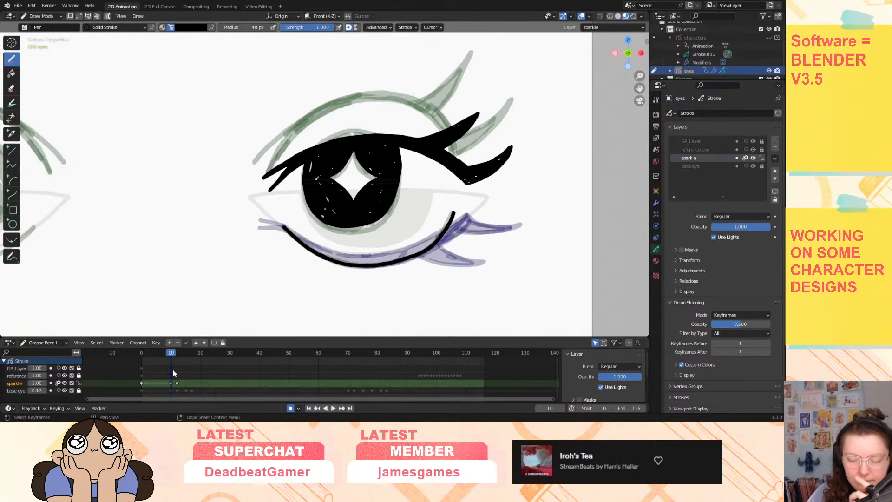
{"action": "left_click", "coordinate": [41, 16]}
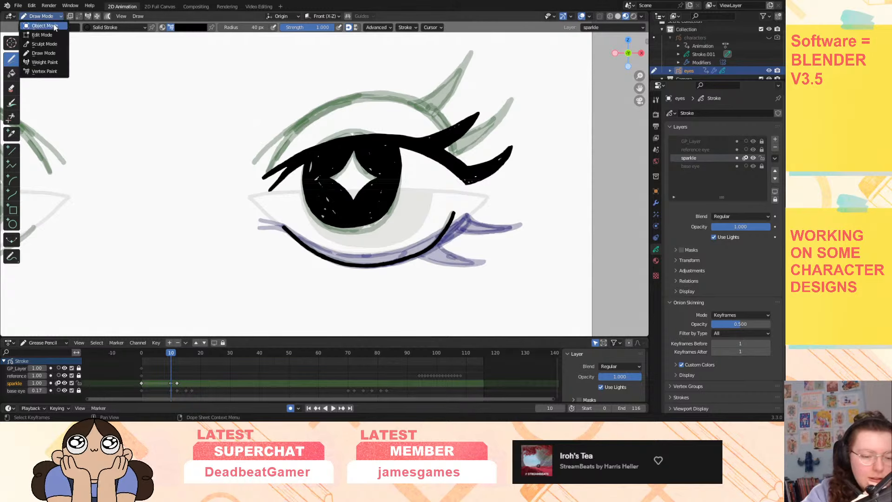
{"action": "left_click", "coordinate": [42, 38]}
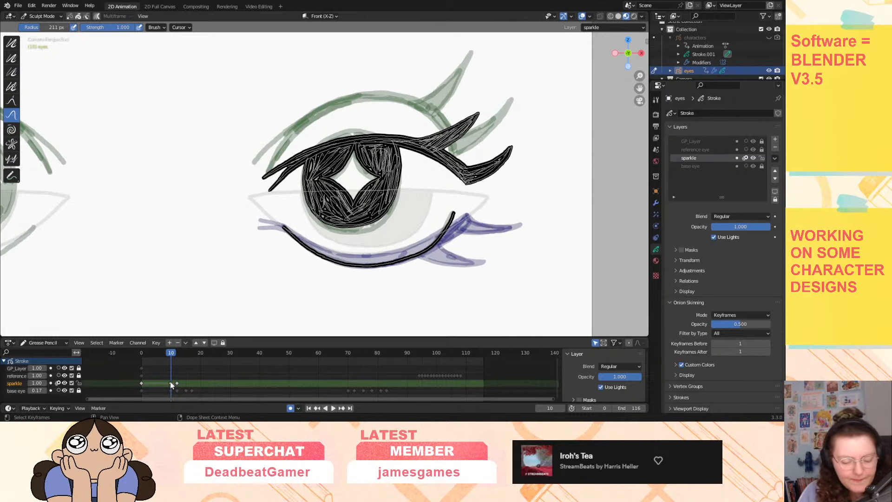
On the sparkle layer, duplicate the half-closed keyframe at frame 10 to frame 15 and the open-eye keyframe to frame 17.
{"action": "left_click_drag", "start_coordinate": [177, 383], "coordinate": [186, 383]}
{"action": "key", "text": "shift+d"}
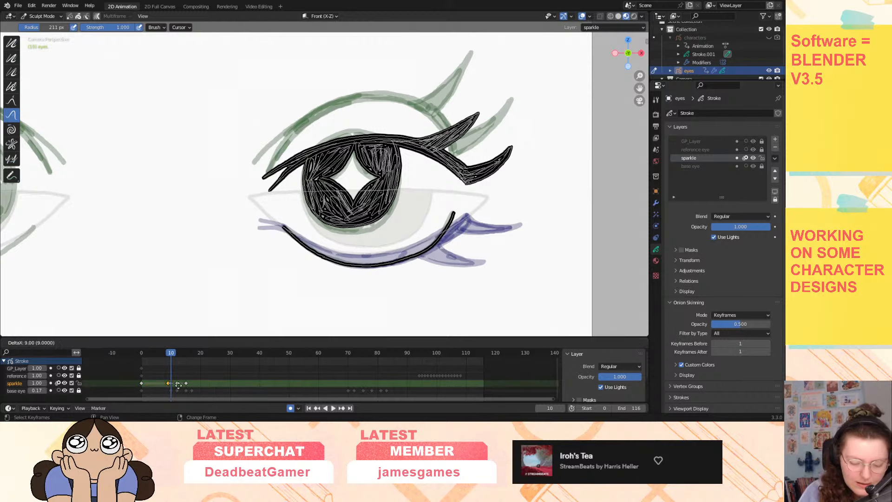
{"action": "left_click", "coordinate": [197, 391]}
{"action": "key", "text": "space"}
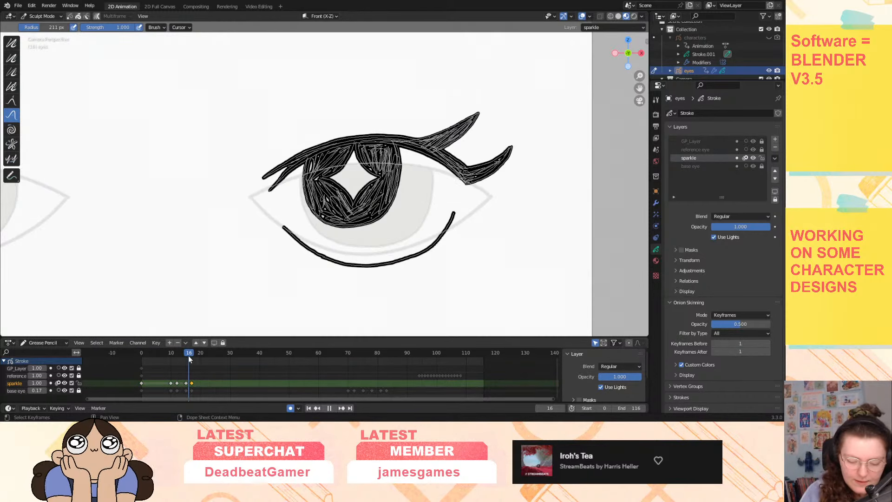
At frame 10, nudge the upper lash line and outer lashes slightly downward using the Push brush with a 211 px radius.
{"action": "left_click", "coordinate": [178, 356]}
{"action": "left_click", "coordinate": [171, 356]}
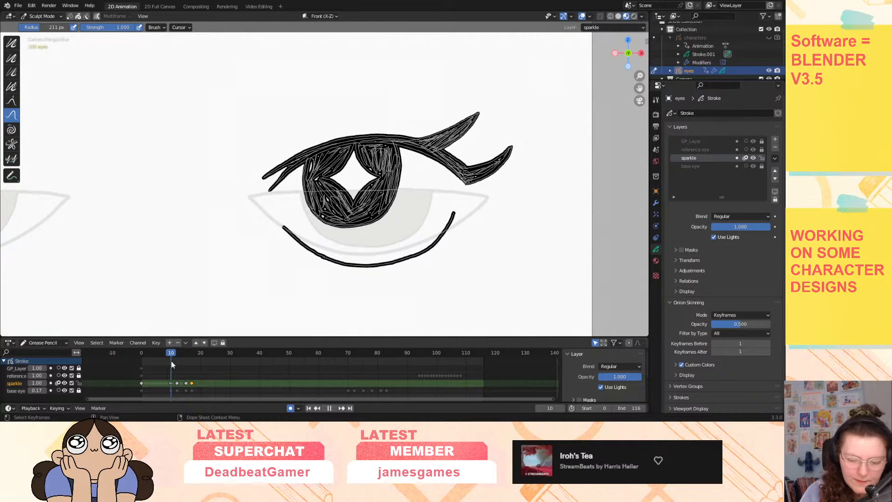
{"action": "key", "text": "space"}
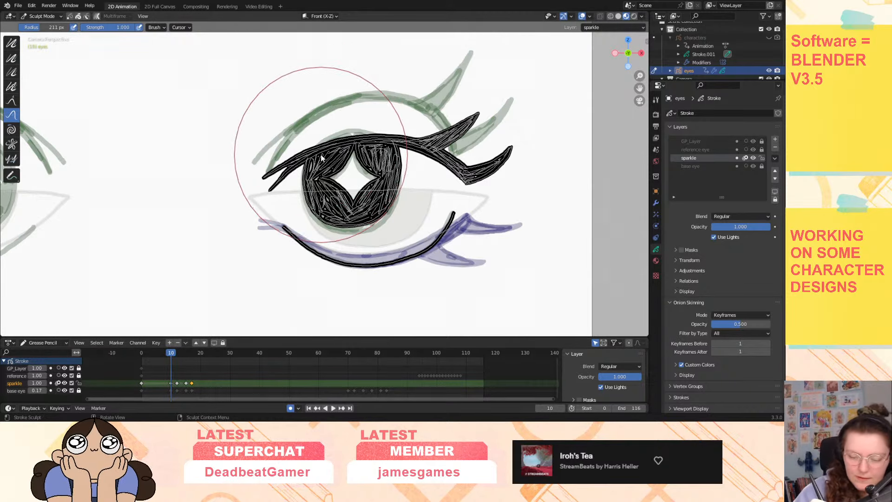
{"action": "mouse_move", "coordinate": [325, 153]}
{"action": "left_mouse_down"}
{"action": "mouse_move", "coordinate": [359, 164]}
{"action": "mouse_move", "coordinate": [418, 150]}
{"action": "mouse_move", "coordinate": [463, 173]}
{"action": "left_mouse_up"}
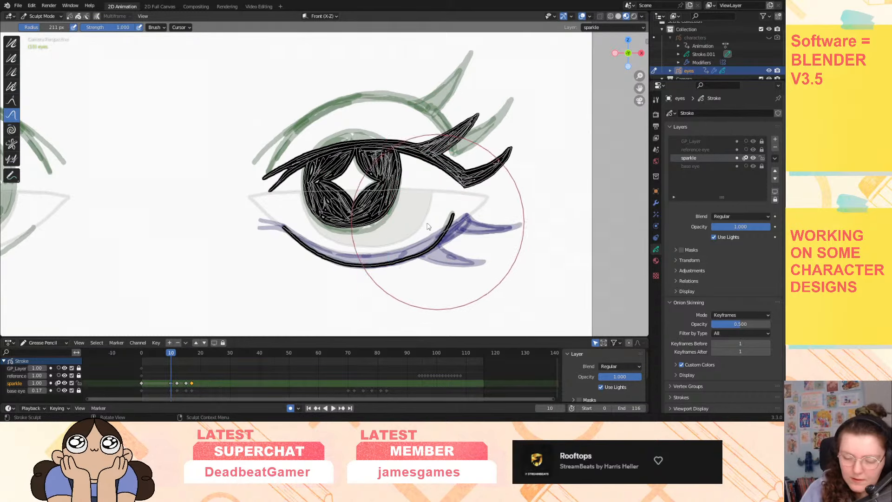
Reduce the Push brush radius to 80 px and push the outer end of the lower lid line outward at frame 10.
{"action": "left_click_drag", "start_coordinate": [51, 27], "coordinate": [33, 28]}
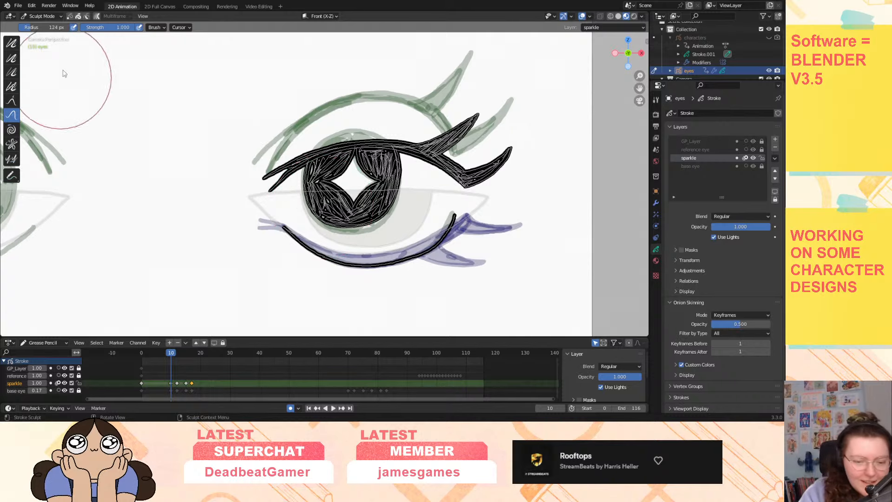
{"action": "left_click_drag", "start_coordinate": [37, 28], "coordinate": [20, 38]}
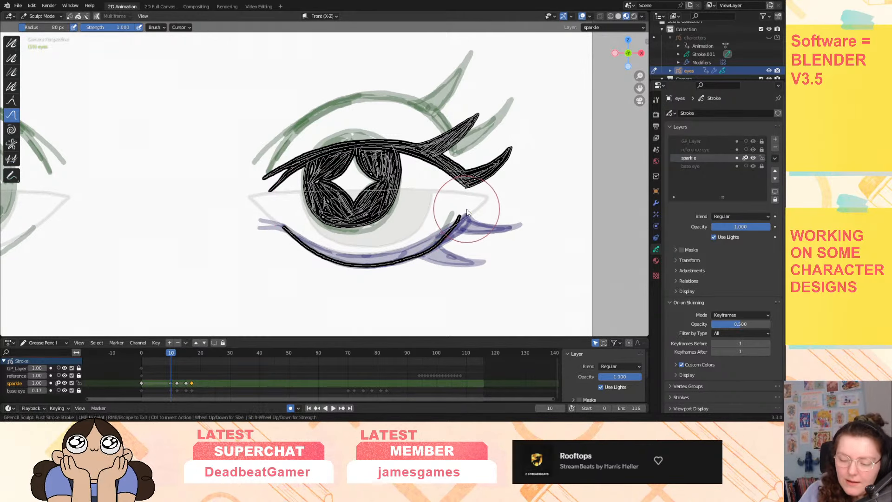
{"action": "left_click_drag", "start_coordinate": [478, 199], "coordinate": [455, 230]}
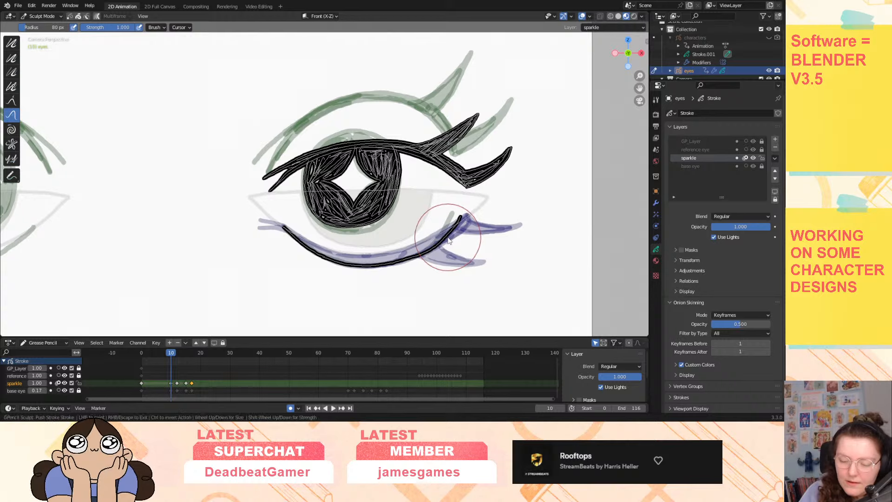
Go to frame 15 and push the outer end of the lower lid line outward there as well.
{"action": "mouse_move", "coordinate": [171, 356]}
{"action": "left_mouse_down"}
{"action": "mouse_move", "coordinate": [144, 361]}
{"action": "mouse_move", "coordinate": [202, 363]}
{"action": "mouse_move", "coordinate": [180, 373]}
{"action": "left_mouse_up"}
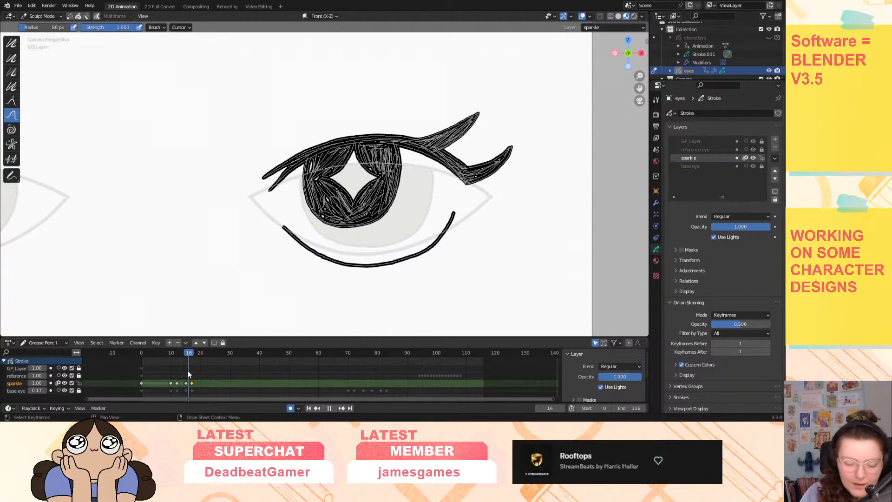
{"action": "mouse_move", "coordinate": [188, 374]}
{"action": "left_mouse_down"}
{"action": "mouse_move", "coordinate": [171, 374]}
{"action": "mouse_move", "coordinate": [187, 378]}
{"action": "left_mouse_up"}
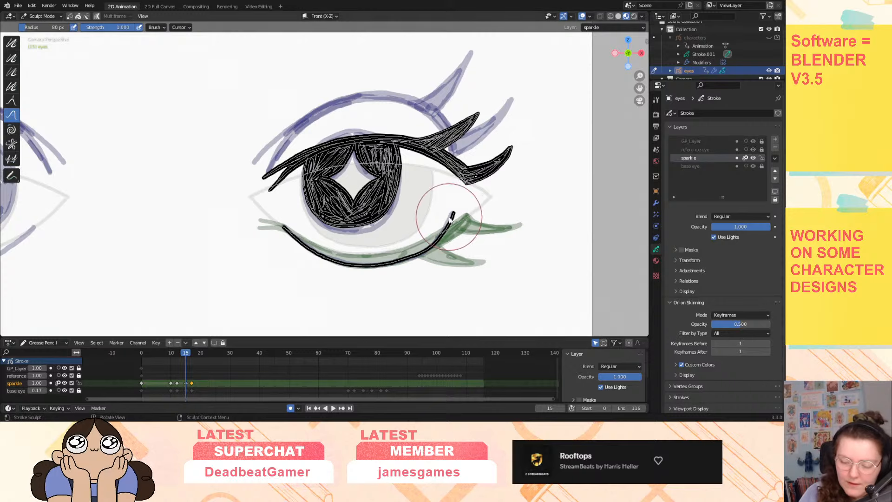
{"action": "left_click_drag", "start_coordinate": [459, 209], "coordinate": [469, 211]}
{"action": "left_click_drag", "start_coordinate": [458, 209], "coordinate": [446, 236]}
{"action": "mouse_move", "coordinate": [472, 204]}
{"action": "left_mouse_down"}
{"action": "mouse_move", "coordinate": [464, 216]}
{"action": "mouse_move", "coordinate": [472, 220]}
{"action": "left_mouse_up"}
Play back the blink from its start and push the lower lid's outer end back inward at frame 10.
{"action": "mouse_move", "coordinate": [185, 356]}
{"action": "left_mouse_down"}
{"action": "mouse_move", "coordinate": [163, 362]}
{"action": "mouse_move", "coordinate": [203, 366]}
{"action": "mouse_move", "coordinate": [173, 378]}
{"action": "mouse_move", "coordinate": [209, 375]}
{"action": "mouse_move", "coordinate": [143, 388]}
{"action": "left_mouse_up"}
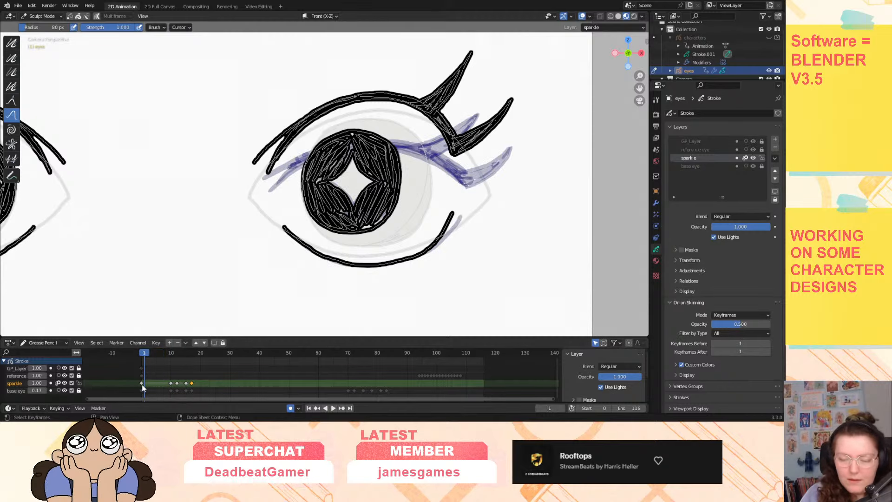
{"action": "left_click", "coordinate": [331, 408]}
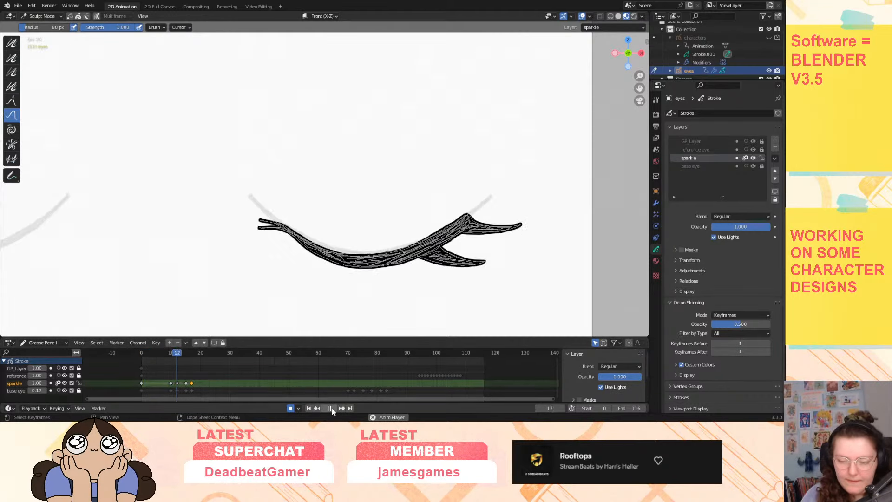
{"action": "left_click", "coordinate": [172, 354]}
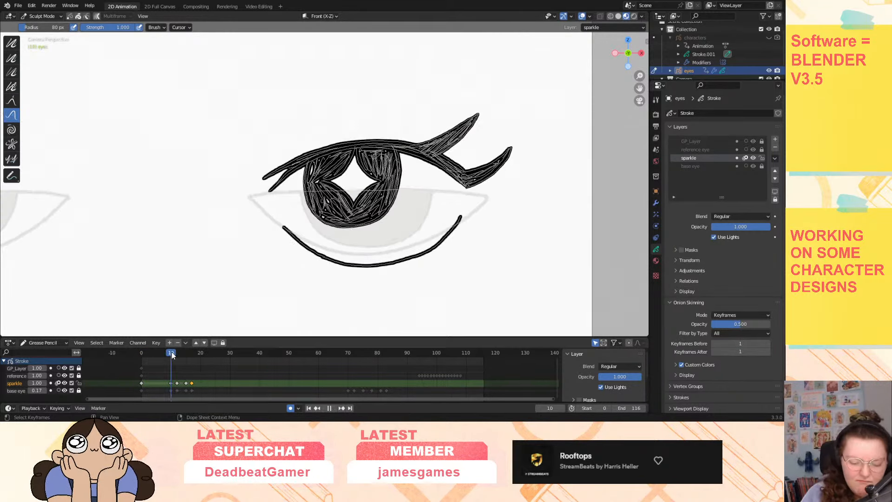
{"action": "left_click_drag", "start_coordinate": [171, 355], "coordinate": [170, 355]}
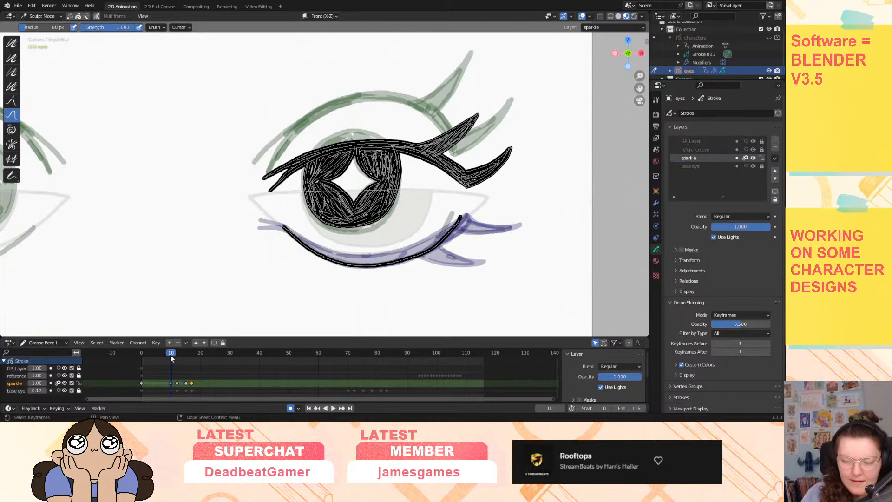
{"action": "left_click_drag", "start_coordinate": [470, 218], "coordinate": [455, 220]}
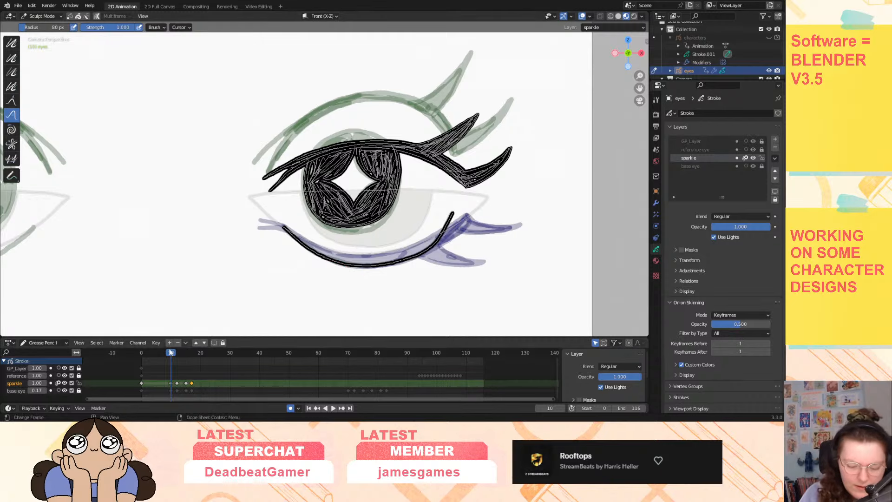
Push the lower lid's outer end back inward at frame 15 and compare frames 10 and 15.
{"action": "left_click_drag", "start_coordinate": [180, 354], "coordinate": [186, 356]}
{"action": "left_click_drag", "start_coordinate": [473, 224], "coordinate": [456, 224]}
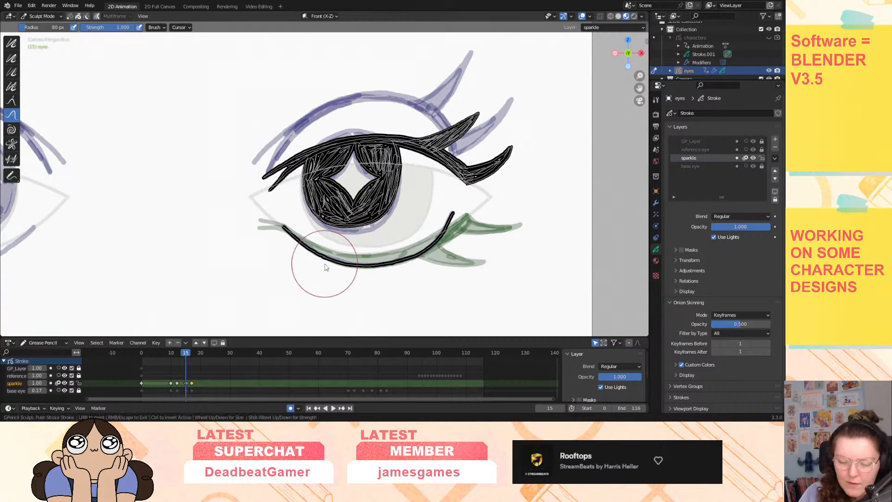
{"action": "mouse_move", "coordinate": [178, 354]}
{"action": "left_mouse_down"}
{"action": "mouse_move", "coordinate": [154, 371]}
{"action": "mouse_move", "coordinate": [172, 355]}
{"action": "mouse_move", "coordinate": [190, 358]}
{"action": "mouse_move", "coordinate": [171, 367]}
{"action": "left_mouse_up"}
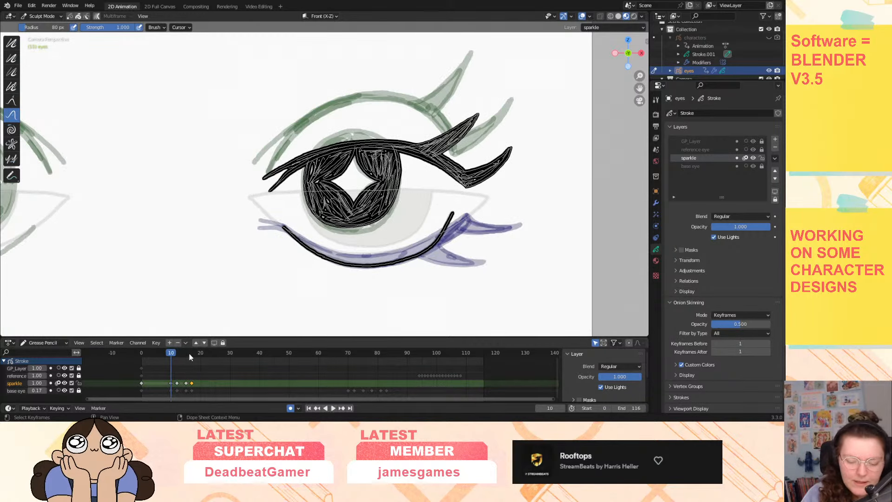
{"action": "left_click", "coordinate": [186, 356]}
{"action": "left_click", "coordinate": [171, 354]}
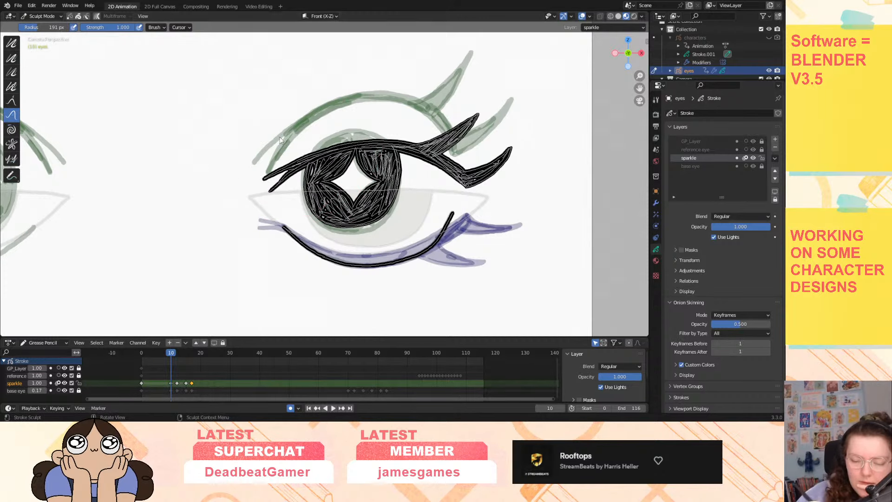
At frame 10, push the iris, upper lid and lashes downward with a 191 px brush and adjust the lower lid with 116 px.
{"action": "left_click_drag", "start_coordinate": [354, 203], "coordinate": [361, 198]}
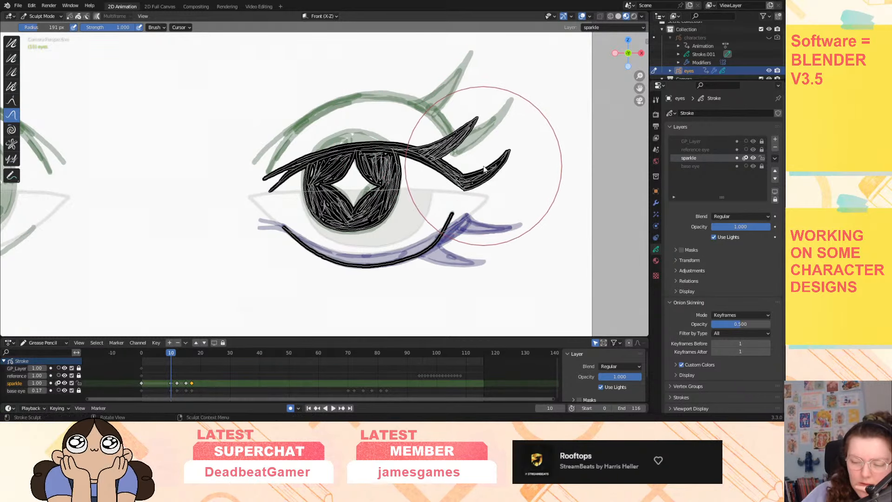
{"action": "left_click_drag", "start_coordinate": [482, 171], "coordinate": [459, 198]}
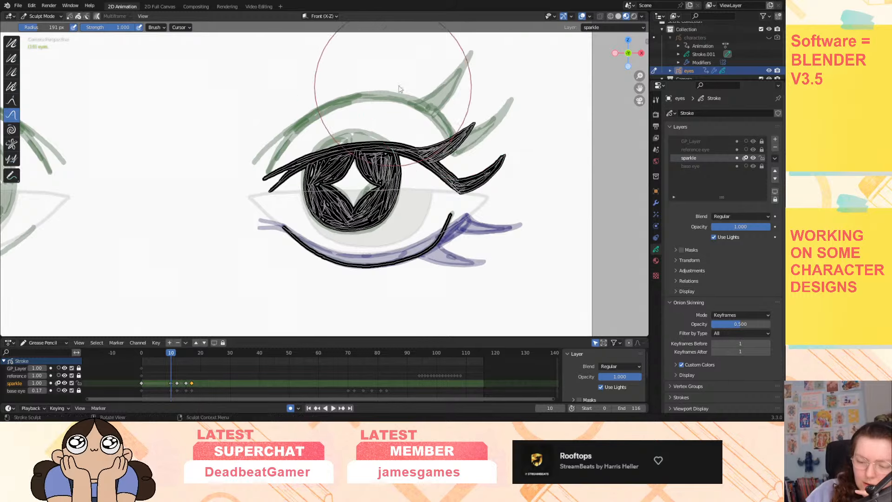
{"action": "mouse_move", "coordinate": [372, 106]}
{"action": "left_mouse_down"}
{"action": "mouse_move", "coordinate": [308, 148]}
{"action": "mouse_move", "coordinate": [273, 155]}
{"action": "mouse_move", "coordinate": [279, 179]}
{"action": "mouse_move", "coordinate": [321, 163]}
{"action": "mouse_move", "coordinate": [360, 216]}
{"action": "mouse_move", "coordinate": [353, 235]}
{"action": "left_mouse_up"}
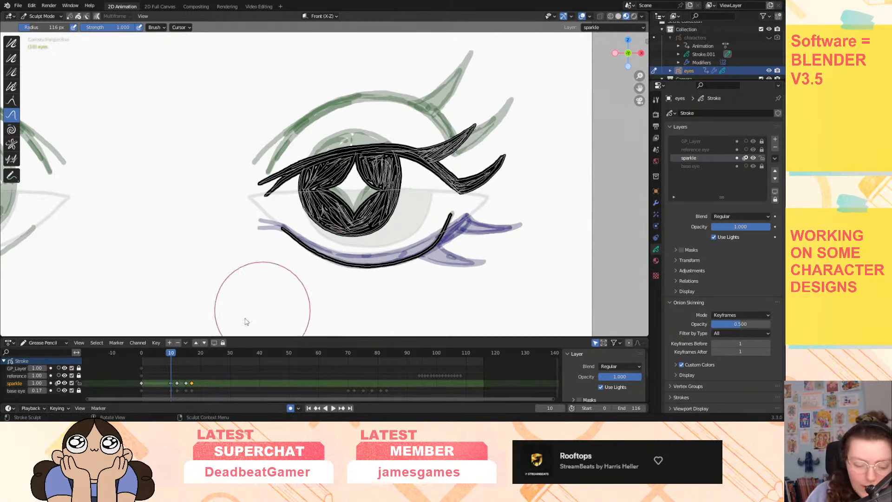
{"action": "left_click_drag", "start_coordinate": [442, 272], "coordinate": [438, 268]}
{"action": "left_click_drag", "start_coordinate": [453, 232], "coordinate": [458, 223]}
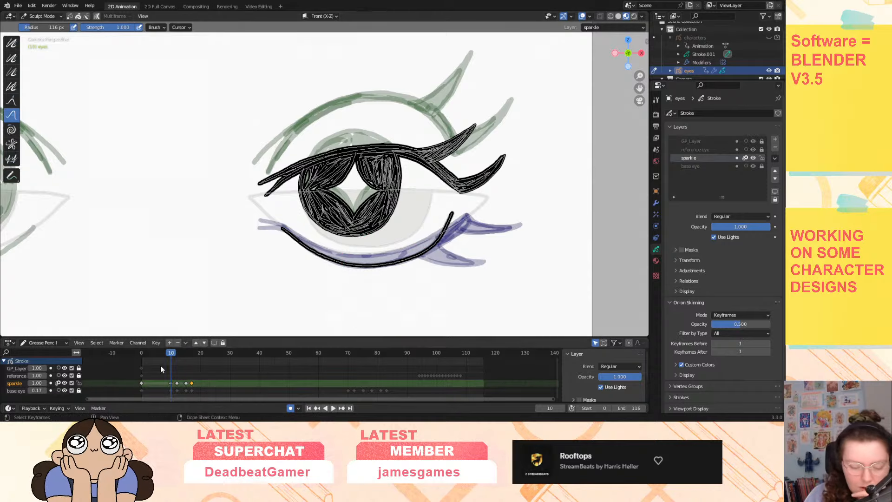
At frame 15, set the Push brush radius to 203 px and push the iris and inner upper lid down, adjusting the outer lashes.
{"action": "key", "text": "space"}
{"action": "mouse_move", "coordinate": [171, 356]}
{"action": "left_mouse_down"}
{"action": "mouse_move", "coordinate": [202, 360]}
{"action": "mouse_move", "coordinate": [161, 359]}
{"action": "mouse_move", "coordinate": [205, 363]}
{"action": "mouse_move", "coordinate": [174, 370]}
{"action": "mouse_move", "coordinate": [205, 366]}
{"action": "mouse_move", "coordinate": [186, 371]}
{"action": "left_mouse_up"}
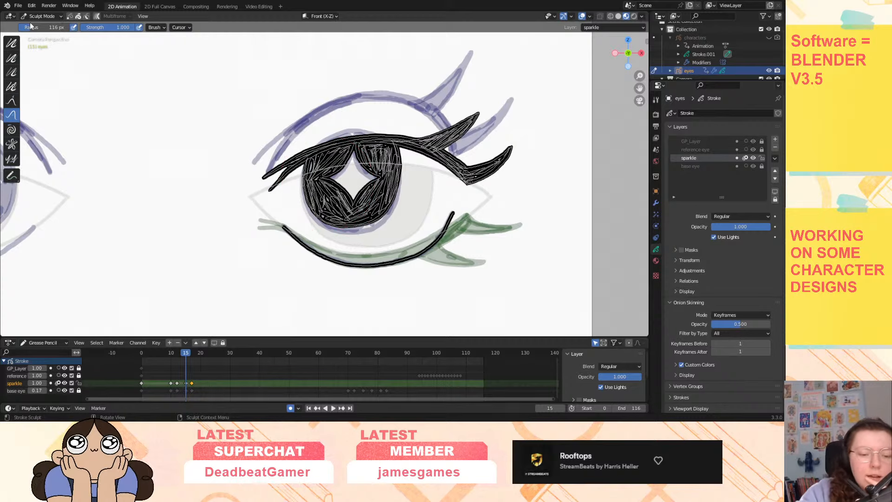
{"action": "left_click_drag", "start_coordinate": [51, 29], "coordinate": [60, 29]}
{"action": "mouse_move", "coordinate": [335, 199]}
{"action": "left_mouse_down"}
{"action": "mouse_move", "coordinate": [353, 199]}
{"action": "mouse_move", "coordinate": [359, 227]}
{"action": "left_mouse_up"}
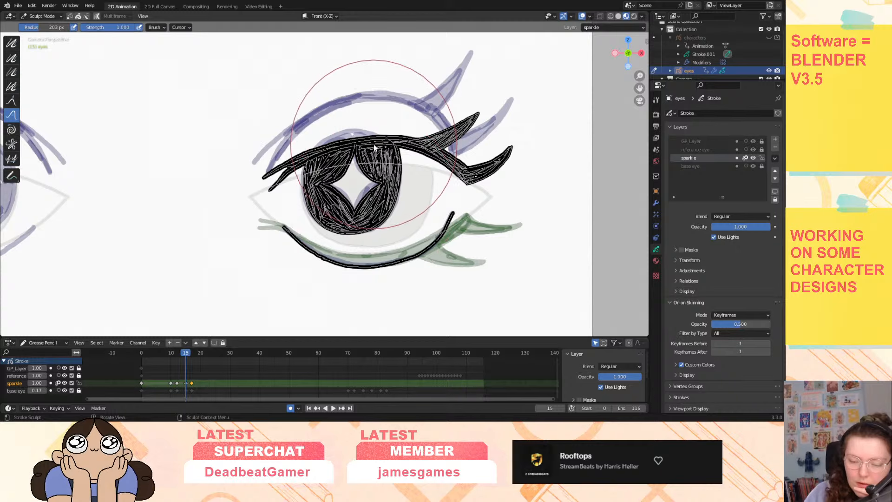
{"action": "left_click_drag", "start_coordinate": [291, 164], "coordinate": [278, 174]}
{"action": "mouse_move", "coordinate": [423, 143]}
{"action": "left_mouse_down"}
{"action": "mouse_move", "coordinate": [417, 148]}
{"action": "mouse_move", "coordinate": [456, 151]}
{"action": "mouse_move", "coordinate": [472, 169]}
{"action": "mouse_move", "coordinate": [477, 156]}
{"action": "left_mouse_up"}
{"action": "left_click_drag", "start_coordinate": [478, 120], "coordinate": [485, 115]}
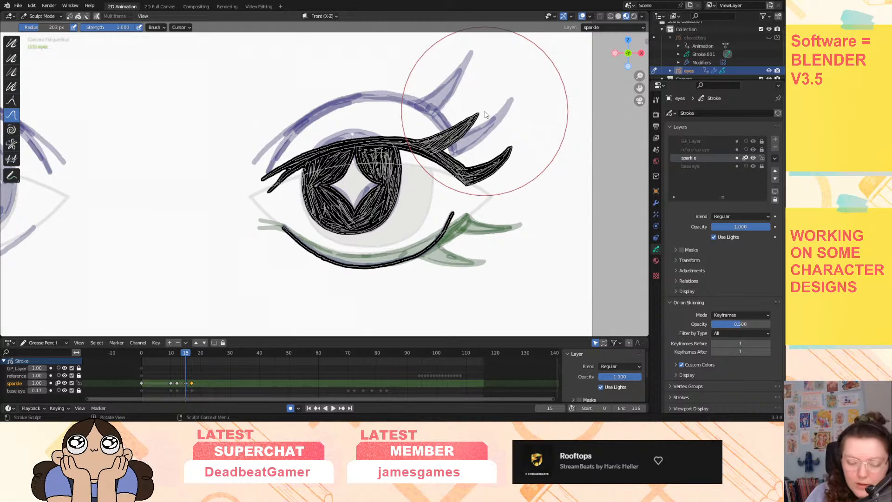
Add a Mirror modifier on the X axis to the eyes object and restrict its influence to the sparkle layer.
{"action": "key", "text": "space"}
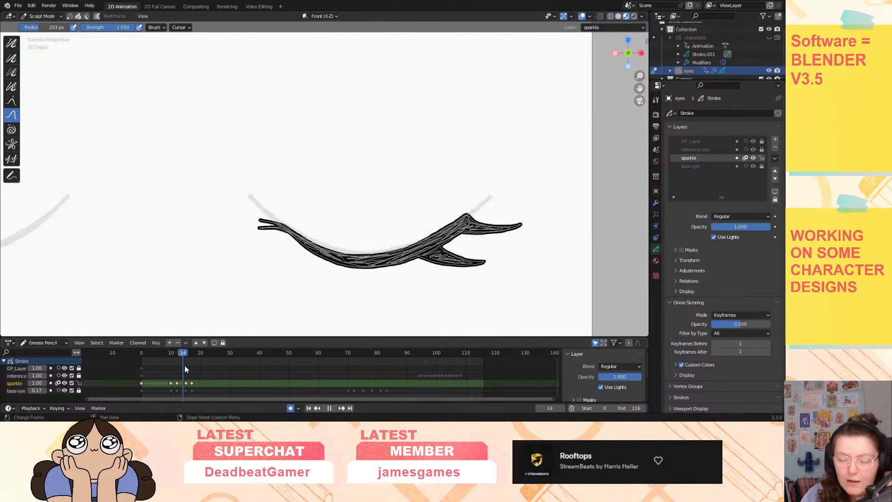
{"action": "mouse_move", "coordinate": [185, 366]}
{"action": "left_mouse_down"}
{"action": "mouse_move", "coordinate": [173, 366]}
{"action": "mouse_move", "coordinate": [192, 376]}
{"action": "mouse_move", "coordinate": [170, 384]}
{"action": "mouse_move", "coordinate": [195, 389]}
{"action": "left_mouse_up"}
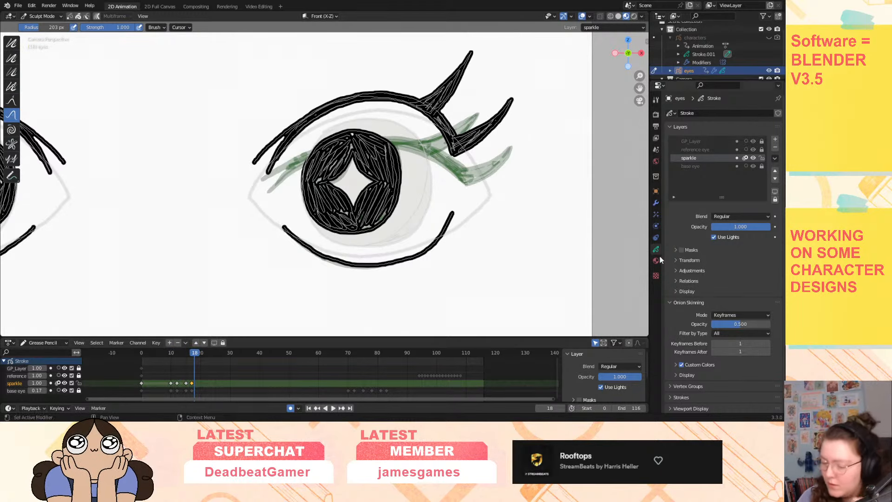
{"action": "left_click", "coordinate": [656, 203]}
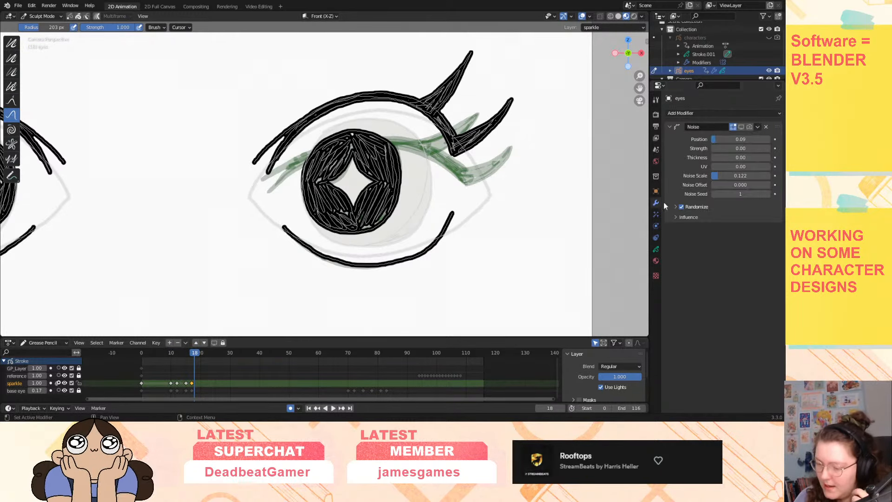
{"action": "left_click", "coordinate": [759, 127]}
{"action": "left_click", "coordinate": [749, 113]}
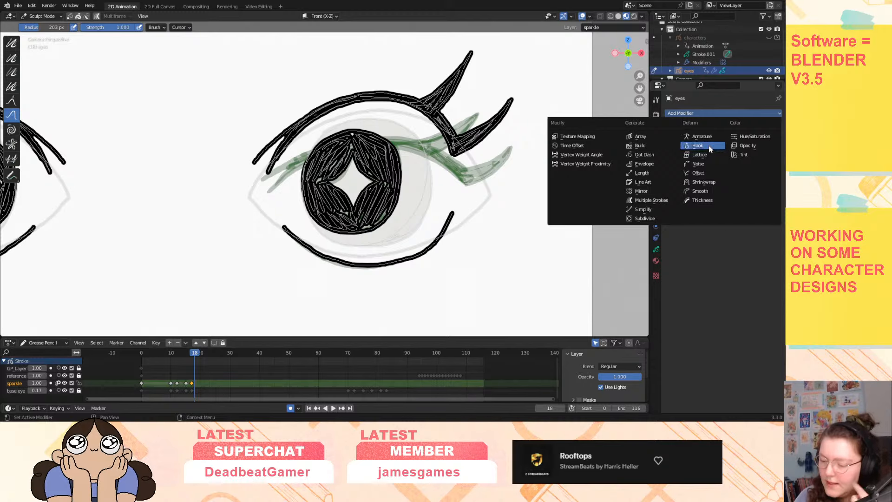
{"action": "left_click", "coordinate": [656, 191]}
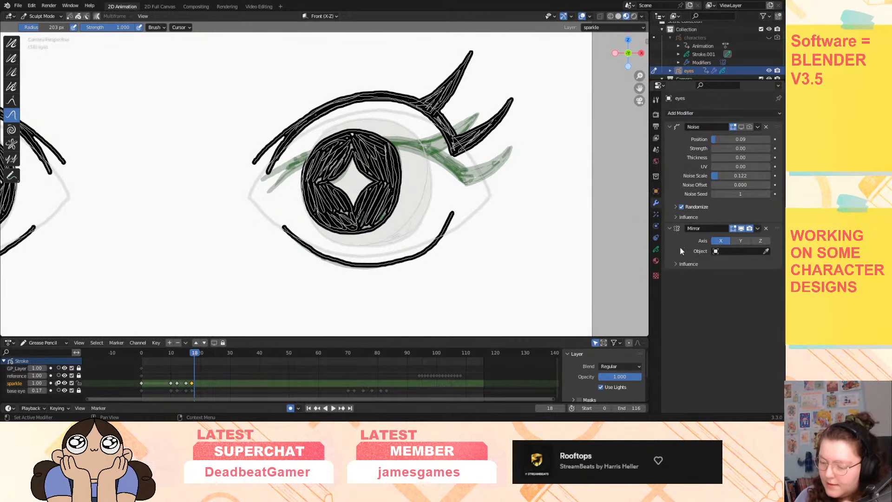
{"action": "left_click", "coordinate": [692, 264]}
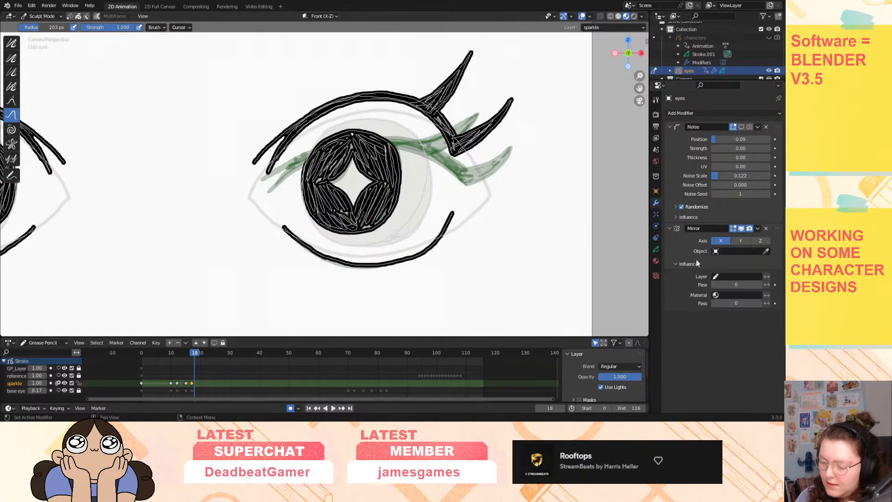
{"action": "left_click", "coordinate": [736, 276]}
{"action": "left_click", "coordinate": [723, 298]}
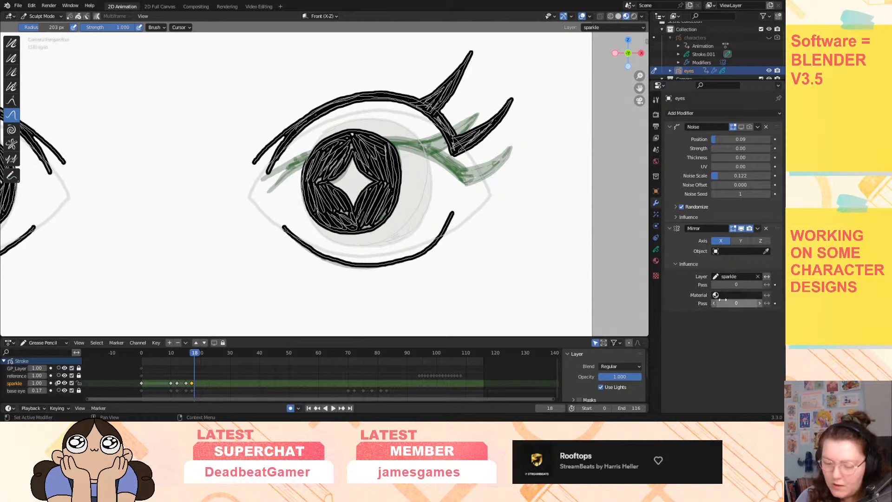
Hide the base eye layer, turn off the sparkle layer's onion skinning, and play back the mirrored eyes.
{"action": "scroll", "coordinate": [638, 78], "scroll_direction": "down", "scroll_amount": 4}
{"action": "middle_click_drag", "start_coordinate": [638, 77], "coordinate": [715, 100], "text": "shift"}
{"action": "mouse_move", "coordinate": [194, 352]}
{"action": "left_mouse_down"}
{"action": "mouse_move", "coordinate": [156, 369]}
{"action": "mouse_move", "coordinate": [207, 370]}
{"action": "mouse_move", "coordinate": [162, 380]}
{"action": "left_mouse_up"}
{"action": "left_click", "coordinate": [64, 390]}
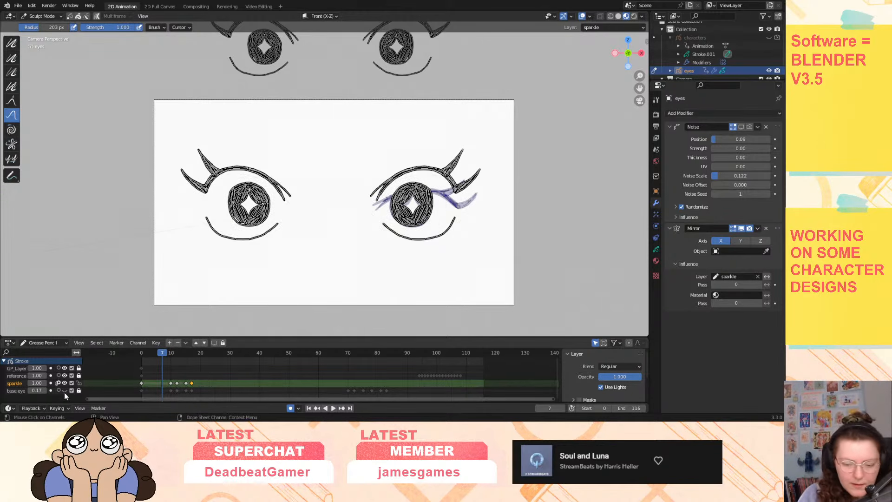
{"action": "left_click", "coordinate": [58, 383]}
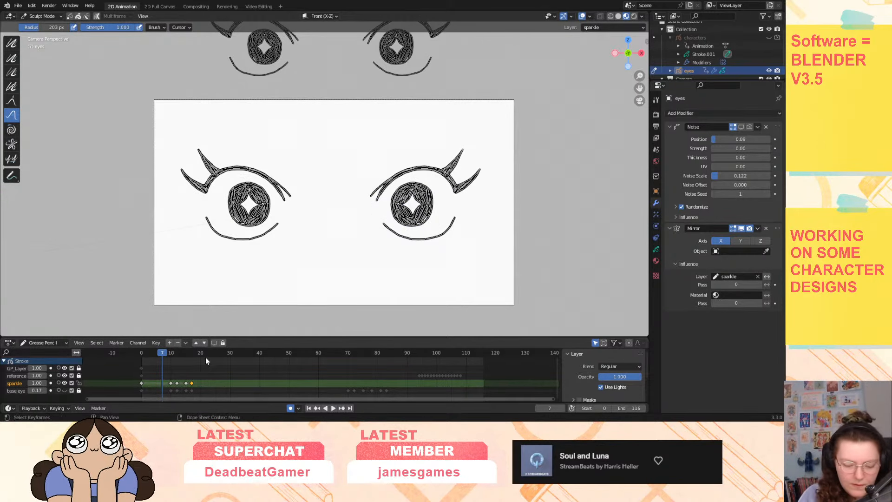
{"action": "key", "text": "space"}
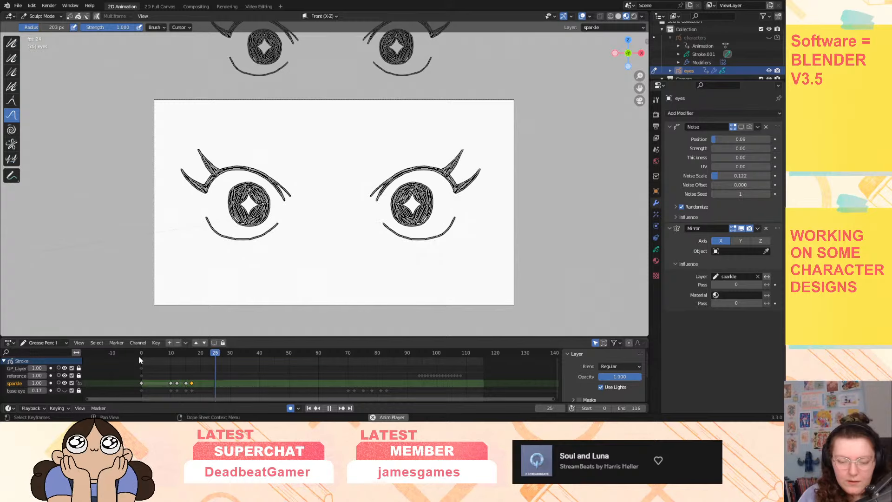
{"action": "key", "text": "space"}
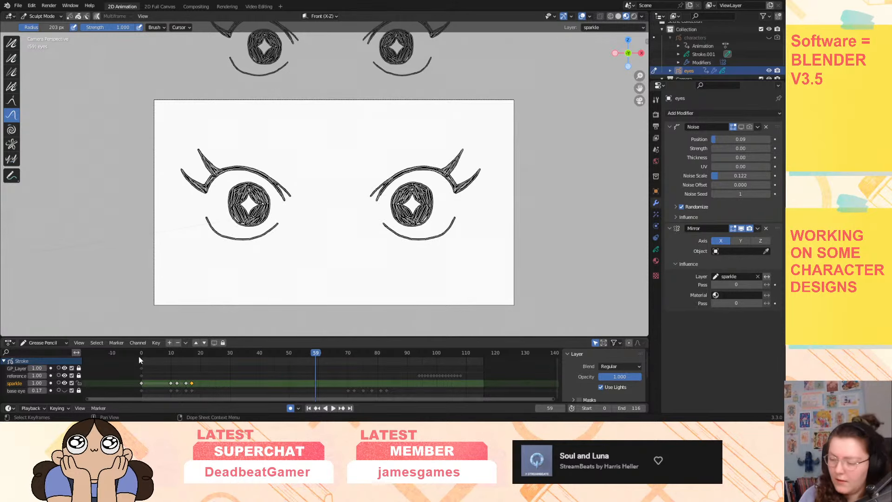
Enable the Noise modifier for viewport and render, and play the animation from frame 0.
{"action": "left_click", "coordinate": [741, 127]}
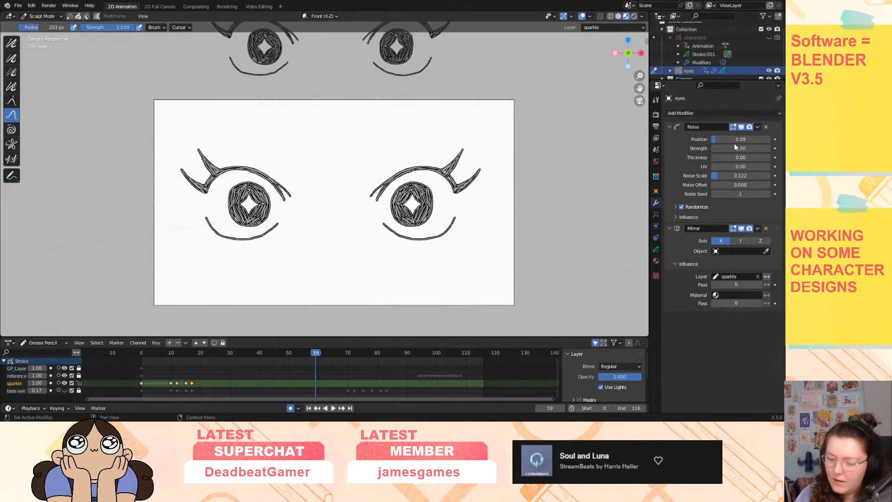
{"action": "left_click", "coordinate": [141, 355]}
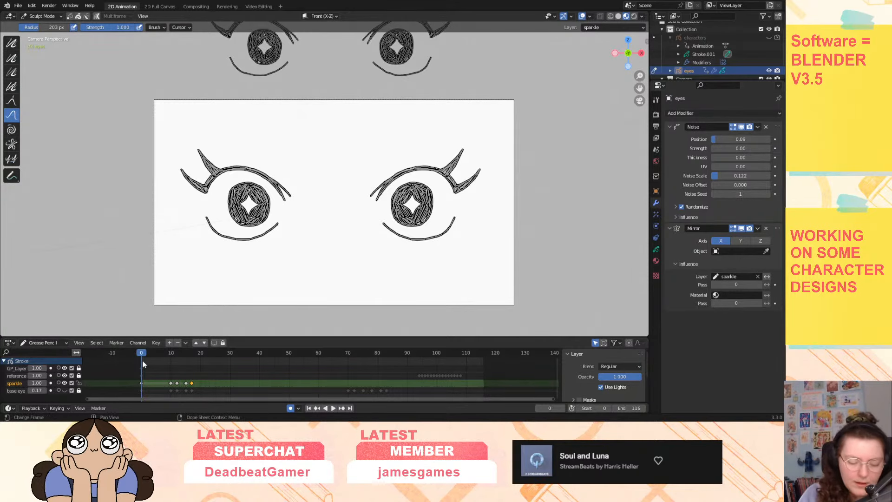
{"action": "left_click", "coordinate": [334, 408]}
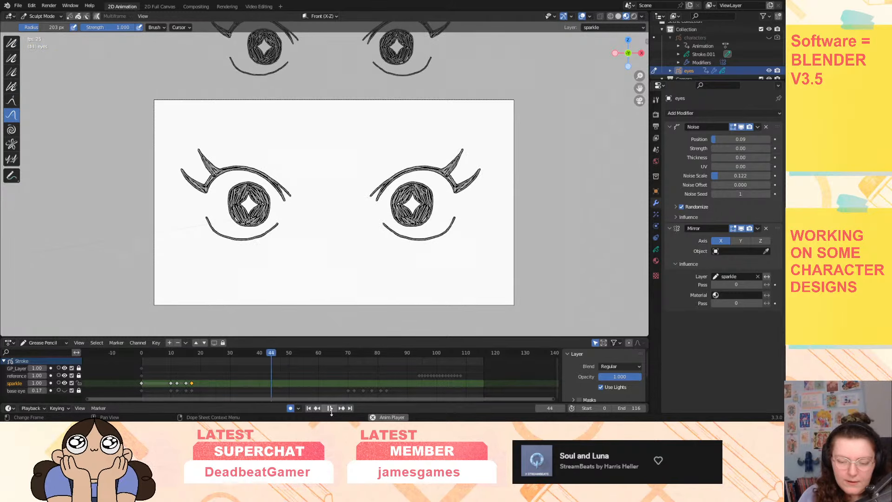
{"action": "left_click", "coordinate": [330, 408]}
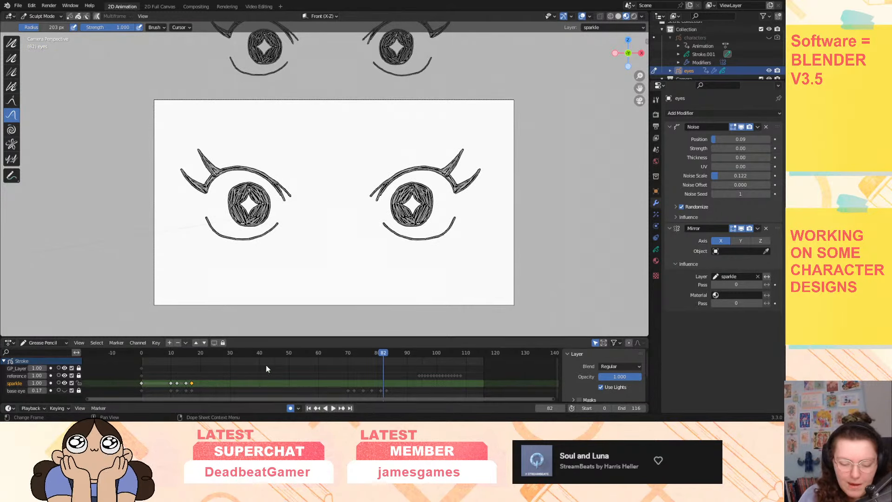
Duplicate the sparkle layer's five blink keyframes and place the copies starting at about frame 48.
{"action": "left_click_drag", "start_coordinate": [266, 364], "coordinate": [199, 385]}
{"action": "key", "text": "alt+a"}
{"action": "key", "text": "b"}
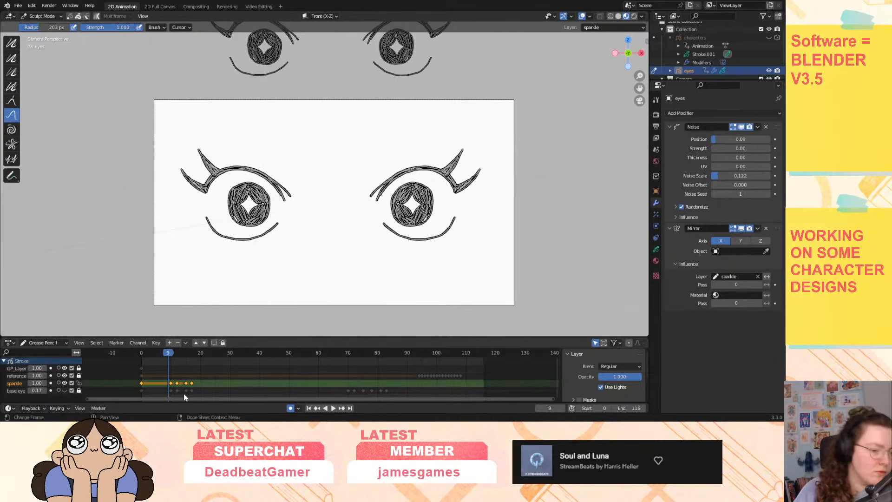
{"action": "key", "text": "shift+d"}
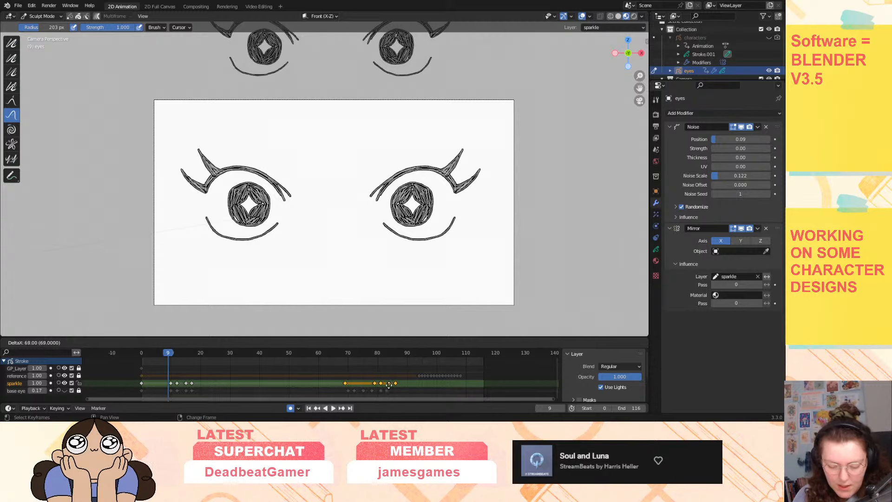
{"action": "left_click", "coordinate": [326, 384]}
{"action": "left_click", "coordinate": [348, 354]}
{"action": "key", "text": "space"}
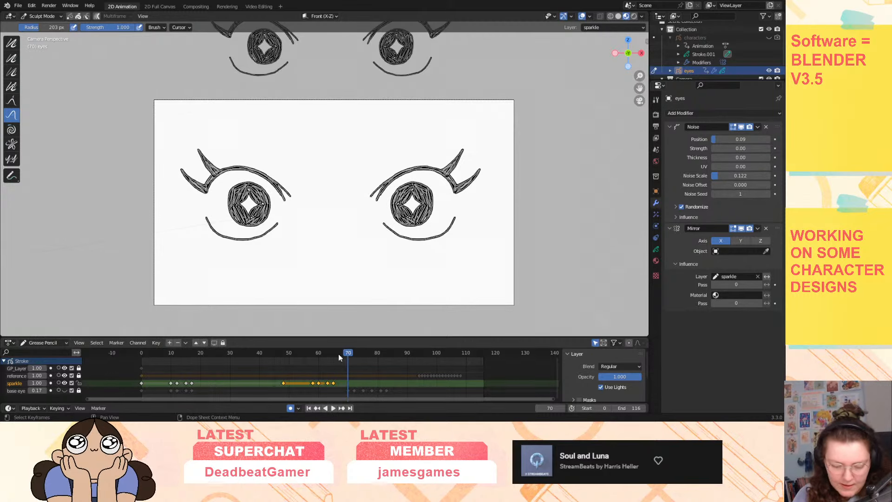
With the base eye layer shown, slide the copied sparkle keyframes to start at frame 60 and the last one to frame 88.
{"action": "left_click", "coordinate": [64, 391]}
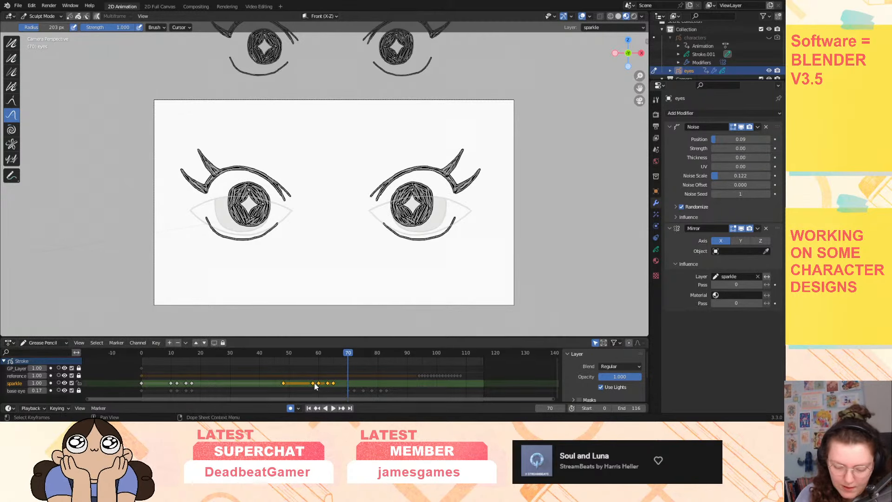
{"action": "left_click_drag", "start_coordinate": [315, 385], "coordinate": [357, 389]}
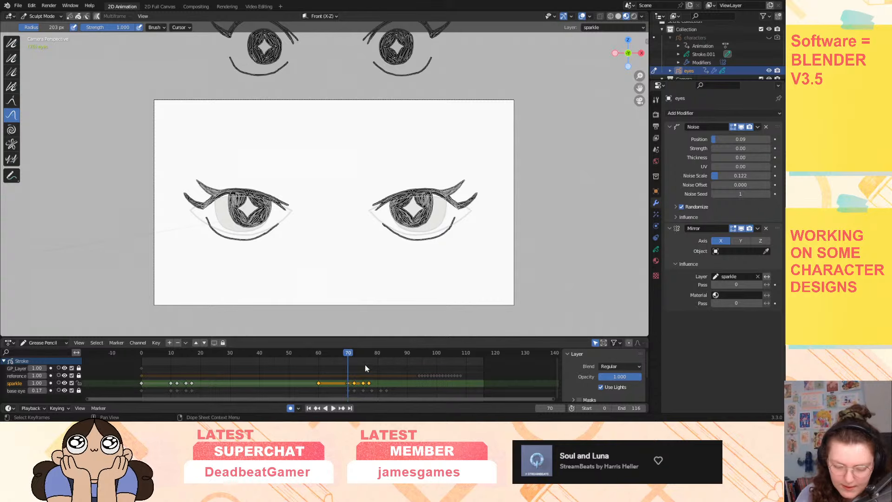
{"action": "left_click_drag", "start_coordinate": [350, 354], "coordinate": [399, 382]}
{"action": "key", "text": "space"}
Duplicate the closed-eye sparkle keyframe at frame 72 to frame 78.
{"action": "left_click", "coordinate": [353, 354]}
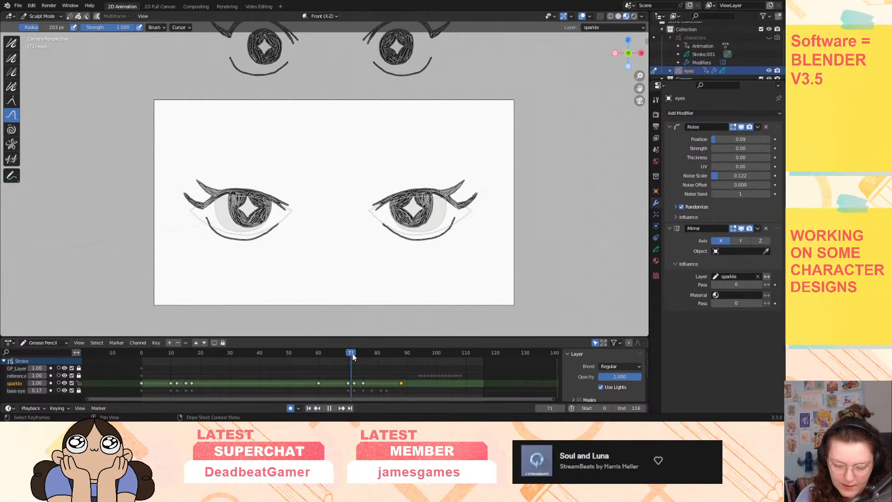
{"action": "key", "text": "space"}
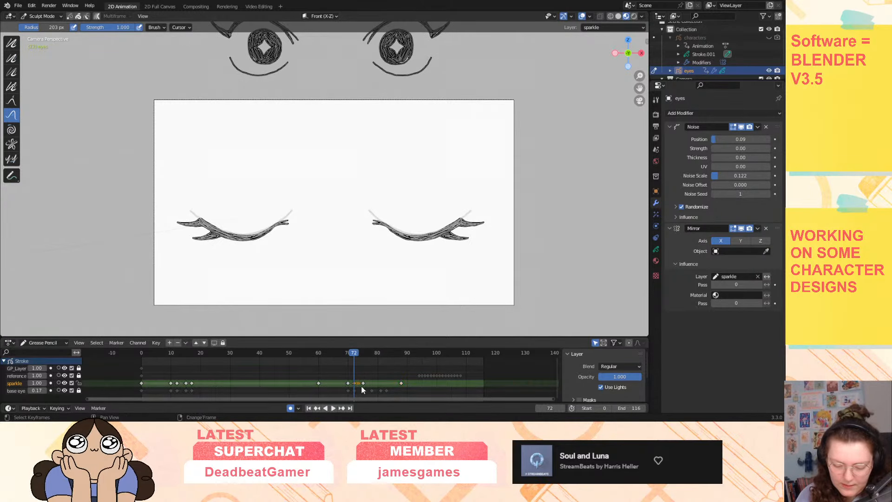
{"action": "key", "text": "g"}
{"action": "left_click", "coordinate": [397, 384]}
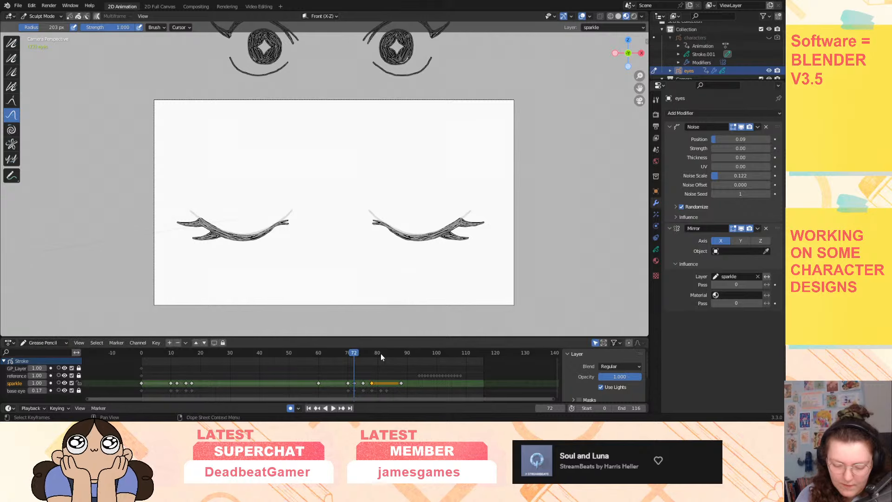
Duplicate the half-open sparkle keyframe at frame 75 to frame 81, matching the base eye layer's timing.
{"action": "key", "text": "space"}
{"action": "left_click", "coordinate": [380, 353]}
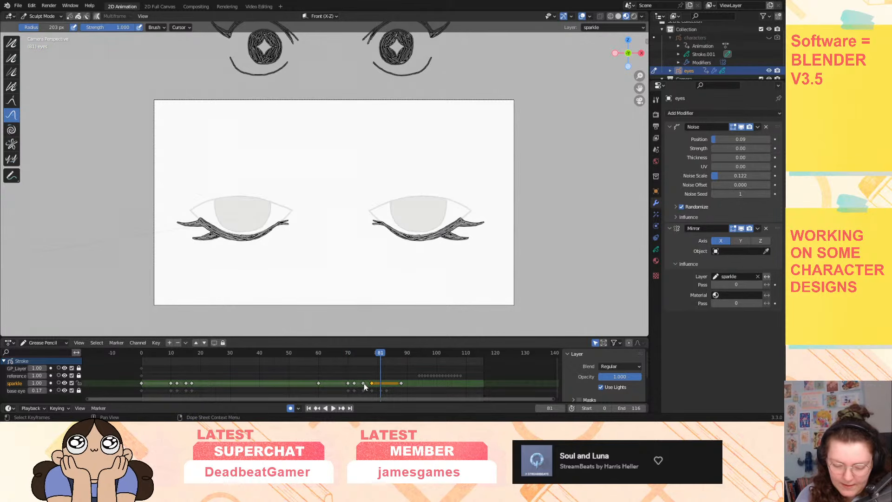
{"action": "key", "text": "space"}
{"action": "key", "text": "g"}
{"action": "left_click", "coordinate": [381, 385]}
{"action": "key", "text": "space"}
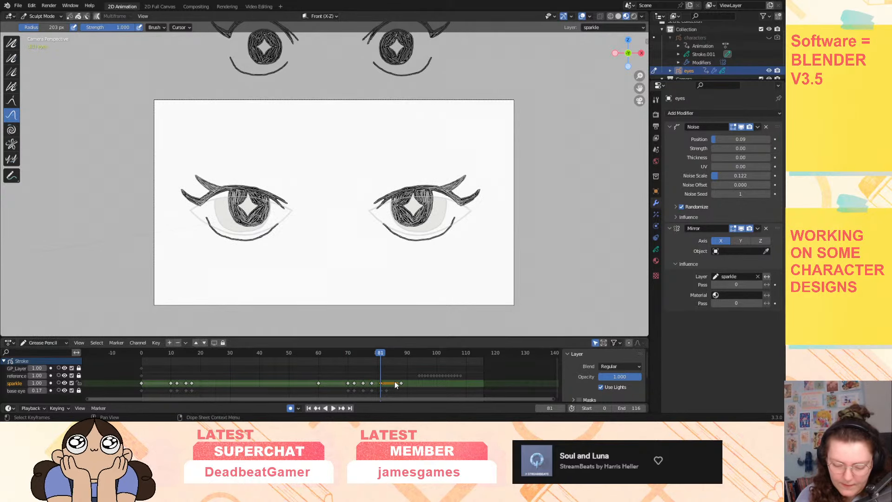
Move the final open-eye sparkle keyframe to frame 83 and delete the extra keyframe at frame 60.
{"action": "left_click", "coordinate": [386, 354]}
{"action": "key", "text": "g"}
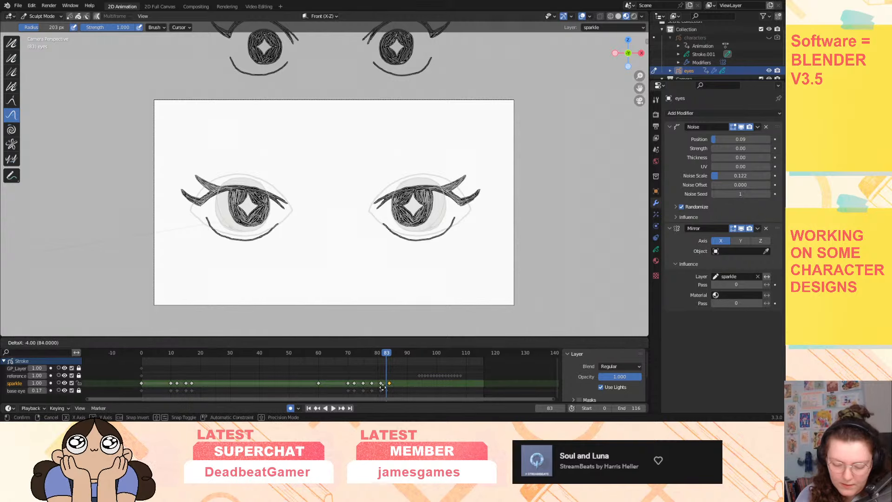
{"action": "left_click", "coordinate": [380, 384]}
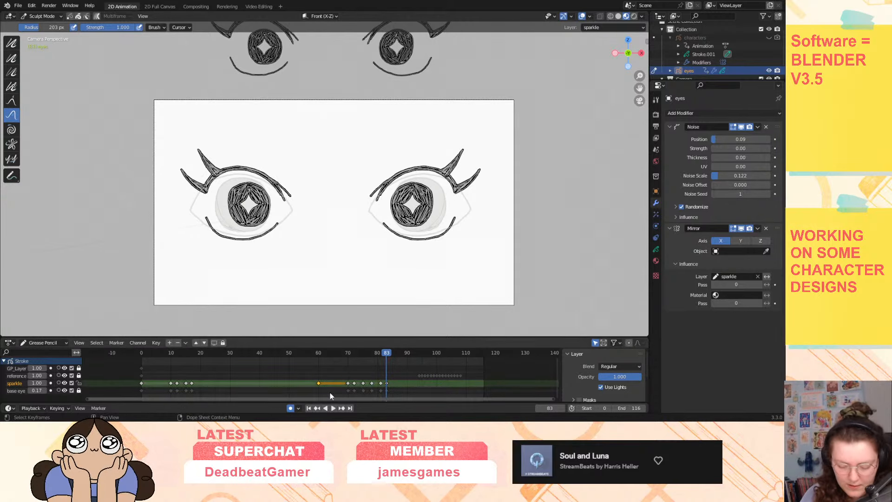
Hide the base eye layer and play the full blink animation from frame 0, then return to frame 0.
{"action": "left_click", "coordinate": [144, 353]}
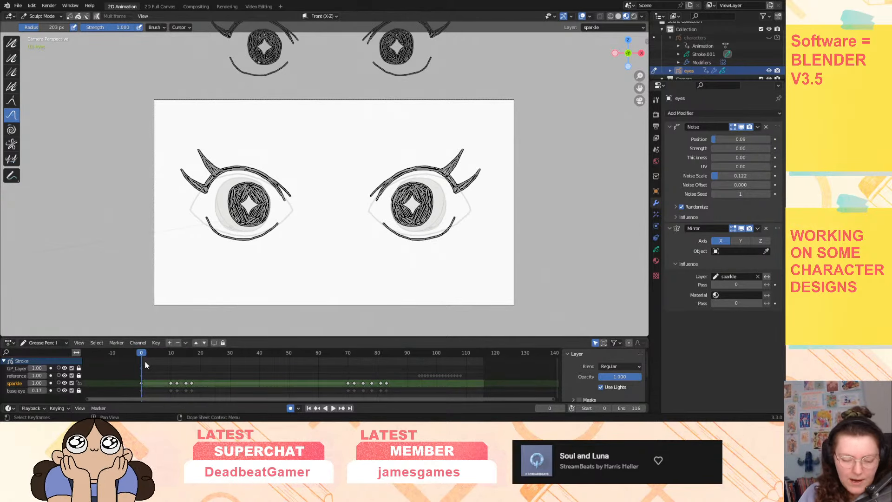
{"action": "key", "text": "space"}
{"action": "left_click", "coordinate": [65, 390]}
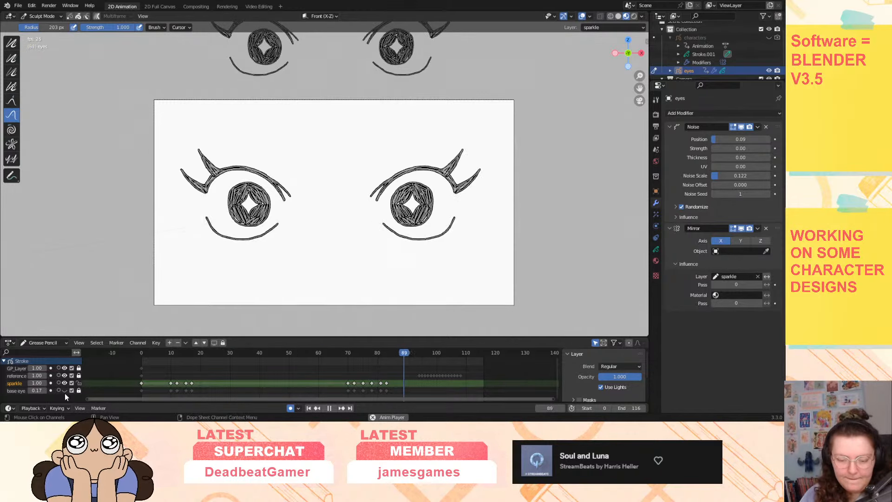
{"action": "left_click_drag", "start_coordinate": [641, 75], "coordinate": [636, 57]}
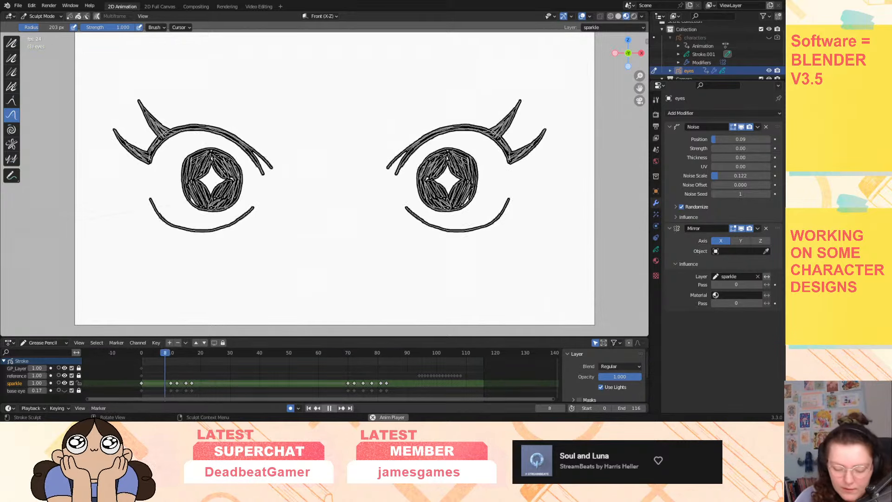
{"action": "left_click", "coordinate": [370, 358]}
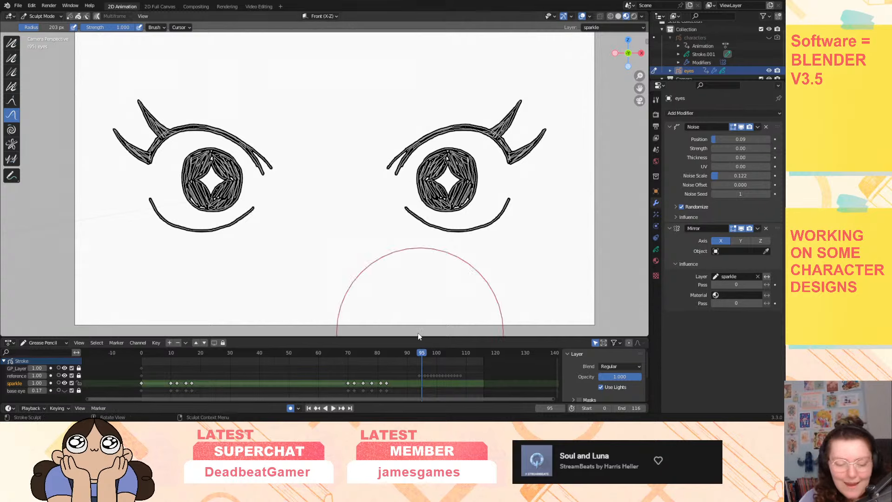
{"action": "left_click", "coordinate": [142, 354]}
{"action": "key", "text": "space"}
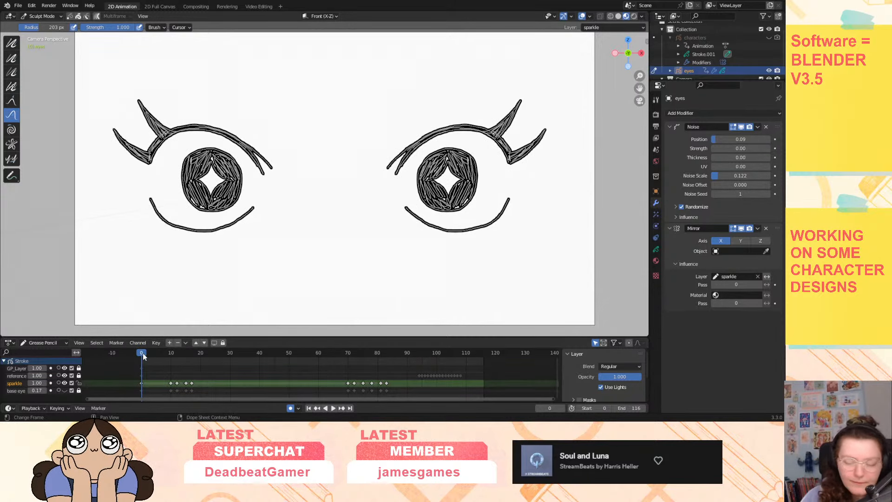
Toggle the sparkle layer's visibility off and on, and scrub through the animation from frame 0.
{"action": "left_click", "coordinate": [656, 249]}
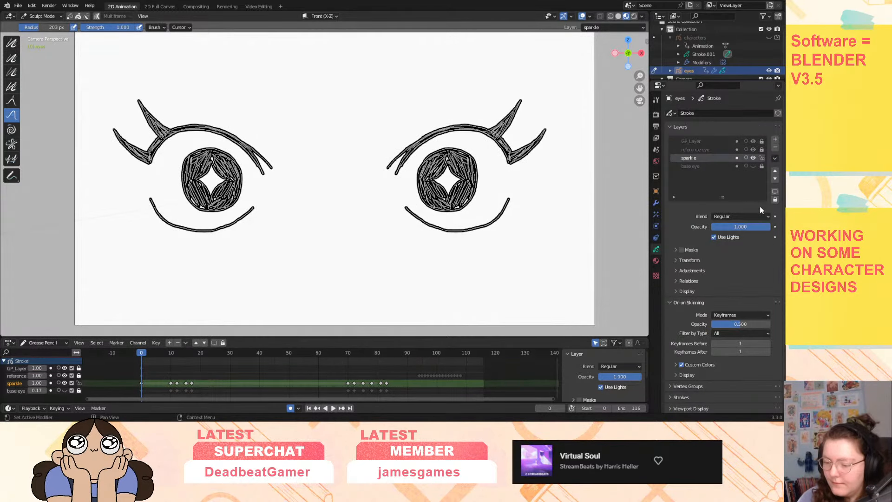
{"action": "left_click", "coordinate": [753, 158]}
{"action": "left_click", "coordinate": [753, 158]}
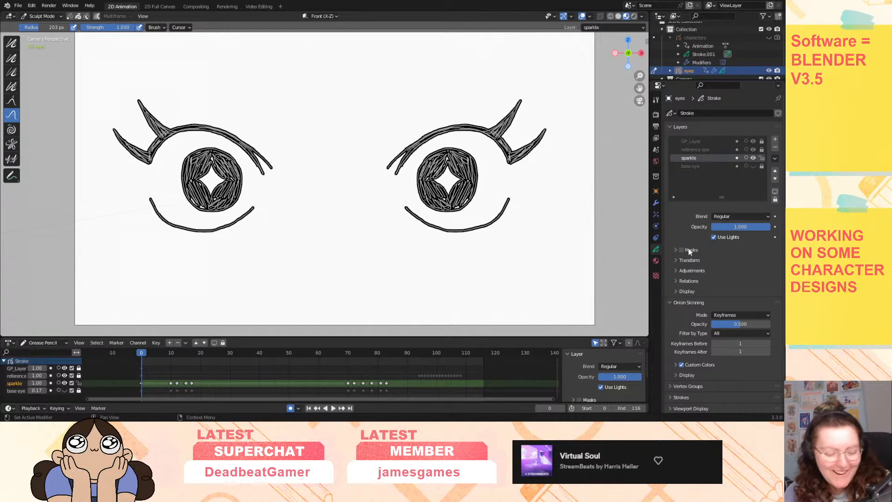
{"action": "left_click_drag", "start_coordinate": [145, 355], "coordinate": [416, 373]}
{"action": "left_click", "coordinate": [141, 355]}
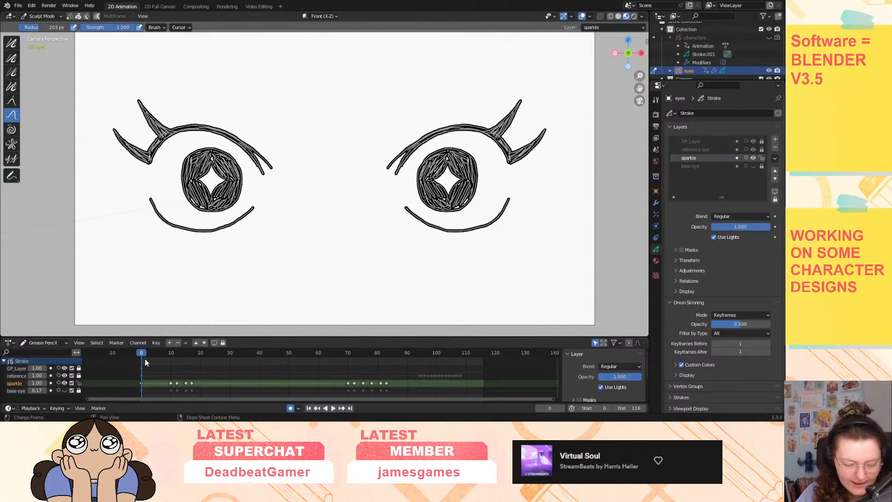
Move the reference eye layer's keyframe from frame 0 to frame 93, beside its other stored keyframes.
{"action": "left_click", "coordinate": [140, 375]}
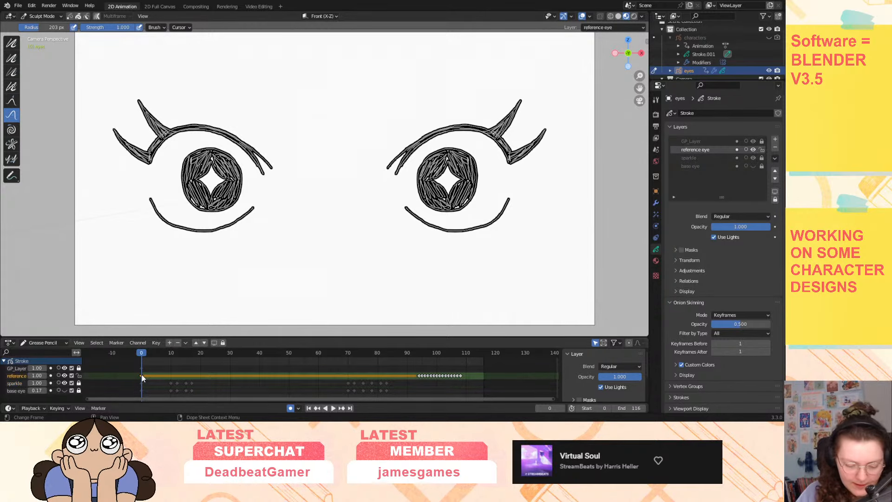
{"action": "key", "text": "g"}
{"action": "left_click", "coordinate": [420, 381]}
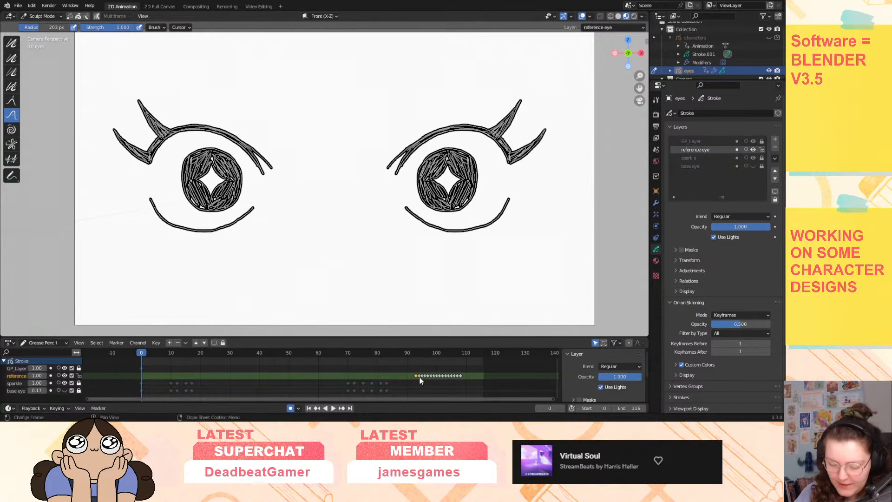
Try the reference eye layer's frame 94 keyframe at frame 0 and return it to frame 94.
{"action": "key", "text": "g"}
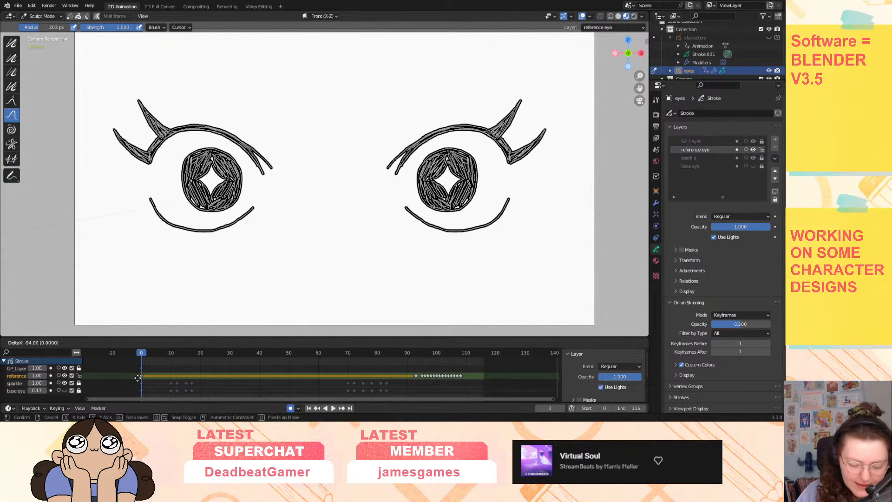
{"action": "left_click", "coordinate": [138, 377]}
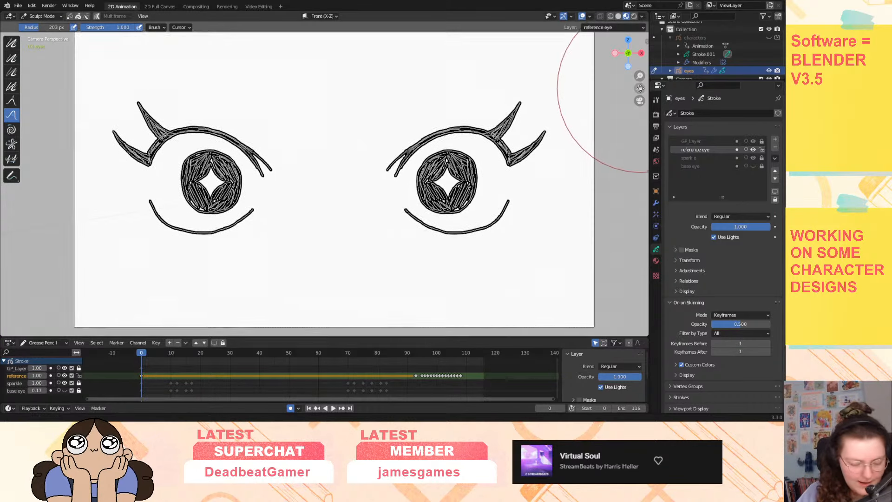
{"action": "left_click_drag", "start_coordinate": [640, 88], "coordinate": [644, 73]}
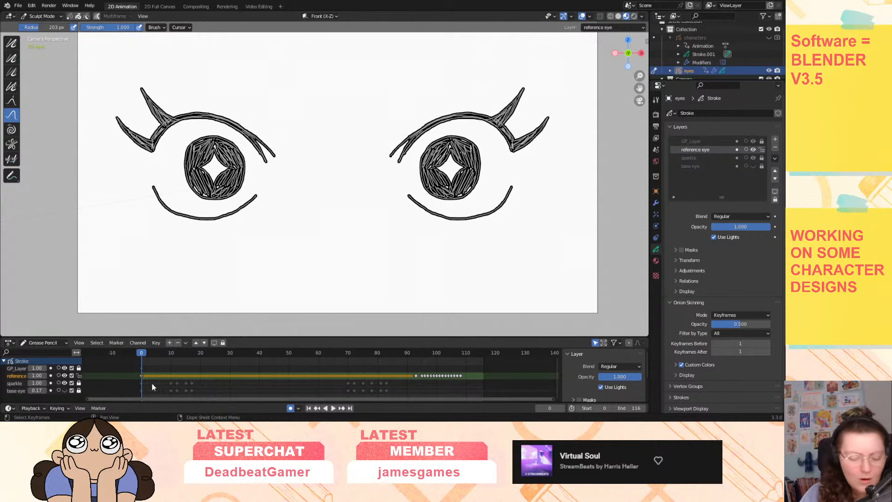
{"action": "left_click_drag", "start_coordinate": [141, 377], "coordinate": [423, 382]}
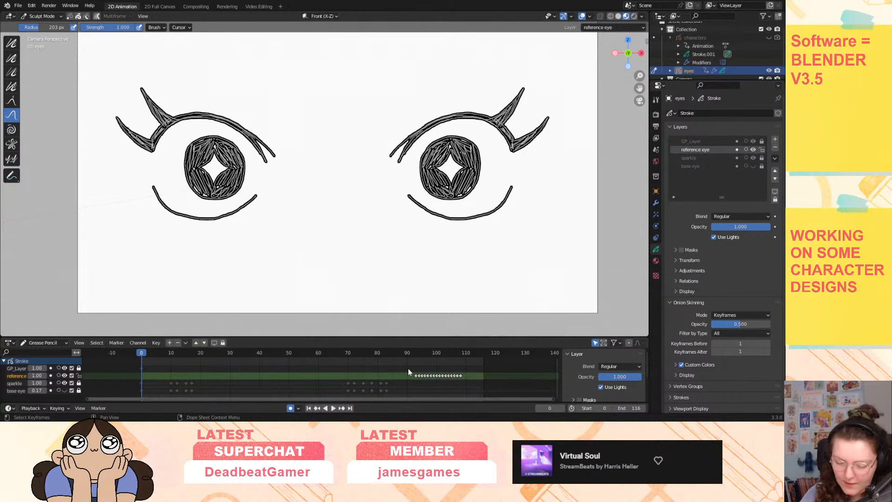
Duplicate the reference eye layer and bring the copy's frame 94 keyframe to frame 0, deleting its keyframe at frame 93.
{"action": "left_click", "coordinate": [775, 160]}
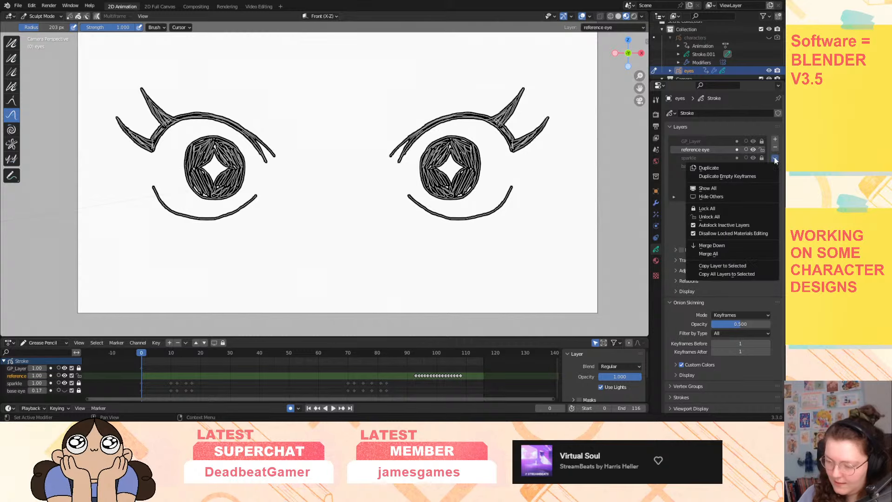
{"action": "left_click", "coordinate": [749, 168]}
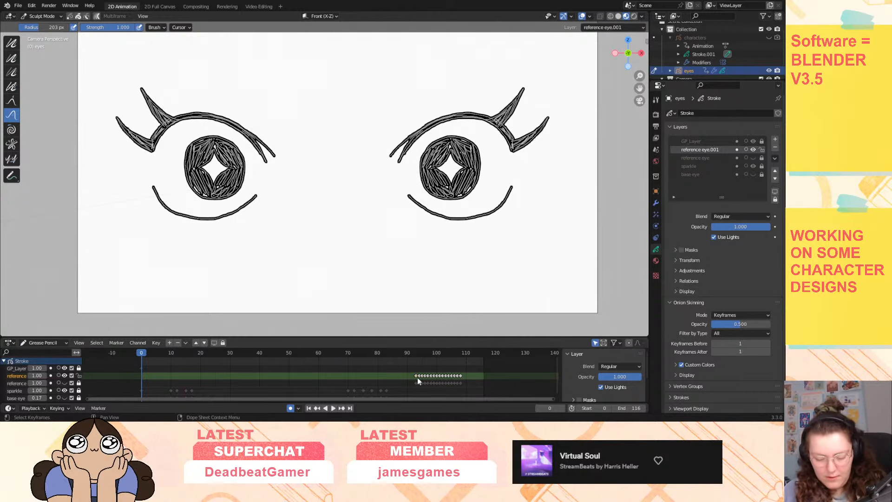
{"action": "left_click", "coordinate": [416, 377]}
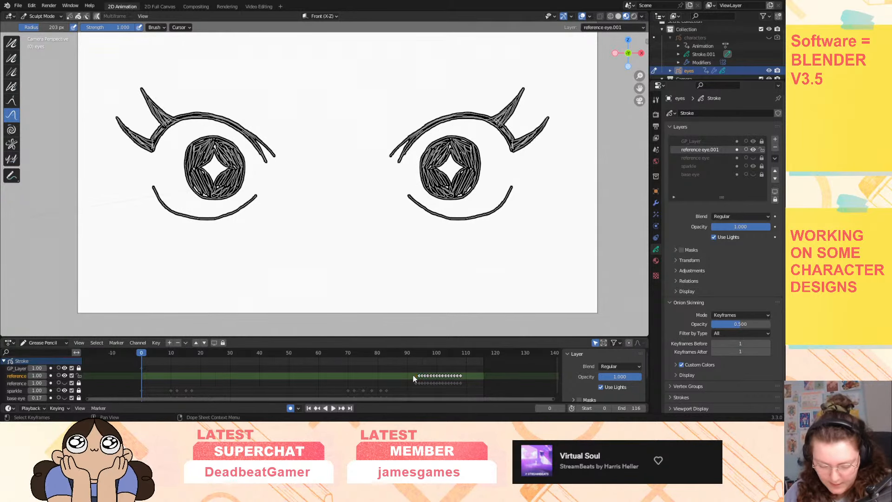
{"action": "key", "text": "b"}
{"action": "left_click_drag", "start_coordinate": [466, 375], "coordinate": [141, 378]}
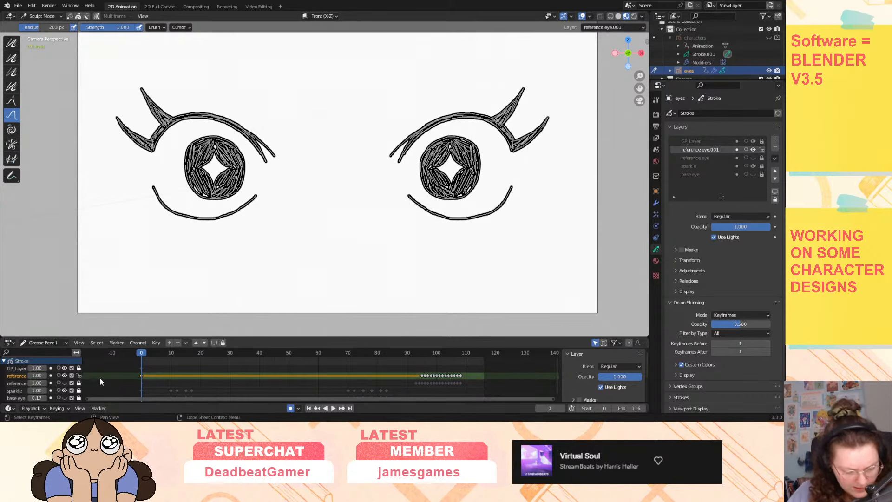
Hide the sparkle layer and add a new empty layer directly above it.
{"action": "scroll", "coordinate": [153, 376], "scroll_direction": "down", "scroll_amount": 3}
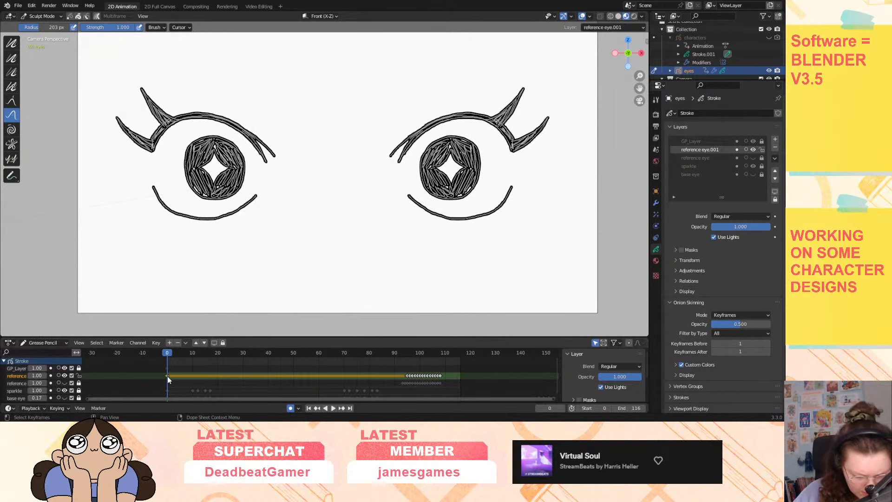
{"action": "left_click", "coordinate": [65, 391]}
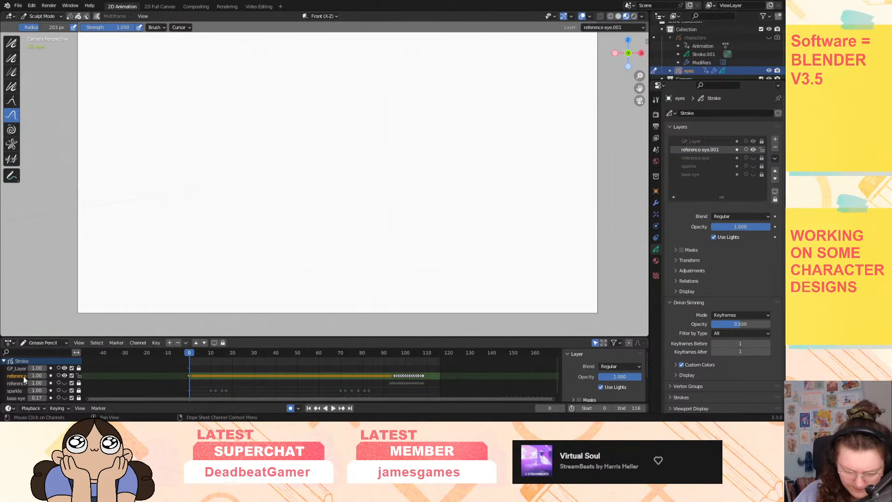
{"action": "left_click", "coordinate": [19, 392]}
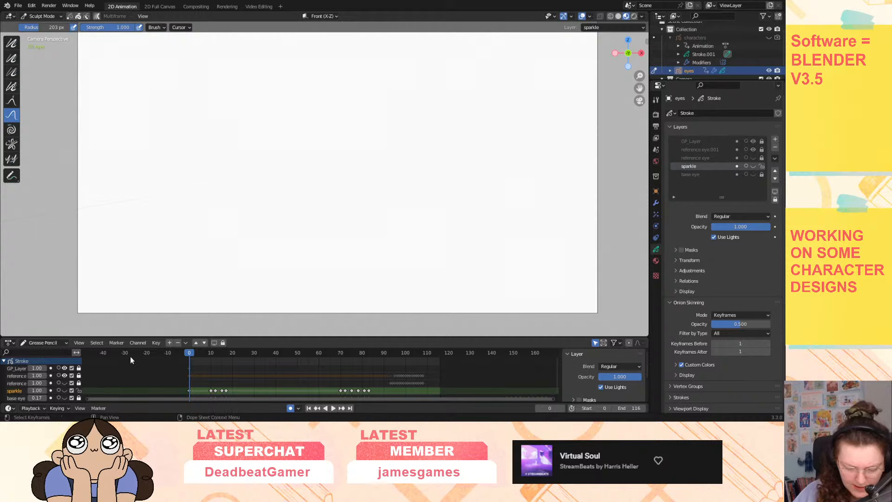
{"action": "left_click", "coordinate": [774, 140]}
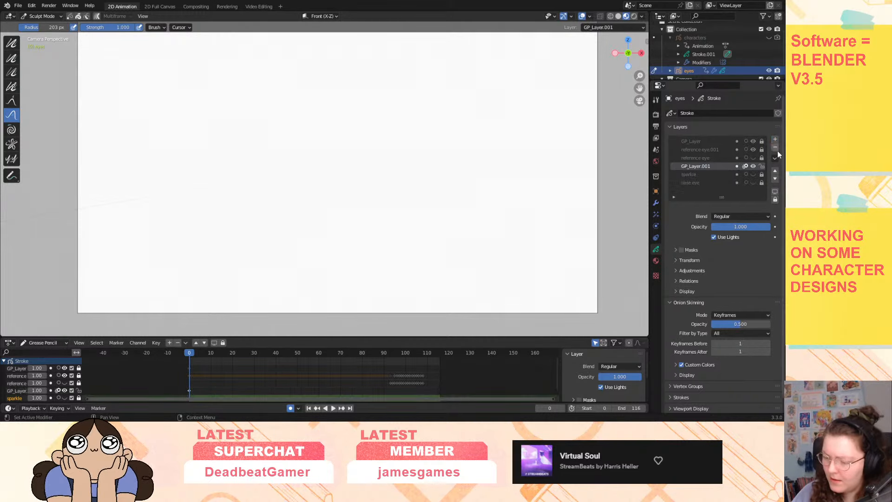
{"action": "left_click", "coordinate": [775, 158]}
{"action": "left_click", "coordinate": [774, 158]}
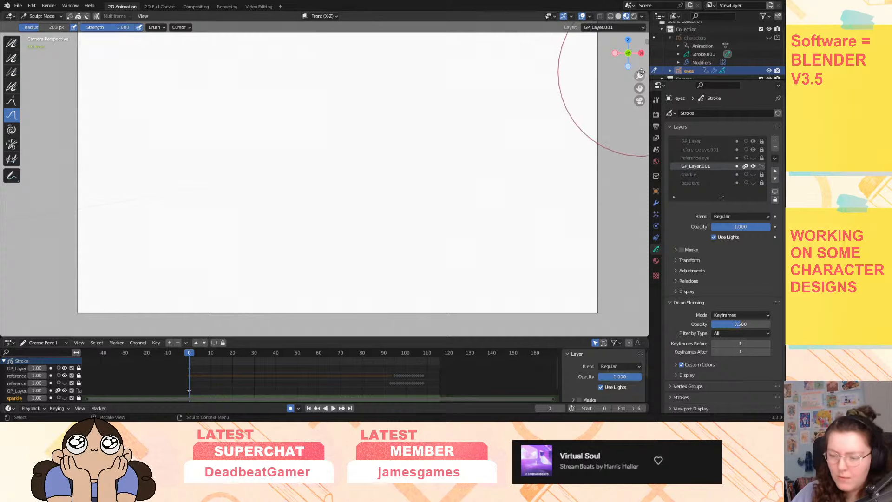
Show the base eye layer as a drawing guide and switch to Draw Mode with the new layer active.
{"action": "mouse_move", "coordinate": [639, 88]}
{"action": "left_mouse_down"}
{"action": "mouse_move", "coordinate": [605, 38]}
{"action": "mouse_move", "coordinate": [621, 287]}
{"action": "mouse_move", "coordinate": [619, 244]}
{"action": "left_mouse_up"}
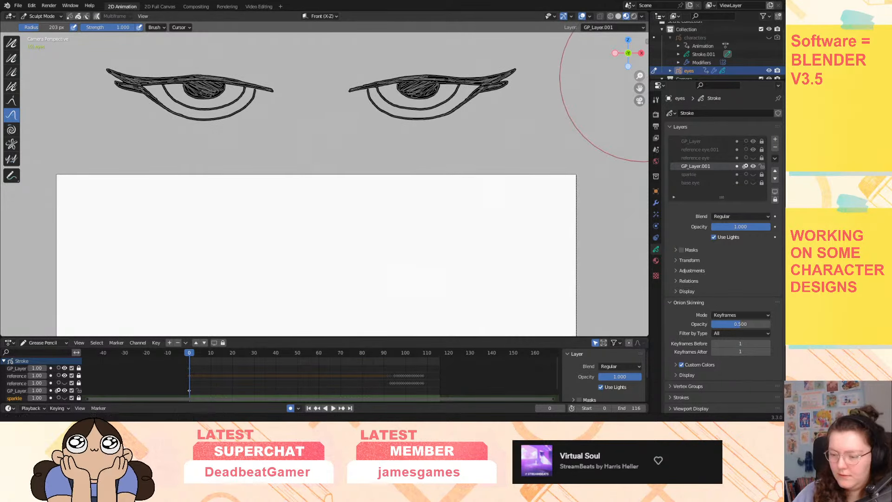
{"action": "mouse_move", "coordinate": [641, 77]}
{"action": "left_mouse_down"}
{"action": "mouse_move", "coordinate": [638, 92]}
{"action": "mouse_move", "coordinate": [642, 59]}
{"action": "left_mouse_up"}
{"action": "scroll", "coordinate": [592, 135], "scroll_direction": "down", "scroll_amount": 1}
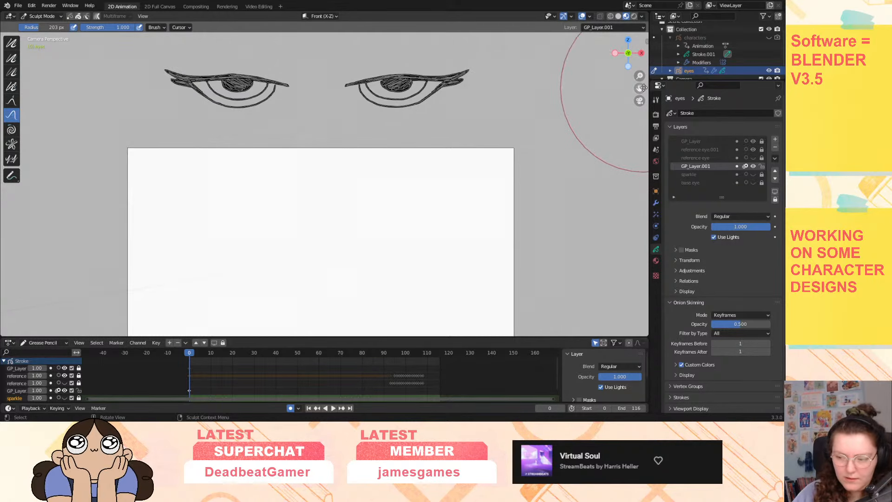
{"action": "left_click_drag", "start_coordinate": [640, 89], "coordinate": [640, 60]}
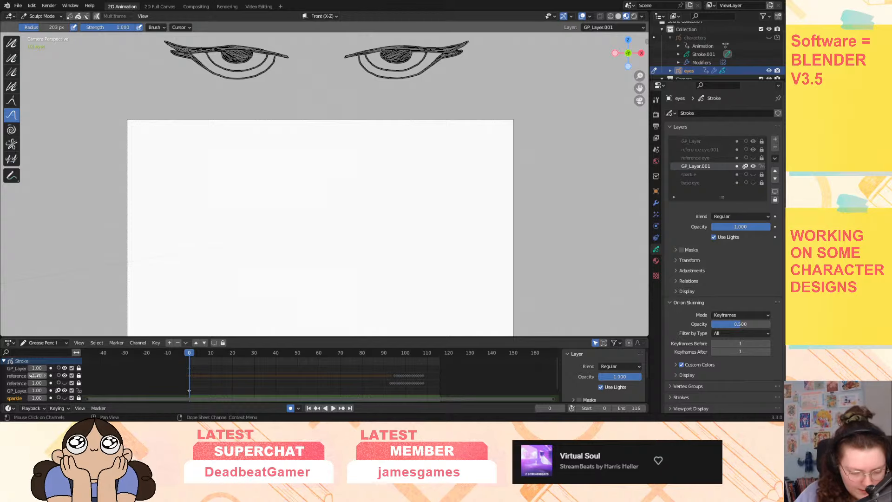
{"action": "scroll", "coordinate": [119, 374], "scroll_direction": "down", "scroll_amount": 2}
{"action": "left_click", "coordinate": [188, 374]}
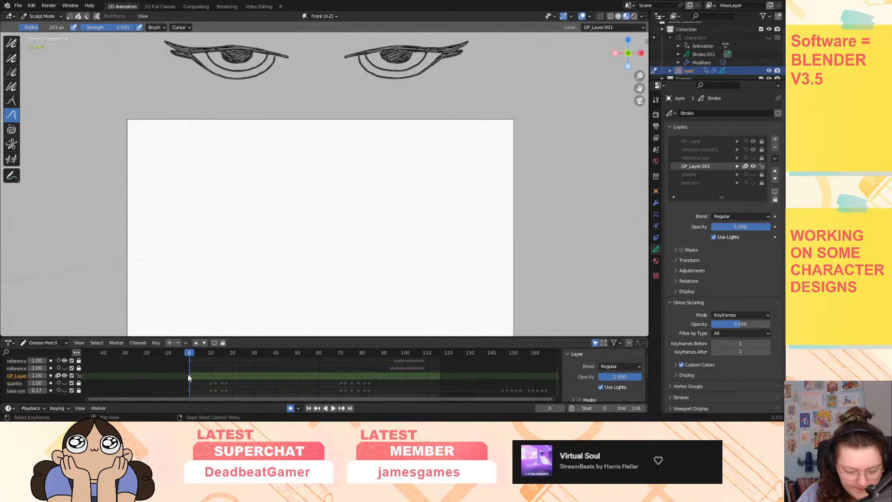
{"action": "left_click", "coordinate": [65, 390]}
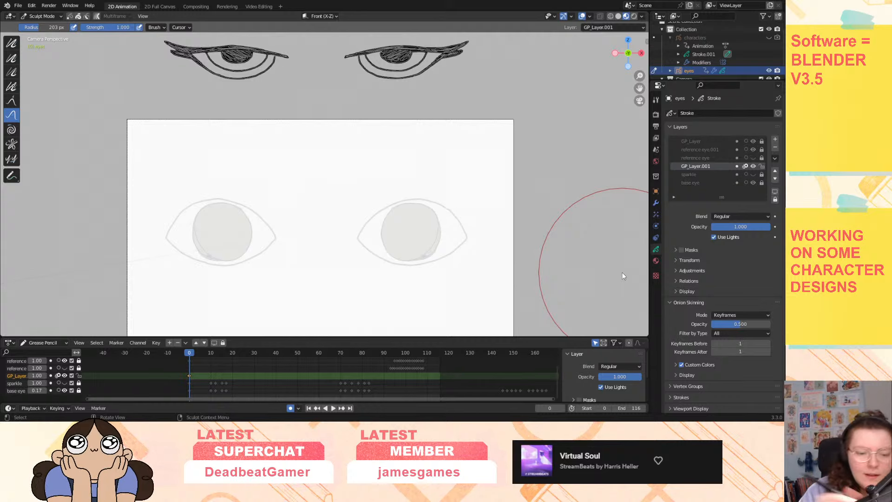
{"action": "left_click", "coordinate": [48, 16]}
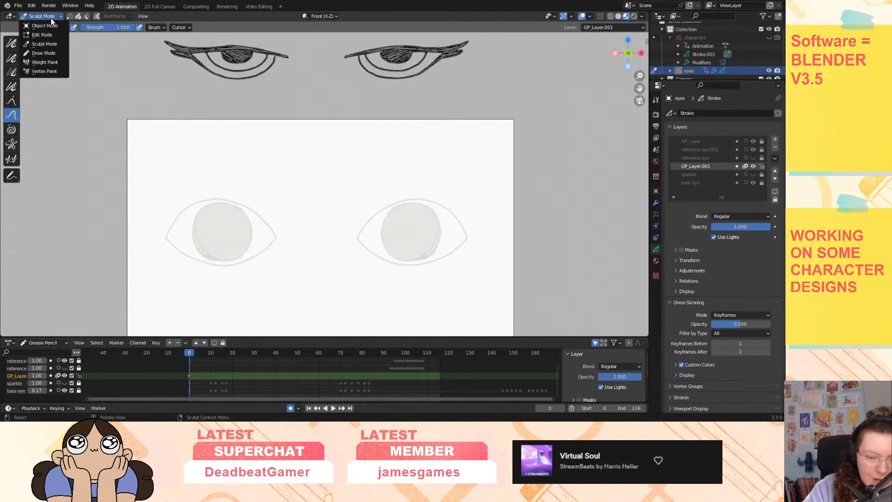
{"action": "left_click", "coordinate": [44, 53]}
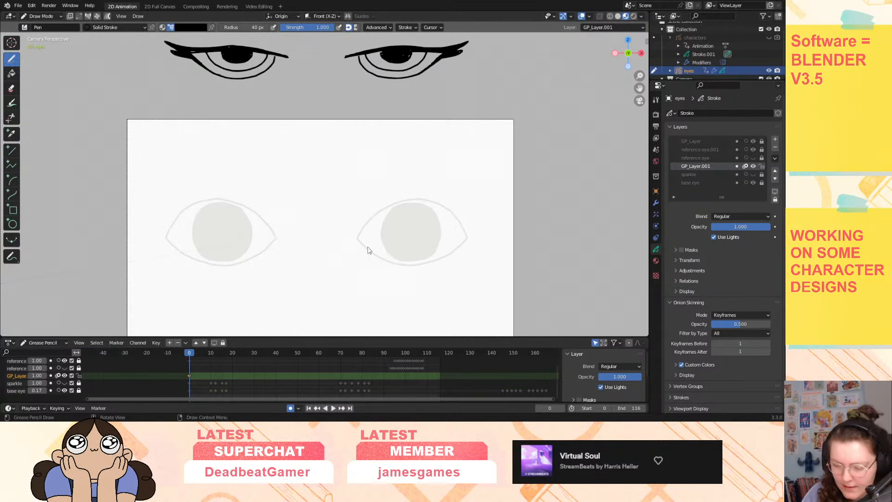
Duplicate the Mirror modifier, set the original's influence layer to GP_Layer.001 and check the mirroring with a temporary test stroke.
{"action": "left_click", "coordinate": [656, 203]}
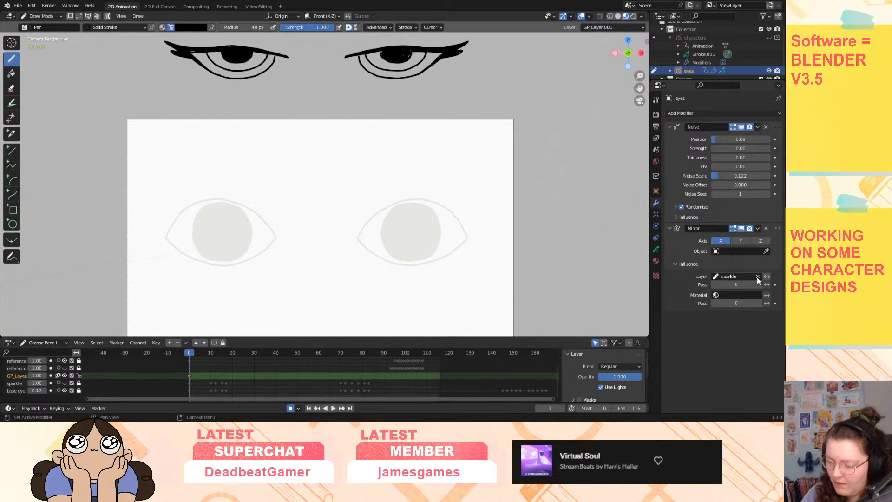
{"action": "left_click", "coordinate": [758, 228]}
{"action": "left_click", "coordinate": [741, 245]}
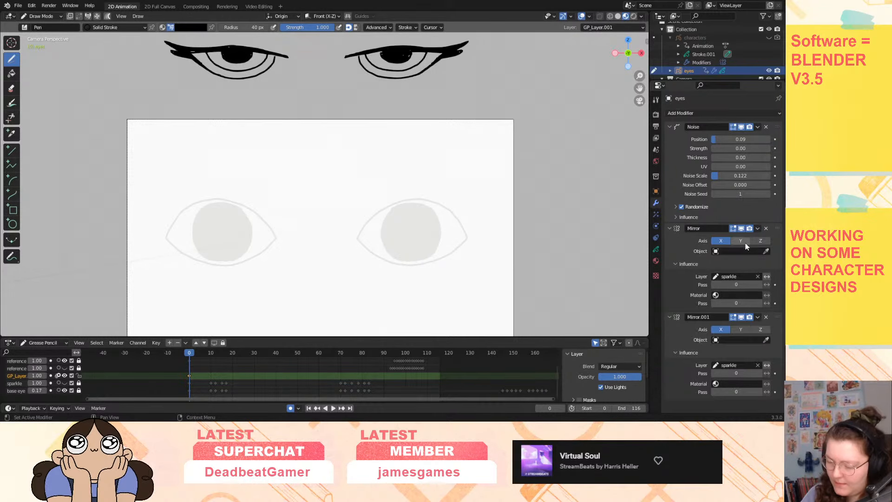
{"action": "left_click", "coordinate": [739, 276]}
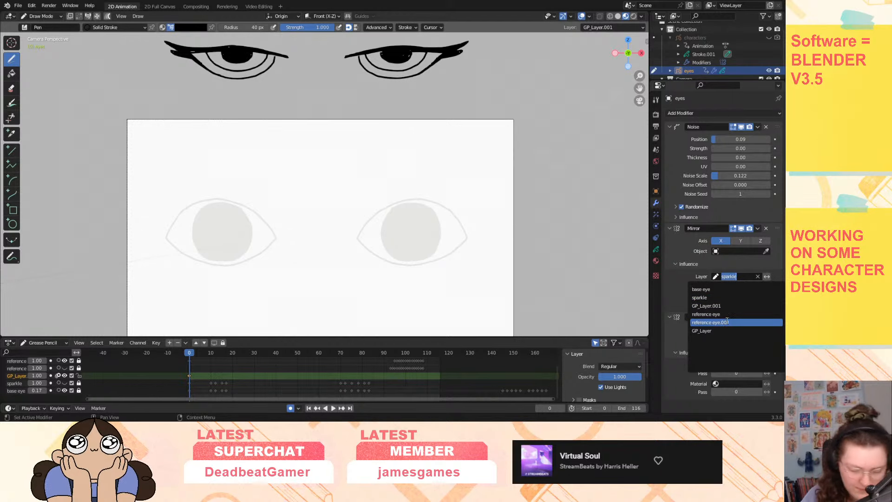
{"action": "left_click", "coordinate": [734, 306]}
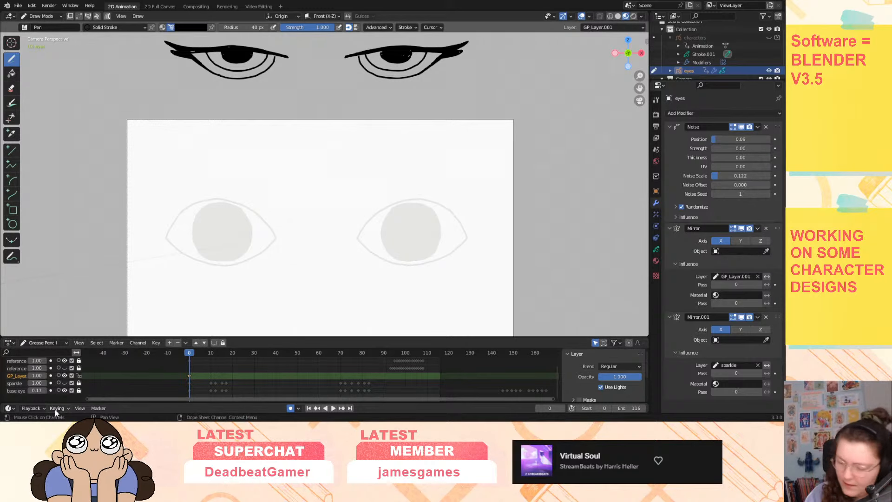
{"action": "left_click", "coordinate": [736, 276]}
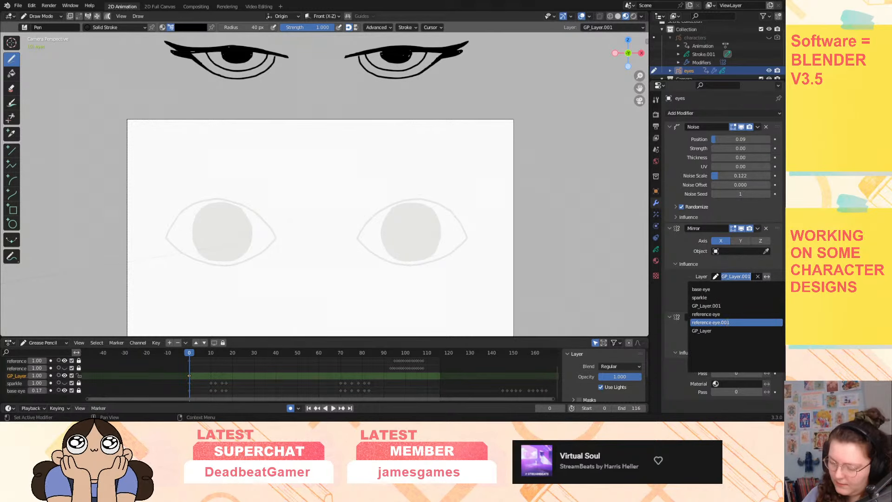
{"action": "left_click", "coordinate": [733, 307]}
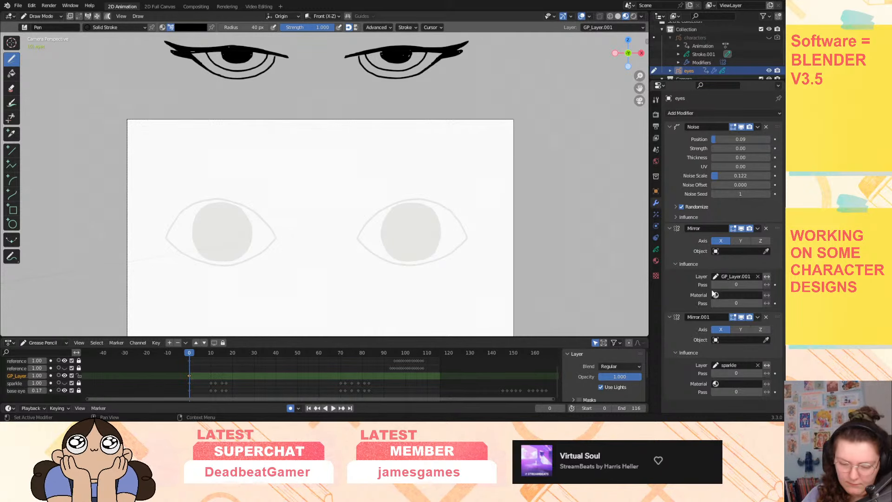
{"action": "mouse_move", "coordinate": [399, 203]}
{"action": "left_mouse_down"}
{"action": "mouse_move", "coordinate": [387, 250]}
{"action": "mouse_move", "coordinate": [423, 282]}
{"action": "left_mouse_up"}
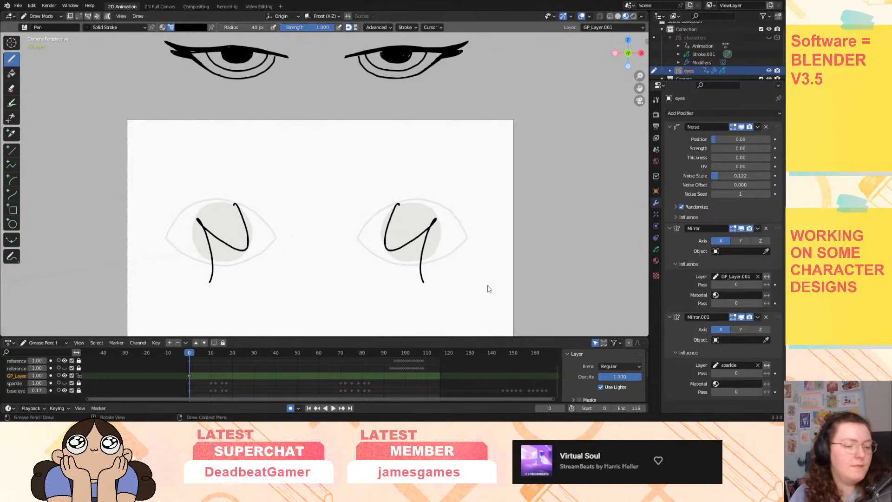
{"action": "key", "text": "ctrl+z"}
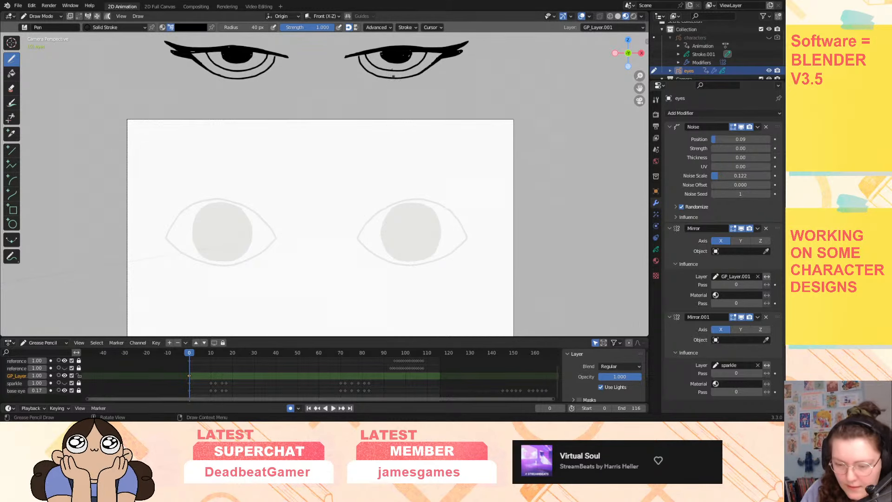
Draw the half-closed upper lid and two-pronged lash flick over the right-hand guide eye, disabling the Noise modifier in viewport and render.
{"action": "left_click_drag", "start_coordinate": [358, 238], "coordinate": [483, 224]}
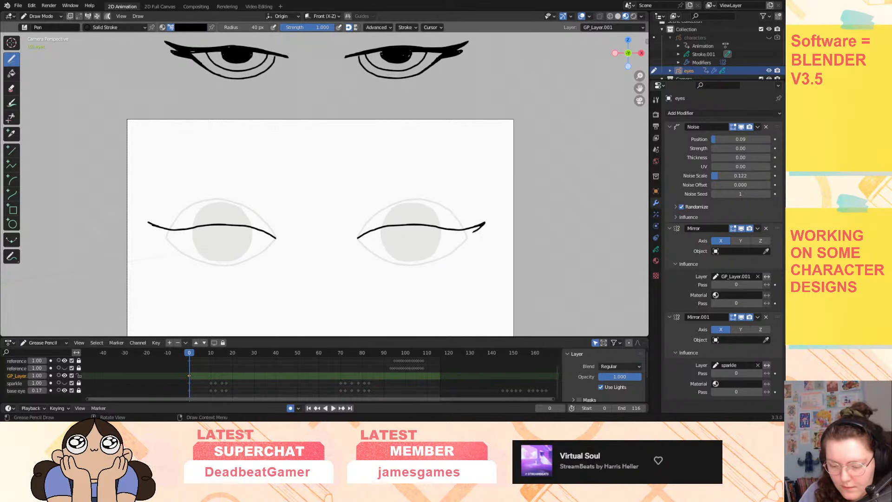
{"action": "left_click_drag", "start_coordinate": [467, 241], "coordinate": [457, 248]}
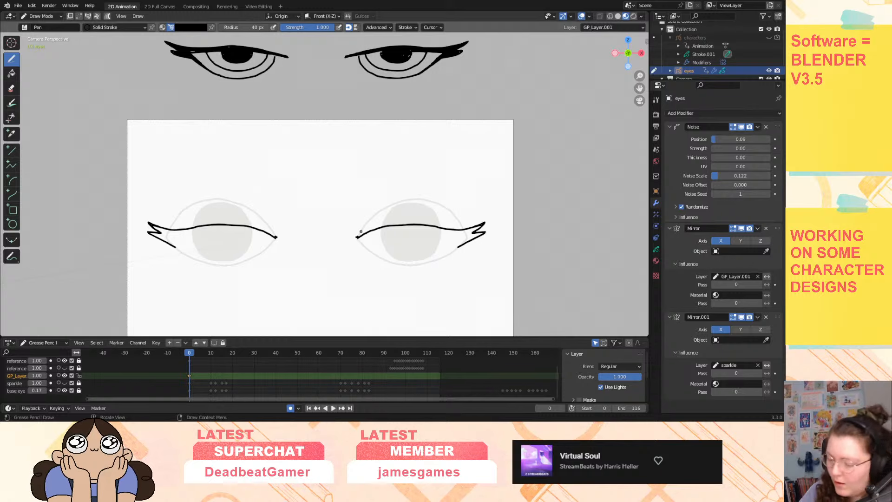
{"action": "left_click", "coordinate": [742, 127]}
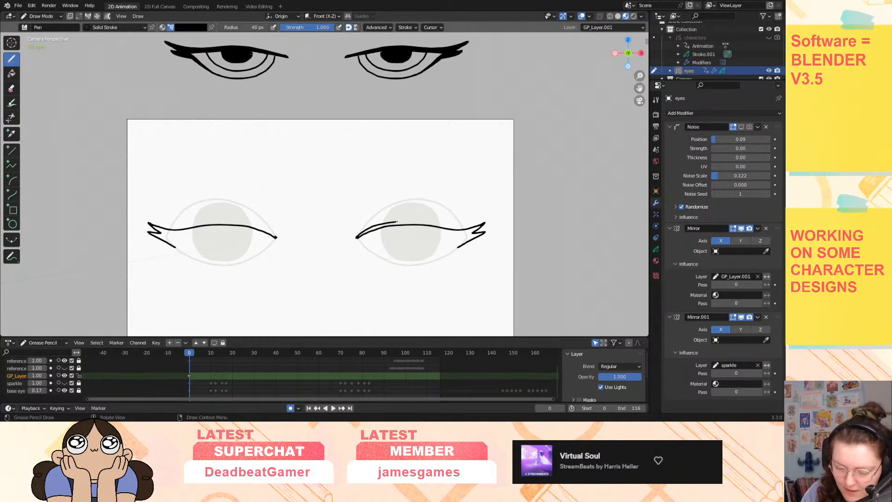
{"action": "left_click_drag", "start_coordinate": [277, 237], "coordinate": [277, 238]}
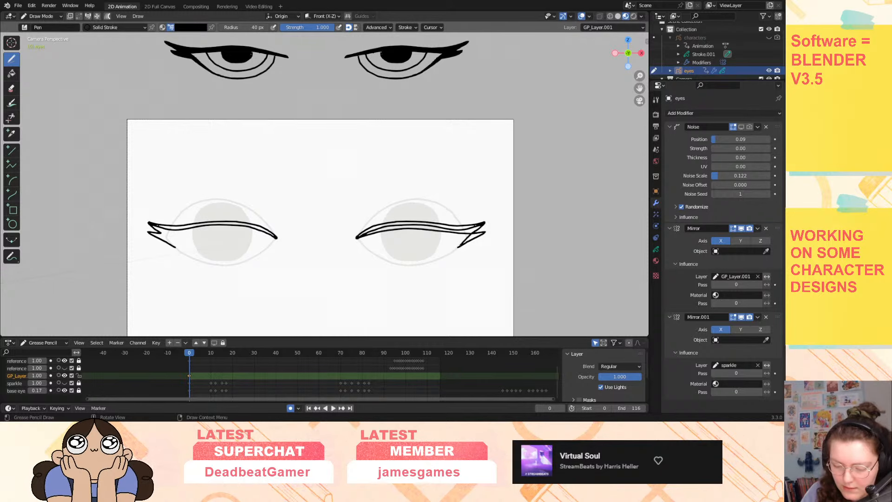
{"action": "left_click_drag", "start_coordinate": [458, 247], "coordinate": [456, 248]}
Draw the iris arc, the lower lid curve meeting the lash flick, and a smaller pupil arc beneath the upper lid.
{"action": "left_click_drag", "start_coordinate": [640, 76], "coordinate": [641, 99]}
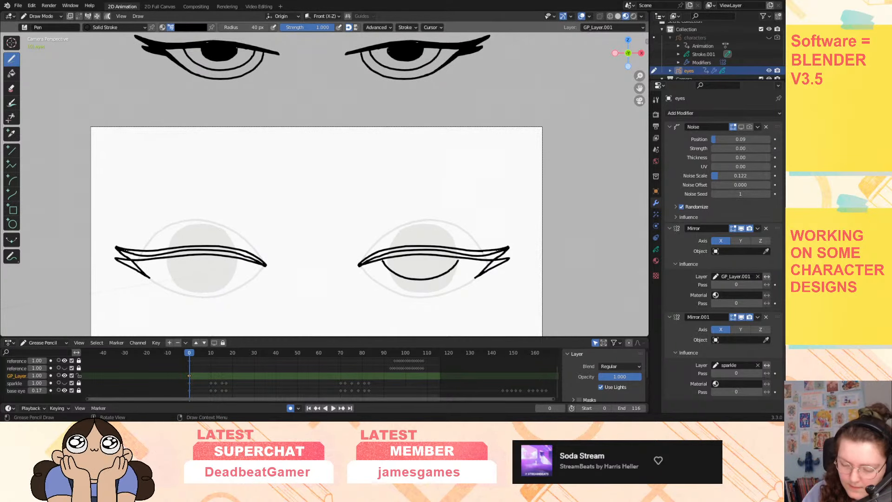
{"action": "left_click_drag", "start_coordinate": [459, 261], "coordinate": [460, 255]}
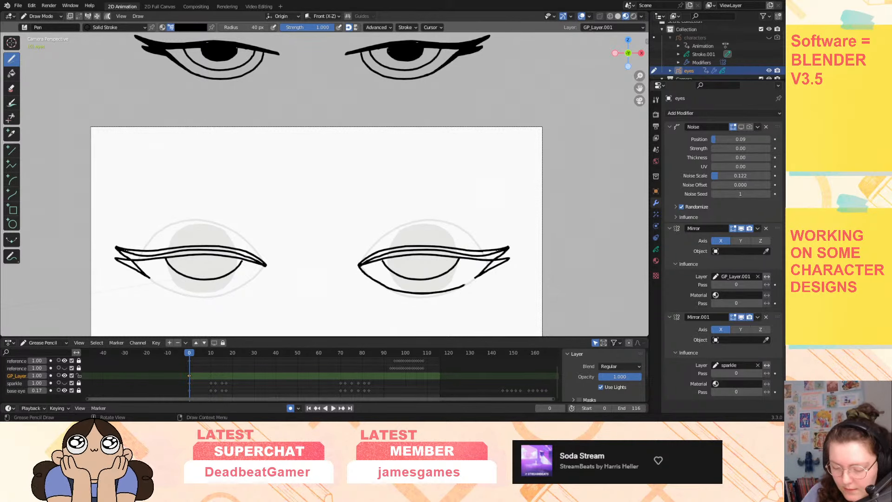
{"action": "left_click_drag", "start_coordinate": [465, 285], "coordinate": [487, 264]}
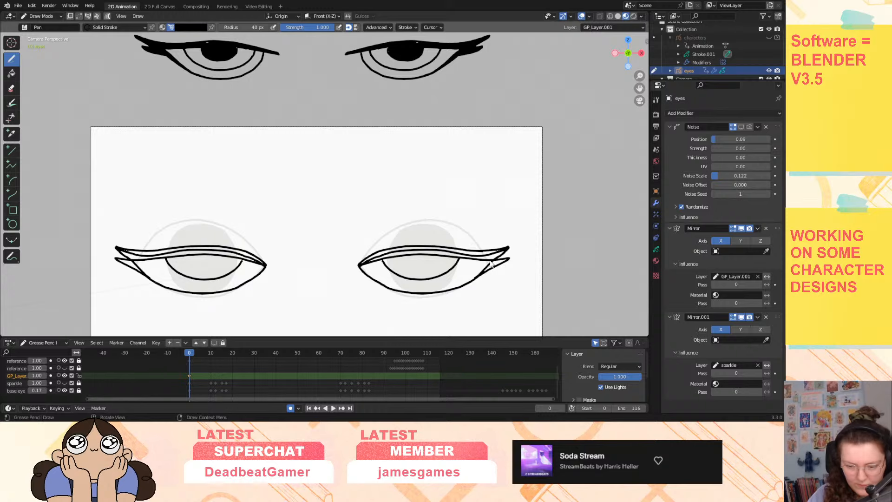
{"action": "key", "text": "ctrl+z"}
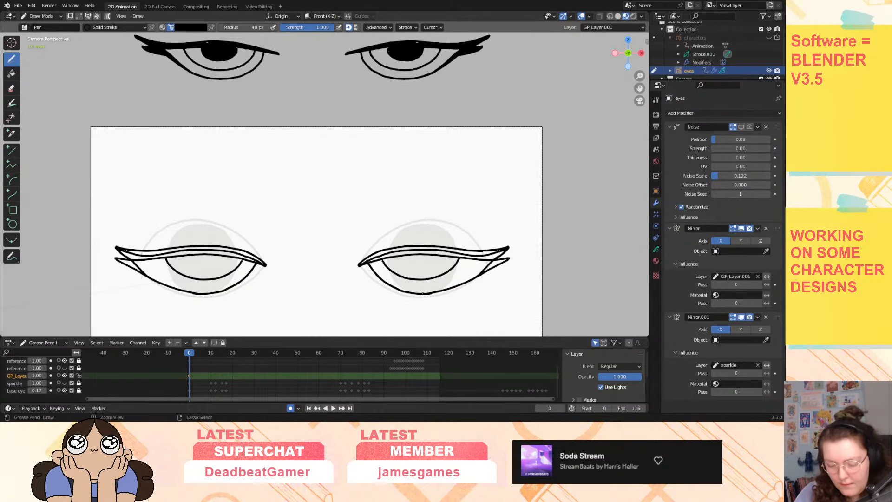
{"action": "key", "text": "ctrl+z"}
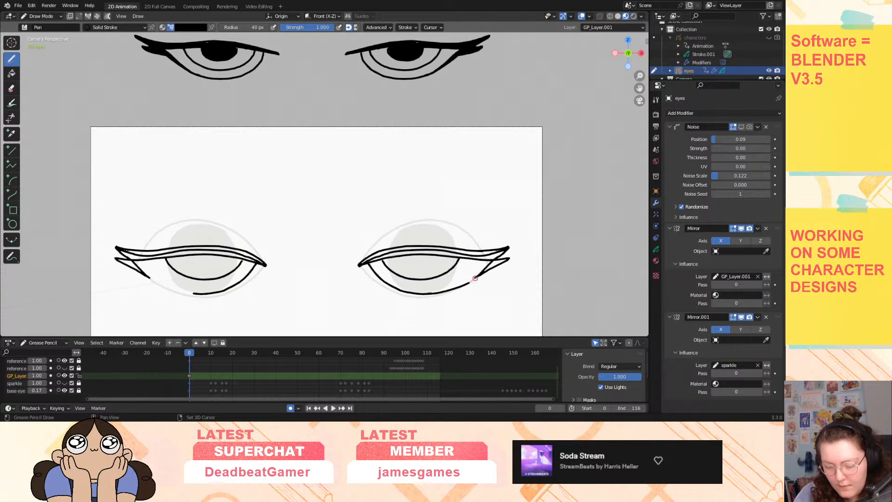
{"action": "left_click_drag", "start_coordinate": [475, 278], "coordinate": [484, 272]}
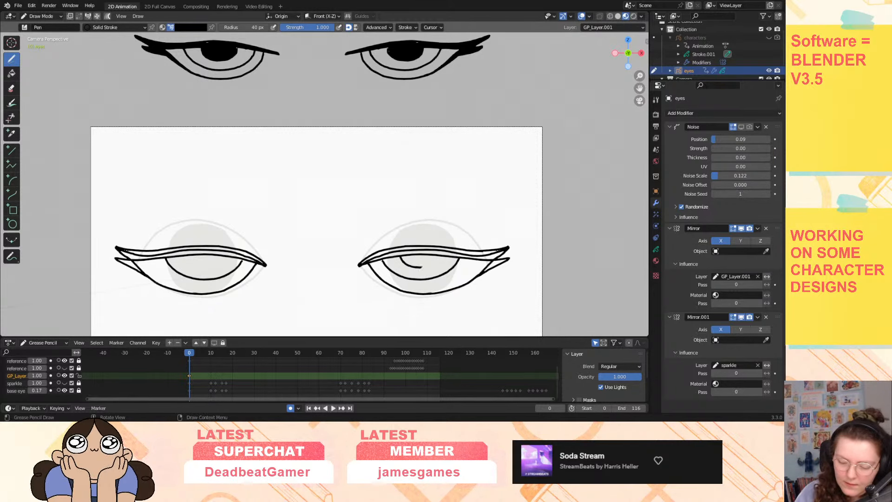
{"action": "left_click_drag", "start_coordinate": [438, 259], "coordinate": [442, 251]}
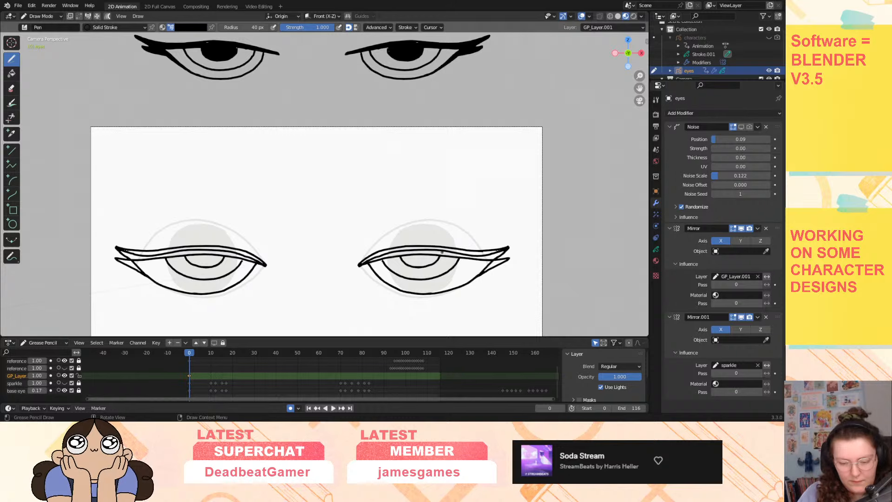
Fill the upper lid band, lash flicks and pupil with black using the Fill tool and the Solid Fill material.
{"action": "left_click", "coordinate": [12, 74]}
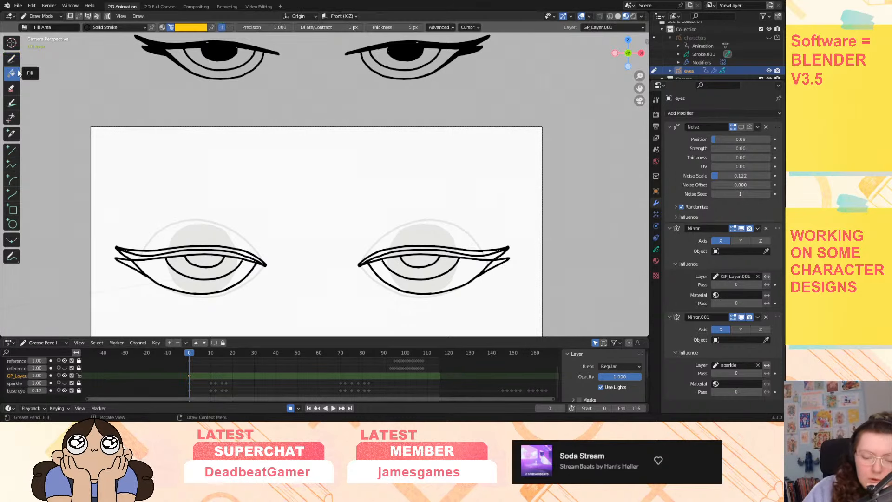
{"action": "left_click", "coordinate": [191, 28]}
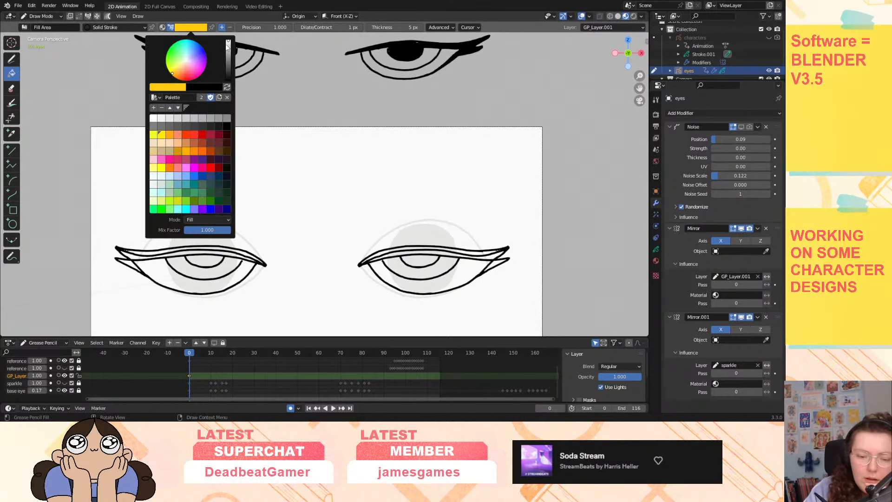
{"action": "left_click_drag", "start_coordinate": [218, 44], "coordinate": [218, 79]}
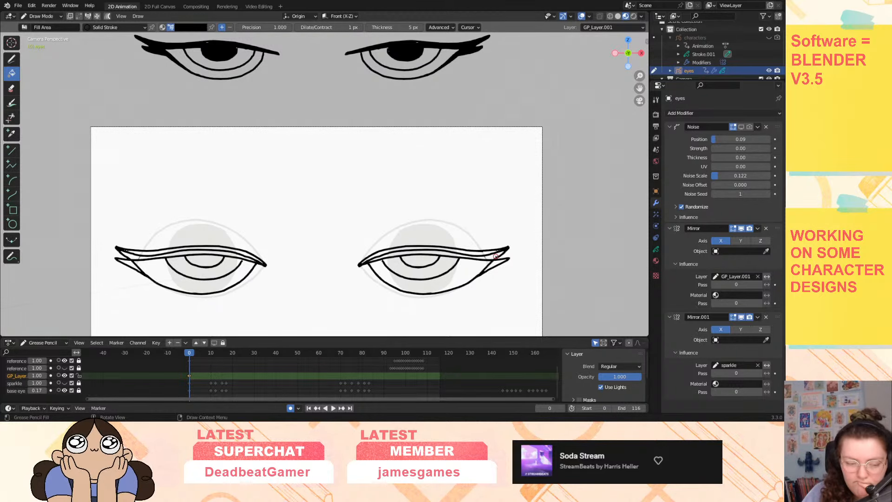
{"action": "left_click", "coordinate": [113, 28]}
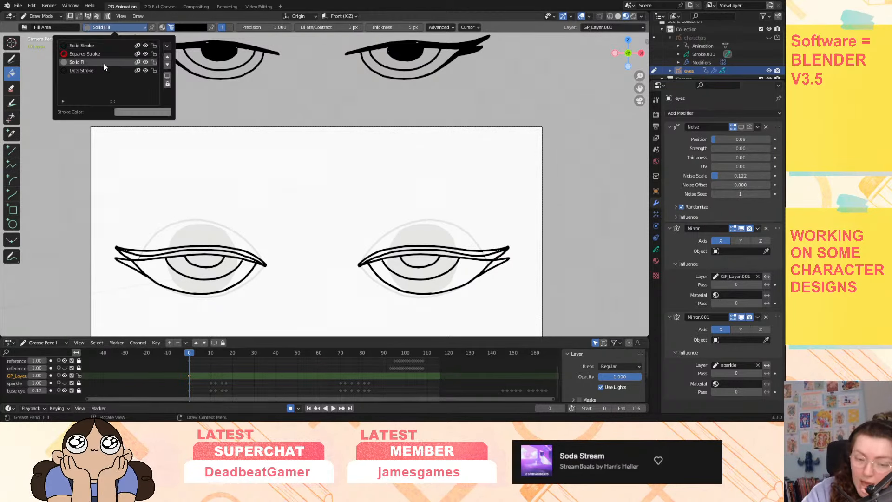
{"action": "left_click", "coordinate": [104, 62]}
{"action": "left_click", "coordinate": [487, 252]}
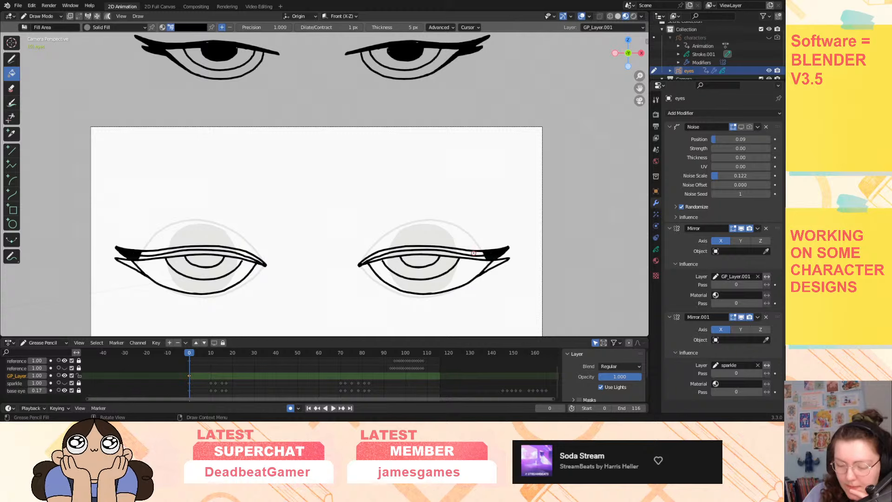
{"action": "left_click", "coordinate": [444, 253]}
{"action": "left_click", "coordinate": [469, 251]}
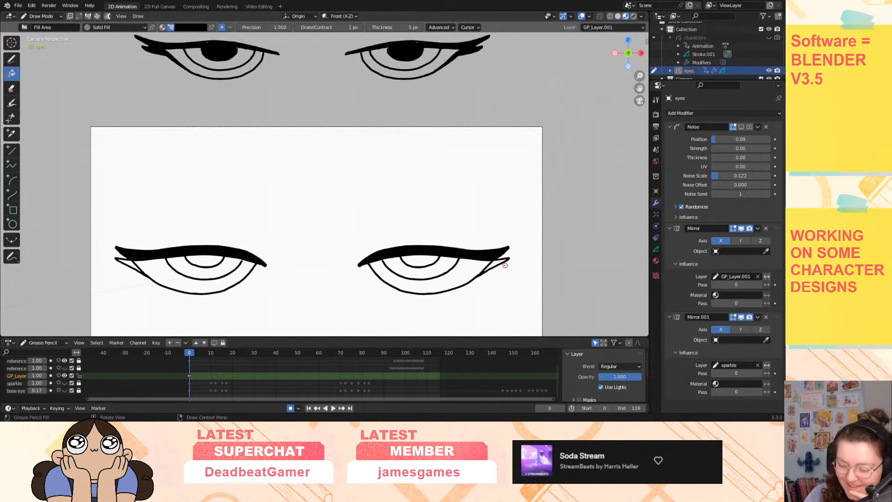
{"action": "left_click", "coordinate": [421, 261]}
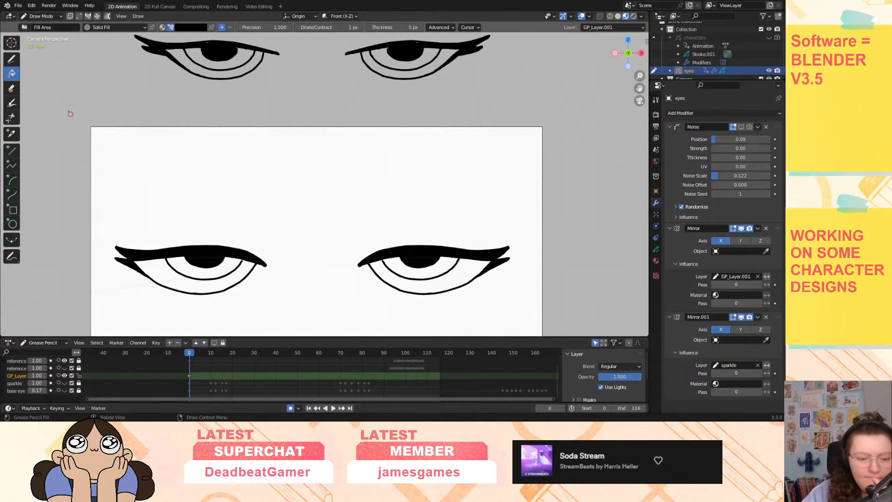
Return to the Pen brush with the Solid Stroke material and show the base eye layer as a guide again.
{"action": "left_click", "coordinate": [42, 17]}
{"action": "left_click", "coordinate": [44, 53]}
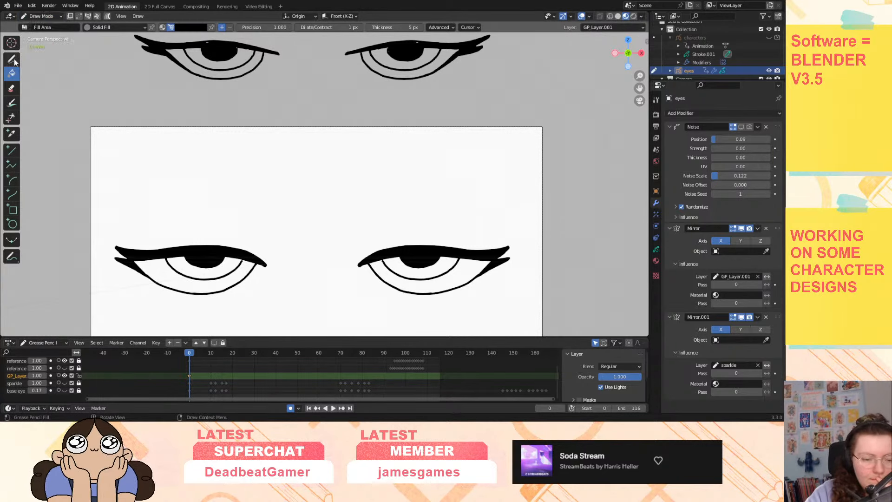
{"action": "left_click", "coordinate": [12, 58]}
{"action": "left_click", "coordinate": [111, 27]}
{"action": "left_click", "coordinate": [102, 46]}
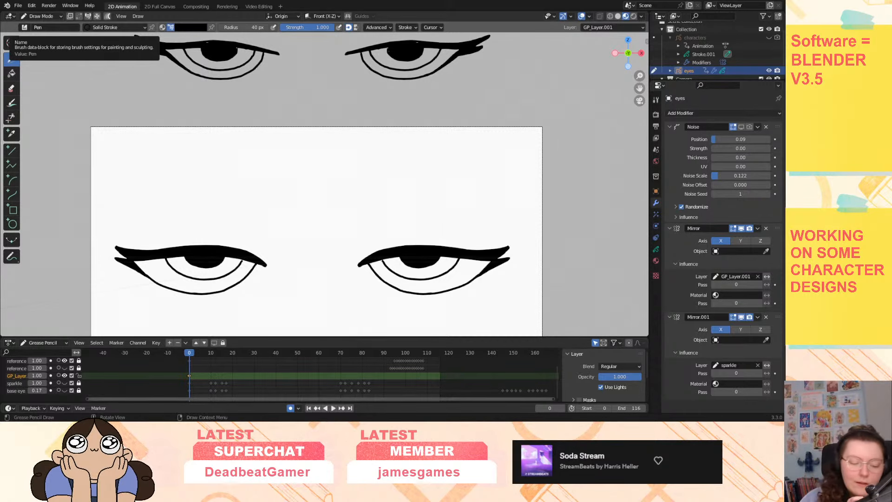
{"action": "left_click", "coordinate": [65, 389]}
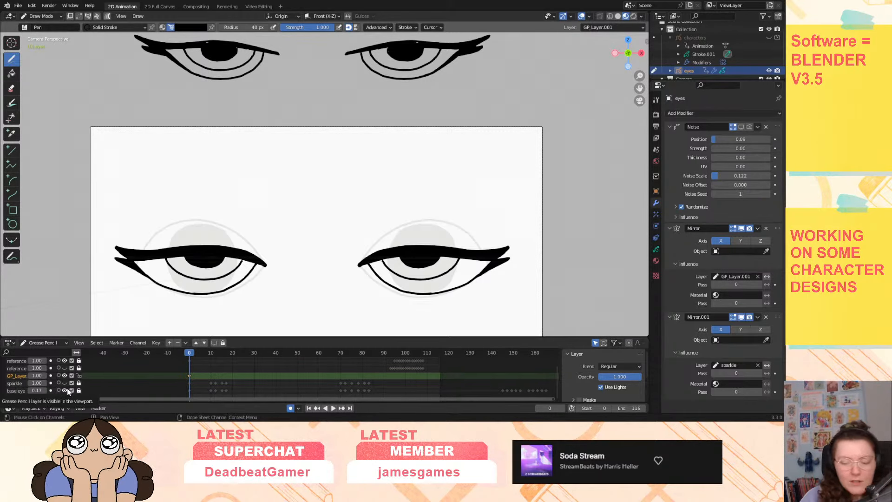
Play back the animation to compare the half-lidded eye with the base eye's blink.
{"action": "left_click", "coordinate": [331, 408]}
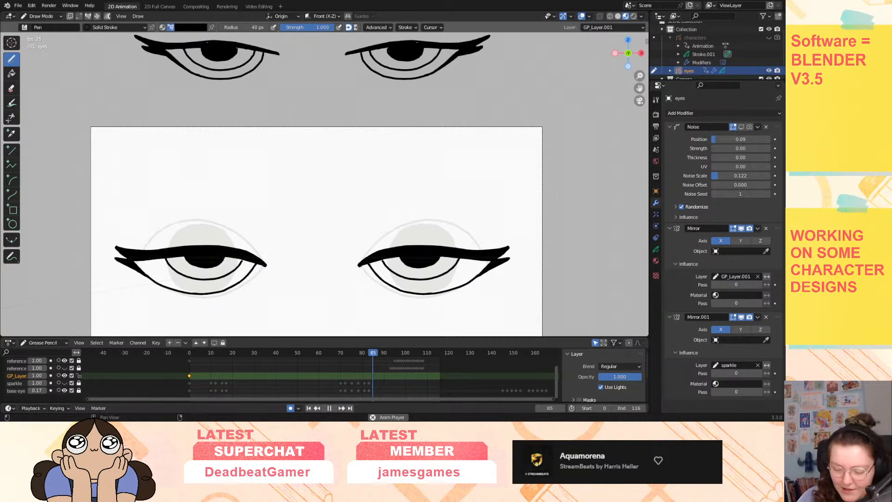
{"action": "scroll", "coordinate": [348, 393], "scroll_direction": "down", "scroll_amount": 1}
{"action": "left_click", "coordinate": [330, 408]}
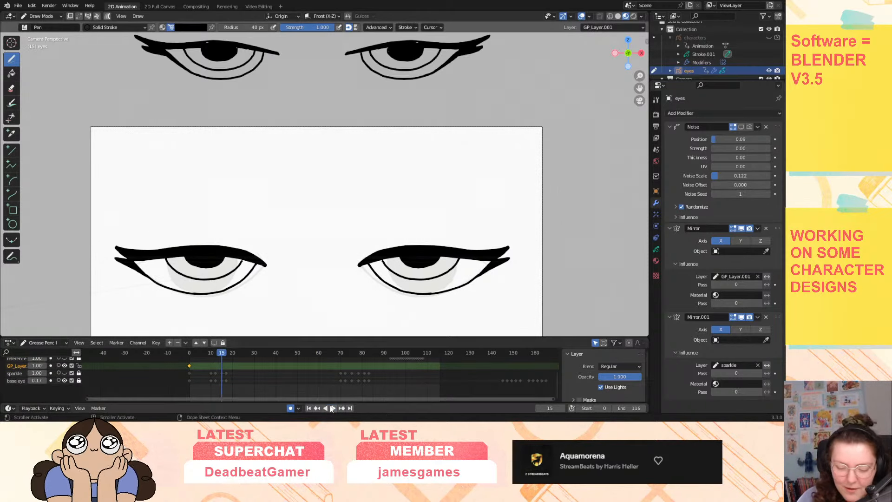
Start a new drawing at frame 10 on GP_Layer.001 at the eye's inner corner and enable onion skinning for the layer.
{"action": "mouse_move", "coordinate": [209, 358]}
{"action": "left_mouse_down"}
{"action": "mouse_move", "coordinate": [202, 357]}
{"action": "mouse_move", "coordinate": [210, 359]}
{"action": "left_mouse_up"}
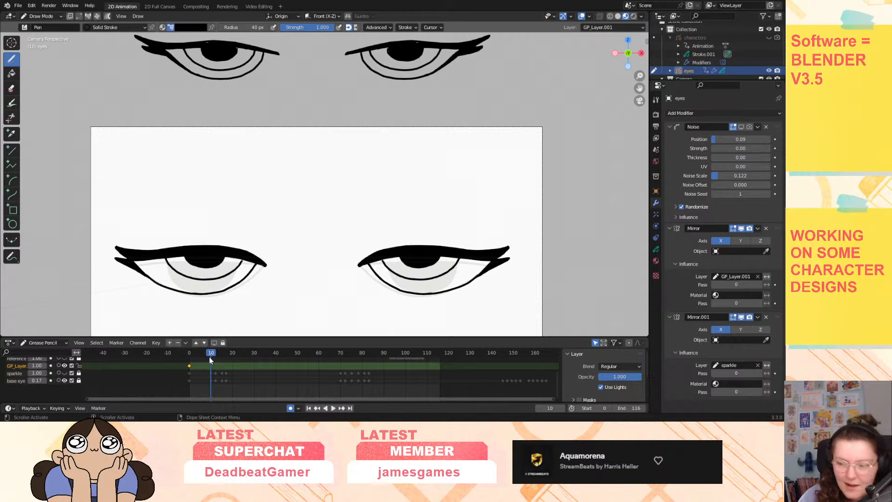
{"action": "left_click_drag", "start_coordinate": [640, 78], "coordinate": [610, 56]}
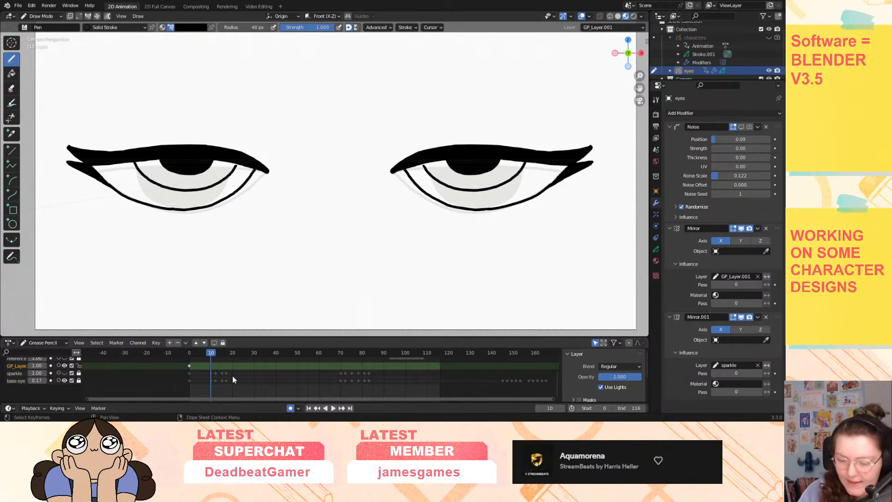
{"action": "left_click", "coordinate": [393, 173]}
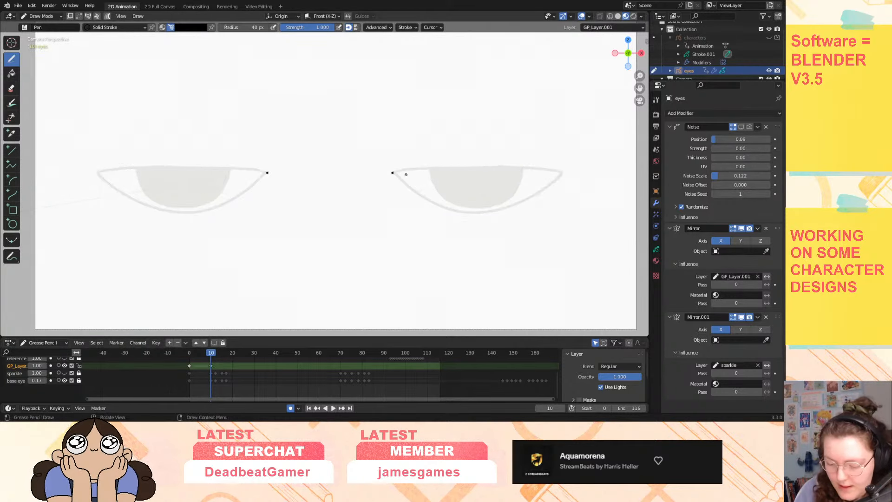
{"action": "left_click", "coordinate": [58, 366]}
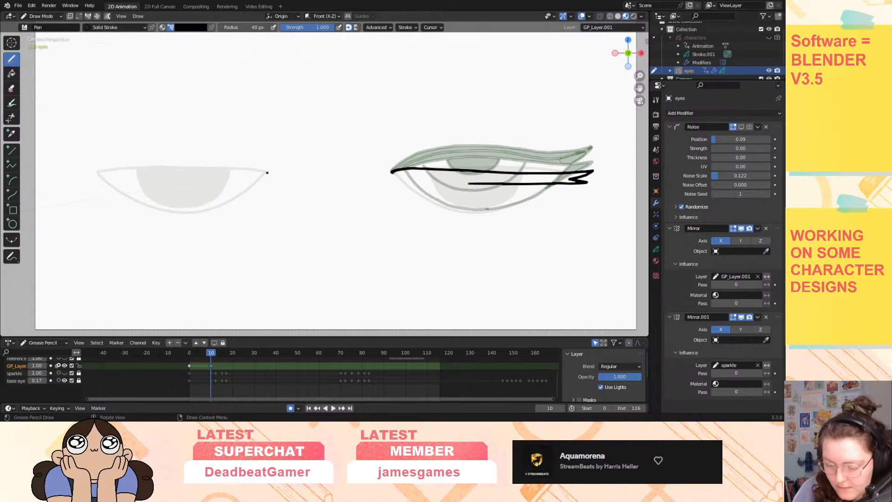
Redraw the lowered upper lid with flattened lash prongs at frame 10, add the lower lid and iris arc, and check them in playback.
{"action": "left_click_drag", "start_coordinate": [416, 179], "coordinate": [394, 176]}
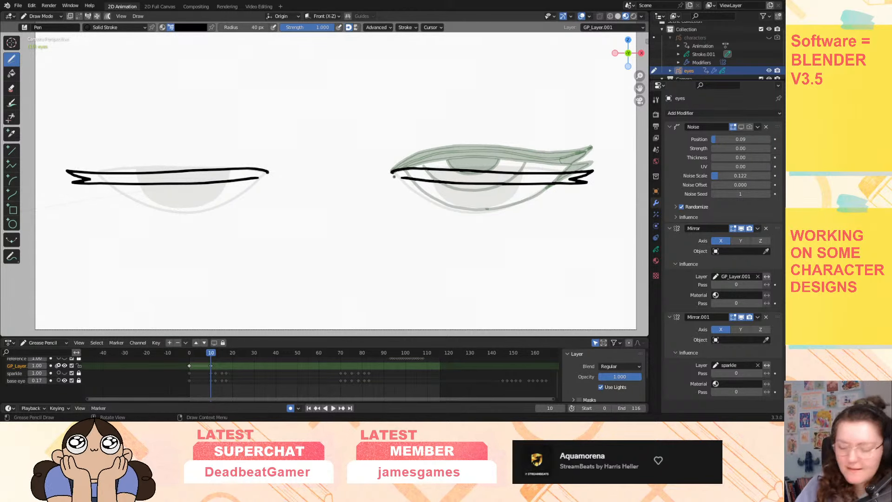
{"action": "key", "text": "ctrl+z"}
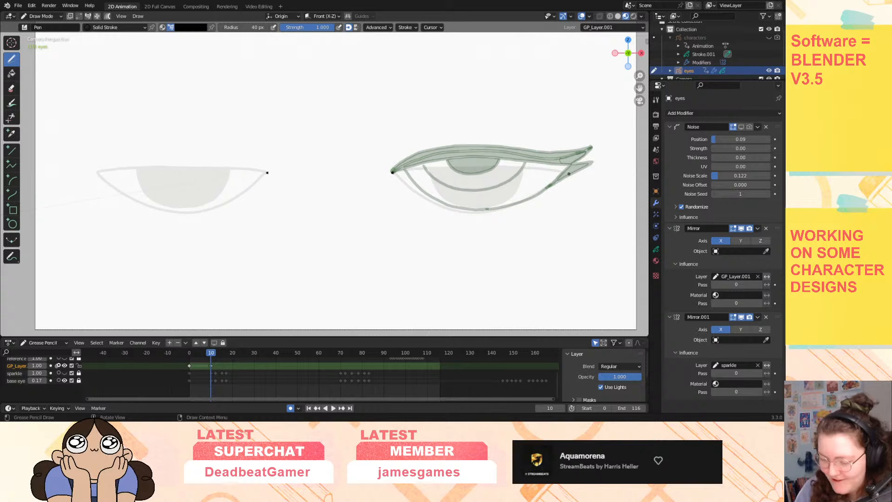
{"action": "left_click_drag", "start_coordinate": [562, 173], "coordinate": [588, 173]}
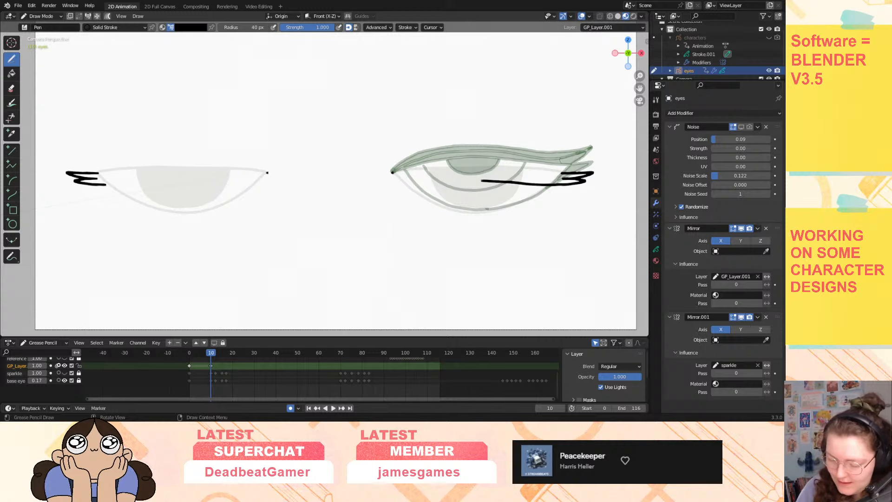
{"action": "left_click_drag", "start_coordinate": [392, 173], "coordinate": [390, 174]}
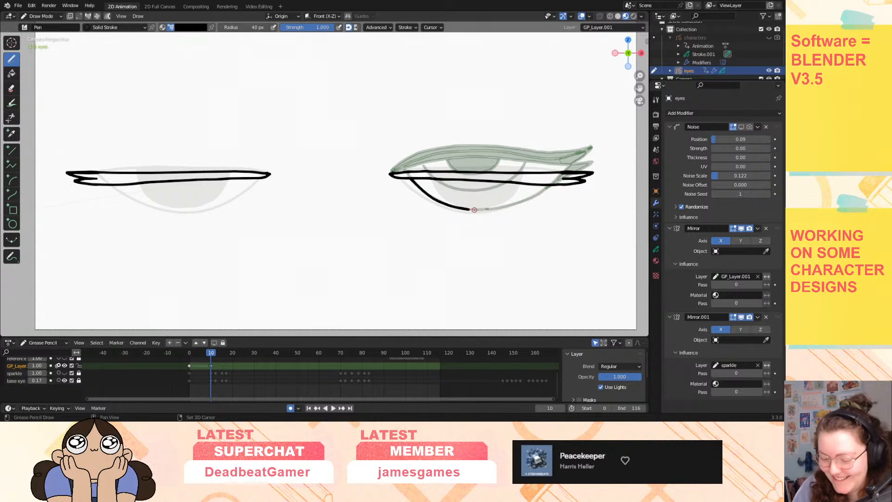
{"action": "left_click_drag", "start_coordinate": [553, 184], "coordinate": [555, 183]}
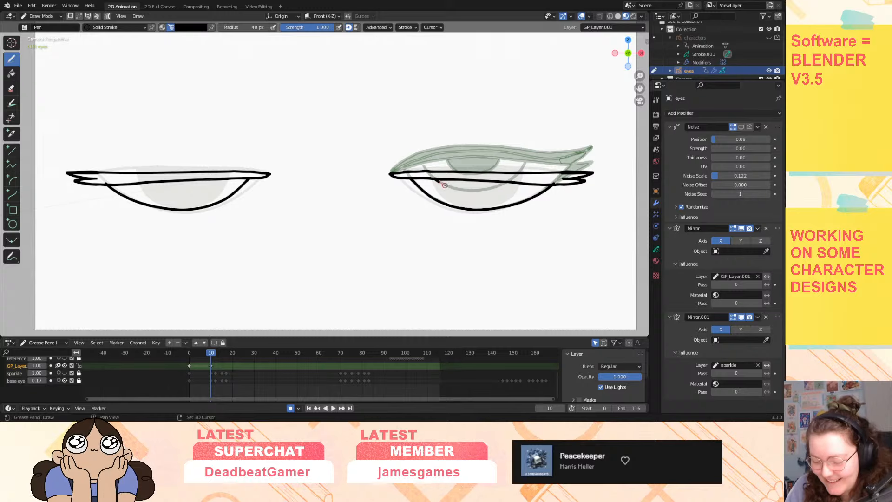
{"action": "left_click_drag", "start_coordinate": [513, 179], "coordinate": [517, 175]}
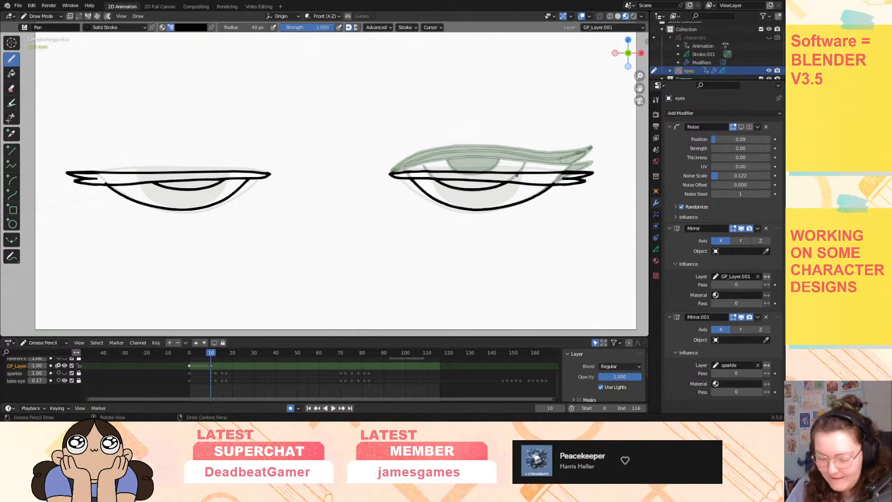
{"action": "key", "text": "space"}
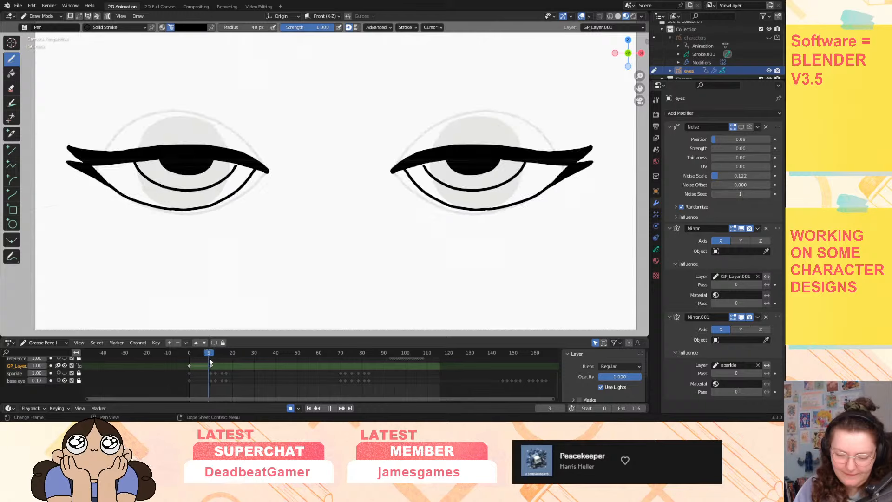
{"action": "key", "text": "space"}
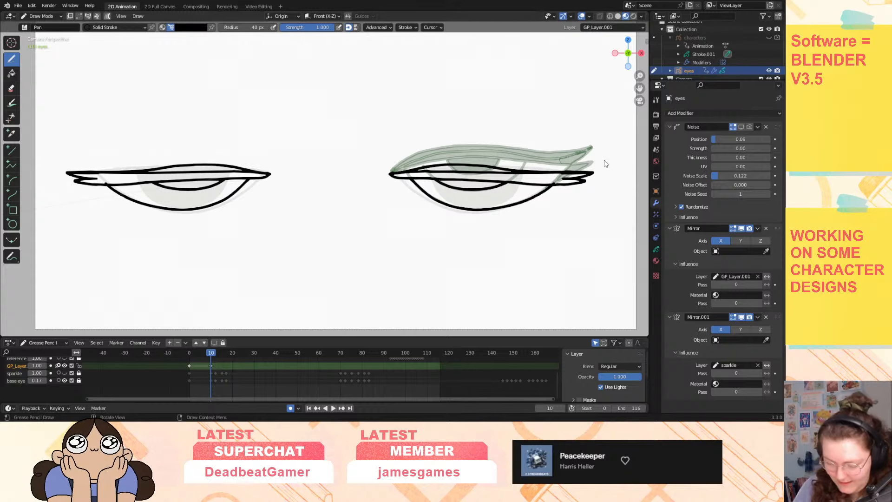
Hide onion skinning and the base eye guide, and fill the lowered upper lid at frame 10 using the Solid Fill material.
{"action": "left_click", "coordinate": [14, 76]}
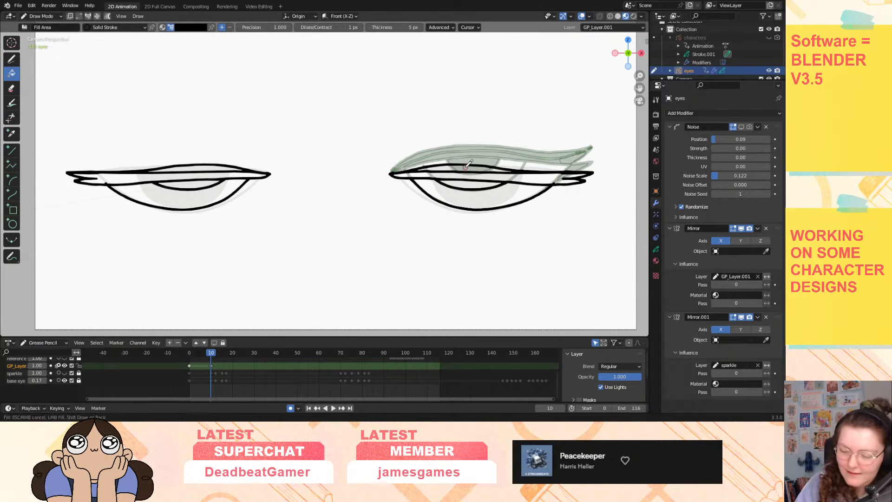
{"action": "left_click", "coordinate": [59, 373]}
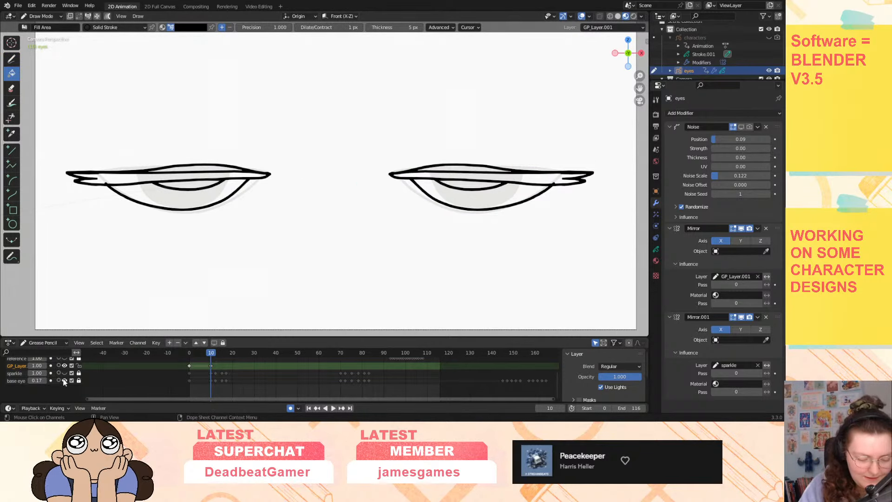
{"action": "left_click", "coordinate": [64, 381]}
{"action": "left_click", "coordinate": [120, 27]}
{"action": "left_click", "coordinate": [89, 63]}
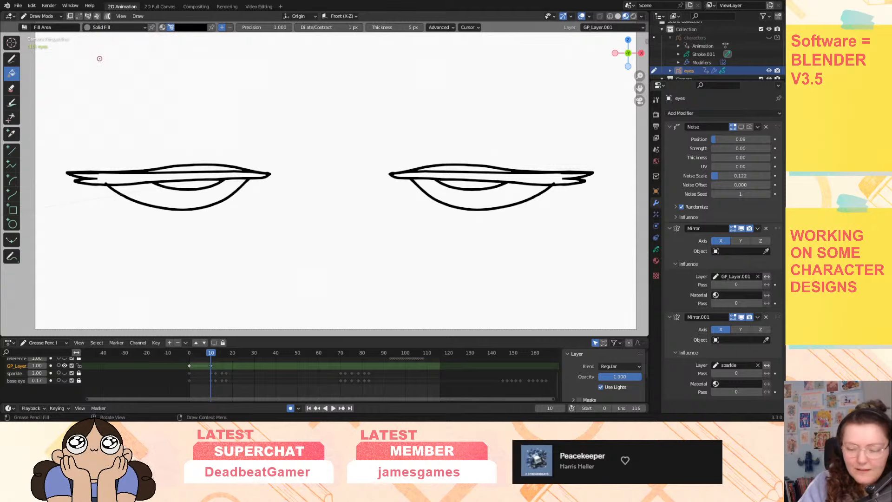
{"action": "left_click", "coordinate": [469, 166]}
{"action": "left_click", "coordinate": [470, 175]}
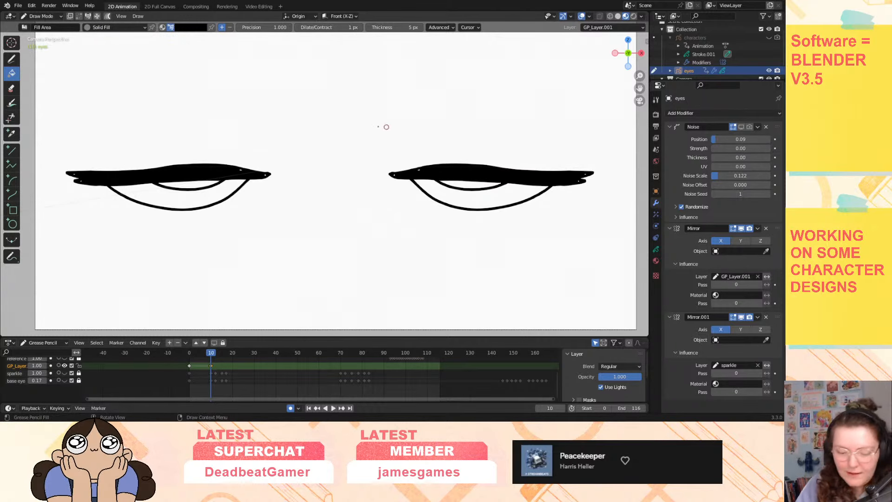
Return to the Pen brush with the Solid Stroke material and cover the small gaps left in the frame 10 lid fill.
{"action": "left_click", "coordinate": [17, 58]}
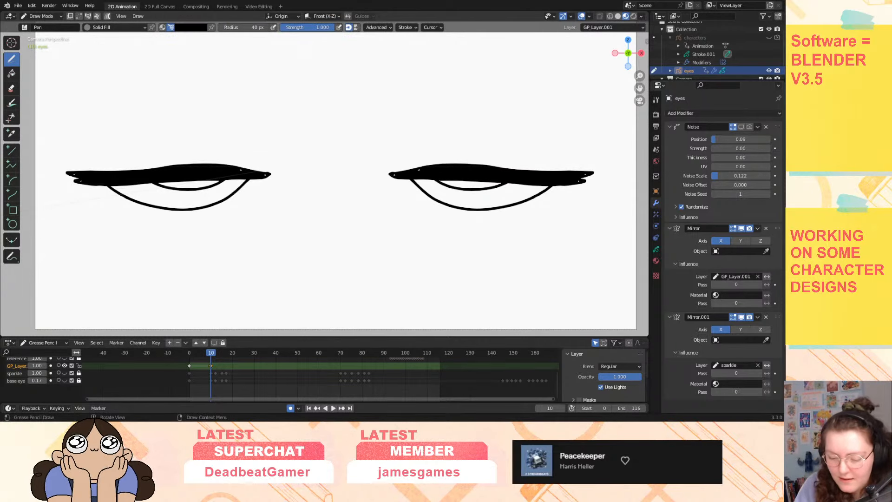
{"action": "left_click", "coordinate": [118, 27]}
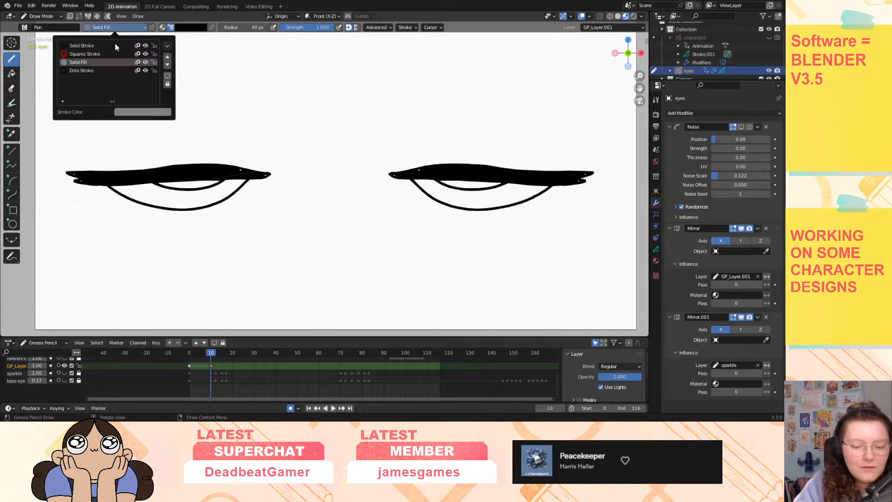
{"action": "left_click", "coordinate": [122, 51]}
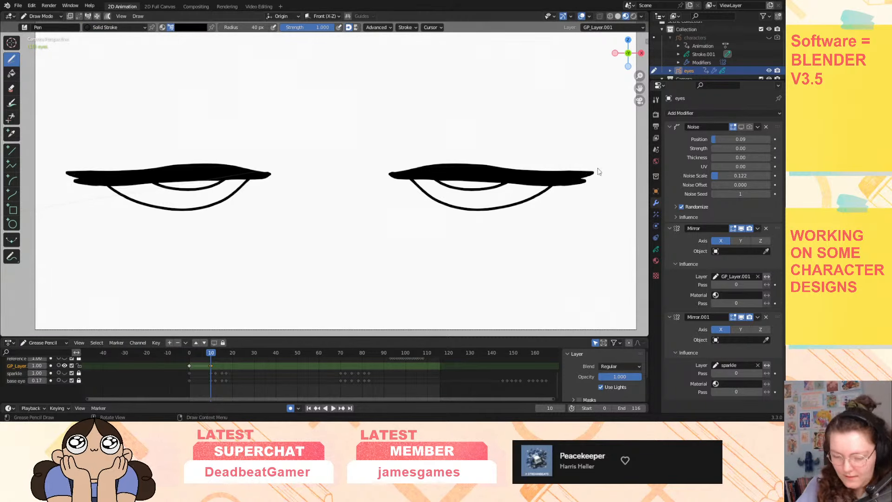
{"action": "left_click_drag", "start_coordinate": [204, 356], "coordinate": [213, 350]}
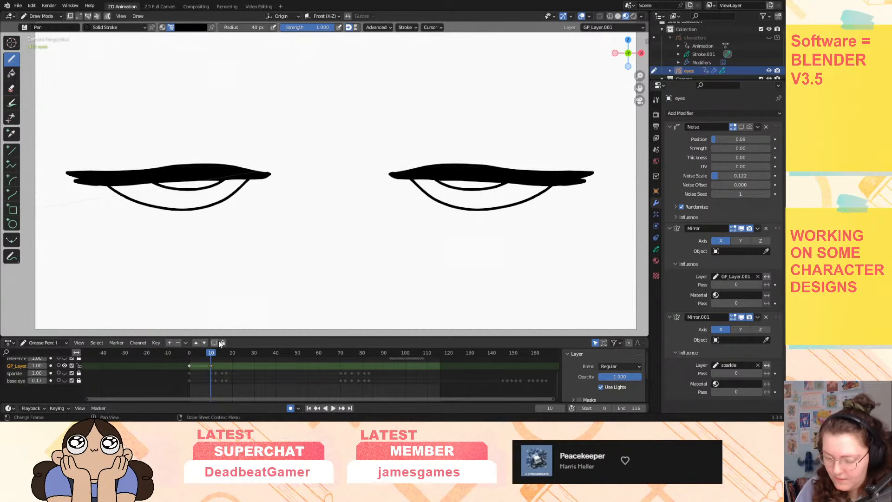
Erase the flattened lash prongs at frame 10 and redraw them as solid upswept prongs, with onion skinning on as a guide.
{"action": "left_click_drag", "start_coordinate": [591, 176], "coordinate": [556, 184], "text": "ctrl"}
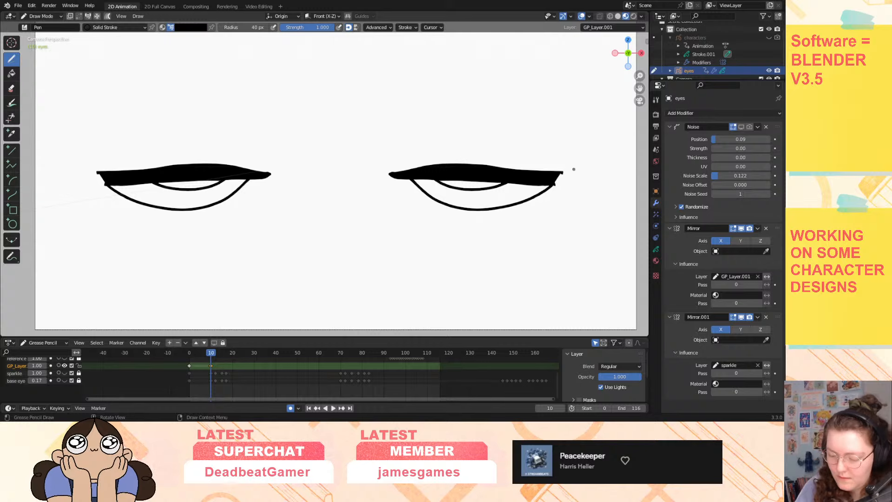
{"action": "left_click", "coordinate": [58, 366]}
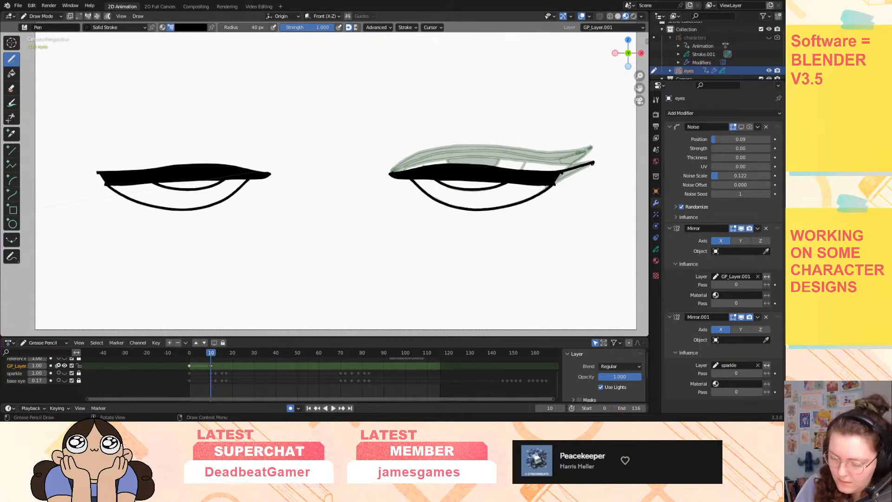
{"action": "left_click_drag", "start_coordinate": [586, 179], "coordinate": [587, 179]}
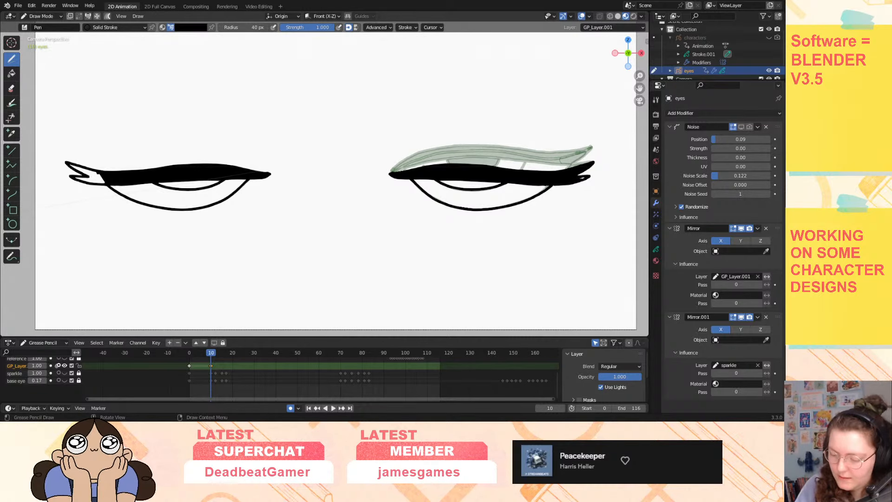
{"action": "left_click_drag", "start_coordinate": [559, 181], "coordinate": [585, 177]}
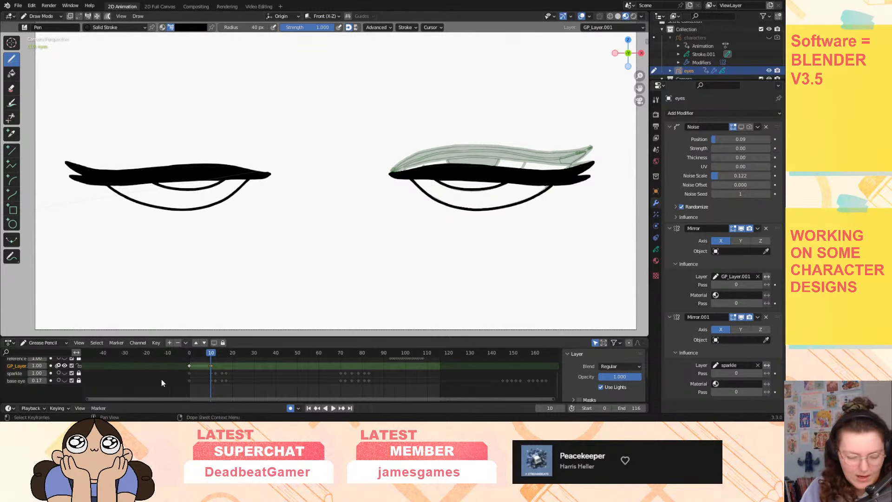
Turn off onion skinning on GP_Layer.001 and play through the opening frames to check the redrawn lashes.
{"action": "left_click", "coordinate": [58, 366]}
{"action": "left_click_drag", "start_coordinate": [198, 354], "coordinate": [214, 356]}
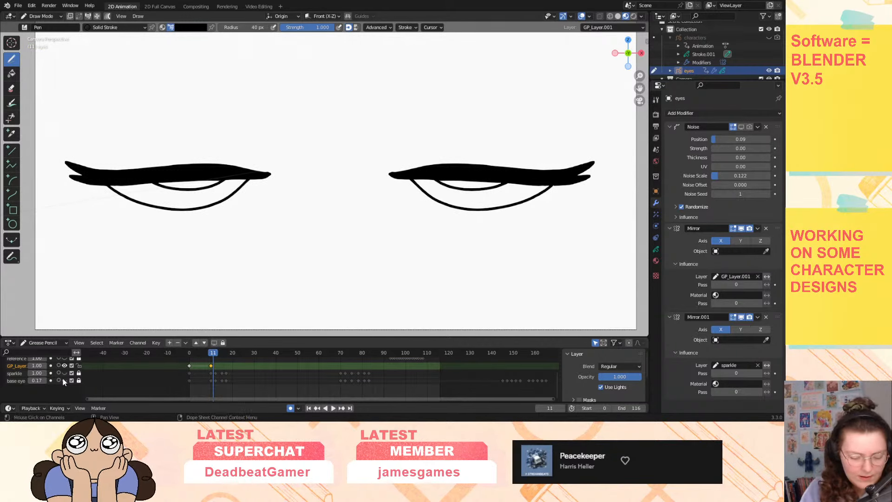
{"action": "key", "text": "space"}
{"action": "left_click", "coordinate": [216, 353]}
{"action": "key", "text": "space"}
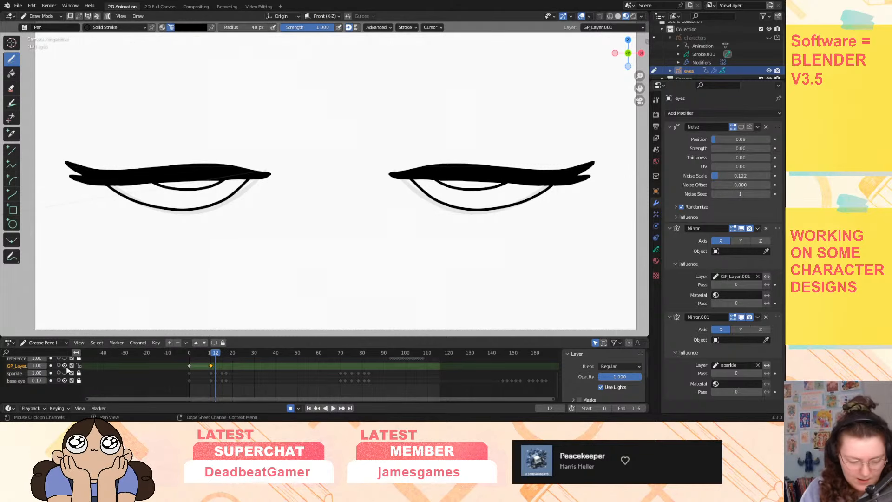
Insert a blank keyframe on GP_Layer.001 at frame 12, with the base eye guide and the layer's onion skinning visible.
{"action": "left_click", "coordinate": [65, 380]}
{"action": "left_click", "coordinate": [65, 380]}
{"action": "left_click", "coordinate": [64, 366]}
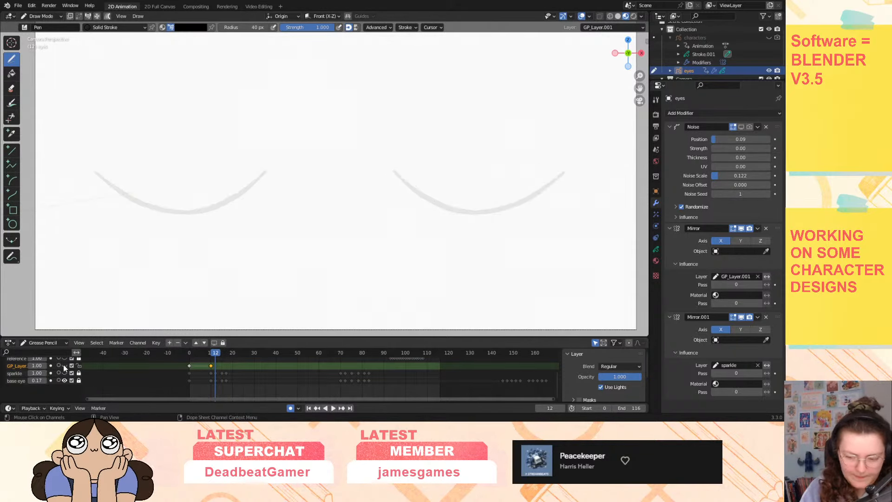
{"action": "left_click", "coordinate": [64, 366]}
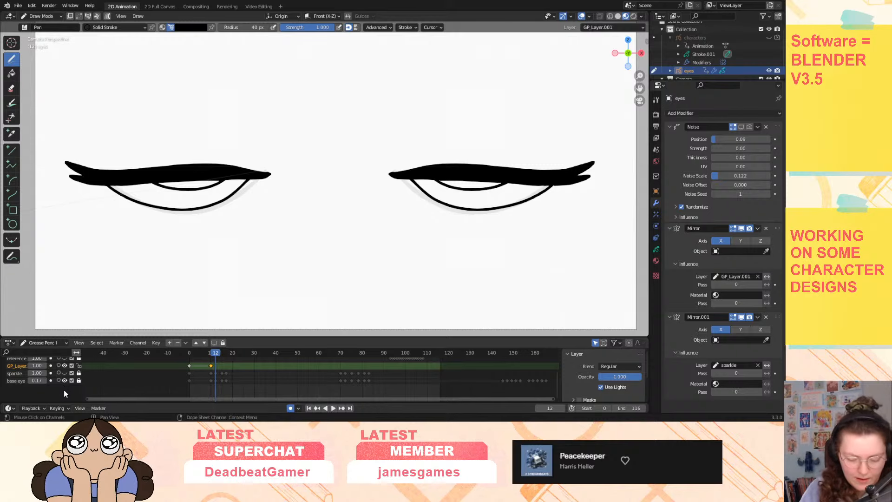
{"action": "key", "text": "i"}
{"action": "left_click", "coordinate": [216, 366]}
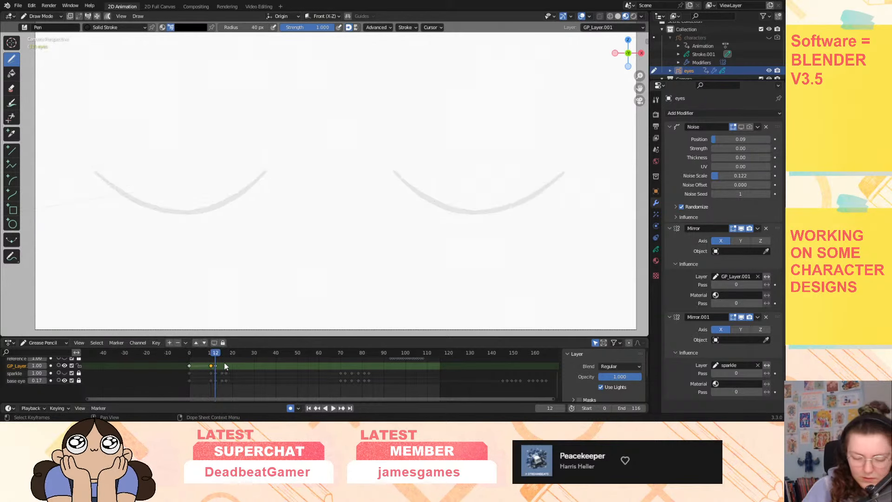
{"action": "left_click", "coordinate": [58, 366]}
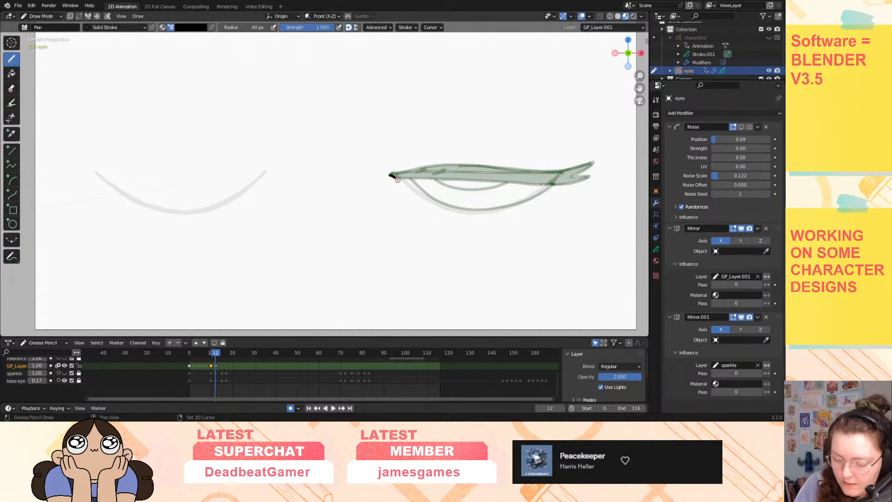
{"action": "mouse_move", "coordinate": [390, 175]}
{"action": "left_mouse_down"}
{"action": "mouse_move", "coordinate": [430, 205]}
{"action": "mouse_move", "coordinate": [493, 214]}
{"action": "mouse_move", "coordinate": [588, 178]}
{"action": "left_mouse_up"}
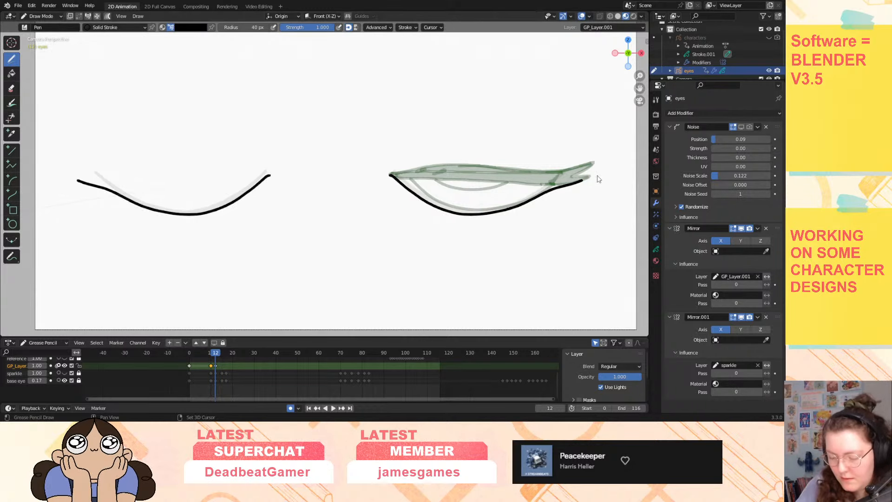
{"action": "key", "text": "ctrl+z"}
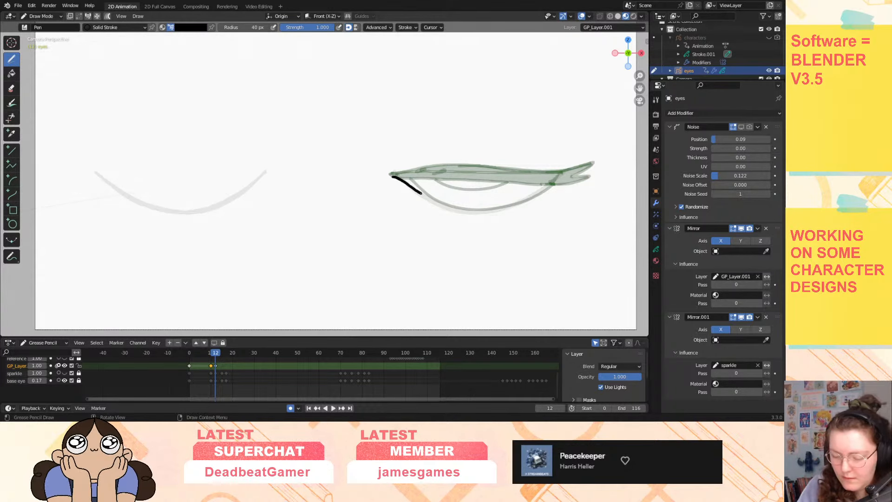
{"action": "left_click_drag", "start_coordinate": [422, 194], "coordinate": [460, 210]}
{"action": "key", "text": "ctrl+z"}
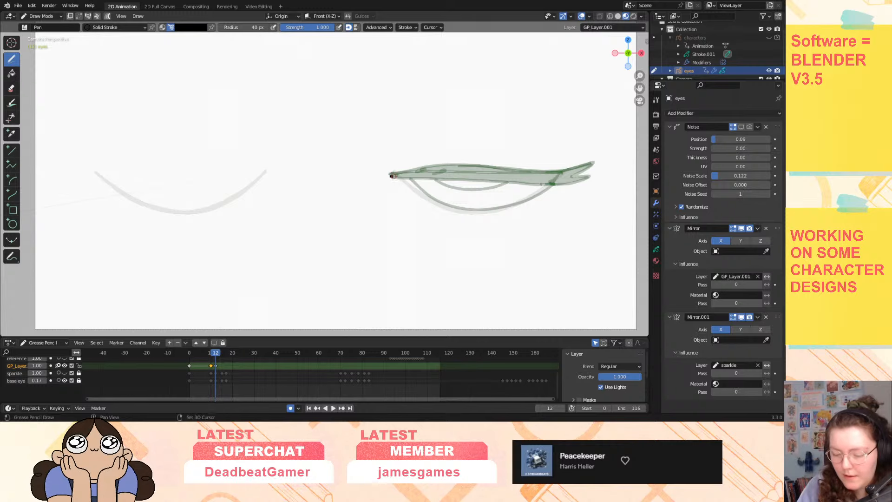
Draw the closed lid at frame 12 as a thick downward-curved outline with two lash prongs at the outer corner.
{"action": "mouse_move", "coordinate": [392, 176]}
{"action": "left_mouse_down"}
{"action": "mouse_move", "coordinate": [447, 210]}
{"action": "mouse_move", "coordinate": [501, 211]}
{"action": "mouse_move", "coordinate": [584, 182]}
{"action": "mouse_move", "coordinate": [555, 185]}
{"action": "left_mouse_up"}
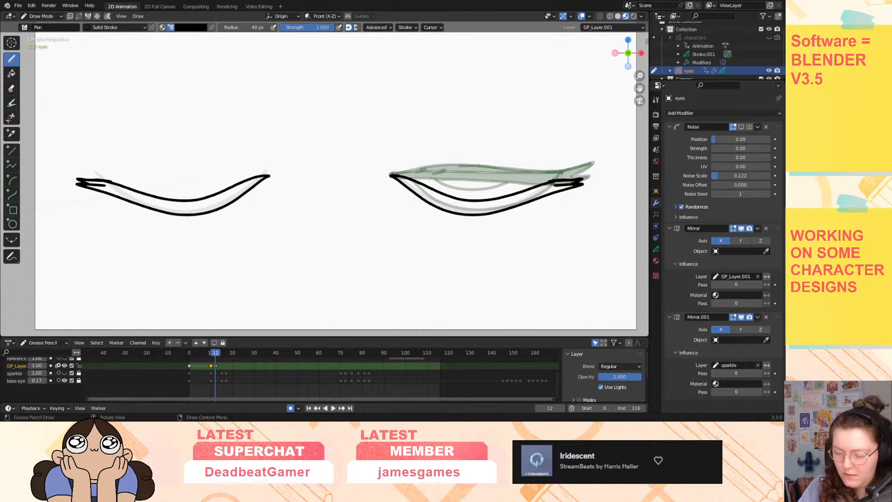
{"action": "mouse_move", "coordinate": [70, 174]}
{"action": "left_mouse_down"}
{"action": "mouse_move", "coordinate": [107, 179]}
{"action": "mouse_move", "coordinate": [106, 187]}
{"action": "left_mouse_up"}
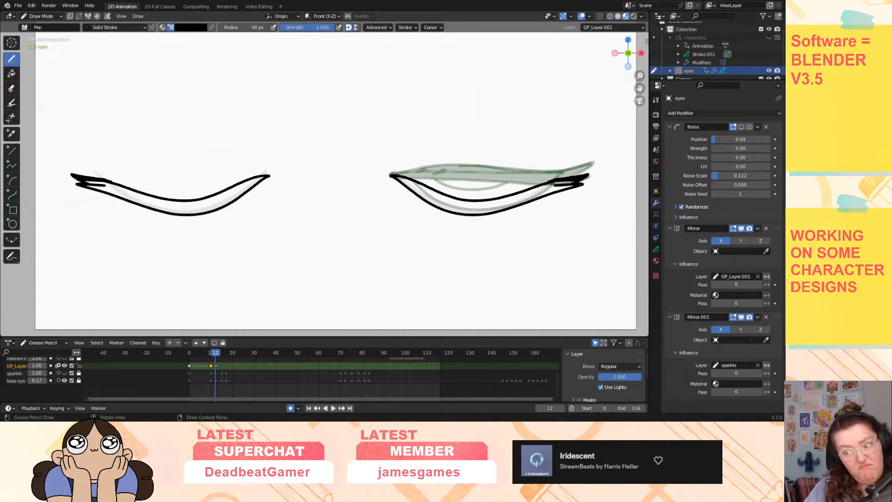
{"action": "left_click_drag", "start_coordinate": [587, 184], "coordinate": [473, 212]}
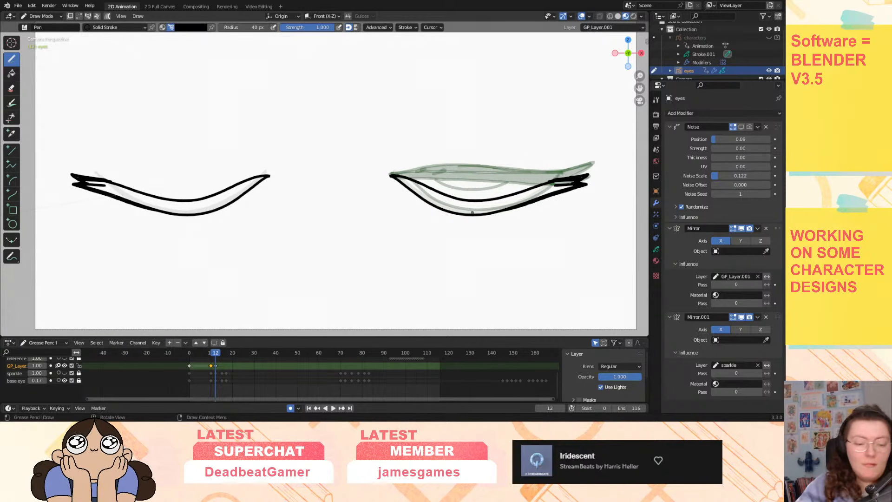
Fill the closed lid outline at frame 12 with the Solid Fill material, turning onion skinning off for the layer.
{"action": "key", "text": "shift+space"}
{"action": "key", "text": "f"}
{"action": "left_click", "coordinate": [119, 27]}
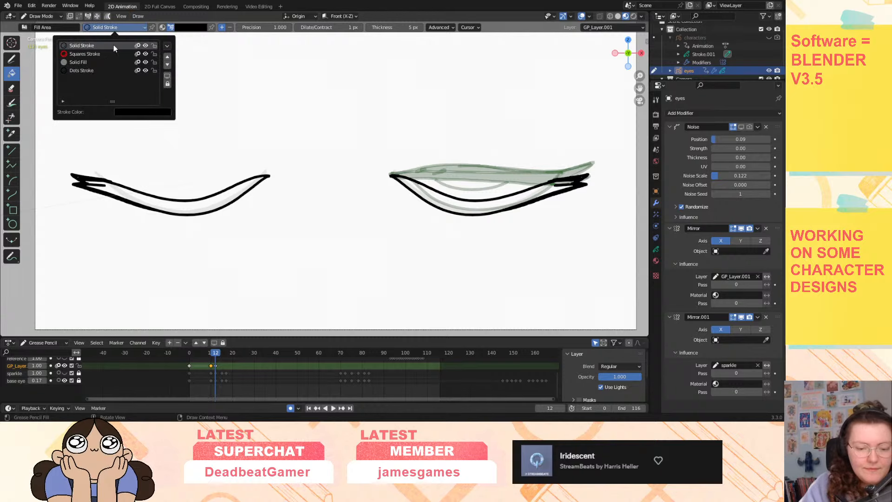
{"action": "left_click", "coordinate": [103, 63]}
{"action": "left_click", "coordinate": [516, 201]}
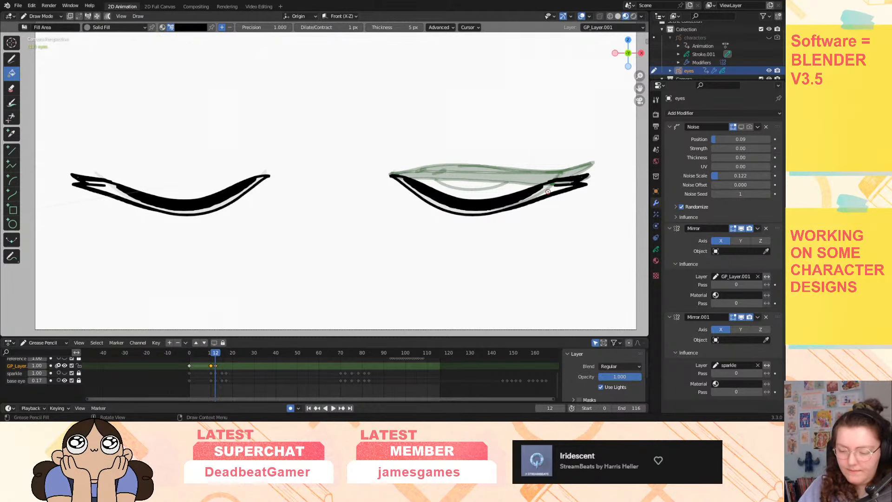
{"action": "key", "text": "ctrl+z"}
{"action": "left_click", "coordinate": [58, 365]}
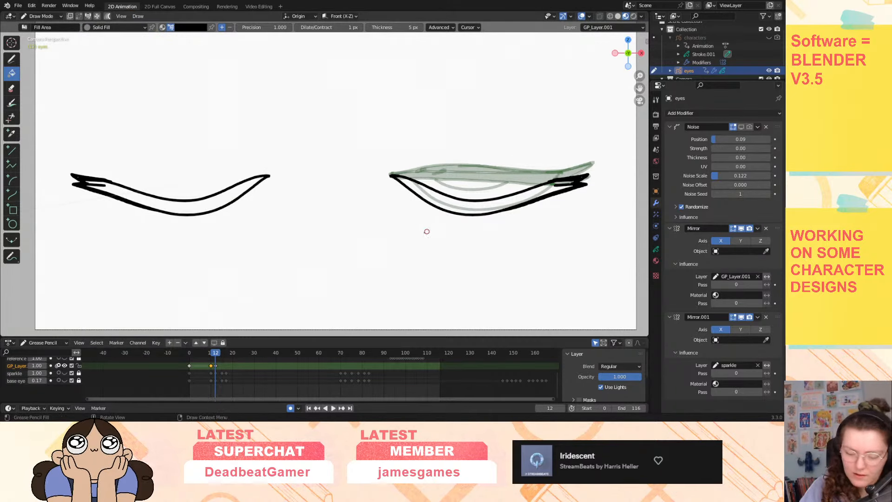
{"action": "left_click", "coordinate": [500, 202]}
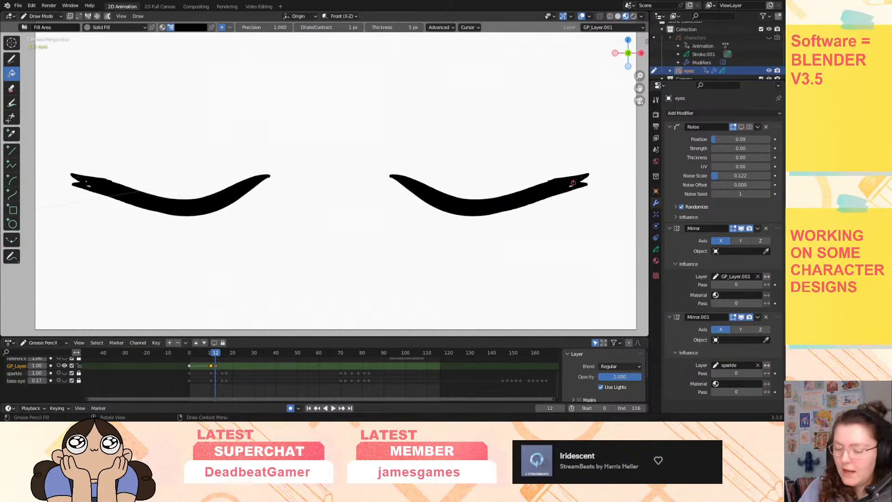
Cover the gaps in the closed lid's lash prongs with the Pen's Solid Stroke material and check the blink in playback.
{"action": "left_click", "coordinate": [107, 27]}
{"action": "left_click", "coordinate": [96, 45]}
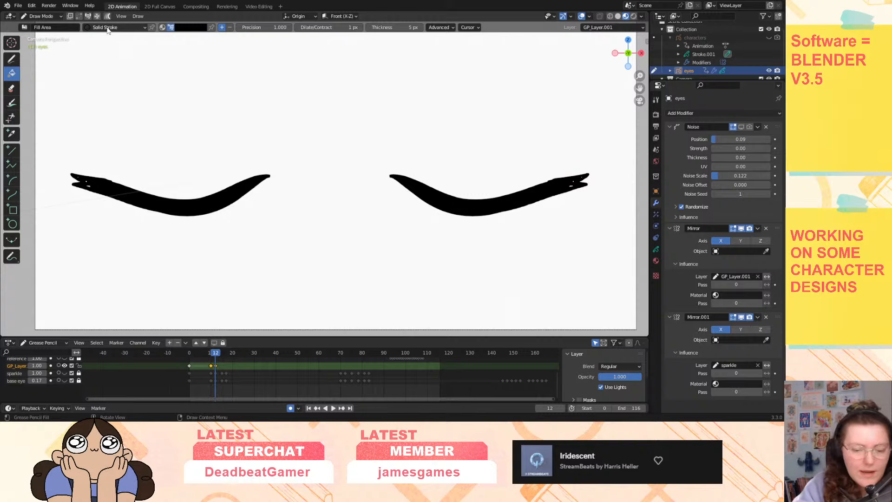
{"action": "key", "text": "d"}
{"action": "left_click_drag", "start_coordinate": [74, 179], "coordinate": [109, 185]}
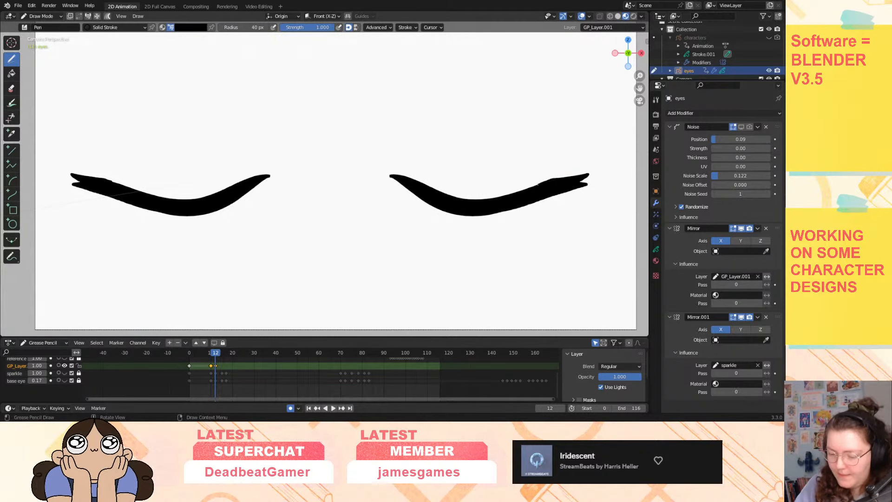
{"action": "key", "text": "space"}
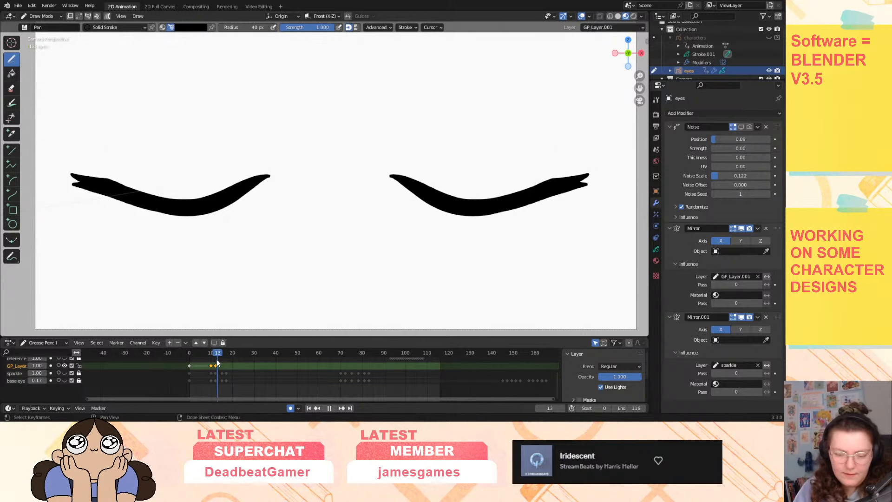
{"action": "key", "text": "space"}
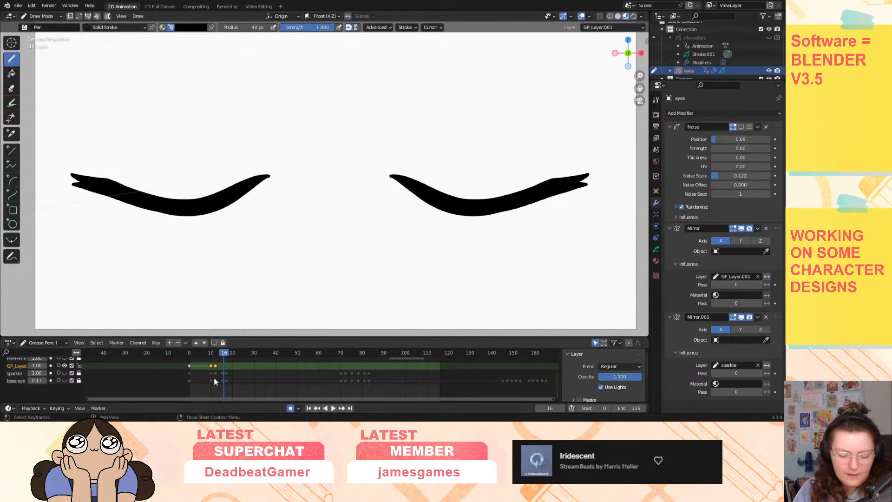
Show the base eye guide and duplicate GP_Layer.001's half-closed keyframe from frame 10 to 15 and its open-eye keyframe from frame 0 to 17.
{"action": "left_click", "coordinate": [64, 380]}
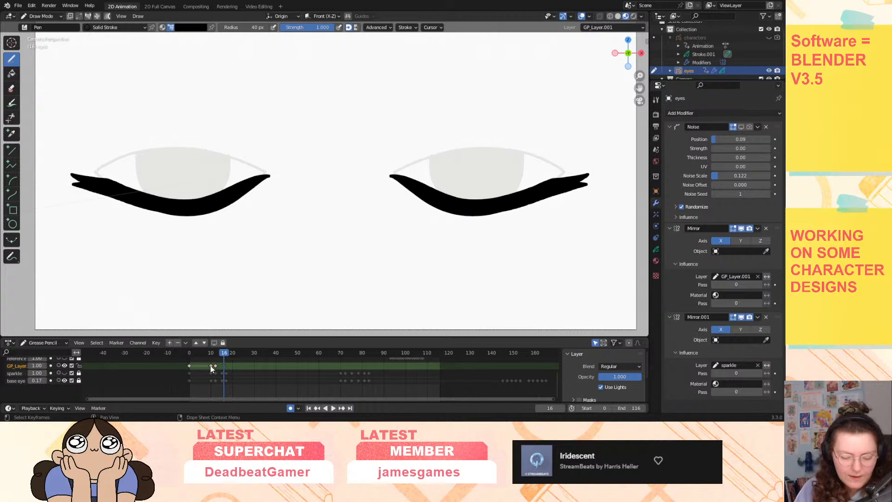
{"action": "key", "text": "g"}
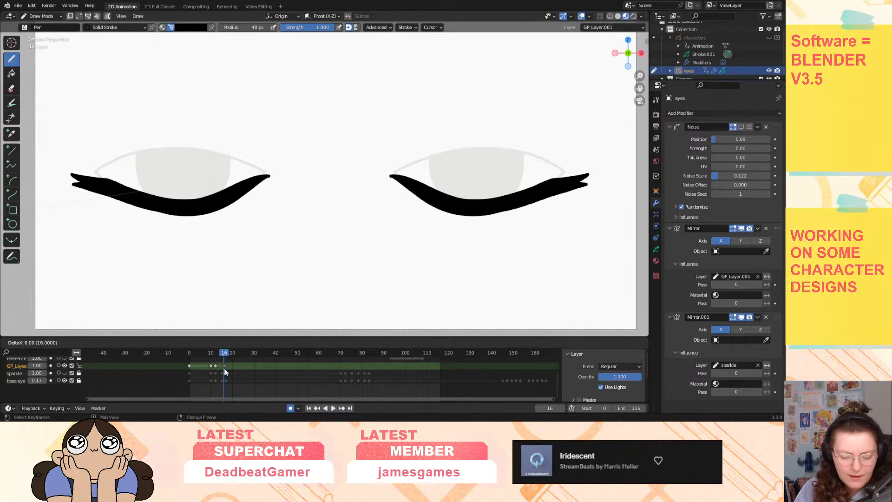
{"action": "left_click", "coordinate": [225, 370]}
{"action": "left_click", "coordinate": [189, 366]}
{"action": "key", "text": "shift+d"}
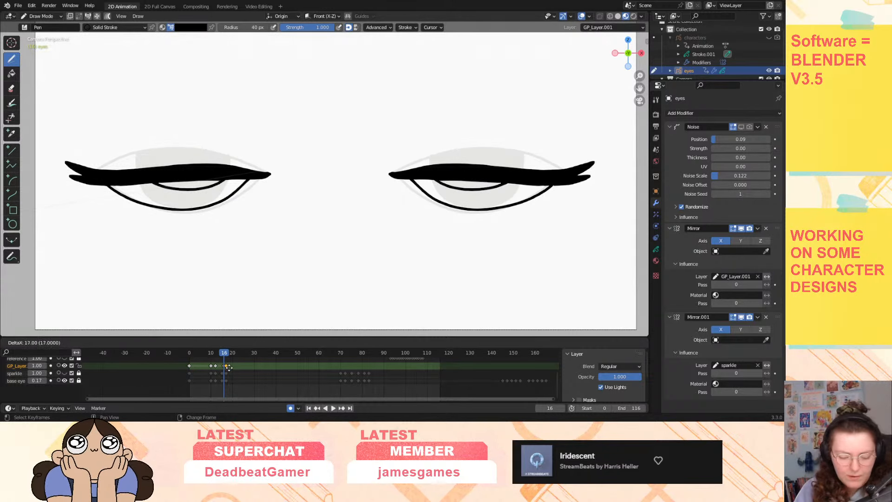
{"action": "left_click", "coordinate": [225, 367]}
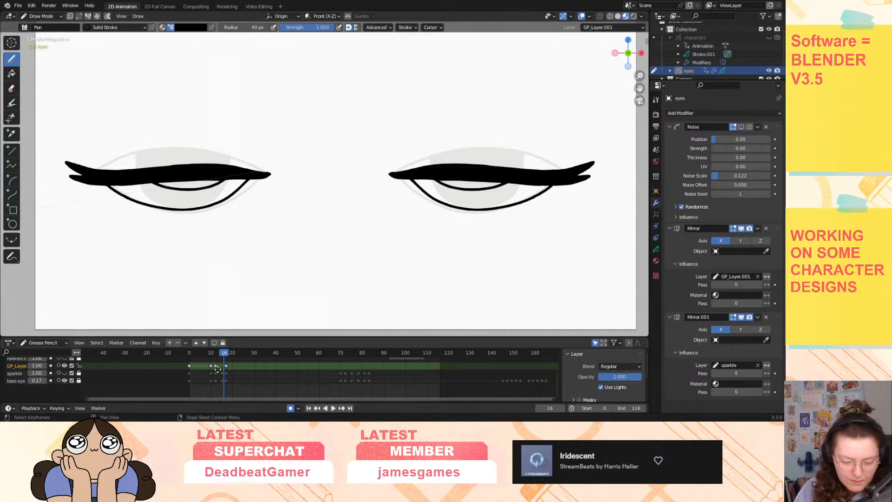
Play back the half-lidded eye's full blink, from the open pose through the closed lid to the reopened eye.
{"action": "left_click_drag", "start_coordinate": [222, 353], "coordinate": [211, 354]}
{"action": "key", "text": "space"}
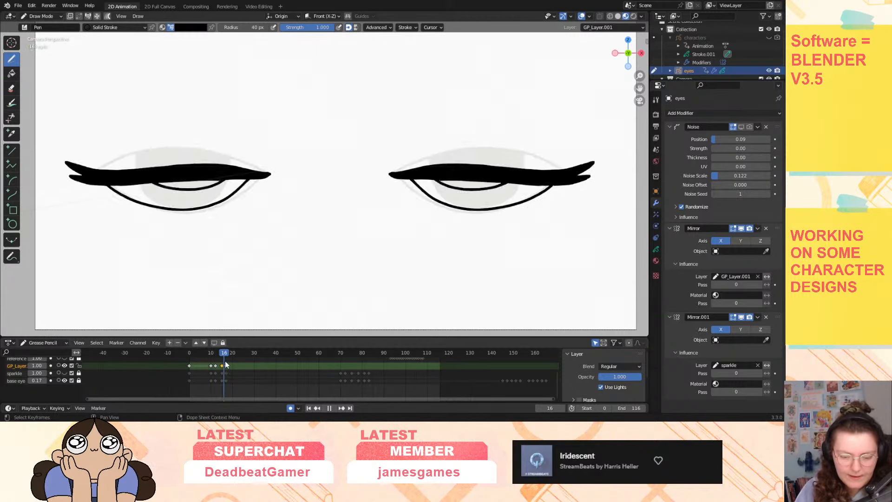
{"action": "key", "text": "space"}
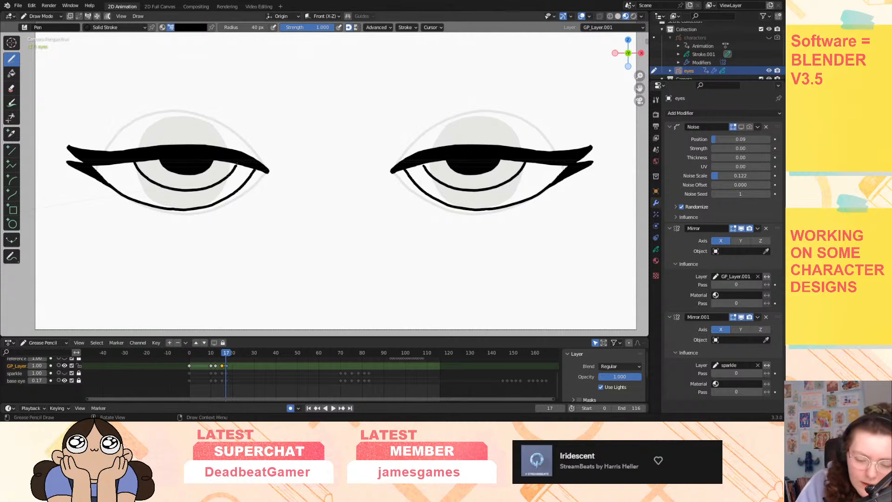
{"action": "left_click", "coordinate": [211, 352]}
{"action": "key", "text": "space"}
{"action": "left_click", "coordinate": [215, 353]}
{"action": "left_click_drag", "start_coordinate": [216, 353], "coordinate": [190, 356]}
{"action": "key", "text": "space"}
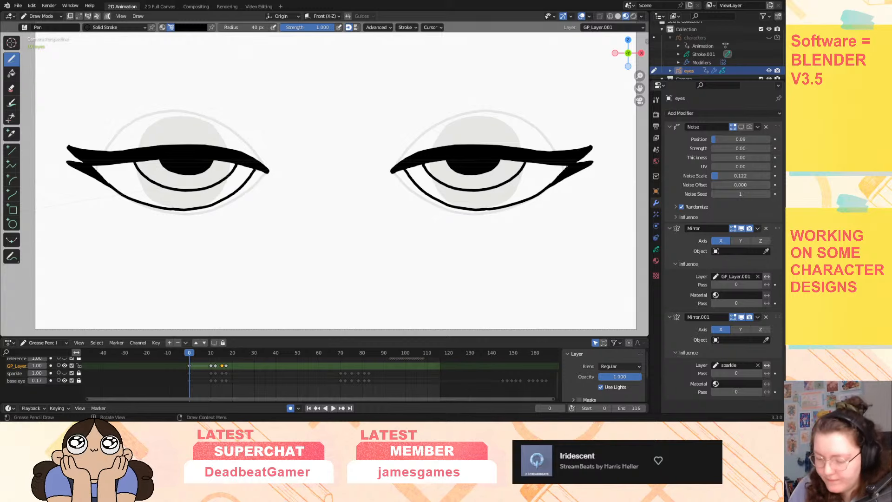
Touch up the open eye's lashes at frame 0, extending the outer lash tips with the Pen, and check the playback.
{"action": "left_click_drag", "start_coordinate": [555, 179], "coordinate": [545, 190]}
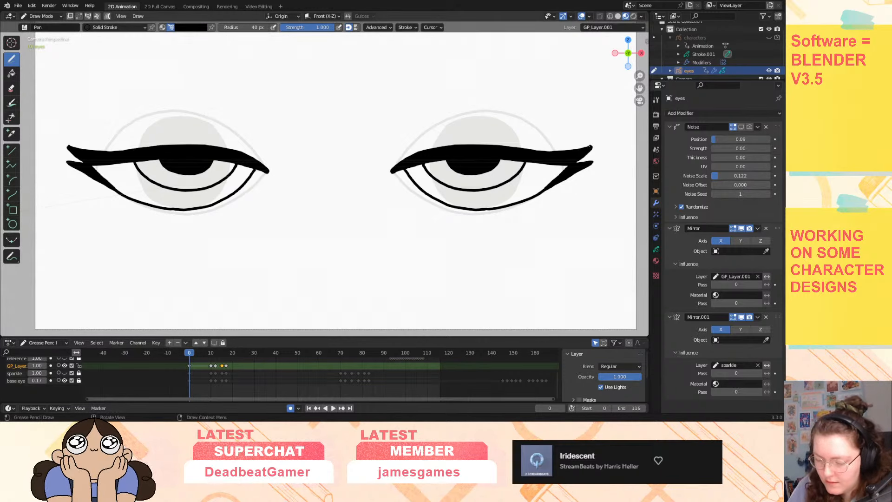
{"action": "left_click_drag", "start_coordinate": [589, 149], "coordinate": [593, 146]}
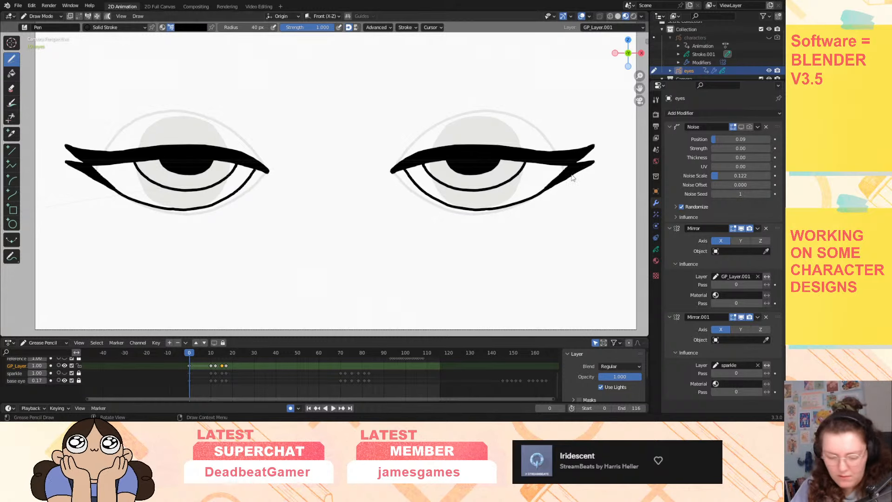
{"action": "left_click", "coordinate": [210, 353]}
{"action": "left_click_drag", "start_coordinate": [211, 353], "coordinate": [196, 368]}
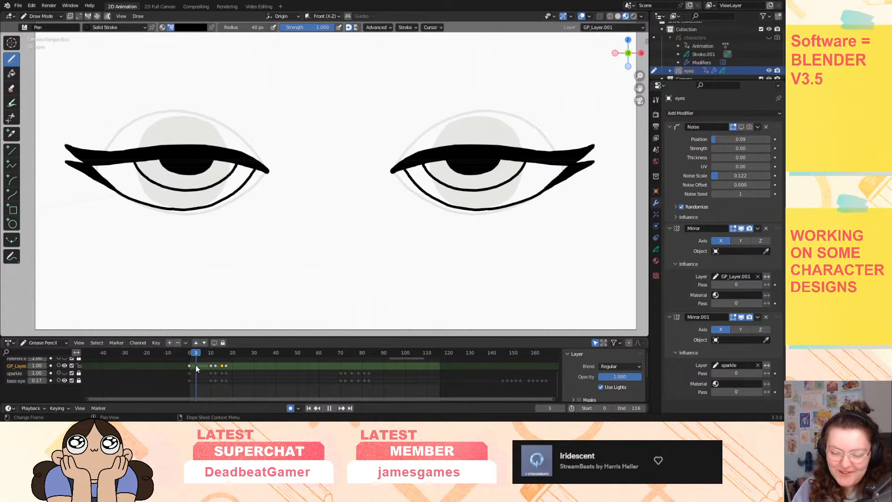
{"action": "key", "text": "space"}
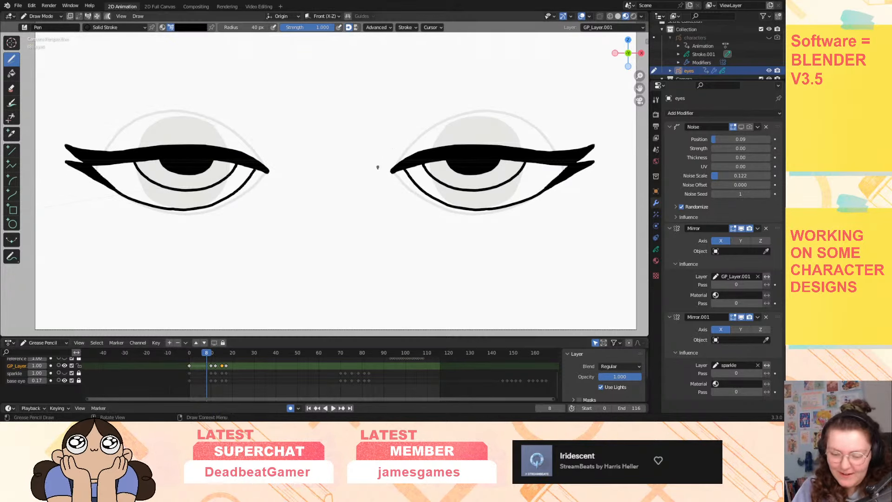
Replay the blink around frame 10 and trim the pointed inner corner of the half-closed upper lid there.
{"action": "key", "text": "space"}
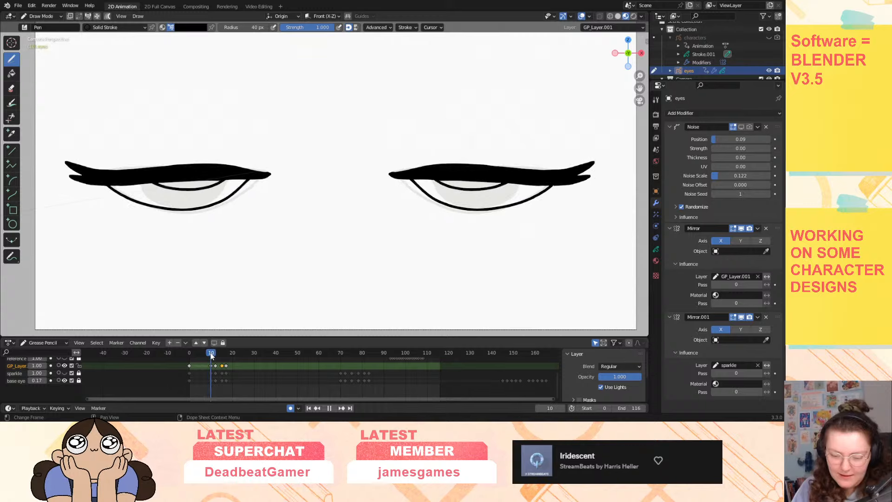
{"action": "key", "text": "space"}
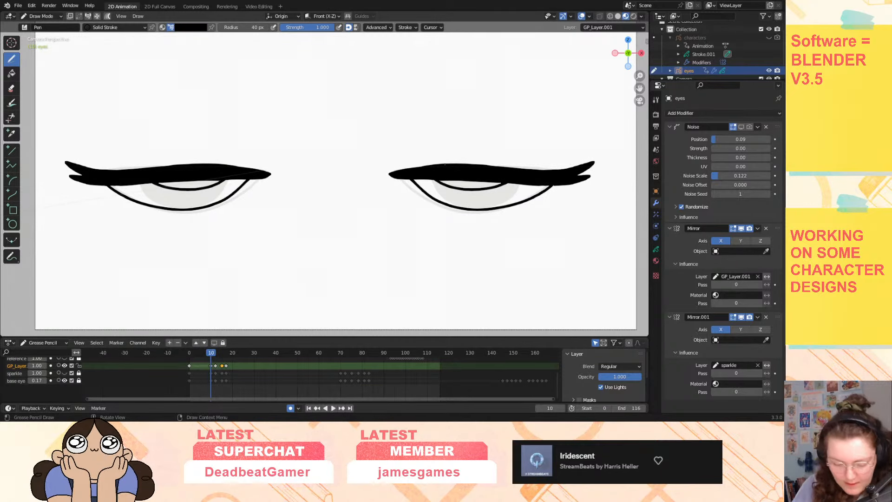
{"action": "key", "text": "space"}
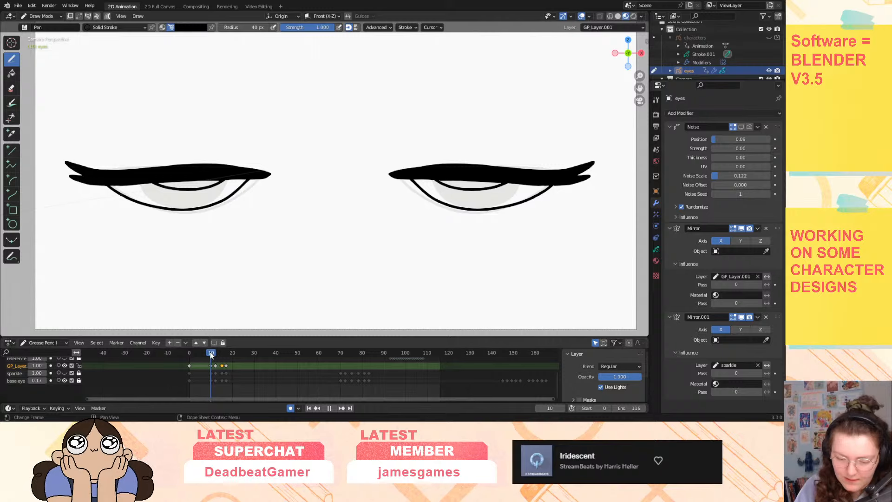
{"action": "key", "text": "space"}
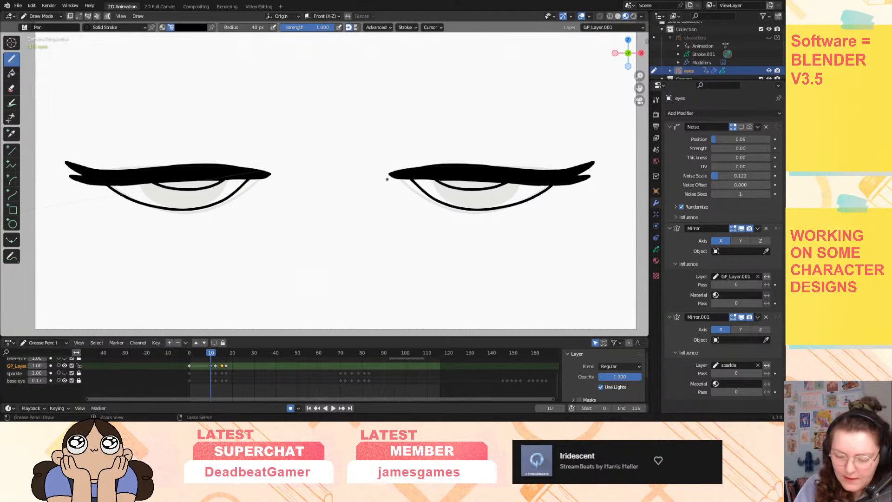
{"action": "left_click_drag", "start_coordinate": [393, 176], "coordinate": [555, 175]}
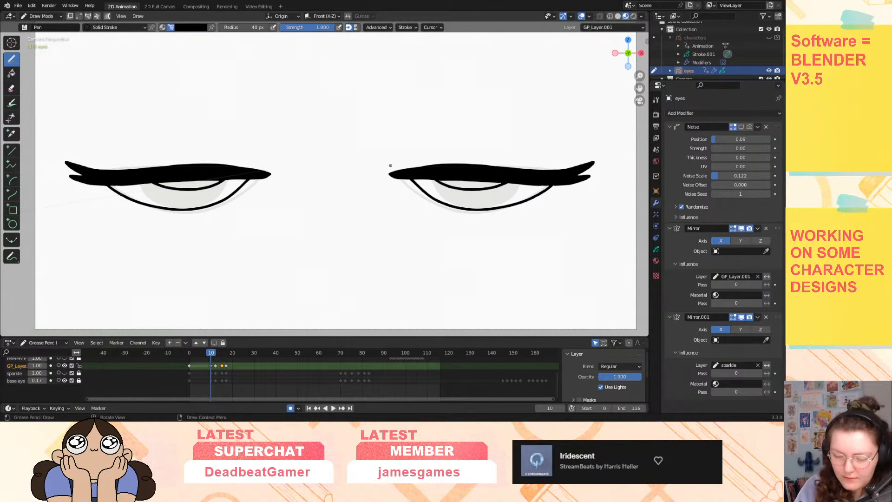
{"action": "key", "text": "ctrl+z"}
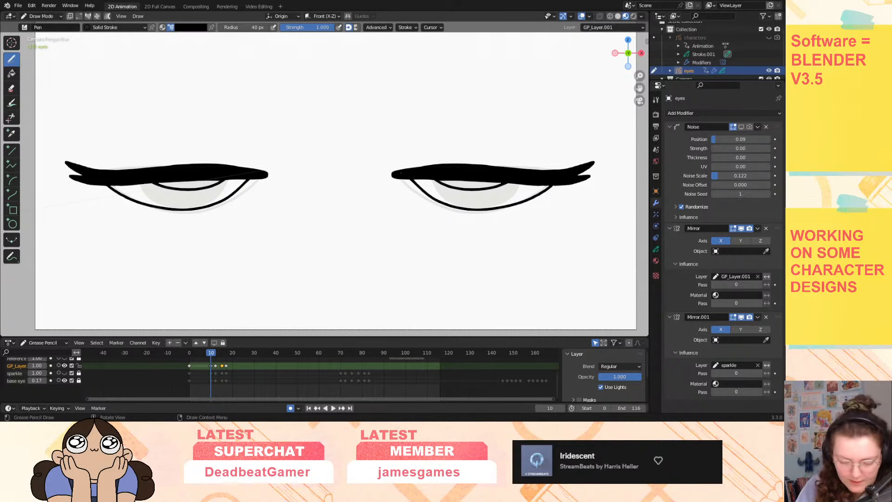
Turn on onion skinning for GP_Layer.001, clear the half-closed lid's fill at frame 10 and reshape its outline at the inner corner.
{"action": "left_click_drag", "start_coordinate": [211, 353], "coordinate": [207, 362]}
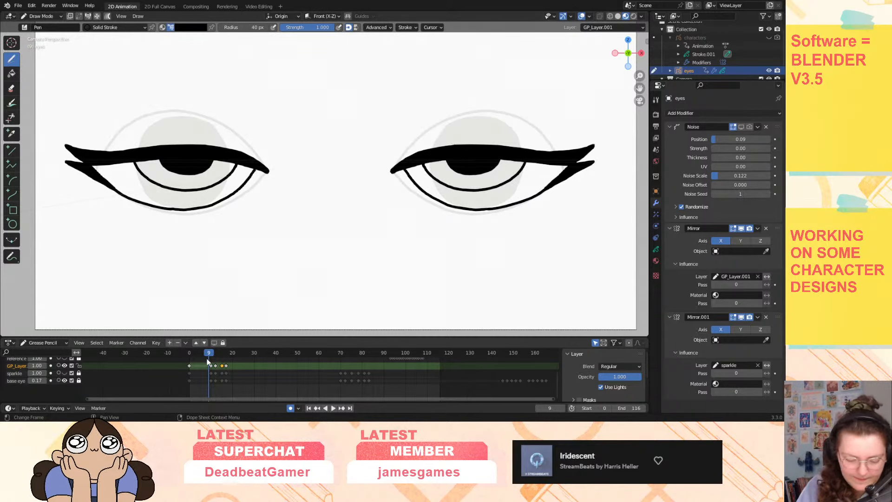
{"action": "left_click", "coordinate": [210, 353]}
{"action": "left_click", "coordinate": [58, 365]}
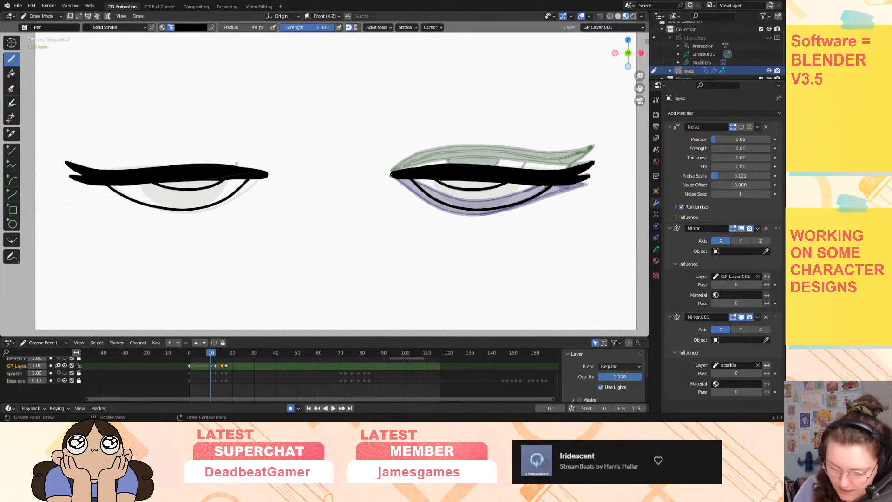
{"action": "scroll", "coordinate": [408, 169], "scroll_direction": "up", "scroll_amount": 3}
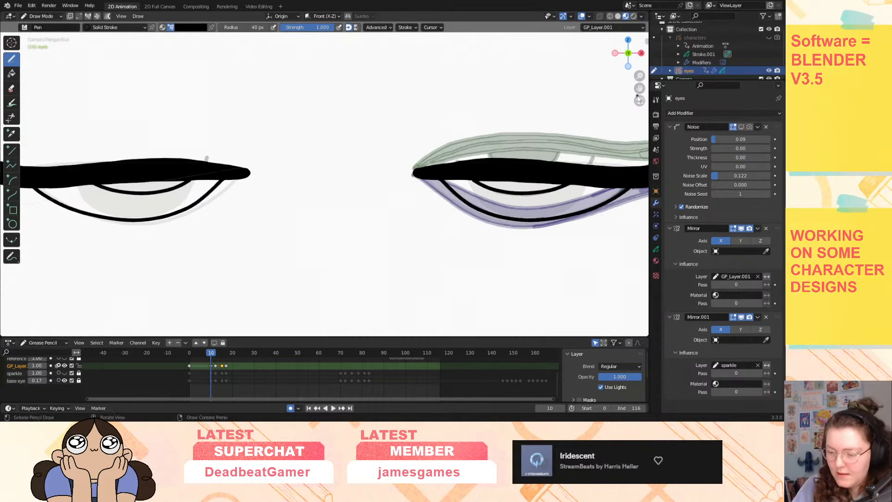
{"action": "scroll", "coordinate": [408, 170], "scroll_direction": "down", "scroll_amount": 3, "text": "ctrl"}
{"action": "key", "text": "ctrl+z"}
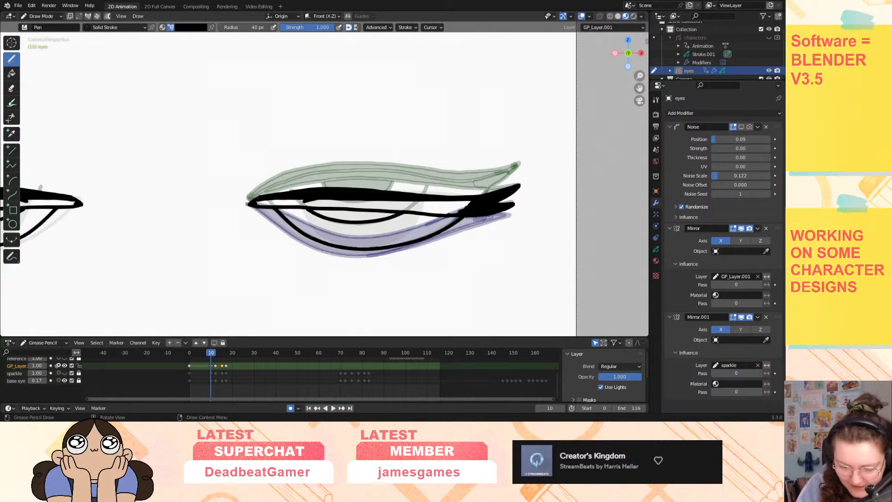
Hide the base eye guide and onion skinning, then fill the half-closed upper lid at frame 10 with the Solid Fill material.
{"action": "left_click", "coordinate": [11, 73]}
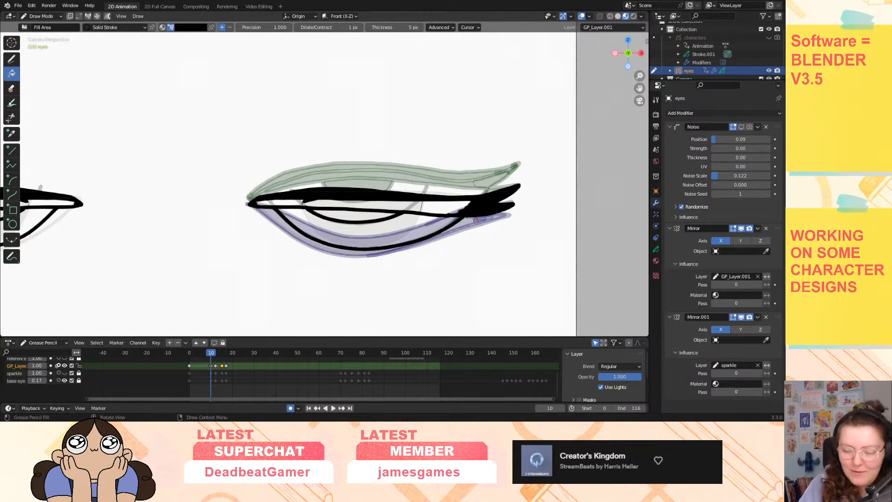
{"action": "left_click", "coordinate": [65, 380]}
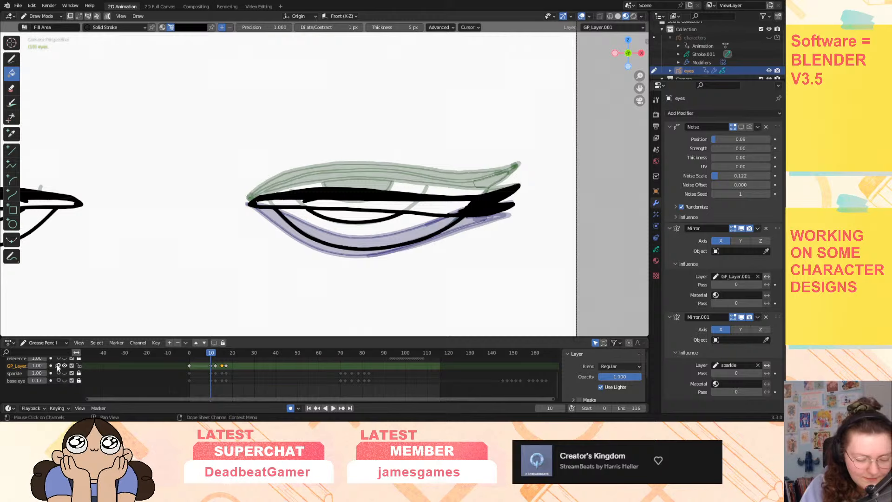
{"action": "left_click", "coordinate": [58, 365]}
{"action": "left_click", "coordinate": [95, 27]}
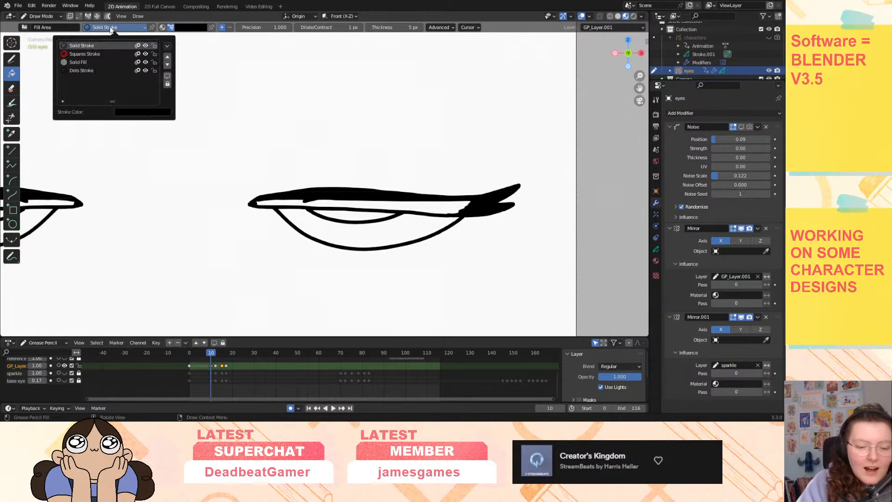
{"action": "left_click", "coordinate": [112, 57]}
{"action": "left_click", "coordinate": [362, 201]}
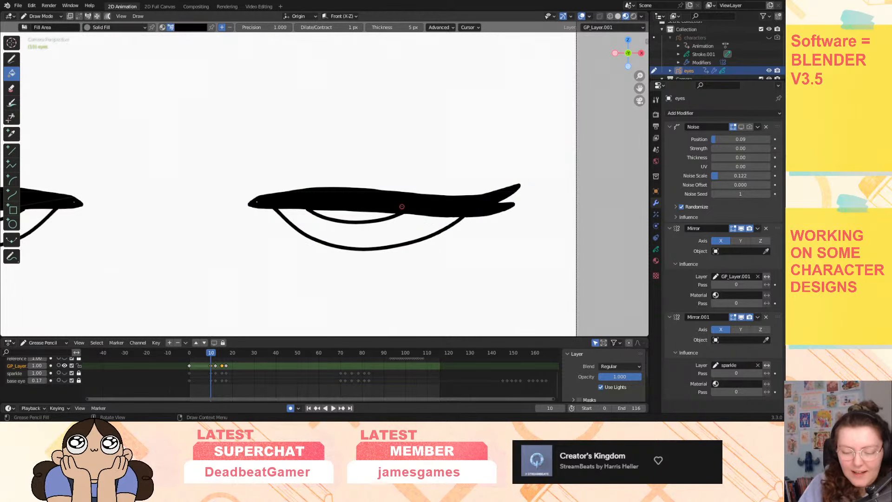
Cover the remaining gap at the half-closed lid's inner corner with the Pen's Solid Stroke material and check the blink.
{"action": "left_click", "coordinate": [12, 59]}
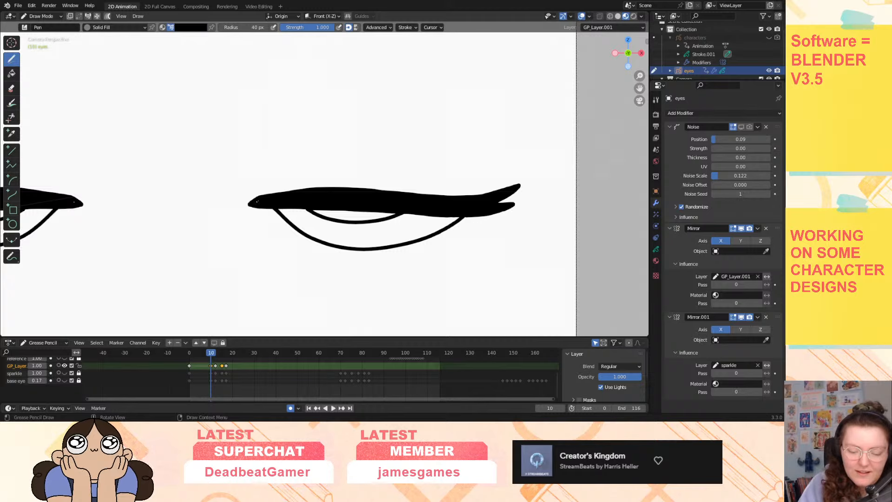
{"action": "left_click", "coordinate": [117, 31]}
{"action": "left_click", "coordinate": [102, 49]}
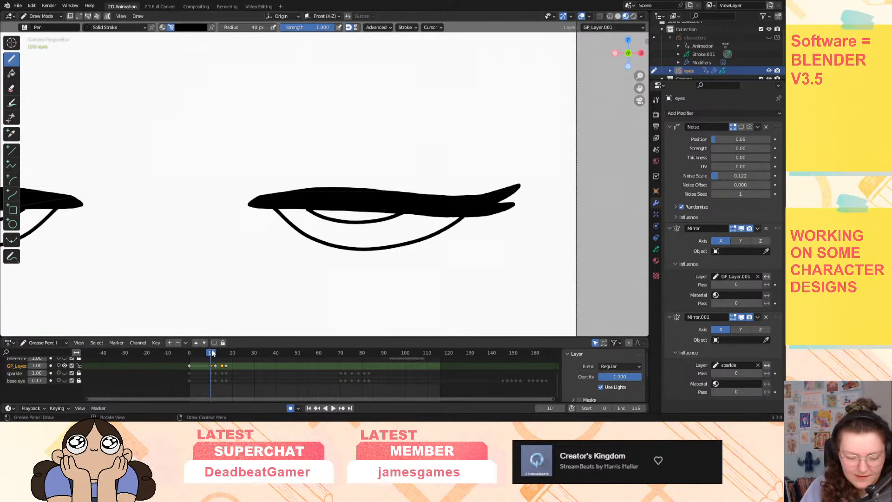
{"action": "key", "text": "space"}
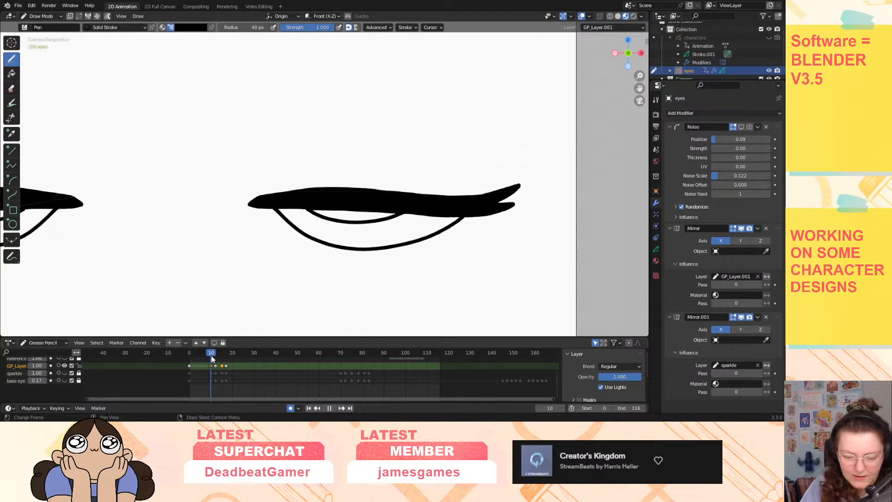
{"action": "left_click", "coordinate": [209, 351]}
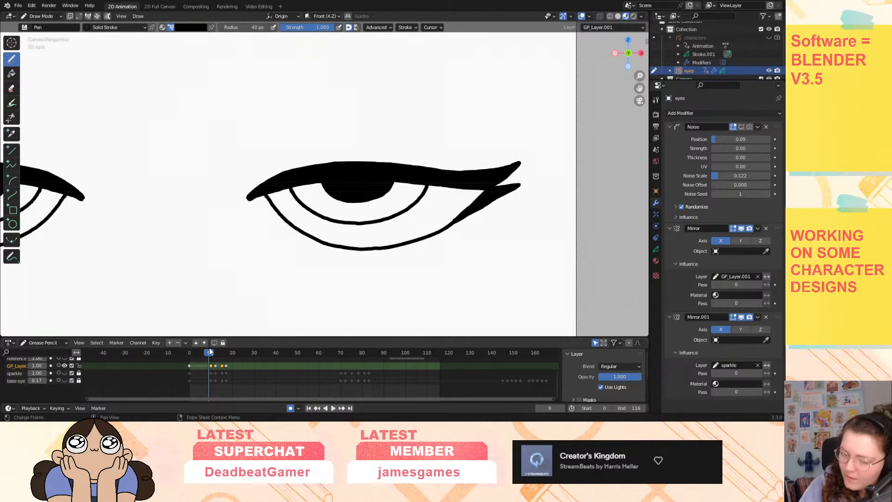
{"action": "key", "text": "space"}
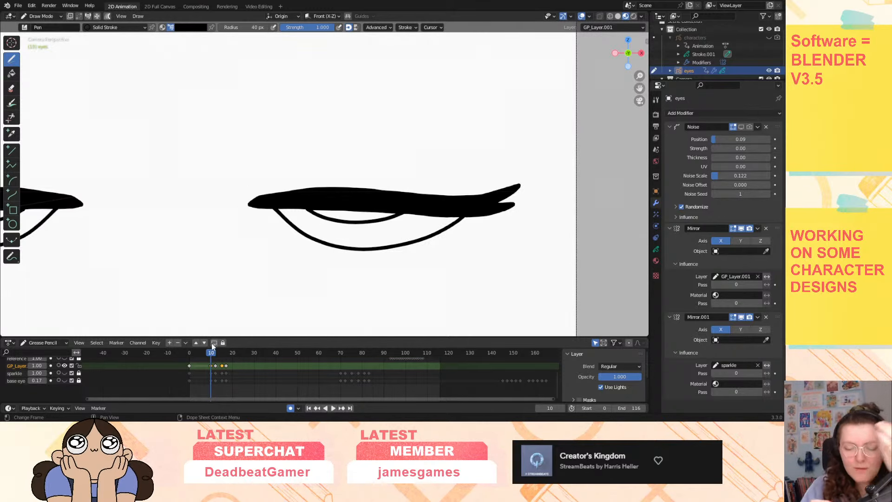
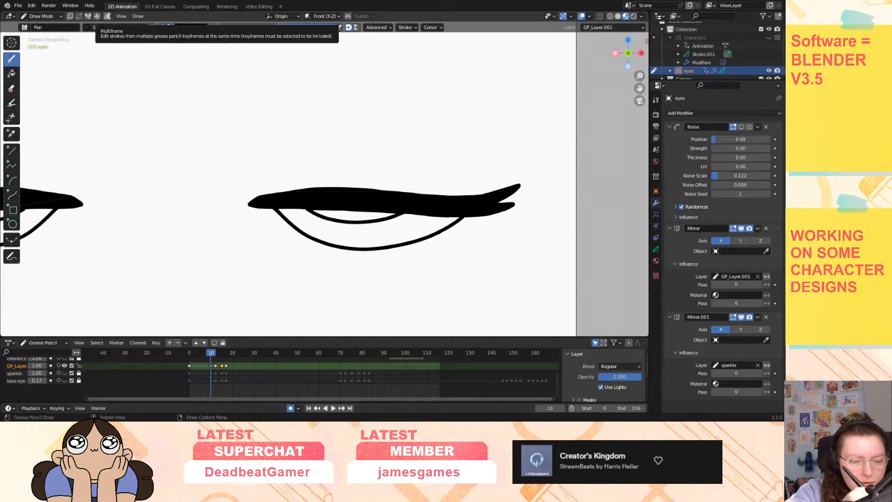
{"action": "left_click", "coordinate": [11, 17]}
{"action": "left_click", "coordinate": [13, 19]}
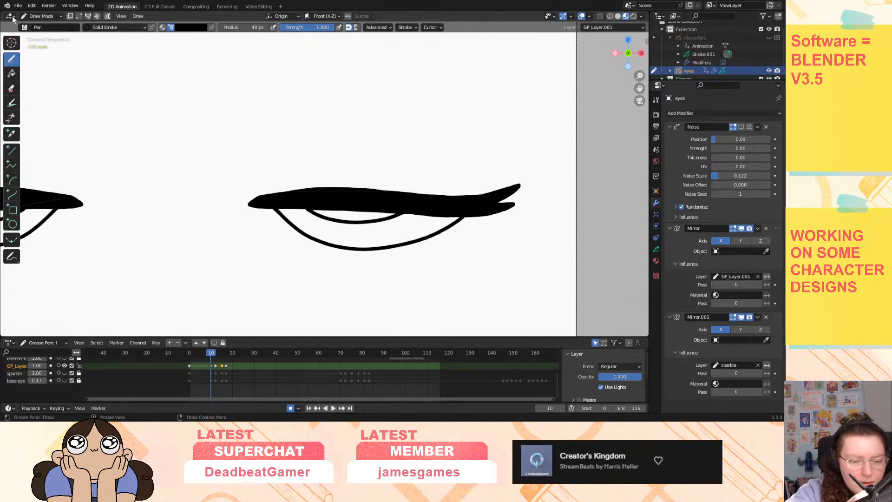
{"action": "left_click", "coordinate": [40, 17]}
{"action": "left_click", "coordinate": [42, 18]}
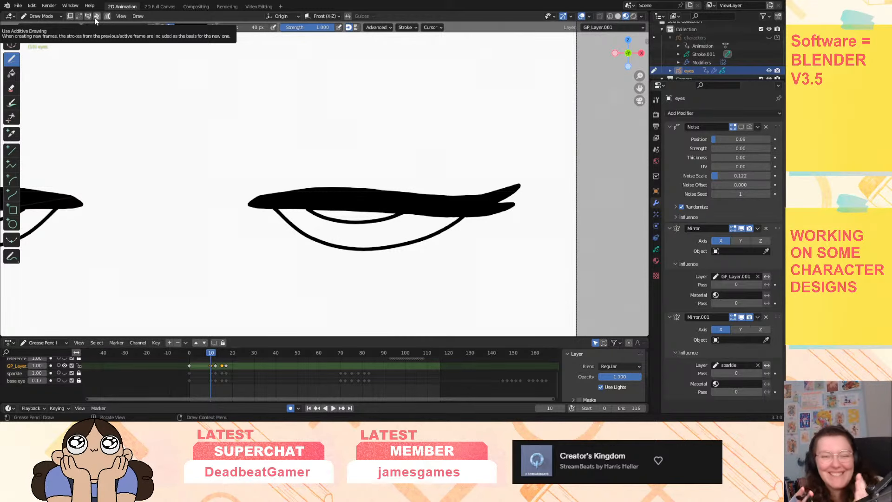
Turn on onion skinning for GP_Layer.001 and touch up the closed lid's inner corner at frame 12 with the Pen.
{"action": "key", "text": "space"}
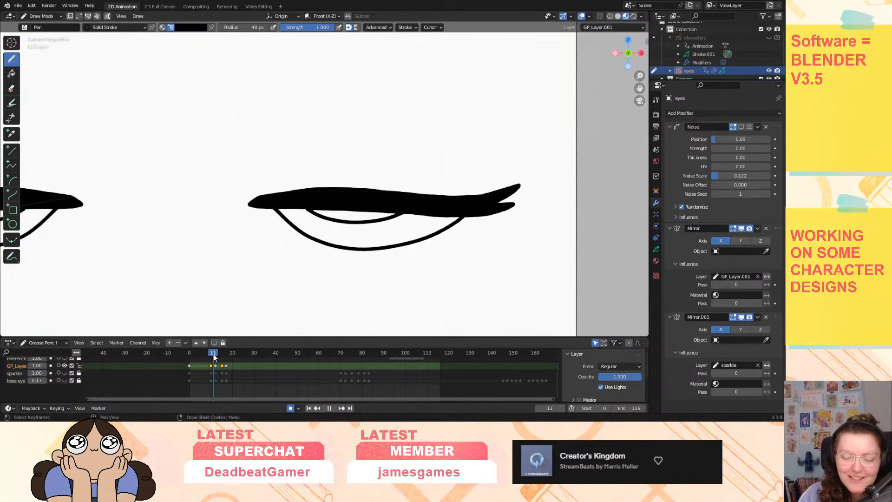
{"action": "mouse_move", "coordinate": [216, 358]}
{"action": "left_mouse_down"}
{"action": "mouse_move", "coordinate": [200, 362]}
{"action": "mouse_move", "coordinate": [211, 365]}
{"action": "left_mouse_up"}
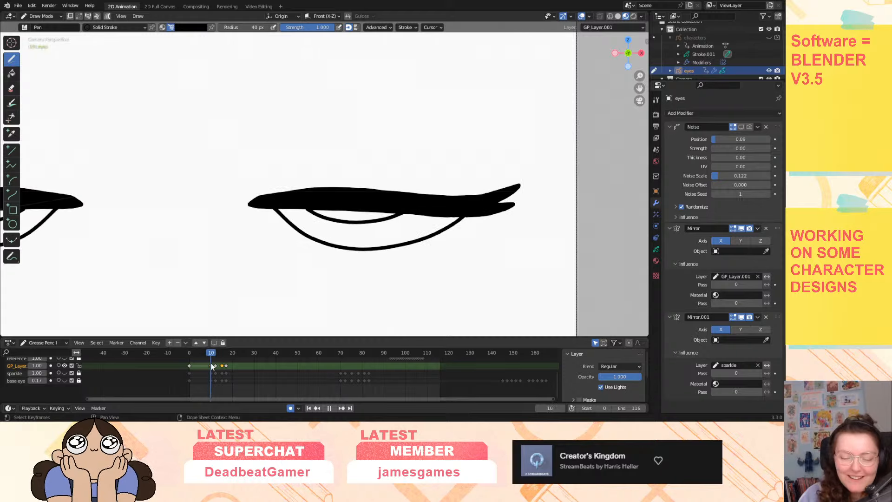
{"action": "key", "text": "space"}
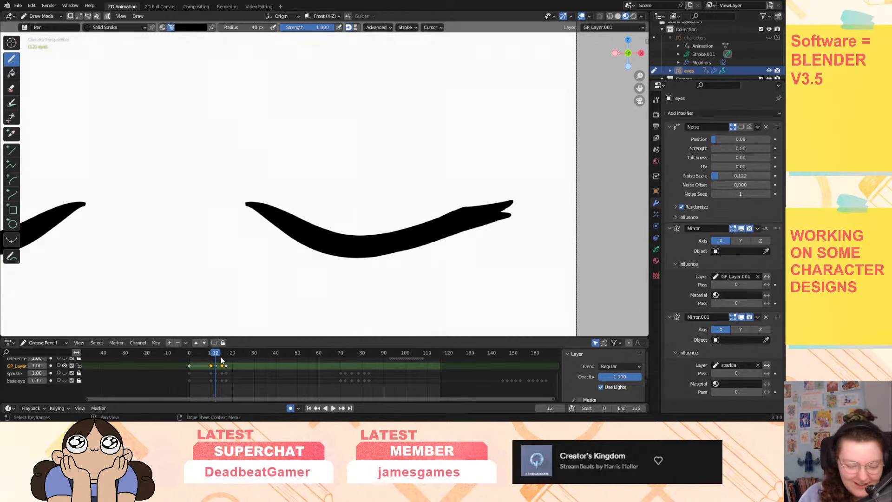
{"action": "left_click", "coordinate": [58, 366]}
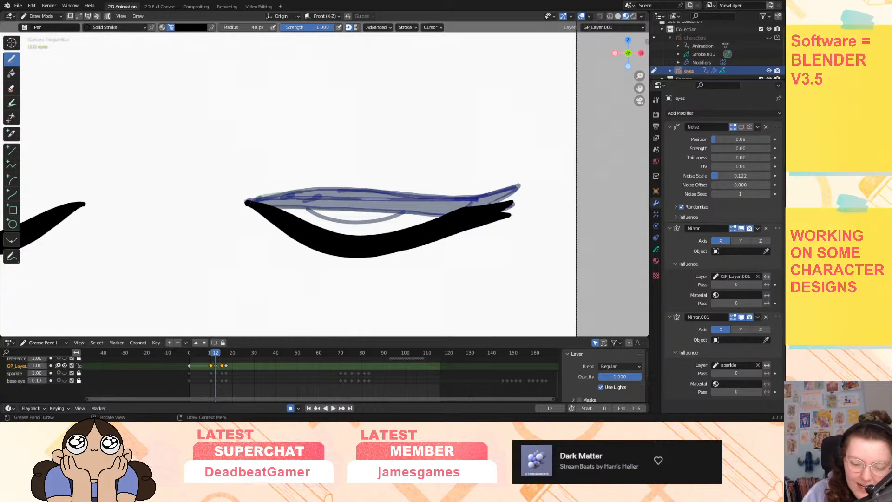
{"action": "left_click_drag", "start_coordinate": [247, 201], "coordinate": [255, 204]}
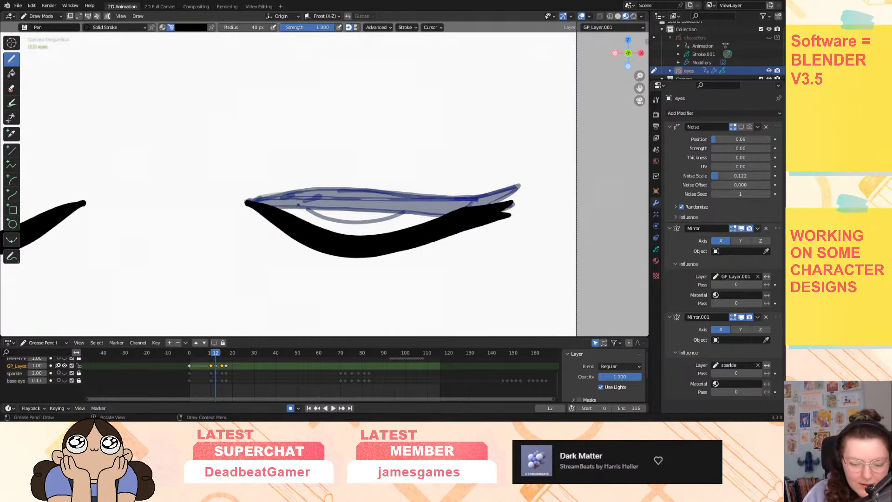
{"action": "left_click_drag", "start_coordinate": [256, 203], "coordinate": [267, 204]}
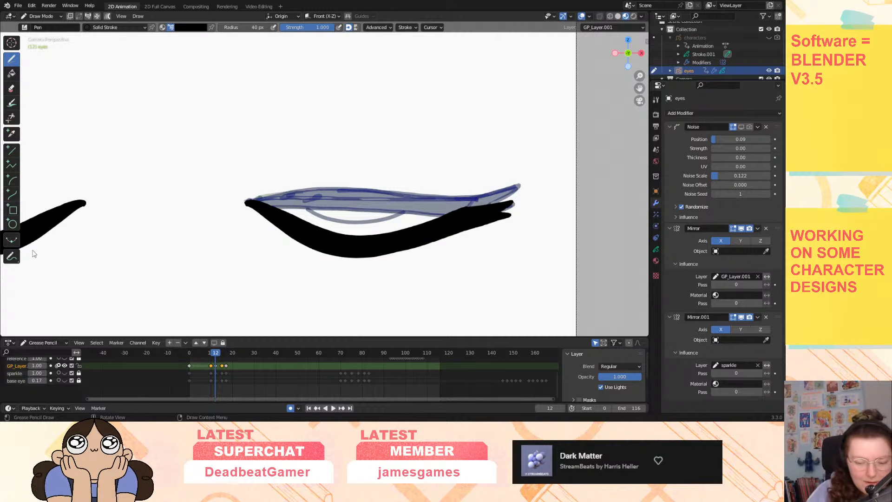
Undo the last stroke at the closed lid's inner corner and redraw it at frame 12.
{"action": "key", "text": "space"}
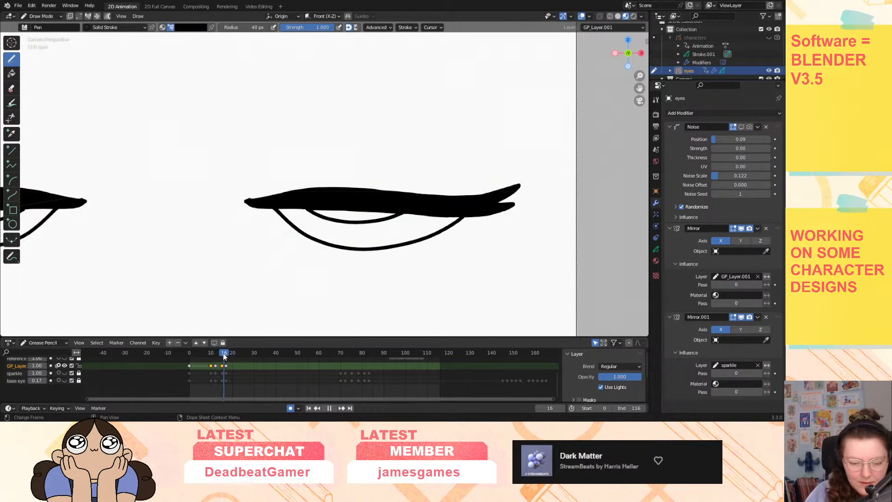
{"action": "mouse_move", "coordinate": [223, 353]}
{"action": "left_mouse_down"}
{"action": "mouse_move", "coordinate": [213, 361]}
{"action": "mouse_move", "coordinate": [230, 355]}
{"action": "mouse_move", "coordinate": [217, 364]}
{"action": "mouse_move", "coordinate": [216, 356]}
{"action": "left_mouse_up"}
{"action": "key", "text": "ctrl+z"}
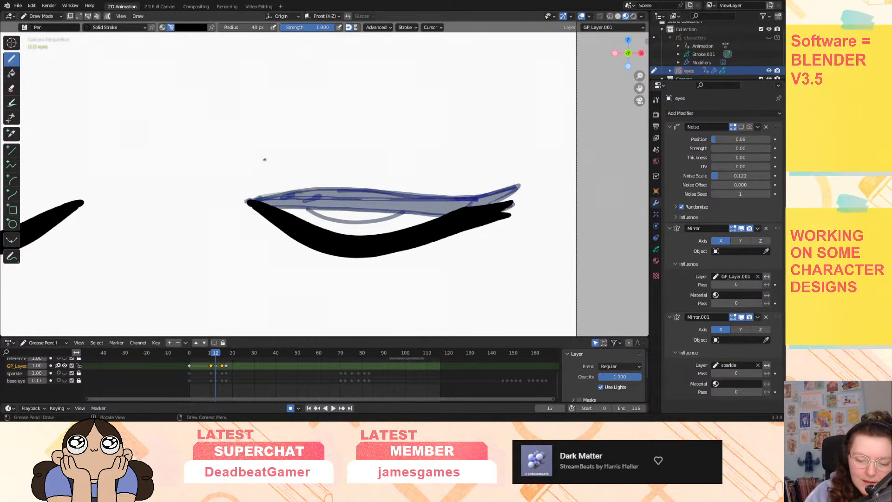
{"action": "mouse_move", "coordinate": [251, 201]}
{"action": "left_mouse_down"}
{"action": "mouse_move", "coordinate": [266, 217]}
{"action": "mouse_move", "coordinate": [263, 210]}
{"action": "left_mouse_up"}
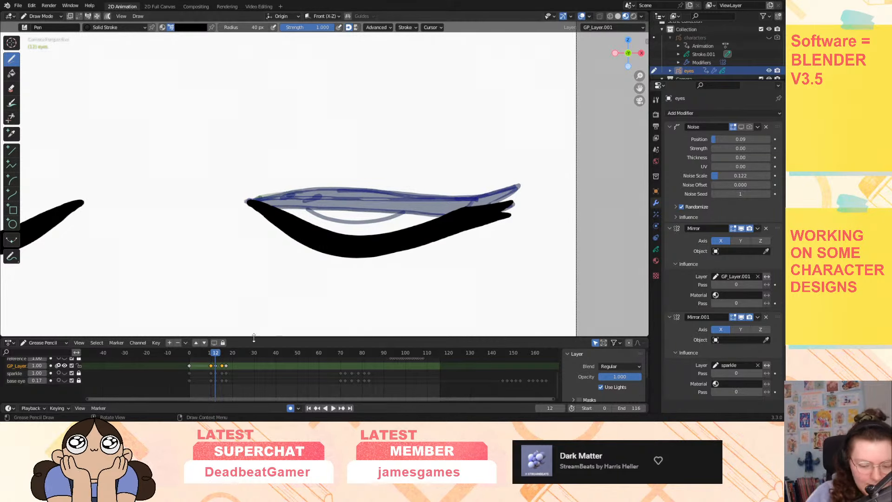
Scrub through the blink between frames 6 and 15 to compare the lid's inner corner across the drawings.
{"action": "key", "text": "space"}
{"action": "left_click_drag", "start_coordinate": [216, 356], "coordinate": [223, 358]}
{"action": "key", "text": "space"}
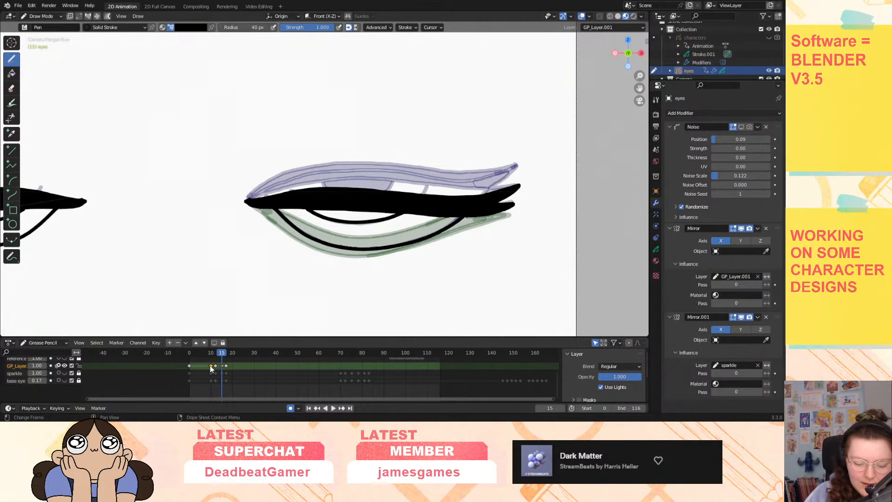
{"action": "left_click_drag", "start_coordinate": [211, 366], "coordinate": [223, 366]}
{"action": "key", "text": "space"}
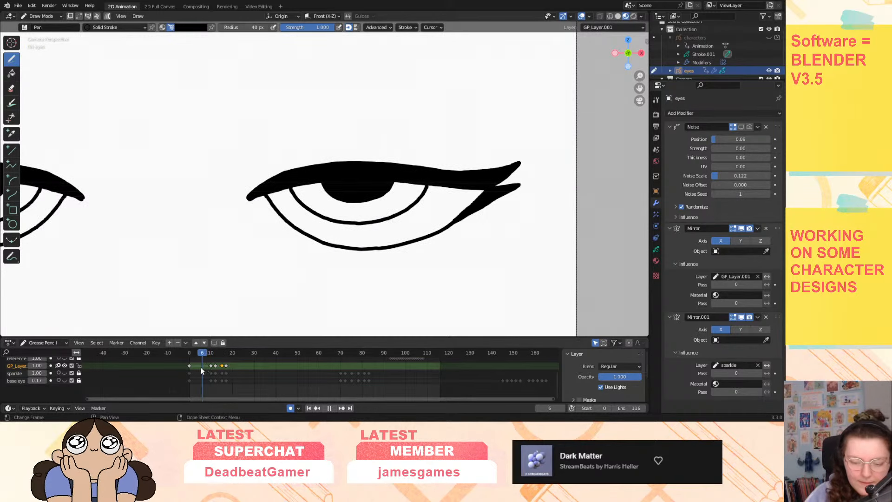
{"action": "key", "text": "space"}
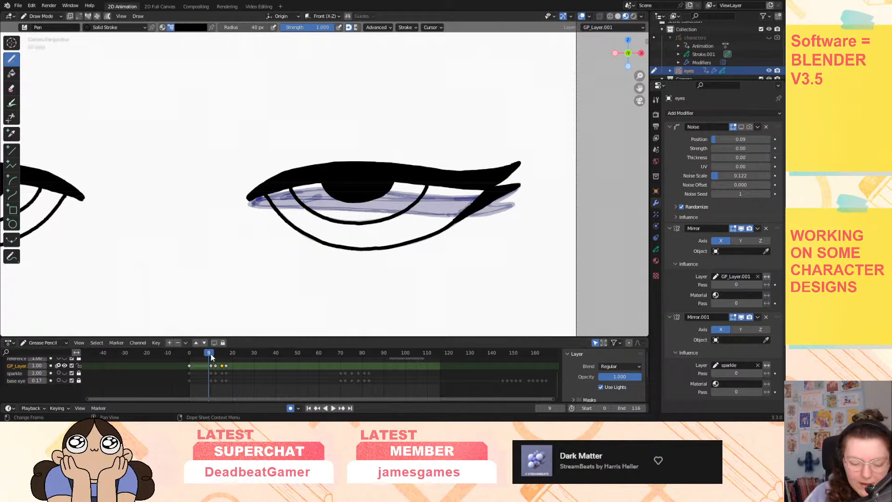
{"action": "left_click", "coordinate": [209, 354]}
{"action": "left_click", "coordinate": [211, 353]}
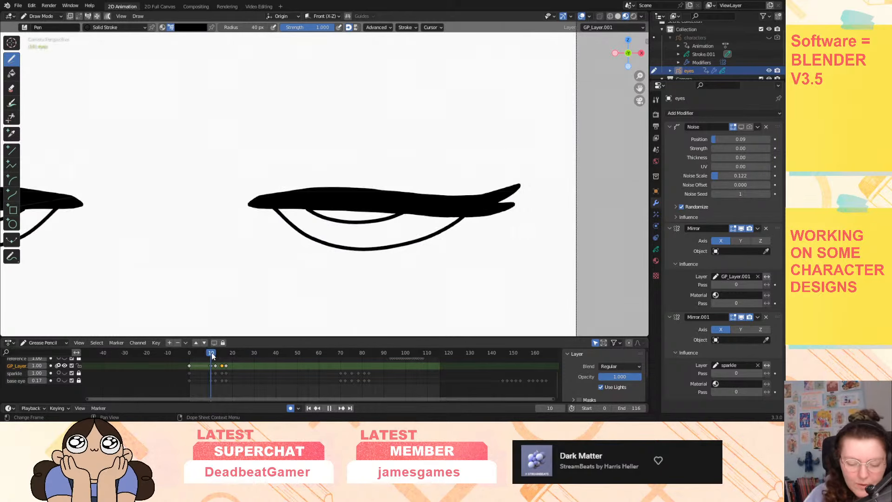
Push the half-closed upper lid slightly downward at frame 10 with the Push brush in Sculpt Mode.
{"action": "left_click_drag", "start_coordinate": [640, 76], "coordinate": [641, 84]}
{"action": "left_click_drag", "start_coordinate": [641, 87], "coordinate": [751, 95]}
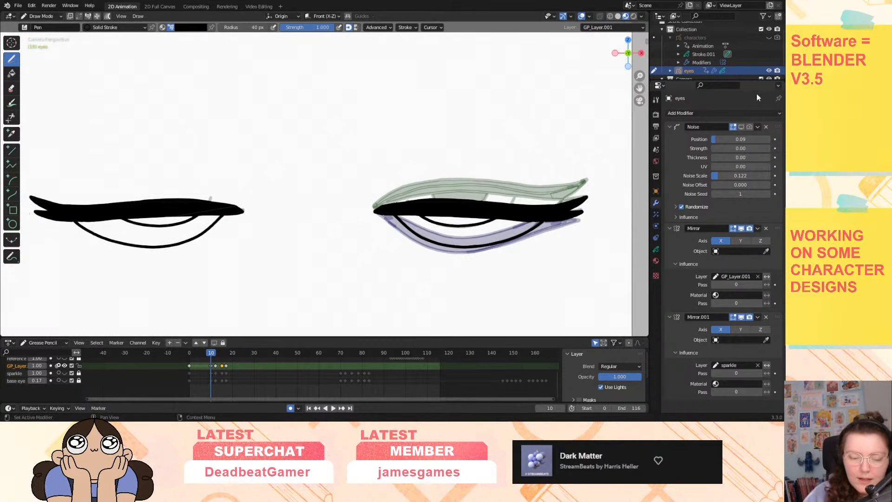
{"action": "left_click", "coordinate": [41, 17]}
{"action": "left_click", "coordinate": [47, 43]}
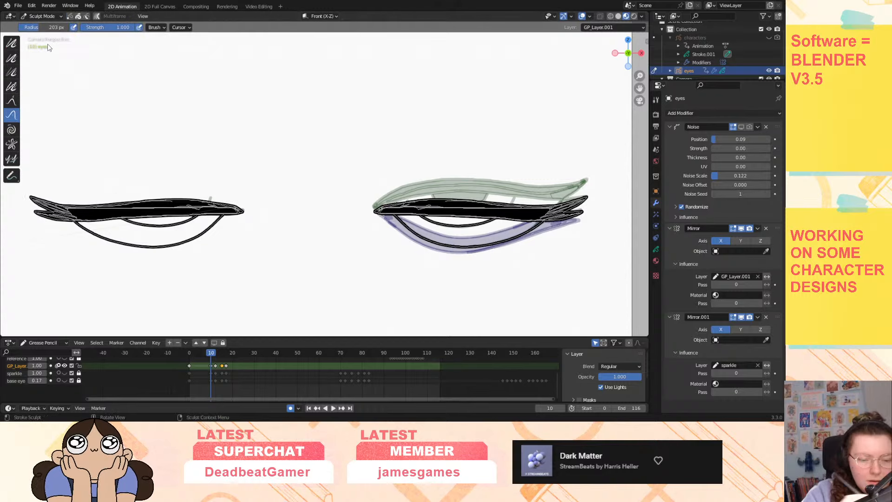
{"action": "left_click_drag", "start_coordinate": [175, 155], "coordinate": [166, 205]}
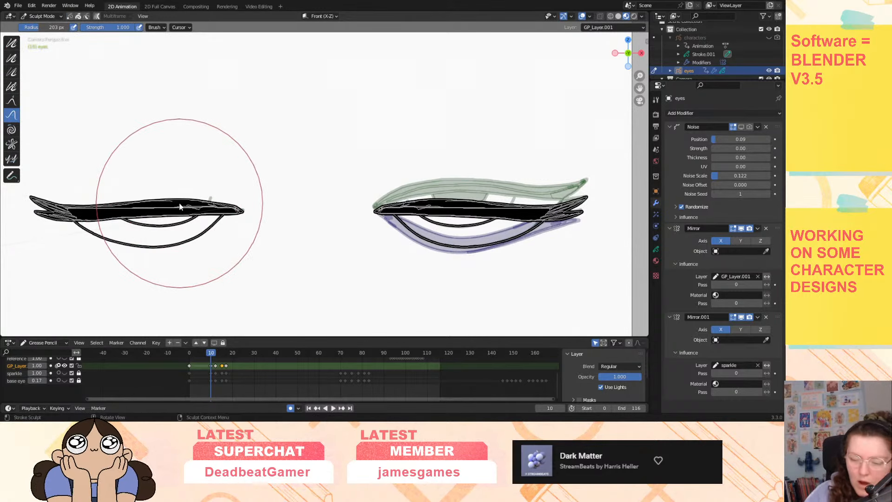
{"action": "left_click_drag", "start_coordinate": [428, 204], "coordinate": [496, 202]}
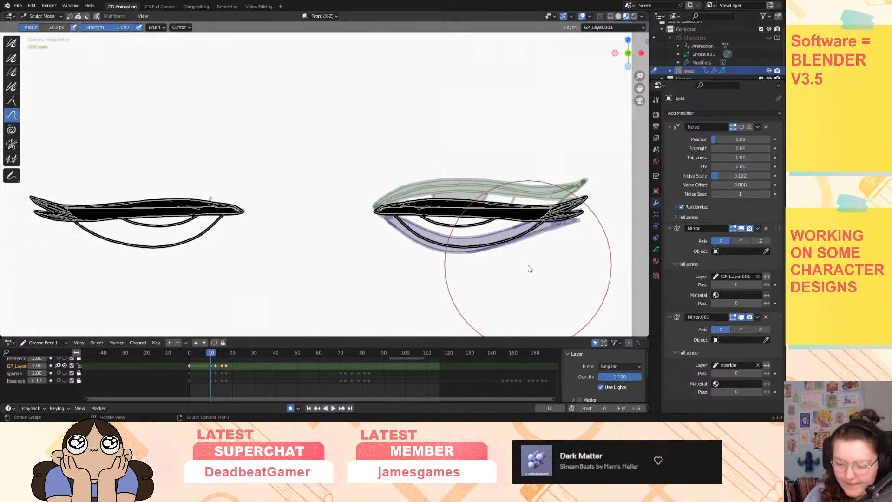
{"action": "mouse_move", "coordinate": [462, 209]}
{"action": "left_mouse_down"}
{"action": "mouse_move", "coordinate": [438, 169]}
{"action": "mouse_move", "coordinate": [442, 176]}
{"action": "left_mouse_up"}
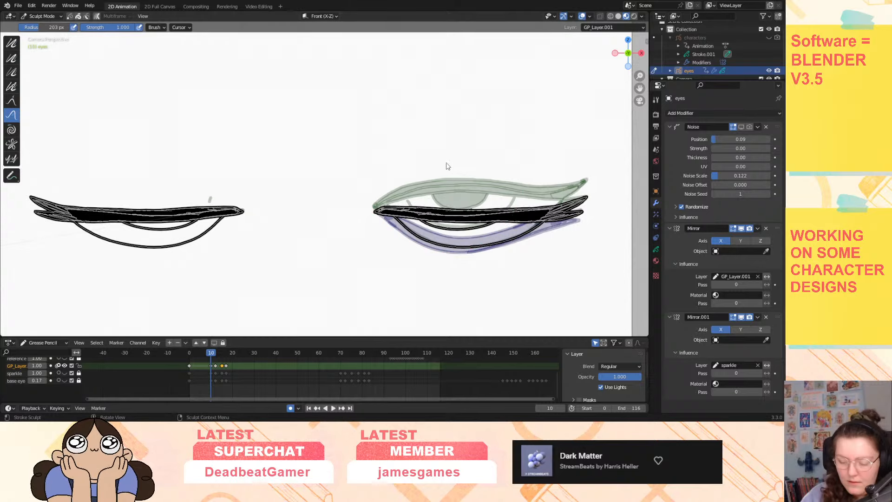
Push the half-closed upper lid slightly upward at frame 15 with the Push brush.
{"action": "mouse_move", "coordinate": [212, 356]}
{"action": "left_mouse_down"}
{"action": "mouse_move", "coordinate": [235, 360]}
{"action": "mouse_move", "coordinate": [219, 365]}
{"action": "mouse_move", "coordinate": [222, 354]}
{"action": "left_mouse_up"}
{"action": "left_click_drag", "start_coordinate": [432, 193], "coordinate": [433, 188]}
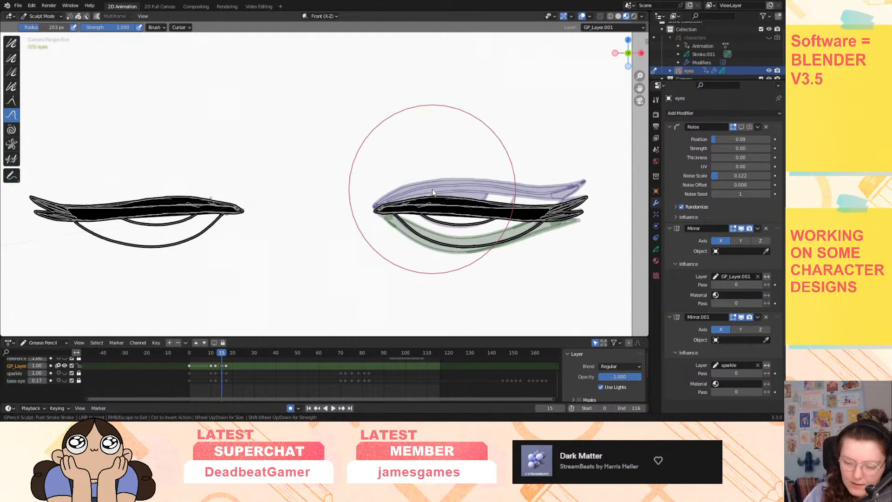
{"action": "left_click_drag", "start_coordinate": [497, 189], "coordinate": [557, 182]}
{"action": "left_click_drag", "start_coordinate": [457, 253], "coordinate": [456, 252]}
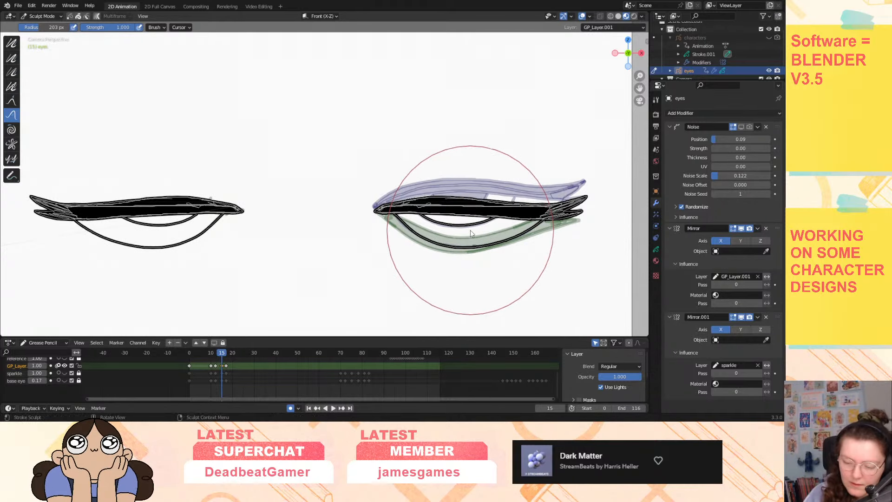
Duplicate the blink's keyframes on GP_Layer.001 60 frames later, then turn off onion skinning and show the base eye guide.
{"action": "left_click_drag", "start_coordinate": [189, 353], "coordinate": [354, 377]}
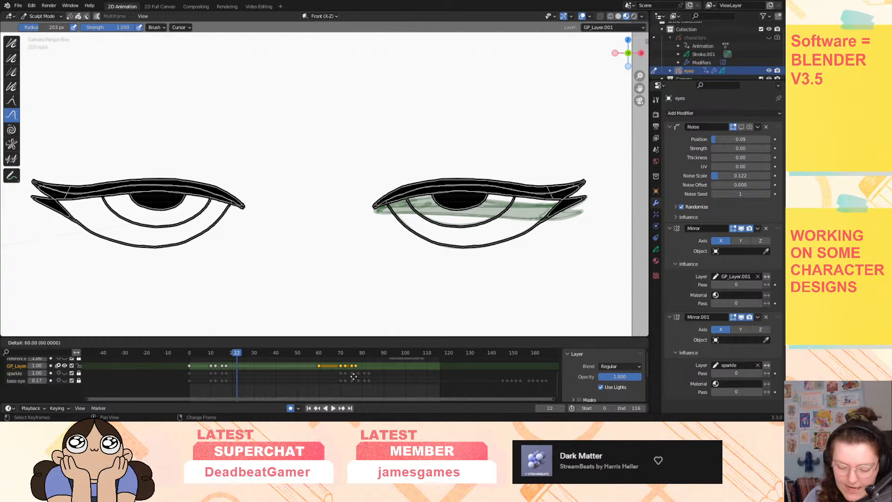
{"action": "left_click", "coordinate": [340, 353]}
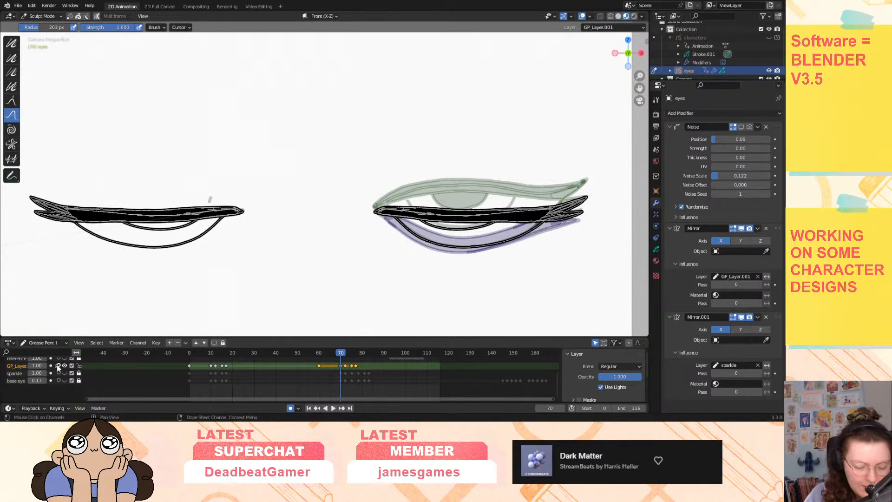
{"action": "left_click", "coordinate": [57, 366]}
{"action": "left_click", "coordinate": [64, 381]}
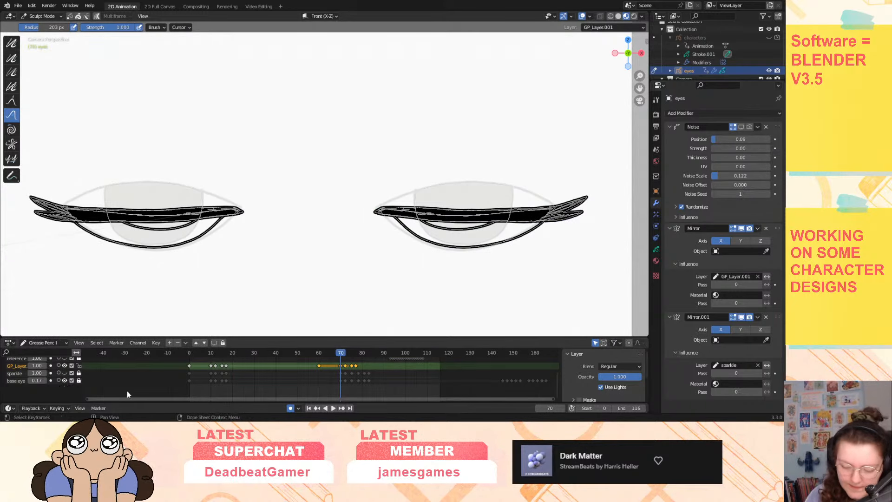
Move the copied blink's last keyframe to frame 86 and check its timing against the base eye around frames 75 to 78.
{"action": "left_click_drag", "start_coordinate": [340, 354], "coordinate": [375, 365]}
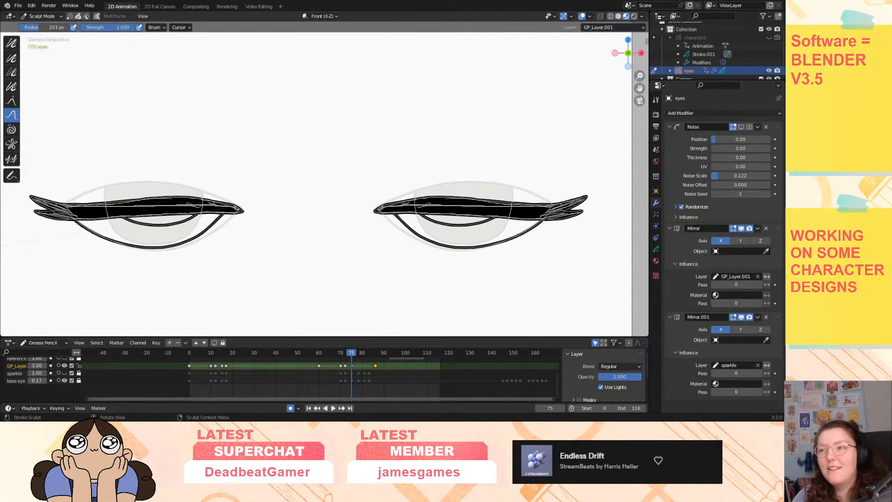
{"action": "key", "text": "space"}
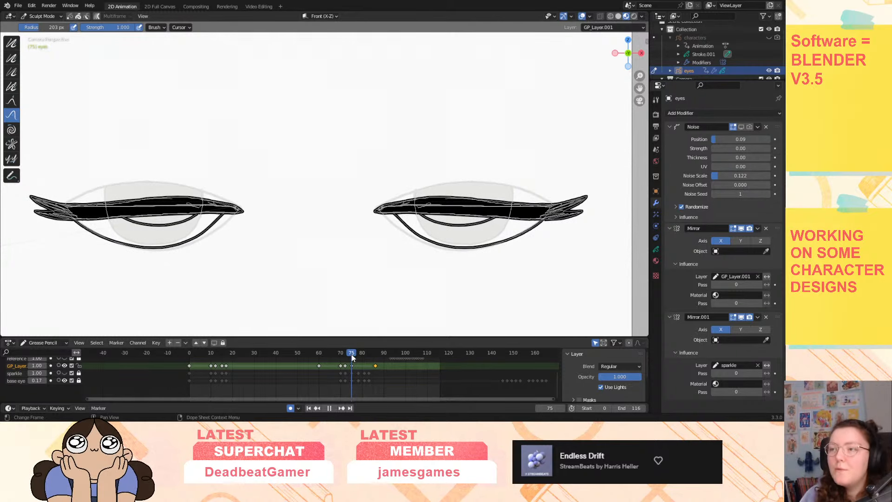
{"action": "key", "text": "space"}
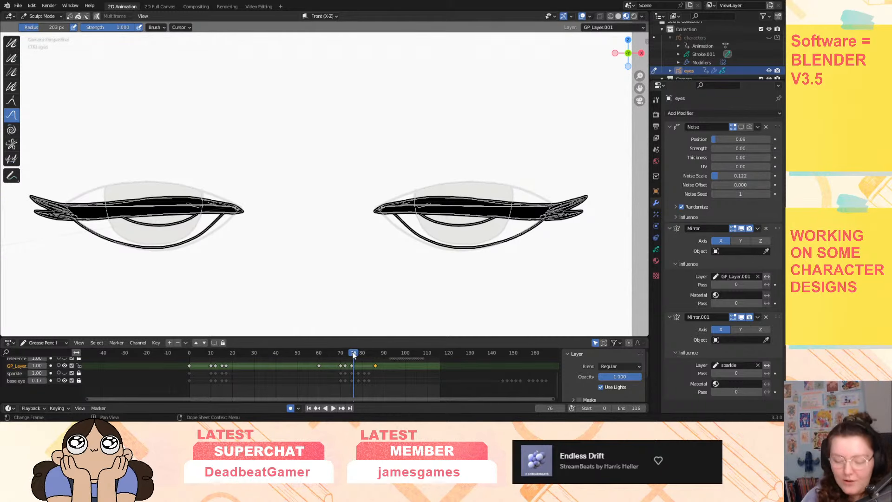
{"action": "key", "text": "space"}
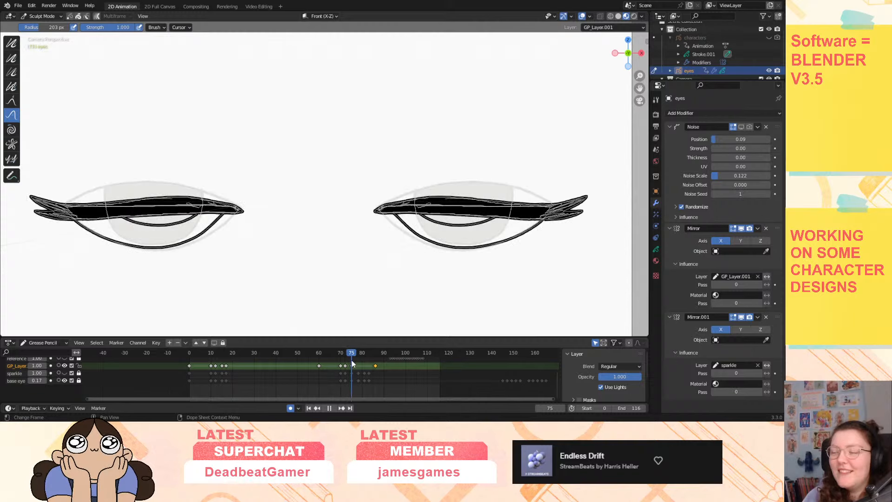
{"action": "key", "text": "space"}
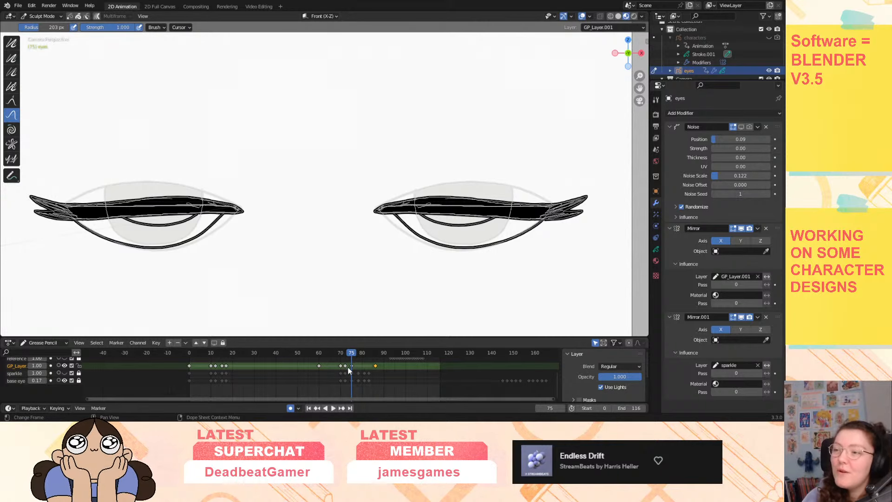
{"action": "left_click_drag", "start_coordinate": [350, 353], "coordinate": [359, 357]}
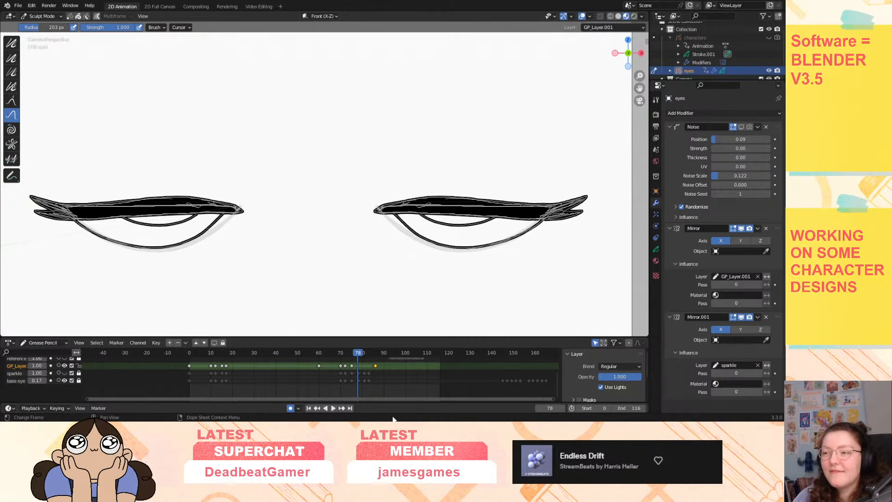
{"action": "mouse_move", "coordinate": [357, 353]}
{"action": "left_mouse_down"}
{"action": "mouse_move", "coordinate": [341, 366]}
{"action": "mouse_move", "coordinate": [352, 374]}
{"action": "left_mouse_up"}
Return to Draw Mode and duplicate the closed-lid keyframe from frame 72 to frame 78 on GP_Layer.001.
{"action": "left_click", "coordinate": [45, 16]}
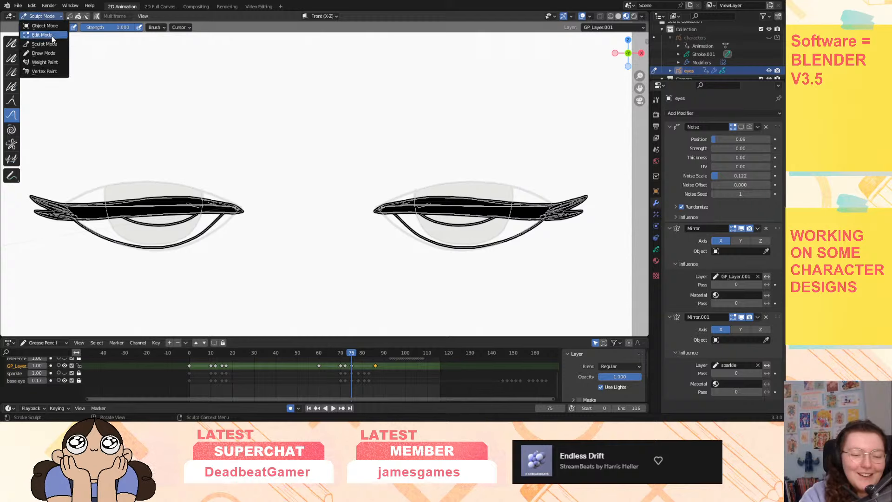
{"action": "left_click", "coordinate": [43, 53]}
{"action": "mouse_move", "coordinate": [352, 358]}
{"action": "left_mouse_down"}
{"action": "mouse_move", "coordinate": [342, 358]}
{"action": "mouse_move", "coordinate": [353, 353]}
{"action": "left_mouse_up"}
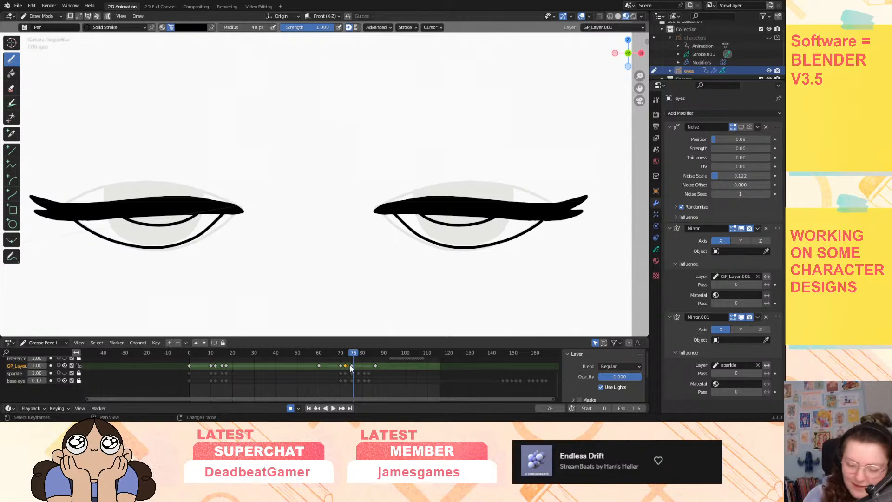
{"action": "key", "text": "g"}
{"action": "left_click", "coordinate": [367, 366]}
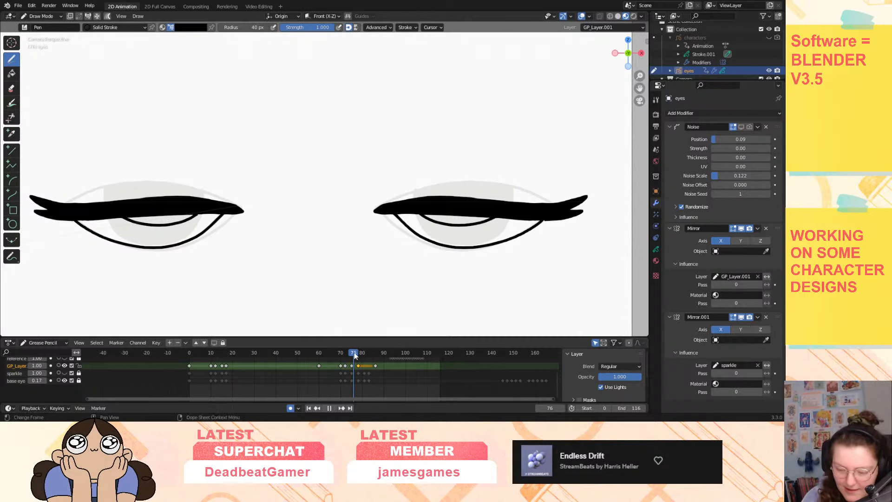
Scrub through the copied blink between frames 71 and 77 to review the half-closed and closed drawings.
{"action": "mouse_move", "coordinate": [354, 355]}
{"action": "left_mouse_down"}
{"action": "mouse_move", "coordinate": [364, 355]}
{"action": "mouse_move", "coordinate": [345, 355]}
{"action": "mouse_move", "coordinate": [364, 353]}
{"action": "mouse_move", "coordinate": [342, 355]}
{"action": "left_mouse_up"}
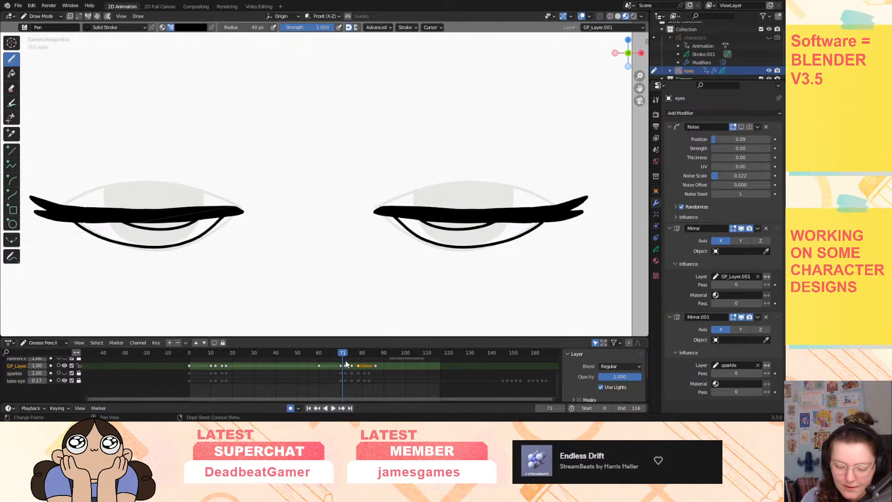
{"action": "key", "text": "space"}
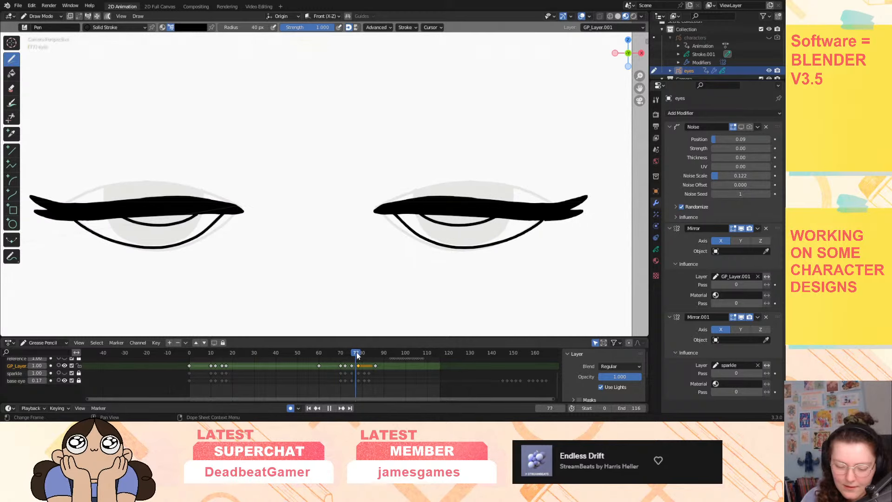
{"action": "left_click", "coordinate": [341, 360]}
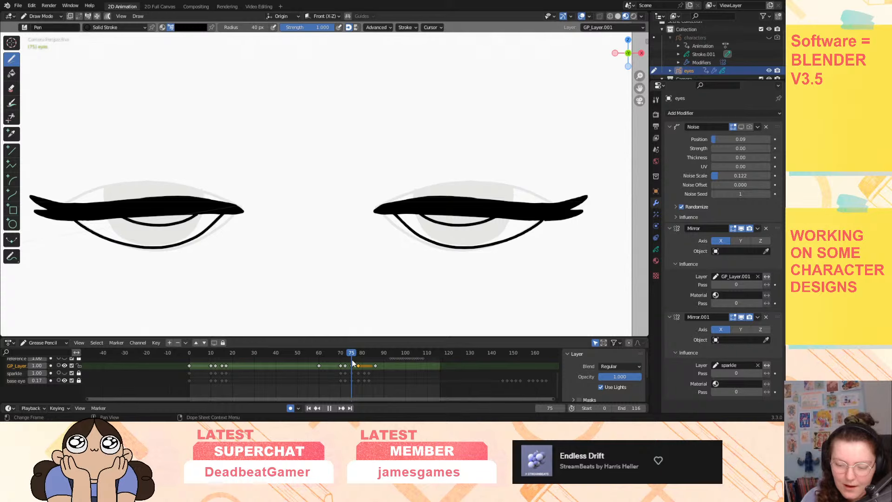
Move the copied blink's last keyframe on GP_Layer.001 to frame 83 and delete the extra keyframe at frame 60.
{"action": "left_click_drag", "start_coordinate": [353, 364], "coordinate": [371, 367]}
{"action": "key", "text": "space"}
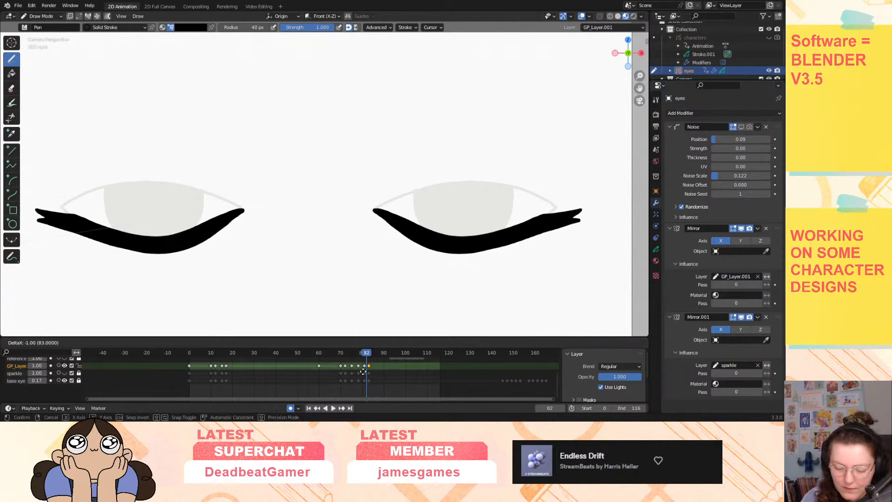
{"action": "left_click", "coordinate": [320, 367]}
{"action": "key", "text": "Delete"}
{"action": "key", "text": "space"}
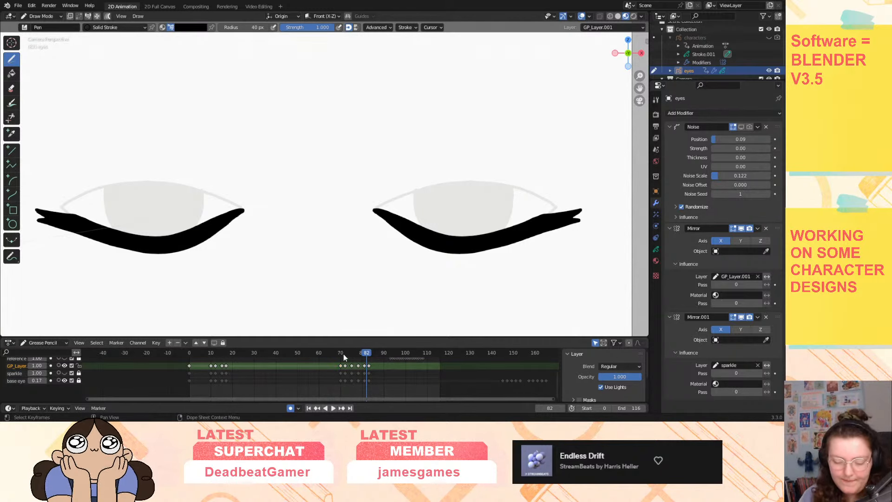
Duplicate the half-closed lid keyframe from frame 75 to frame 81 on GP_Layer.001.
{"action": "left_click_drag", "start_coordinate": [378, 355], "coordinate": [364, 363]}
{"action": "key", "text": "space"}
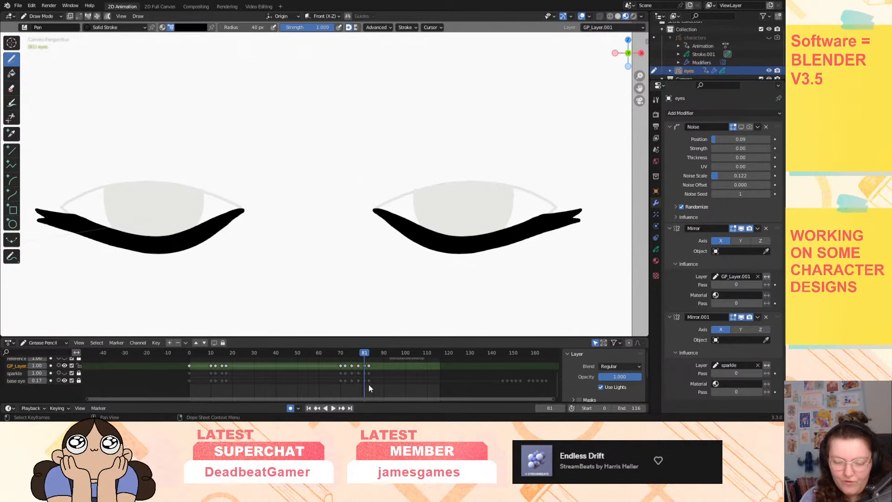
{"action": "left_click_drag", "start_coordinate": [358, 354], "coordinate": [353, 355]}
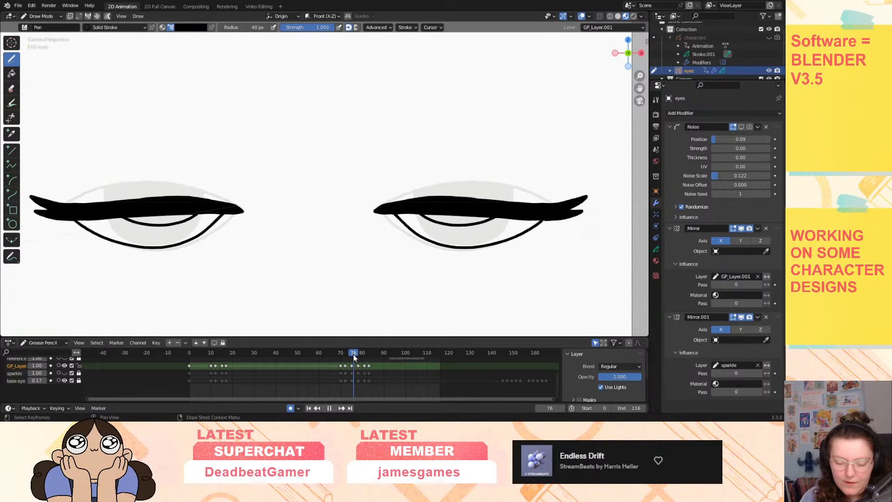
{"action": "left_click", "coordinate": [352, 366]}
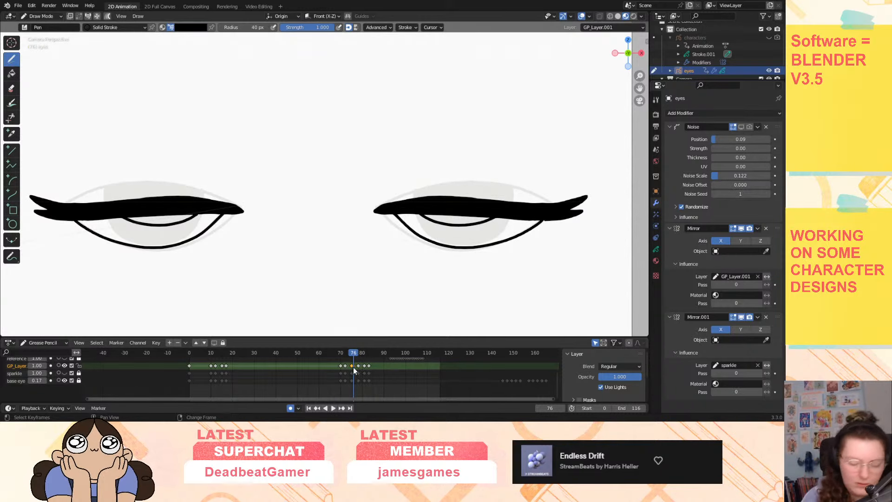
{"action": "key", "text": "g"}
{"action": "left_click", "coordinate": [365, 367]}
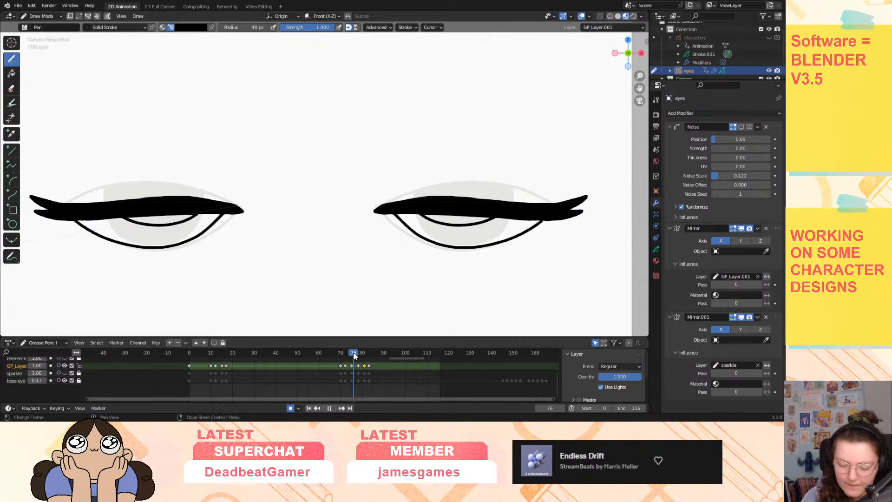
Hide the base eye guide and play the animation from frame 0 to check the double blink.
{"action": "left_click_drag", "start_coordinate": [353, 353], "coordinate": [378, 356]}
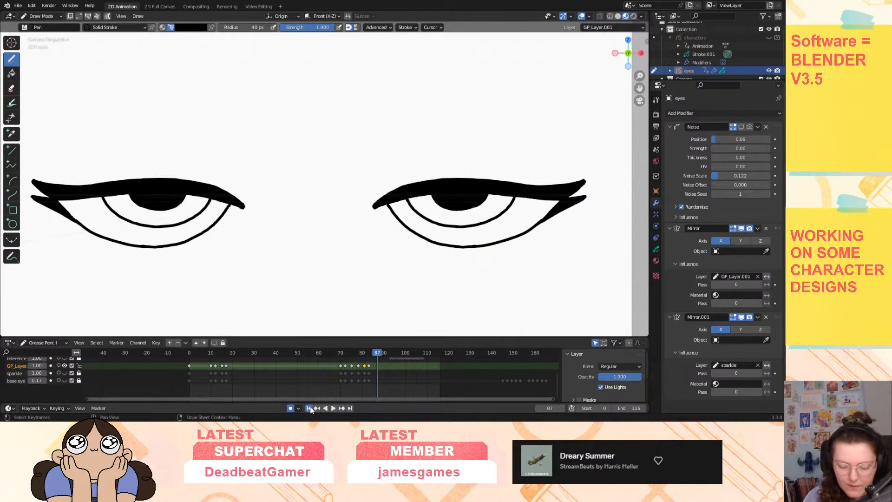
{"action": "left_click", "coordinate": [309, 408]}
{"action": "left_click", "coordinate": [333, 408]}
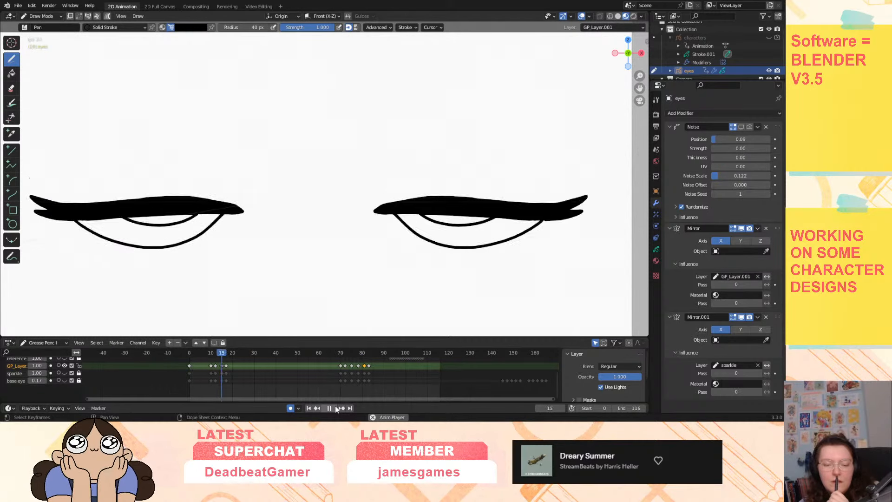
{"action": "left_click", "coordinate": [327, 409]}
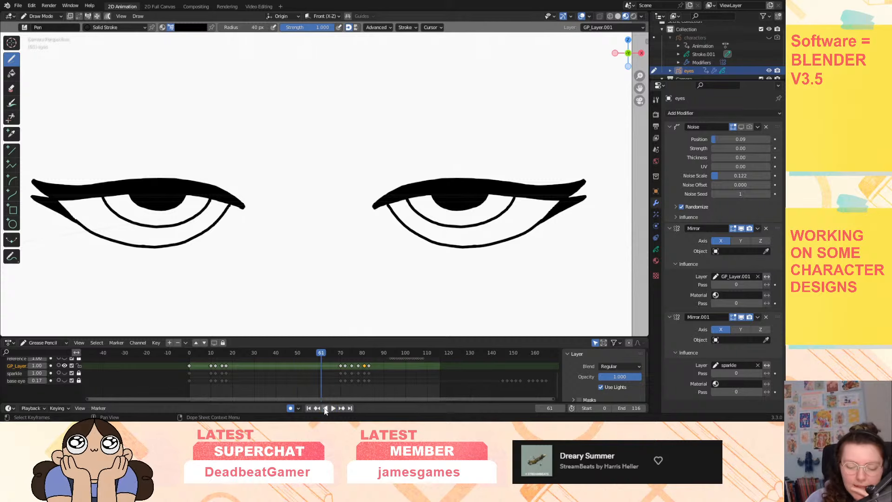
Compare the open eye at frames 0 and 86, and duplicate the frame 0 keyframe to frame 83 on GP_Layer.001.
{"action": "left_click", "coordinate": [190, 353]}
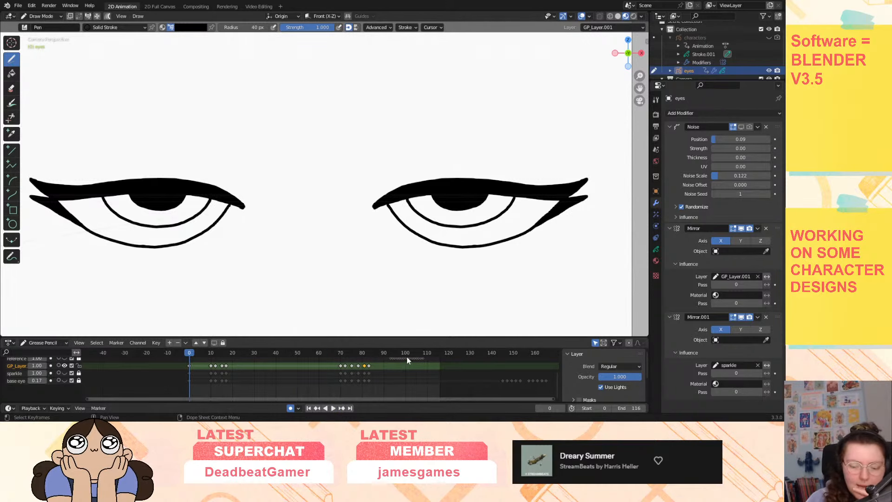
{"action": "left_click", "coordinate": [392, 353]}
{"action": "left_click", "coordinate": [189, 353]}
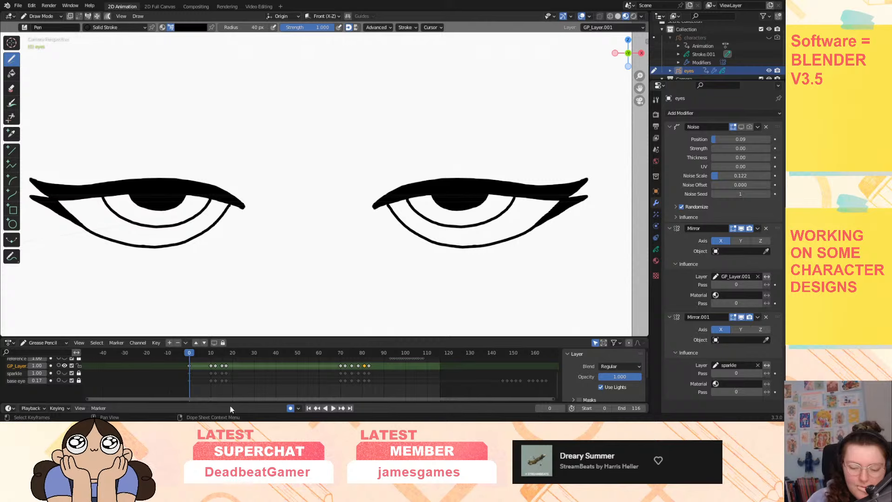
{"action": "left_click", "coordinate": [375, 353]}
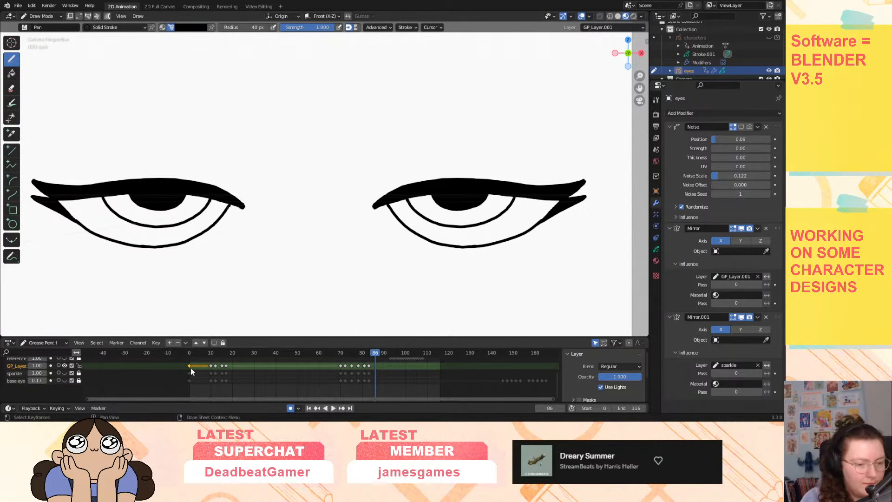
{"action": "left_click_drag", "start_coordinate": [191, 367], "coordinate": [154, 392]}
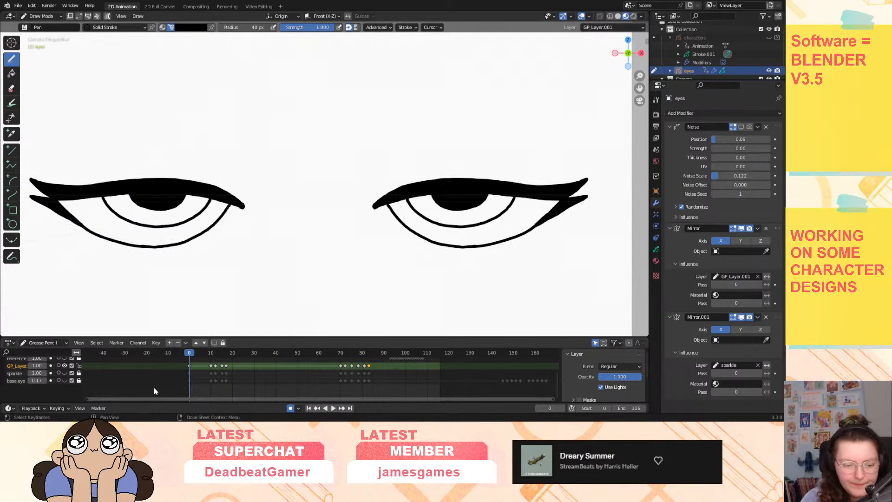
Play back the blink, then push the closed lid's outer half slightly downward at frame 74 in Sculpt Mode.
{"action": "key", "text": "space"}
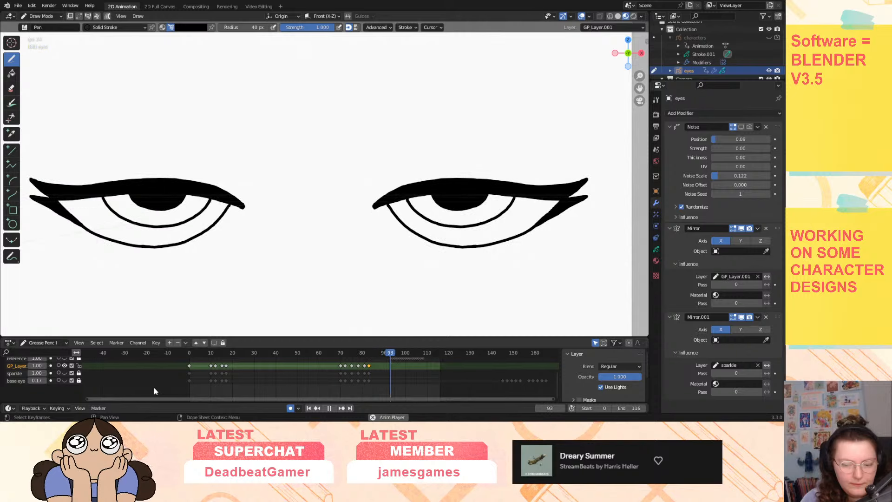
{"action": "left_click_drag", "start_coordinate": [348, 354], "coordinate": [349, 356]}
{"action": "key", "text": "space"}
{"action": "left_click", "coordinate": [40, 16]}
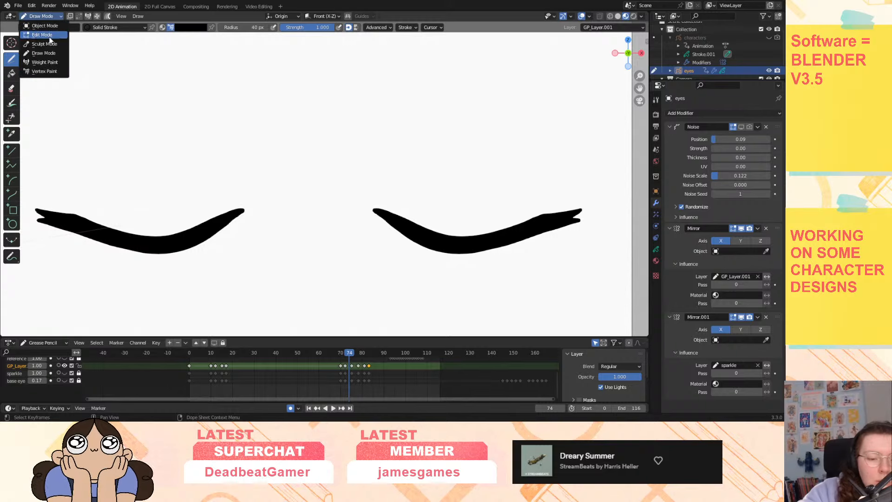
{"action": "left_click", "coordinate": [45, 43]}
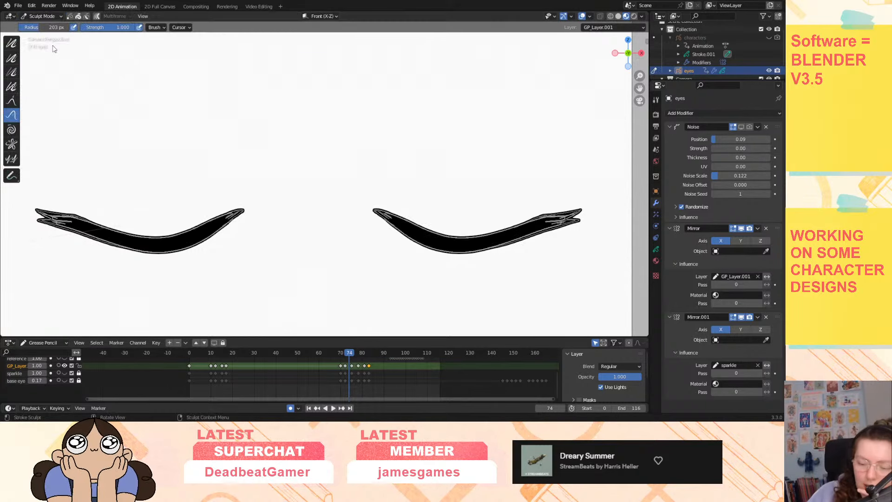
{"action": "mouse_move", "coordinate": [488, 233]}
{"action": "left_mouse_down"}
{"action": "mouse_move", "coordinate": [477, 256]}
{"action": "mouse_move", "coordinate": [523, 238]}
{"action": "left_mouse_up"}
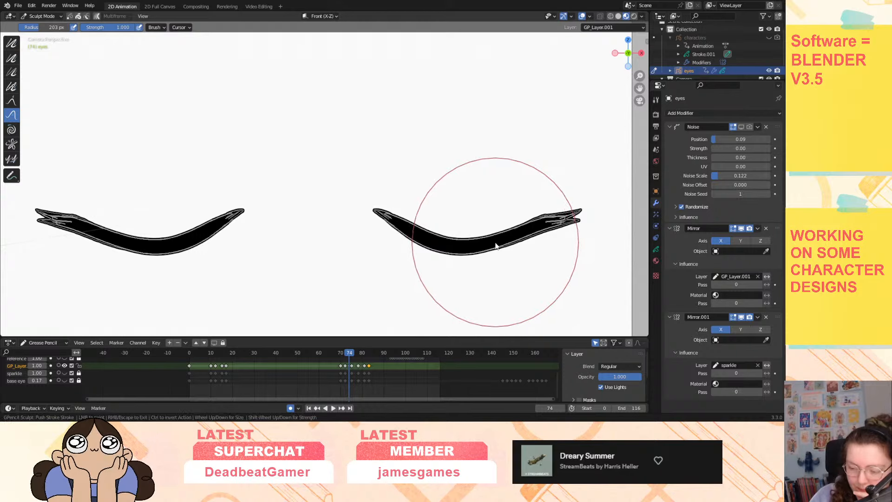
Add a keyframe at frame 74, shift the second blink's remaining keyframes one frame later, and play back the new timing.
{"action": "key", "text": "space"}
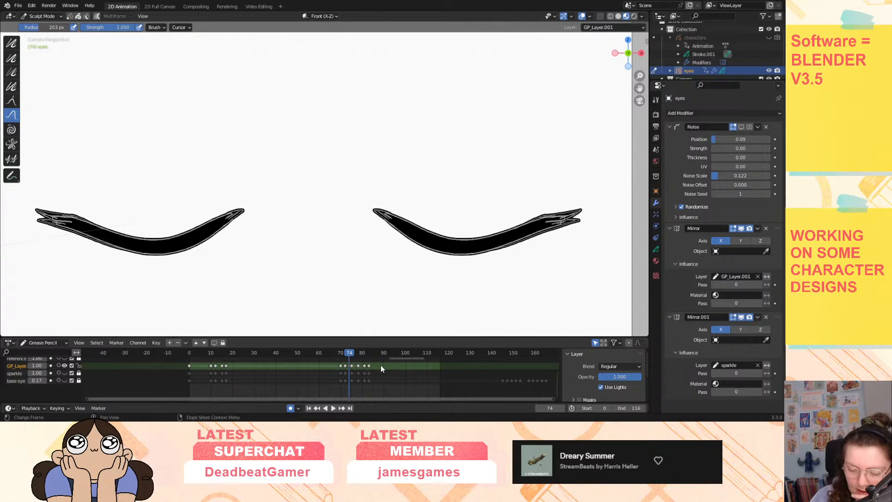
{"action": "left_click_drag", "start_coordinate": [380, 364], "coordinate": [342, 364]}
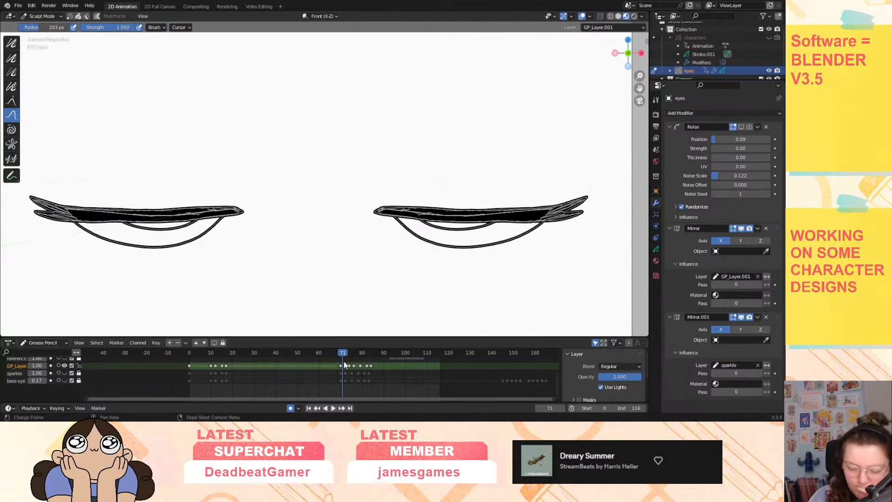
{"action": "left_click", "coordinate": [325, 356]}
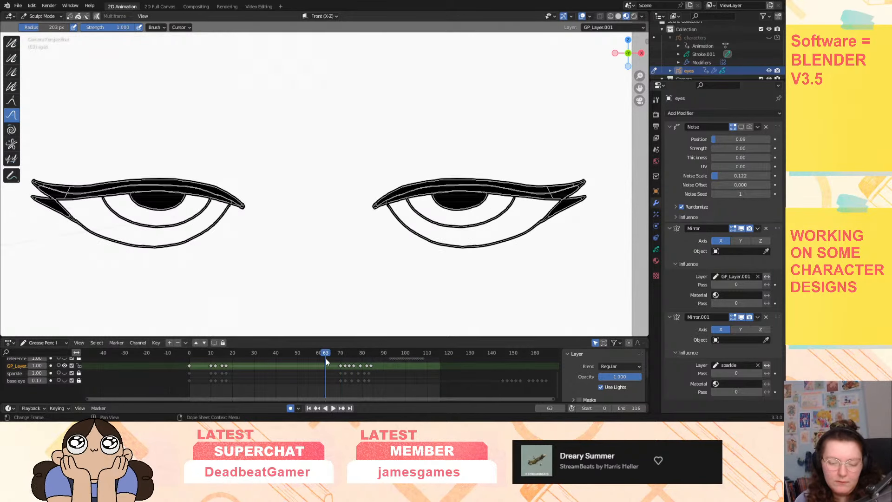
{"action": "left_click", "coordinate": [332, 408]}
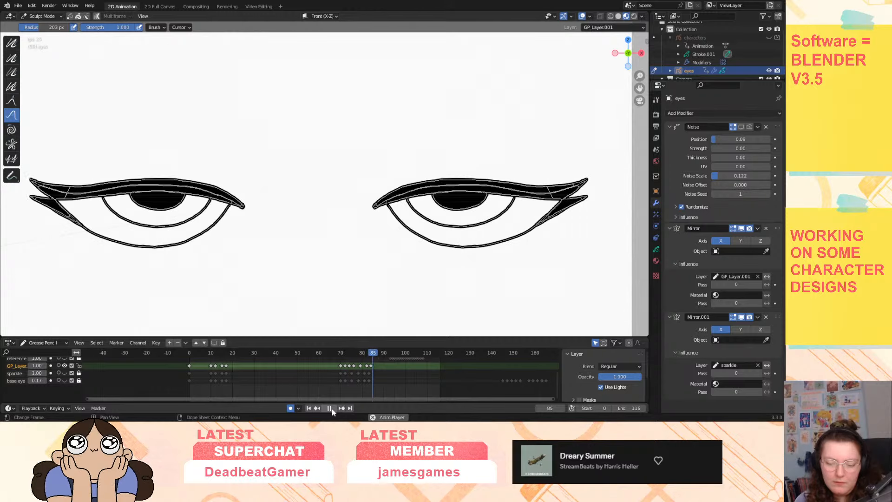
{"action": "key", "text": "space"}
{"action": "left_click", "coordinate": [325, 356]}
{"action": "left_click", "coordinate": [333, 408]}
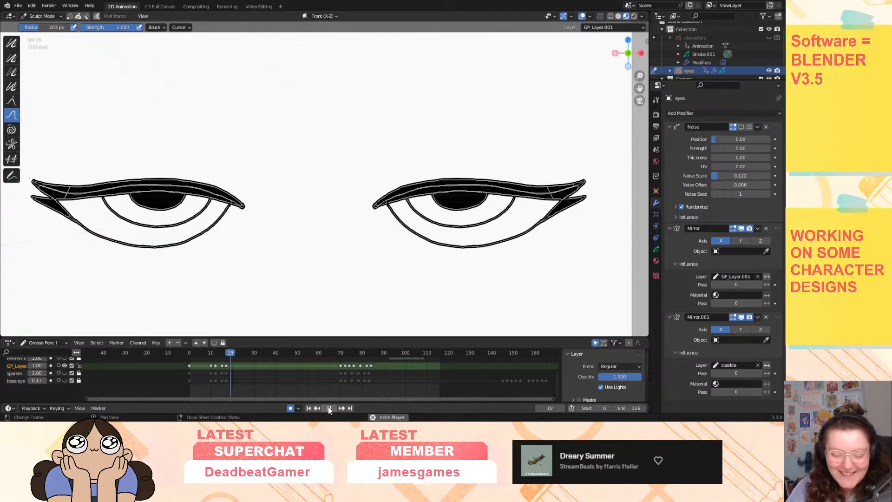
{"action": "left_click_drag", "start_coordinate": [348, 356], "coordinate": [190, 355]}
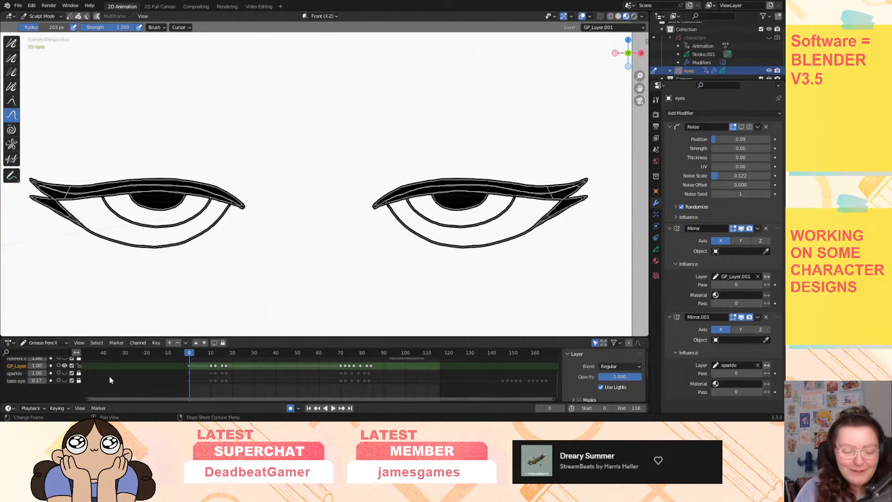
Hide the GP_Layer.001 layer and rename it "lash 1".
{"action": "left_click", "coordinate": [61, 381]}
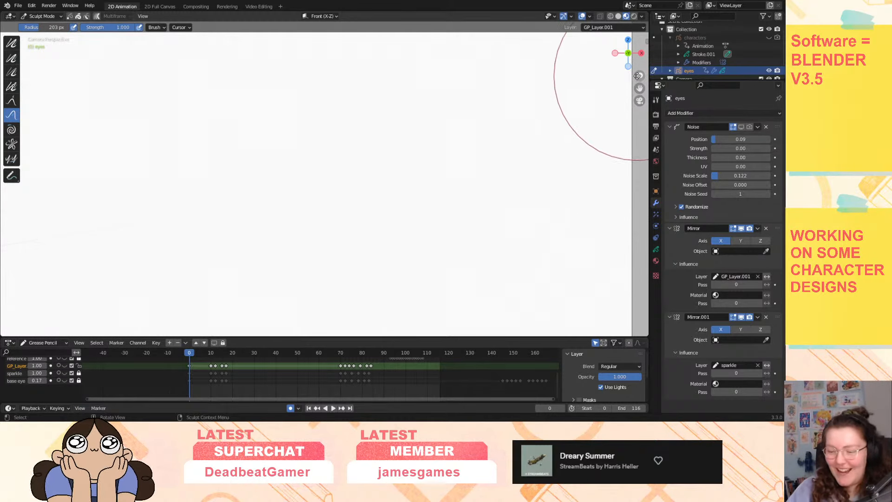
{"action": "mouse_move", "coordinate": [639, 77]}
{"action": "left_mouse_down"}
{"action": "mouse_move", "coordinate": [641, 87]}
{"action": "mouse_move", "coordinate": [647, 80]}
{"action": "left_mouse_up"}
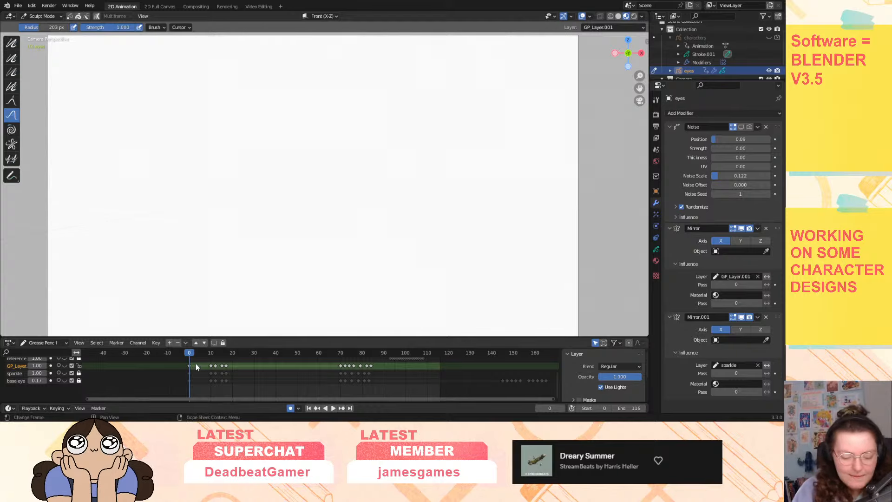
{"action": "double_click", "coordinate": [22, 366]}
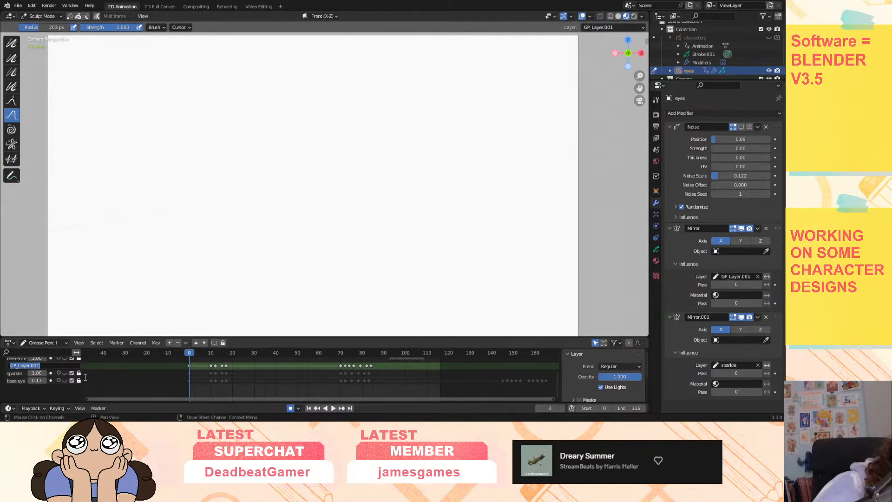
{"action": "type", "text": "lash 1"}
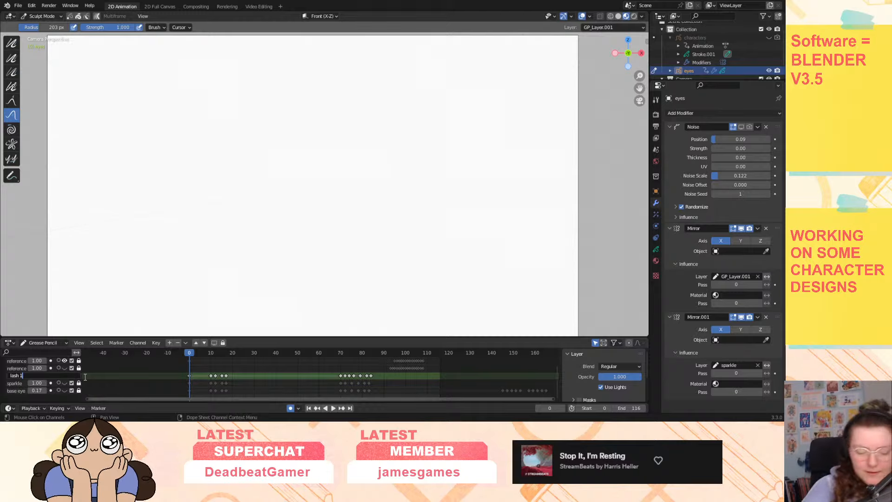
{"action": "key", "text": "Return"}
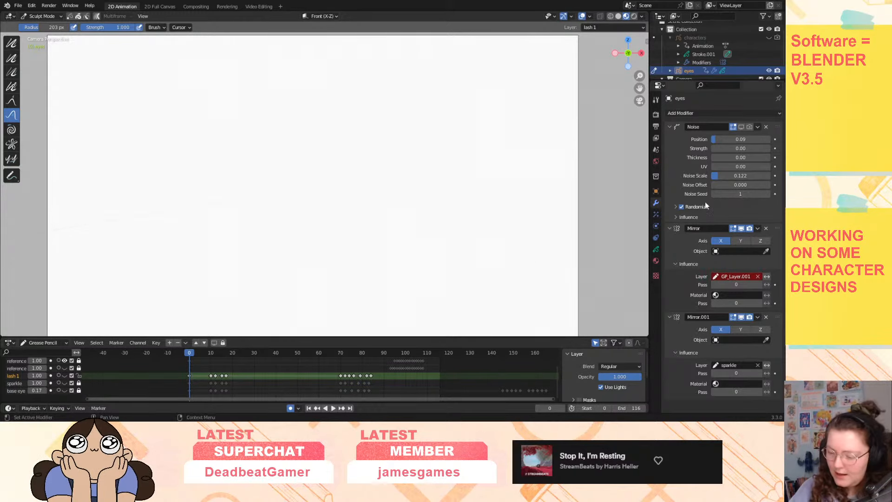
Set the first Mirror modifier's influence layer to lash 1 and switch to Object Mode.
{"action": "left_click", "coordinate": [739, 276]}
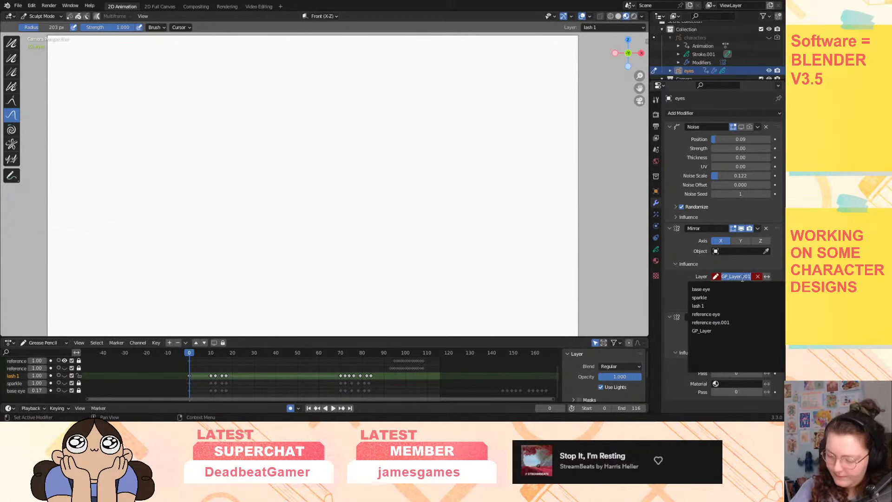
{"action": "left_click", "coordinate": [728, 306]}
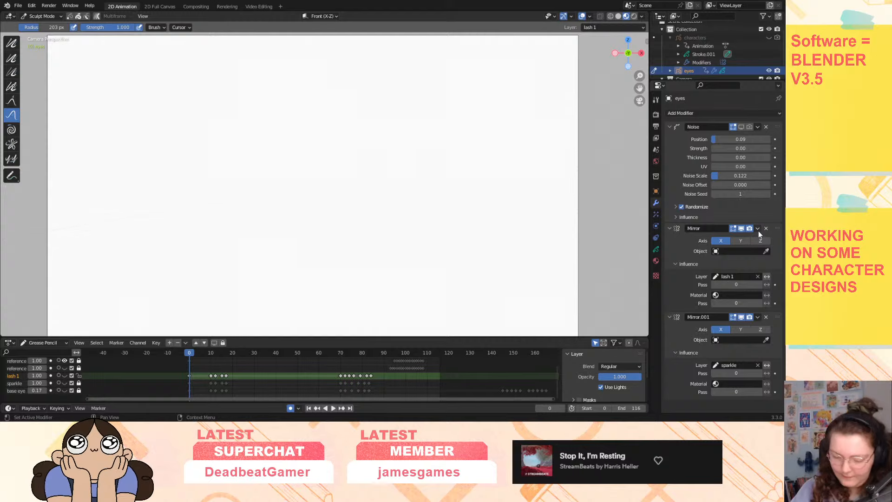
{"action": "left_click", "coordinate": [43, 16]}
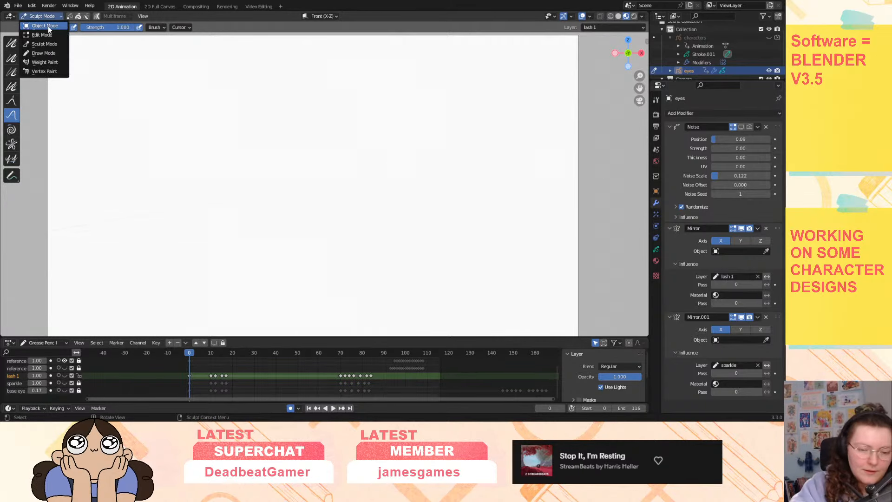
{"action": "left_click", "coordinate": [51, 26]}
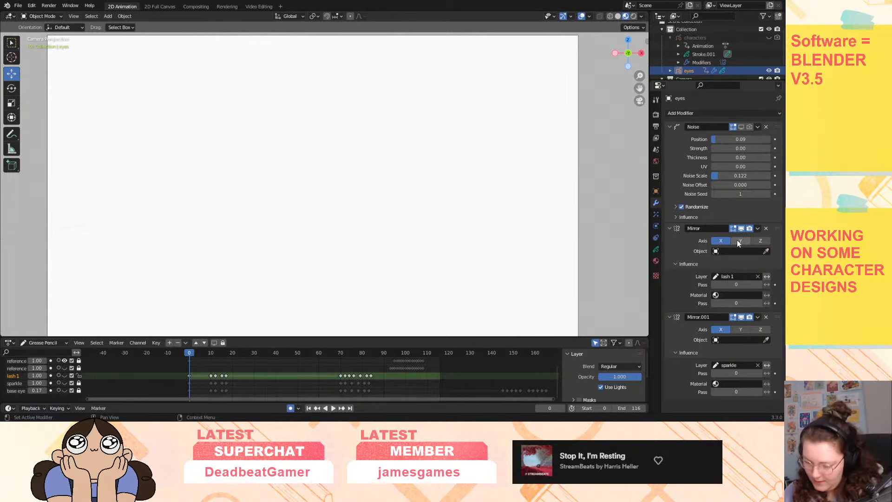
Unhide the sparkle layer and apply the Mirror.001 modifier.
{"action": "left_click", "coordinate": [758, 317]}
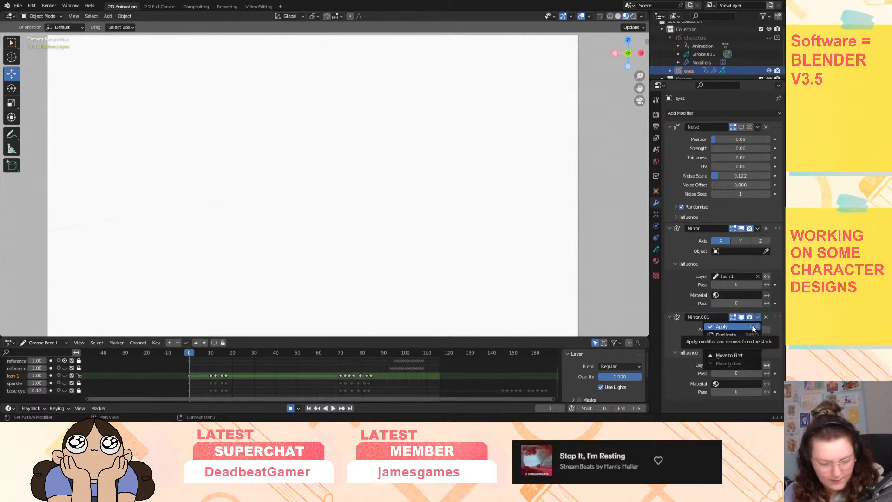
{"action": "left_click", "coordinate": [64, 383]}
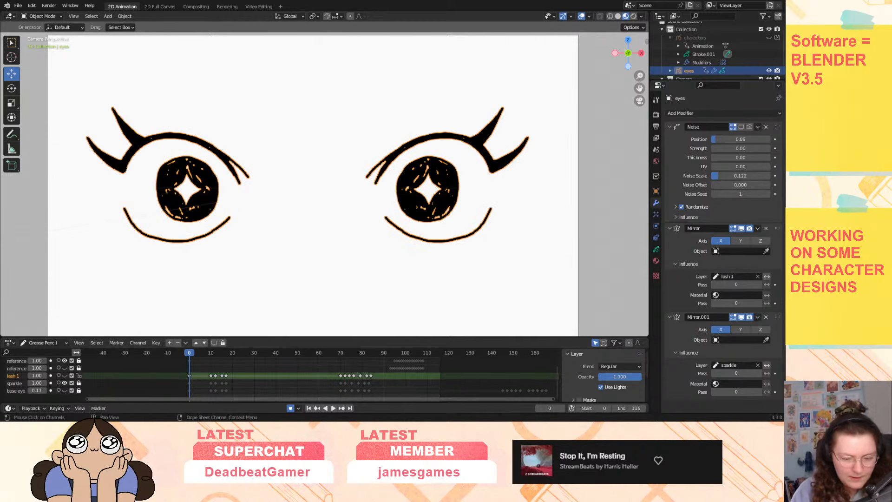
{"action": "left_click", "coordinate": [757, 317]}
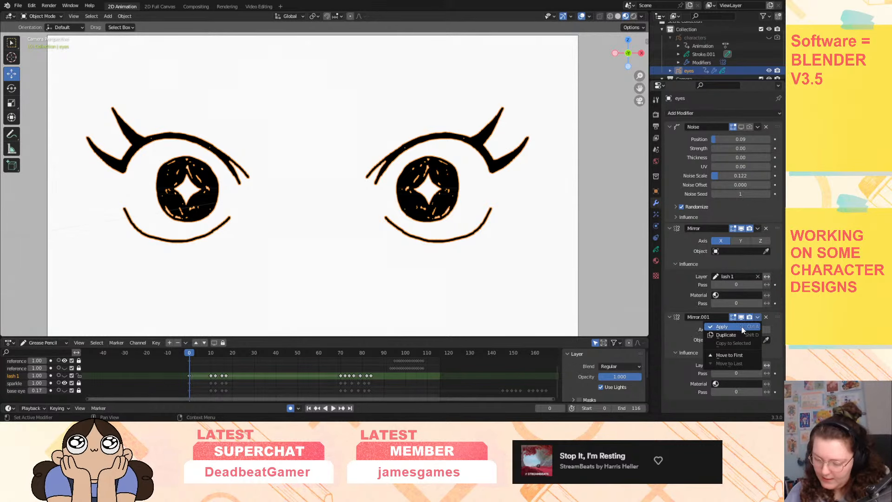
{"action": "left_click", "coordinate": [741, 326]}
Play back the sparkle layer's animation from frame 0 to check both eyes.
{"action": "key", "text": "space"}
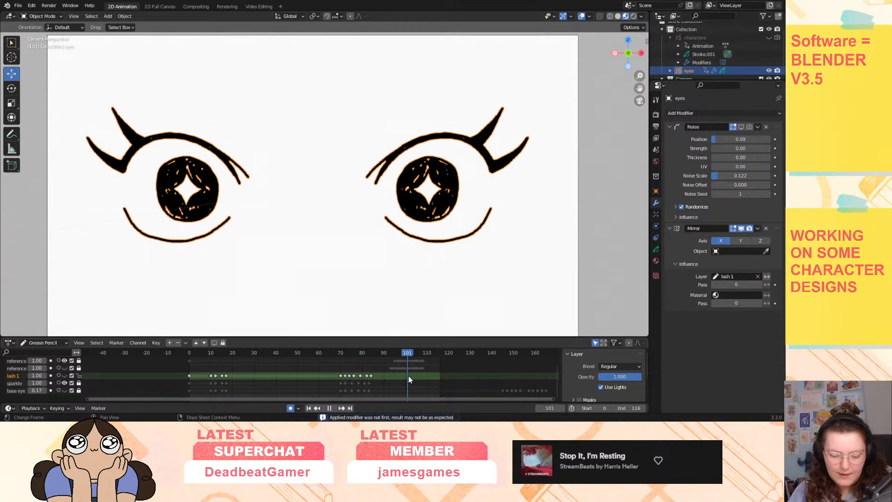
{"action": "key", "text": "space"}
{"action": "left_click", "coordinate": [189, 354]}
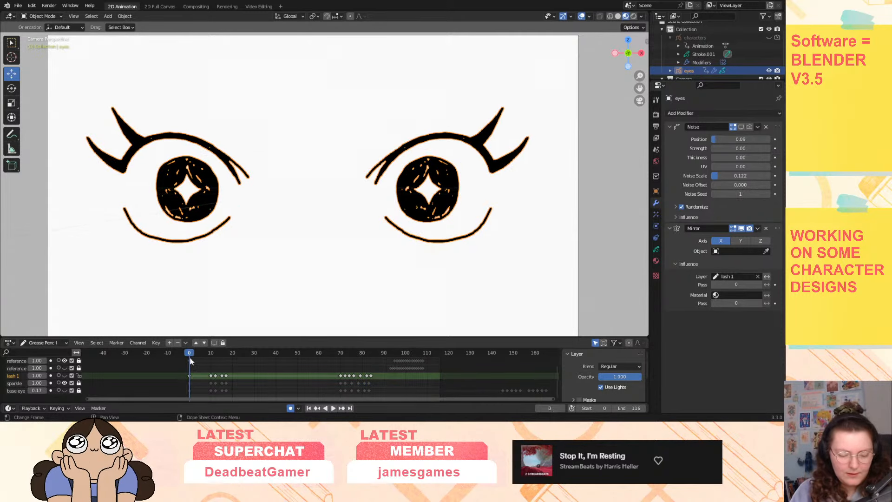
{"action": "key", "text": "space"}
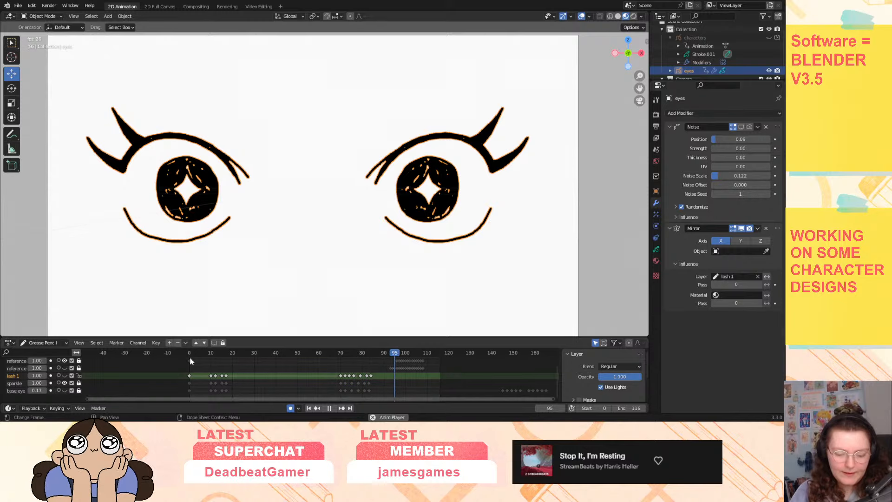
{"action": "key", "text": "space"}
Hide the sparkle layer, show lash 1, and apply its Mirror modifier.
{"action": "left_click", "coordinate": [65, 382]}
{"action": "left_click", "coordinate": [64, 375]}
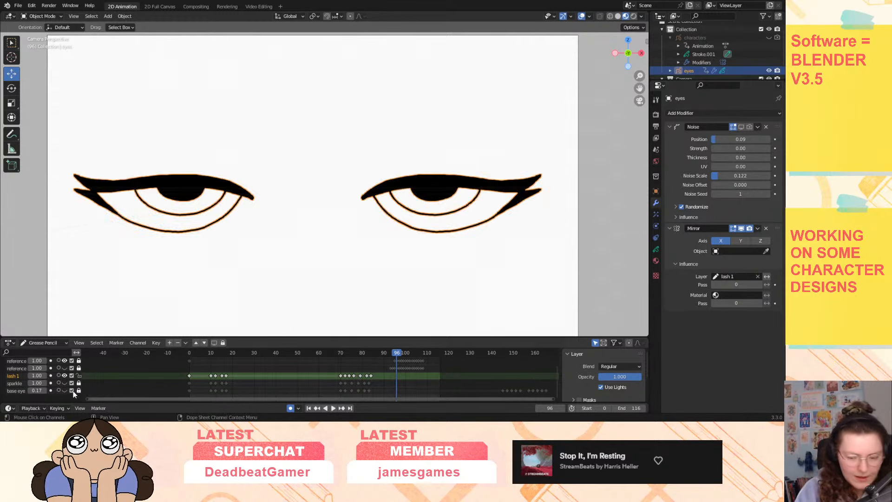
{"action": "left_click", "coordinate": [758, 229]}
{"action": "left_click", "coordinate": [741, 238]}
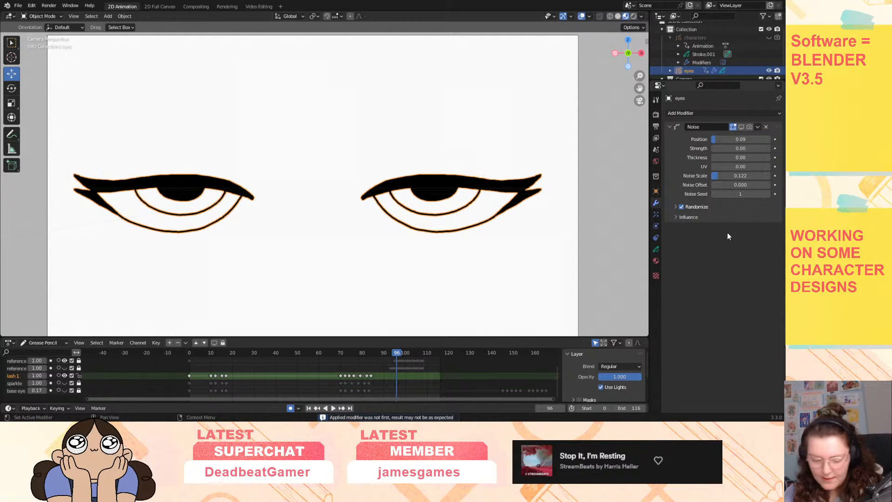
Play back the lash 1 animation, return to frame 0, and hide the lash 1 layer.
{"action": "left_click_drag", "start_coordinate": [353, 356], "coordinate": [183, 381]}
{"action": "key", "text": "space"}
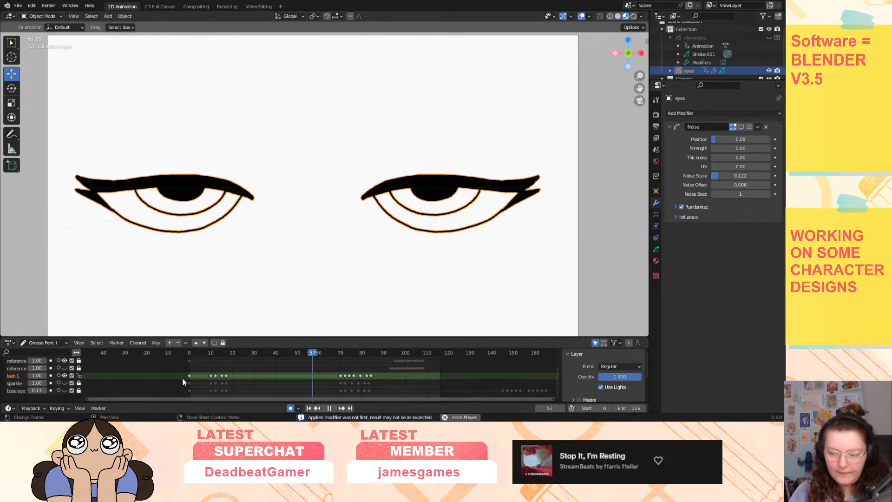
{"action": "key", "text": "space"}
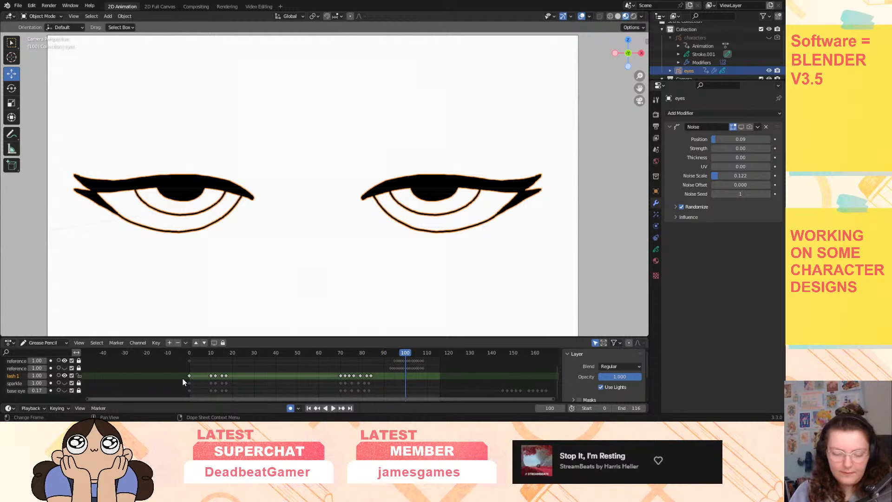
{"action": "left_click", "coordinate": [190, 353]}
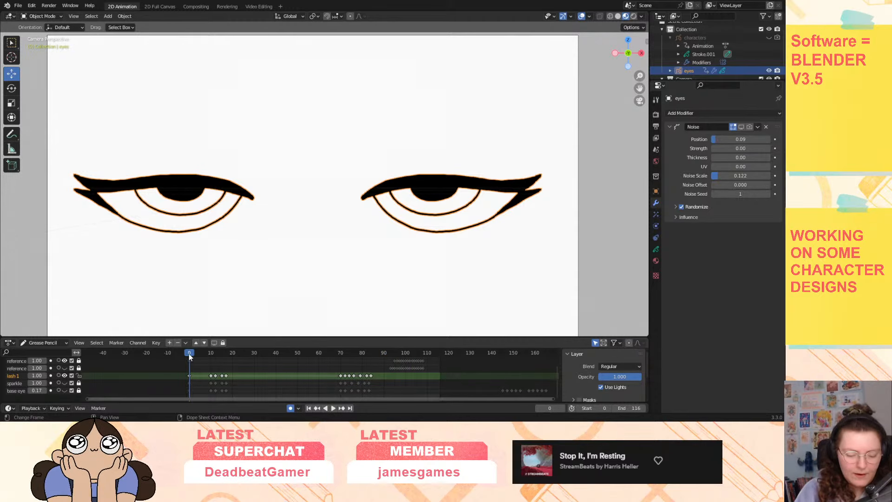
{"action": "left_click", "coordinate": [64, 376]}
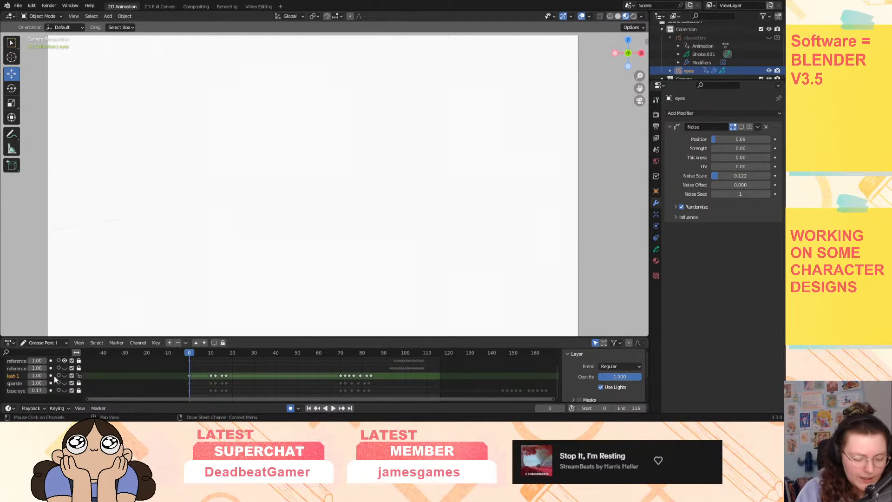
Move the first keyframe of the drawing on the reference eye.001 layer from frame 95 to frame 0.
{"action": "left_click", "coordinate": [657, 250]}
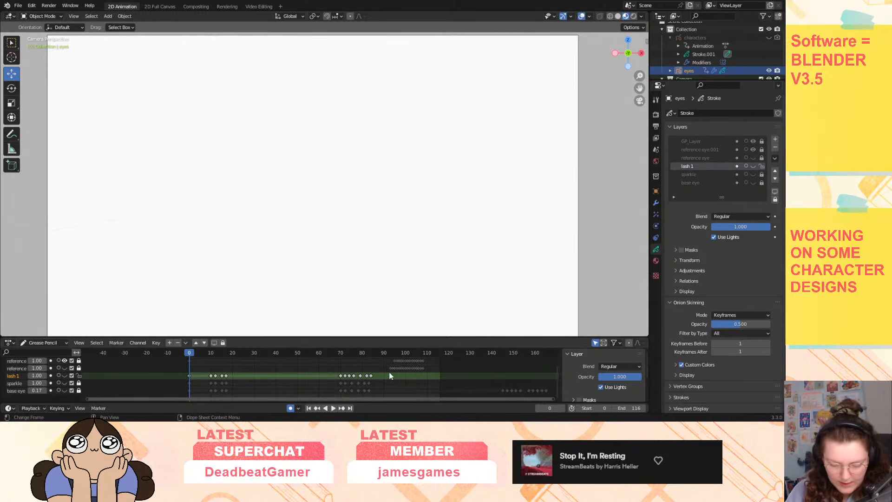
{"action": "left_click", "coordinate": [395, 361]}
{"action": "key", "text": "g"}
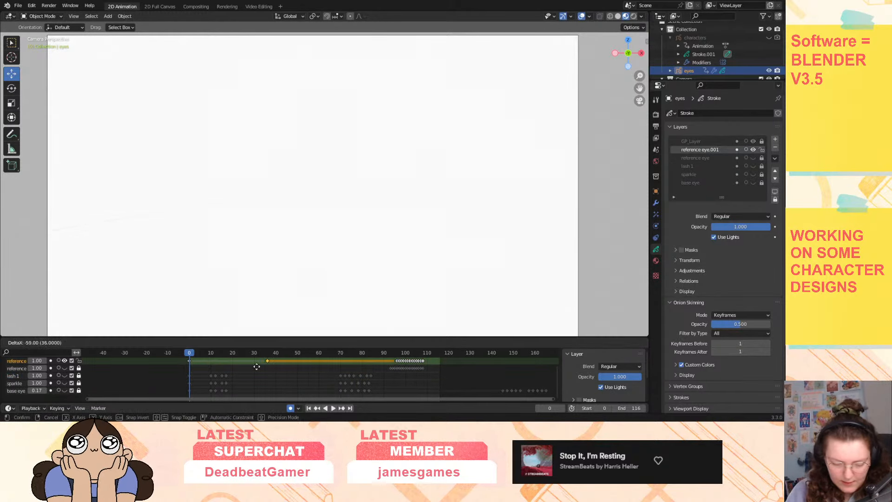
{"action": "left_click", "coordinate": [189, 367]}
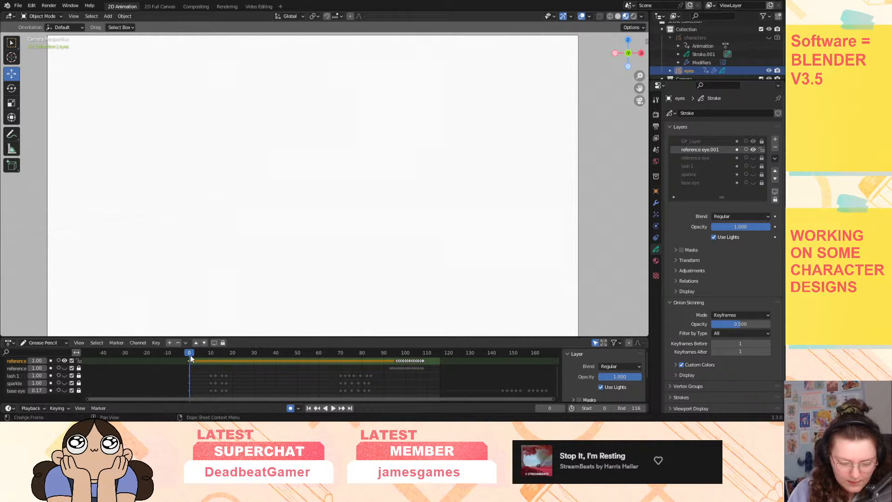
In Edit Mode, select all strokes of both diamond-shaped reference eyes and move them down onto the white canvas.
{"action": "scroll", "coordinate": [618, 112], "scroll_direction": "down", "scroll_amount": 4}
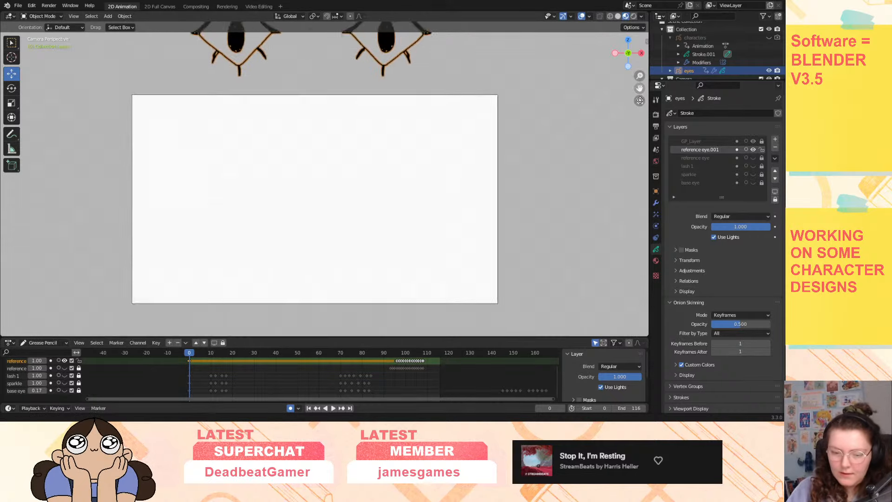
{"action": "mouse_move", "coordinate": [640, 89]}
{"action": "left_mouse_down"}
{"action": "mouse_move", "coordinate": [641, 198]}
{"action": "mouse_move", "coordinate": [632, 139]}
{"action": "left_mouse_up"}
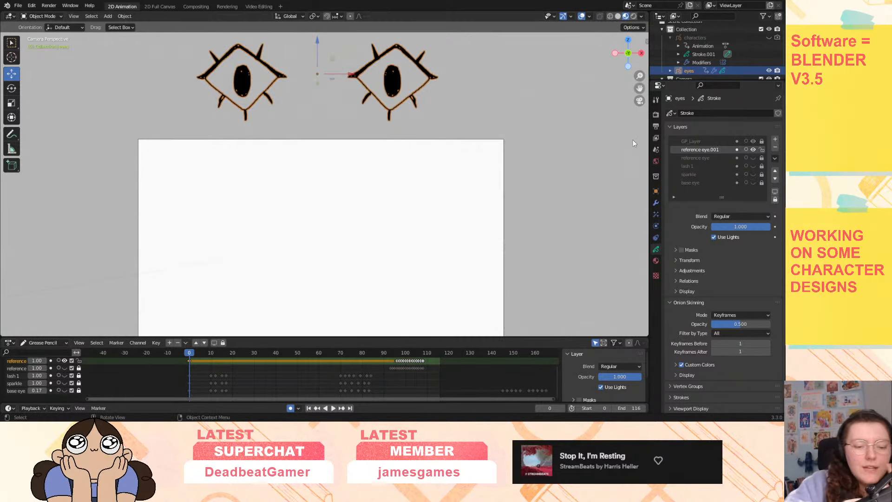
{"action": "left_click", "coordinate": [43, 15]}
{"action": "left_click", "coordinate": [42, 41]}
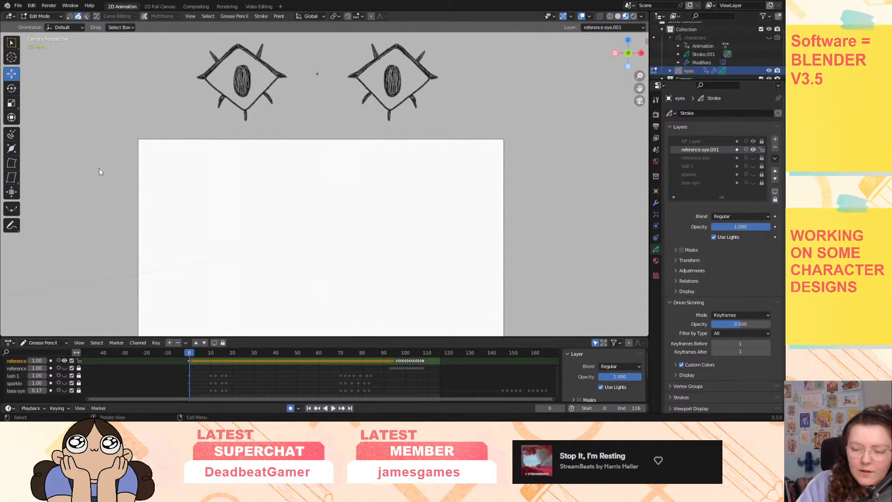
{"action": "left_click_drag", "start_coordinate": [99, 168], "coordinate": [507, 28]}
{"action": "left_click_drag", "start_coordinate": [317, 46], "coordinate": [342, 165]}
{"action": "left_click_drag", "start_coordinate": [640, 88], "coordinate": [620, 35]}
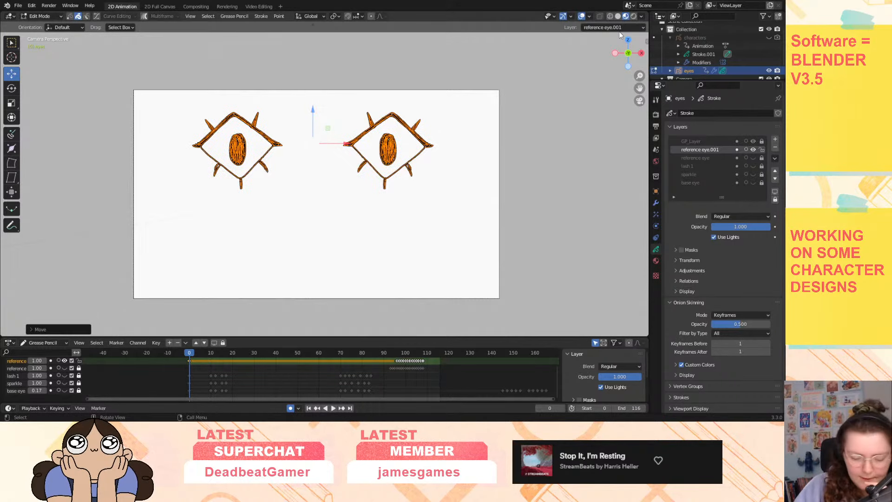
Show the base eye layer and reposition the diamond-shaped reference eyes just above the base eyes.
{"action": "left_click", "coordinate": [64, 390]}
{"action": "left_click_drag", "start_coordinate": [314, 117], "coordinate": [315, 168]}
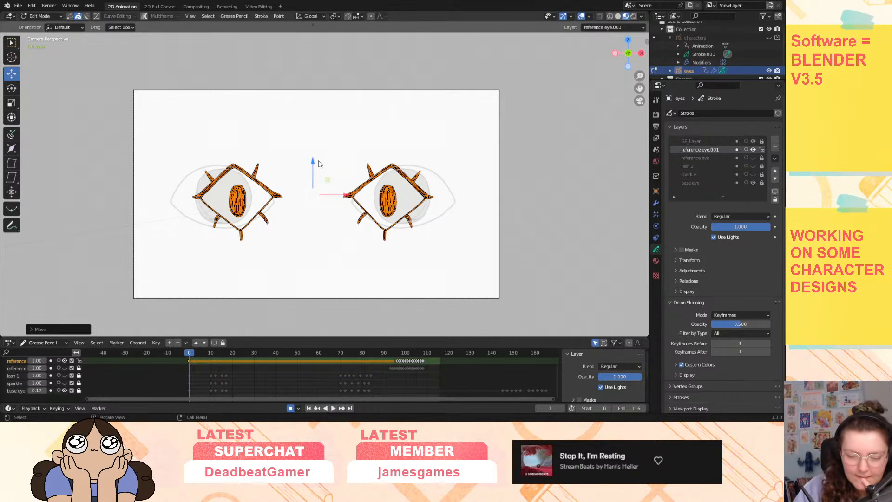
{"action": "mouse_move", "coordinate": [314, 163]}
{"action": "left_mouse_down"}
{"action": "mouse_move", "coordinate": [325, 5]}
{"action": "mouse_move", "coordinate": [347, 245]}
{"action": "mouse_move", "coordinate": [358, 255]}
{"action": "mouse_move", "coordinate": [395, 233]}
{"action": "mouse_move", "coordinate": [408, 16]}
{"action": "mouse_move", "coordinate": [410, 67]}
{"action": "mouse_move", "coordinate": [411, 57]}
{"action": "left_mouse_up"}
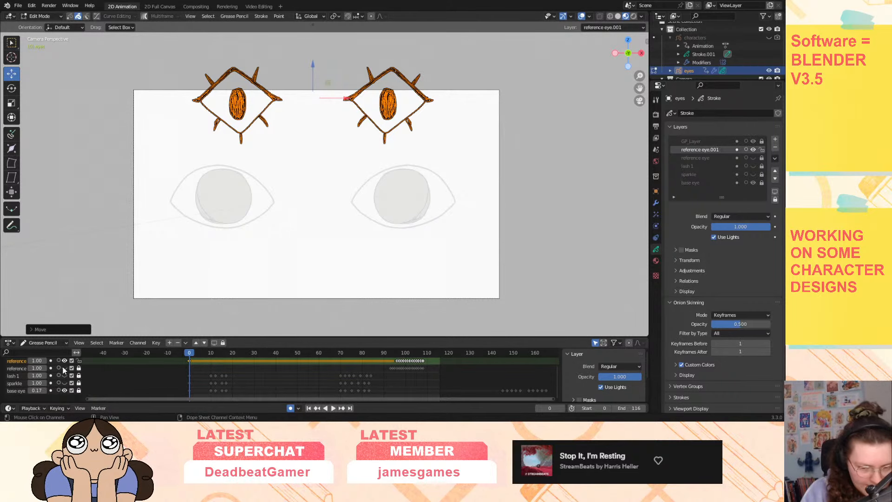
Set the reference eye.001 layer's opacity to 0.90.
{"action": "double_click", "coordinate": [29, 361]}
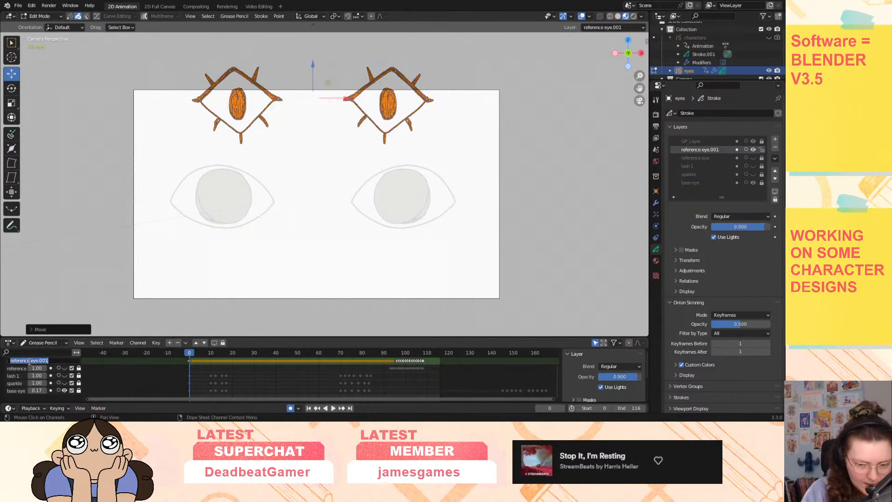
{"action": "double_click", "coordinate": [30, 361]}
Add a new layer directly above lash 1 and name it "triangle 1".
{"action": "left_click", "coordinate": [18, 384]}
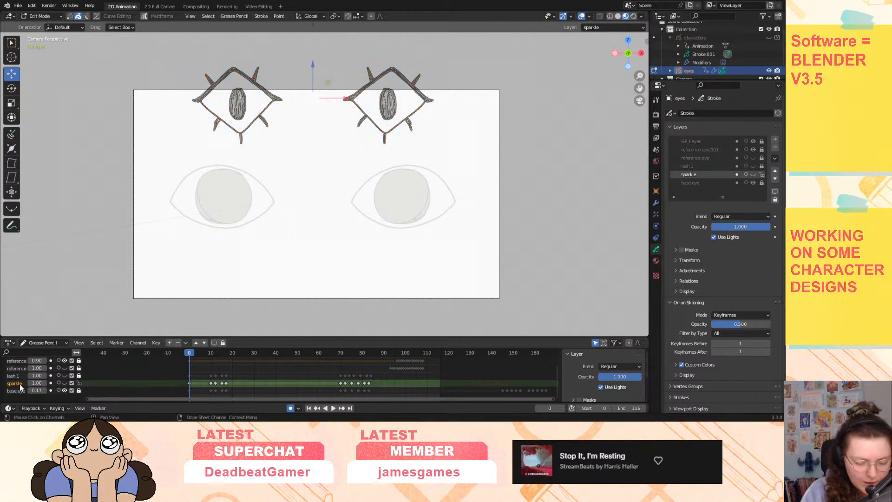
{"action": "left_click", "coordinate": [21, 375]}
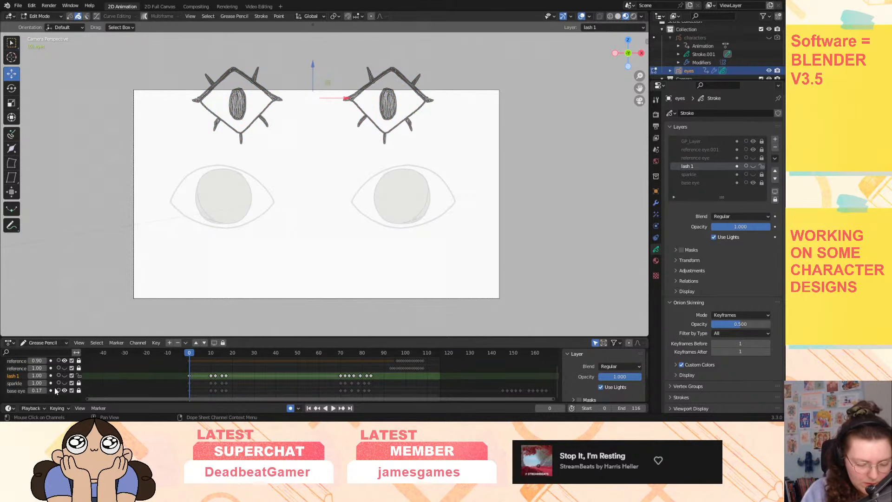
{"action": "left_click", "coordinate": [775, 139]}
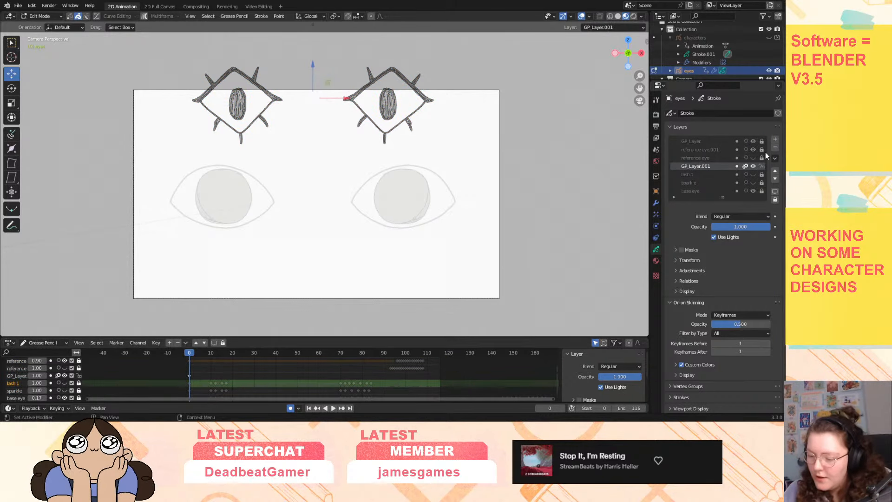
{"action": "double_click", "coordinate": [696, 166]}
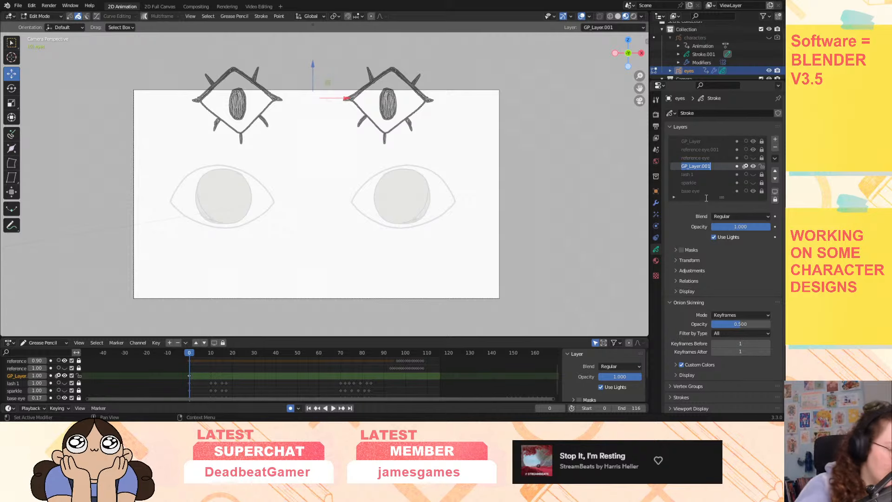
{"action": "type", "text": "tr"}
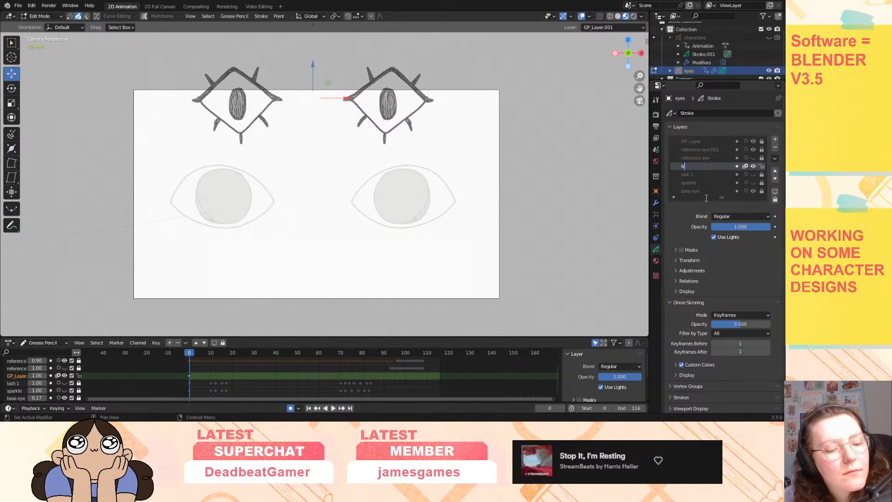
{"action": "type", "text": "iangle"}
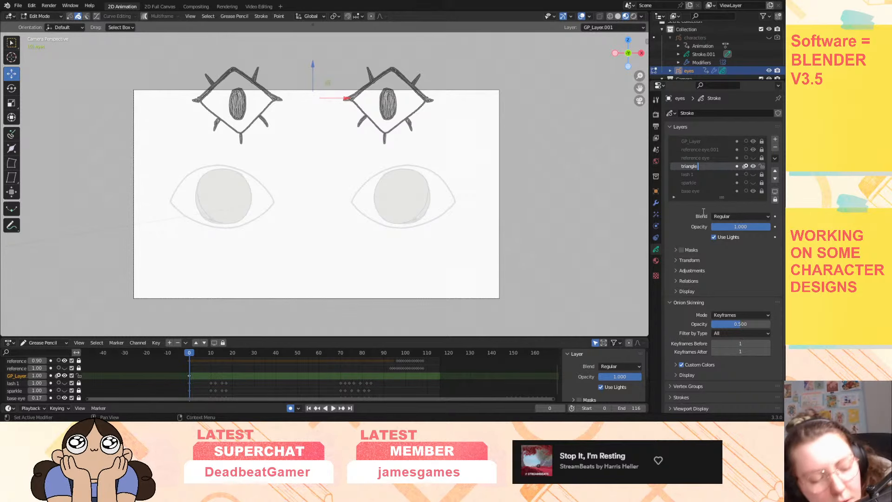
{"action": "type", "text": "1"}
{"action": "key", "text": "Return"}
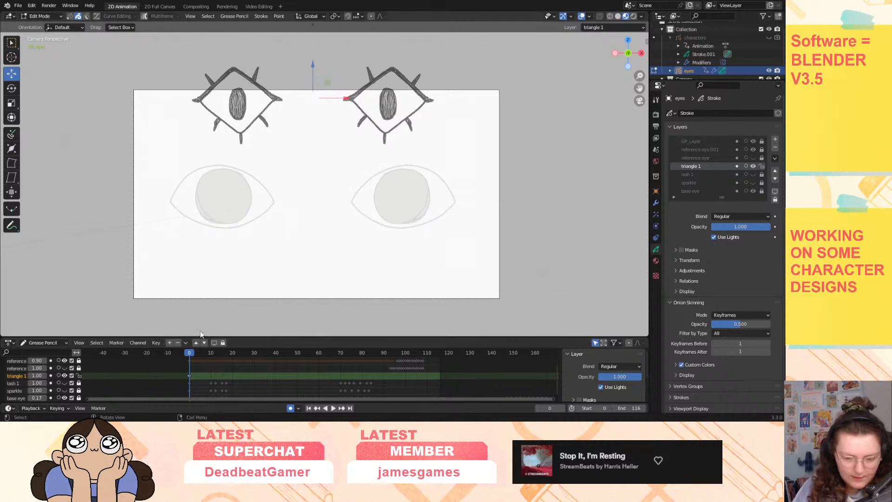
Add a Mirror modifier on the X axis to the eyes object.
{"action": "scroll", "coordinate": [645, 64], "scroll_direction": "up", "scroll_amount": 2}
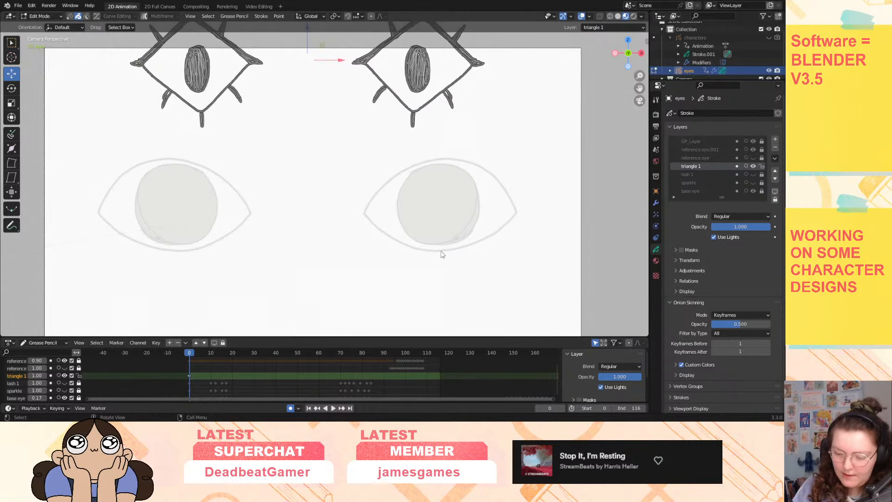
{"action": "left_click_drag", "start_coordinate": [640, 89], "coordinate": [656, 102]}
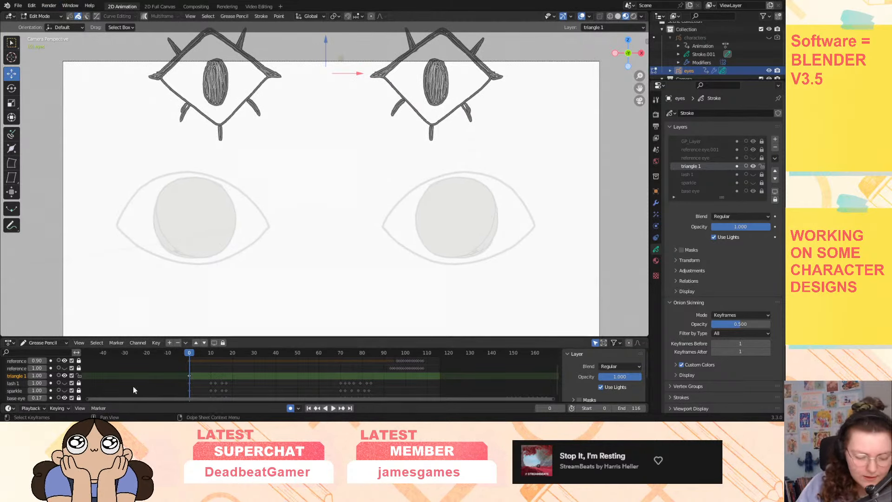
{"action": "left_click", "coordinate": [657, 204]}
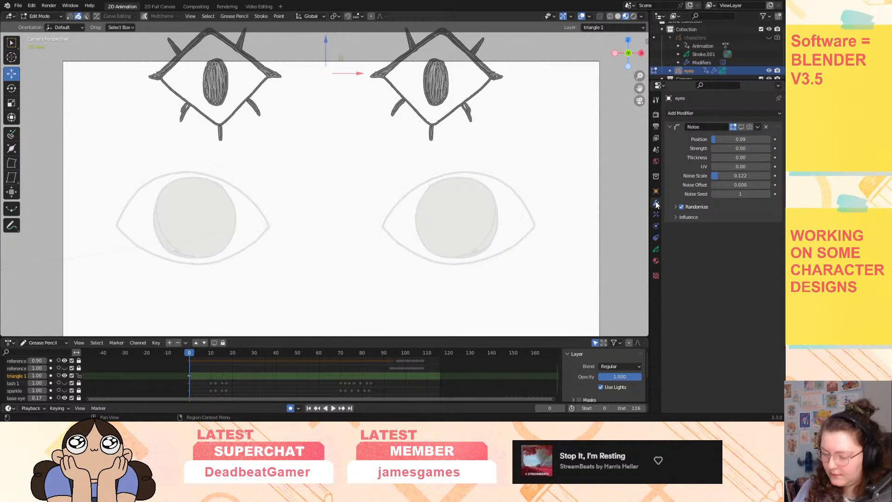
{"action": "left_click", "coordinate": [763, 115]}
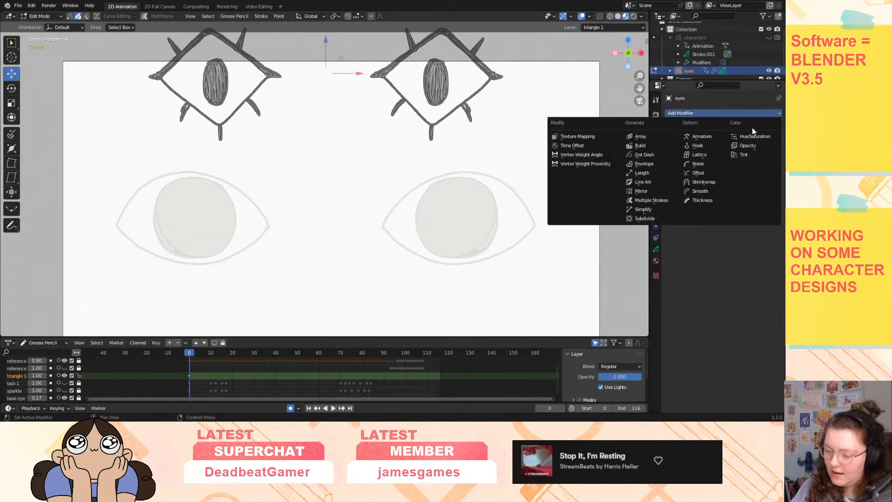
{"action": "left_click", "coordinate": [649, 180]}
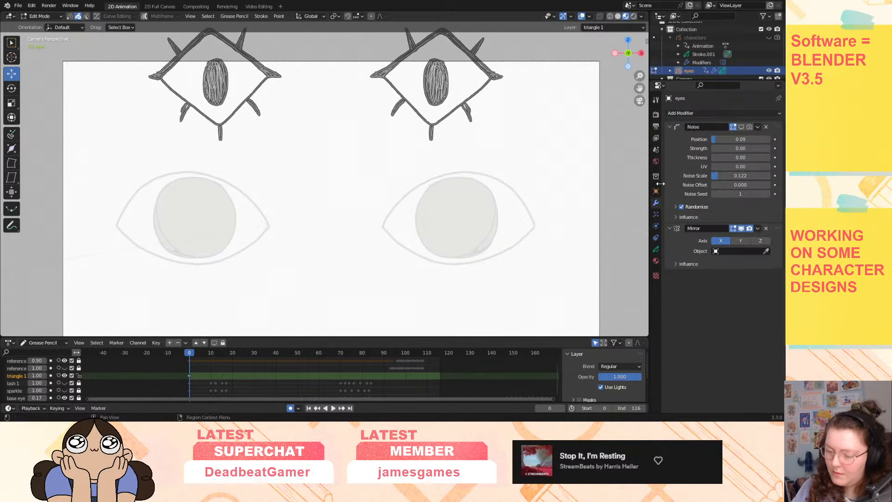
{"action": "left_click", "coordinate": [732, 251]}
{"action": "left_click", "coordinate": [670, 331]}
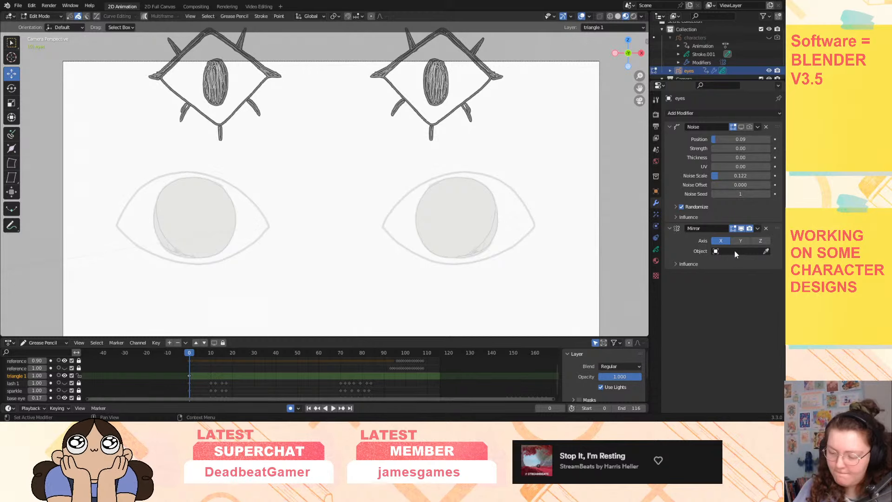
Limit the Mirror modifier's influence to the "triangle 1" layer.
{"action": "left_click", "coordinate": [688, 264]}
{"action": "left_click", "coordinate": [739, 276]}
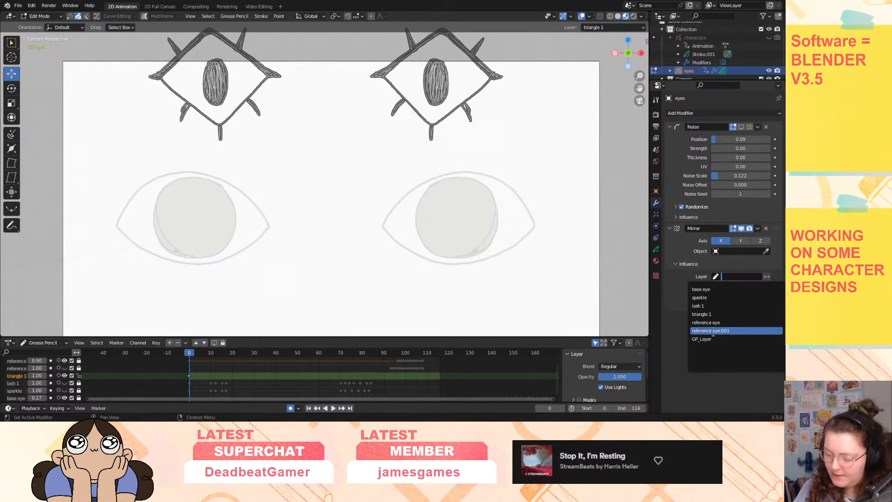
{"action": "left_click", "coordinate": [725, 315]}
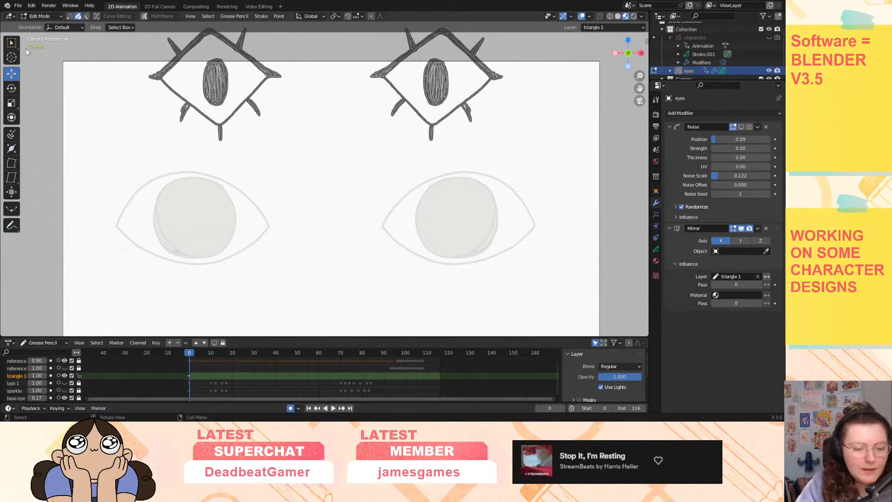
Switch to Draw Mode and draw a diamond outline over the base eye, with a second line along its upper lid.
{"action": "left_click", "coordinate": [48, 18]}
{"action": "left_click", "coordinate": [44, 52]}
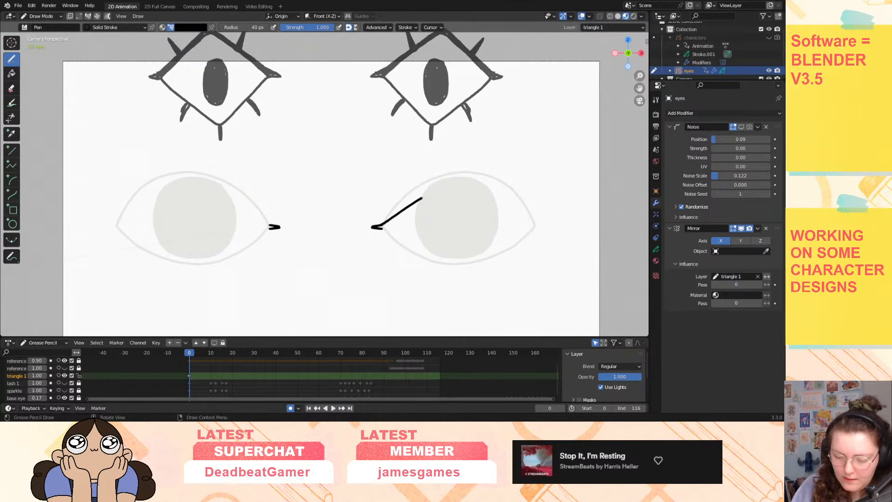
{"action": "left_click_drag", "start_coordinate": [465, 173], "coordinate": [455, 171]}
{"action": "key", "text": "ctrl+z"}
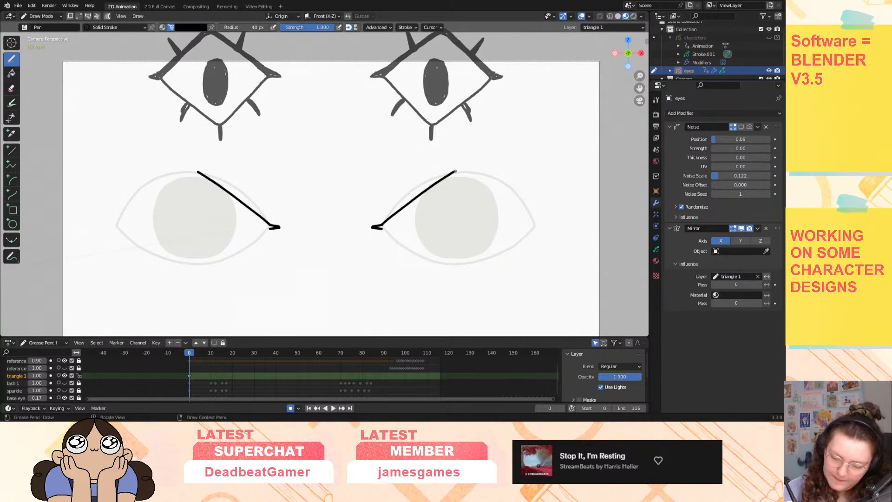
{"action": "left_click_drag", "start_coordinate": [539, 227], "coordinate": [535, 225]}
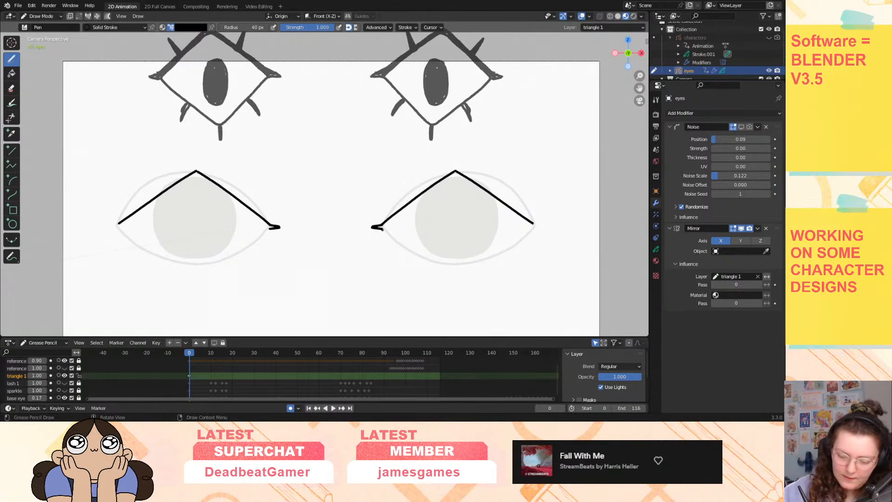
{"action": "left_click_drag", "start_coordinate": [457, 279], "coordinate": [454, 275]}
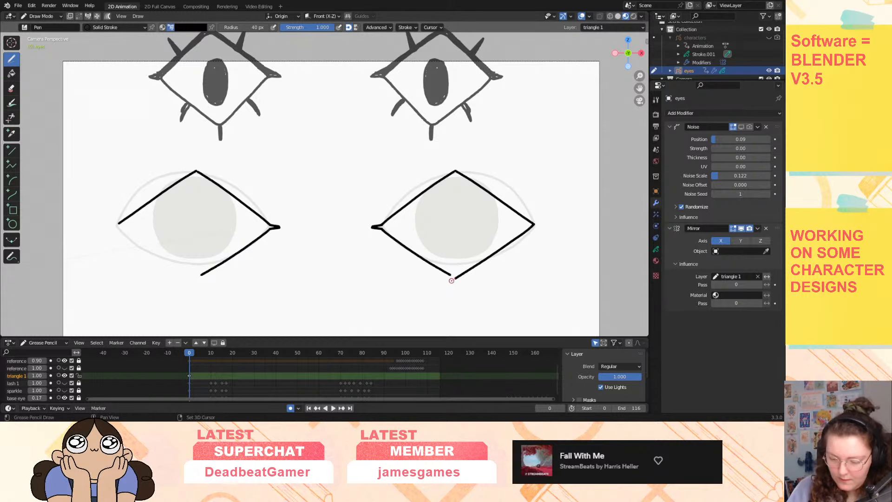
{"action": "left_click_drag", "start_coordinate": [452, 280], "coordinate": [451, 278]}
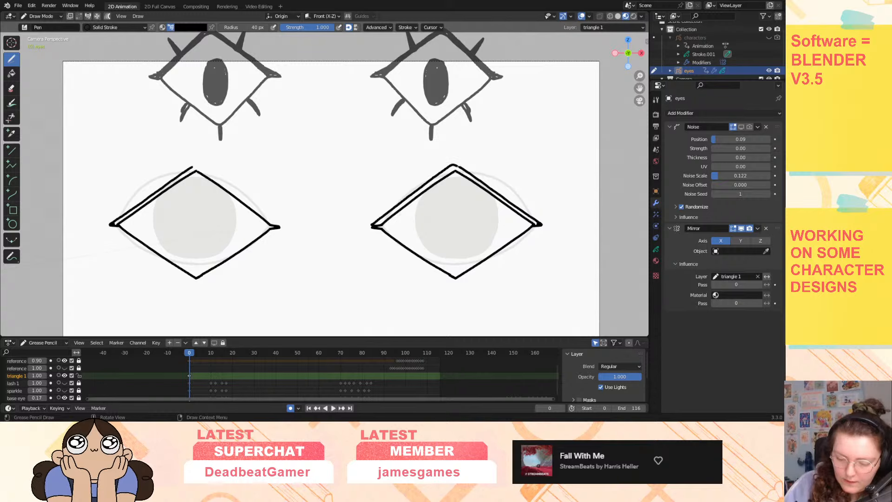
{"action": "key", "text": "ctrl+z"}
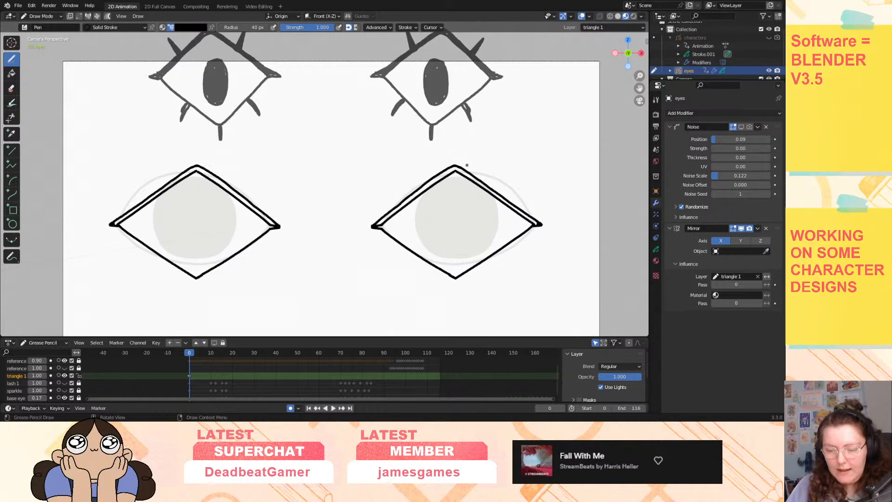
Draw two narrow pointed upper lashes, three lower lashes and an oval pupil outline on the diamond eye.
{"action": "left_click_drag", "start_coordinate": [640, 87], "coordinate": [628, 113]}
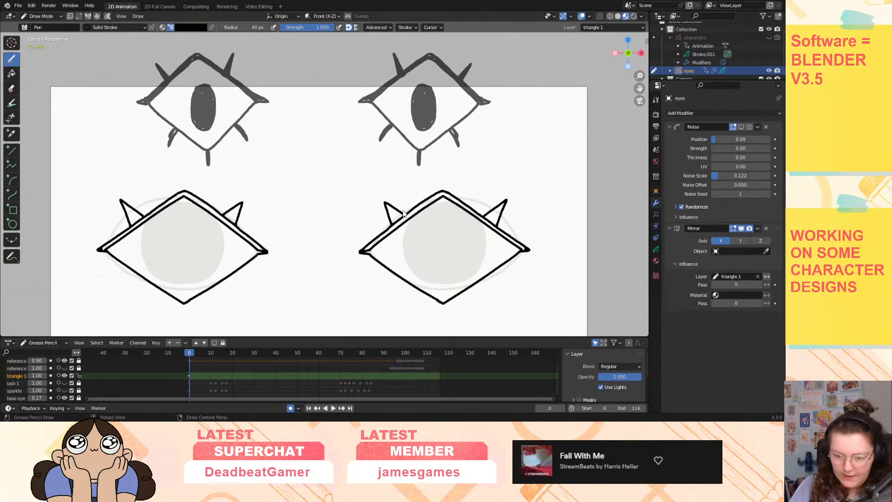
{"action": "mouse_move", "coordinate": [406, 282]}
{"action": "left_mouse_down"}
{"action": "mouse_move", "coordinate": [394, 296]}
{"action": "mouse_move", "coordinate": [413, 283]}
{"action": "mouse_move", "coordinate": [443, 320]}
{"action": "mouse_move", "coordinate": [447, 302]}
{"action": "mouse_move", "coordinate": [490, 297]}
{"action": "mouse_move", "coordinate": [480, 279]}
{"action": "left_mouse_up"}
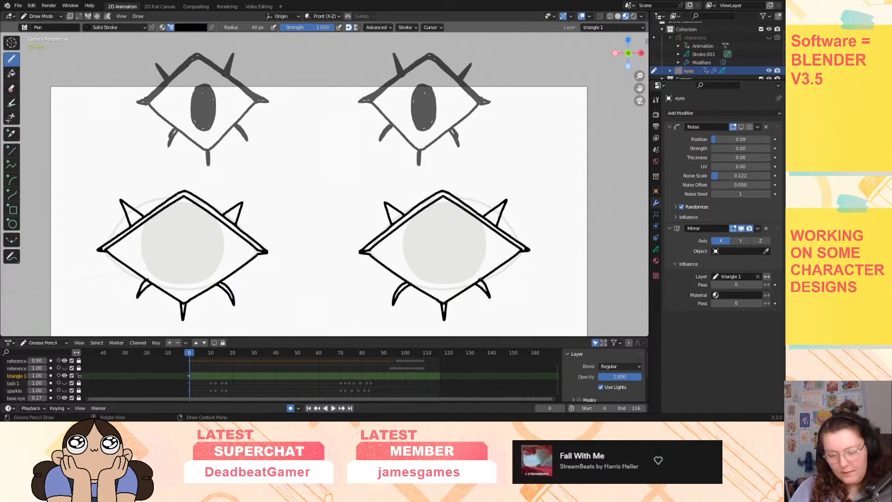
{"action": "mouse_move", "coordinate": [507, 203]}
{"action": "left_mouse_down", "text": "ctrl"}
{"action": "mouse_move", "coordinate": [490, 209]}
{"action": "mouse_move", "coordinate": [497, 218]}
{"action": "left_mouse_up", "text": "ctrl"}
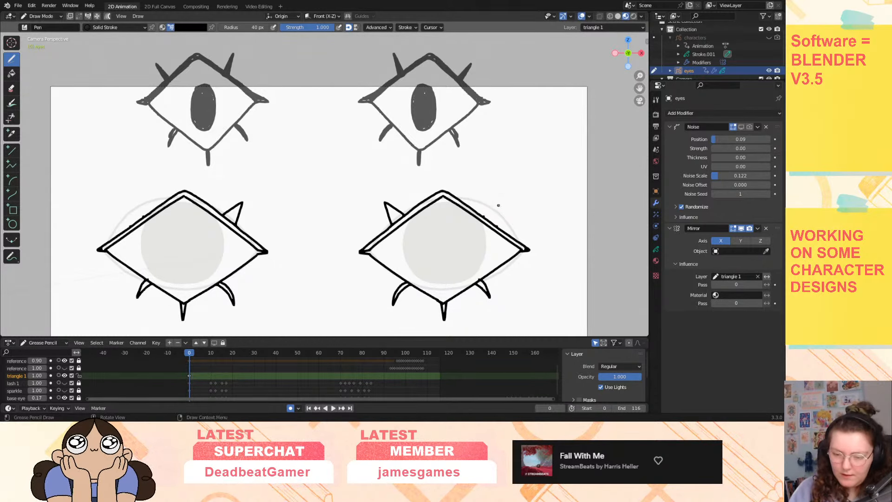
{"action": "key", "text": "ctrl+z"}
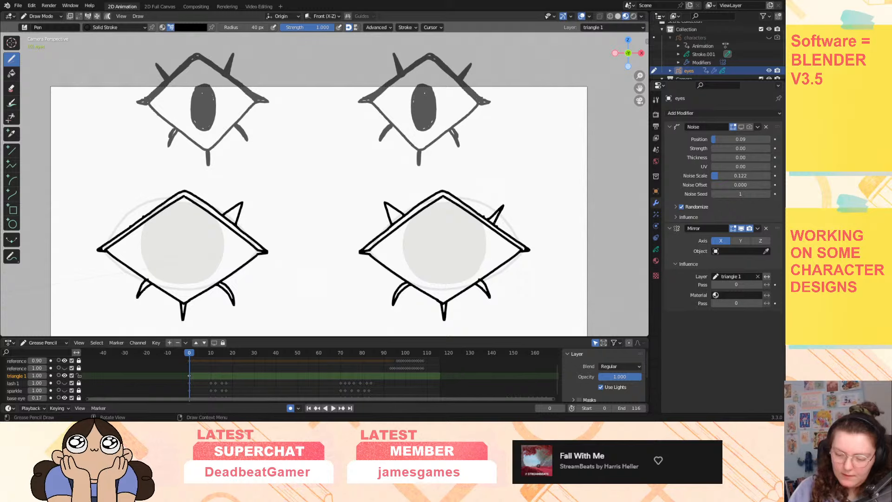
{"action": "left_click_drag", "start_coordinate": [393, 219], "coordinate": [387, 204], "text": "ctrl"}
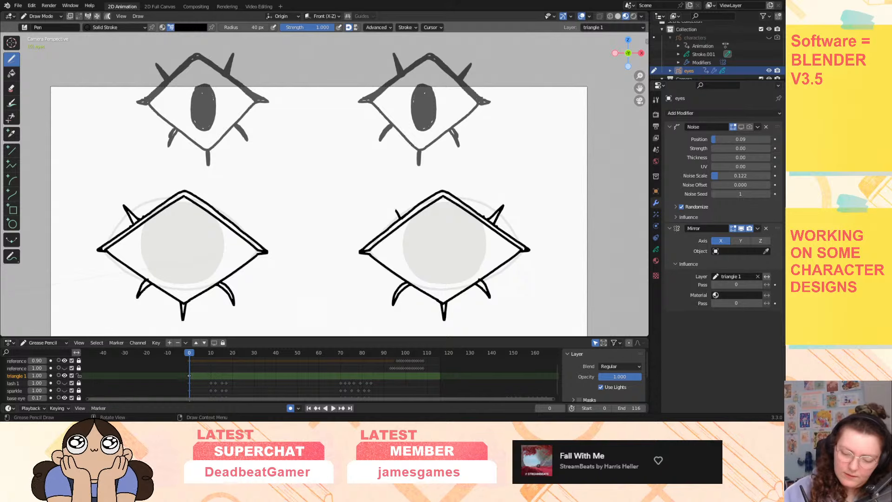
{"action": "mouse_move", "coordinate": [396, 214]}
{"action": "left_mouse_down"}
{"action": "mouse_move", "coordinate": [403, 208]}
{"action": "mouse_move", "coordinate": [424, 237]}
{"action": "mouse_move", "coordinate": [424, 265]}
{"action": "mouse_move", "coordinate": [442, 275]}
{"action": "mouse_move", "coordinate": [460, 238]}
{"action": "mouse_move", "coordinate": [435, 223]}
{"action": "left_mouse_up"}
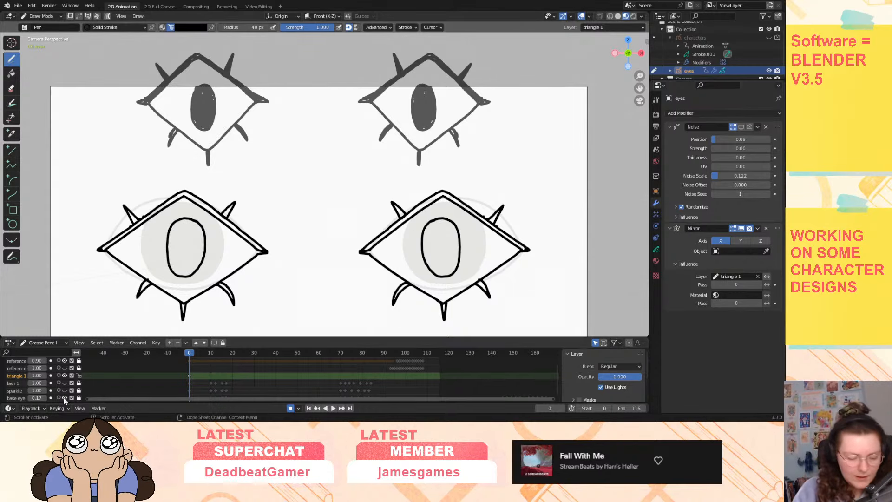
Hide the base eye layer and fill the pupil, upper lid and lashes using the Solid Fill material.
{"action": "left_click_drag", "start_coordinate": [638, 75], "coordinate": [641, 96]}
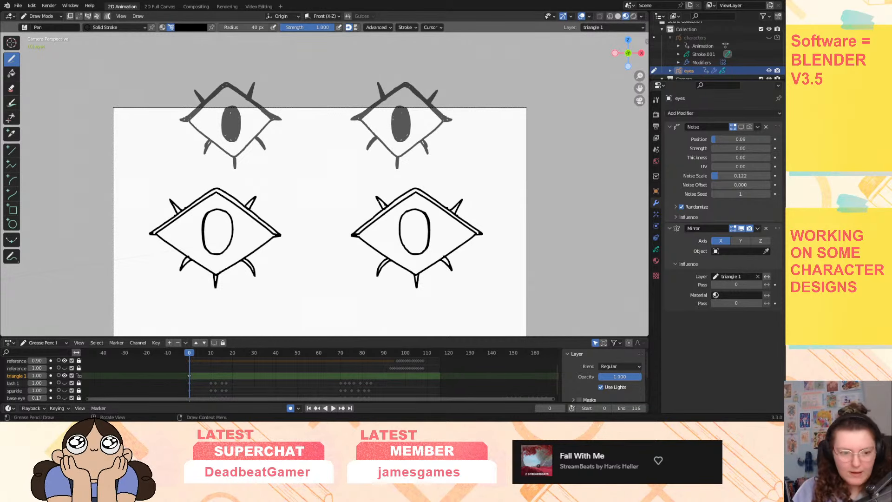
{"action": "left_click", "coordinate": [14, 74]}
{"action": "left_click", "coordinate": [117, 27]}
{"action": "left_click", "coordinate": [112, 44]}
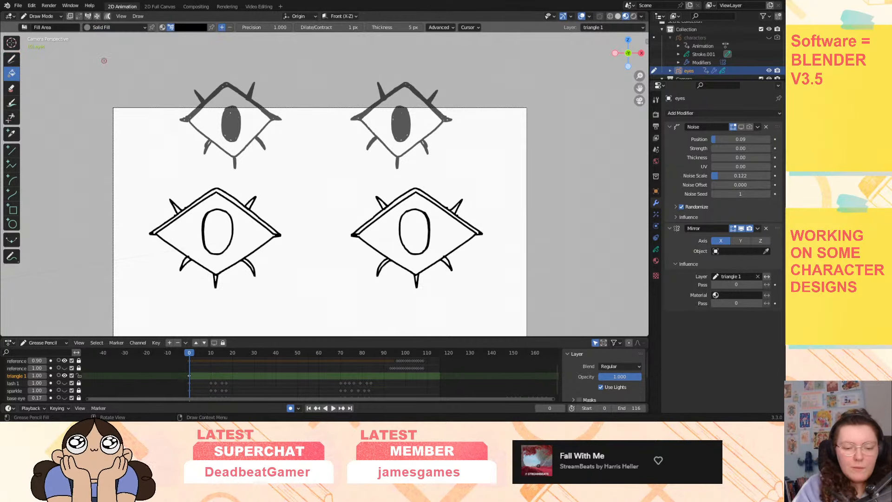
{"action": "left_click", "coordinate": [409, 229]}
{"action": "left_click", "coordinate": [419, 196]}
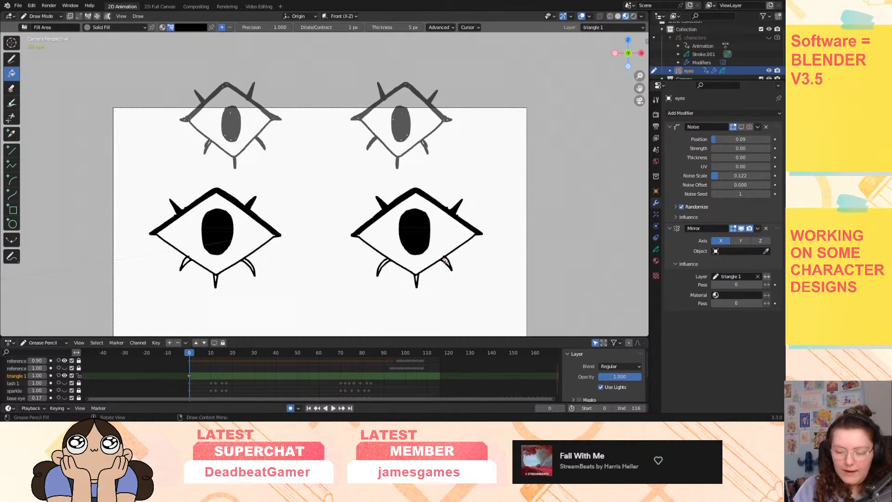
{"action": "left_click", "coordinate": [416, 277]}
{"action": "left_click", "coordinate": [383, 269]}
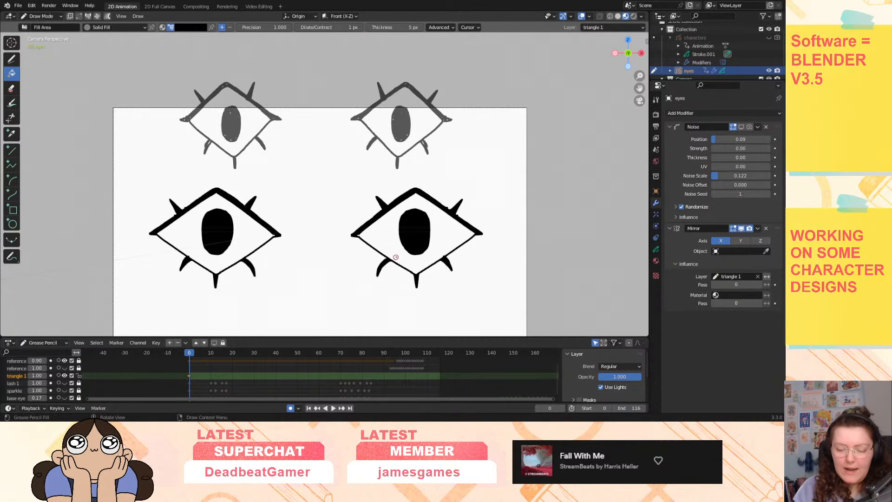
Play and scrub through the opening frames, then set the current frame to 10.
{"action": "left_click_drag", "start_coordinate": [191, 354], "coordinate": [193, 354]}
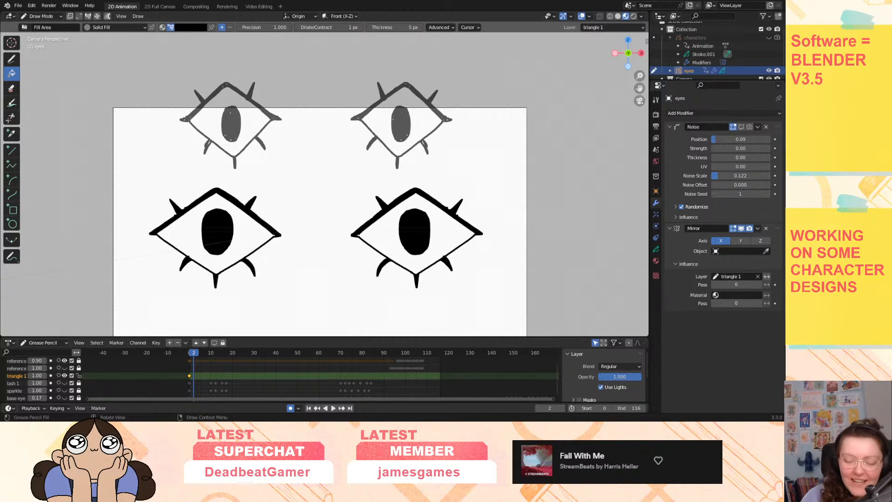
{"action": "left_click", "coordinate": [190, 355]}
{"action": "key", "text": "space"}
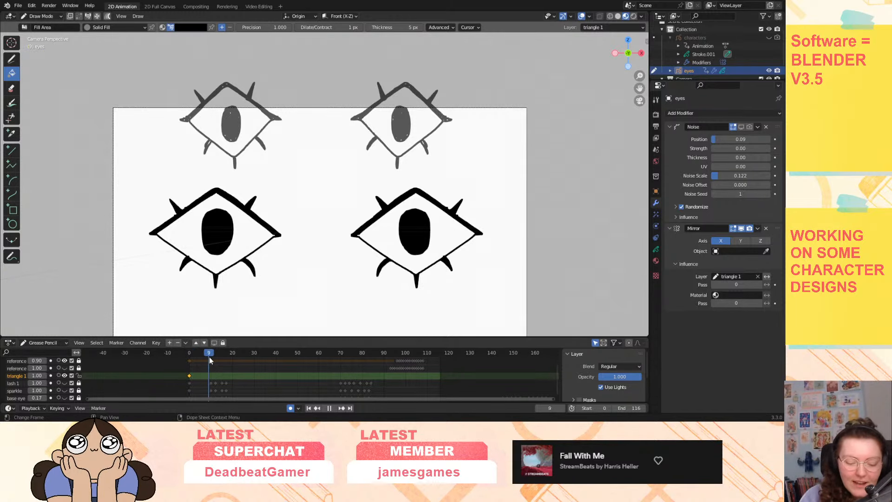
{"action": "left_click_drag", "start_coordinate": [210, 357], "coordinate": [193, 367]}
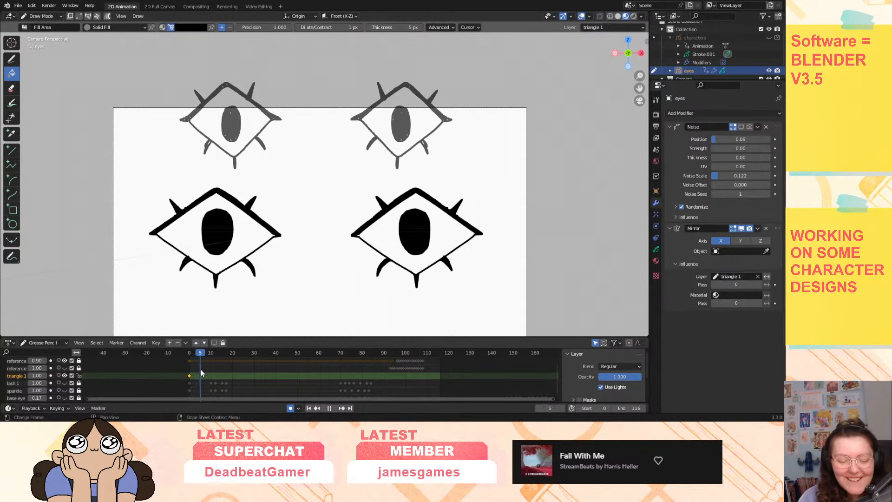
{"action": "key", "text": "space"}
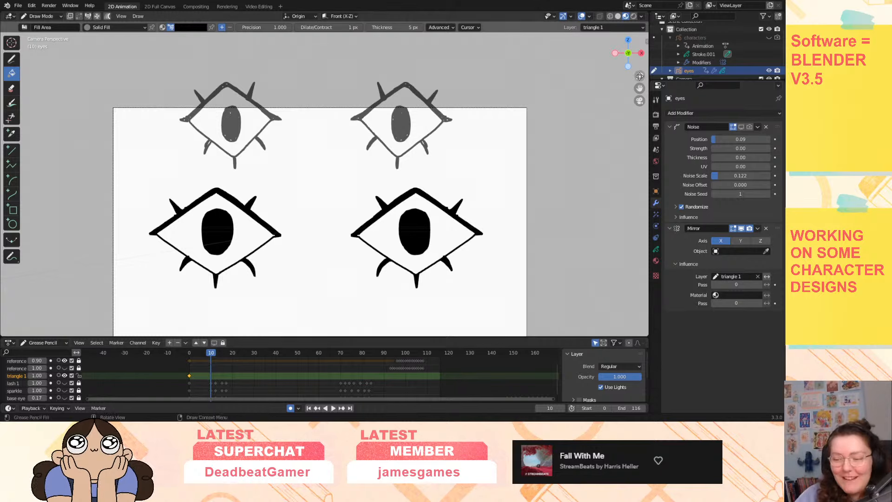
{"action": "left_click_drag", "start_coordinate": [639, 77], "coordinate": [667, 23]}
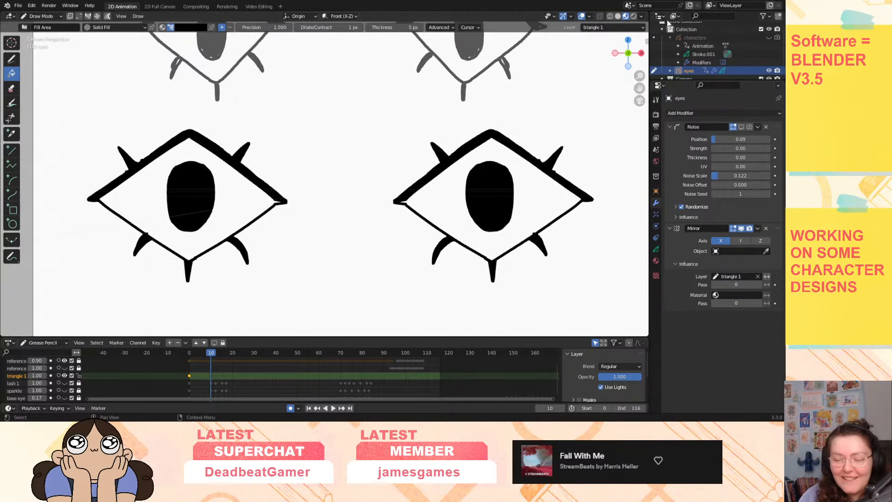
Start a new Pen drawing on the "triangle 1" layer at frame 10 from the right-hand eye's inner corner, using the Solid Stroke material.
{"action": "left_click", "coordinate": [11, 58]}
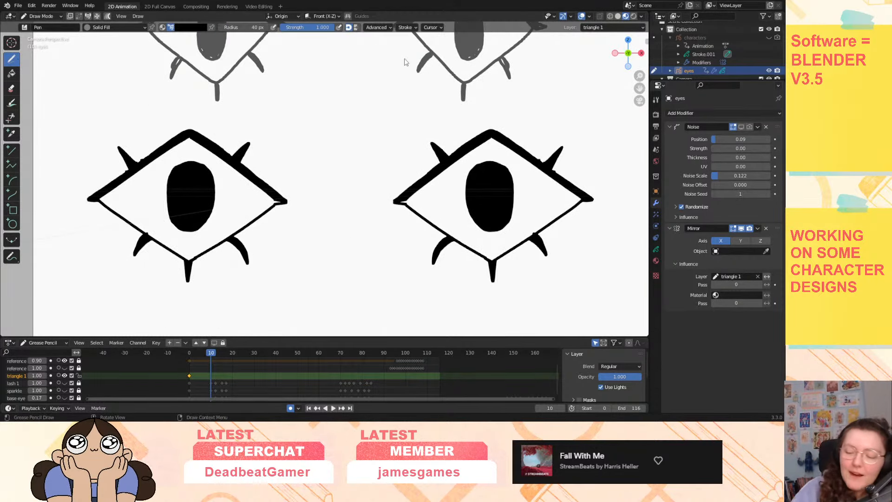
{"action": "left_click", "coordinate": [405, 201]}
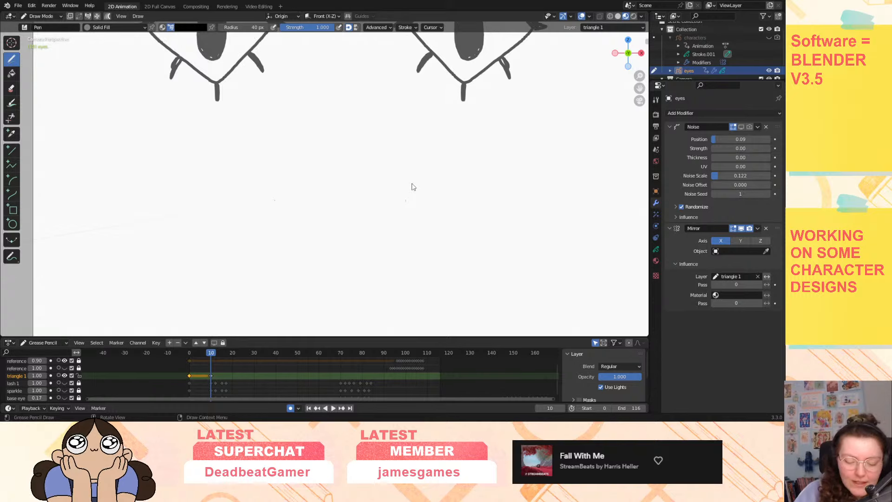
{"action": "key", "text": "ctrl+z"}
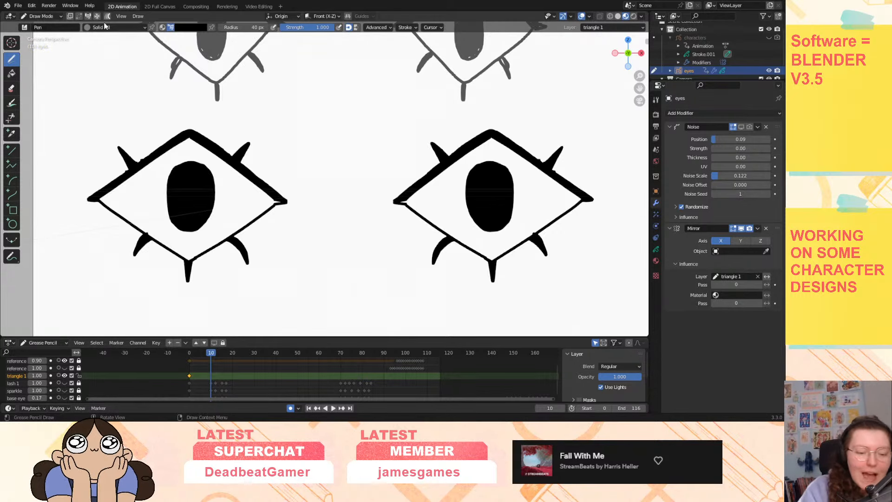
{"action": "left_click", "coordinate": [105, 26]}
{"action": "left_click", "coordinate": [93, 46]}
{"action": "left_click", "coordinate": [405, 200]}
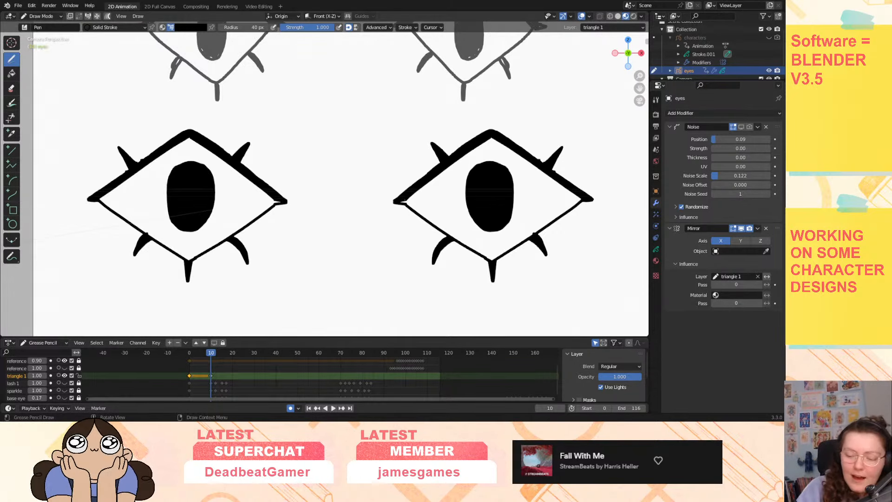
Undo the stray corner stroke on frame 10 and touch up the open eye's corners on frame 0.
{"action": "left_click", "coordinate": [400, 200]}
{"action": "key", "text": "ctrl+z"}
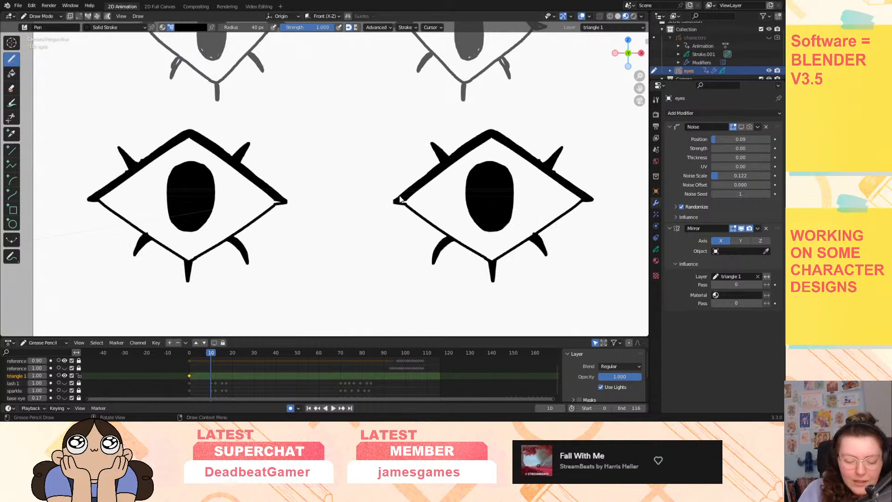
{"action": "left_click", "coordinate": [189, 356]}
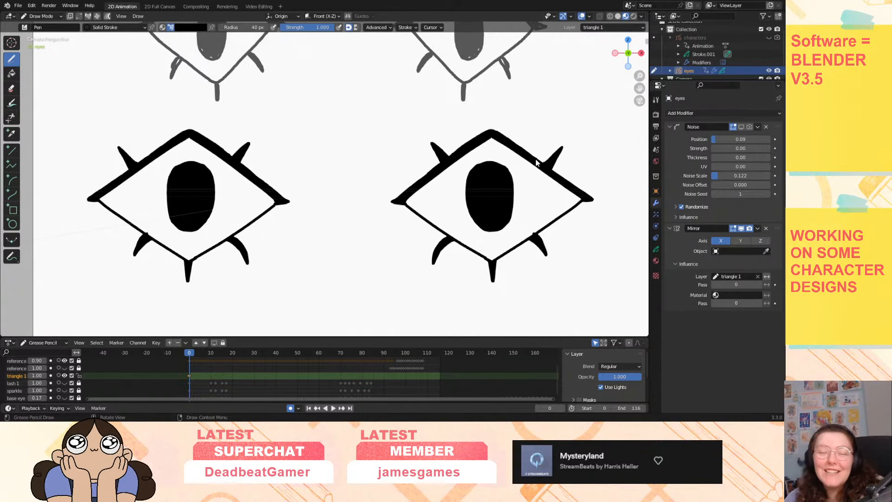
{"action": "left_click", "coordinate": [536, 228], "text": "ctrl"}
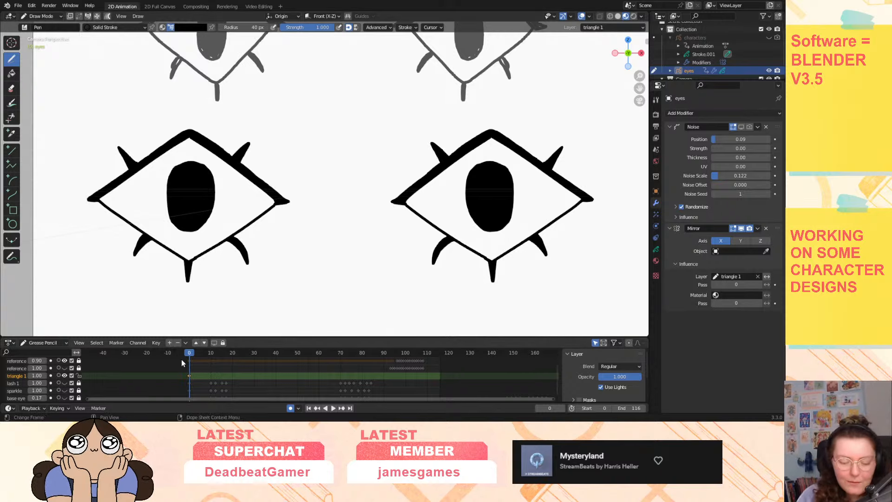
Start a new drawing on frame 10 of the triangle 1 layer, with the base eye layer and triangle 1's onion skinning shown.
{"action": "key", "text": "space"}
{"action": "mouse_move", "coordinate": [194, 354]}
{"action": "left_mouse_down"}
{"action": "mouse_move", "coordinate": [222, 355]}
{"action": "mouse_move", "coordinate": [210, 356]}
{"action": "left_mouse_up"}
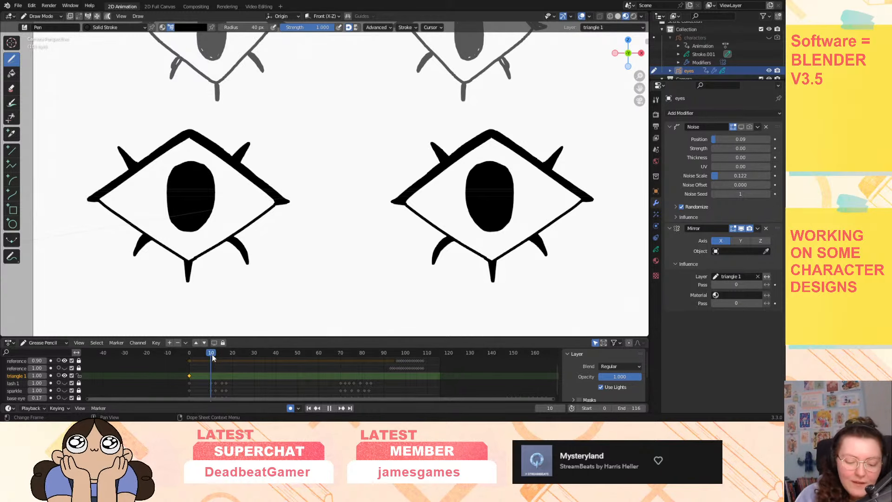
{"action": "left_click", "coordinate": [65, 398]}
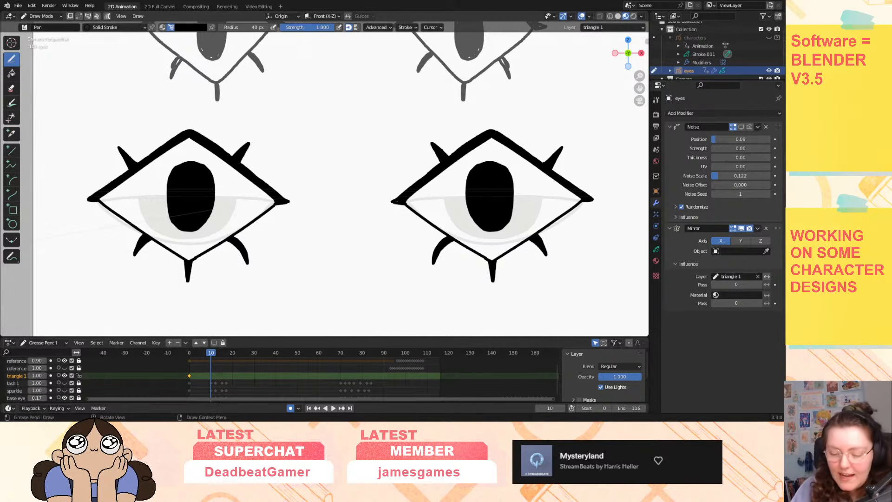
{"action": "left_click", "coordinate": [283, 202]}
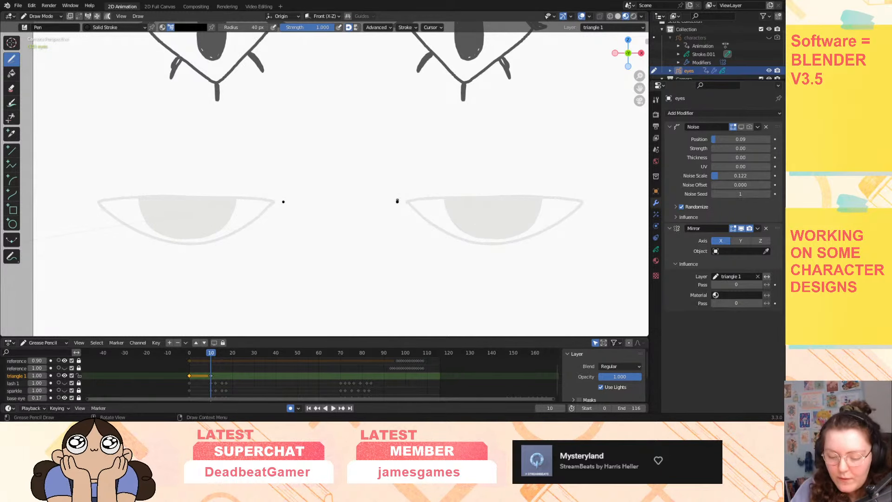
{"action": "left_click", "coordinate": [57, 375]}
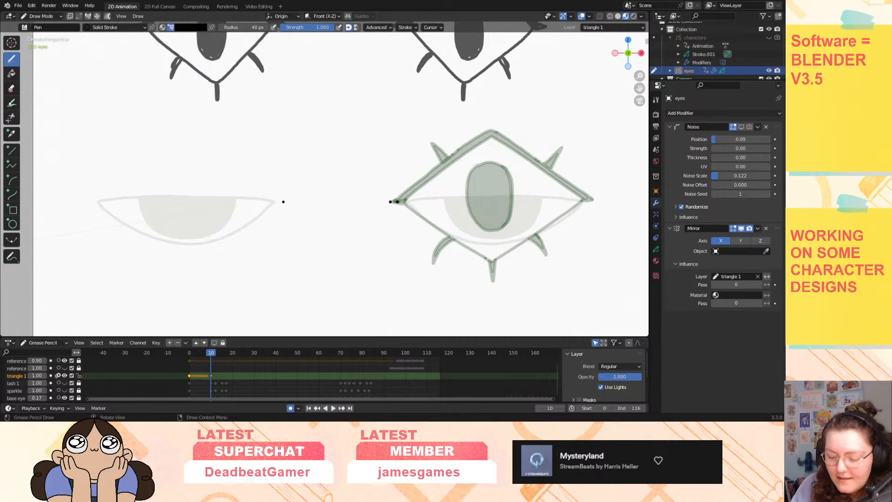
Draw the half-closed upper lid on frame 10 as two shallow peaked lines, one above the other, joining at both eye corners.
{"action": "left_click_drag", "start_coordinate": [390, 201], "coordinate": [488, 181]}
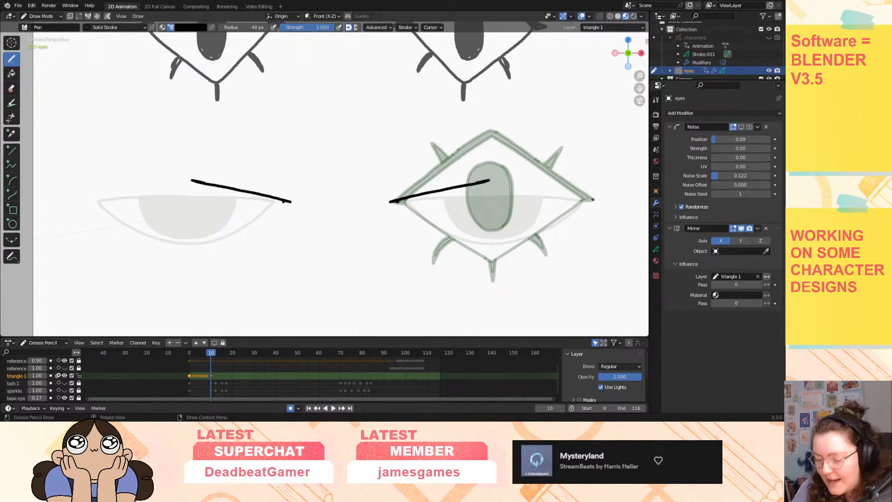
{"action": "left_click_drag", "start_coordinate": [593, 200], "coordinate": [490, 177]}
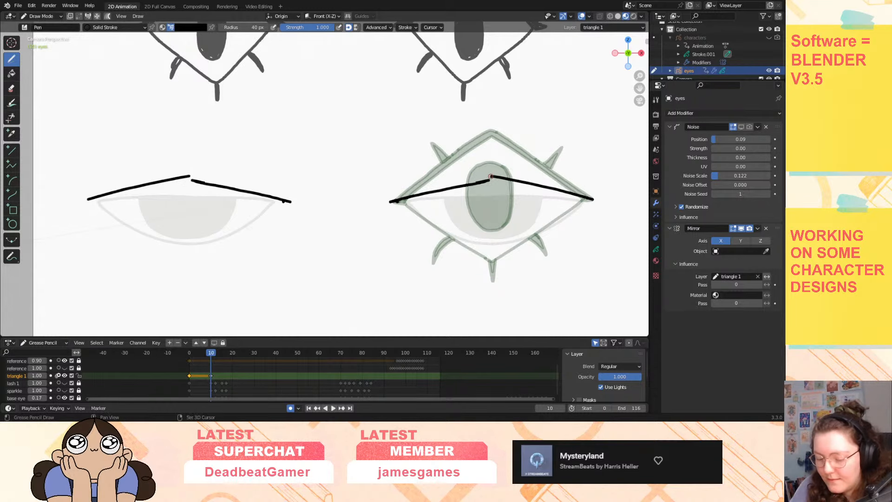
{"action": "mouse_move", "coordinate": [389, 201]}
{"action": "left_mouse_down"}
{"action": "mouse_move", "coordinate": [498, 186]}
{"action": "mouse_move", "coordinate": [594, 201]}
{"action": "left_mouse_up"}
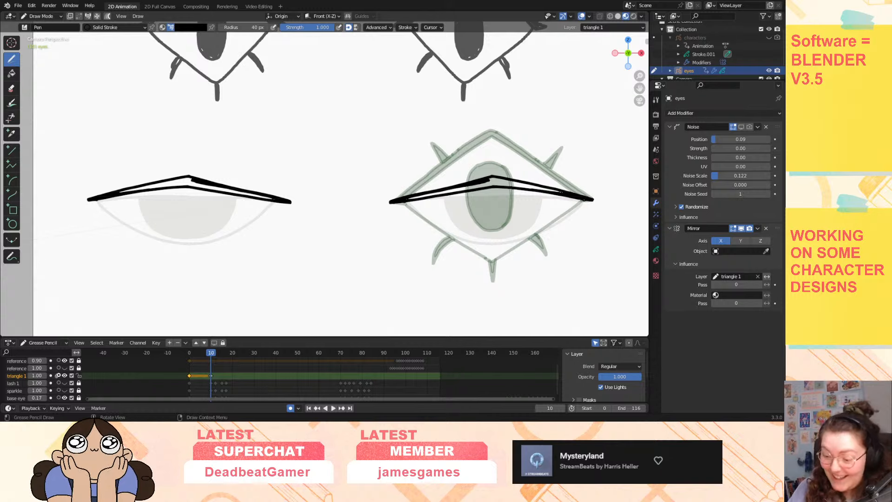
{"action": "left_click", "coordinate": [12, 73]}
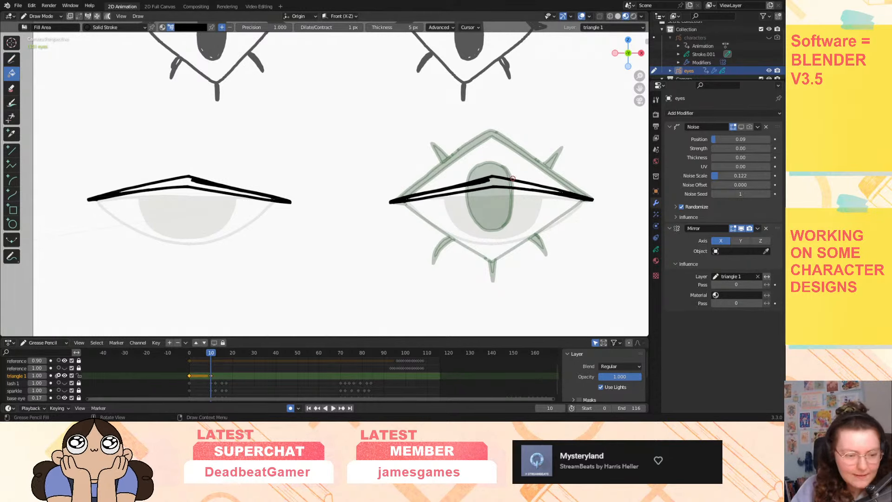
{"action": "left_click", "coordinate": [12, 59]}
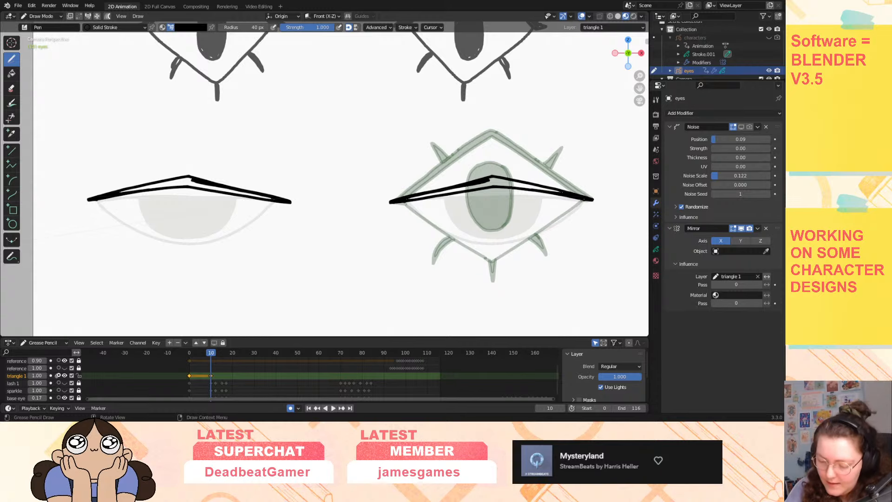
Trace the V-shaped lower lid and its three lower lashes over the onion-skinned open eye on frame 10.
{"action": "left_click_drag", "start_coordinate": [583, 199], "coordinate": [492, 262]}
{"action": "key", "text": "ctrl+z"}
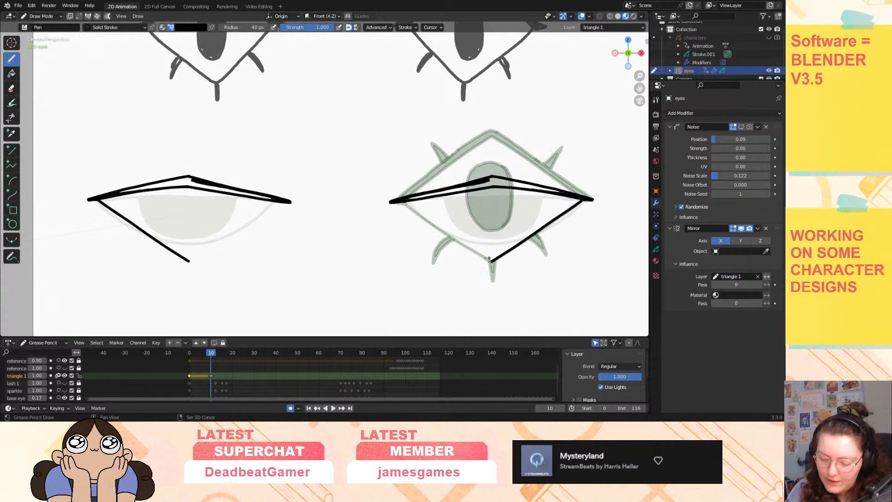
{"action": "mouse_move", "coordinate": [403, 202]}
{"action": "left_mouse_down"}
{"action": "mouse_move", "coordinate": [495, 265]}
{"action": "mouse_move", "coordinate": [493, 283]}
{"action": "mouse_move", "coordinate": [496, 261]}
{"action": "left_mouse_up"}
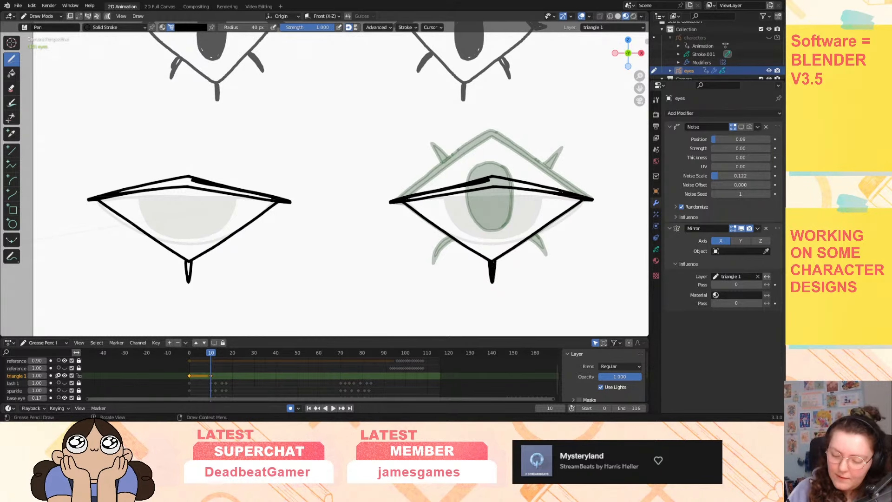
{"action": "mouse_move", "coordinate": [529, 238]}
{"action": "left_mouse_down"}
{"action": "mouse_move", "coordinate": [547, 256]}
{"action": "mouse_move", "coordinate": [539, 237]}
{"action": "left_mouse_up"}
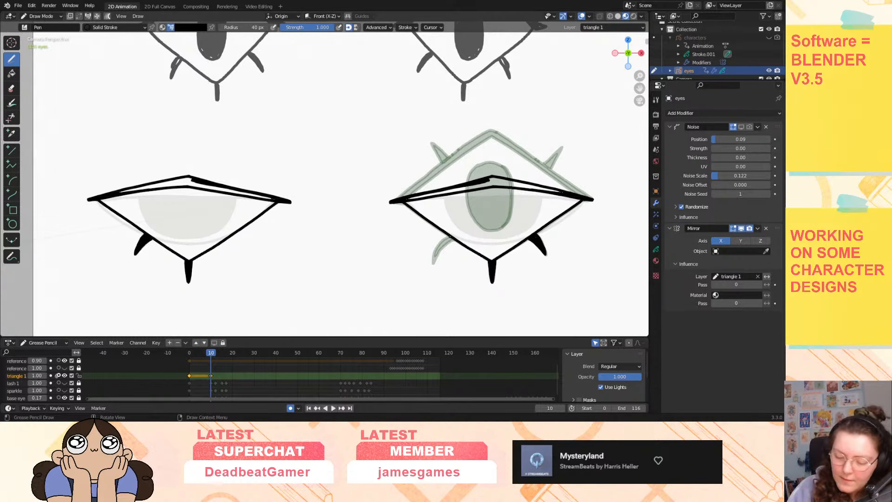
{"action": "mouse_move", "coordinate": [448, 236]}
{"action": "left_mouse_down"}
{"action": "mouse_move", "coordinate": [433, 263]}
{"action": "mouse_move", "coordinate": [453, 237]}
{"action": "left_mouse_up"}
{"action": "key", "text": "ctrl+z"}
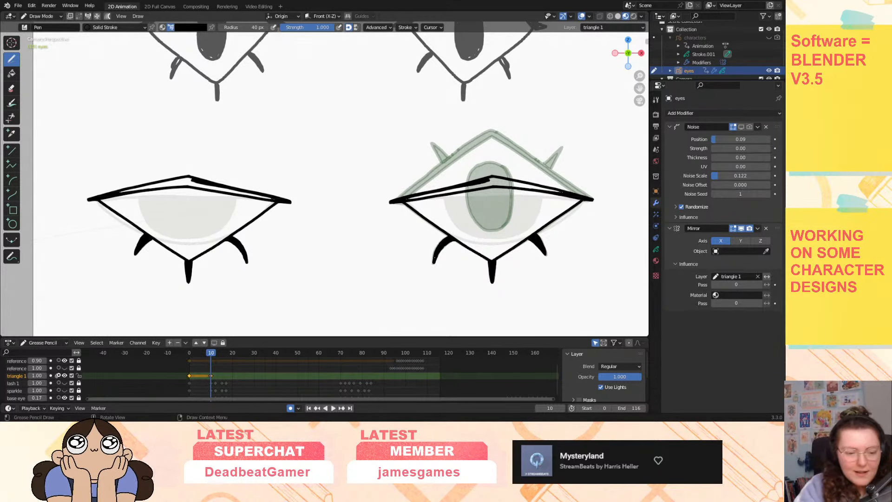
Fill the area between the two upper lid lines with the Solid Fill material.
{"action": "left_click", "coordinate": [11, 73]}
{"action": "left_click", "coordinate": [107, 28]}
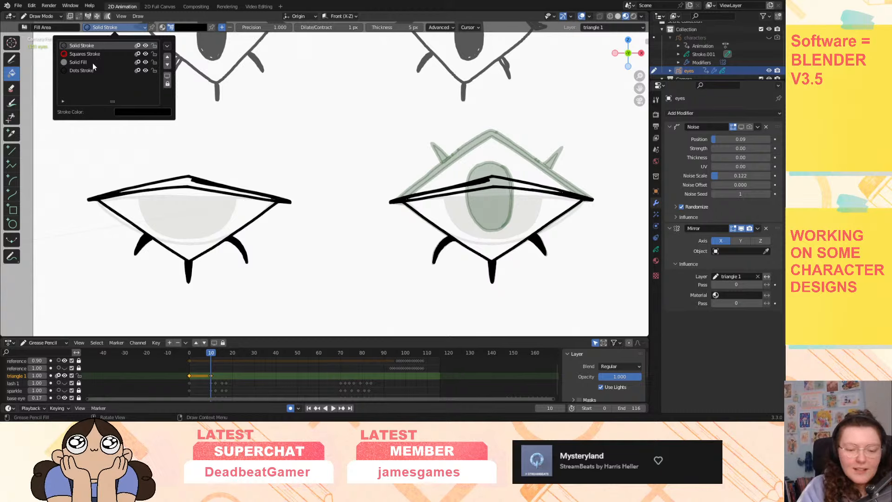
{"action": "left_click", "coordinate": [93, 63]}
{"action": "left_click", "coordinate": [496, 181]}
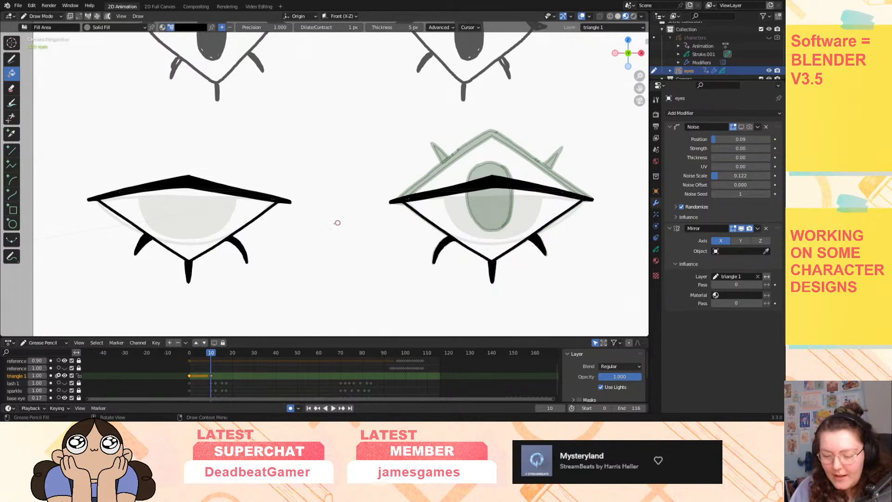
Draw the visible part of the pupil as a U-shaped outline below the upper lid with the Solid Stroke material.
{"action": "left_click", "coordinate": [106, 27]}
{"action": "left_click", "coordinate": [98, 50]}
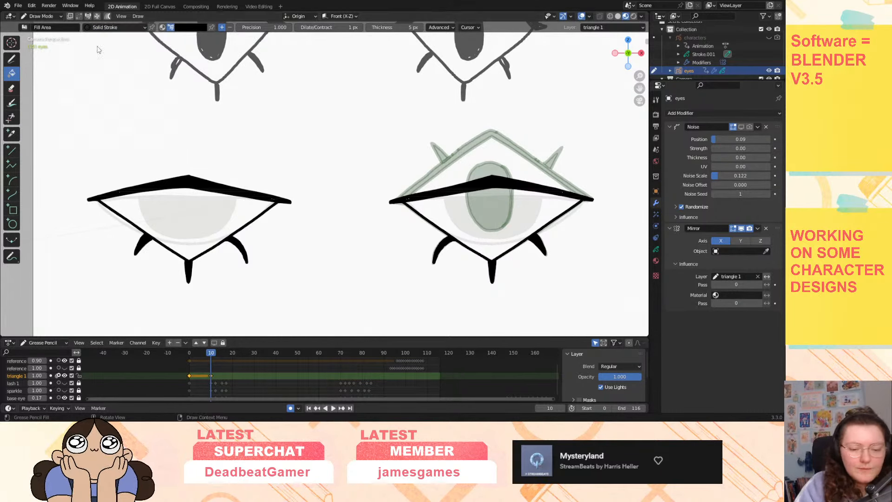
{"action": "left_click", "coordinate": [12, 59]}
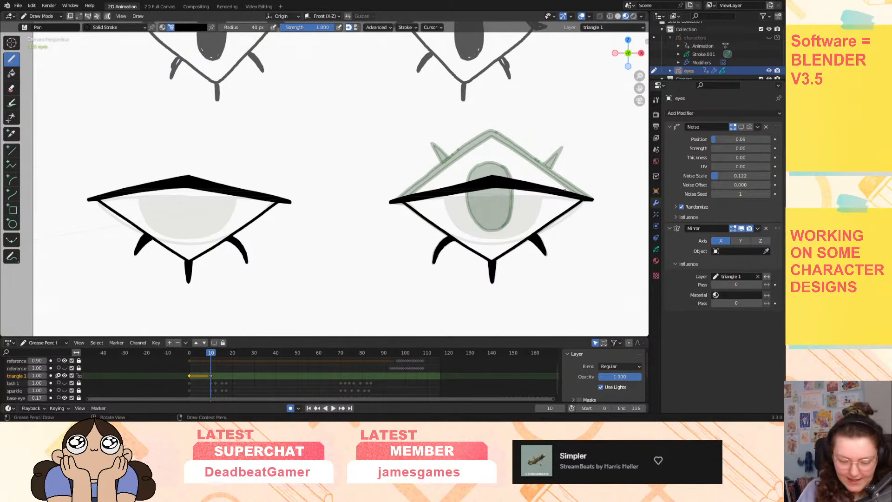
{"action": "left_click_drag", "start_coordinate": [208, 354], "coordinate": [212, 353]}
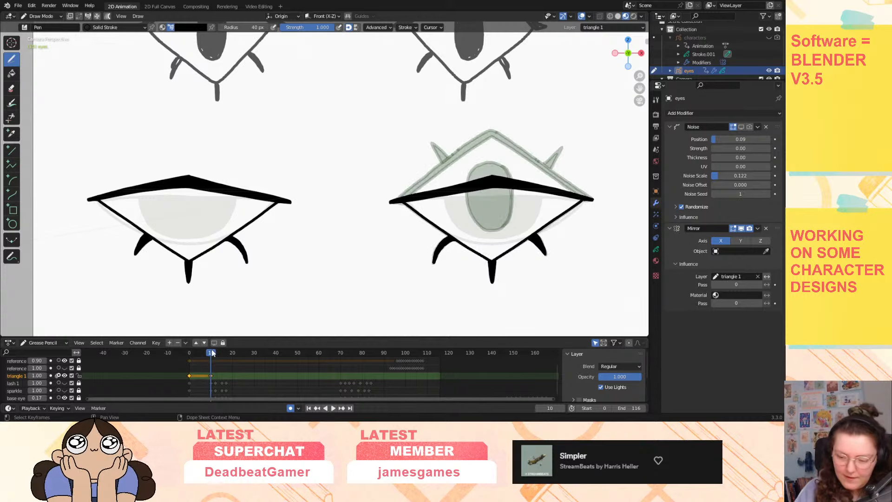
{"action": "mouse_move", "coordinate": [466, 192]}
{"action": "left_mouse_down"}
{"action": "mouse_move", "coordinate": [475, 223]}
{"action": "mouse_move", "coordinate": [496, 229]}
{"action": "mouse_move", "coordinate": [512, 186]}
{"action": "left_mouse_up"}
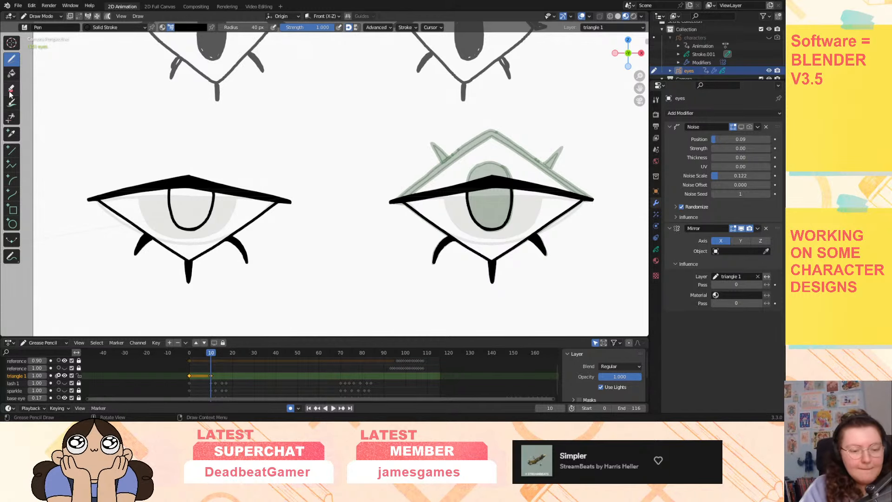
Fill the pupil outline with the Solid Fill material and paint over the gaps left inside it.
{"action": "left_click", "coordinate": [11, 73]}
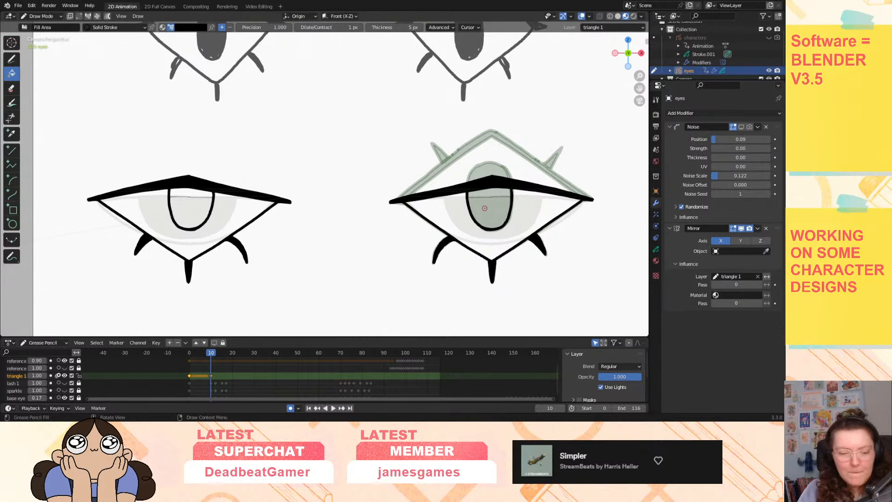
{"action": "left_click", "coordinate": [121, 29]}
{"action": "left_click", "coordinate": [102, 63]}
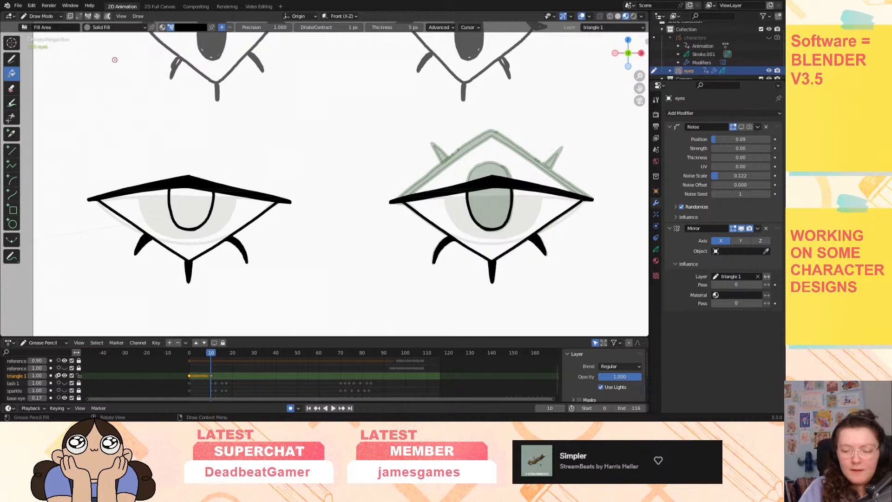
{"action": "left_click", "coordinate": [494, 205]}
{"action": "left_click", "coordinate": [500, 189]}
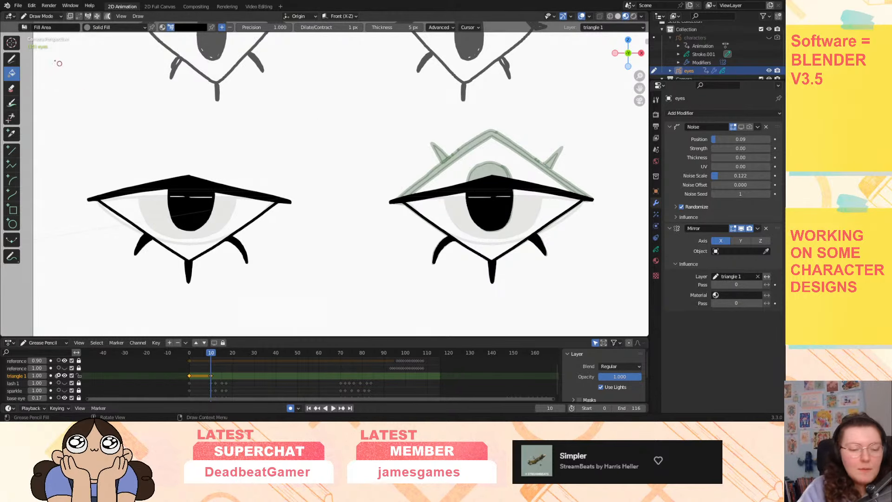
{"action": "left_click", "coordinate": [11, 59]}
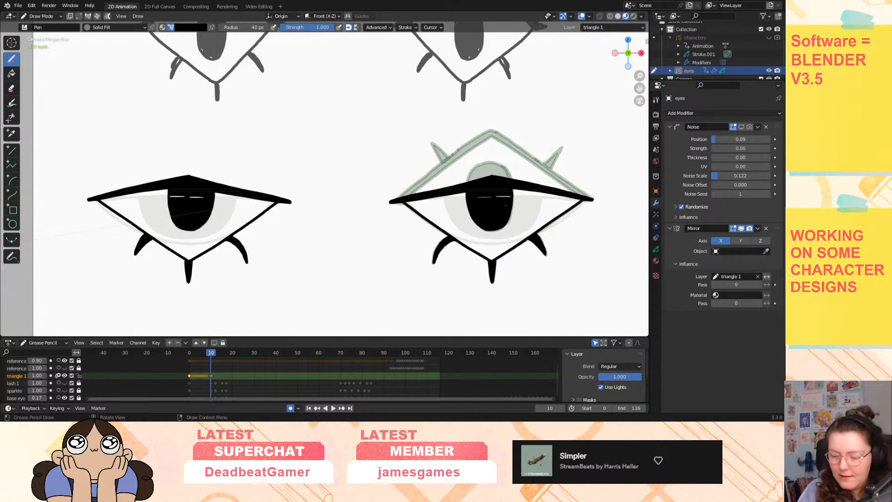
{"action": "mouse_move", "coordinate": [511, 197]}
{"action": "left_mouse_down"}
{"action": "mouse_move", "coordinate": [499, 197]}
{"action": "mouse_move", "coordinate": [509, 196]}
{"action": "left_mouse_up"}
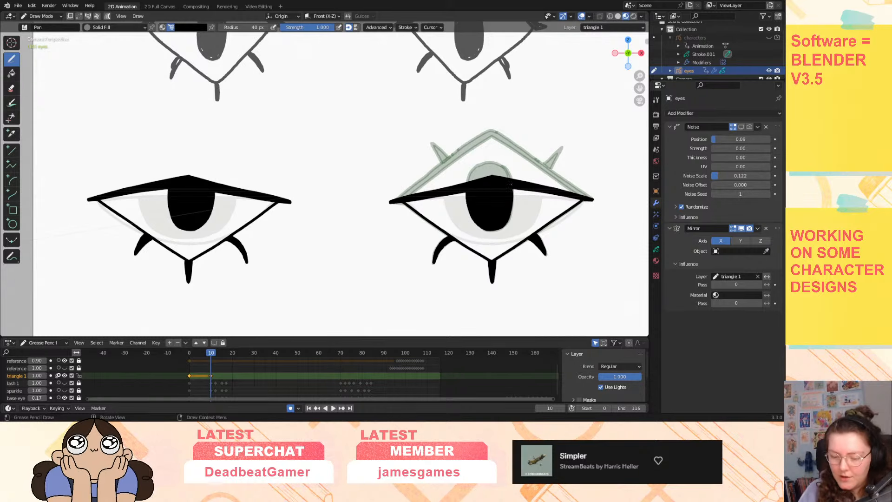
Draw the closed eye as a V-shaped lid line from corner to corner on frame 12 with the Solid Stroke material.
{"action": "left_click", "coordinate": [114, 27]}
{"action": "left_click", "coordinate": [102, 50]}
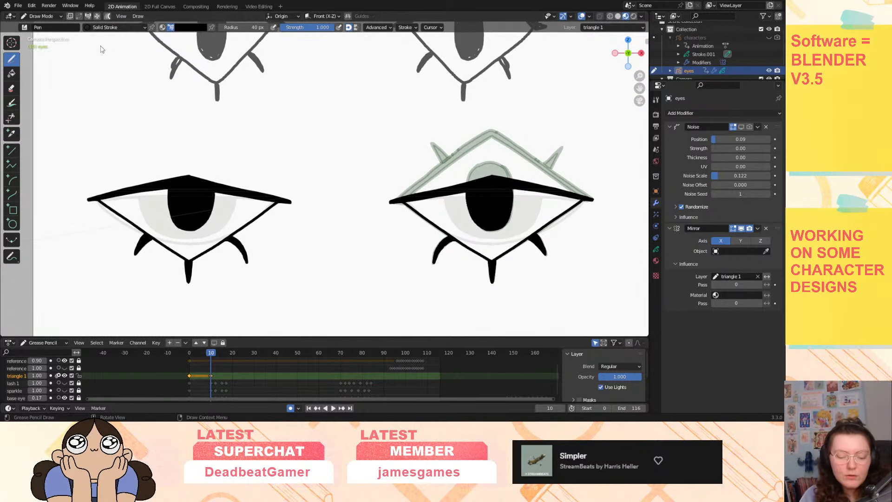
{"action": "key", "text": "Right"}
{"action": "key", "text": "Right"}
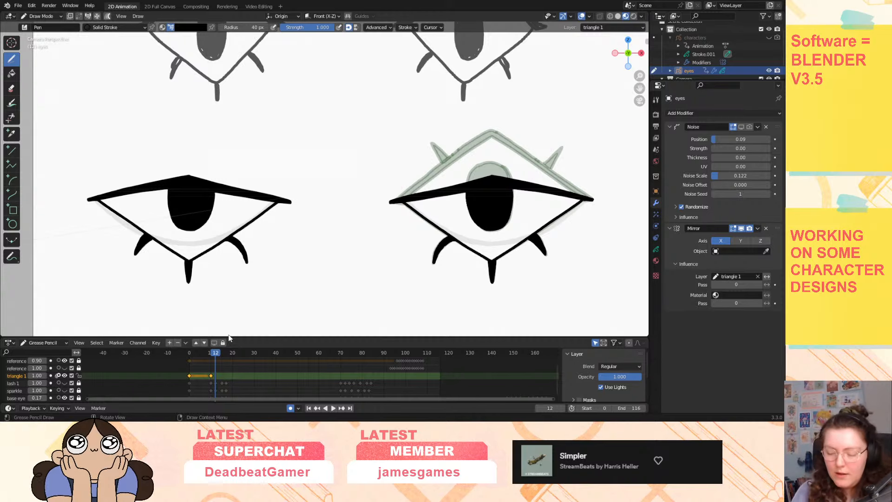
{"action": "left_click", "coordinate": [583, 199]}
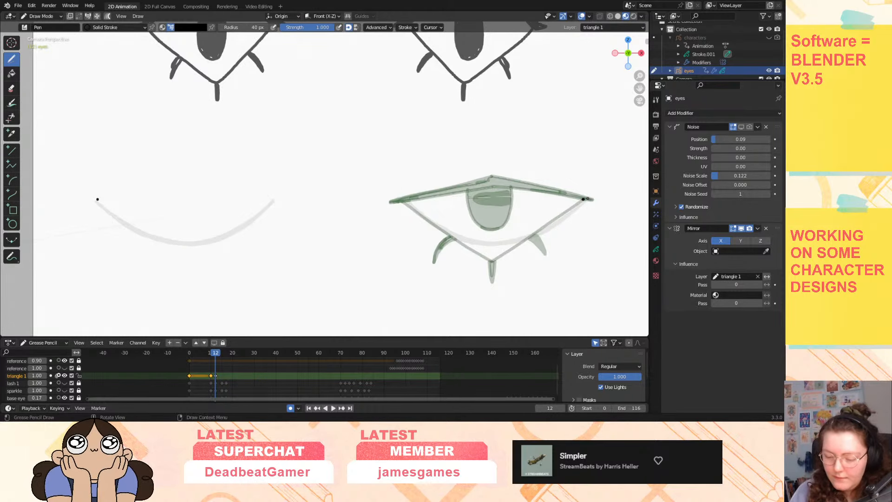
{"action": "left_click_drag", "start_coordinate": [593, 200], "coordinate": [487, 258]}
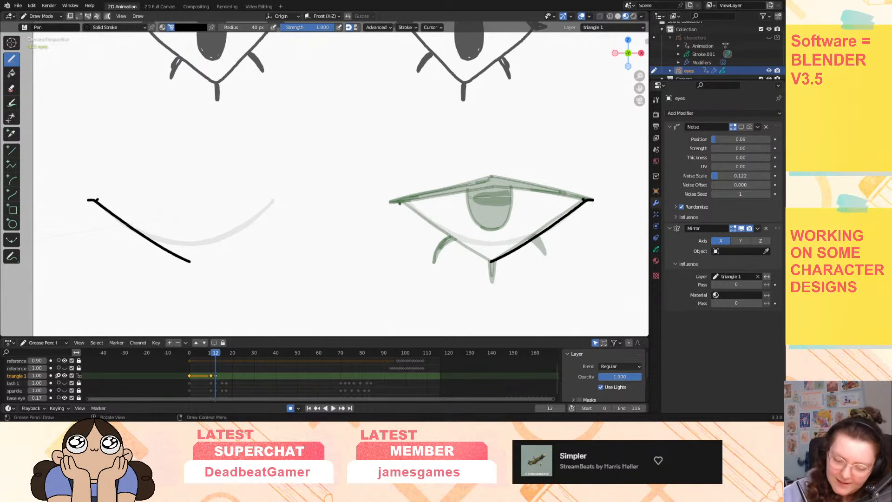
{"action": "mouse_move", "coordinate": [392, 200]}
{"action": "left_mouse_down"}
{"action": "mouse_move", "coordinate": [406, 201]}
{"action": "mouse_move", "coordinate": [399, 201]}
{"action": "mouse_move", "coordinate": [493, 262]}
{"action": "left_mouse_up"}
{"action": "key", "text": "ctrl+z"}
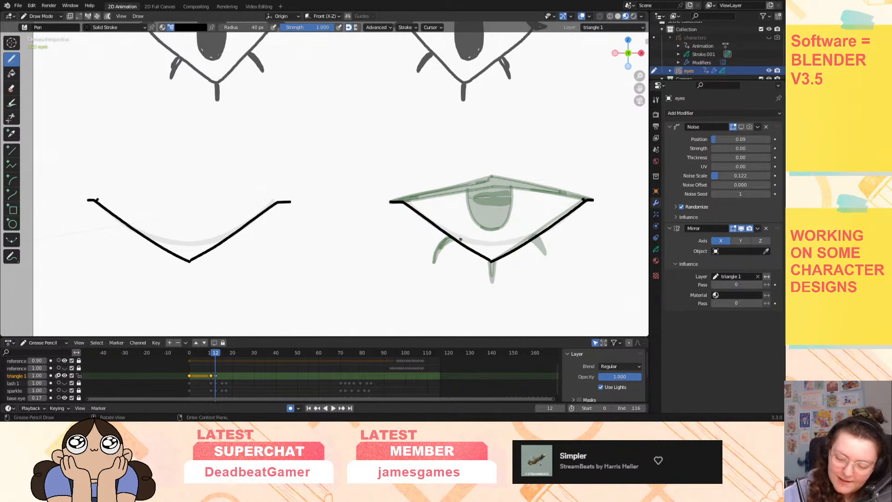
Thicken both sides of the V-shaped closed lid with an inner line and pen strokes filling the space between.
{"action": "mouse_move", "coordinate": [393, 201]}
{"action": "left_mouse_down"}
{"action": "mouse_move", "coordinate": [413, 203]}
{"action": "mouse_move", "coordinate": [493, 260]}
{"action": "left_mouse_up"}
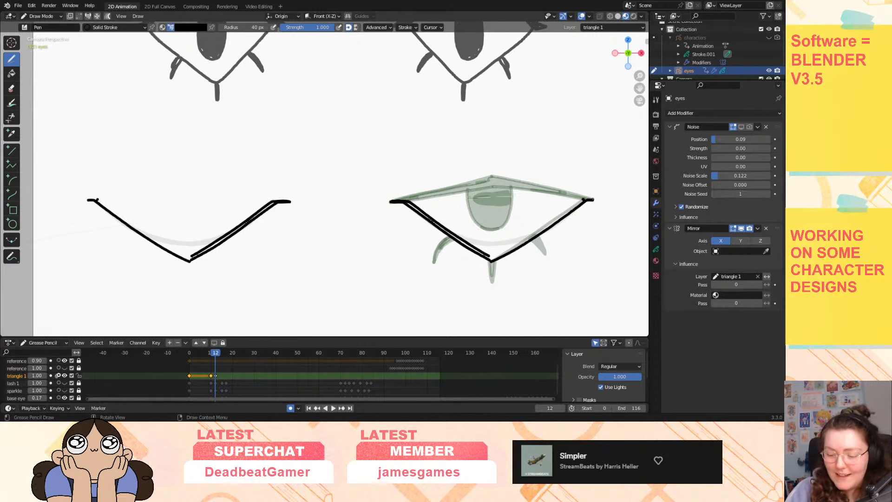
{"action": "mouse_move", "coordinate": [582, 200]}
{"action": "left_mouse_down"}
{"action": "mouse_move", "coordinate": [592, 200]}
{"action": "mouse_move", "coordinate": [489, 260]}
{"action": "mouse_move", "coordinate": [586, 201]}
{"action": "left_mouse_up"}
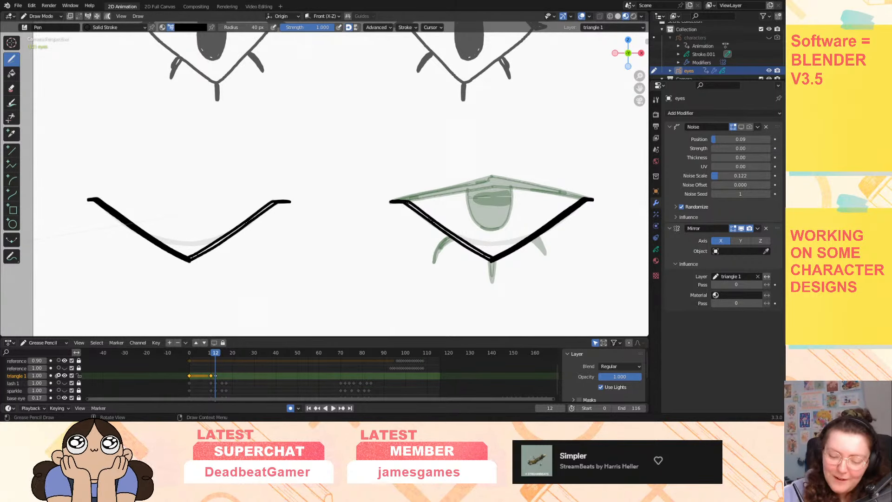
{"action": "left_click_drag", "start_coordinate": [408, 203], "coordinate": [488, 255]}
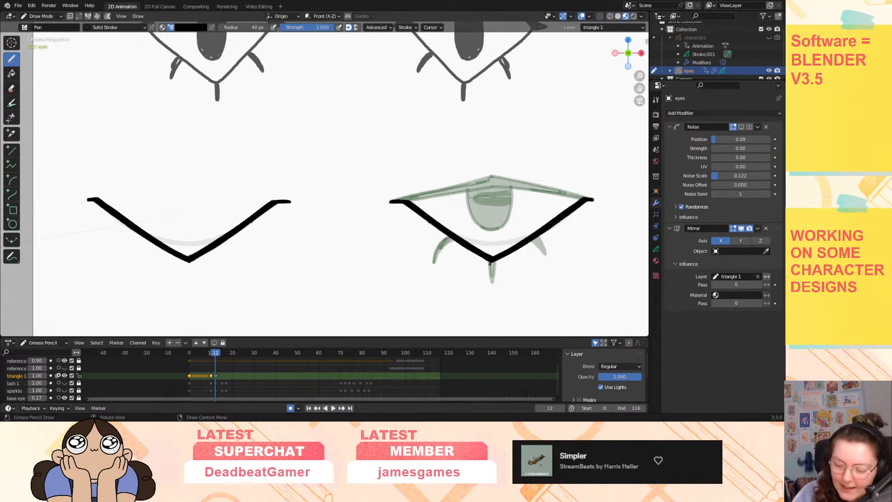
{"action": "mouse_move", "coordinate": [489, 261]}
{"action": "left_mouse_down"}
{"action": "mouse_move", "coordinate": [493, 285]}
{"action": "mouse_move", "coordinate": [494, 263]}
{"action": "left_mouse_up"}
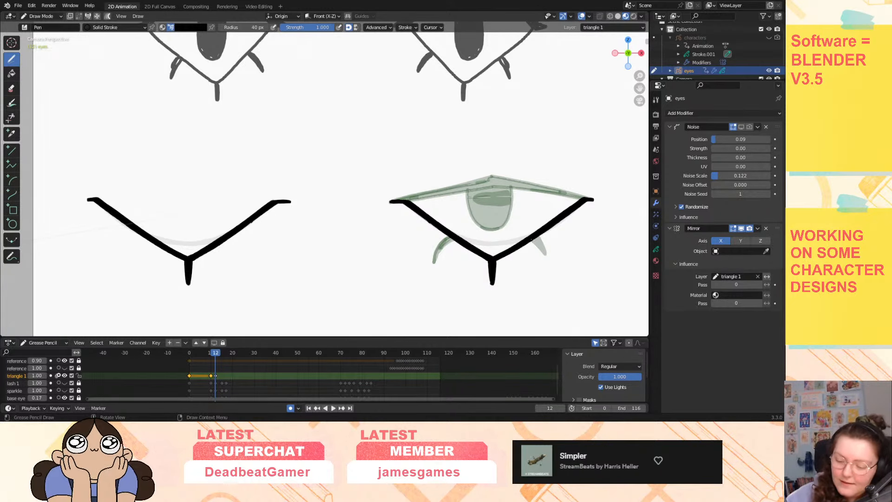
{"action": "mouse_move", "coordinate": [531, 241]}
{"action": "left_mouse_down"}
{"action": "mouse_move", "coordinate": [546, 256]}
{"action": "mouse_move", "coordinate": [538, 237]}
{"action": "left_mouse_up"}
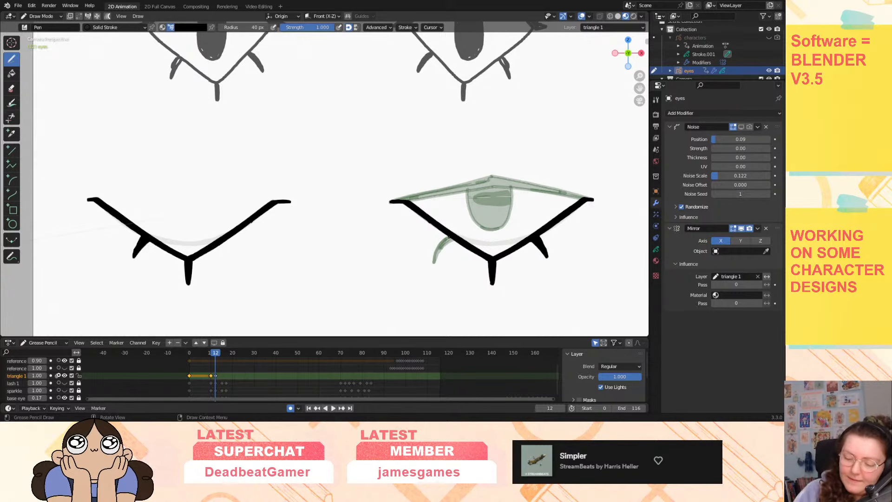
{"action": "mouse_move", "coordinate": [449, 237]}
{"action": "left_mouse_down"}
{"action": "mouse_move", "coordinate": [431, 264]}
{"action": "mouse_move", "coordinate": [453, 239]}
{"action": "left_mouse_up"}
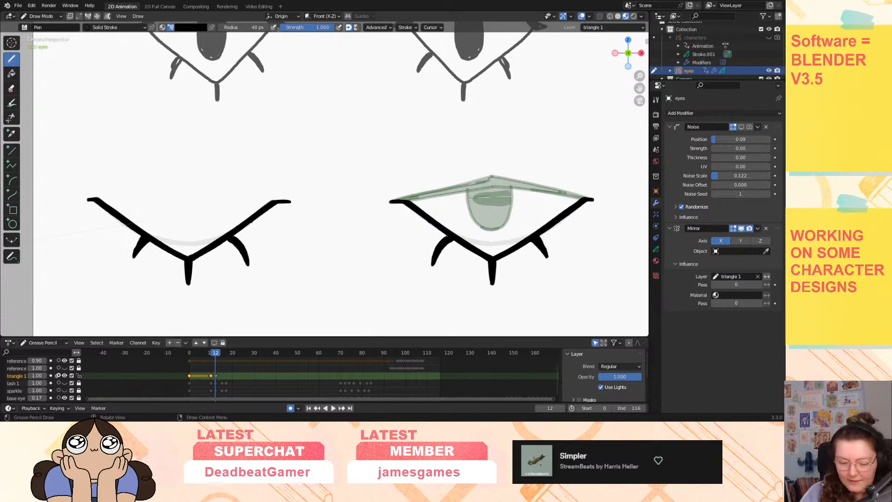
{"action": "left_click", "coordinate": [209, 356]}
{"action": "key", "text": "space"}
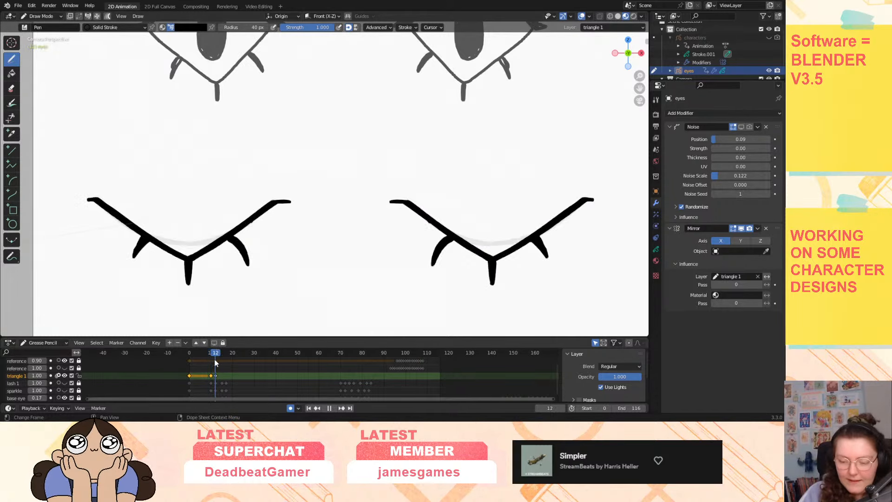
{"action": "key", "text": "space"}
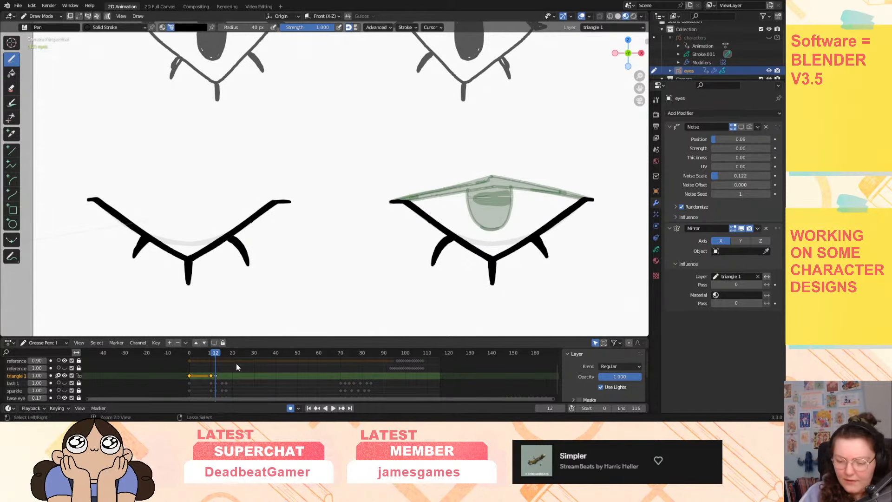
{"action": "key", "text": "ctrl+z"}
{"action": "key", "text": "ctrl+z"}
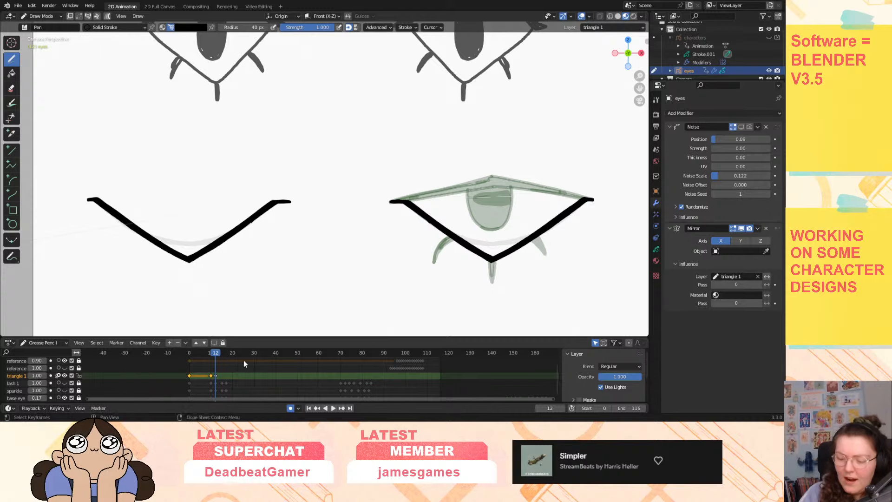
Draw the three lower lashes on the closed eye at frame 12 and thicken both sides of its V-shaped lid.
{"action": "mouse_move", "coordinate": [489, 262]}
{"action": "left_mouse_down"}
{"action": "mouse_move", "coordinate": [492, 281]}
{"action": "mouse_move", "coordinate": [494, 252]}
{"action": "left_mouse_up"}
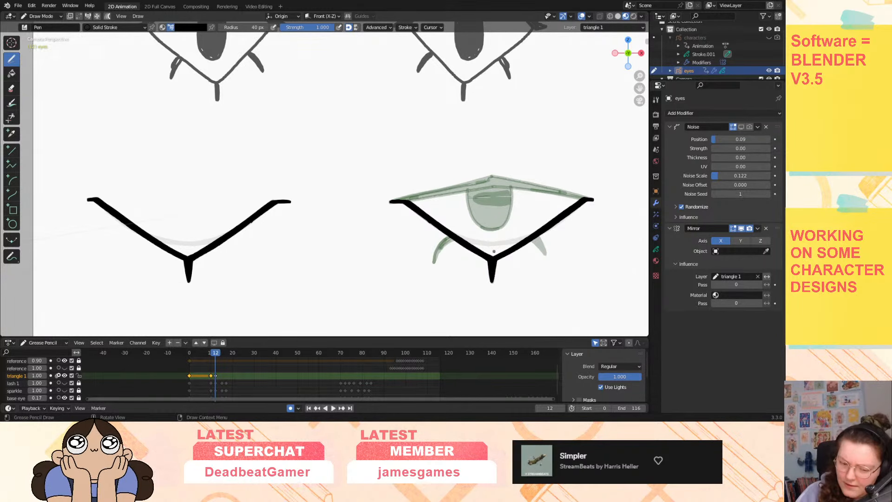
{"action": "left_click_drag", "start_coordinate": [210, 353], "coordinate": [216, 359]}
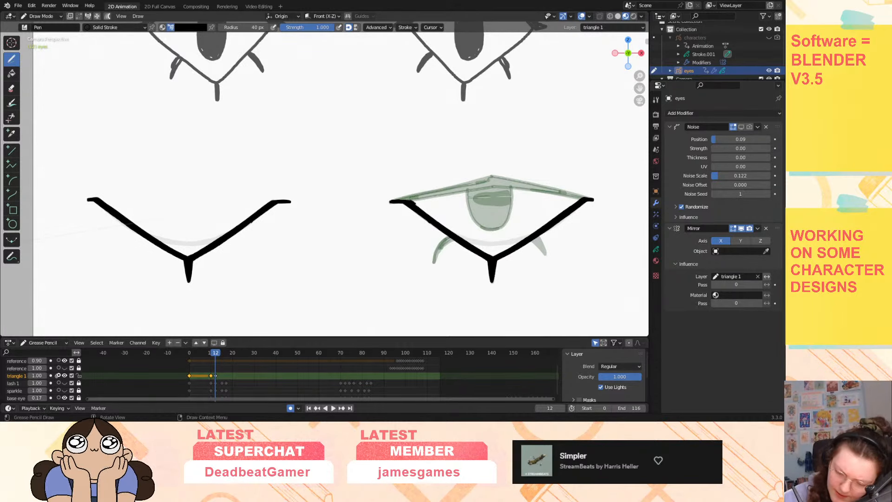
{"action": "left_click_drag", "start_coordinate": [415, 202], "coordinate": [495, 256]}
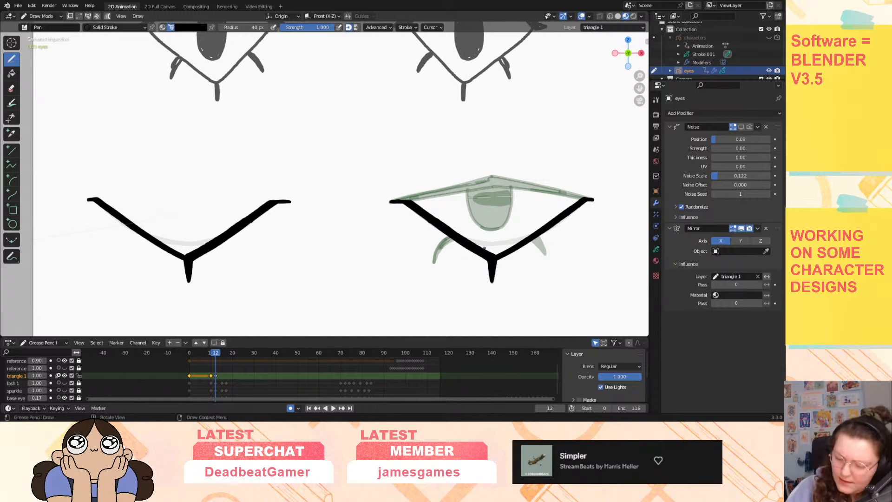
{"action": "mouse_move", "coordinate": [581, 199]}
{"action": "left_mouse_down"}
{"action": "mouse_move", "coordinate": [491, 257]}
{"action": "mouse_move", "coordinate": [546, 253]}
{"action": "mouse_move", "coordinate": [539, 241]}
{"action": "left_mouse_up"}
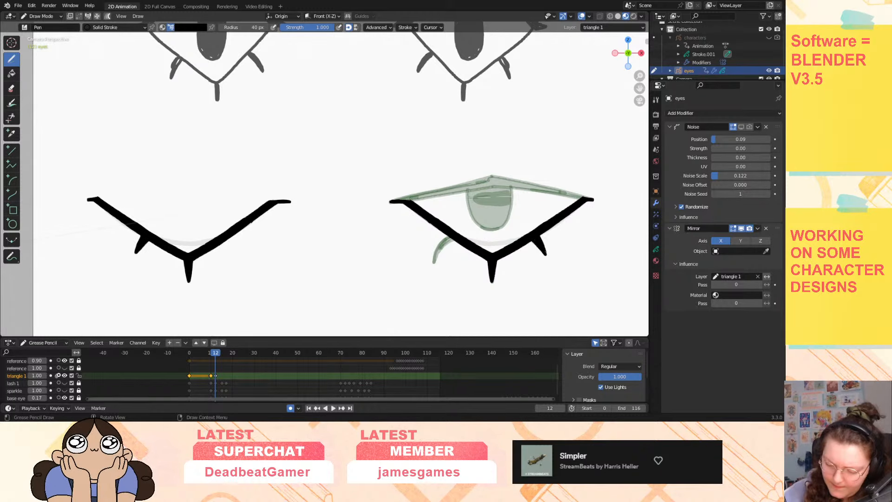
{"action": "mouse_move", "coordinate": [449, 236]}
{"action": "left_mouse_down"}
{"action": "mouse_move", "coordinate": [434, 262]}
{"action": "mouse_move", "coordinate": [448, 237]}
{"action": "left_mouse_up"}
Copy the half-closed eye keyframe from frame 10 to frame 15 on the triangle 1 layer and preview the blink.
{"action": "key", "text": "space"}
{"action": "left_click", "coordinate": [218, 355]}
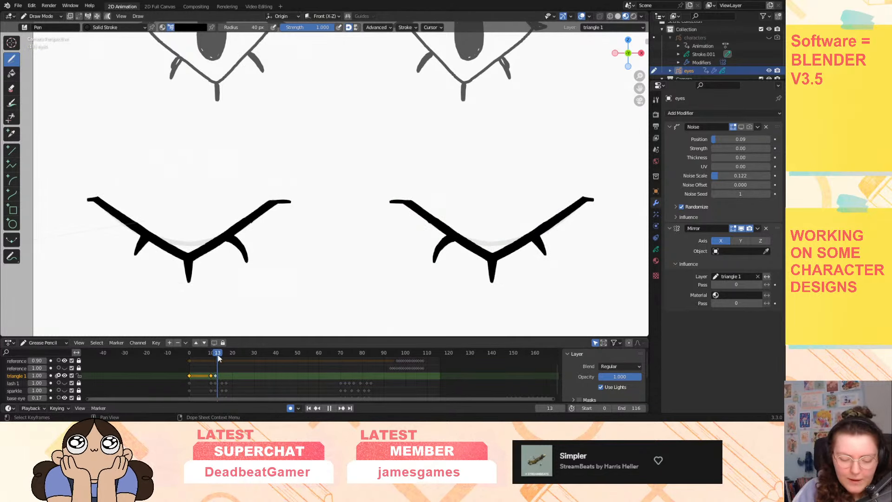
{"action": "left_click_drag", "start_coordinate": [218, 358], "coordinate": [222, 358]}
{"action": "key", "text": "space"}
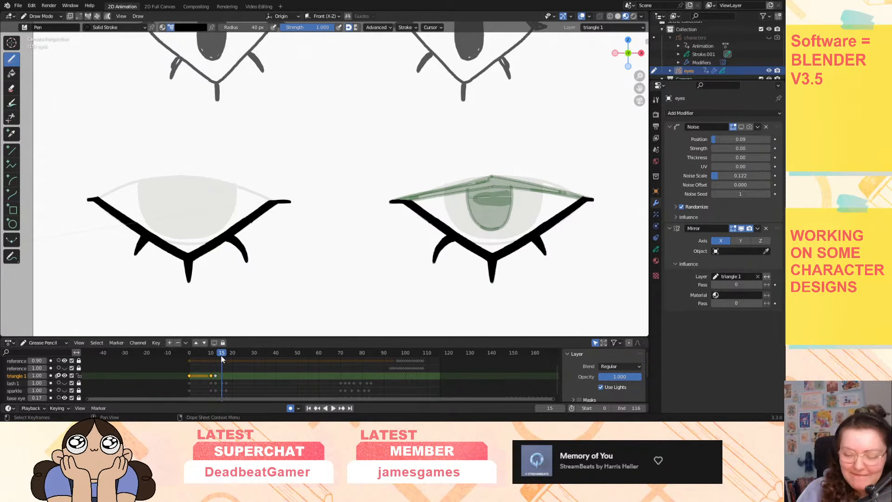
{"action": "key", "text": "space"}
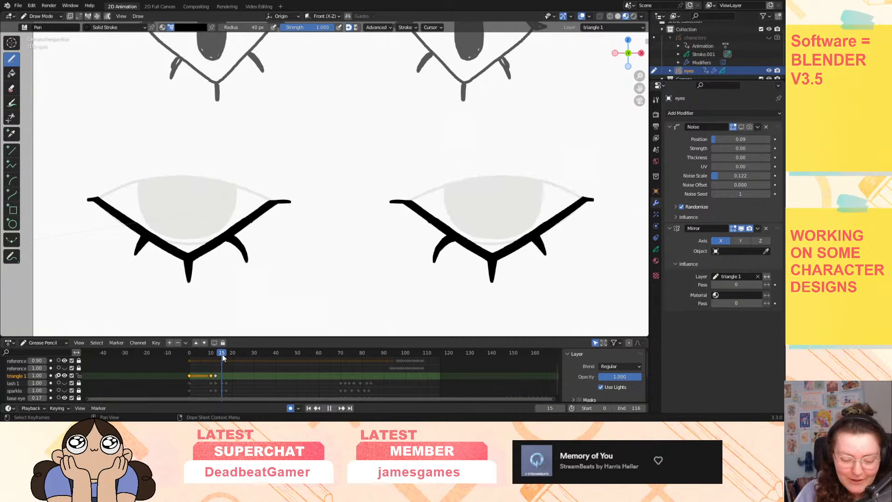
{"action": "key", "text": "Escape"}
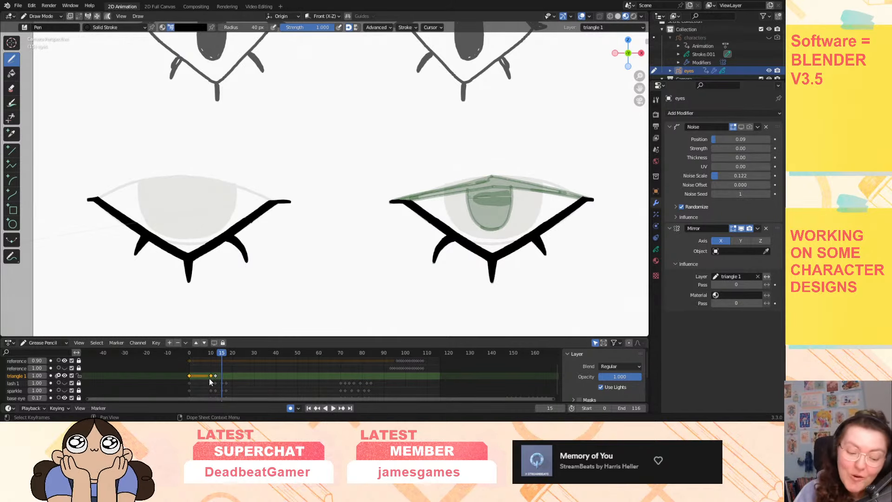
{"action": "left_click", "coordinate": [210, 375]}
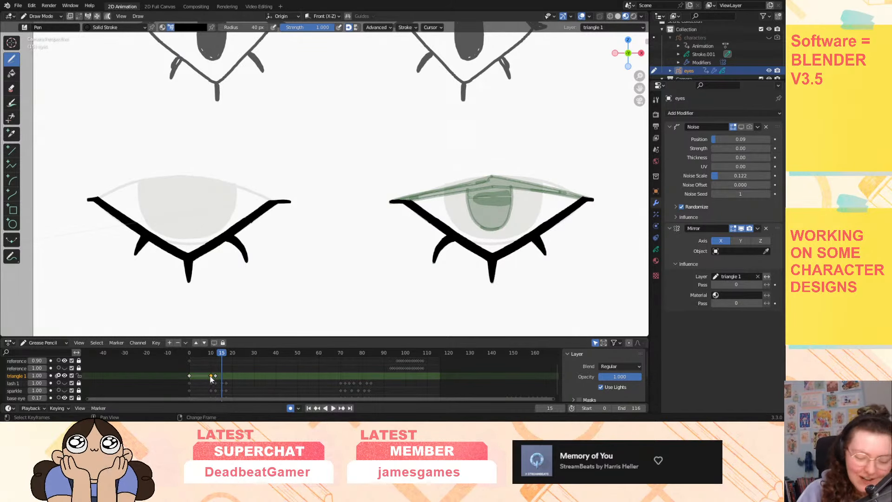
{"action": "key", "text": "ctrl+c"}
{"action": "key", "text": "ctrl+v"}
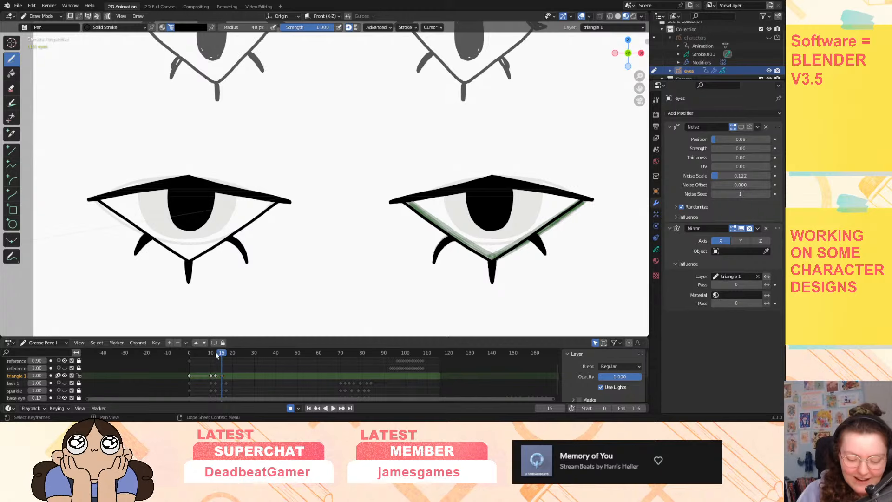
{"action": "left_click", "coordinate": [214, 353]}
{"action": "key", "text": "space"}
{"action": "left_click_drag", "start_coordinate": [209, 362], "coordinate": [222, 365]}
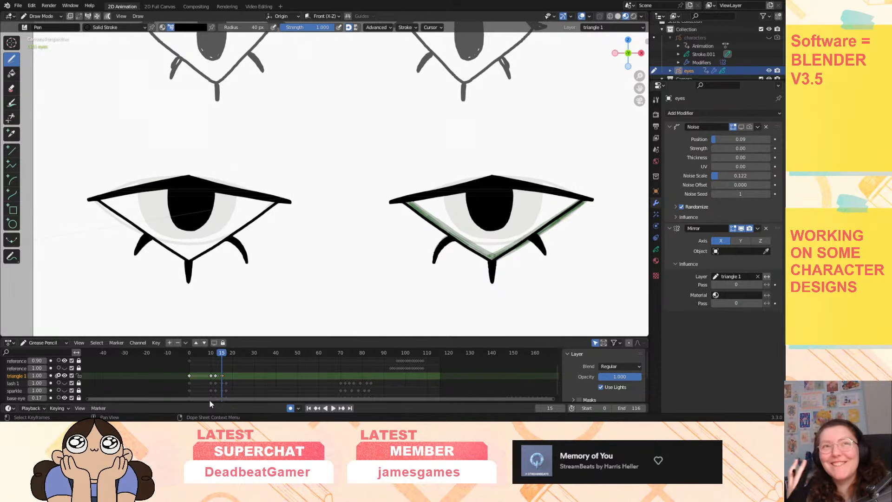
Draw two short downward-pointing lashes under the upper lid of the half-closed eye on frame 10, one on each side of the pupil.
{"action": "left_click_drag", "start_coordinate": [220, 349], "coordinate": [211, 368]}
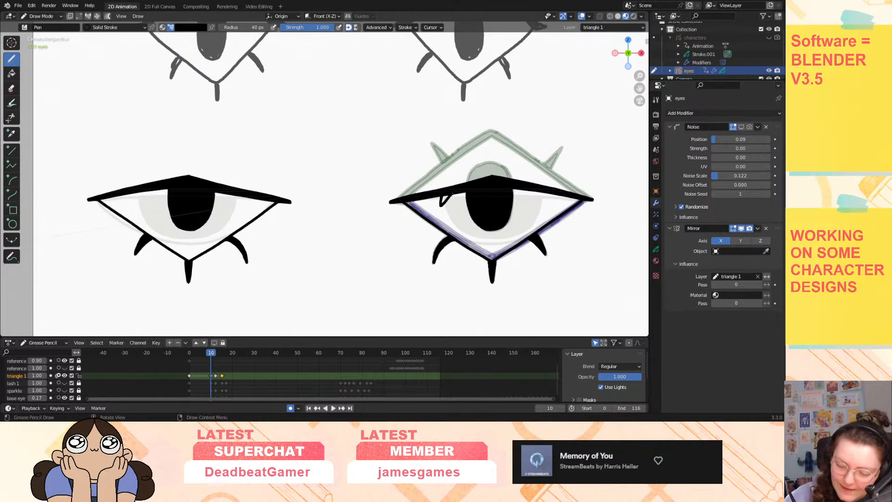
{"action": "left_click_drag", "start_coordinate": [444, 197], "coordinate": [448, 193]}
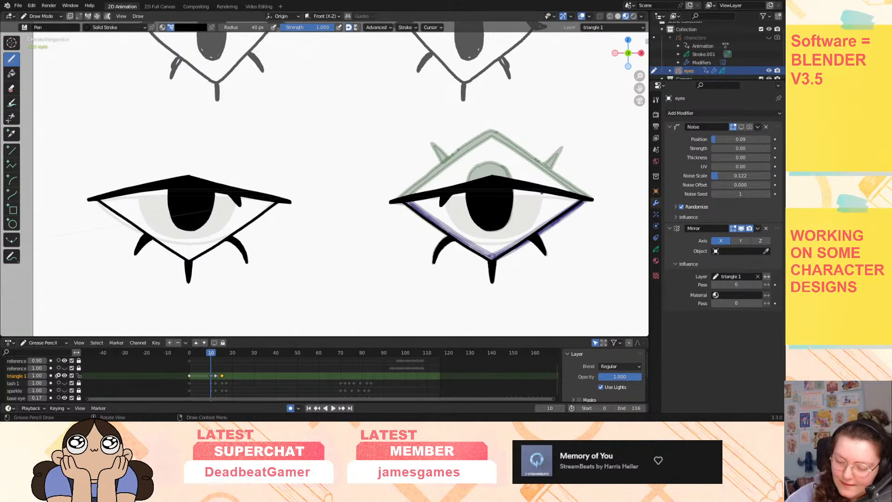
{"action": "left_click_drag", "start_coordinate": [541, 191], "coordinate": [550, 205]}
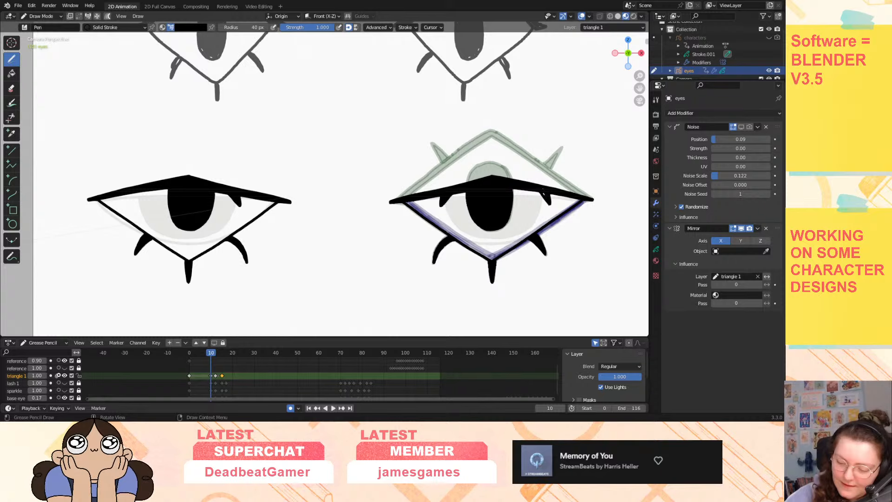
{"action": "key", "text": "space"}
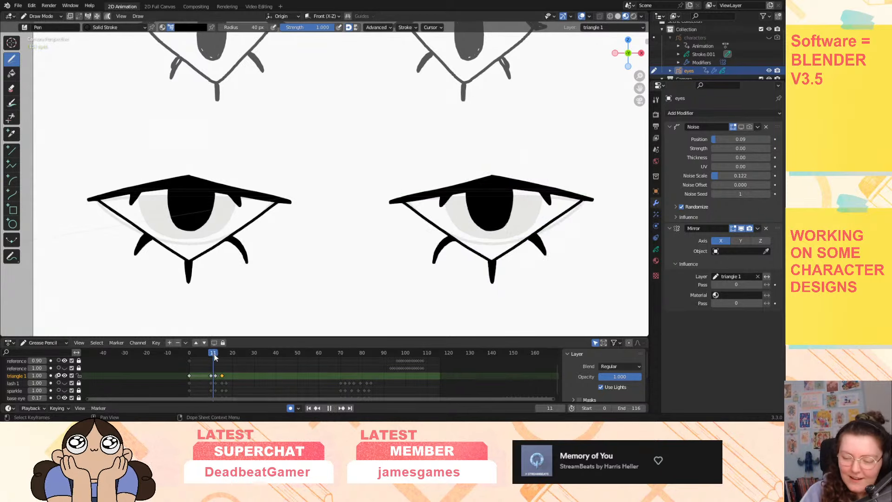
Add a short upper lash beside each outer lower lash on the closed eye at frame 12.
{"action": "left_click", "coordinate": [216, 354]}
{"action": "key", "text": "space"}
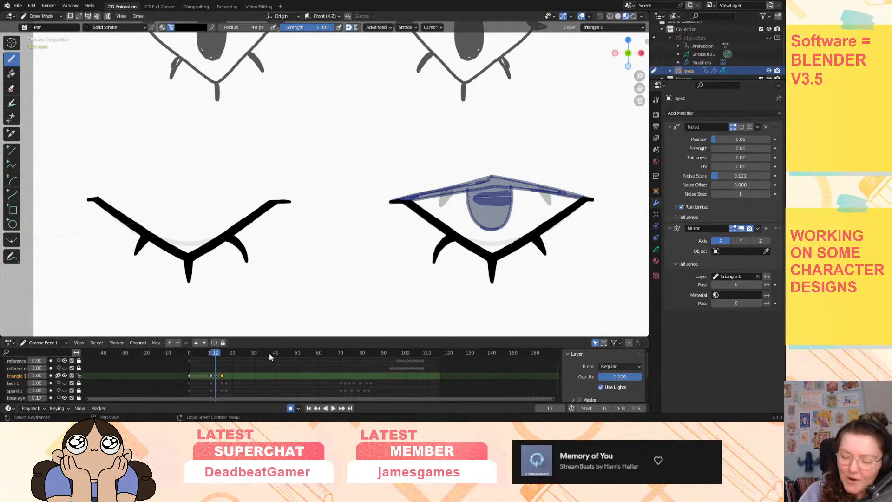
{"action": "mouse_move", "coordinate": [446, 235]}
{"action": "left_mouse_down"}
{"action": "mouse_move", "coordinate": [434, 242]}
{"action": "mouse_move", "coordinate": [442, 236]}
{"action": "left_mouse_up"}
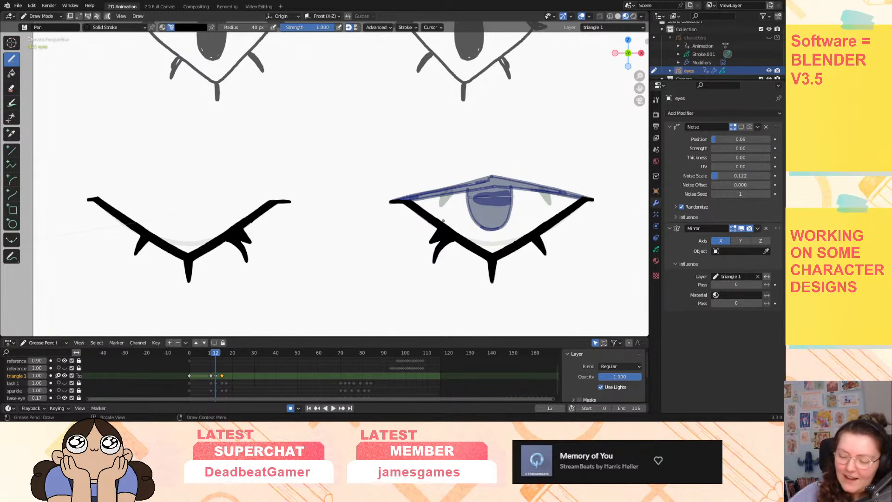
{"action": "left_click_drag", "start_coordinate": [557, 242], "coordinate": [542, 230]}
{"action": "key", "text": "ctrl+z"}
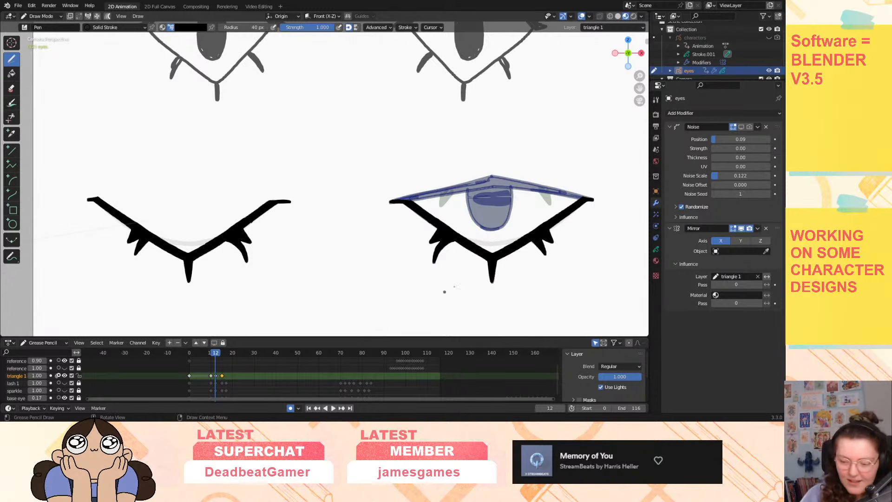
Duplicate the lashed half-closed keyframe from frame 10 onto frame 15 and the open-eye keyframe from frame 0 to frame 17, then preview the blink.
{"action": "left_click_drag", "start_coordinate": [214, 355], "coordinate": [212, 355]}
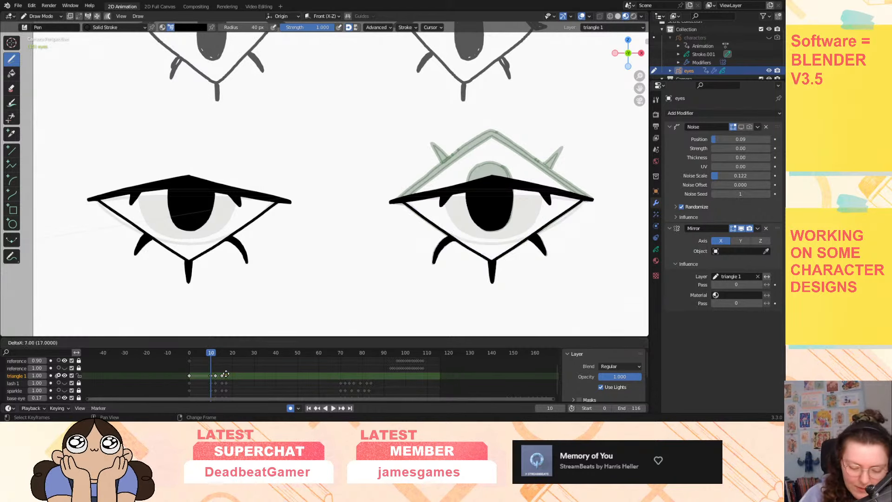
{"action": "left_click", "coordinate": [223, 375]}
{"action": "key", "text": "shift+d"}
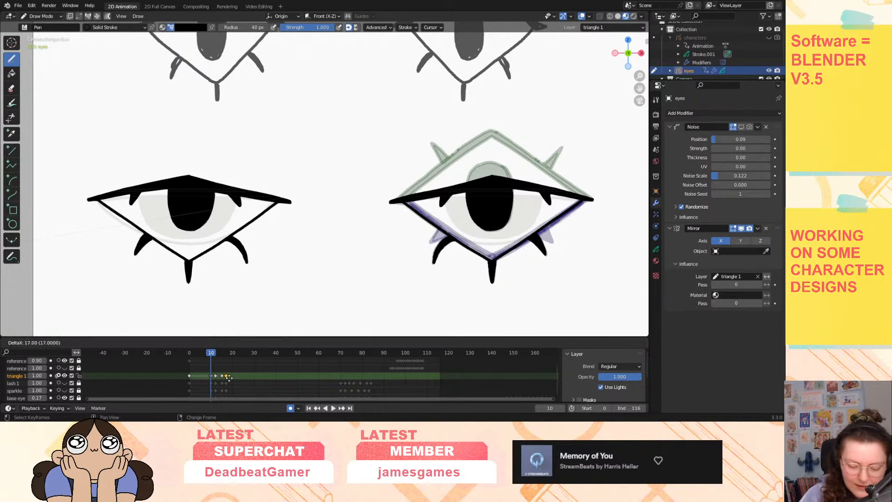
{"action": "left_click", "coordinate": [230, 378]}
{"action": "key", "text": "space"}
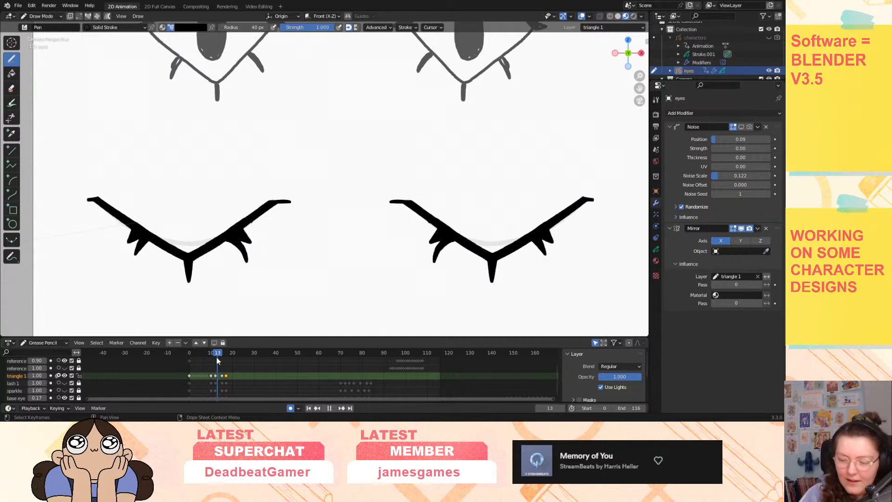
{"action": "left_click_drag", "start_coordinate": [221, 361], "coordinate": [210, 364]}
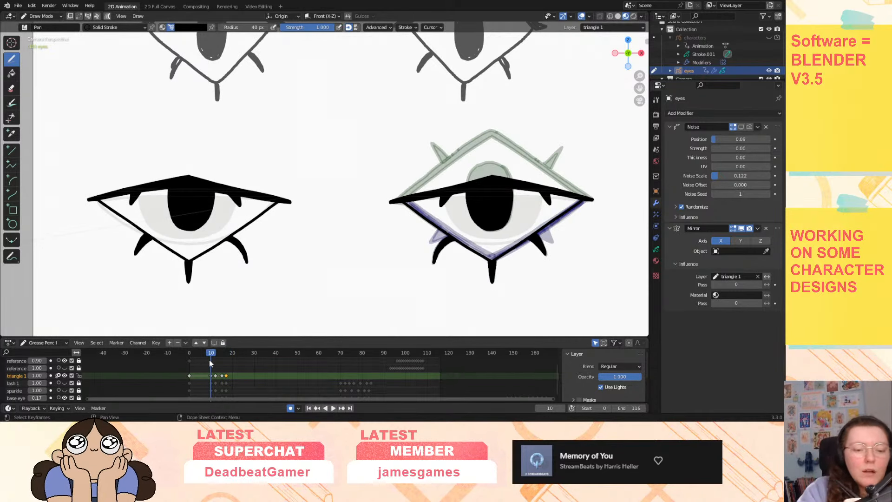
In Sculpt Mode, push the upper lid and pupil top downward on frame 10 to flatten the half-closed eye.
{"action": "left_click", "coordinate": [44, 16]}
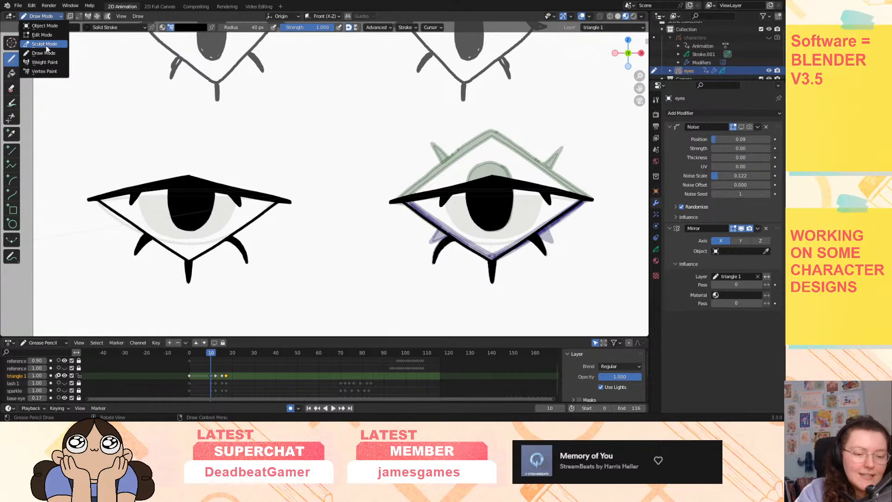
{"action": "left_click", "coordinate": [50, 40]}
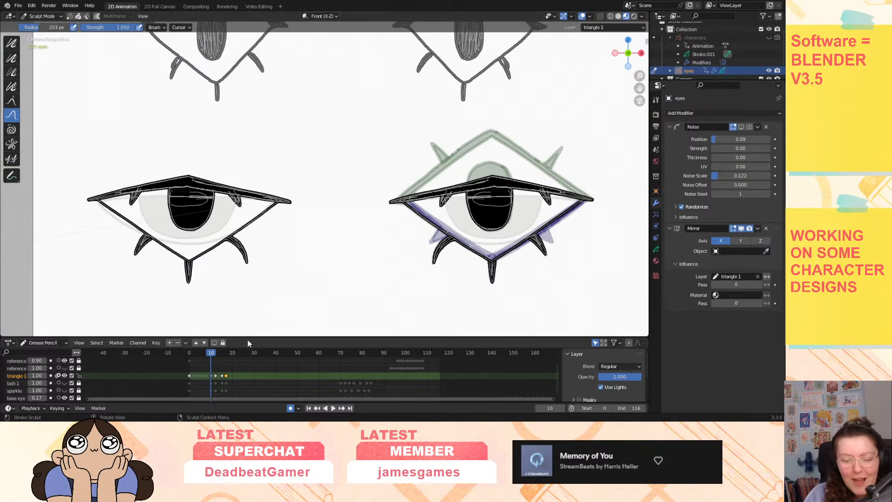
{"action": "key", "text": "space"}
{"action": "left_click_drag", "start_coordinate": [209, 353], "coordinate": [210, 356]}
{"action": "key", "text": "space"}
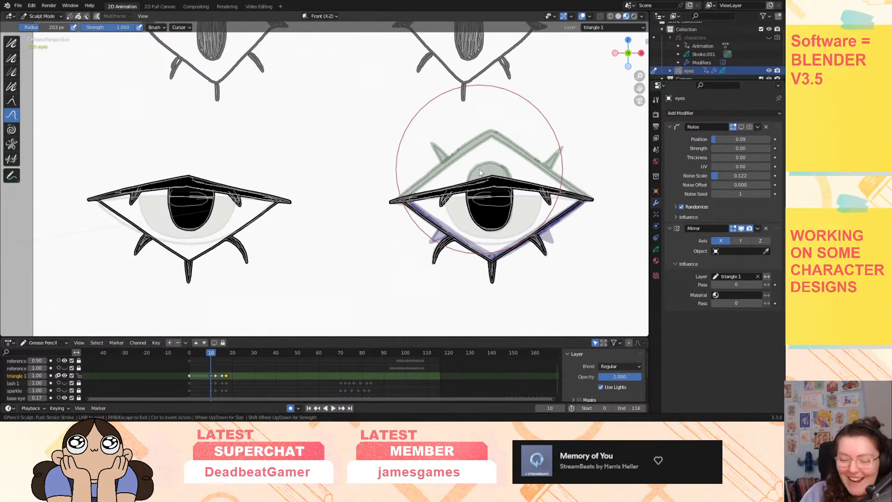
{"action": "mouse_move", "coordinate": [501, 184]}
{"action": "left_mouse_down"}
{"action": "mouse_move", "coordinate": [561, 150]}
{"action": "mouse_move", "coordinate": [552, 144]}
{"action": "mouse_move", "coordinate": [494, 184]}
{"action": "mouse_move", "coordinate": [484, 206]}
{"action": "left_mouse_up"}
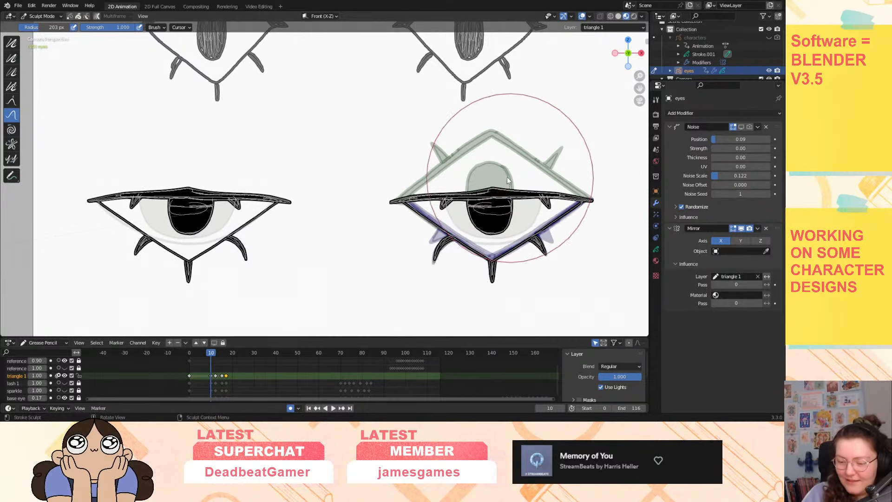
{"action": "left_click_drag", "start_coordinate": [512, 163], "coordinate": [408, 160]}
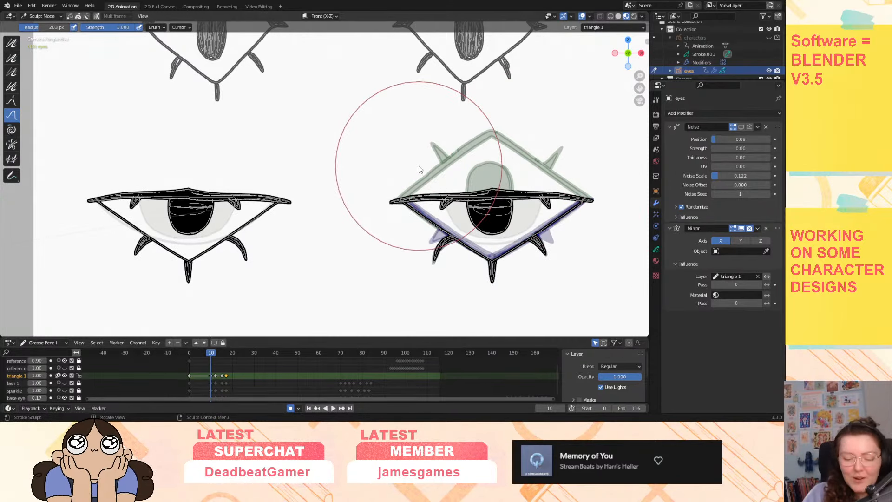
Push the centre of the upper lid slightly upward on frame 15 to open the half-closed eye a little more.
{"action": "left_click_drag", "start_coordinate": [216, 354], "coordinate": [221, 355]}
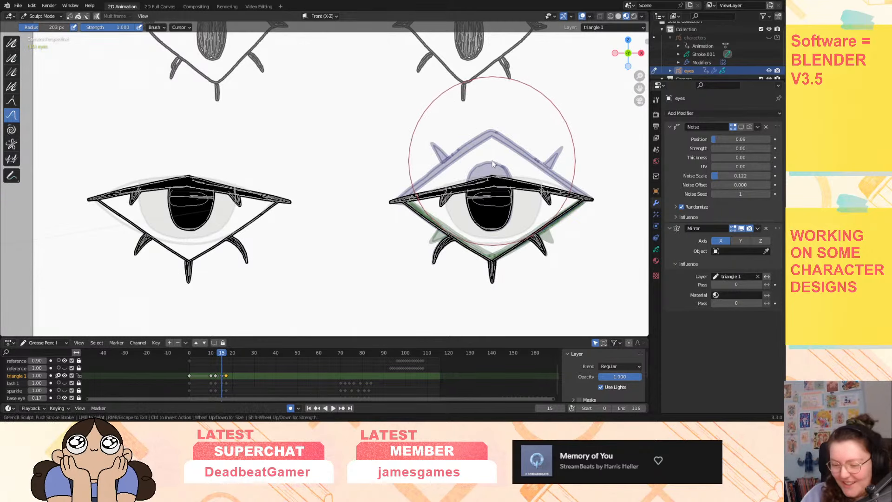
{"action": "mouse_move", "coordinate": [478, 178]}
{"action": "left_mouse_down"}
{"action": "mouse_move", "coordinate": [448, 153]}
{"action": "mouse_move", "coordinate": [415, 154]}
{"action": "mouse_move", "coordinate": [472, 239]}
{"action": "mouse_move", "coordinate": [498, 226]}
{"action": "mouse_move", "coordinate": [498, 244]}
{"action": "left_mouse_up"}
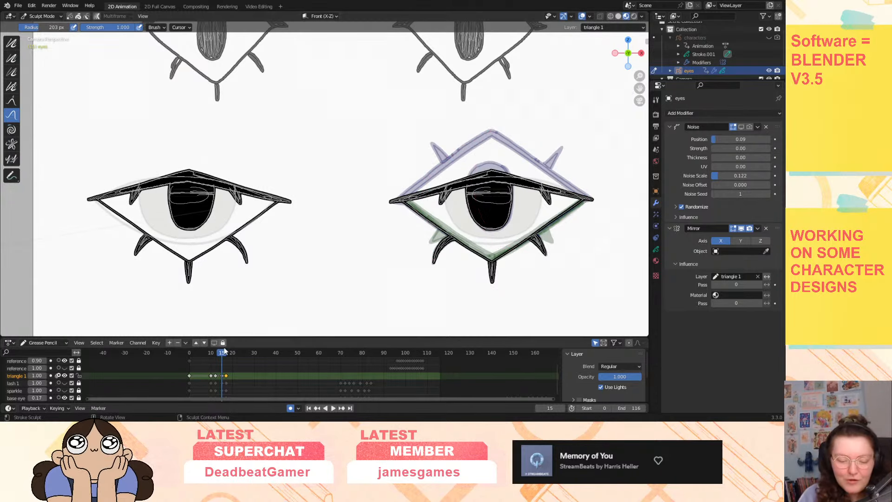
Reduce the sculpt brush radius to 80 px and nudge the lower lashes of the half-closed eye on frame 10.
{"action": "left_click_drag", "start_coordinate": [222, 360], "coordinate": [212, 381]}
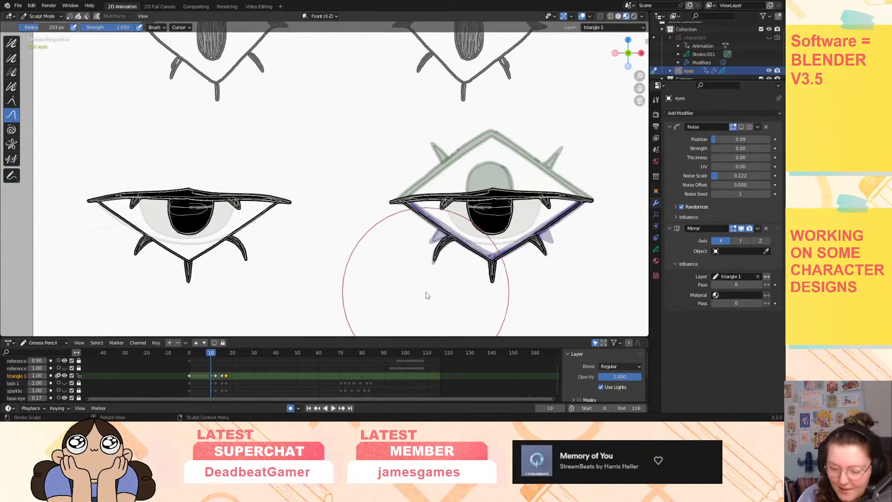
{"action": "left_click_drag", "start_coordinate": [41, 27], "coordinate": [26, 28]}
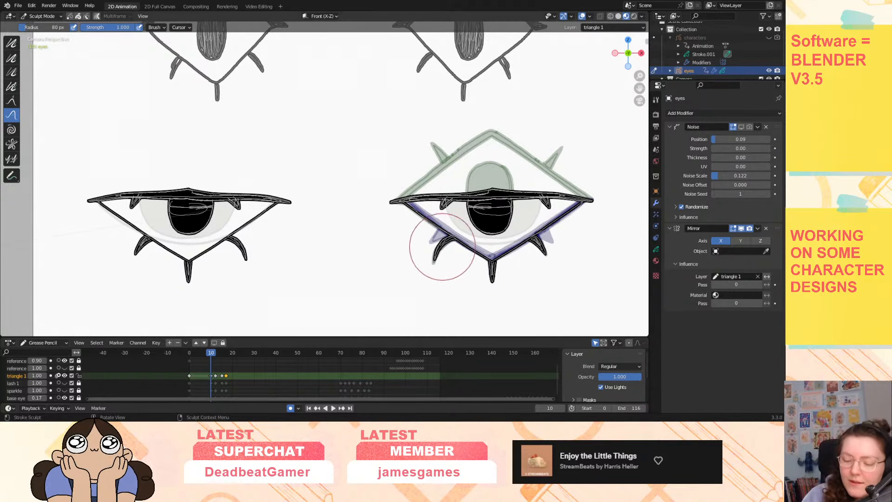
{"action": "mouse_move", "coordinate": [434, 256]}
{"action": "left_mouse_down"}
{"action": "mouse_move", "coordinate": [434, 266]}
{"action": "mouse_move", "coordinate": [438, 249]}
{"action": "left_mouse_up"}
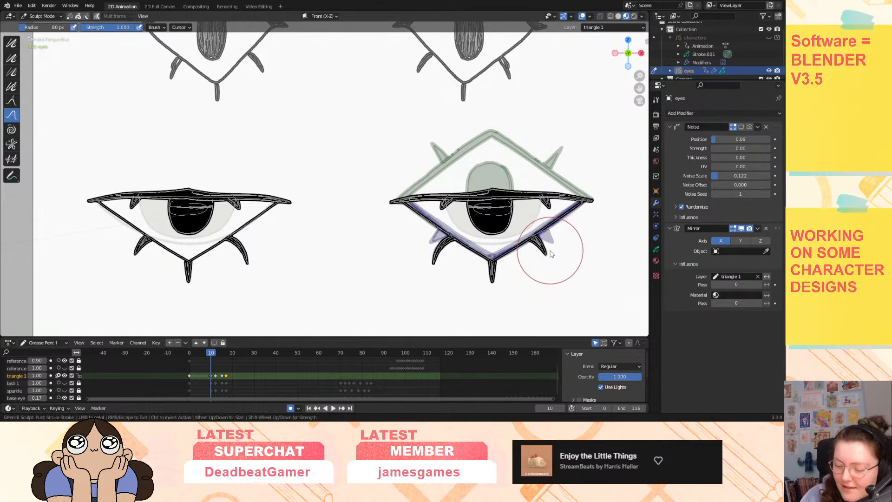
{"action": "mouse_move", "coordinate": [500, 272]}
{"action": "left_mouse_down"}
{"action": "mouse_move", "coordinate": [495, 286]}
{"action": "mouse_move", "coordinate": [497, 272]}
{"action": "left_mouse_up"}
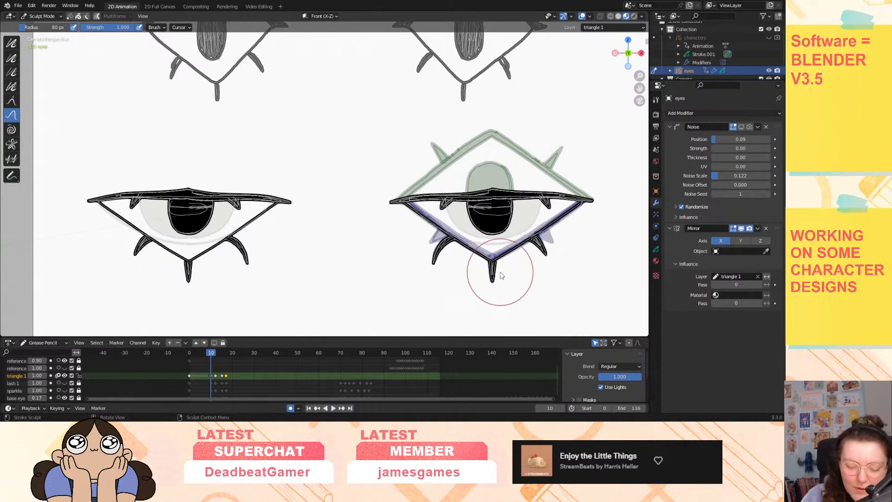
Duplicate the four triangle 1 blink keyframes from frames 10 to 17 so that the copy starts at frame 70.
{"action": "left_click_drag", "start_coordinate": [210, 356], "coordinate": [232, 361]}
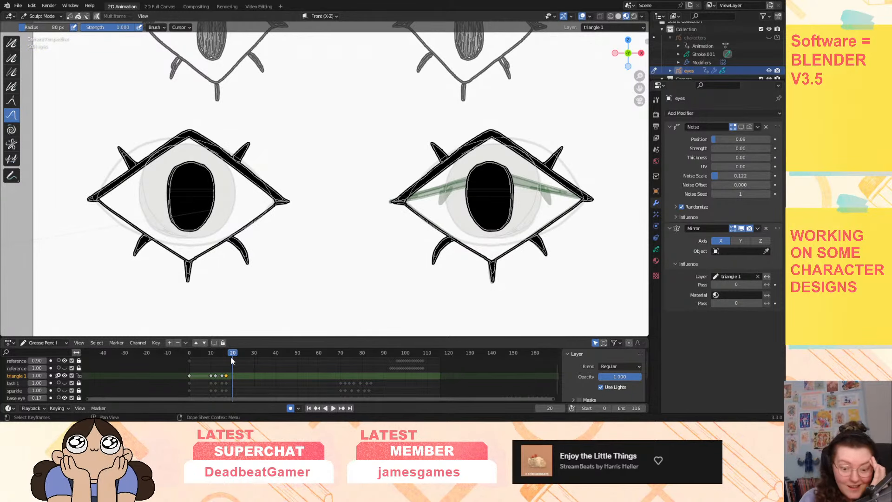
{"action": "left_click_drag", "start_coordinate": [208, 376], "coordinate": [237, 378]}
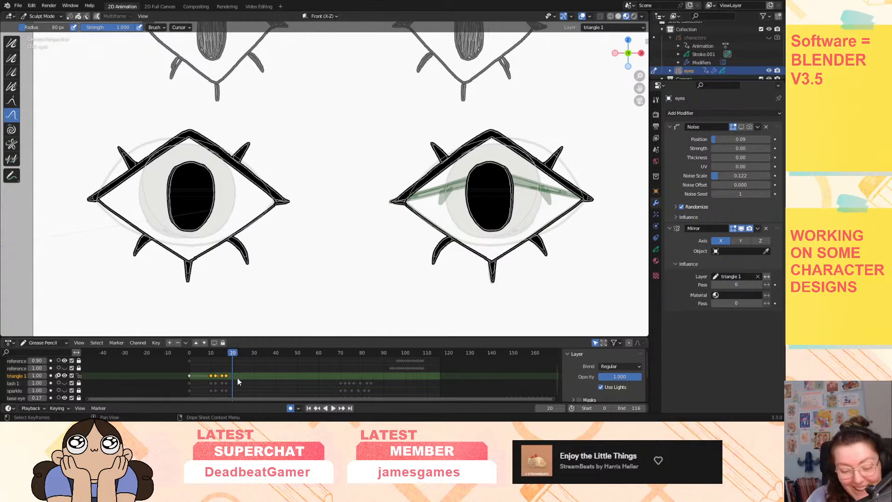
{"action": "key", "text": "g"}
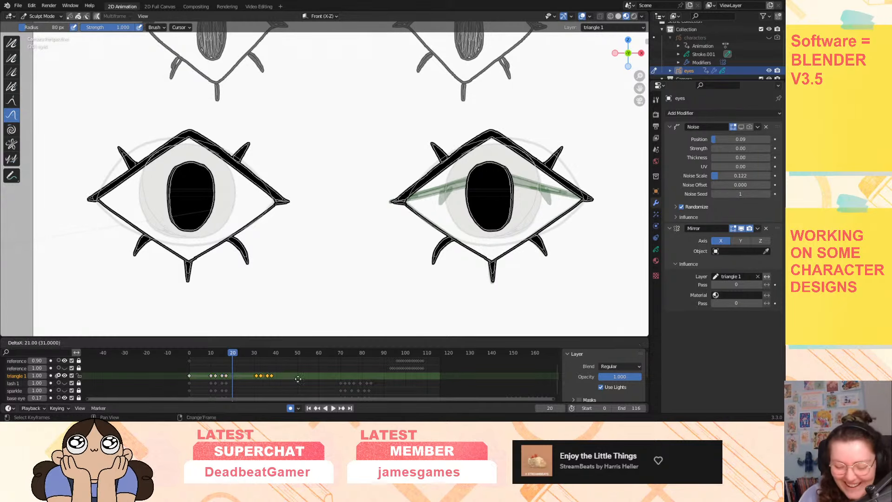
{"action": "left_click", "coordinate": [371, 378]}
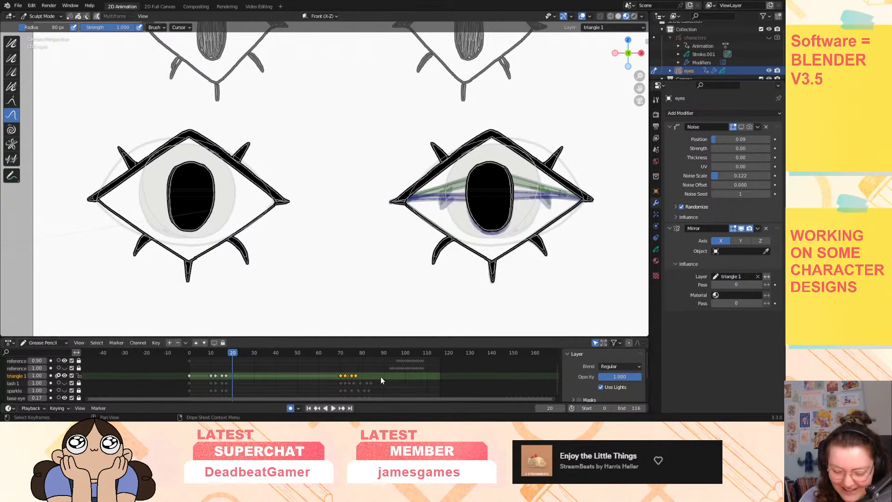
Move the open-eye keyframe of the second blink from frame 77 to frame 89 and play back that section.
{"action": "mouse_move", "coordinate": [346, 352]}
{"action": "left_mouse_down"}
{"action": "mouse_move", "coordinate": [352, 356]}
{"action": "mouse_move", "coordinate": [341, 360]}
{"action": "mouse_move", "coordinate": [352, 360]}
{"action": "left_mouse_up"}
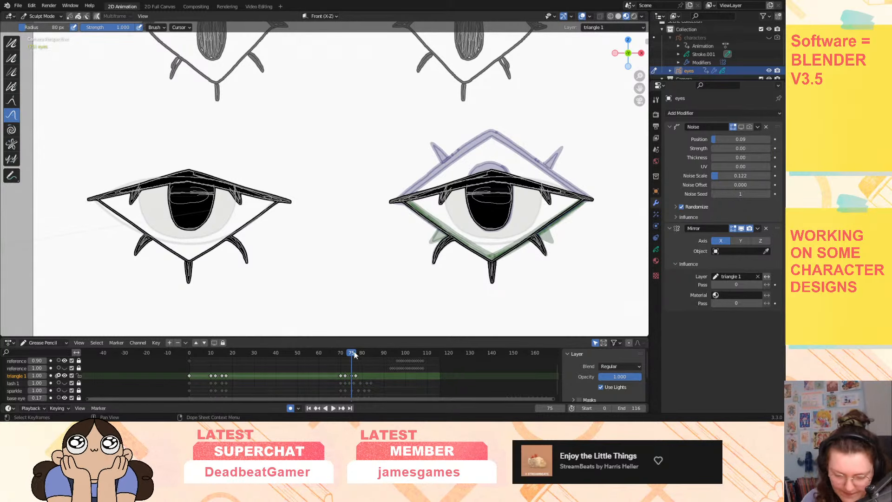
{"action": "left_click_drag", "start_coordinate": [356, 375], "coordinate": [382, 376]}
{"action": "key", "text": "space"}
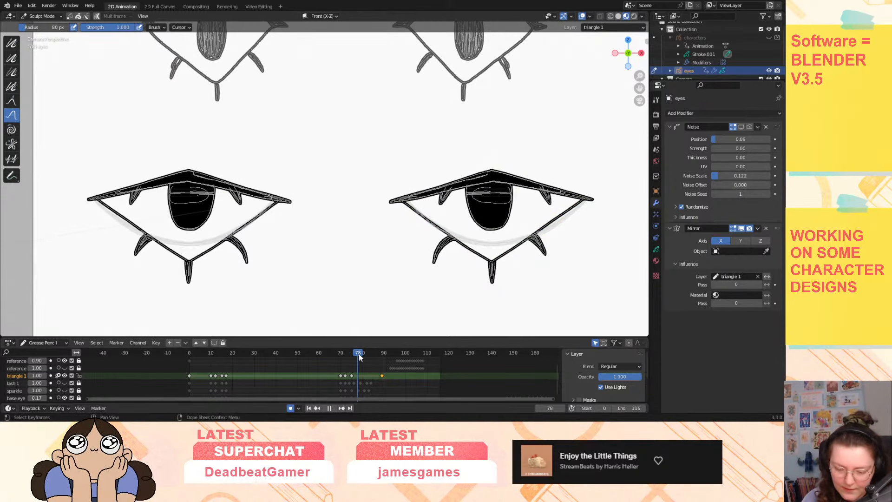
{"action": "key", "text": "space"}
{"action": "key", "text": "space"}
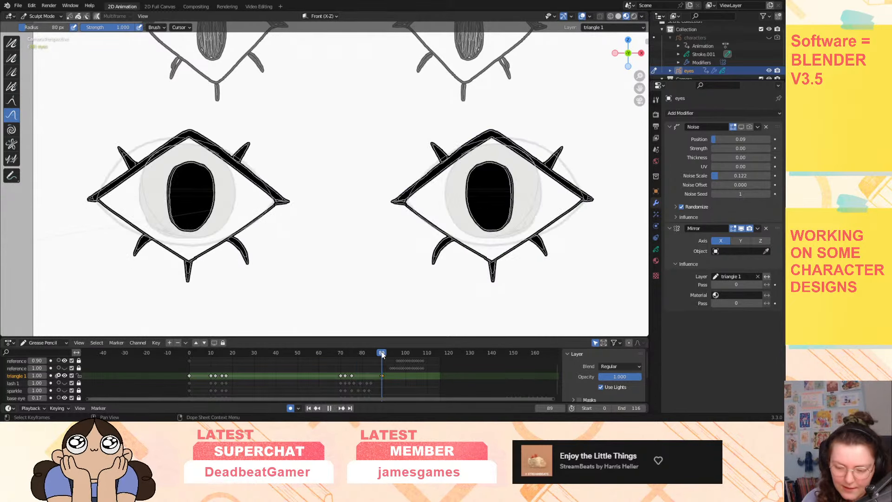
{"action": "key", "text": "space"}
Duplicate the closed-eye keyframe from frame 72 onto frame 78 and the half-closed keyframe from frame 70 onto frame 81.
{"action": "left_click_drag", "start_coordinate": [345, 355], "coordinate": [346, 353]}
{"action": "left_click", "coordinate": [344, 376]}
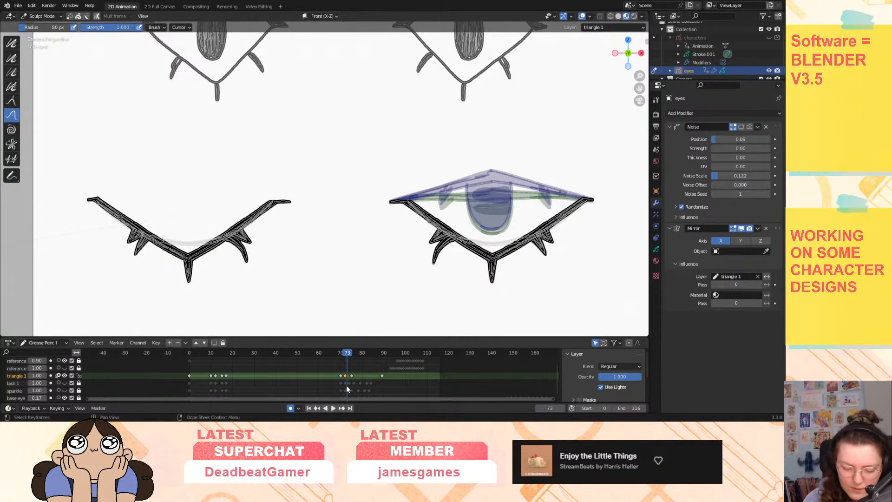
{"action": "left_click", "coordinate": [211, 355]}
{"action": "key", "text": "space"}
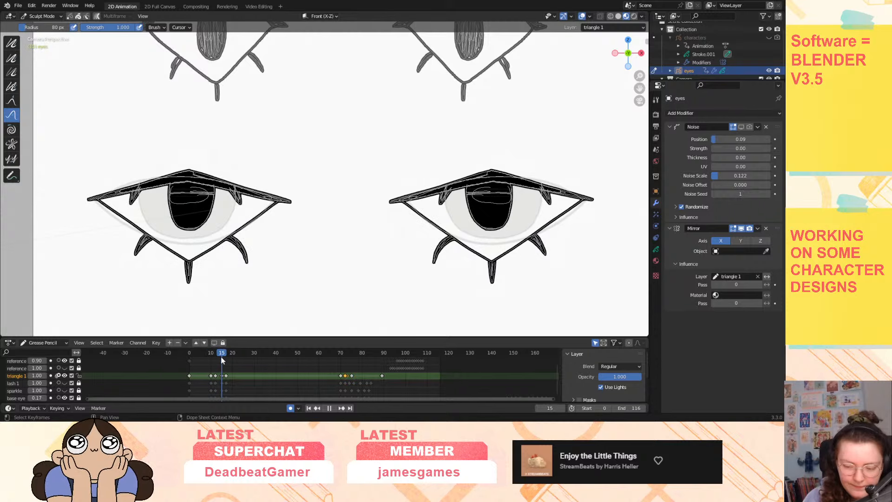
{"action": "key", "text": "space"}
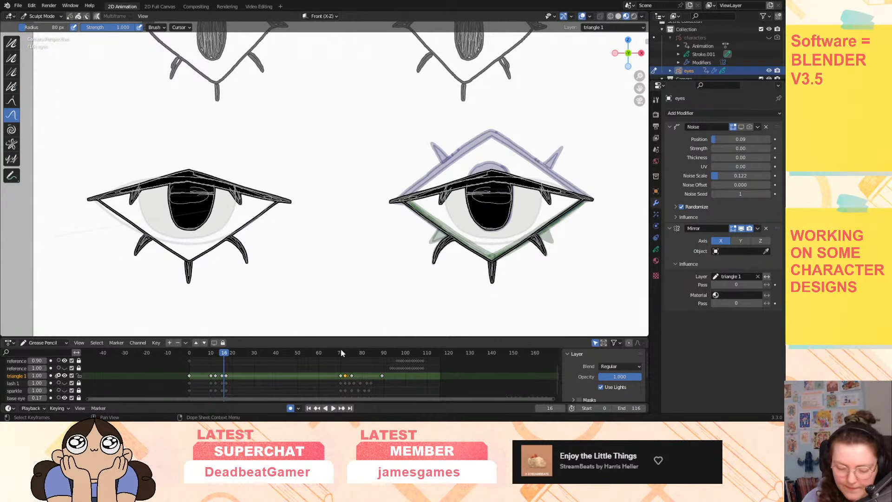
{"action": "left_click", "coordinate": [342, 353]}
{"action": "key", "text": "Right"}
{"action": "key", "text": "Right"}
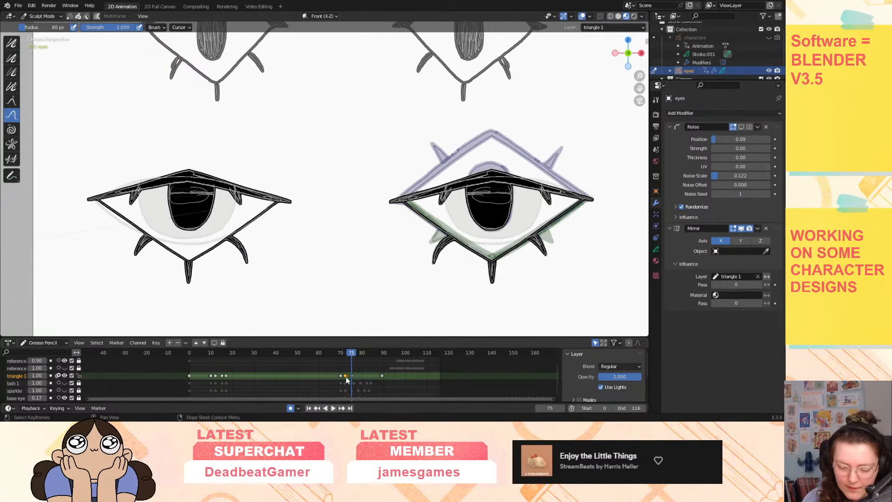
{"action": "left_click_drag", "start_coordinate": [346, 377], "coordinate": [364, 357]}
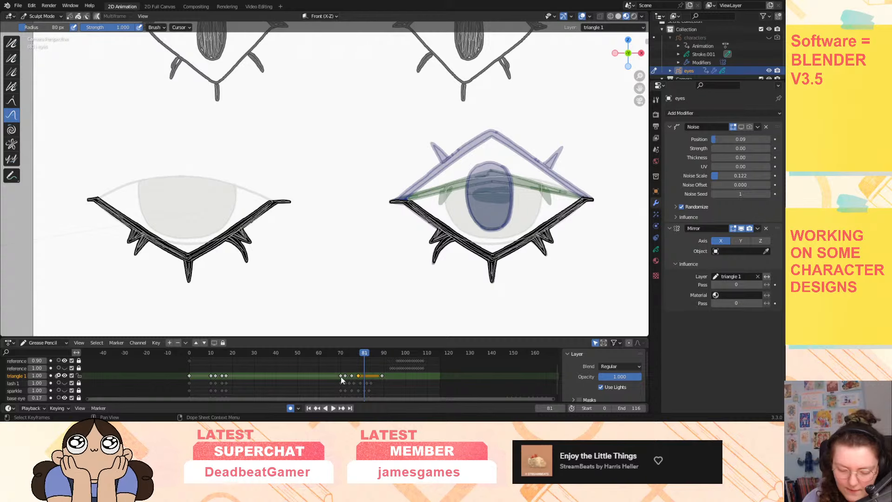
{"action": "key", "text": "g"}
{"action": "left_click", "coordinate": [365, 383]}
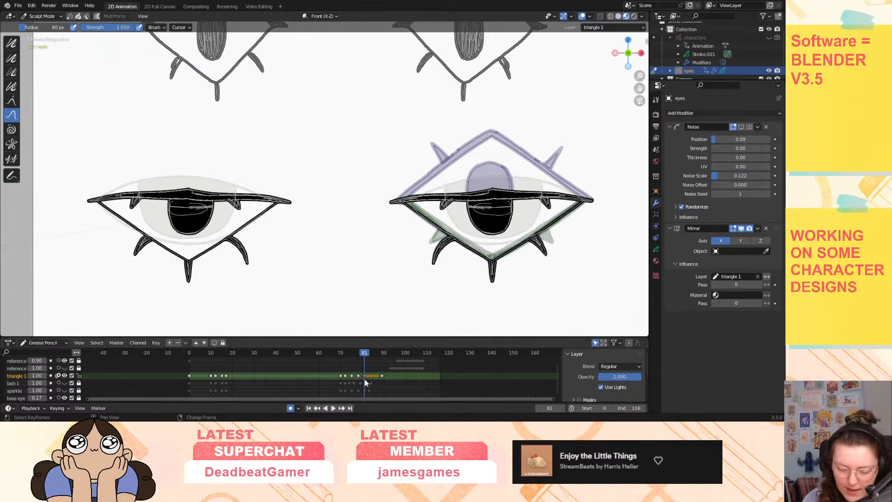
Move the final open-eye keyframe to frame 83 and preview the double blink with the base eye layer hidden.
{"action": "left_click_drag", "start_coordinate": [369, 356], "coordinate": [370, 353]}
{"action": "left_click", "coordinate": [382, 375]}
{"action": "key", "text": "g"}
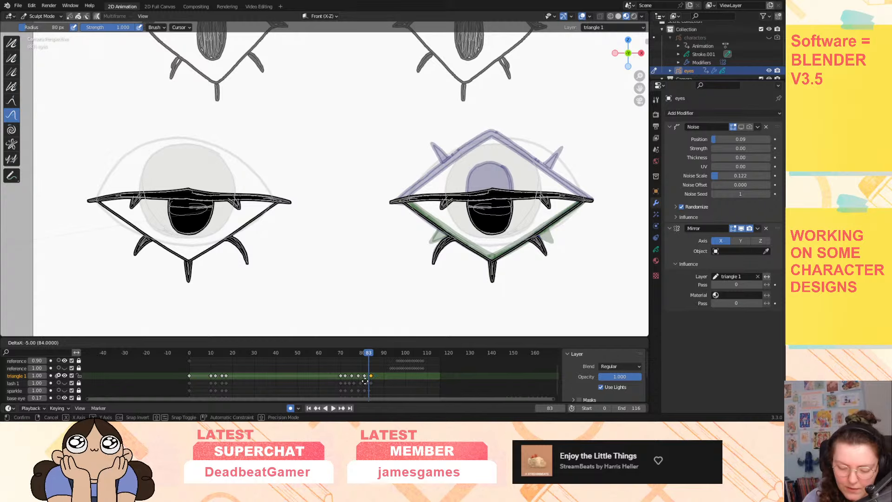
{"action": "left_click", "coordinate": [365, 381]}
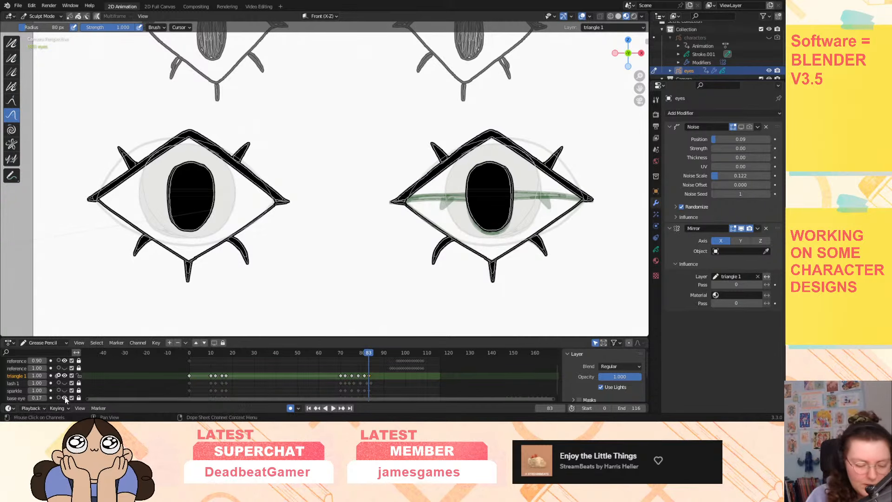
{"action": "key", "text": "shift+ctrl+space"}
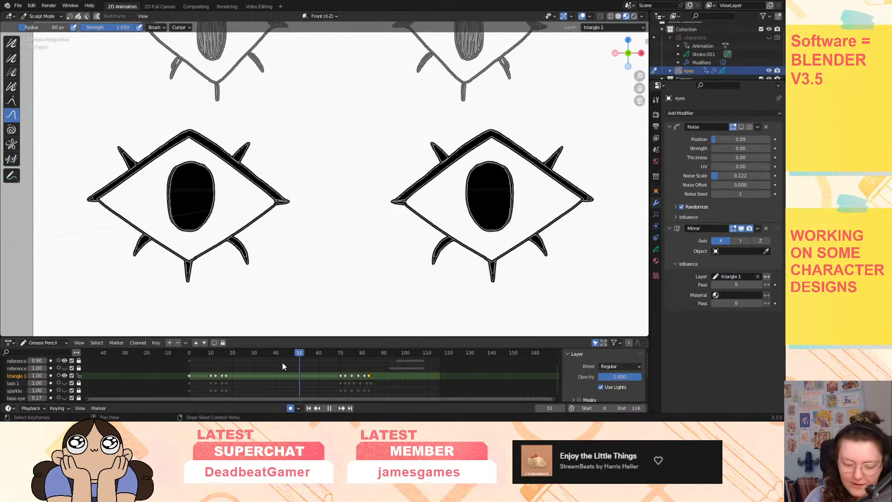
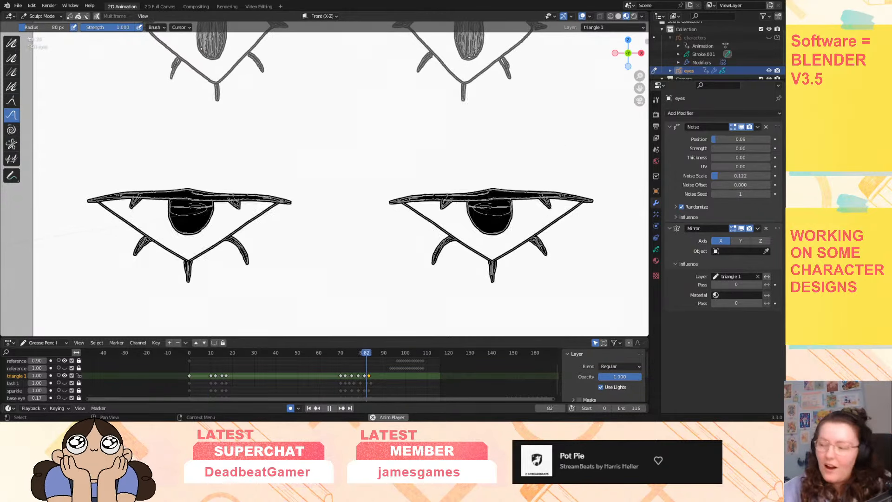
{"action": "key", "text": "space"}
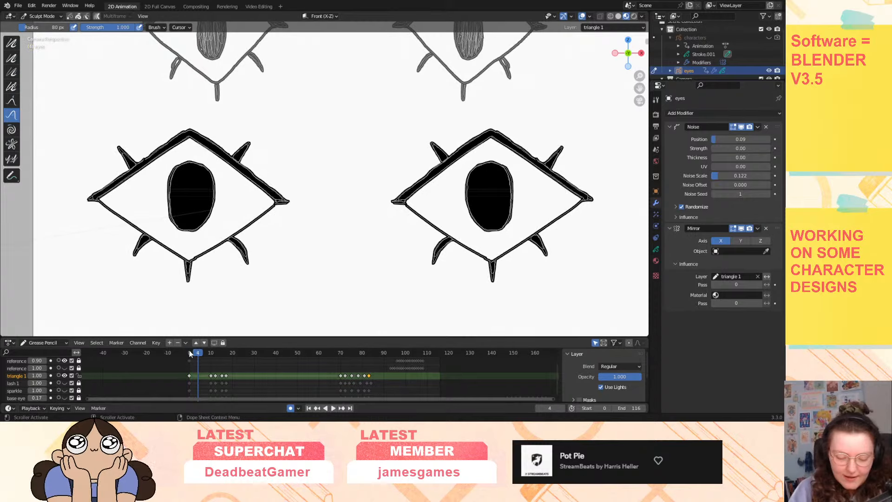
{"action": "left_click_drag", "start_coordinate": [342, 376], "coordinate": [379, 385]}
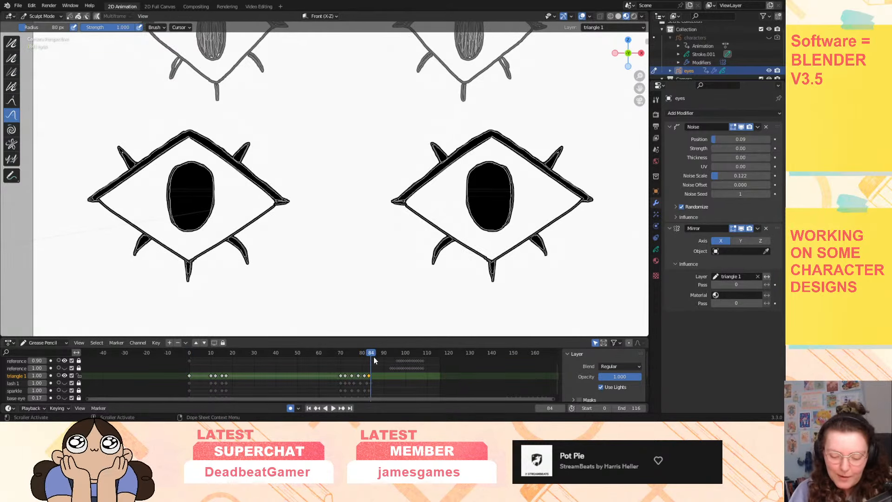
{"action": "left_click", "coordinate": [383, 384]}
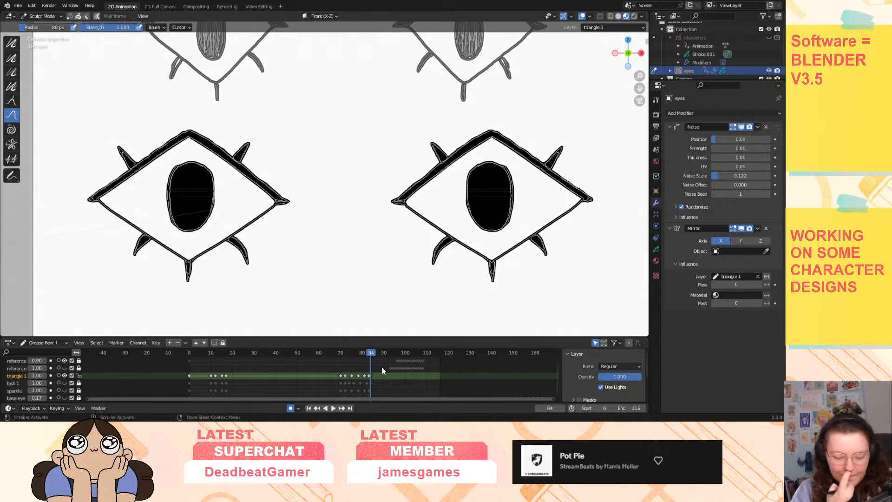
Show the base eye layer instead of triangle 1, set its opacity to 1.00, and play its blink from frame 0.
{"action": "left_click", "coordinate": [65, 376]}
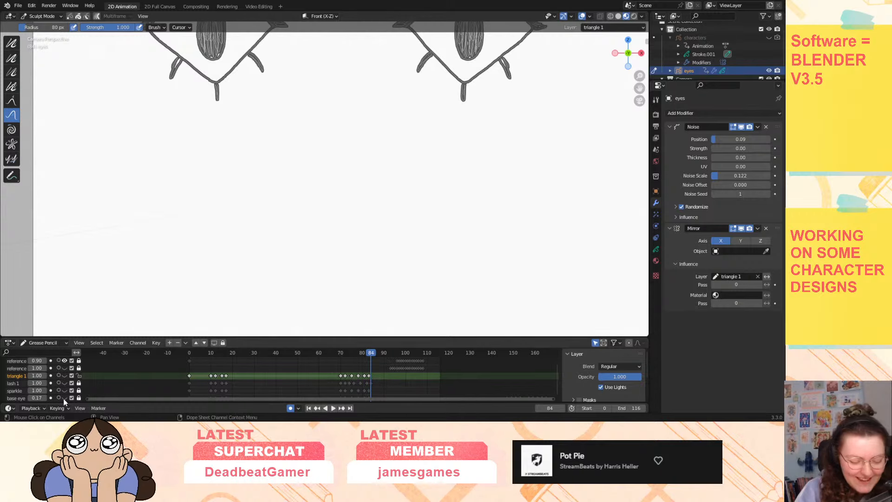
{"action": "left_click", "coordinate": [64, 398]}
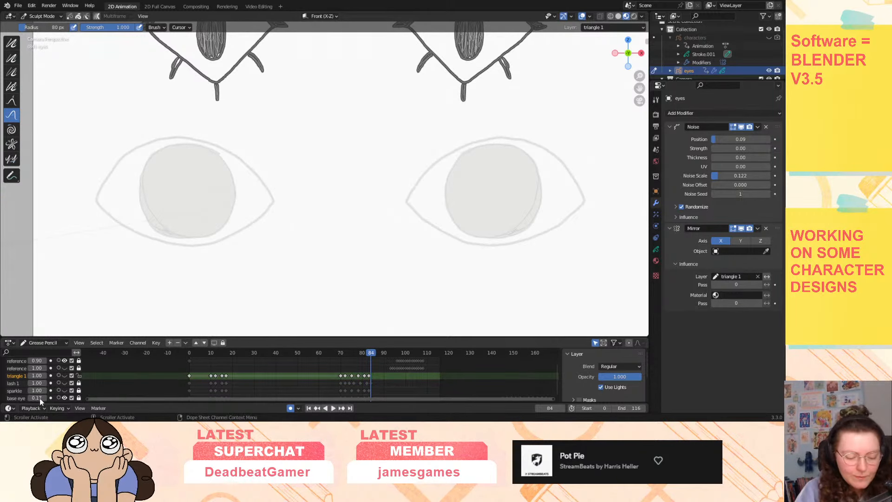
{"action": "left_click_drag", "start_coordinate": [37, 397], "coordinate": [88, 398]}
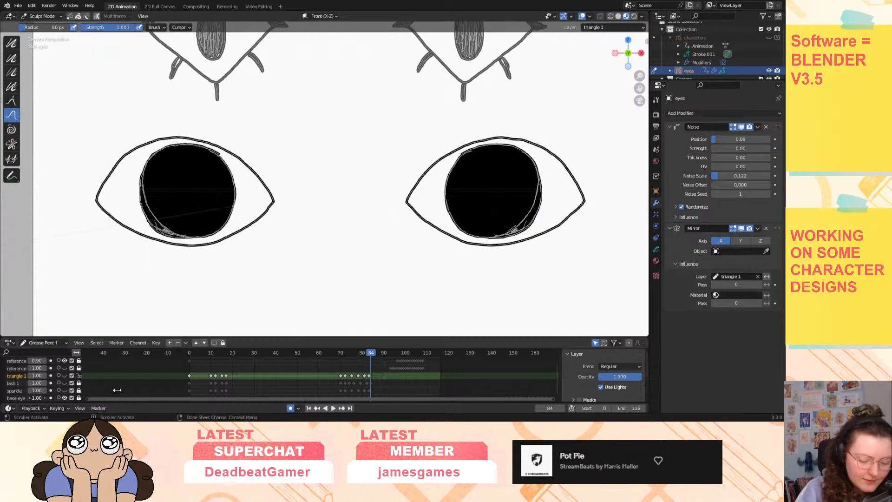
{"action": "left_click", "coordinate": [192, 352]}
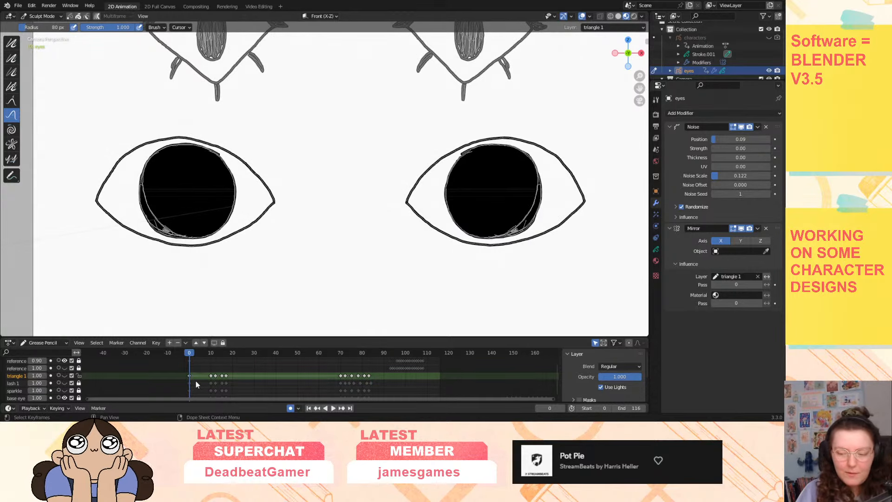
{"action": "left_click", "coordinate": [331, 408]}
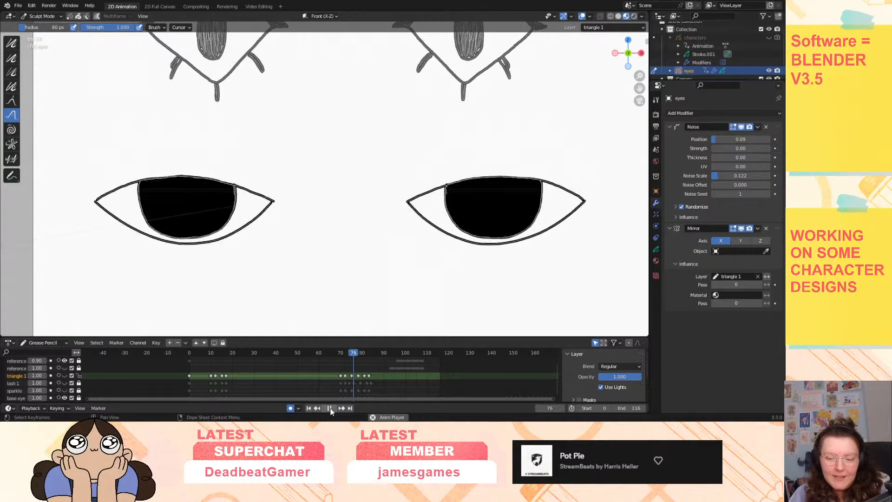
Preview the blink animations of the sparkle and lash 1 layers one at a time.
{"action": "left_click", "coordinate": [64, 398]}
{"action": "left_click", "coordinate": [65, 391]}
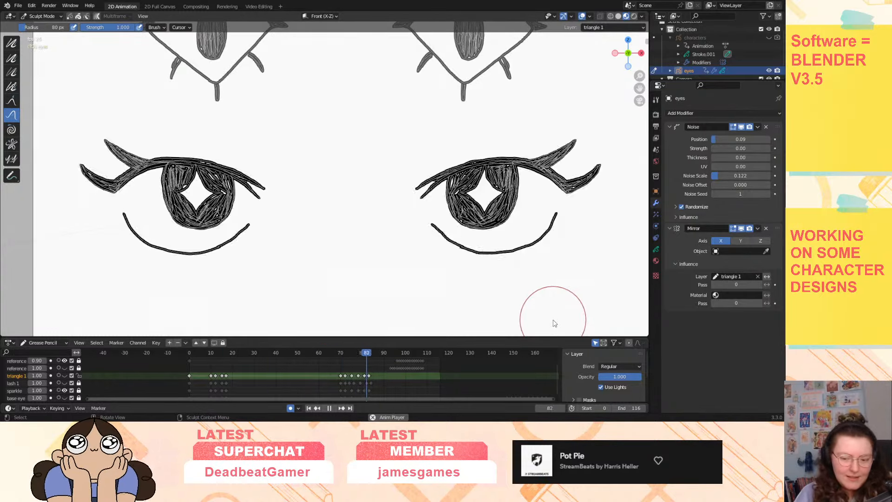
{"action": "left_click", "coordinate": [65, 383]}
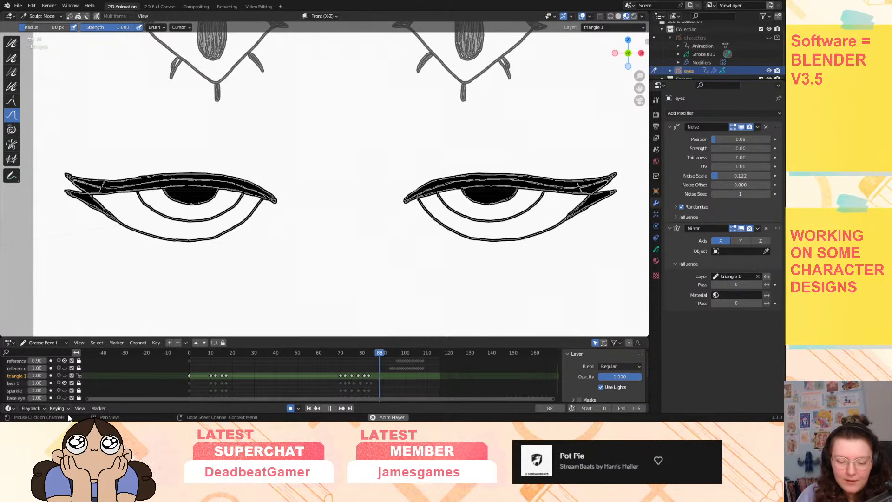
{"action": "left_click", "coordinate": [348, 353]}
{"action": "left_click_drag", "start_coordinate": [347, 352], "coordinate": [348, 354]}
Show the triangle 1 layer in place of lash 1 and replay its animation from the first frame.
{"action": "left_click", "coordinate": [64, 382]}
{"action": "left_click", "coordinate": [64, 376]}
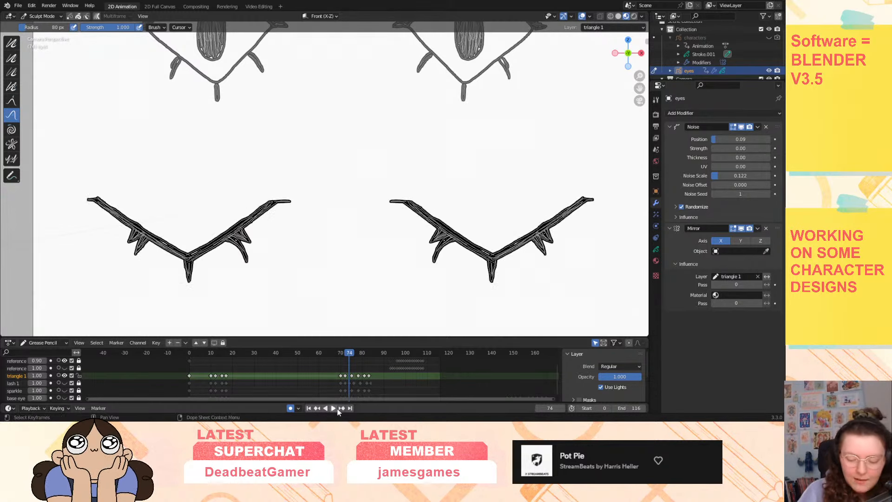
{"action": "left_click", "coordinate": [309, 408]}
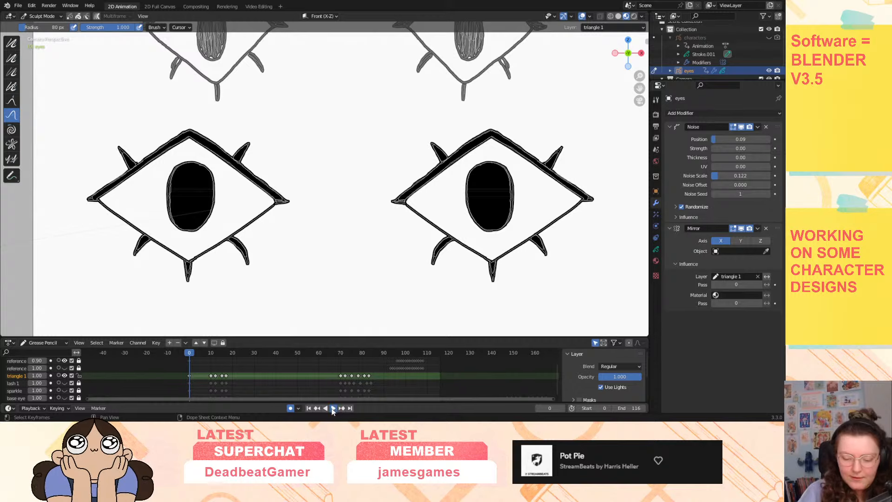
{"action": "left_click", "coordinate": [332, 408]}
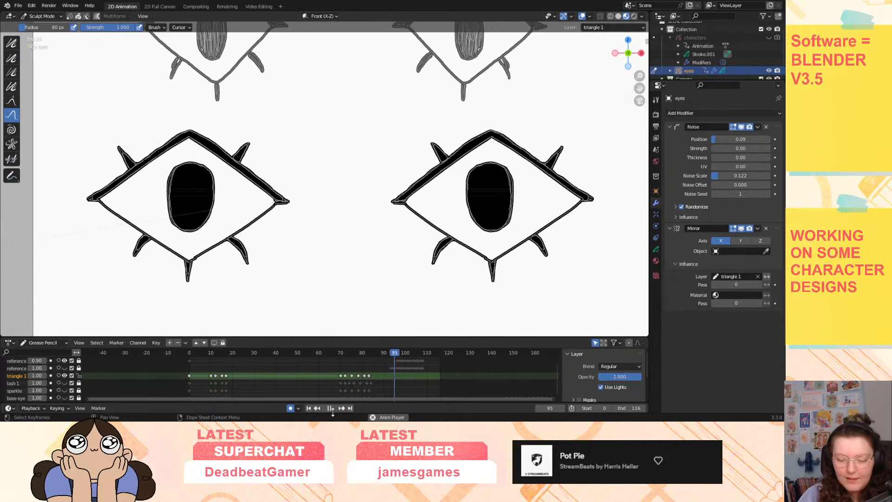
{"action": "left_click", "coordinate": [331, 408]}
{"action": "left_click_drag", "start_coordinate": [637, 75], "coordinate": [636, 121]}
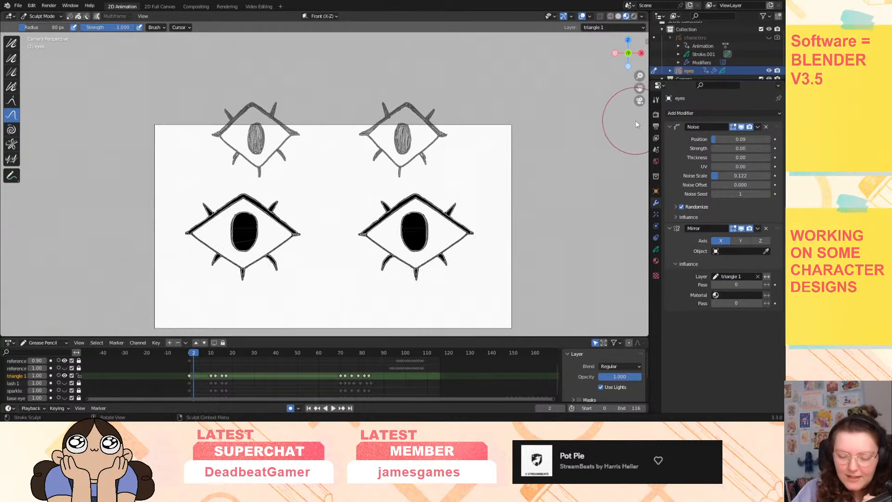
Hide the triangle 1 layer and play the timeline from frame 0 with only the reference eyes visible.
{"action": "left_click", "coordinate": [64, 375]}
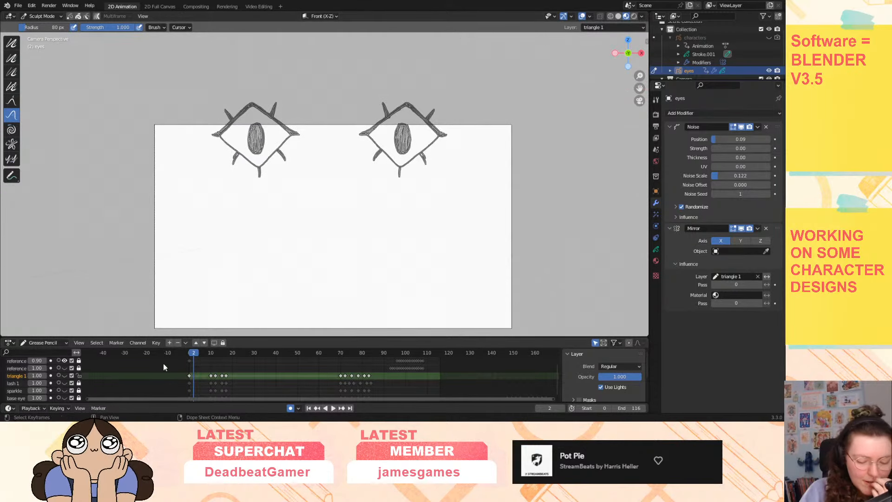
{"action": "left_click", "coordinate": [187, 353]}
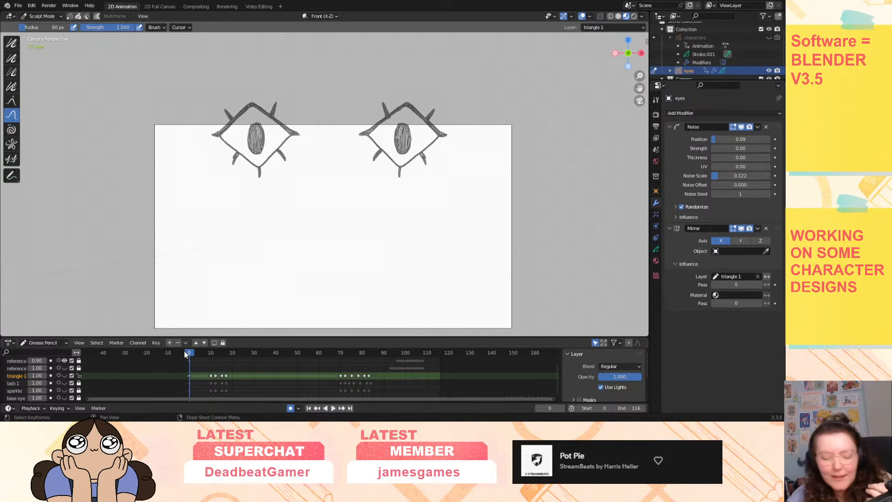
{"action": "key", "text": "space"}
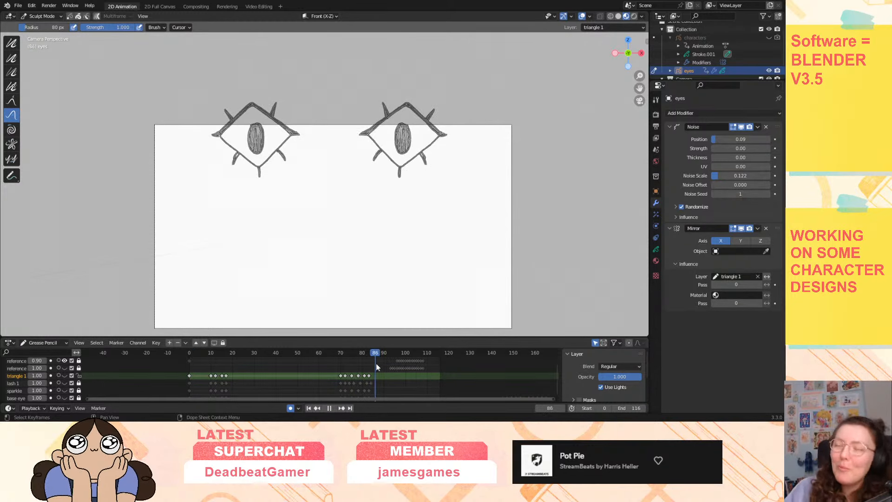
{"action": "key", "text": "space"}
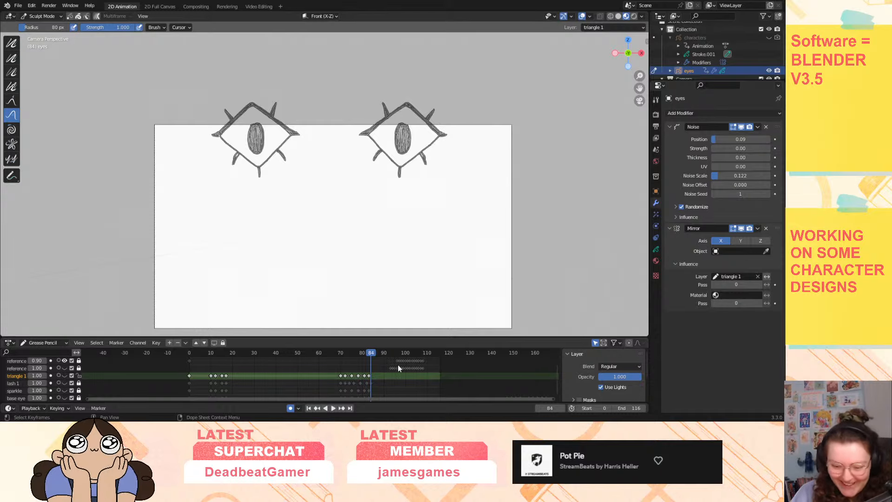
Move the next reference eye.001 drawing's keyframe to frame 0 and disable the Noise modifier in the viewport and render.
{"action": "left_click_drag", "start_coordinate": [396, 360], "coordinate": [188, 364]}
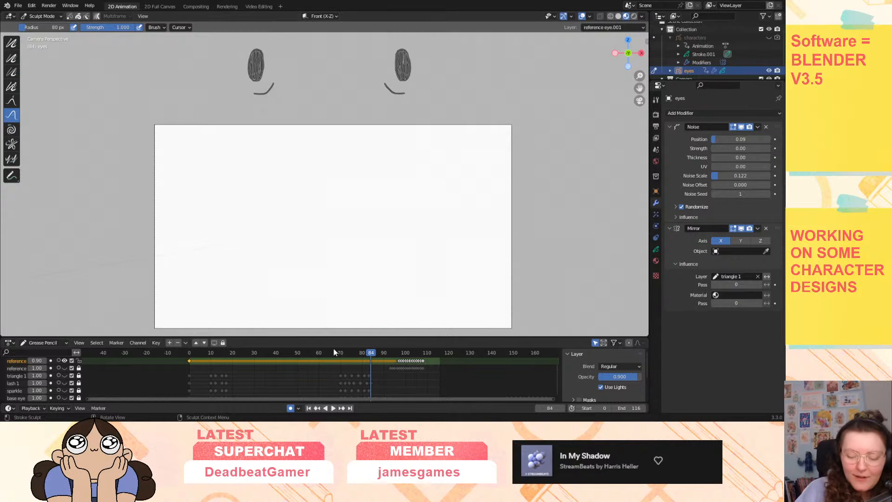
{"action": "left_click", "coordinate": [189, 353]}
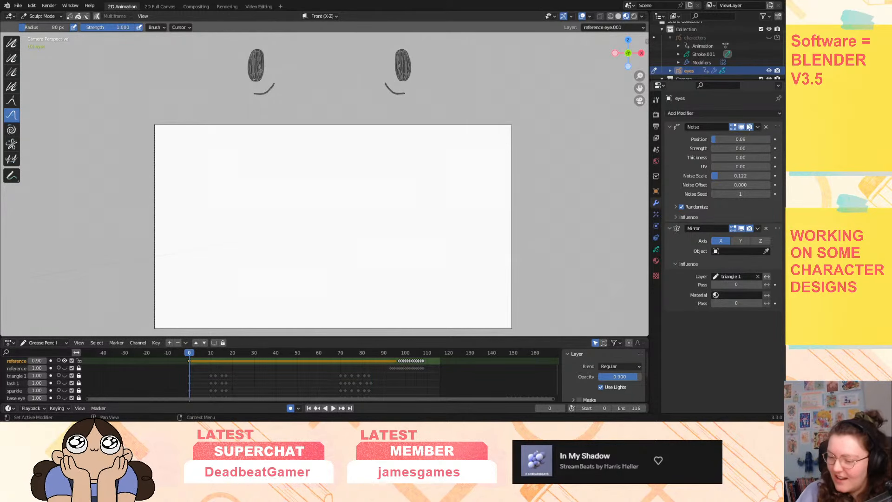
{"action": "left_click", "coordinate": [749, 127]}
{"action": "left_click", "coordinate": [743, 126]}
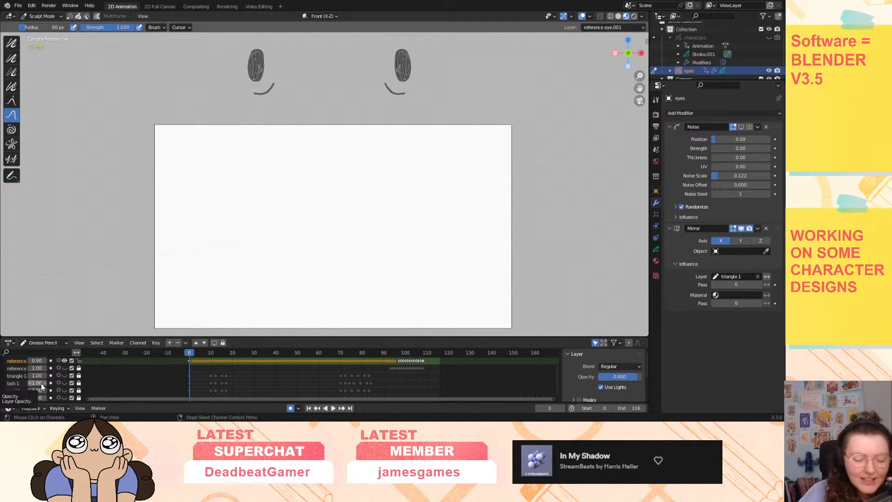
Show the base eye layer and lower its opacity to 0.30 as a faint drawing guide.
{"action": "scroll", "coordinate": [17, 391], "scroll_direction": "down", "scroll_amount": 1}
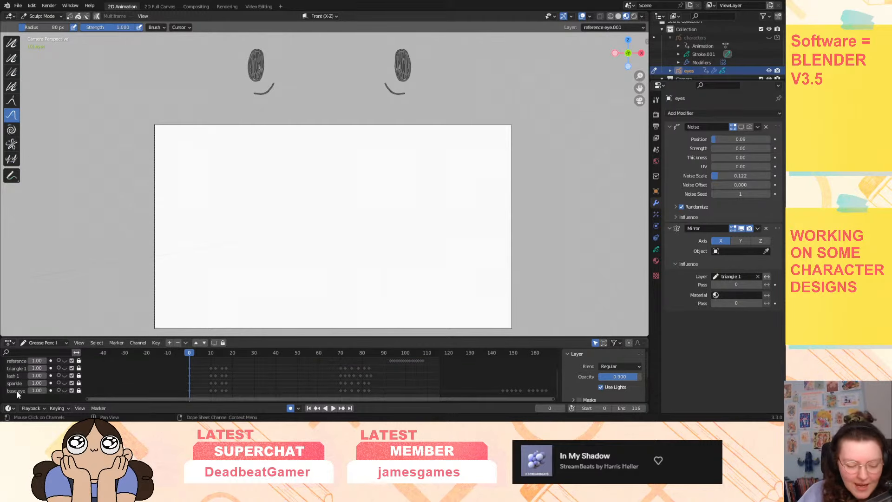
{"action": "left_click", "coordinate": [63, 390]}
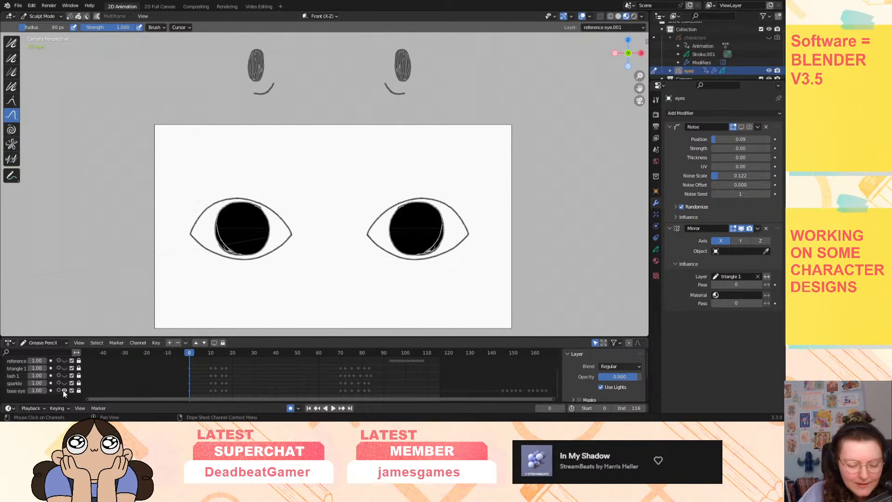
{"action": "double_click", "coordinate": [30, 390]}
{"action": "key", "text": "Return"}
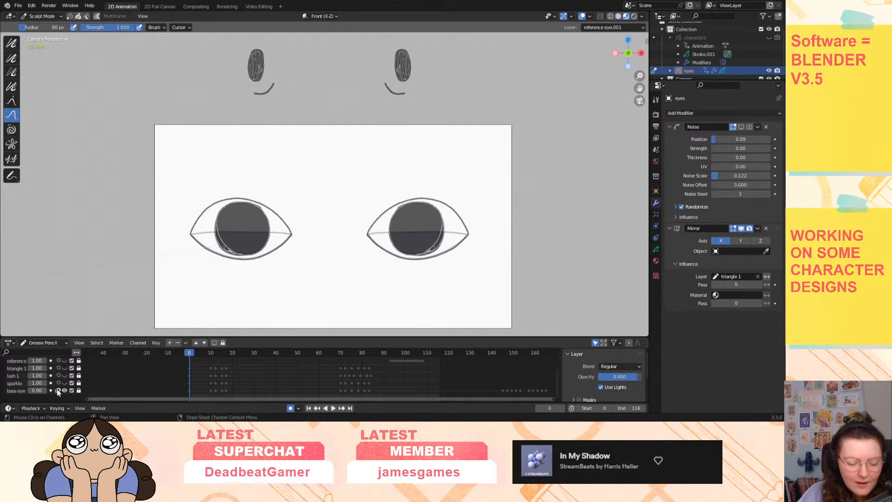
{"action": "left_click", "coordinate": [58, 389]}
{"action": "double_click", "coordinate": [29, 390]}
{"action": "key", "text": "Escape"}
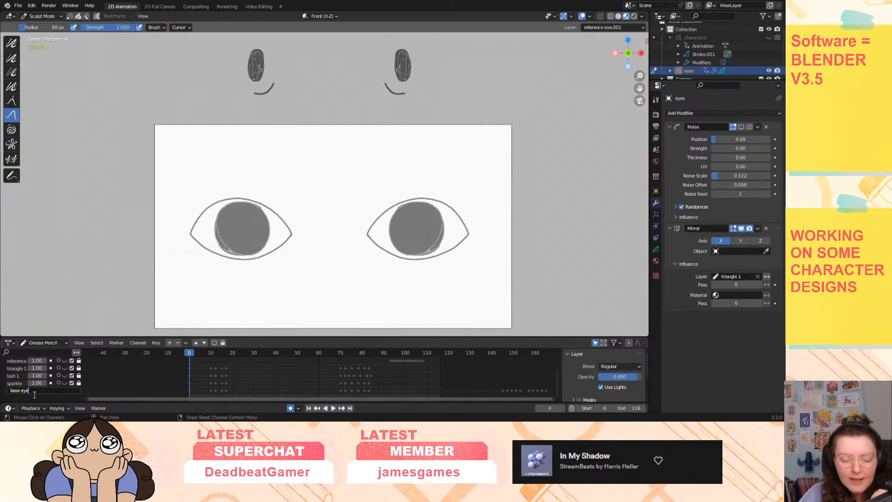
{"action": "left_click", "coordinate": [30, 391]}
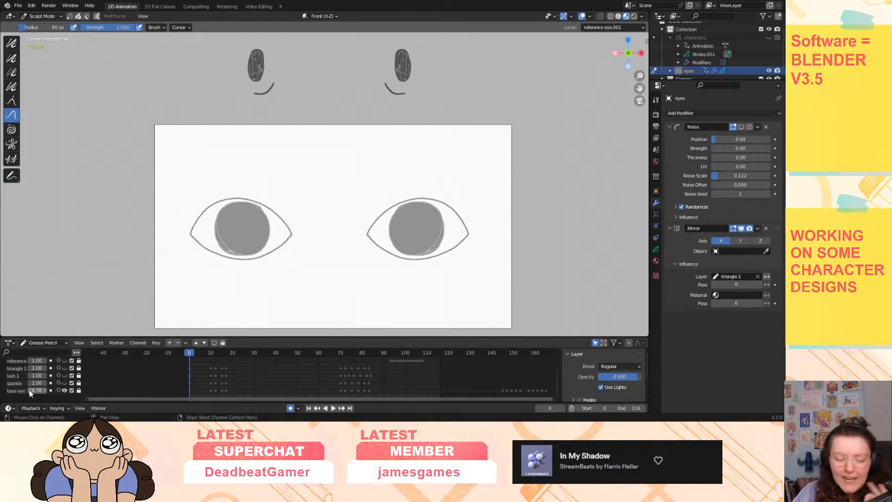
{"action": "left_click", "coordinate": [29, 391]}
{"action": "left_click", "coordinate": [30, 391]}
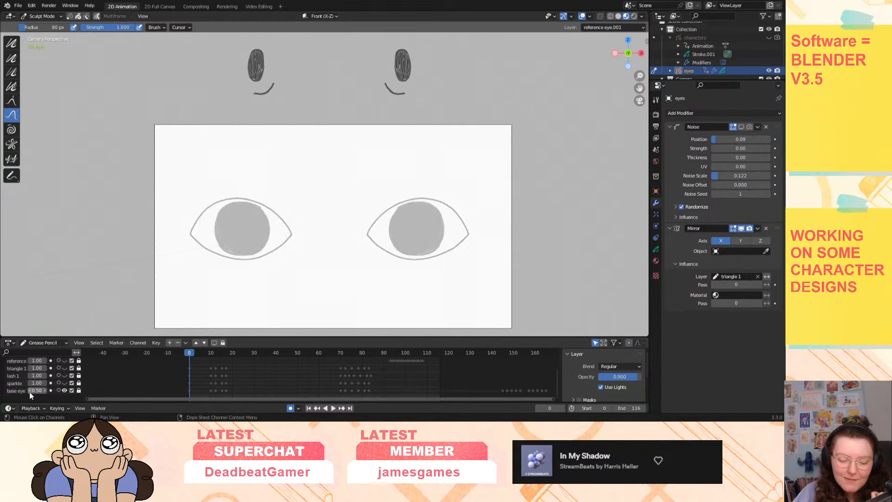
{"action": "left_click", "coordinate": [30, 391]}
{"action": "left_click", "coordinate": [30, 391]}
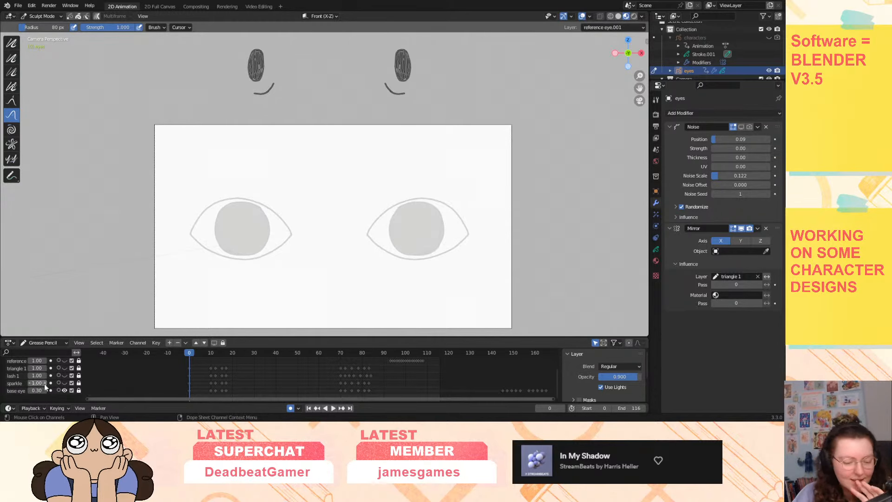
Switch the eyes object from Sculpt Mode to Draw Mode.
{"action": "scroll", "coordinate": [157, 379], "scroll_direction": "up", "scroll_amount": 1}
{"action": "scroll", "coordinate": [158, 379], "scroll_direction": "up", "scroll_amount": 1}
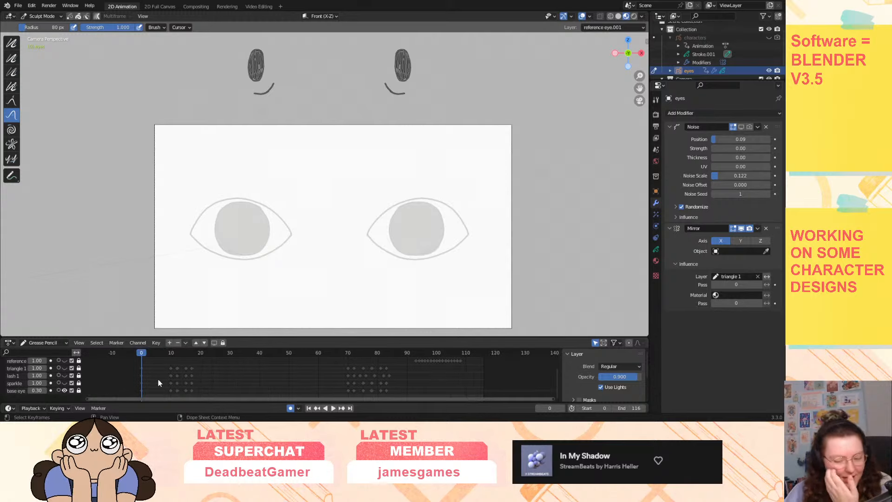
{"action": "scroll", "coordinate": [23, 377], "scroll_direction": "up", "scroll_amount": 2}
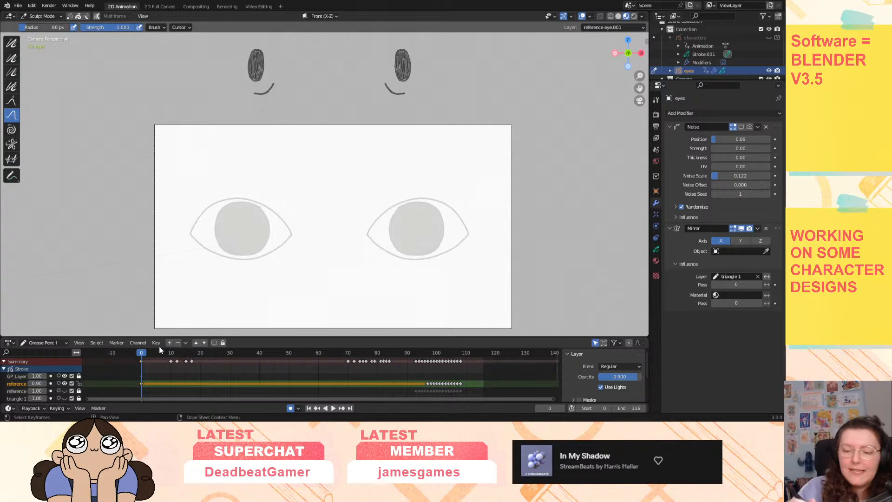
{"action": "left_click", "coordinate": [48, 17]}
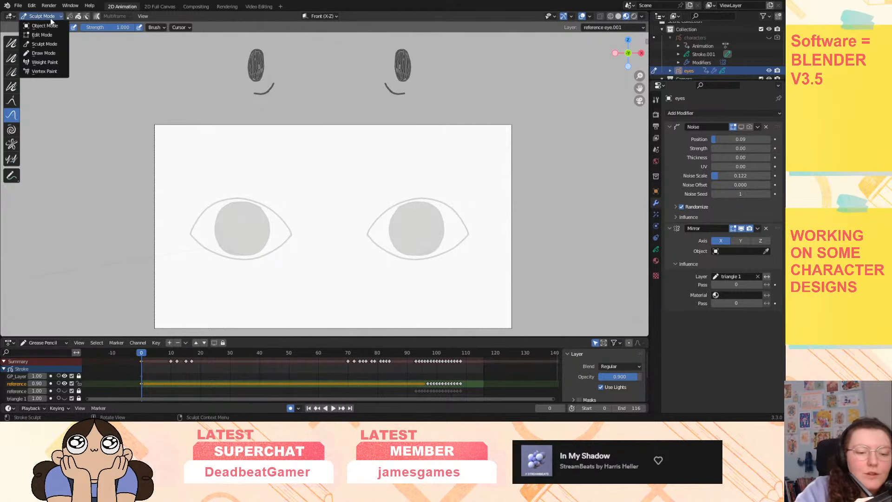
{"action": "left_click", "coordinate": [43, 53]}
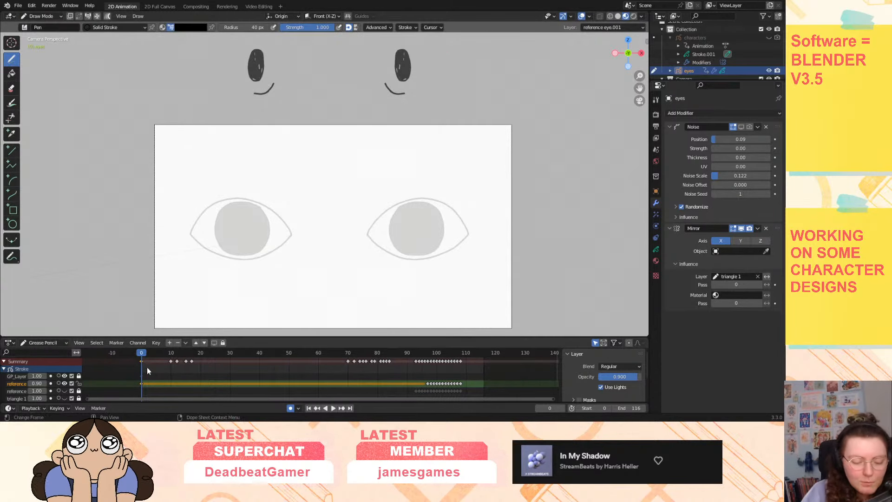
Move the reference eye.001 layer below the reference eye layer in the object's layer list.
{"action": "left_click", "coordinate": [656, 249]}
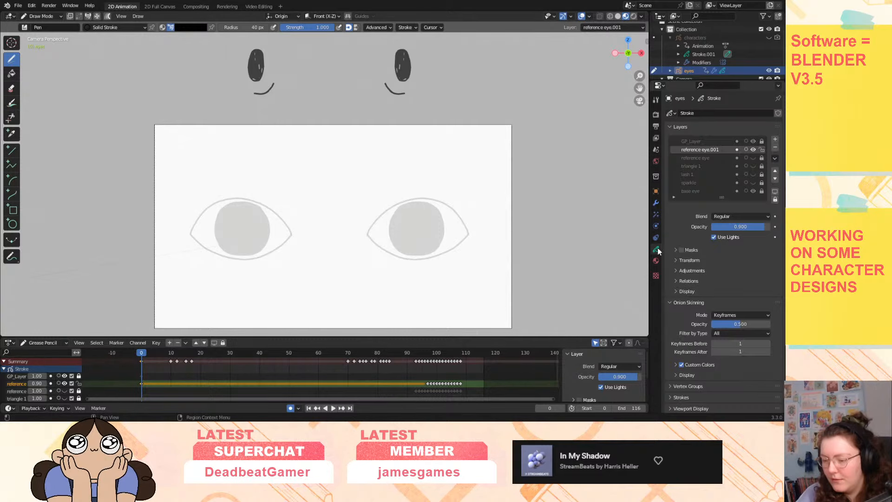
{"action": "left_click", "coordinate": [754, 149]}
{"action": "left_click", "coordinate": [754, 149]}
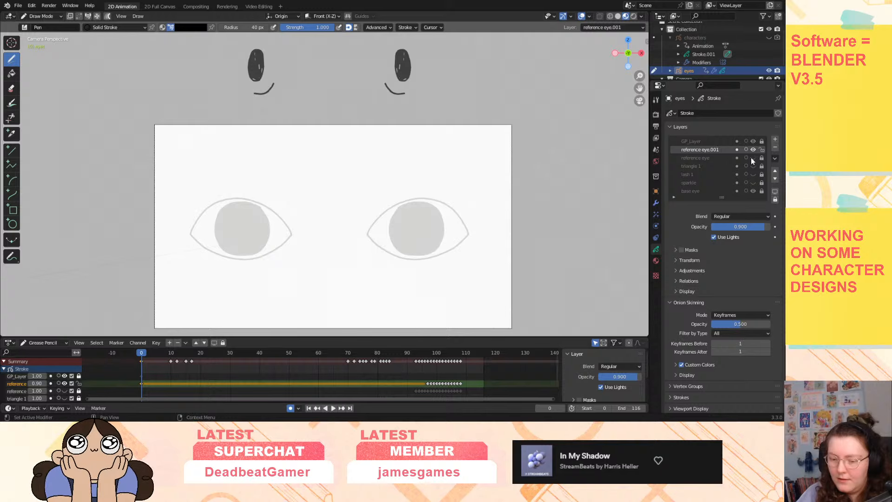
{"action": "left_click", "coordinate": [775, 179]}
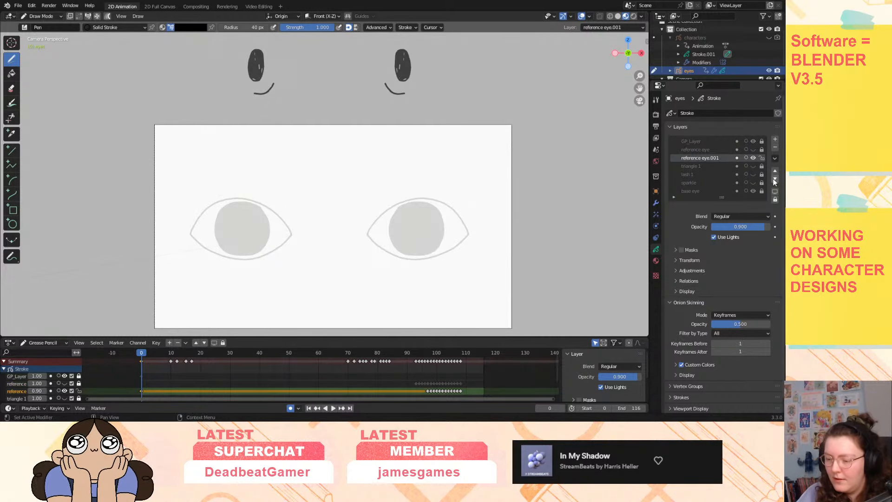
Move GP_Layer below reference eye.001 and rename it dot.
{"action": "left_click", "coordinate": [749, 141]}
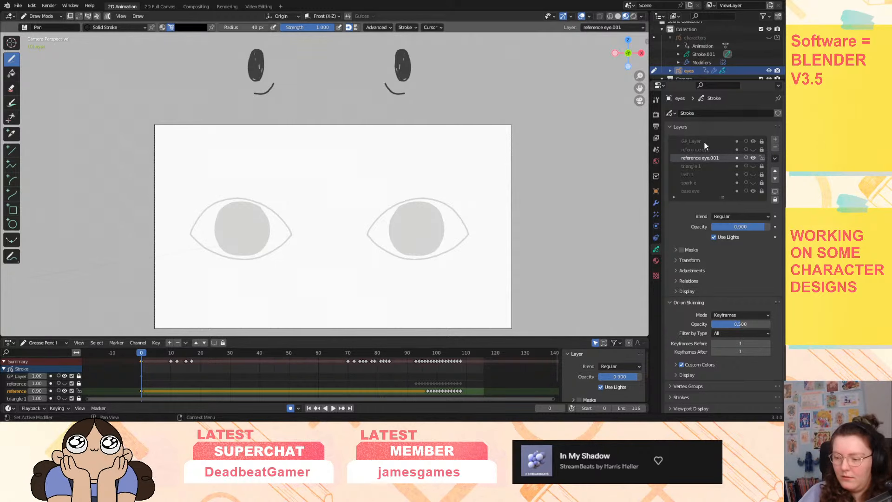
{"action": "left_click", "coordinate": [775, 178]}
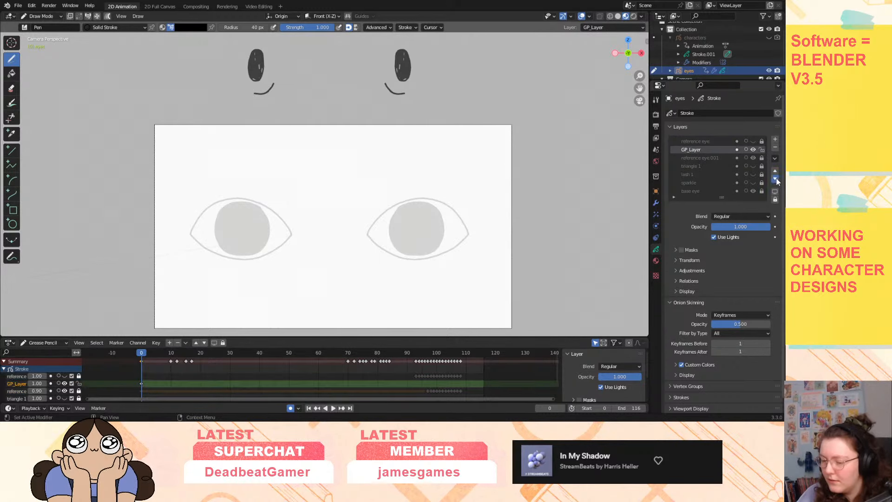
{"action": "left_click", "coordinate": [775, 179]}
{"action": "double_click", "coordinate": [694, 158]}
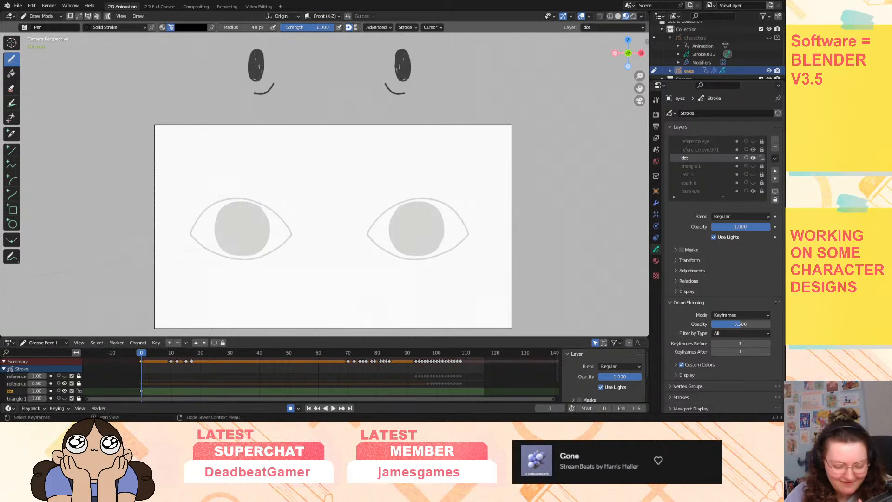
{"action": "left_click", "coordinate": [332, 409]}
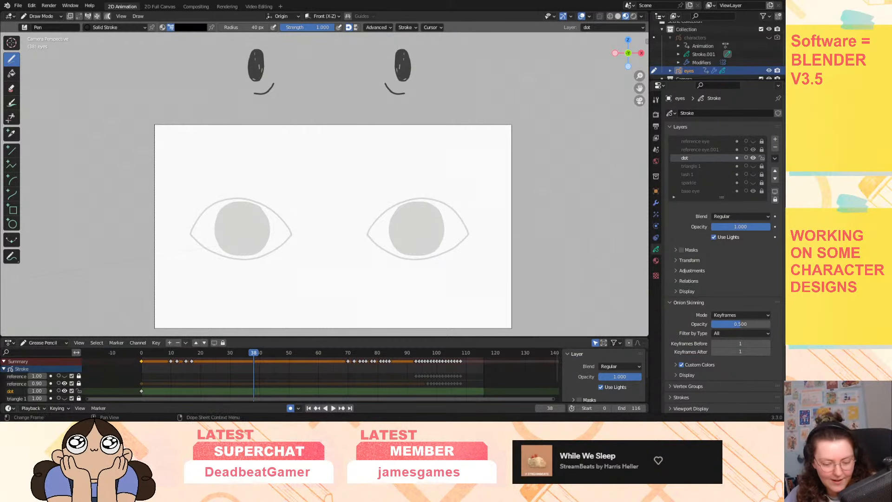
{"action": "left_click_drag", "start_coordinate": [203, 356], "coordinate": [283, 354]}
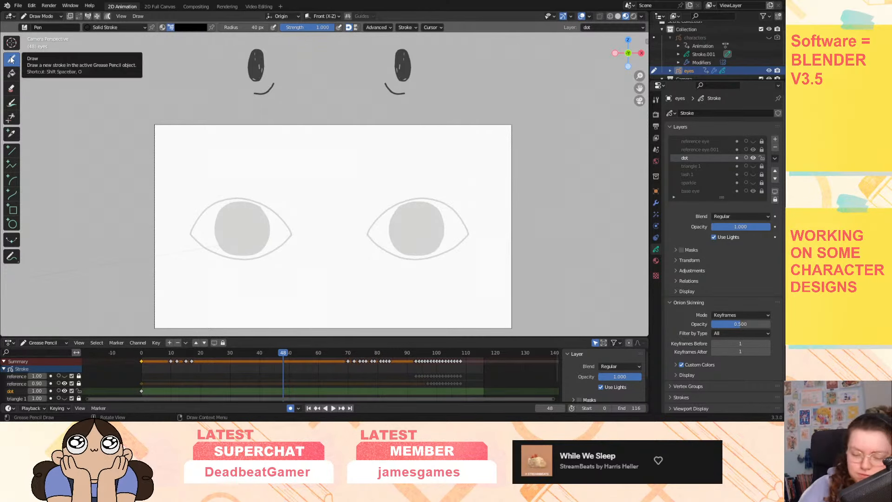
{"action": "key", "text": "Home"}
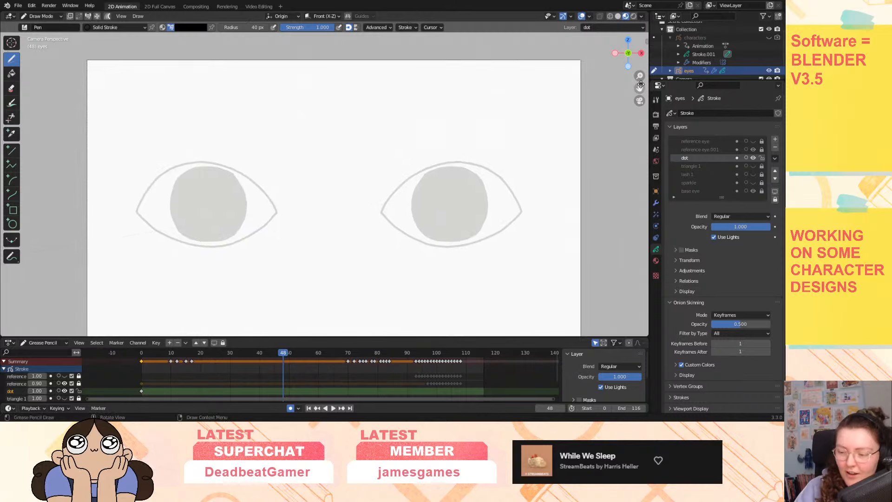
{"action": "scroll", "coordinate": [623, 114], "scroll_direction": "up", "scroll_amount": 5, "text": "shift"}
{"action": "scroll", "coordinate": [623, 114], "scroll_direction": "down", "scroll_amount": 4, "text": "shift"}
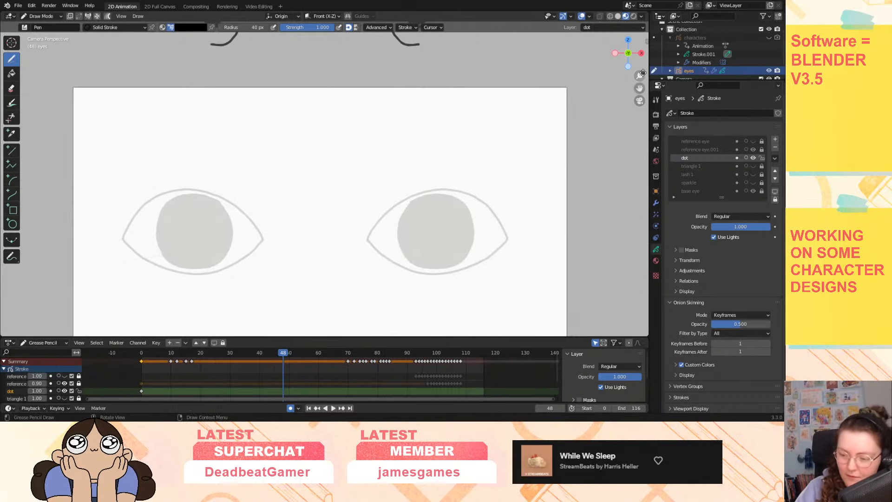
{"action": "scroll", "coordinate": [625, 112], "scroll_direction": "down", "scroll_amount": 2}
{"action": "scroll", "coordinate": [637, 105], "scroll_direction": "up", "scroll_amount": 2, "text": "shift"}
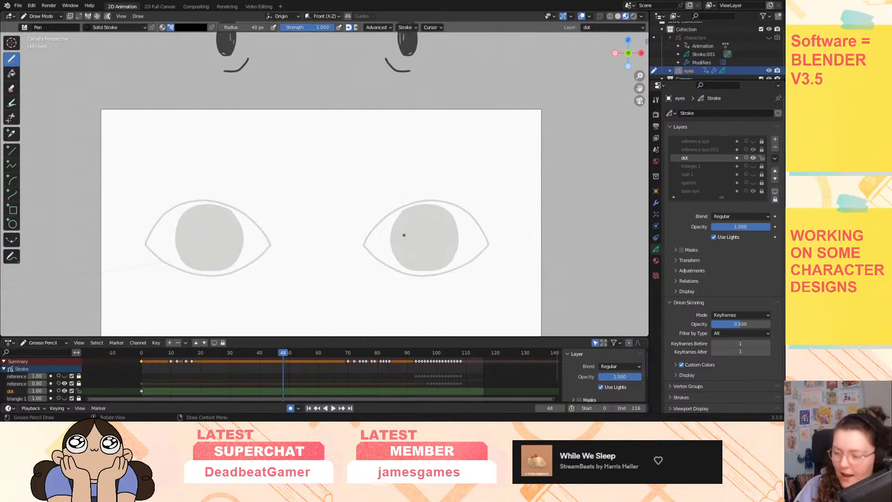
Show the triangle 1 layer and hide the base eye layer.
{"action": "left_click", "coordinate": [656, 203]}
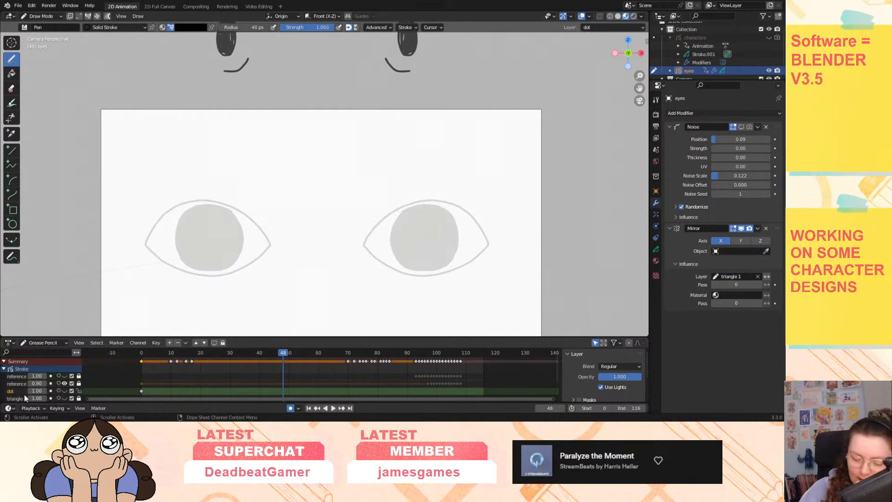
{"action": "scroll", "coordinate": [24, 394], "scroll_direction": "down", "scroll_amount": 3}
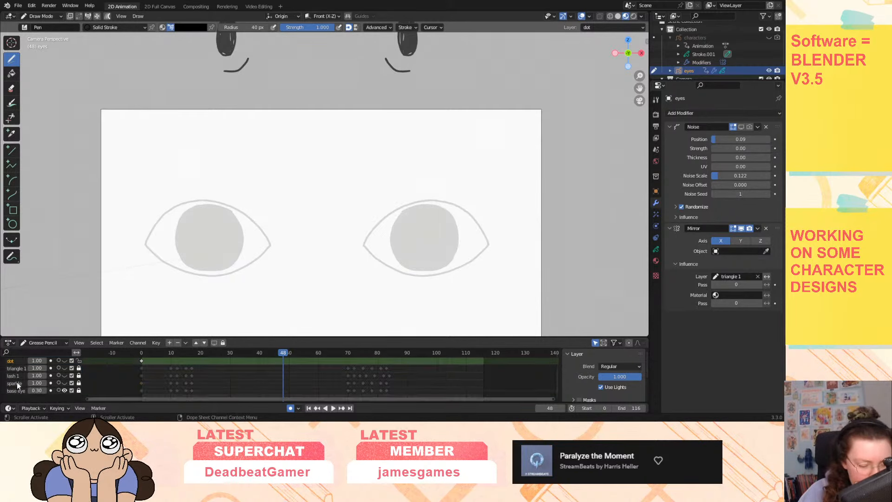
{"action": "left_click", "coordinate": [64, 368]}
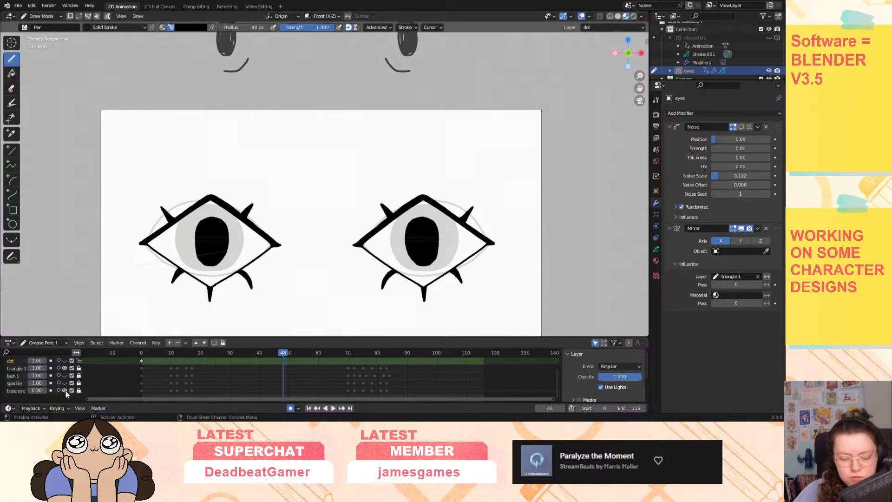
{"action": "left_click", "coordinate": [65, 390]}
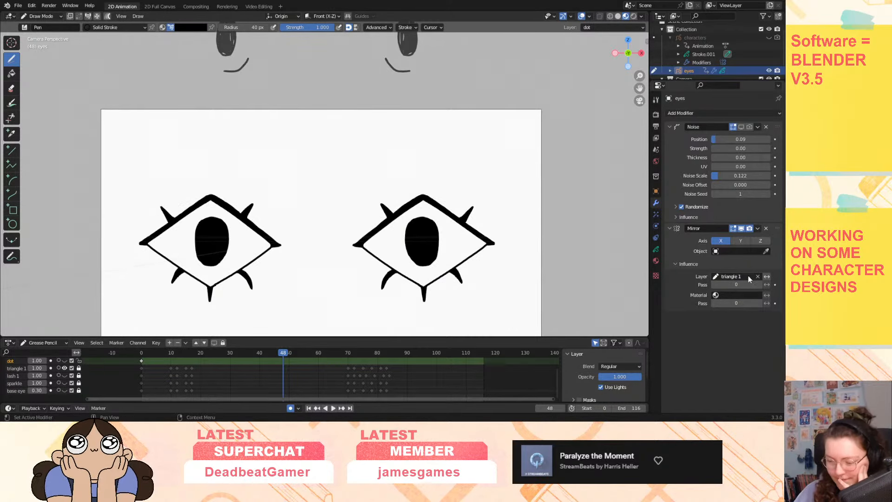
In Object Mode, duplicate the Mirror modifier and apply the copy to the triangle 1 layer.
{"action": "left_click", "coordinate": [42, 17]}
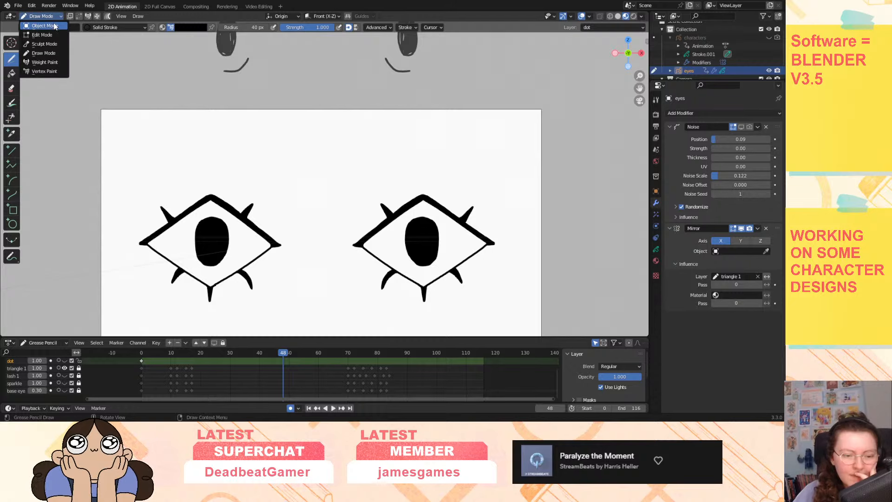
{"action": "left_click", "coordinate": [54, 26]}
{"action": "left_click", "coordinate": [758, 229]}
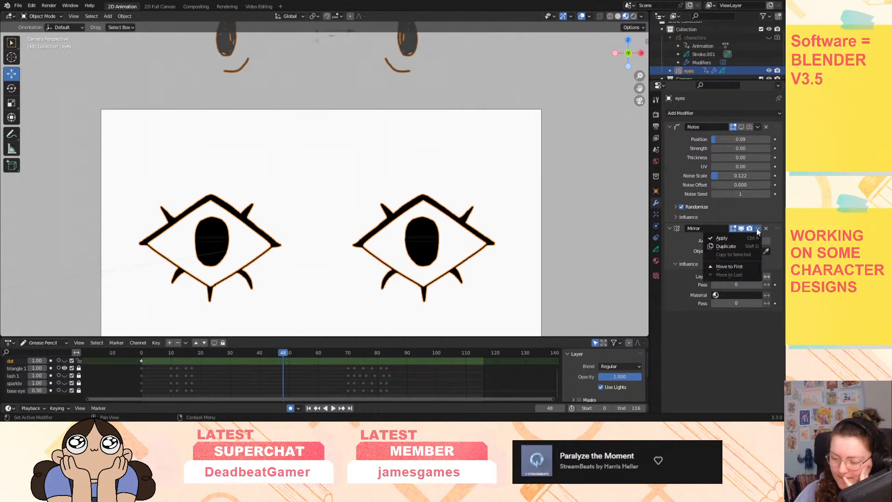
{"action": "left_click", "coordinate": [741, 246]}
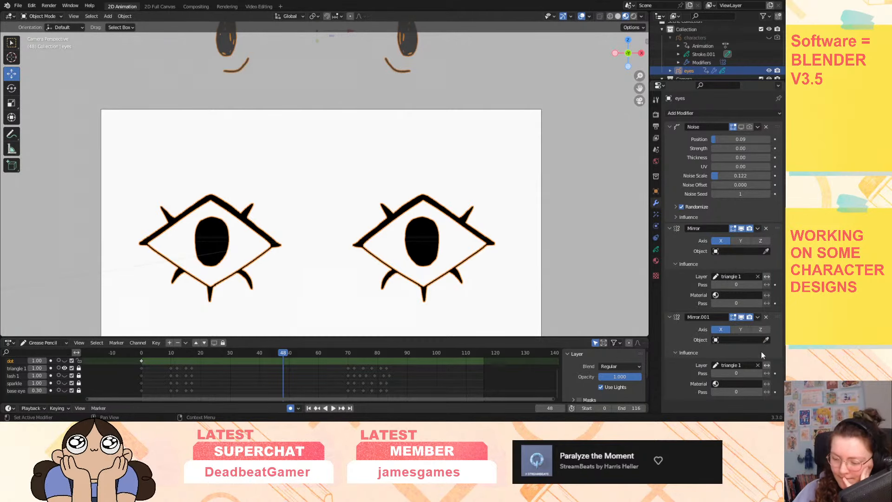
{"action": "left_click", "coordinate": [758, 318]}
{"action": "left_click", "coordinate": [745, 327]}
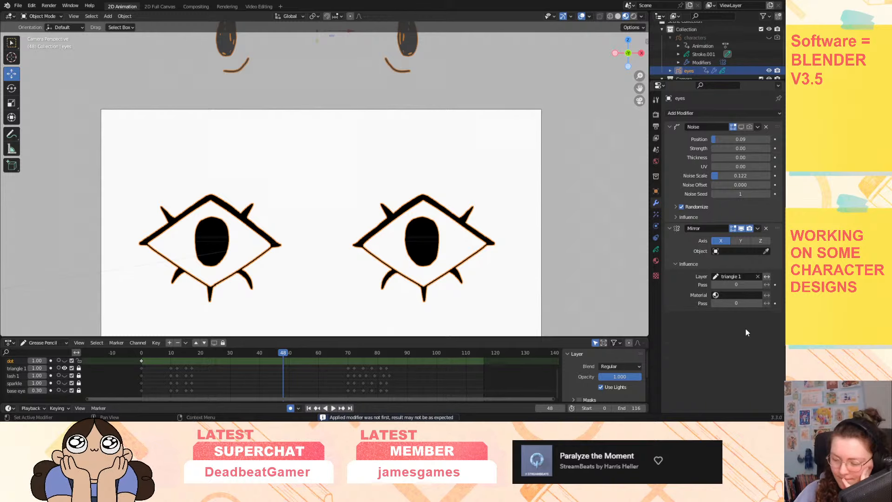
Set the remaining Mirror modifier's influence layer to dot.
{"action": "left_click", "coordinate": [736, 277]}
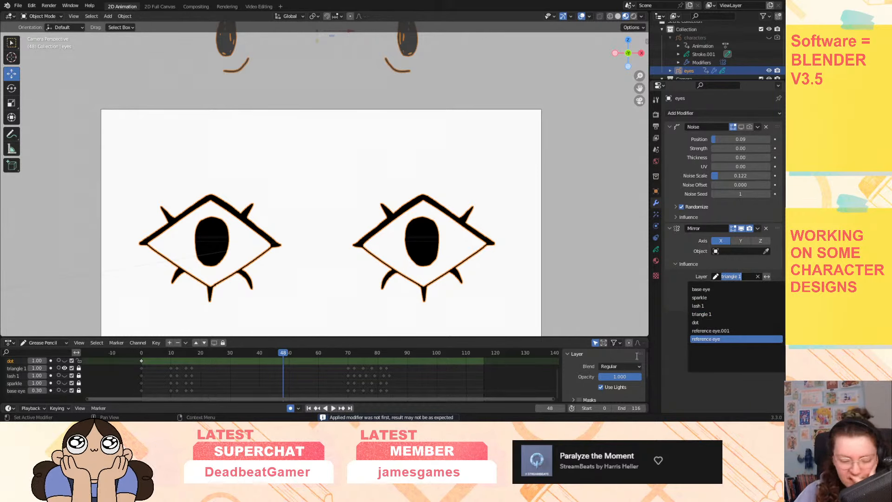
{"action": "key", "text": "Up"}
{"action": "key", "text": "Up"}
{"action": "key", "text": "Up"}
{"action": "key", "text": "Up"}
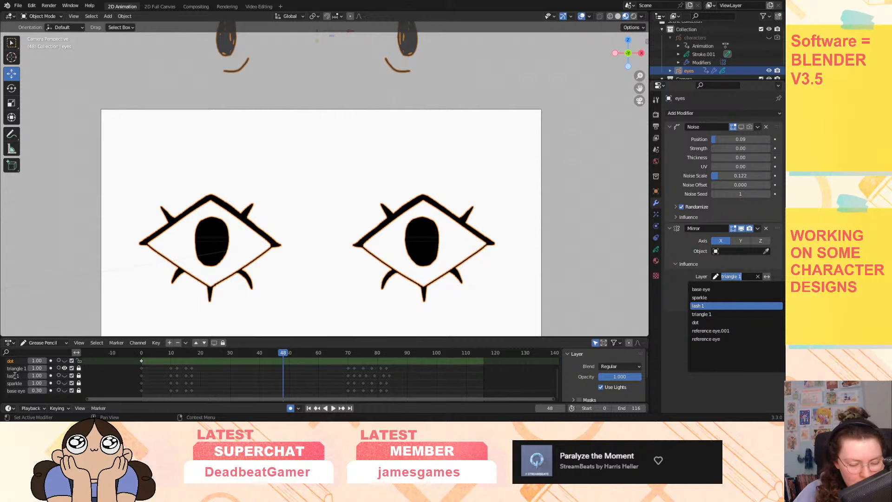
{"action": "left_click", "coordinate": [724, 321]}
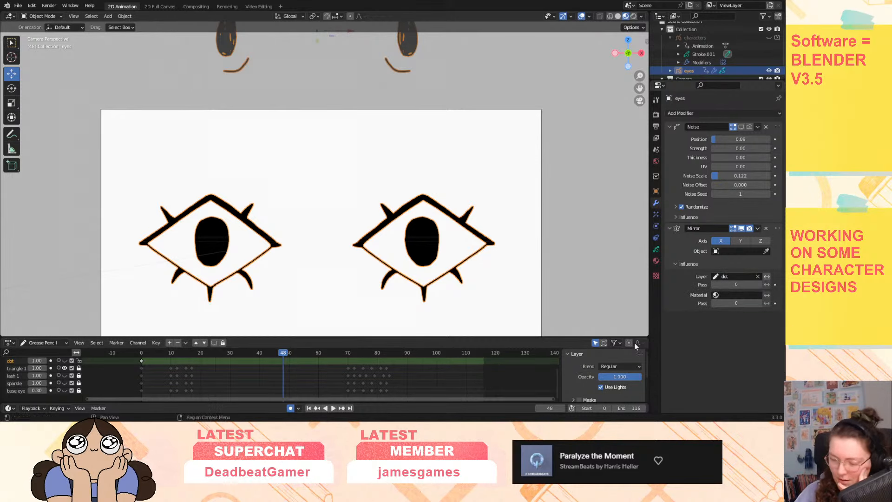
Hide triangle 1, show the dot and base eye layers, return to frame 0 and switch to Draw Mode.
{"action": "left_click", "coordinate": [63, 368]}
{"action": "left_click", "coordinate": [65, 360]}
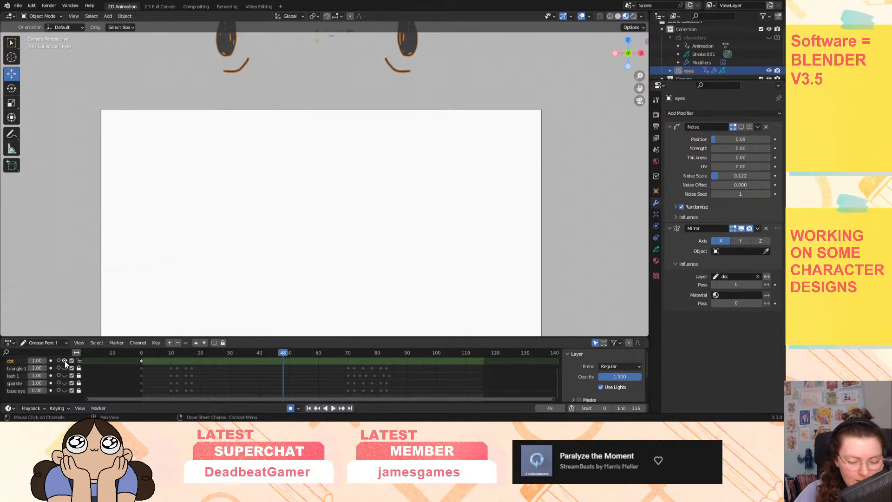
{"action": "key", "text": "shift+Left"}
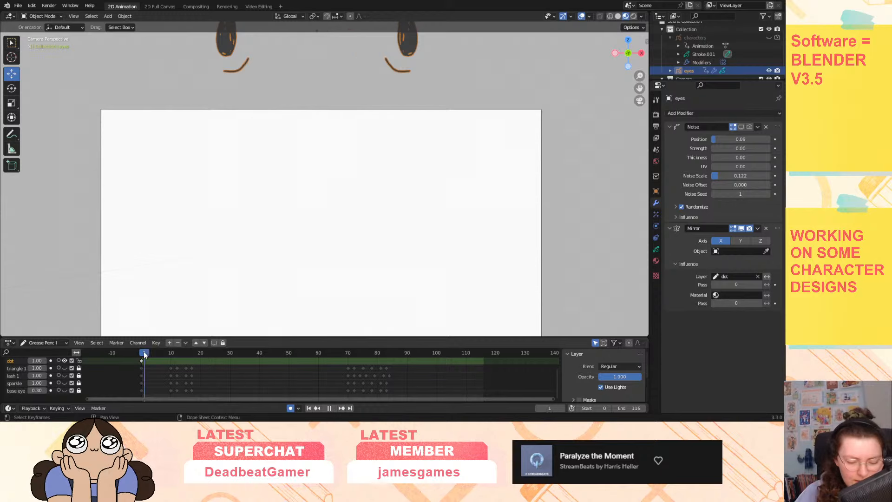
{"action": "left_click", "coordinate": [65, 390]}
{"action": "left_click", "coordinate": [57, 360]}
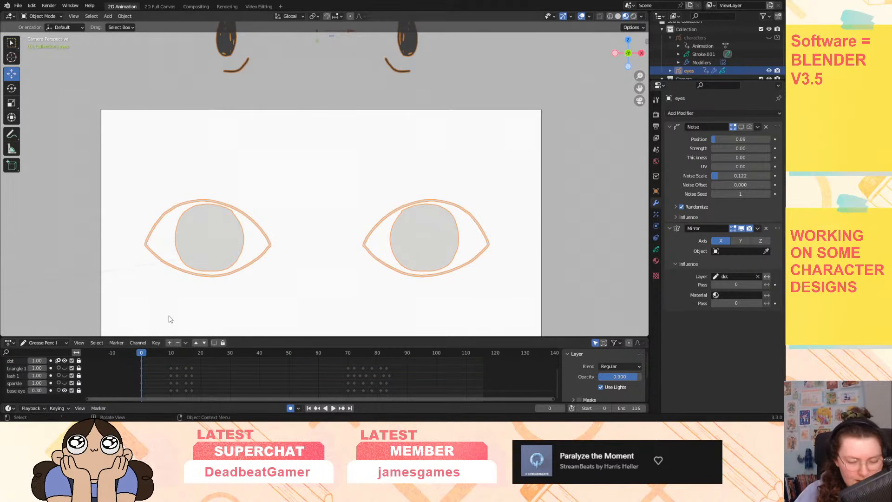
{"action": "left_click", "coordinate": [38, 16]}
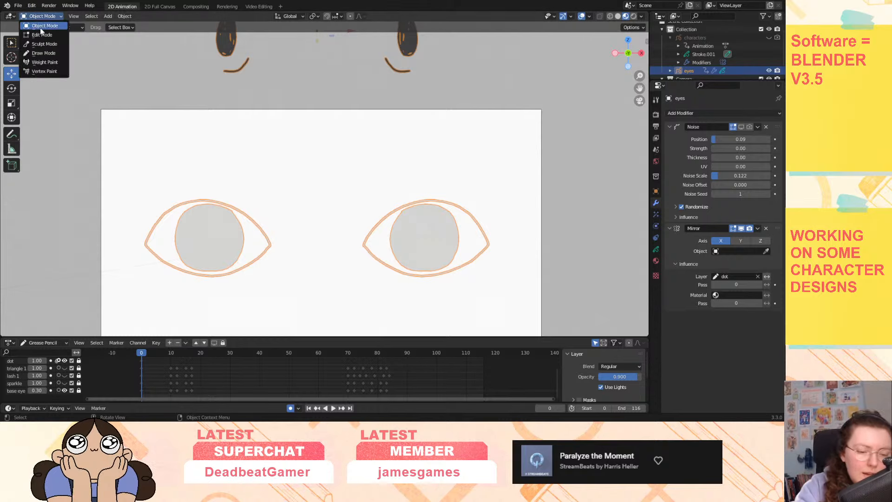
{"action": "left_click", "coordinate": [45, 49]}
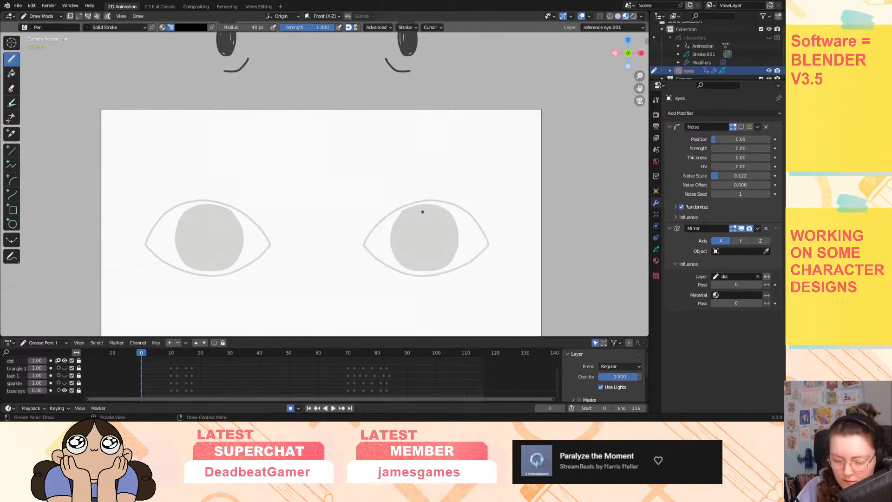
{"action": "left_click_drag", "start_coordinate": [421, 209], "coordinate": [410, 247]}
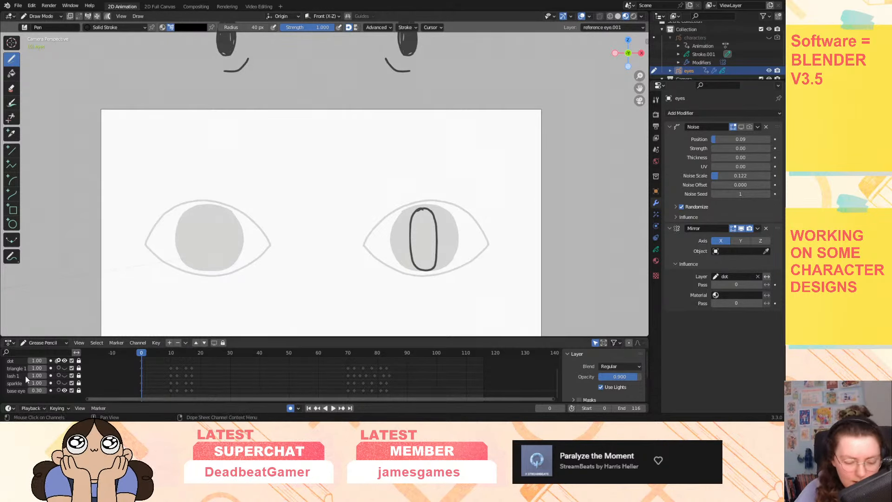
{"action": "scroll", "coordinate": [47, 377], "scroll_direction": "up", "scroll_amount": 2}
{"action": "scroll", "coordinate": [28, 373], "scroll_direction": "down", "scroll_amount": 2}
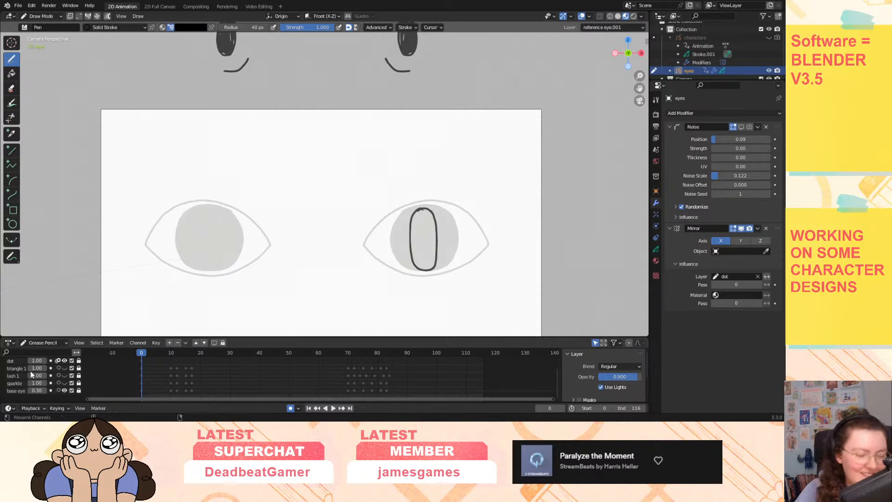
{"action": "key", "text": "ctrl+z"}
Make the dot layer the active layer for drawing.
{"action": "scroll", "coordinate": [21, 378], "scroll_direction": "up", "scroll_amount": 2}
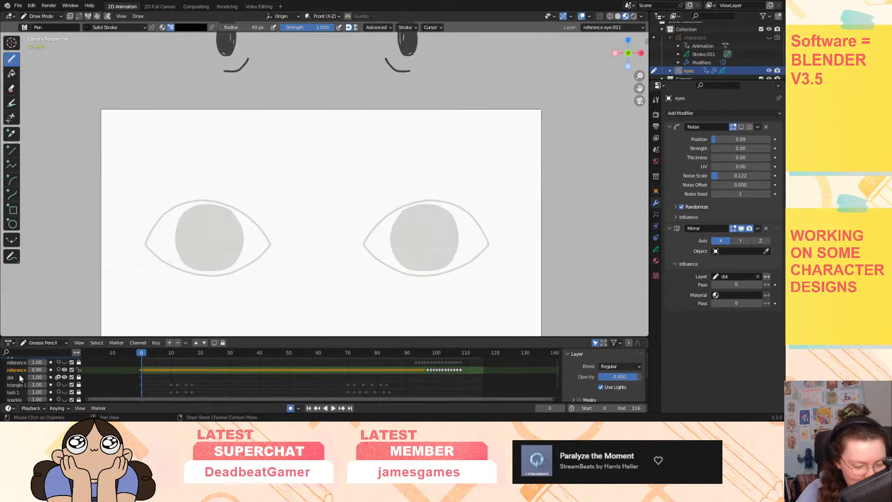
{"action": "left_click", "coordinate": [19, 376]}
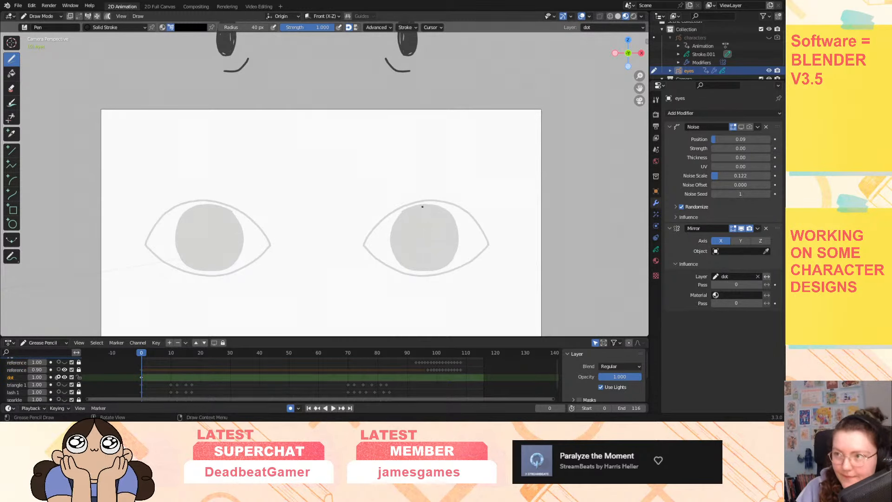
Try a tall oval pupil with a curved line beneath it, checking it with the base eye layer shown and hidden.
{"action": "mouse_move", "coordinate": [423, 207]}
{"action": "left_mouse_down"}
{"action": "mouse_move", "coordinate": [413, 212]}
{"action": "mouse_move", "coordinate": [410, 254]}
{"action": "mouse_move", "coordinate": [413, 266]}
{"action": "mouse_move", "coordinate": [432, 266]}
{"action": "mouse_move", "coordinate": [431, 212]}
{"action": "mouse_move", "coordinate": [421, 206]}
{"action": "mouse_move", "coordinate": [411, 237]}
{"action": "mouse_move", "coordinate": [426, 268]}
{"action": "left_mouse_up"}
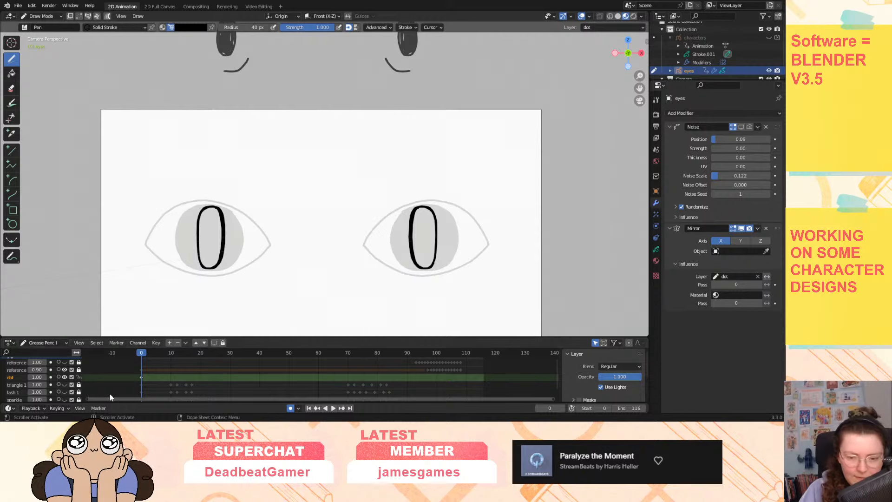
{"action": "left_click_drag", "start_coordinate": [399, 271], "coordinate": [426, 285]}
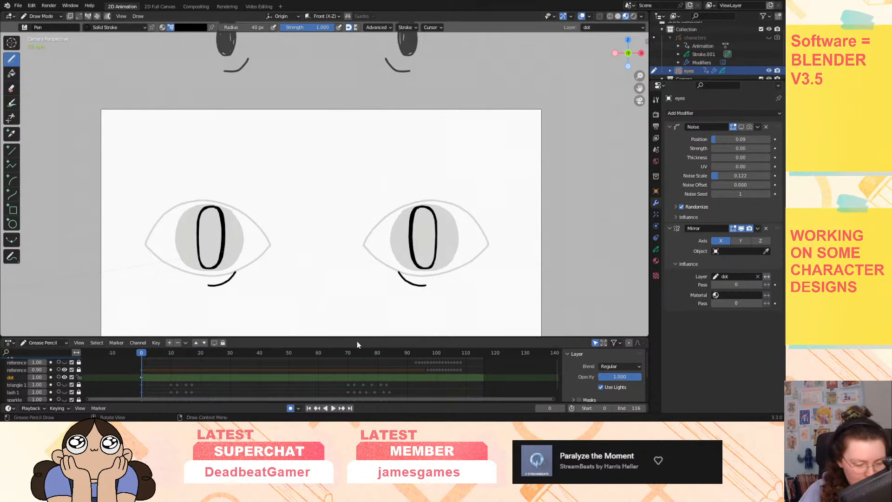
{"action": "scroll", "coordinate": [67, 392], "scroll_direction": "down", "scroll_amount": 2}
{"action": "left_click", "coordinate": [64, 391]}
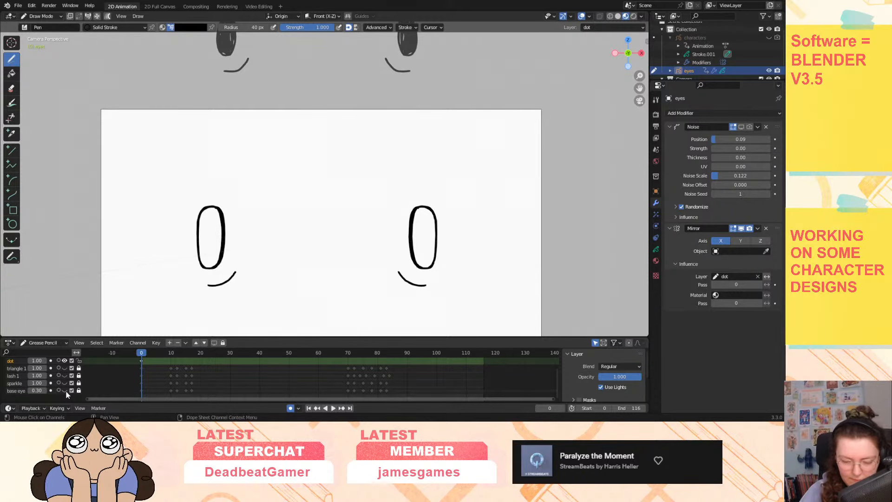
{"action": "left_click", "coordinate": [65, 390]}
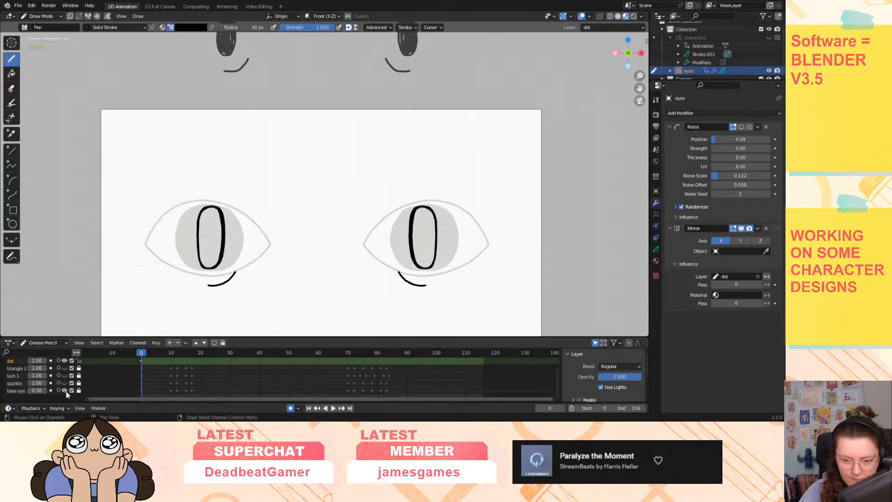
{"action": "left_click", "coordinate": [65, 391]}
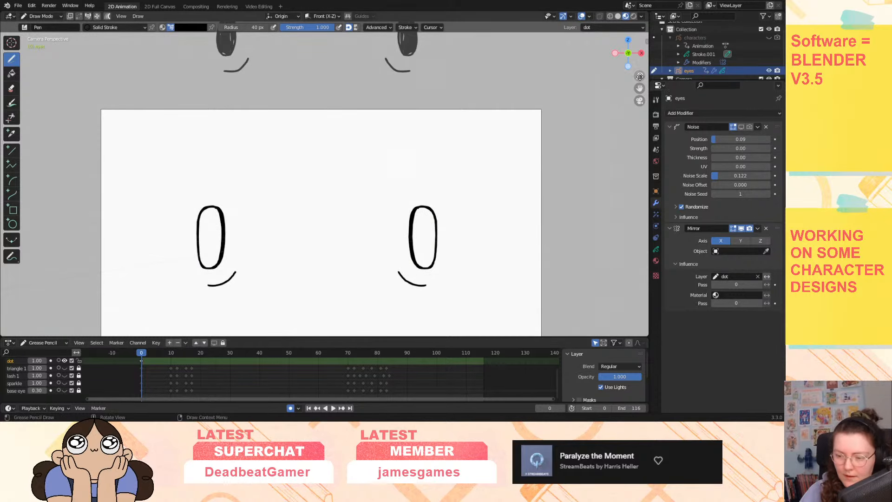
Trace the oval eye and curved line of the reference face above the canvas onto the dot layer.
{"action": "left_click_drag", "start_coordinate": [640, 75], "coordinate": [624, 116]}
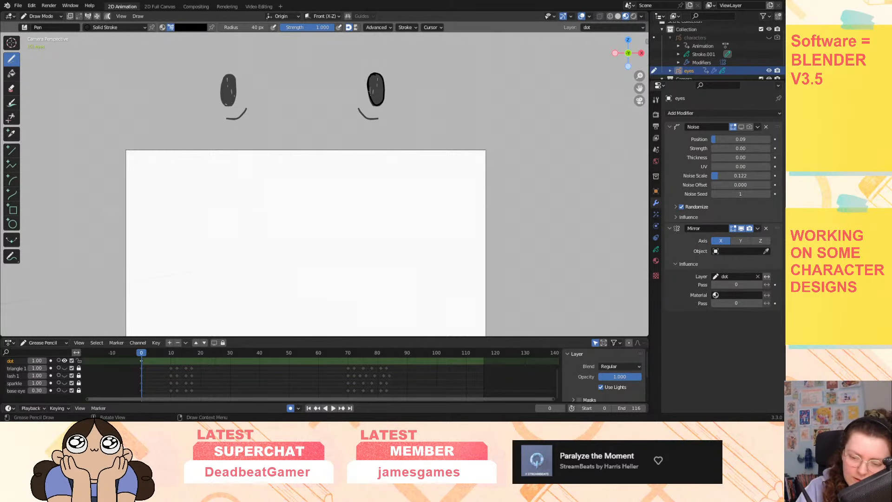
{"action": "left_click_drag", "start_coordinate": [370, 91], "coordinate": [372, 88]}
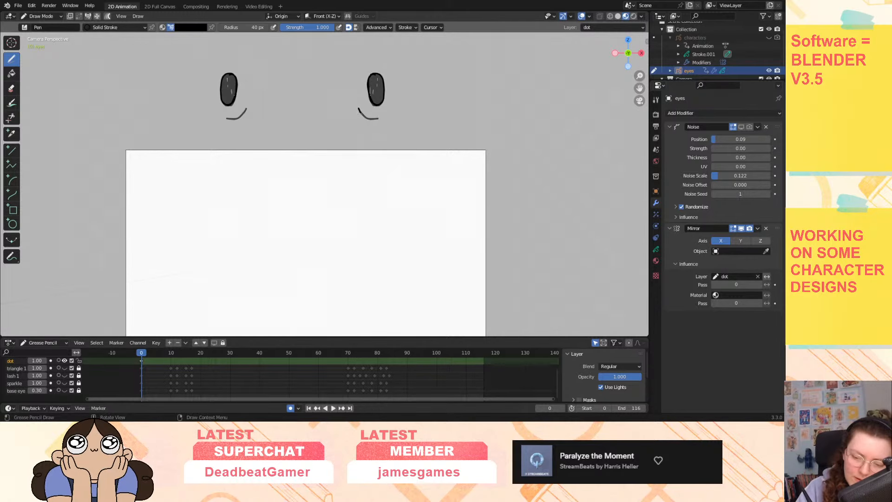
In Edit Mode, move the traced oval and curved line straight down to eye height, with the base eye layer shown as a guide.
{"action": "left_click", "coordinate": [50, 19]}
{"action": "left_click", "coordinate": [68, 39]}
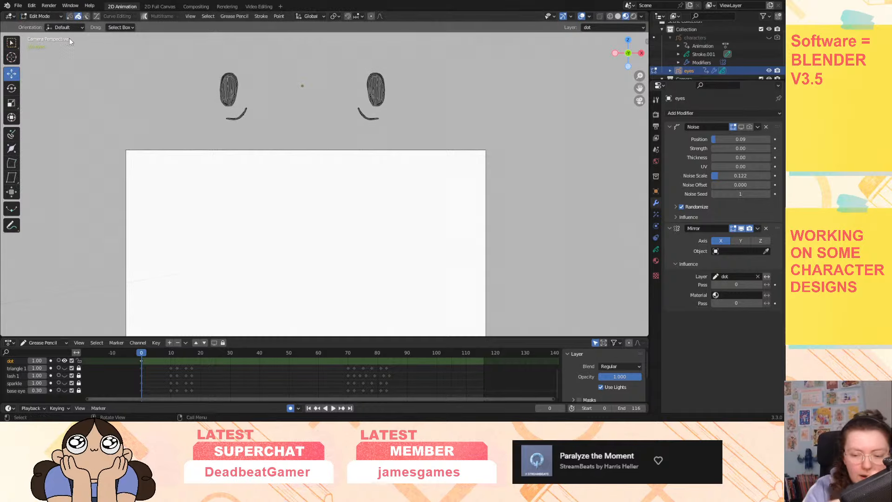
{"action": "left_click_drag", "start_coordinate": [337, 54], "coordinate": [397, 114]}
{"action": "key", "text": "shift+d"}
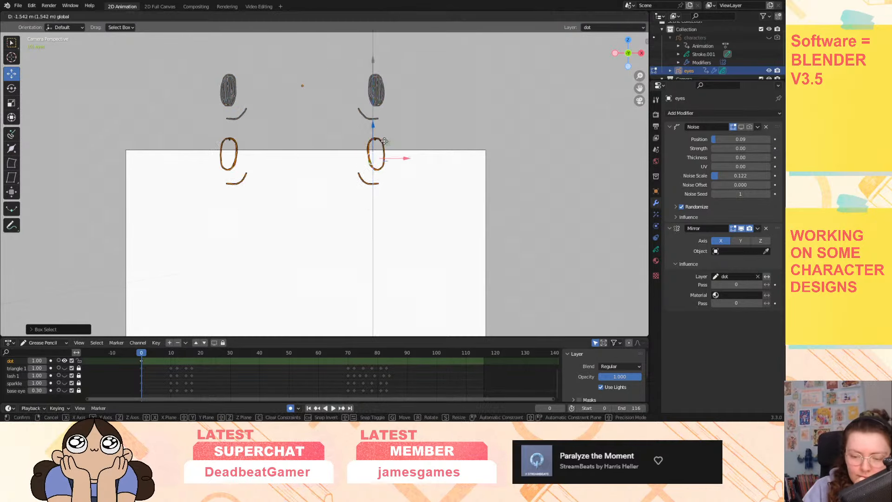
{"action": "left_click", "coordinate": [407, 236]}
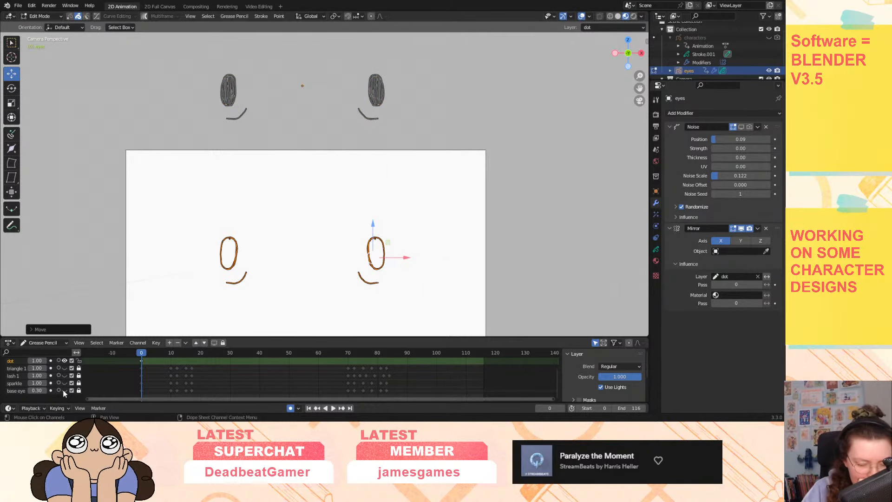
{"action": "left_click", "coordinate": [64, 390]}
{"action": "left_click_drag", "start_coordinate": [373, 226], "coordinate": [375, 228]}
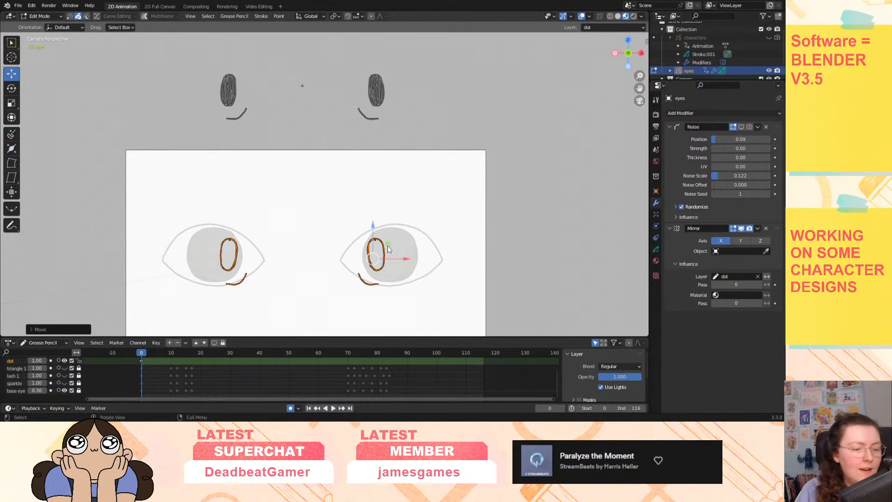
Enlarge the oval and curved line until the oval nearly spans the height of the base eye's iris.
{"action": "key", "text": "s"}
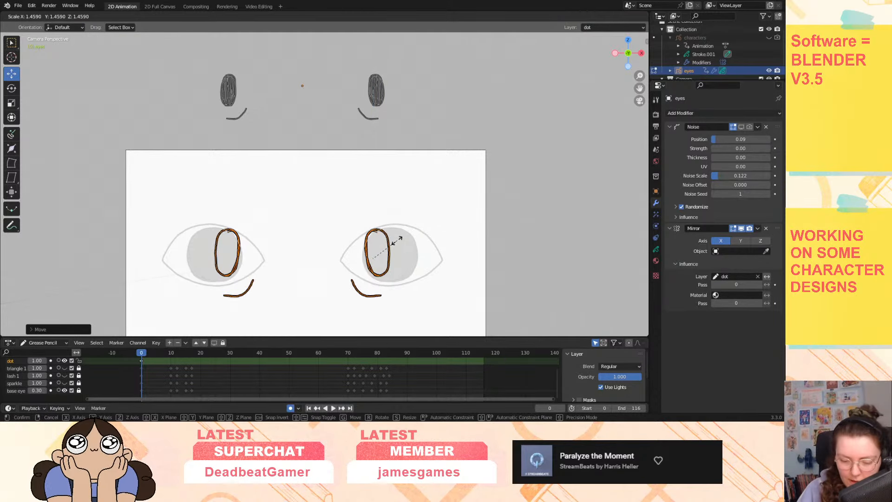
{"action": "left_click", "coordinate": [397, 240]}
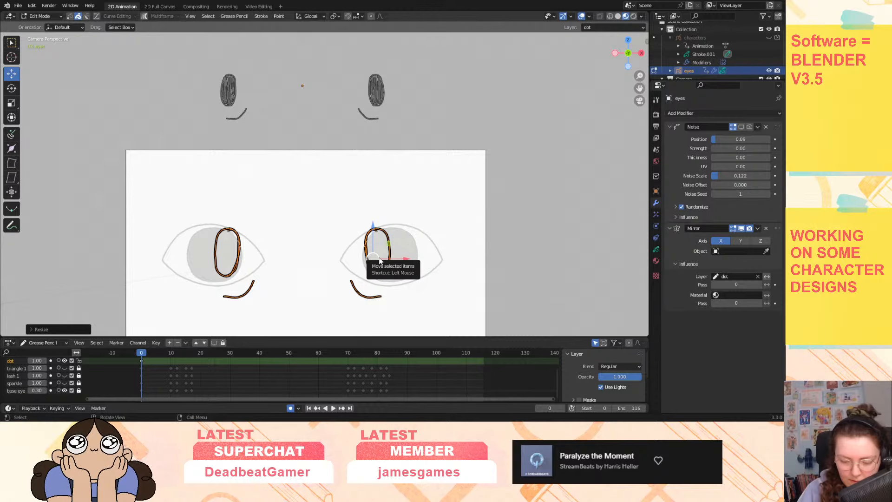
{"action": "key", "text": "s"}
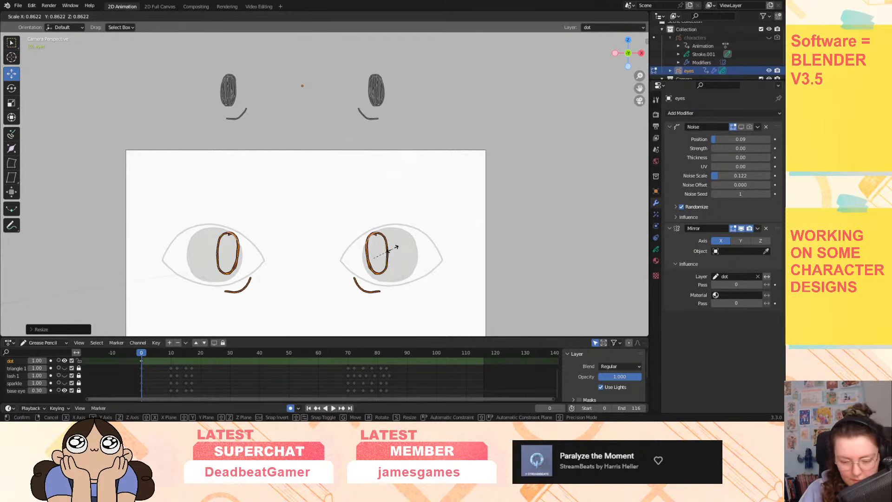
{"action": "left_click", "coordinate": [392, 249]}
{"action": "key", "text": "s"}
{"action": "left_click", "coordinate": [398, 245]}
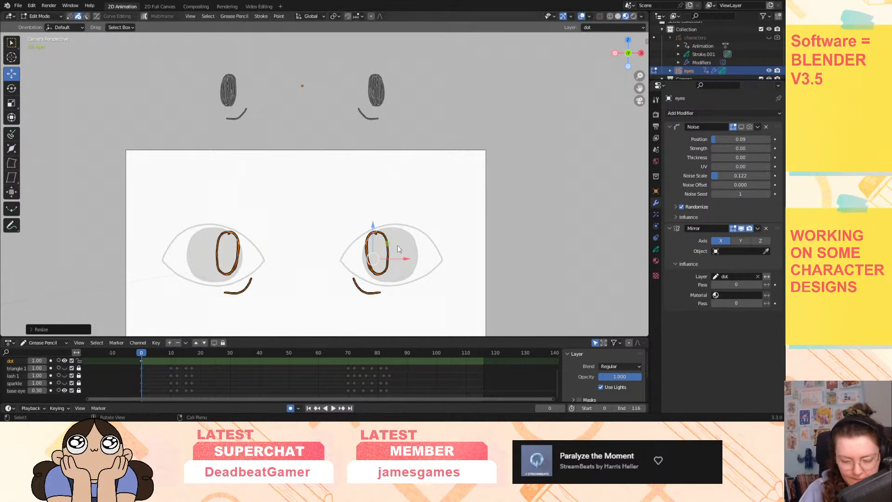
Switch back to Draw Mode and move the playhead to frame 10.
{"action": "left_click", "coordinate": [40, 16]}
{"action": "left_click", "coordinate": [37, 48]}
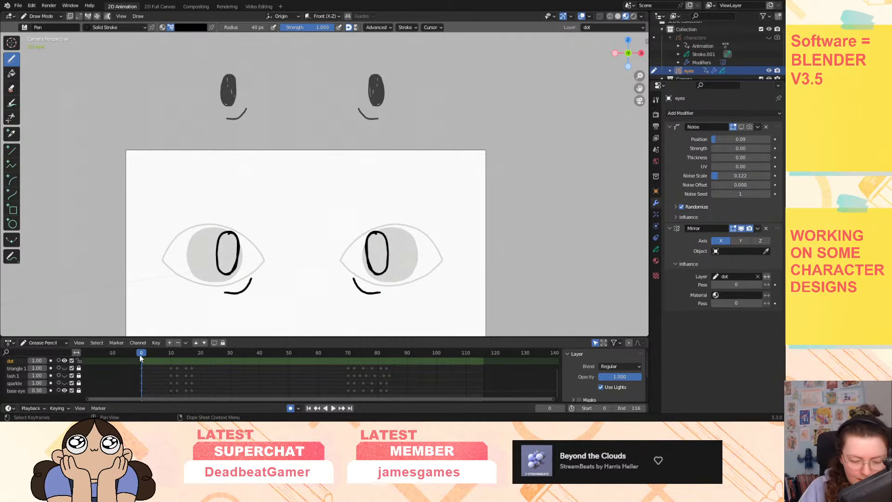
{"action": "left_click_drag", "start_coordinate": [139, 355], "coordinate": [170, 358]}
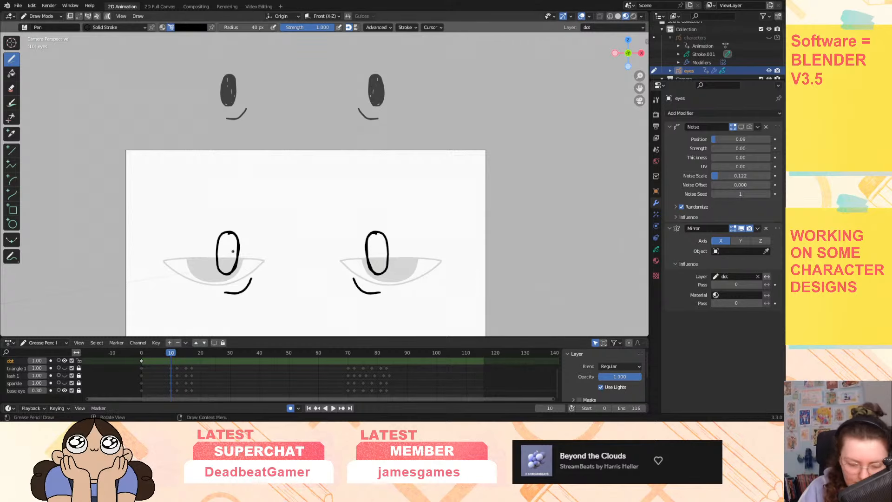
{"action": "left_click_drag", "start_coordinate": [216, 255], "coordinate": [239, 253]}
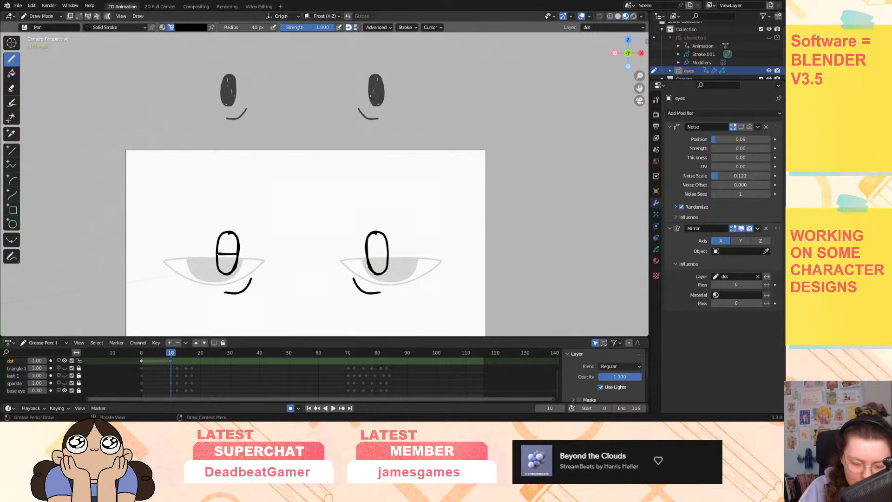
{"action": "key", "text": "ctrl+z"}
{"action": "key", "text": "ctrl+z"}
{"action": "key", "text": "ctrl+shift+z"}
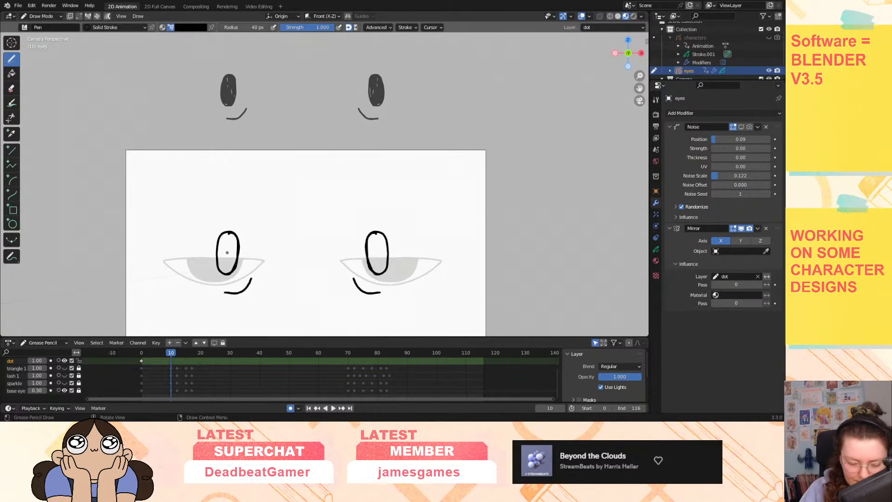
Duplicate the dot layer's frame 0 keyframe to frame 10 and cut its oval down to a half-closed shape with a flat top.
{"action": "left_click", "coordinate": [142, 361]}
{"action": "key", "text": "shift+d"}
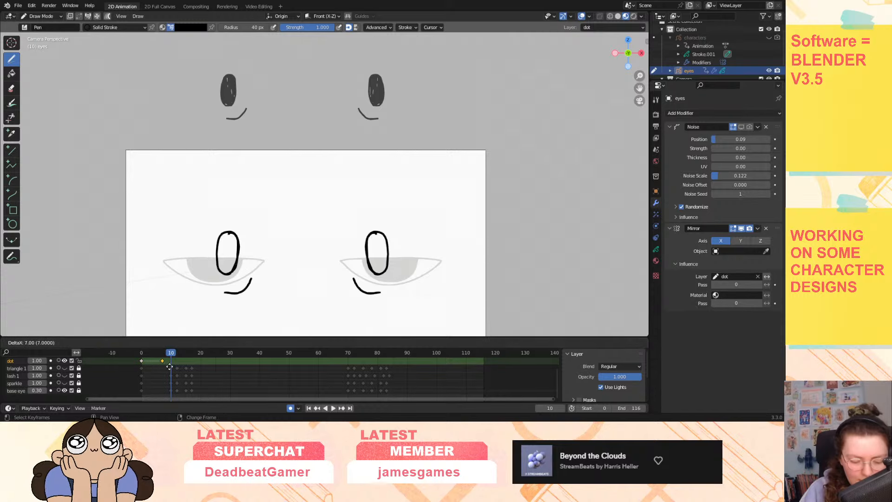
{"action": "left_click", "coordinate": [175, 360]}
{"action": "mouse_move", "coordinate": [367, 254]}
{"action": "left_mouse_down"}
{"action": "mouse_move", "coordinate": [388, 249]}
{"action": "mouse_move", "coordinate": [368, 235]}
{"action": "left_mouse_up"}
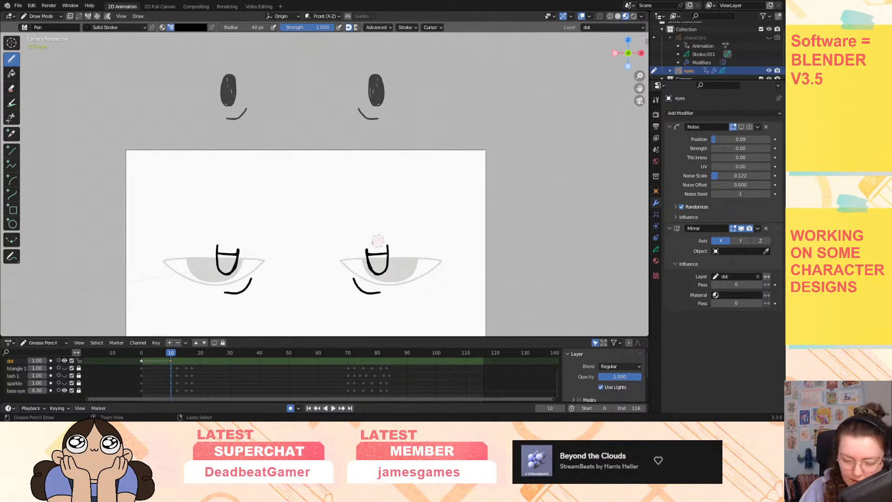
{"action": "scroll", "coordinate": [448, 212], "scroll_direction": "up", "scroll_amount": 5}
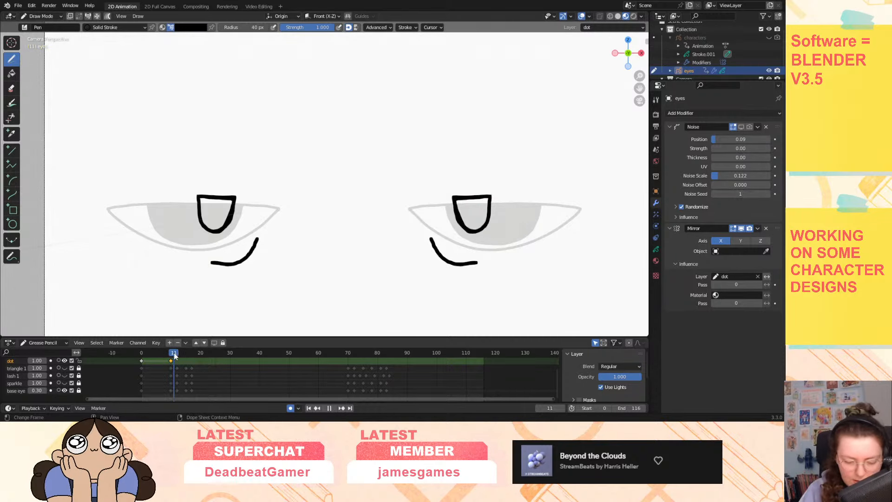
Duplicate the half-closed keyframe to frame 12 and reduce its dot shape to a thick closed U-shaped curve.
{"action": "left_click", "coordinate": [177, 353]}
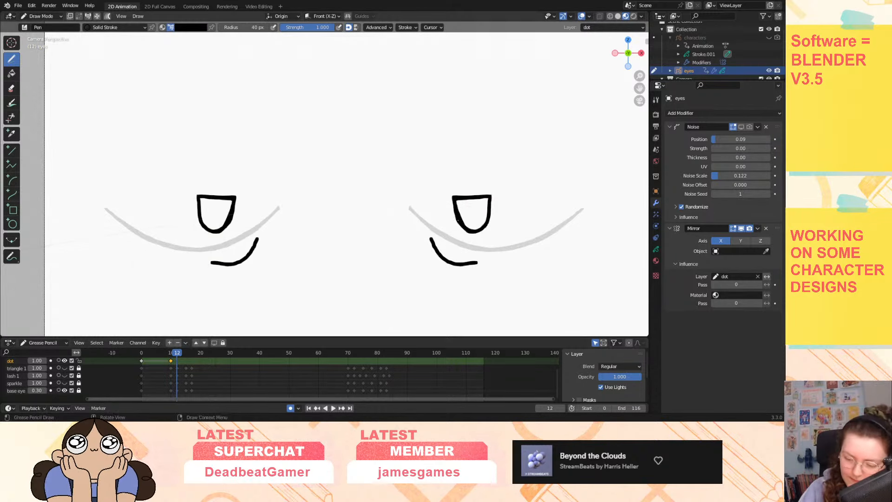
{"action": "left_click_drag", "start_coordinate": [457, 219], "coordinate": [483, 227]}
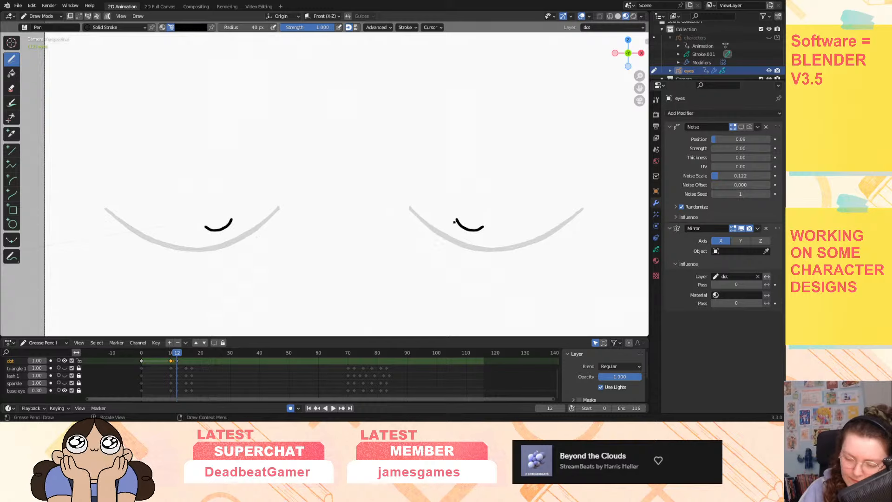
{"action": "key", "text": "ctrl+z"}
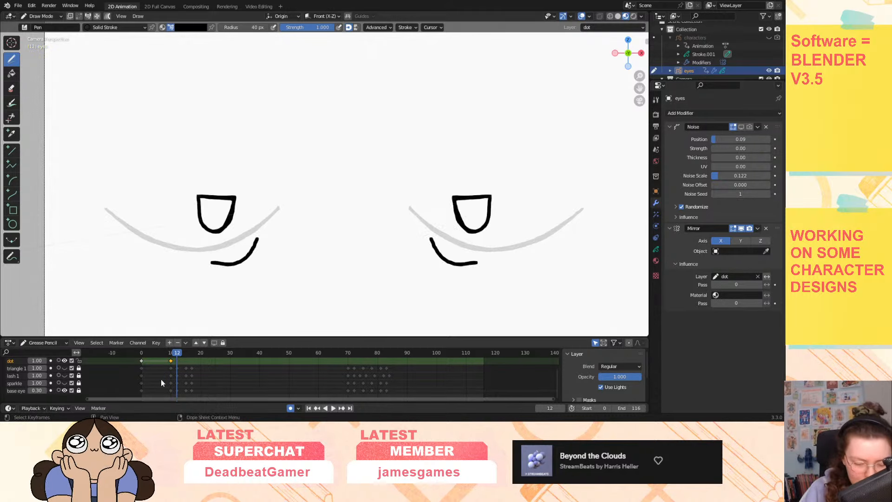
{"action": "key", "text": "shift+d"}
{"action": "left_click", "coordinate": [179, 364]}
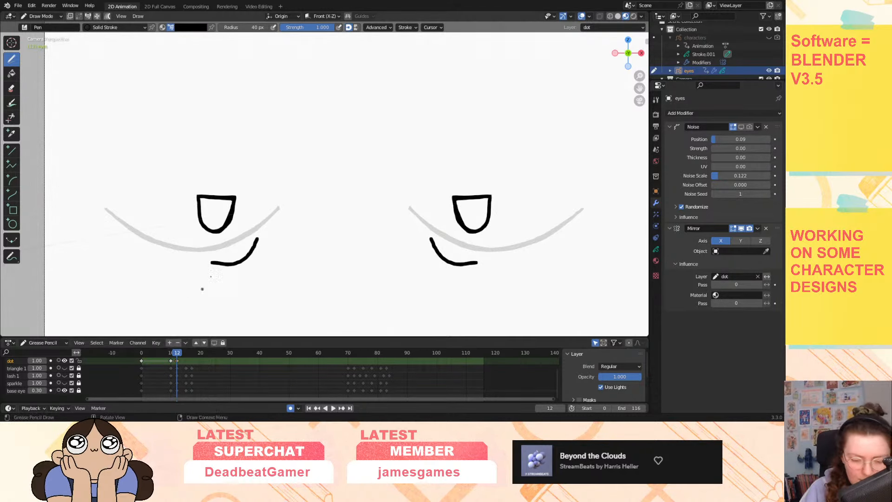
{"action": "mouse_move", "coordinate": [514, 183]}
{"action": "left_mouse_down", "text": "ctrl"}
{"action": "mouse_move", "coordinate": [454, 204]}
{"action": "mouse_move", "coordinate": [503, 213]}
{"action": "mouse_move", "coordinate": [482, 228]}
{"action": "mouse_move", "coordinate": [490, 217]}
{"action": "left_mouse_up", "text": "ctrl"}
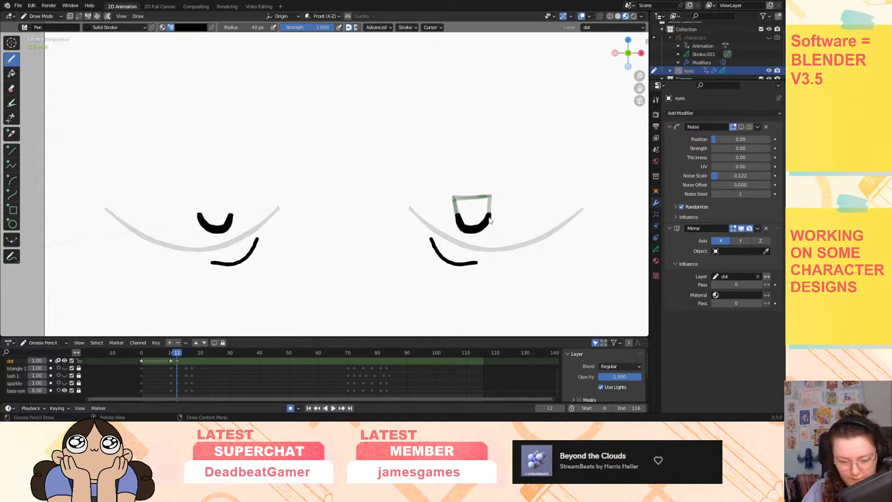
With the base eye layer hidden, fill the open oval at frame 0 and the half-closed shape at frame 10 using Solid Fill.
{"action": "key", "text": "space"}
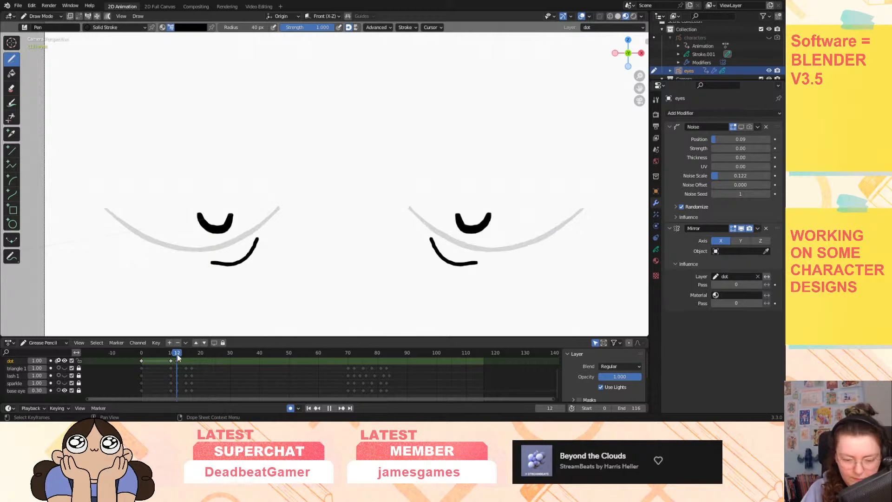
{"action": "left_click_drag", "start_coordinate": [164, 358], "coordinate": [147, 363]}
{"action": "key", "text": "space"}
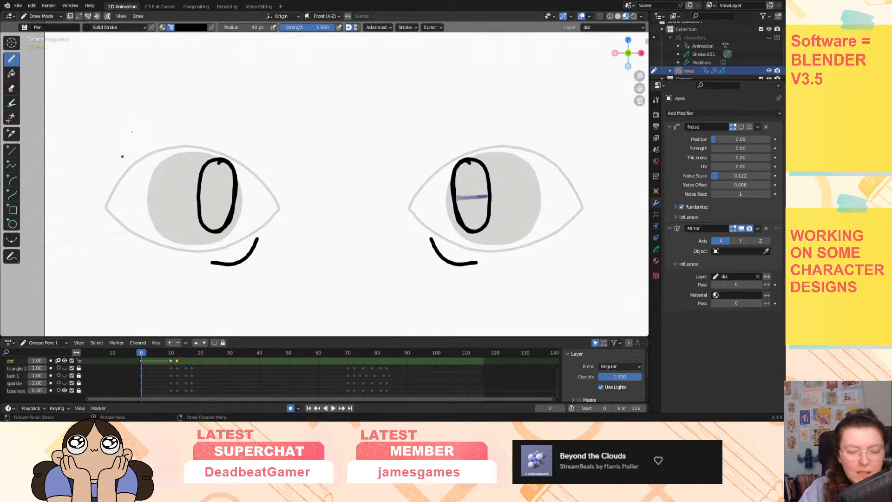
{"action": "left_click", "coordinate": [12, 73]}
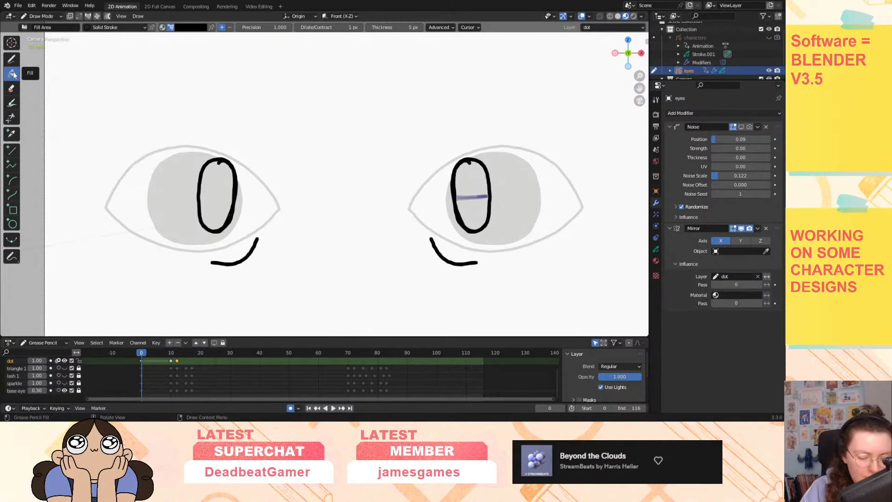
{"action": "left_click", "coordinate": [65, 390]}
{"action": "left_click", "coordinate": [254, 219]}
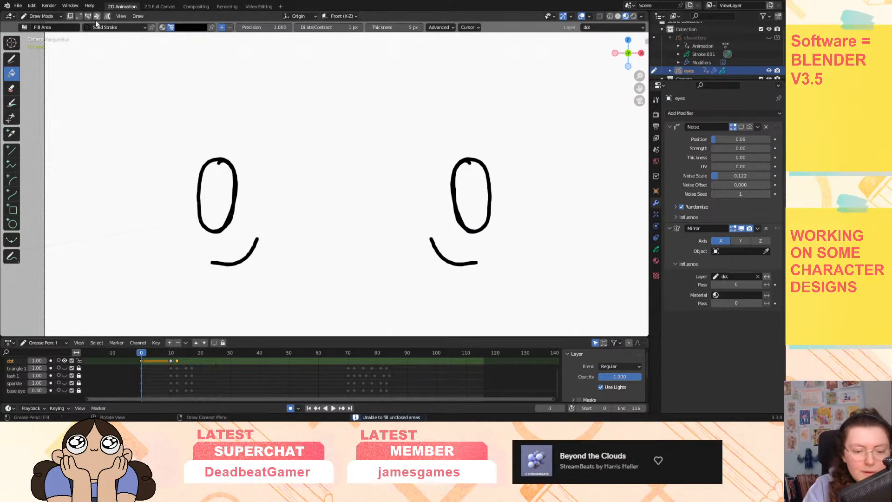
{"action": "left_click", "coordinate": [105, 27]}
{"action": "left_click", "coordinate": [100, 62]}
{"action": "left_click", "coordinate": [470, 199]}
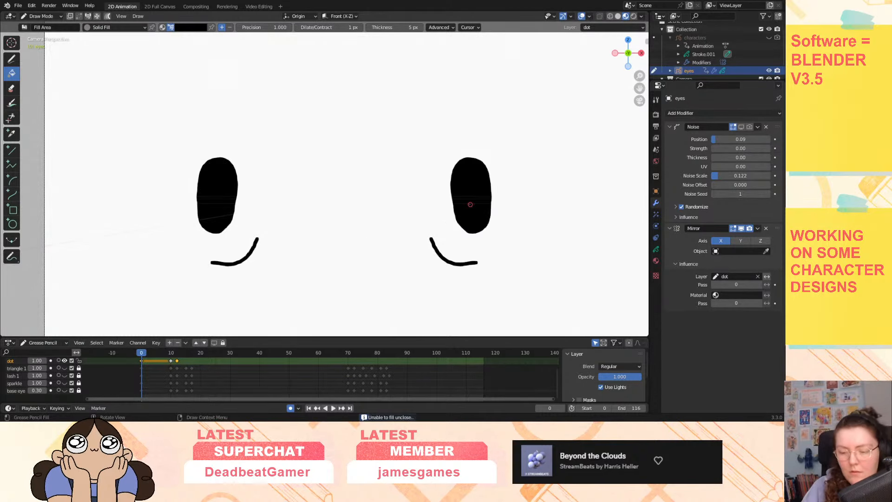
{"action": "left_click", "coordinate": [171, 354]}
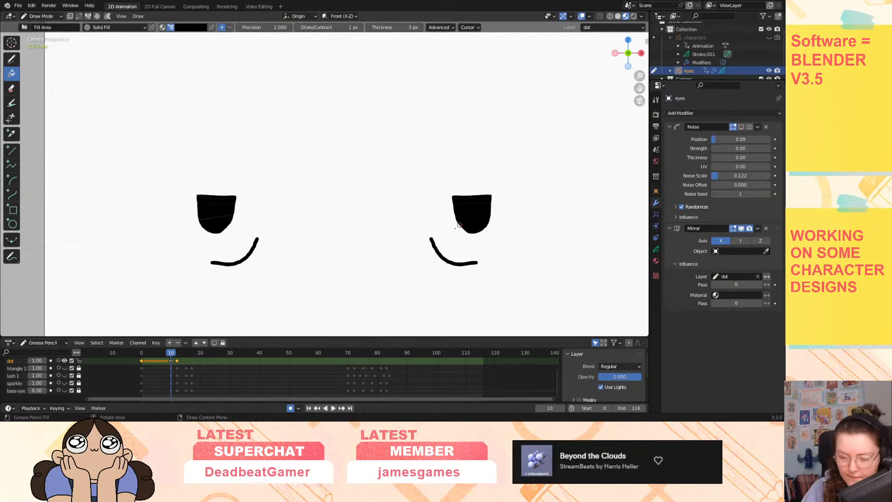
Show the base eye layer as a guide again and place a copy of the open-eye keyframe at frame 17.
{"action": "left_click", "coordinate": [177, 355]}
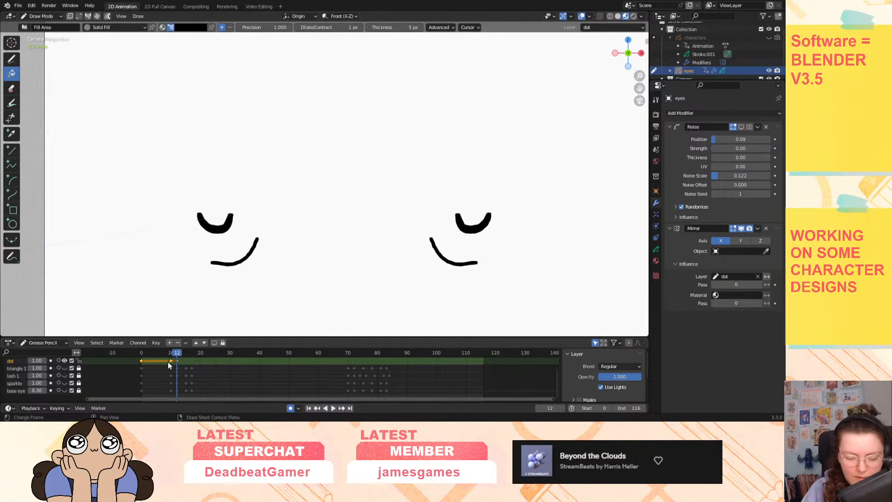
{"action": "left_click", "coordinate": [171, 361]}
{"action": "left_click", "coordinate": [186, 354]}
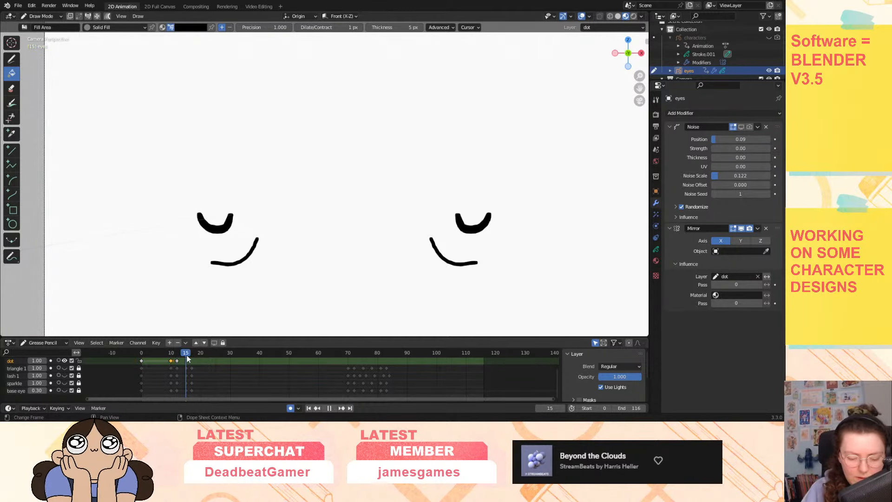
{"action": "left_click", "coordinate": [191, 354]}
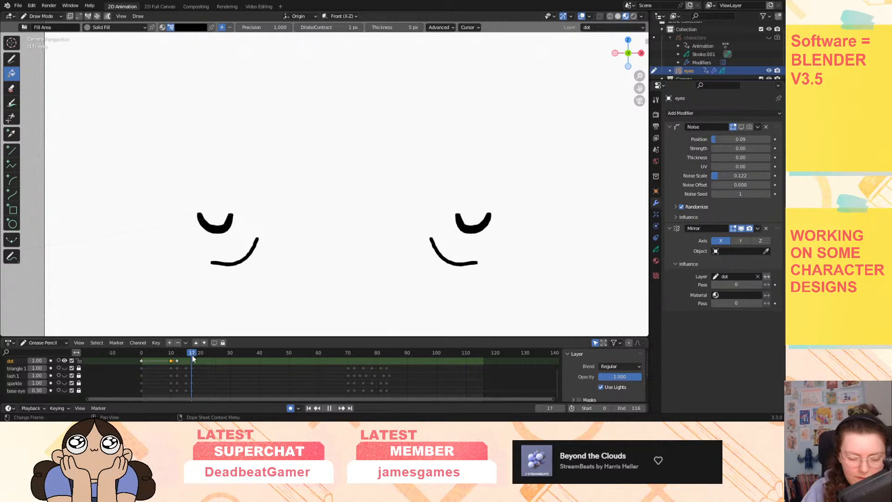
{"action": "left_click", "coordinate": [64, 390]}
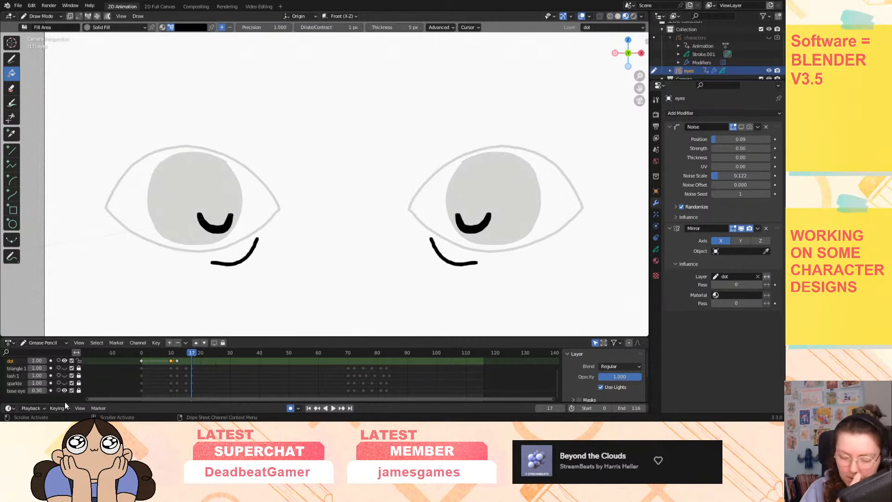
{"action": "key", "text": "ctrl+v"}
Insert a blank keyframe on the dot layer at frame 15.
{"action": "left_click", "coordinate": [185, 353]}
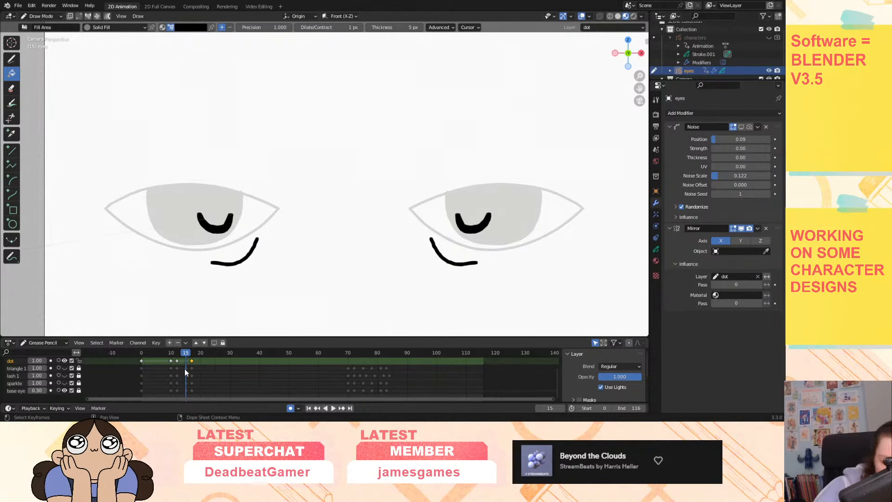
{"action": "key", "text": "i"}
{"action": "left_click", "coordinate": [185, 363]}
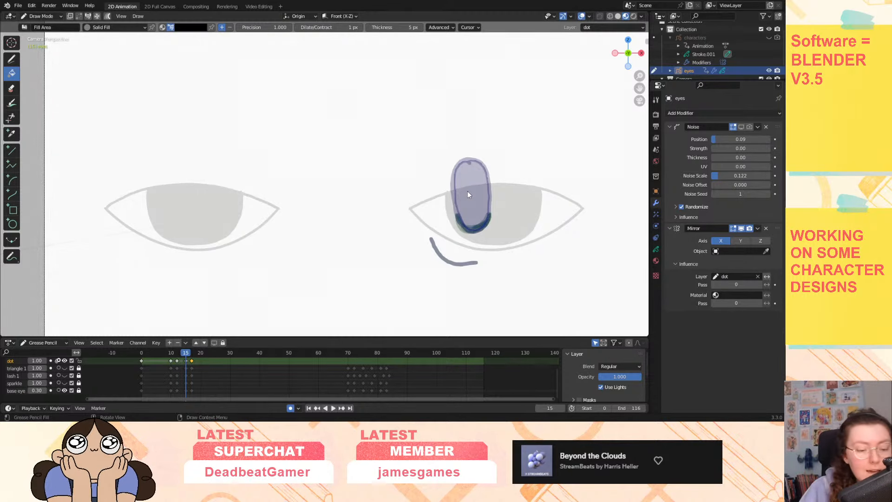
Draw the partly open dot outline with an arched top and retrace the curved line below it, using the Pen with Solid Stroke.
{"action": "left_click", "coordinate": [12, 59]}
{"action": "key", "text": "y"}
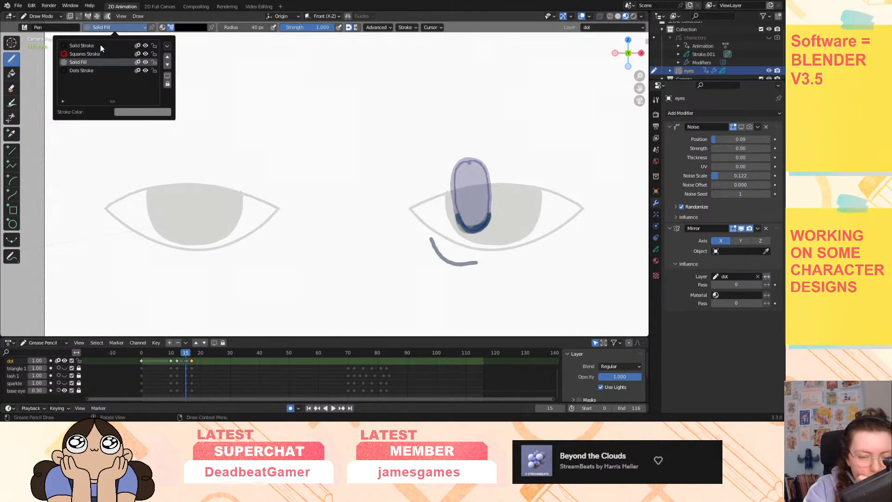
{"action": "left_click", "coordinate": [100, 45]}
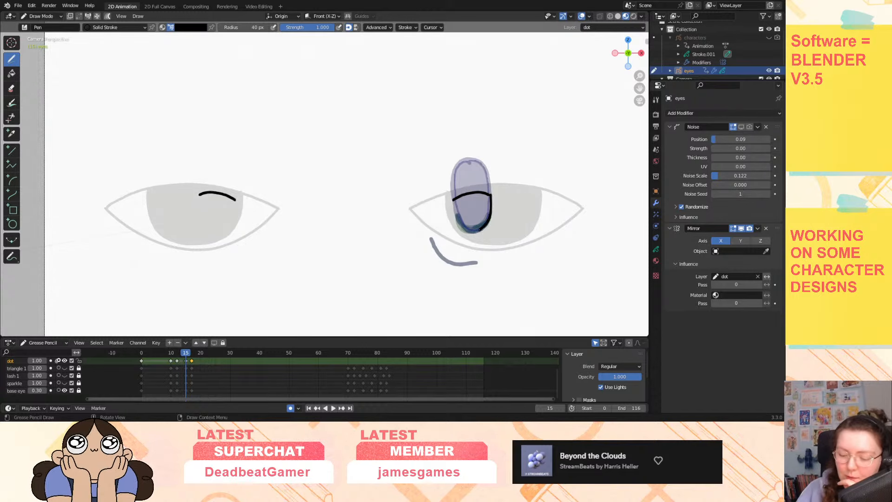
{"action": "key", "text": "ctrl+z"}
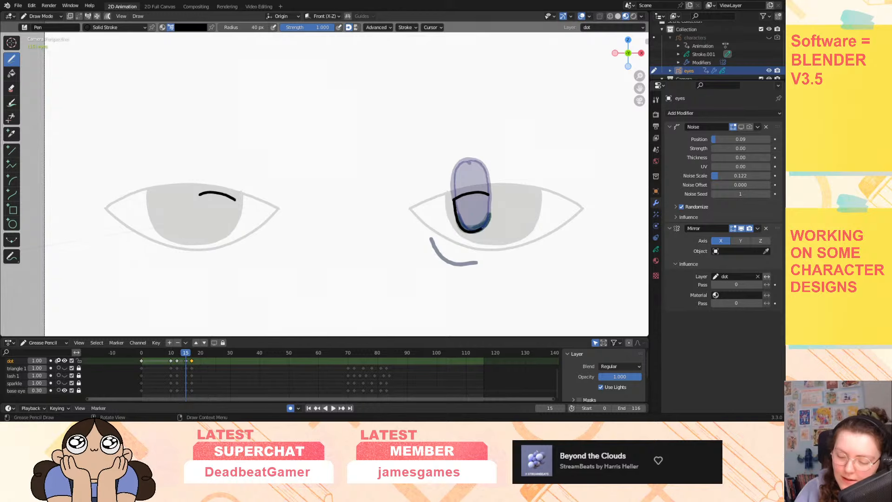
{"action": "left_click_drag", "start_coordinate": [491, 207], "coordinate": [490, 195]}
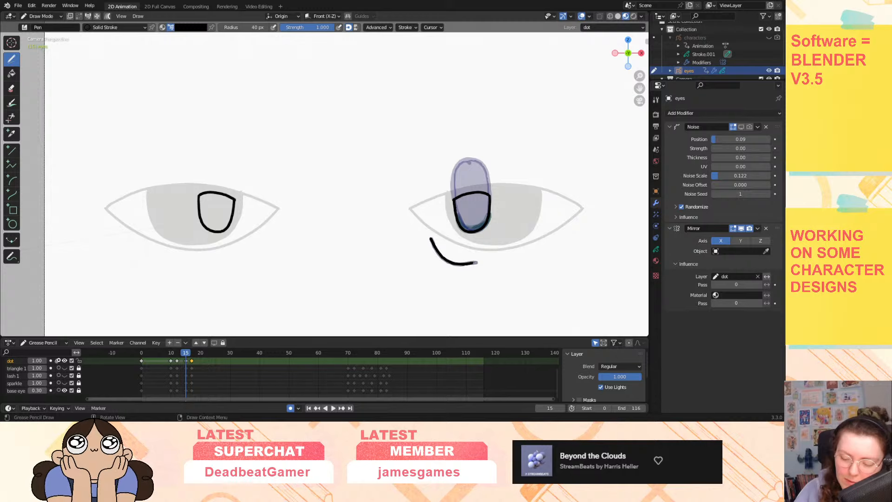
{"action": "left_click_drag", "start_coordinate": [177, 355], "coordinate": [185, 353]}
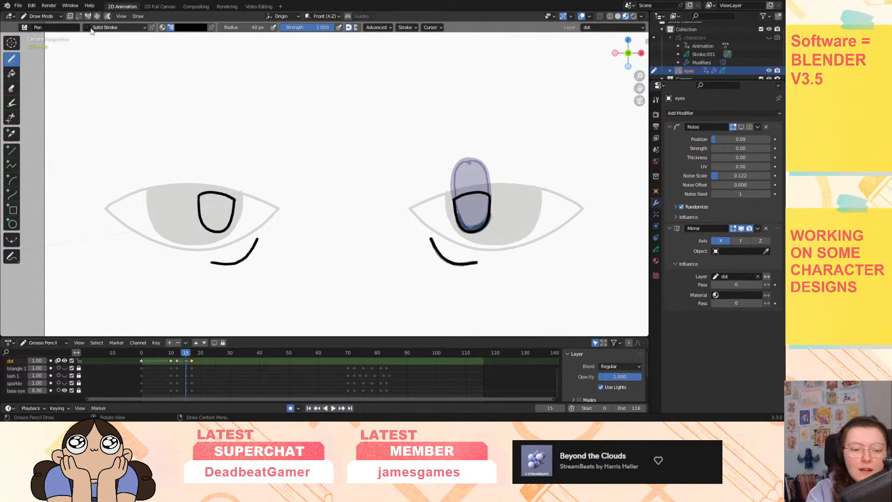
Fill the partly open dot outline at frame 15 with the Solid Fill material.
{"action": "left_click", "coordinate": [107, 27]}
{"action": "left_click", "coordinate": [97, 63]}
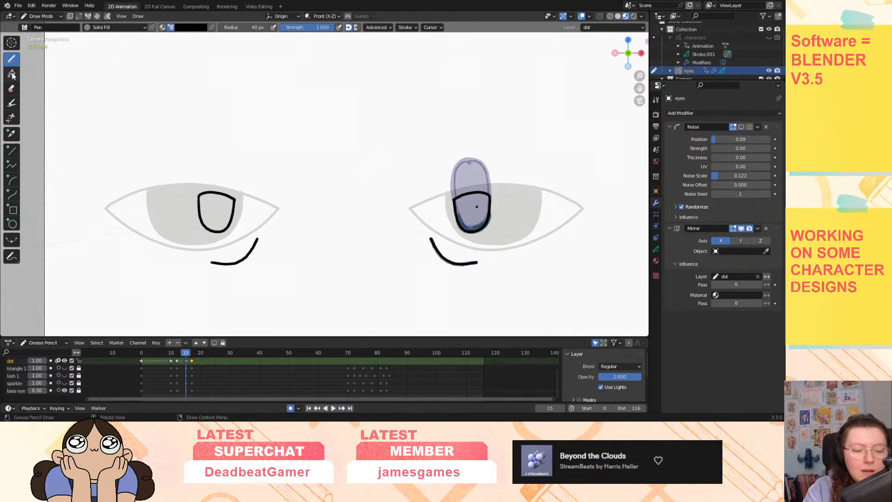
{"action": "left_click", "coordinate": [12, 73]}
{"action": "left_click", "coordinate": [484, 210]}
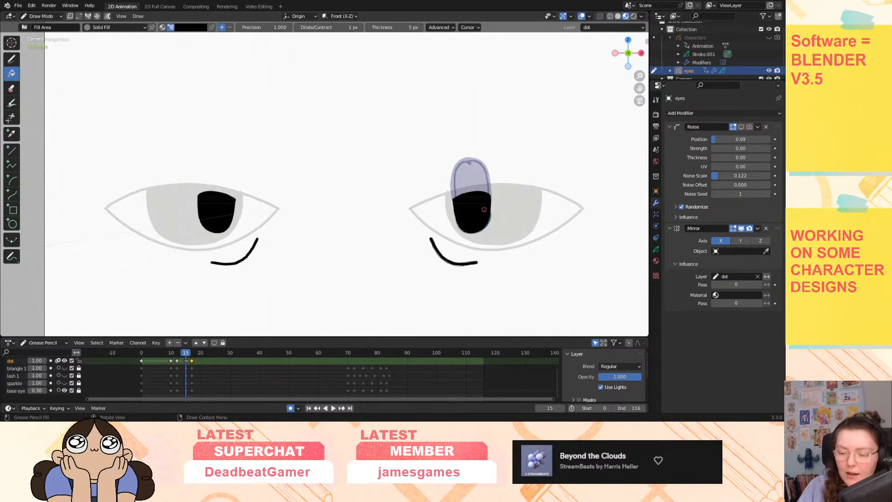
Return to frame 0 and switch back to the Pen with the Solid Stroke material.
{"action": "left_click", "coordinate": [14, 57]}
{"action": "mouse_move", "coordinate": [177, 355]}
{"action": "left_mouse_down"}
{"action": "mouse_move", "coordinate": [191, 363]}
{"action": "mouse_move", "coordinate": [142, 376]}
{"action": "left_mouse_up"}
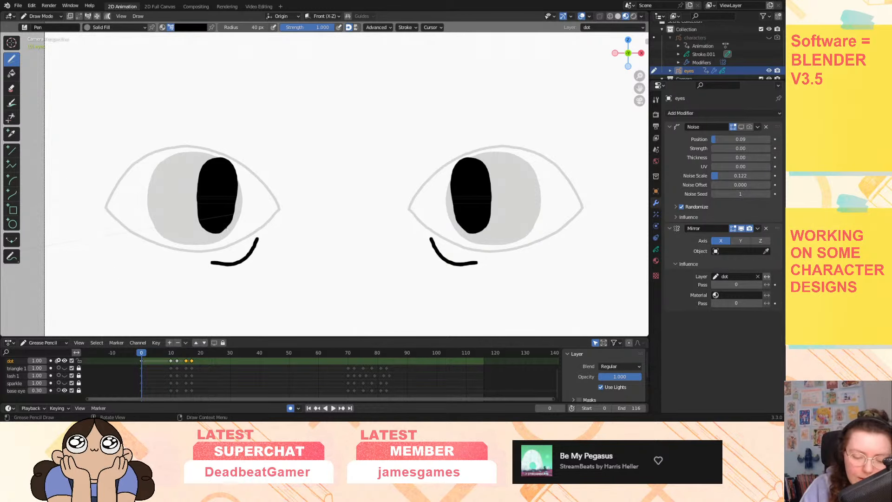
{"action": "left_click", "coordinate": [107, 28]}
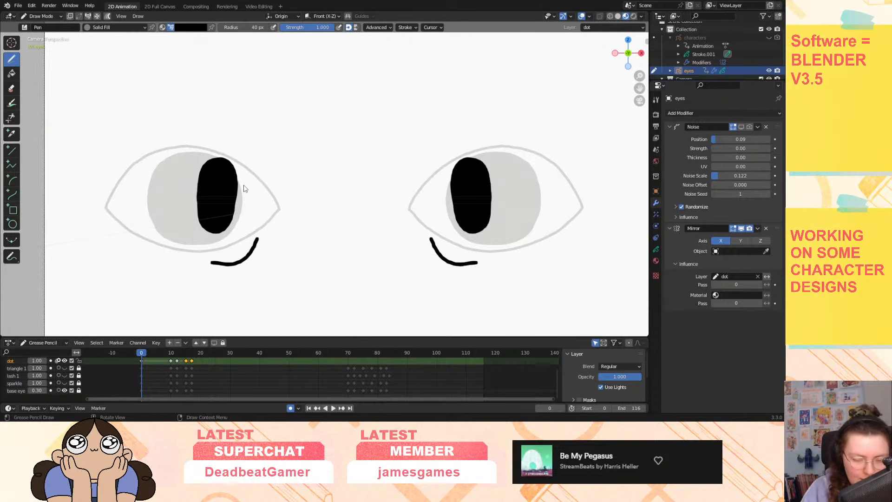
{"action": "left_click", "coordinate": [134, 28]}
{"action": "left_click", "coordinate": [140, 48]}
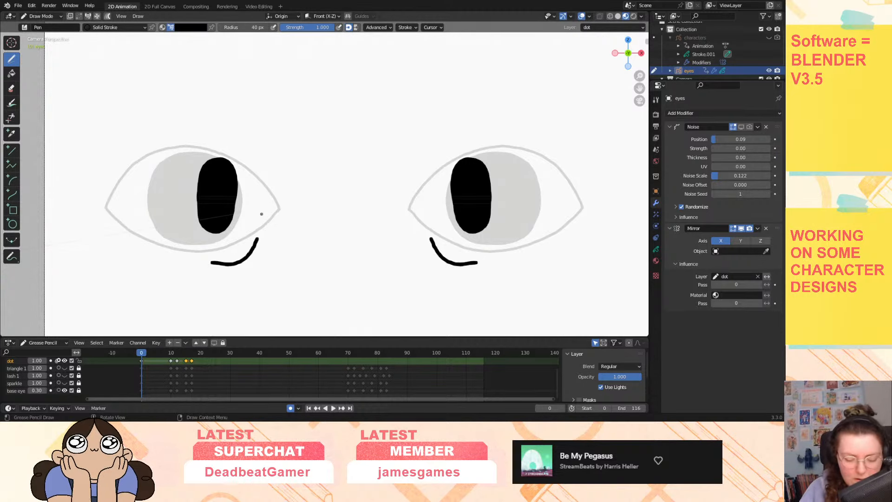
Step through the blink keyframes and duplicate the filled open-eye drawing from frame 0 onto frame 17.
{"action": "key", "text": "Up"}
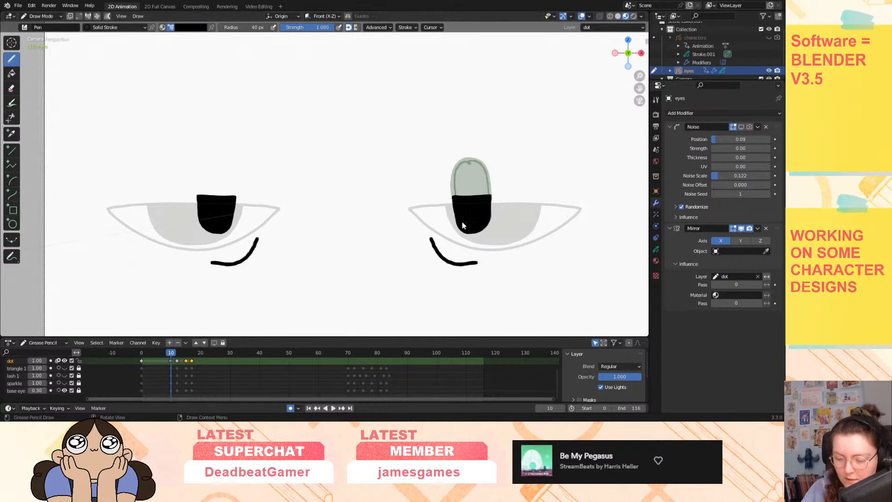
{"action": "left_click", "coordinate": [178, 354]}
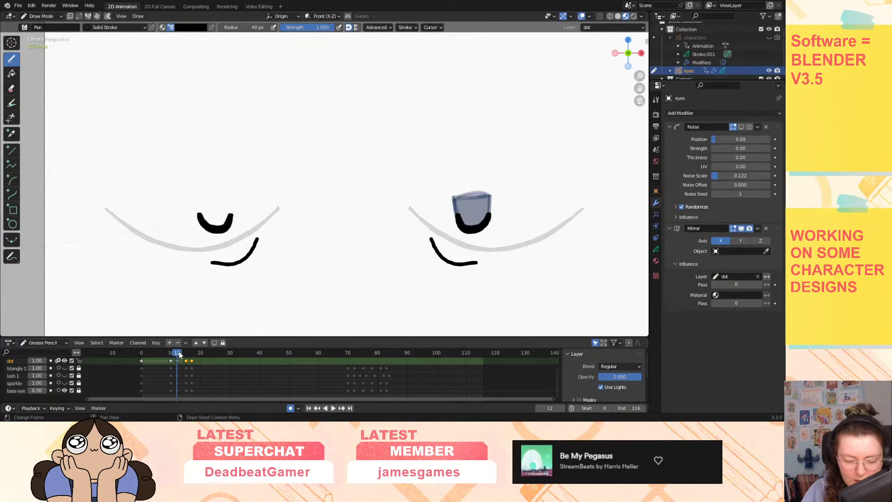
{"action": "key", "text": "Up"}
{"action": "key", "text": "Up"}
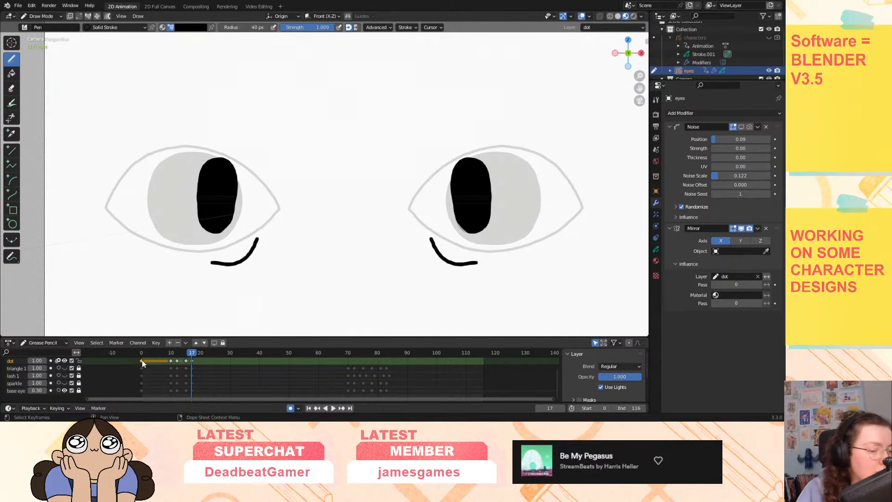
{"action": "left_click_drag", "start_coordinate": [142, 361], "coordinate": [193, 365]}
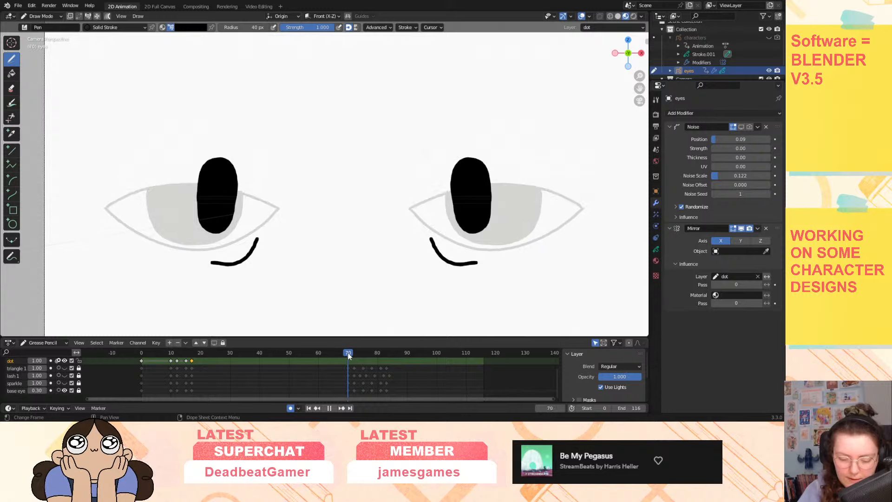
Duplicate the dot layer's first blink keyframes, frames 10 to 17, so the copies start at frame 70.
{"action": "key", "text": "space"}
{"action": "left_click_drag", "start_coordinate": [192, 364], "coordinate": [154, 364]}
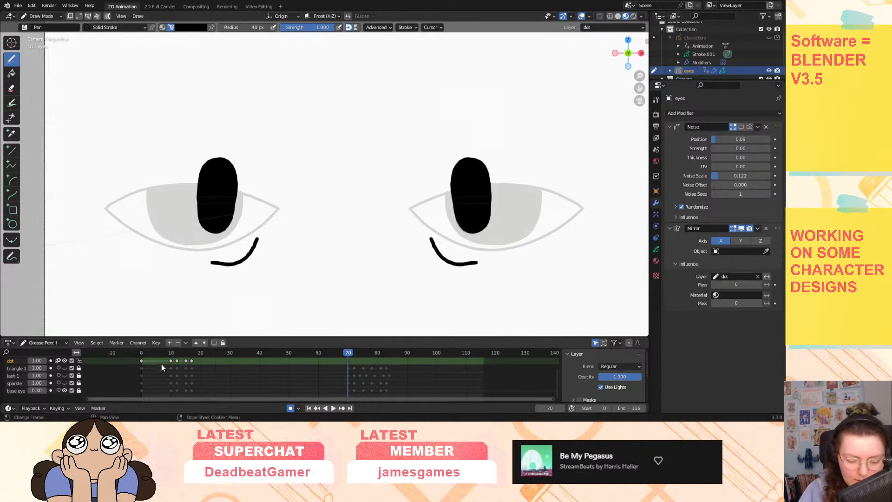
{"action": "key", "text": "g"}
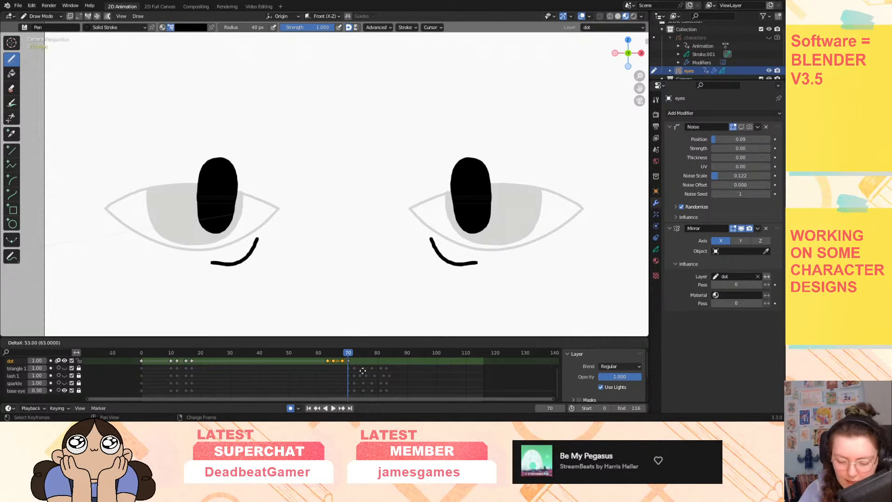
{"action": "left_click", "coordinate": [377, 368]}
Check the copied closed eye at frame 72 and shift the last two copied dot keyframes 16 frames later.
{"action": "key", "text": "space"}
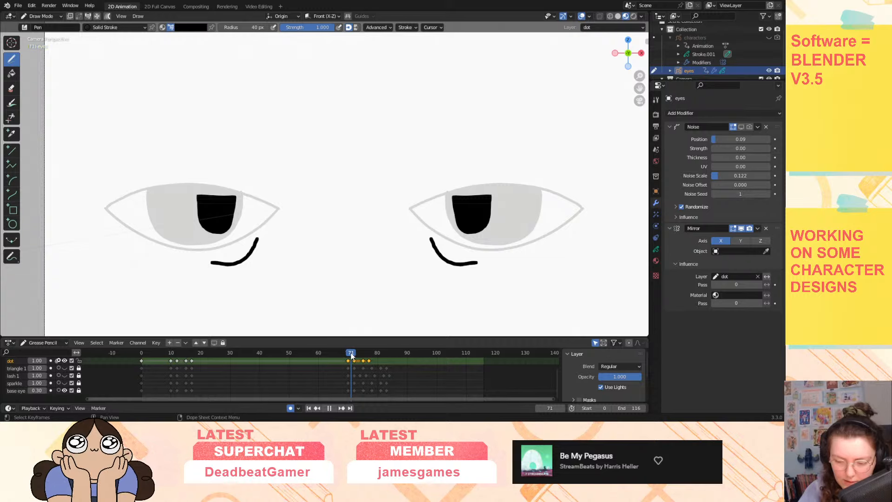
{"action": "left_click_drag", "start_coordinate": [351, 356], "coordinate": [354, 356]}
{"action": "key", "text": "space"}
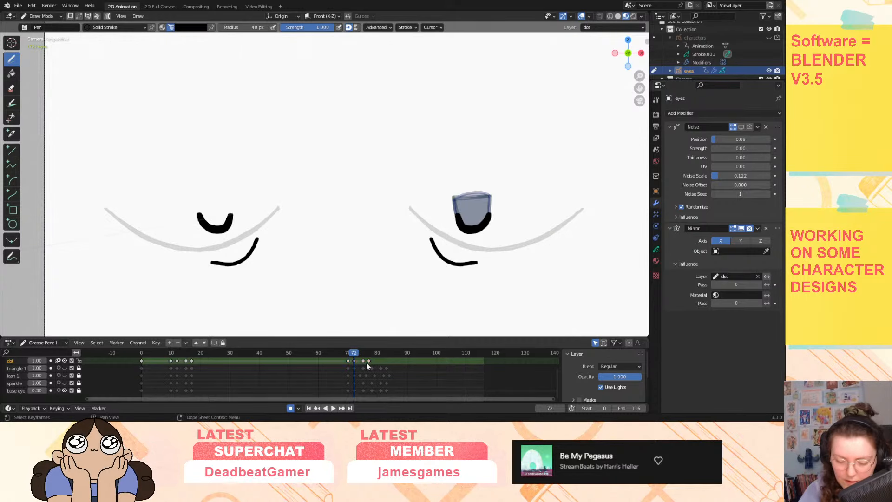
{"action": "type", "text": "g16"}
{"action": "key", "text": "Return"}
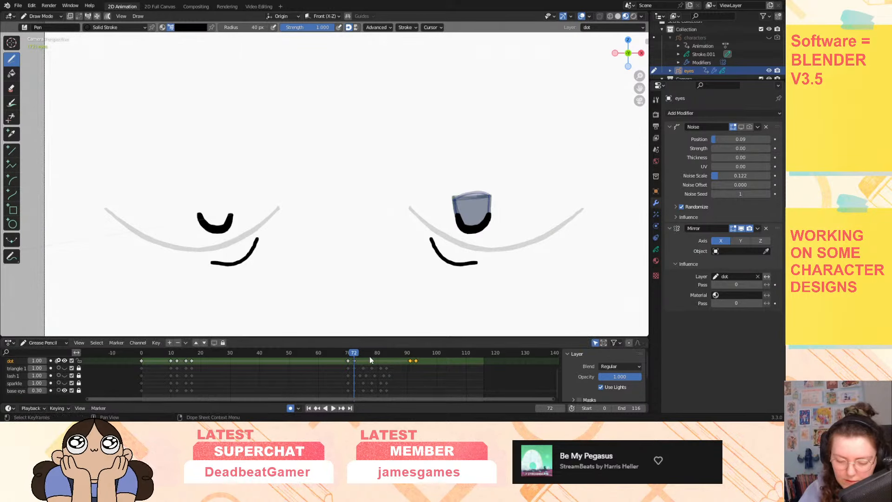
Move the partly open dot keyframe back to frame 75, matching the base eye guide.
{"action": "key", "text": "space"}
{"action": "key", "text": "space"}
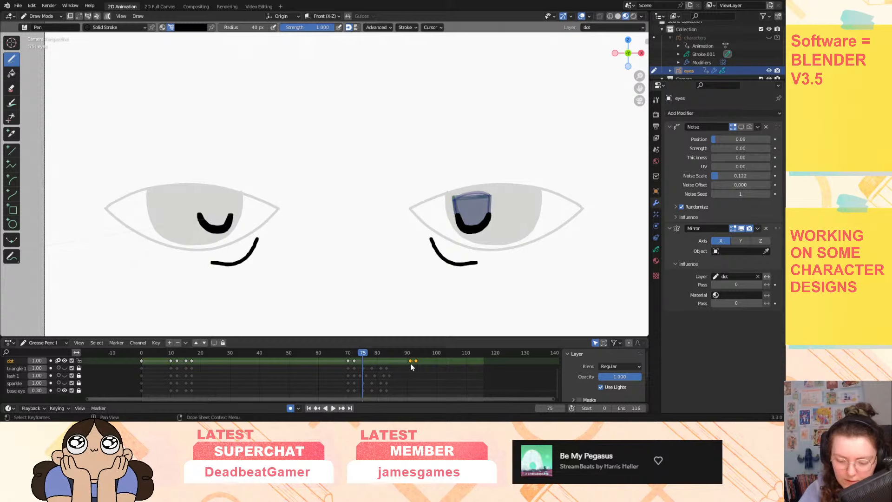
{"action": "left_click", "coordinate": [410, 361]}
{"action": "key", "text": "g"}
{"action": "left_click", "coordinate": [358, 364]}
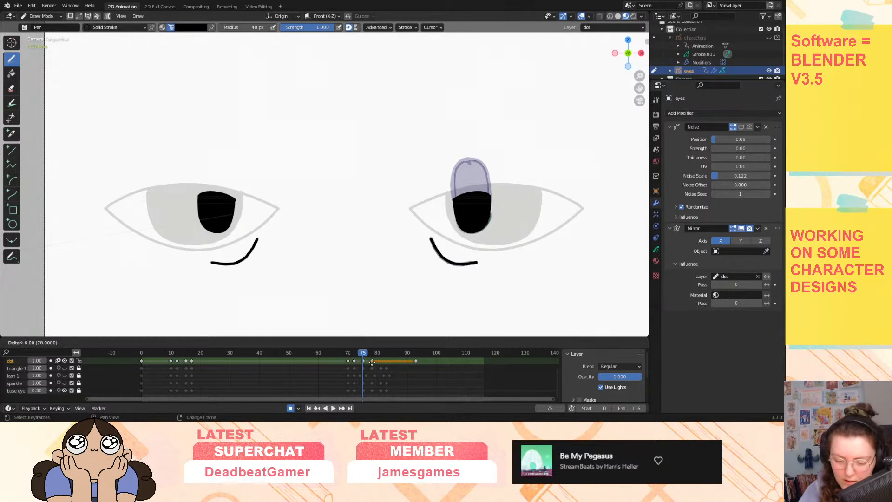
Complete the second closure with dot keyframes on frames 78, 81 and 83, following the base eye timing.
{"action": "key", "text": "space"}
{"action": "mouse_move", "coordinate": [373, 356]}
{"action": "left_mouse_down"}
{"action": "mouse_move", "coordinate": [393, 359]}
{"action": "mouse_move", "coordinate": [383, 355]}
{"action": "mouse_move", "coordinate": [382, 363]}
{"action": "left_mouse_up"}
{"action": "key", "text": "i"}
{"action": "left_click", "coordinate": [382, 364]}
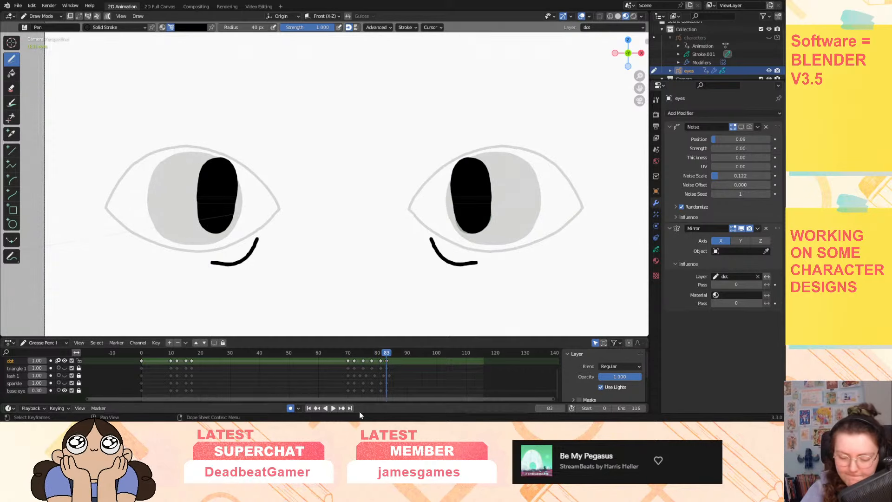
Hide the base eye layer and play the dot blink animation from frame 0.
{"action": "left_click", "coordinate": [309, 408]}
{"action": "left_click", "coordinate": [64, 390]}
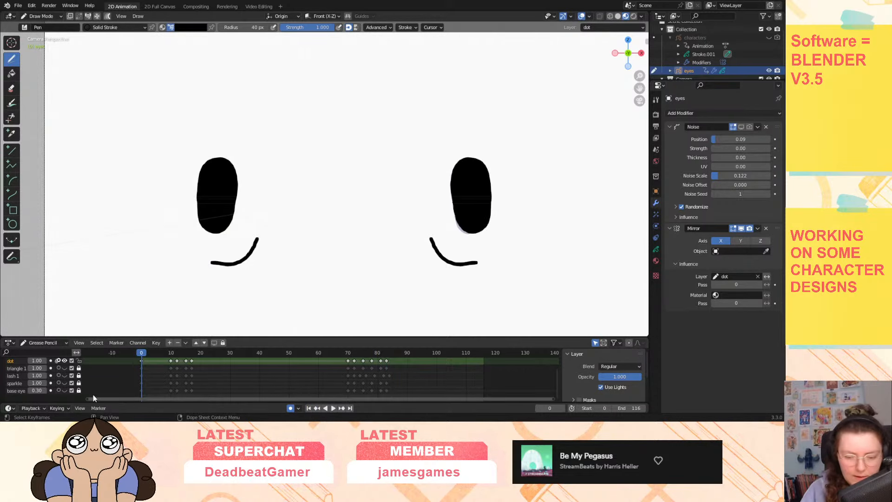
{"action": "left_click", "coordinate": [333, 408]}
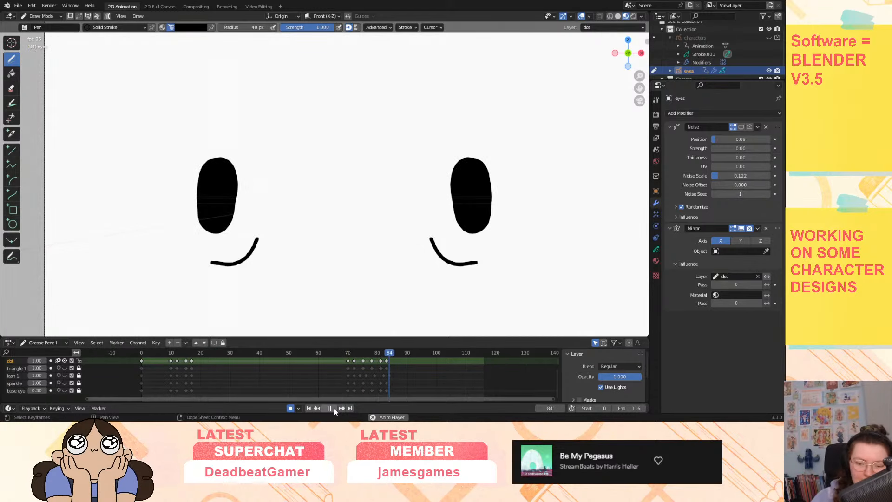
Redraw the closed dot eye at frame 12 as a wider, shallower curve extending past both sides of the dot.
{"action": "left_click_drag", "start_coordinate": [362, 367], "coordinate": [181, 361]}
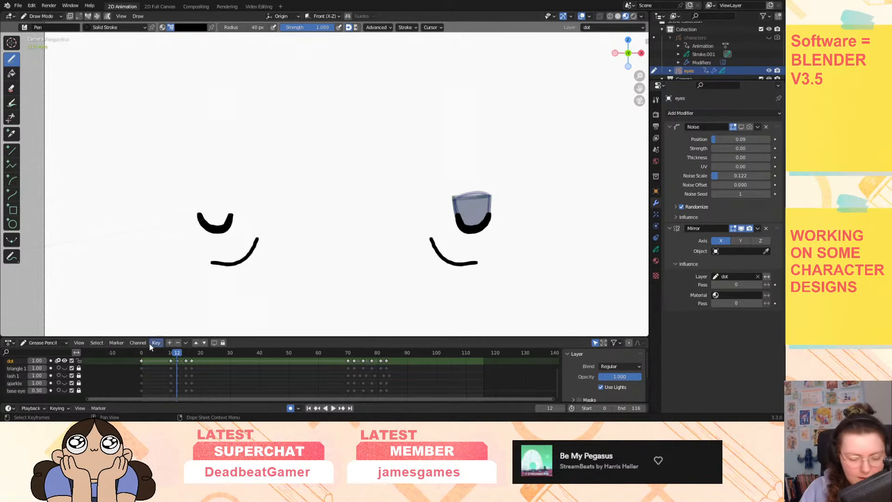
{"action": "mouse_move", "coordinate": [469, 218]}
{"action": "left_mouse_down", "text": "ctrl"}
{"action": "mouse_move", "coordinate": [496, 215]}
{"action": "mouse_move", "coordinate": [478, 231]}
{"action": "mouse_move", "coordinate": [508, 214]}
{"action": "left_mouse_up", "text": "ctrl"}
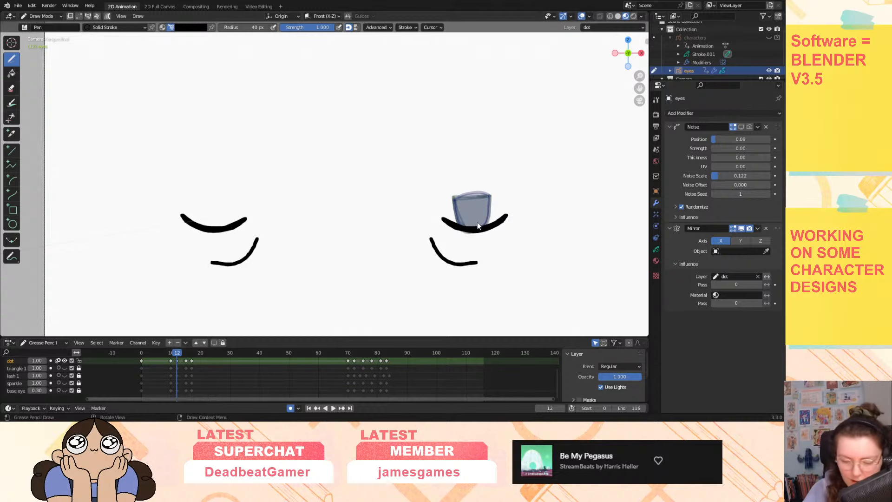
{"action": "mouse_move", "coordinate": [178, 356]}
{"action": "left_mouse_down"}
{"action": "mouse_move", "coordinate": [167, 356]}
{"action": "mouse_move", "coordinate": [189, 358]}
{"action": "mouse_move", "coordinate": [164, 367]}
{"action": "mouse_move", "coordinate": [181, 368]}
{"action": "mouse_move", "coordinate": [161, 372]}
{"action": "mouse_move", "coordinate": [175, 370]}
{"action": "mouse_move", "coordinate": [170, 355]}
{"action": "left_mouse_up"}
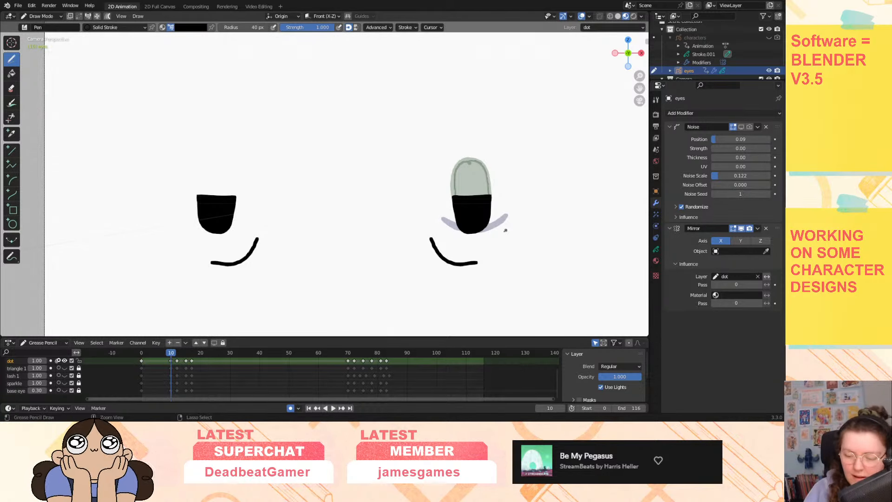
Undo the trial strokes at the half-closed dot on frame 10.
{"action": "key", "text": "ctrl+z"}
{"action": "key", "text": "ctrl+z"}
{"action": "key", "text": "ctrl+z"}
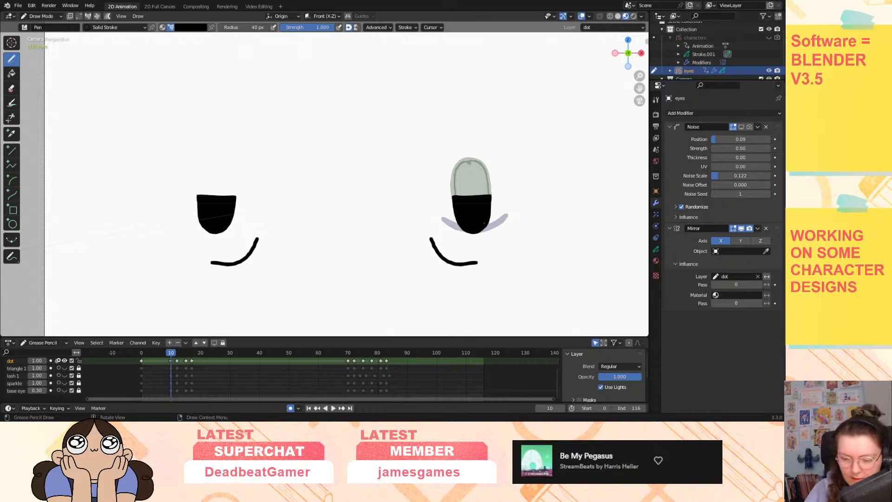
Replace the closed eye at frame 72 with a duplicate of the wide curve keyframe from frame 12.
{"action": "left_click_drag", "start_coordinate": [166, 354], "coordinate": [206, 367]}
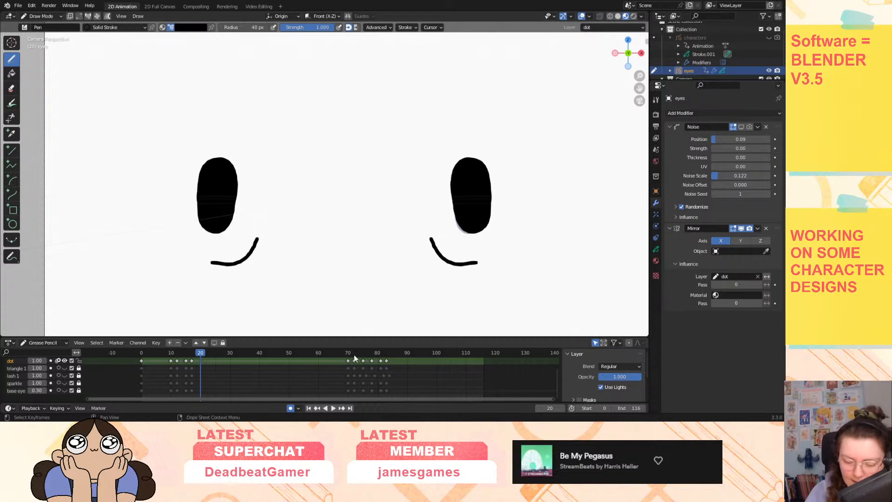
{"action": "left_click_drag", "start_coordinate": [350, 353], "coordinate": [354, 354]}
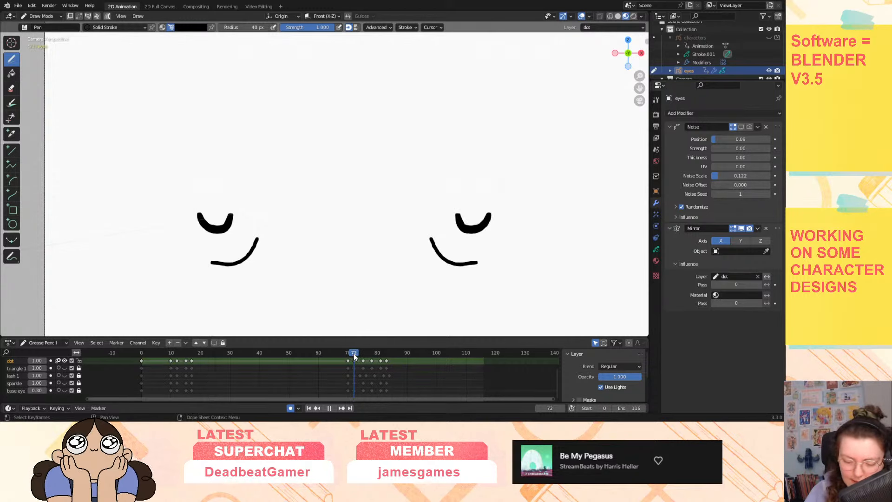
{"action": "left_click", "coordinate": [178, 352]}
{"action": "left_click", "coordinate": [177, 361]}
{"action": "key", "text": "shift+d"}
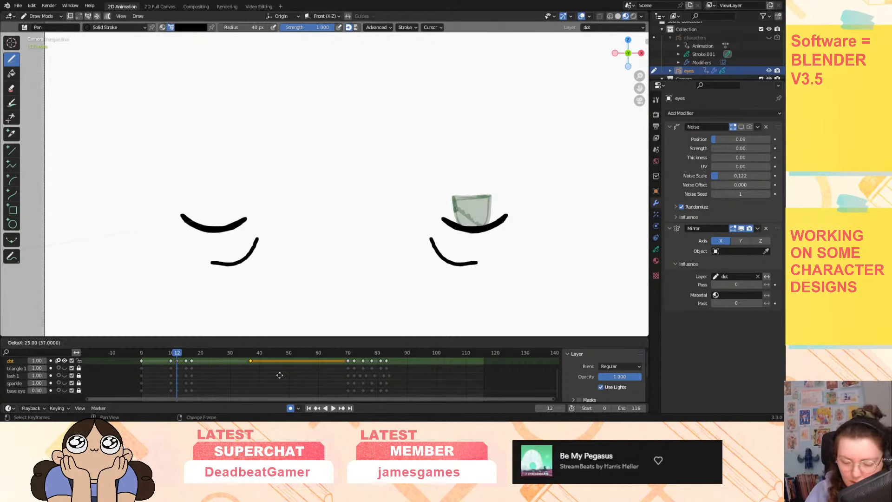
{"action": "left_click", "coordinate": [369, 366]}
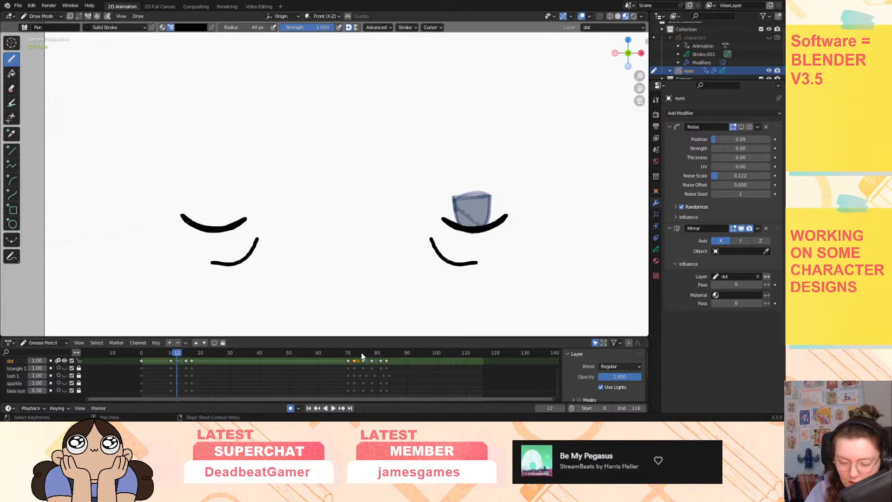
Try to place the wide closed-eye keyframe from frame 72 on frame 78, and undo the change.
{"action": "left_click_drag", "start_coordinate": [363, 353], "coordinate": [370, 355]}
{"action": "left_click", "coordinate": [371, 353]}
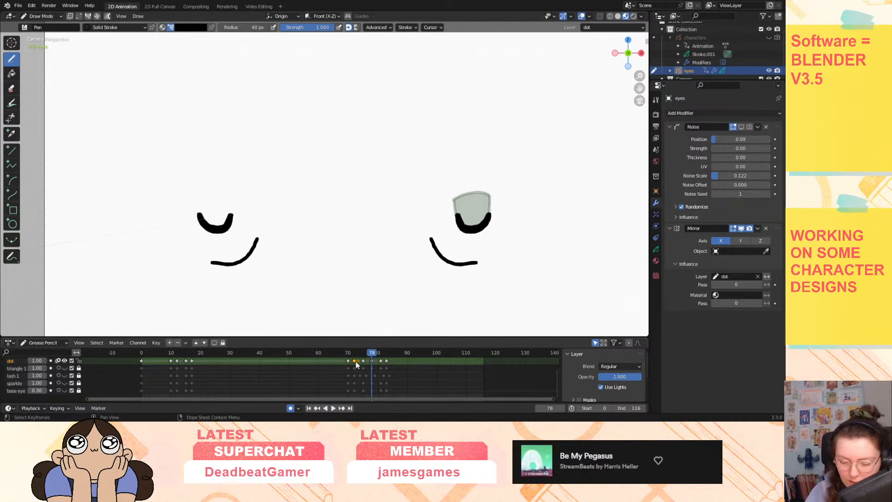
{"action": "key", "text": "g"}
{"action": "left_click", "coordinate": [373, 363]}
{"action": "key", "text": "space"}
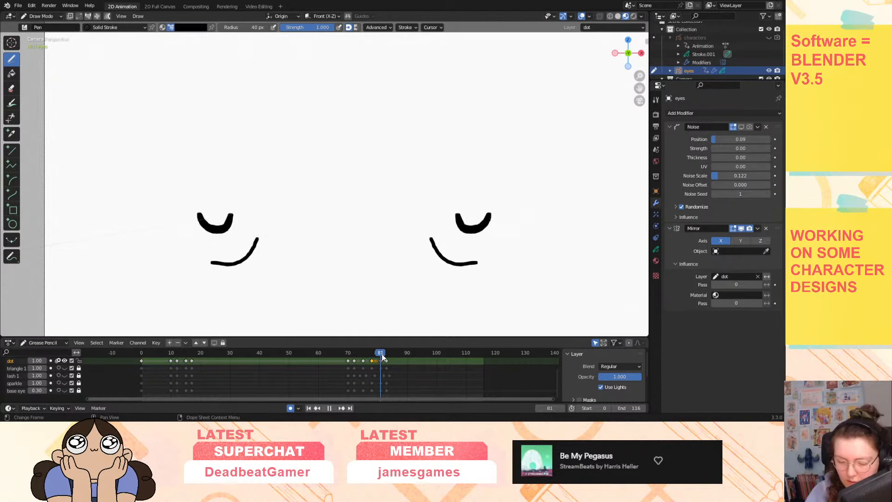
{"action": "mouse_move", "coordinate": [372, 357]}
{"action": "left_mouse_down"}
{"action": "mouse_move", "coordinate": [354, 361]}
{"action": "mouse_move", "coordinate": [363, 353]}
{"action": "mouse_move", "coordinate": [381, 361]}
{"action": "mouse_move", "coordinate": [365, 355]}
{"action": "mouse_move", "coordinate": [374, 358]}
{"action": "left_mouse_up"}
{"action": "key", "text": "ctrl+z"}
Show the base eye guide layer and duplicate the wide closed-eye keyframe from frame 72 onto frame 78.
{"action": "left_click", "coordinate": [59, 390]}
{"action": "left_click", "coordinate": [63, 390]}
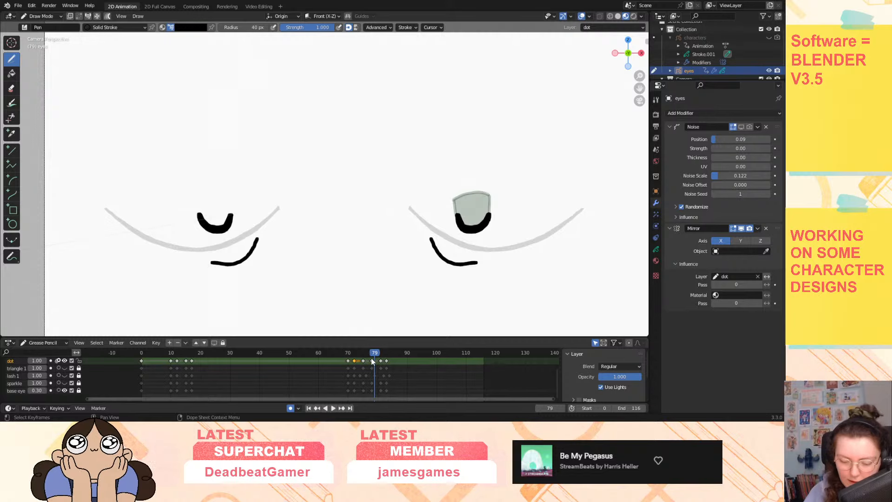
{"action": "key", "text": "shift+d"}
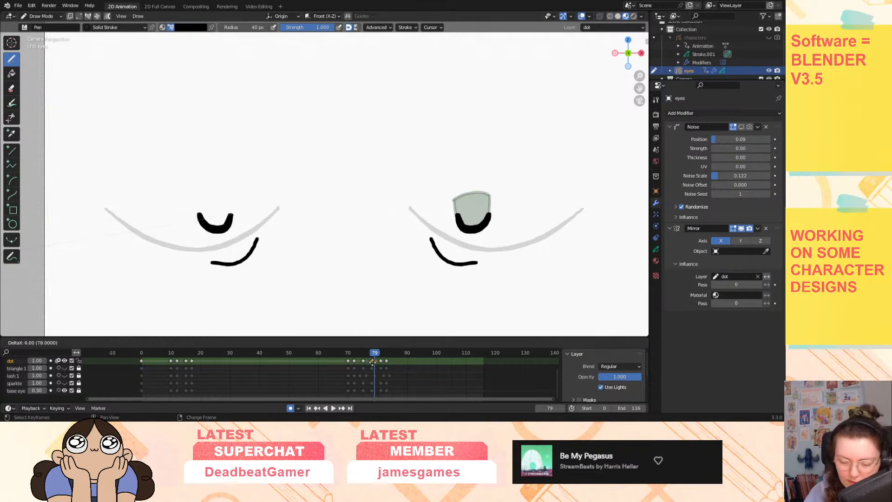
{"action": "left_click", "coordinate": [372, 363]}
Duplicate the half-closed dot keyframe from frame 70 onto frame 81 and check the frames up to 84.
{"action": "left_click_drag", "start_coordinate": [376, 354], "coordinate": [380, 355]}
{"action": "left_click", "coordinate": [348, 352]}
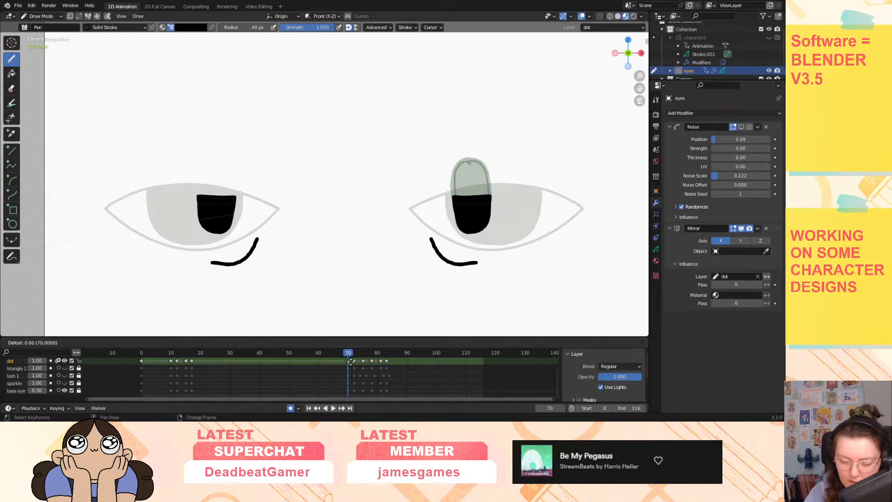
{"action": "left_click_drag", "start_coordinate": [381, 352], "coordinate": [389, 354]}
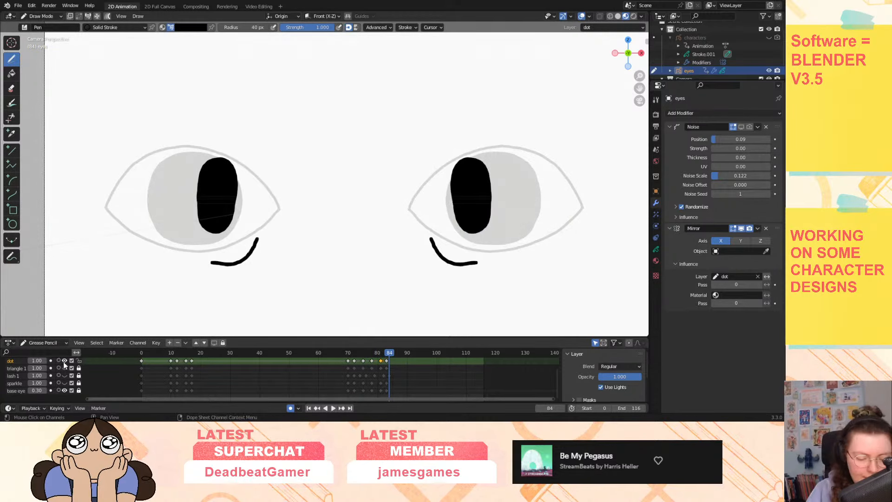
Hide the base eye layer, play back the blinks and inspect the partly open dot at frame 75.
{"action": "left_click", "coordinate": [64, 390]}
{"action": "left_click", "coordinate": [333, 408]}
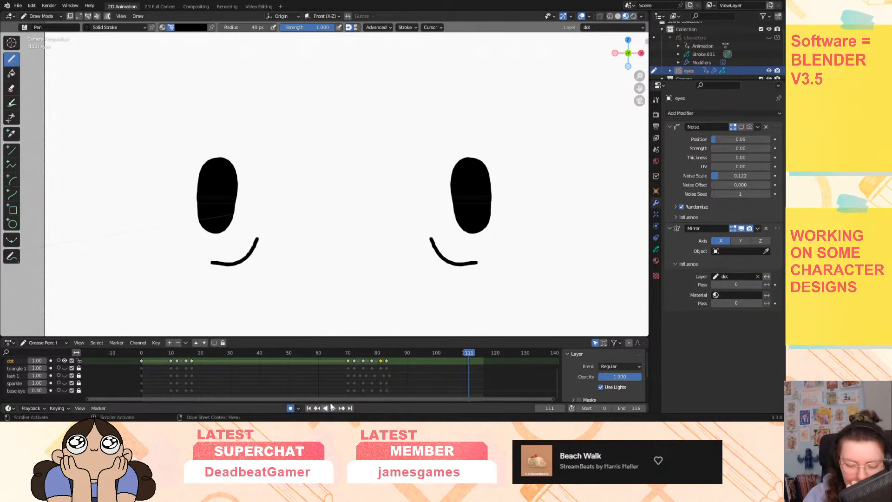
{"action": "left_click_drag", "start_coordinate": [362, 354], "coordinate": [362, 387]}
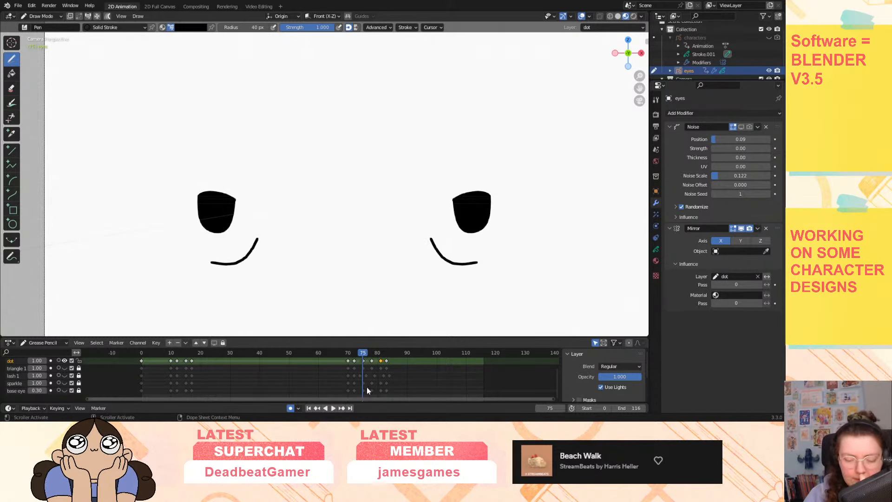
Turn on onion skinning for the dot layer, then rebuild frame 75 from frame 70's half-closed drawing with an added arched top.
{"action": "left_click", "coordinate": [59, 360]}
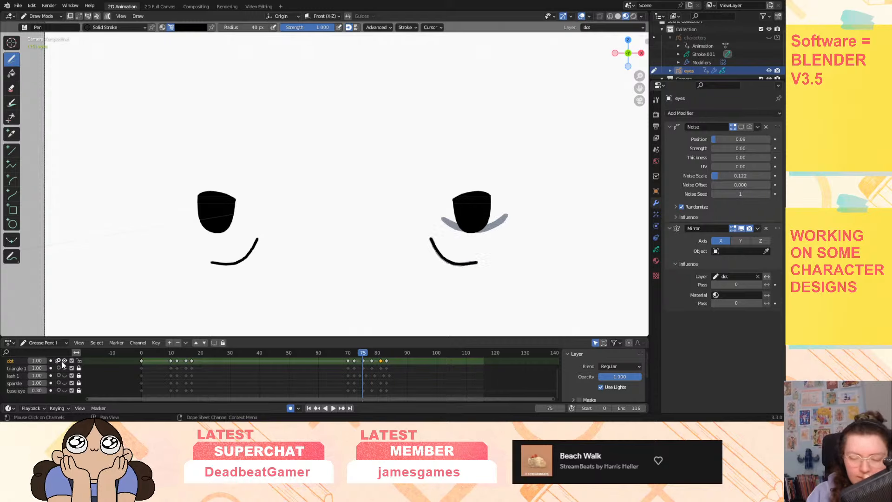
{"action": "left_click_drag", "start_coordinate": [640, 75], "coordinate": [640, 47]}
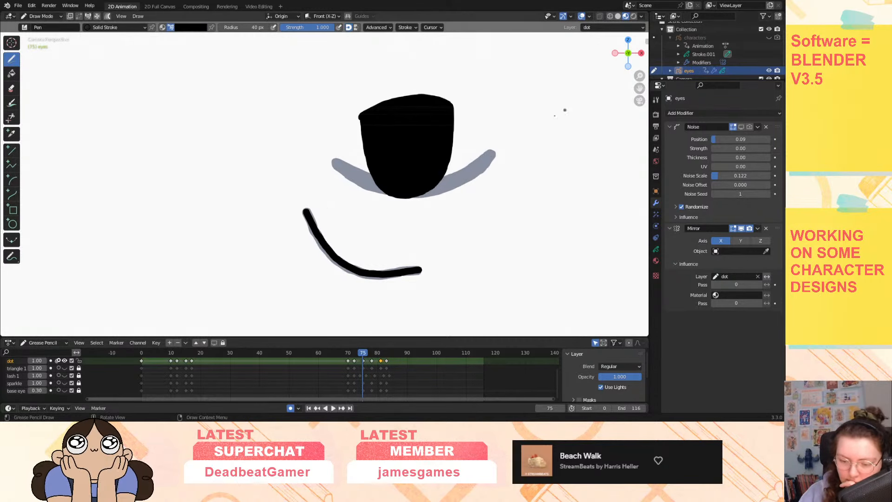
{"action": "left_click_drag", "start_coordinate": [370, 356], "coordinate": [355, 354]}
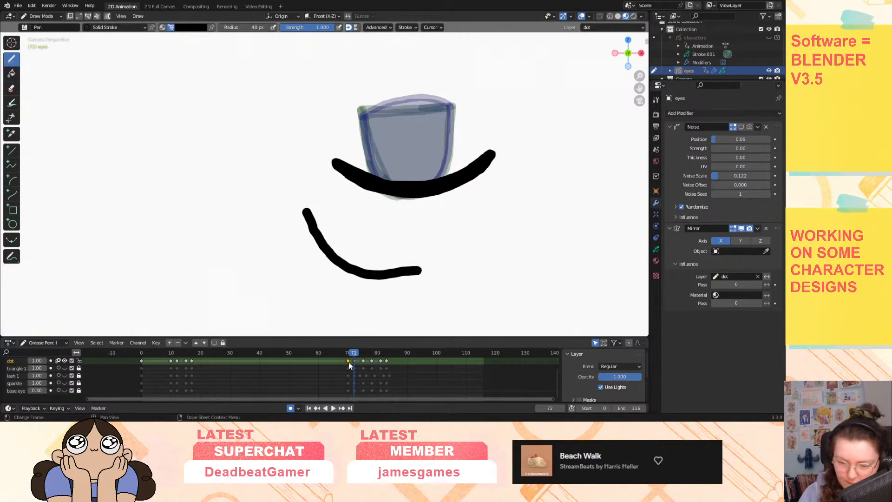
{"action": "left_click", "coordinate": [348, 353]}
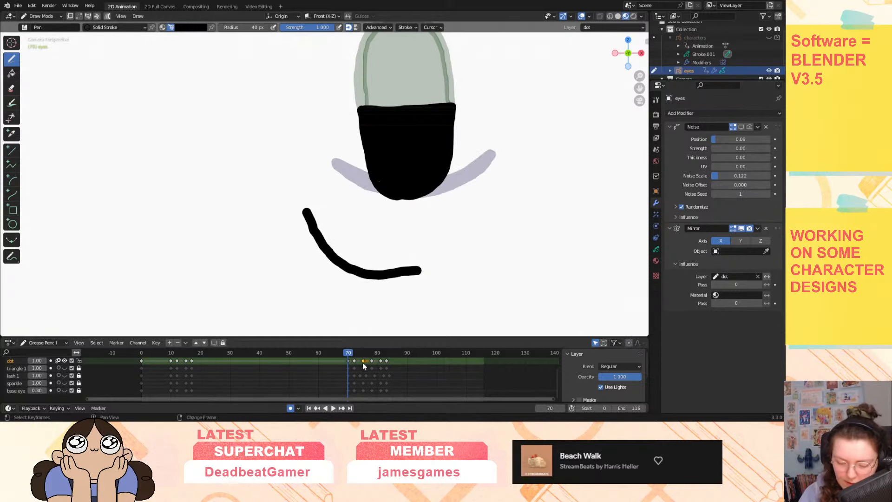
{"action": "left_click", "coordinate": [364, 355]}
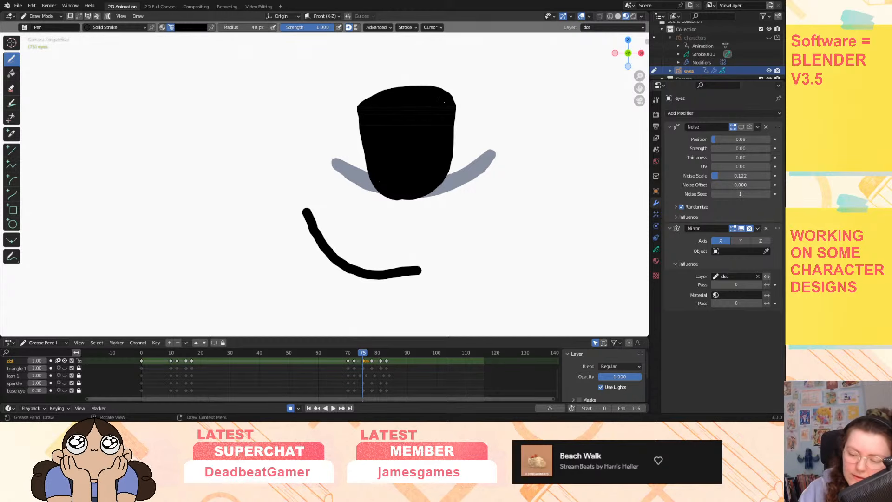
{"action": "left_click_drag", "start_coordinate": [639, 76], "coordinate": [726, 73]}
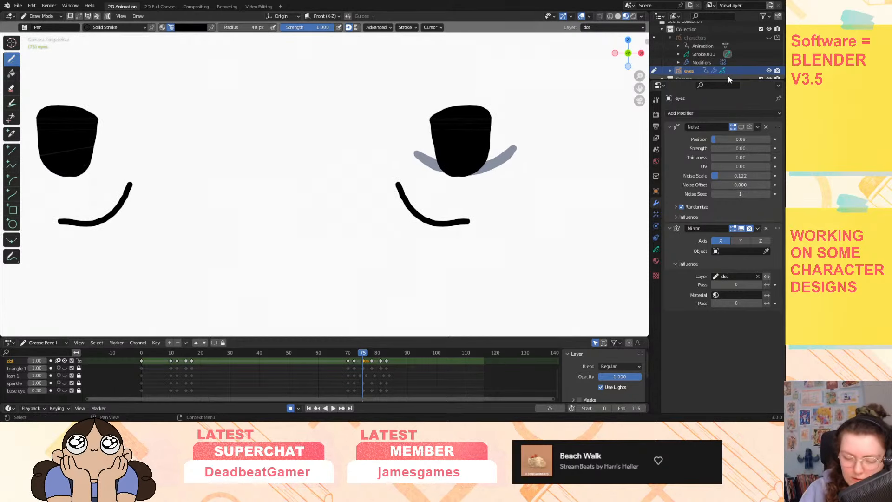
Rebuild the dot layer's frame 15 from frame 10's half-closed drawing and paint an arched top onto it.
{"action": "left_click_drag", "start_coordinate": [171, 352], "coordinate": [187, 356]}
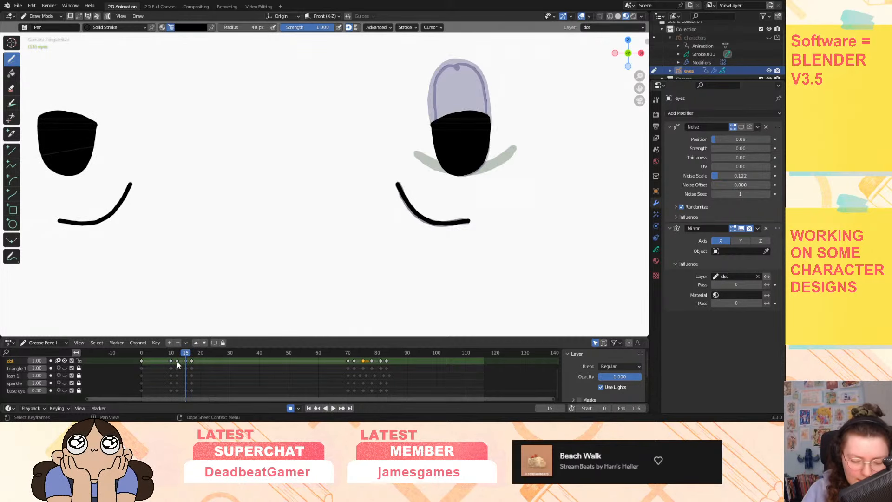
{"action": "left_click", "coordinate": [174, 352]}
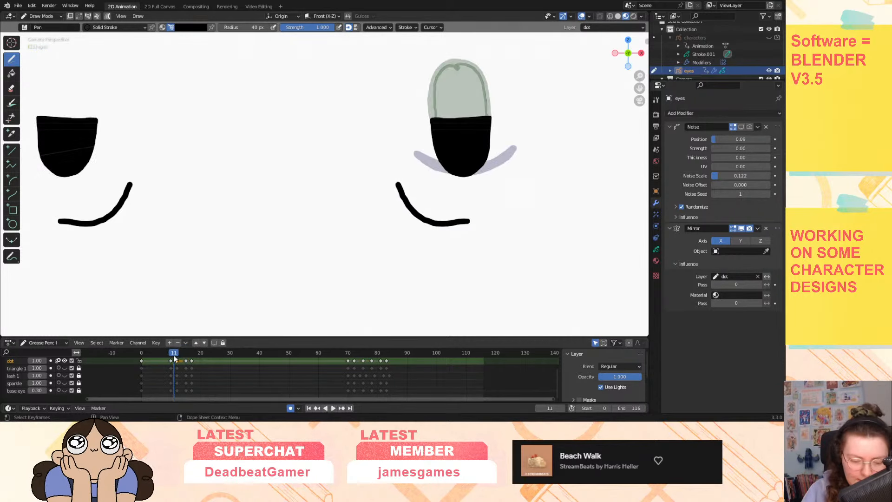
{"action": "left_click_drag", "start_coordinate": [170, 360], "coordinate": [186, 363]}
{"action": "key", "text": "Right"}
{"action": "key", "text": "Right"}
{"action": "key", "text": "Right"}
{"action": "key", "text": "Right"}
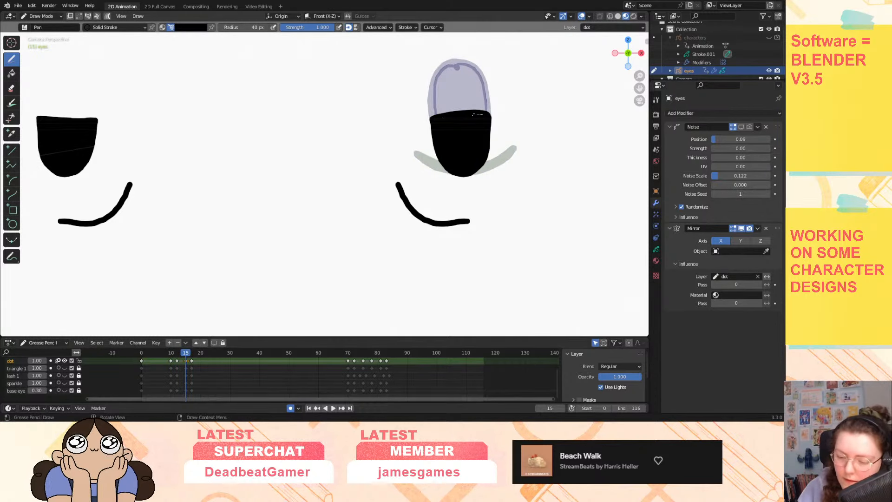
{"action": "left_click_drag", "start_coordinate": [478, 114], "coordinate": [448, 127]}
{"action": "scroll", "coordinate": [534, 195], "scroll_direction": "down", "scroll_amount": 2}
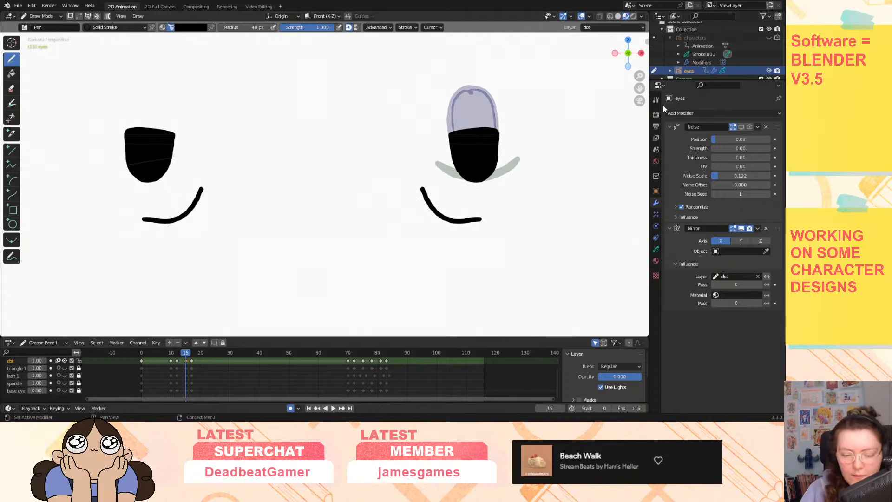
Play back the dot eye blinks from frame 0.
{"action": "left_click_drag", "start_coordinate": [186, 356], "coordinate": [155, 366]}
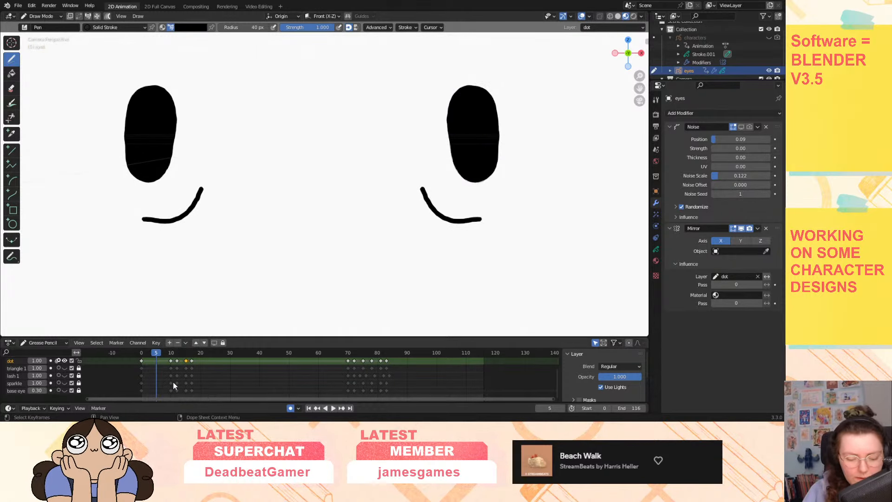
{"action": "left_click", "coordinate": [142, 354]}
{"action": "left_click", "coordinate": [333, 408]}
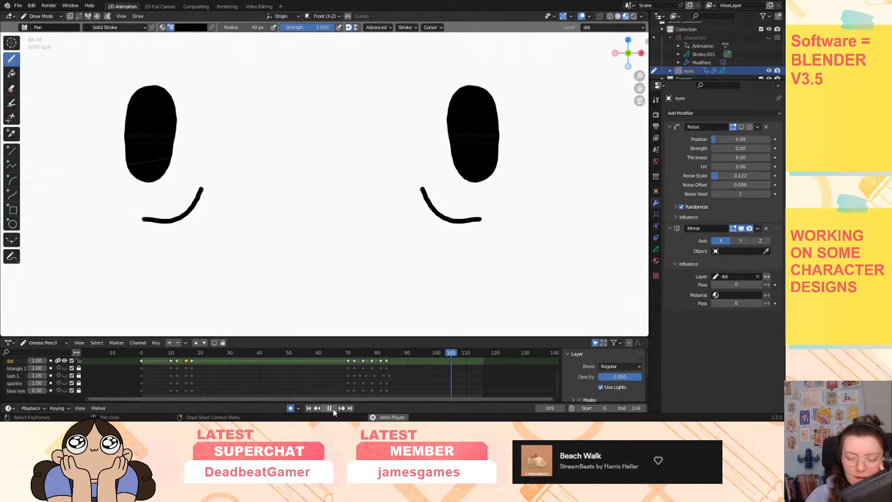
{"action": "left_click", "coordinate": [333, 408]}
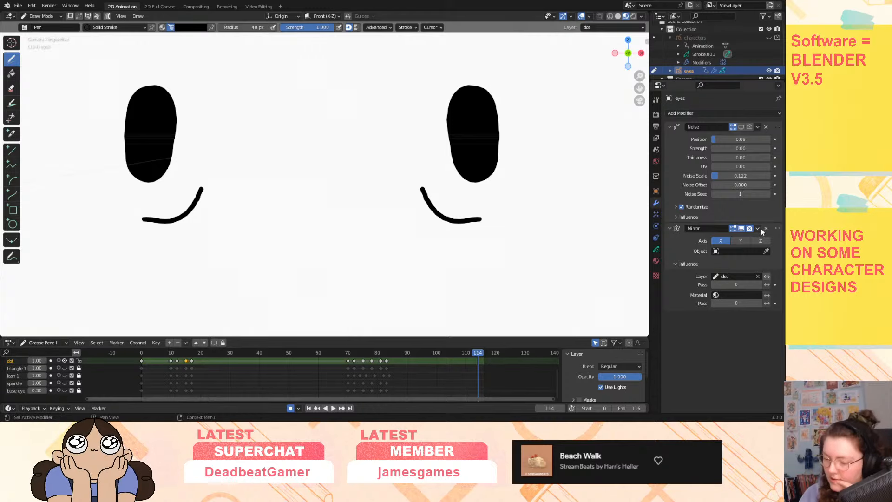
In Object Mode, duplicate the dot layer's Mirror modifier and apply the original, keeping the copy.
{"action": "left_click", "coordinate": [54, 18]}
{"action": "left_click", "coordinate": [44, 26]}
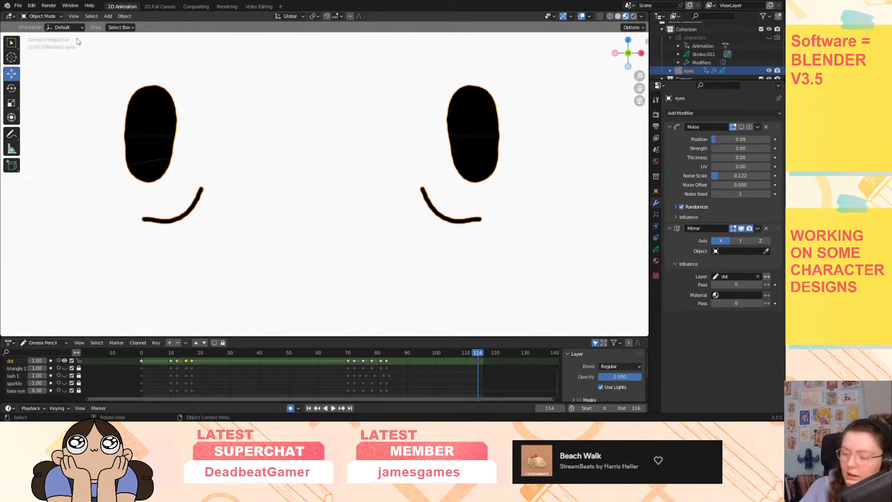
{"action": "left_click", "coordinate": [757, 229]}
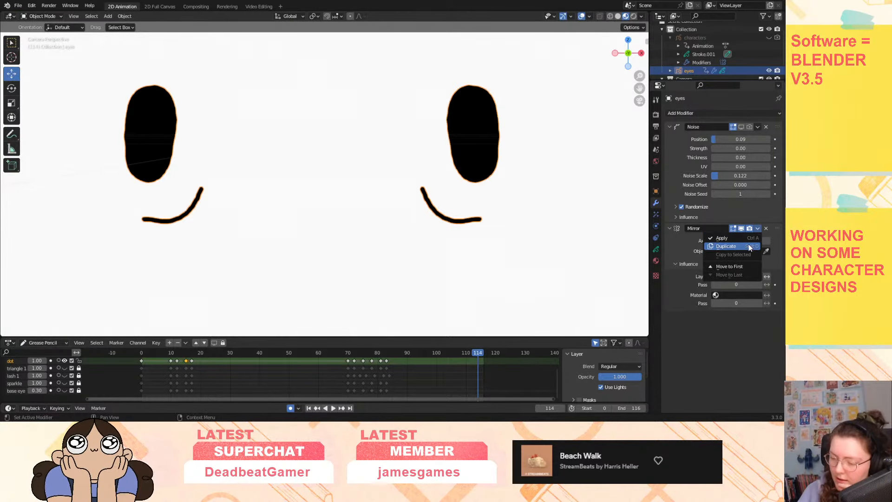
{"action": "left_click", "coordinate": [748, 245]}
{"action": "left_click", "coordinate": [754, 229]}
{"action": "left_click", "coordinate": [748, 240]}
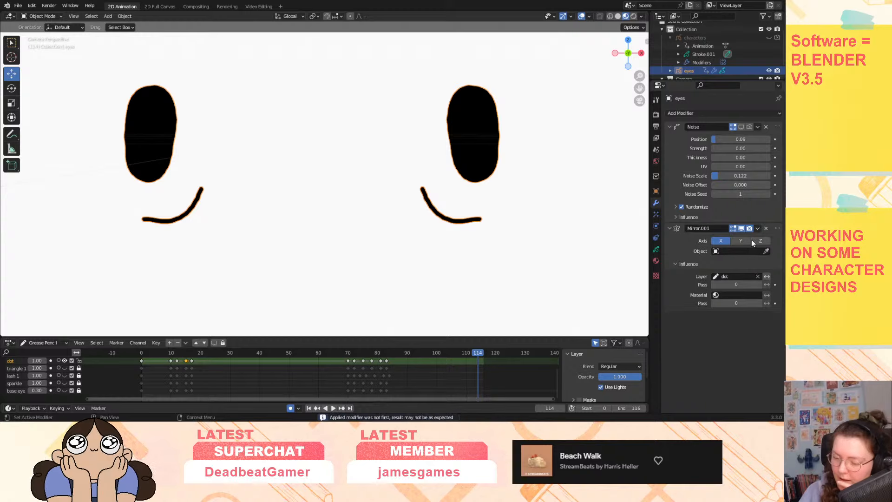
Move the keyframe of the visible reference eye layer from frame 97 to frame 0.
{"action": "left_click", "coordinate": [141, 353]}
{"action": "left_click_drag", "start_coordinate": [641, 76], "coordinate": [642, 95]}
{"action": "left_click_drag", "start_coordinate": [639, 87], "coordinate": [659, 236]}
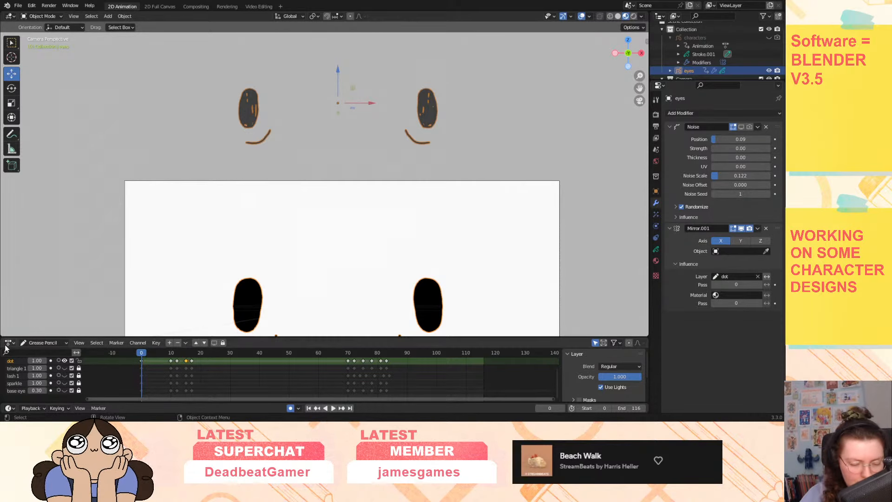
{"action": "scroll", "coordinate": [17, 376], "scroll_direction": "up", "scroll_amount": 3}
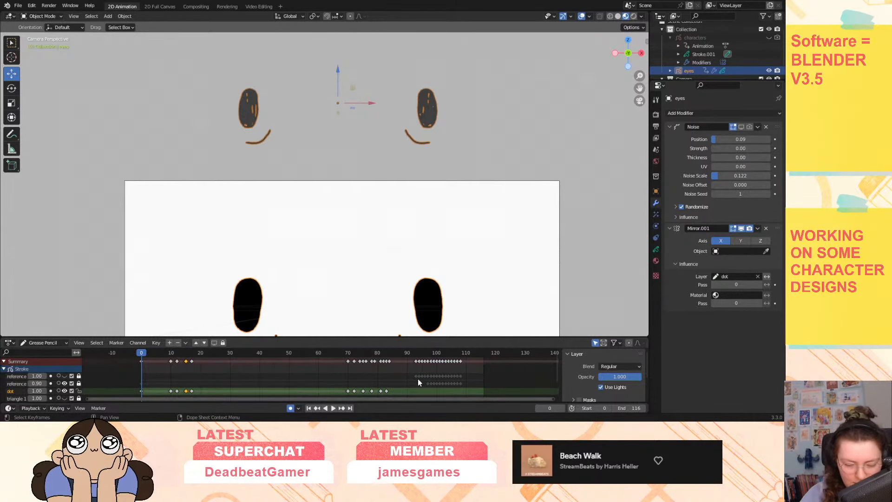
{"action": "left_click", "coordinate": [428, 353]}
{"action": "key", "text": "space"}
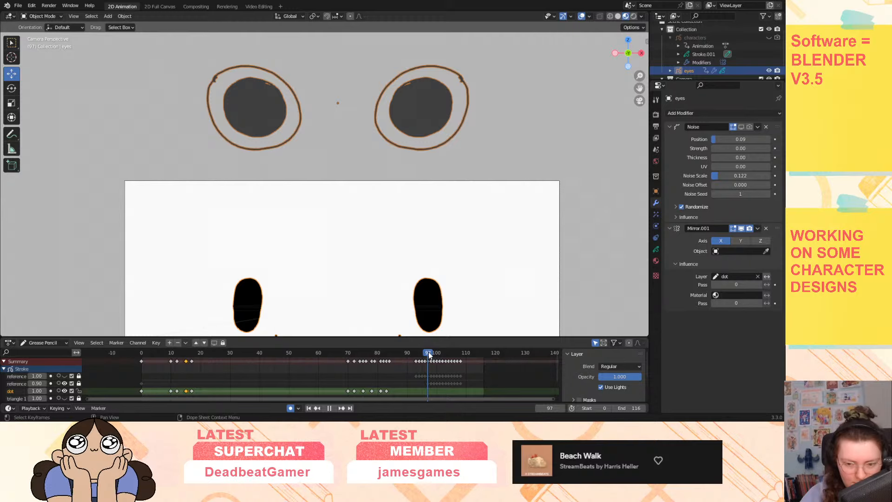
{"action": "key", "text": "space"}
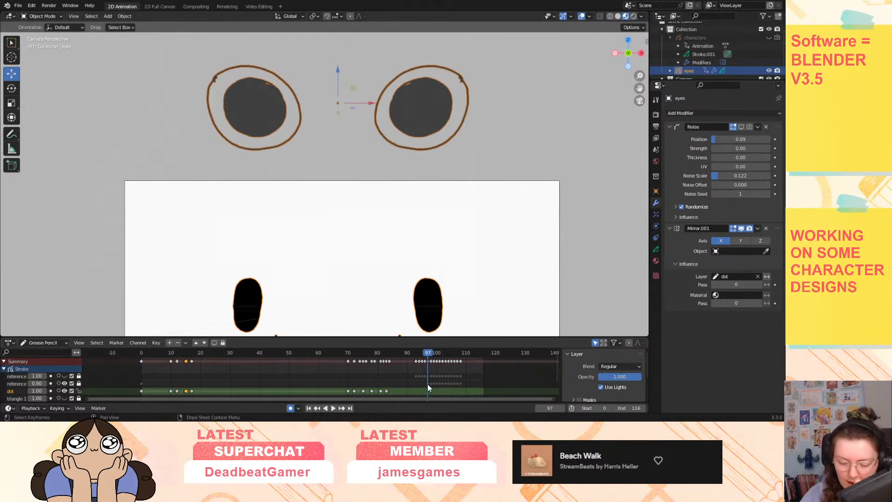
{"action": "left_click", "coordinate": [428, 384]}
{"action": "key", "text": "g"}
{"action": "left_click", "coordinate": [138, 389]}
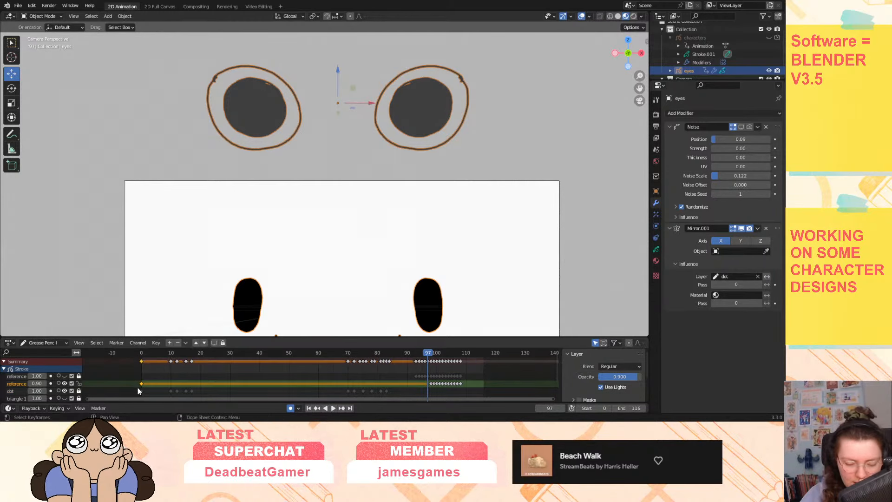
{"action": "left_click", "coordinate": [143, 353]}
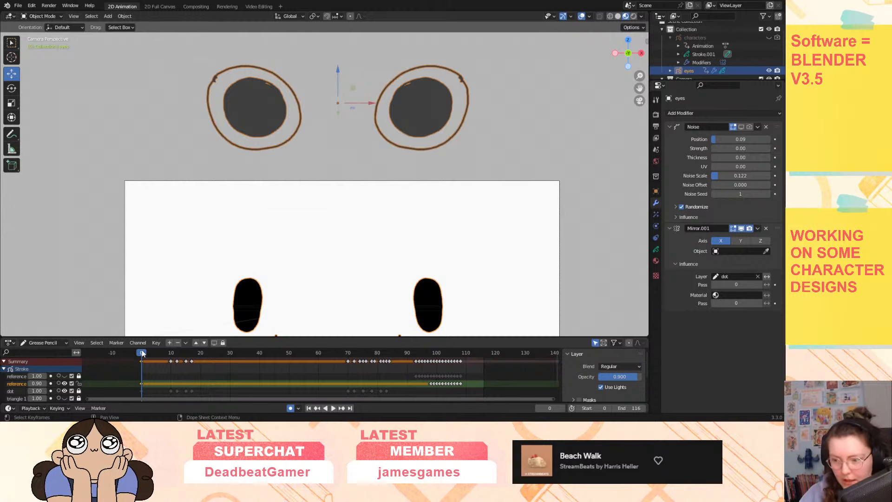
Add a new layer named kd above the dot layer and turn off its onion skinning.
{"action": "middle_click_drag", "start_coordinate": [634, 178], "coordinate": [634, 65], "text": "shift"}
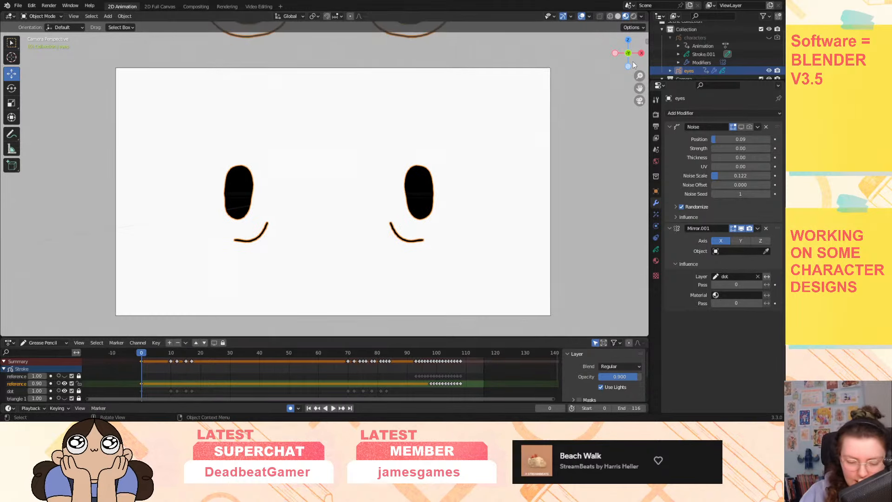
{"action": "left_click", "coordinate": [15, 392]}
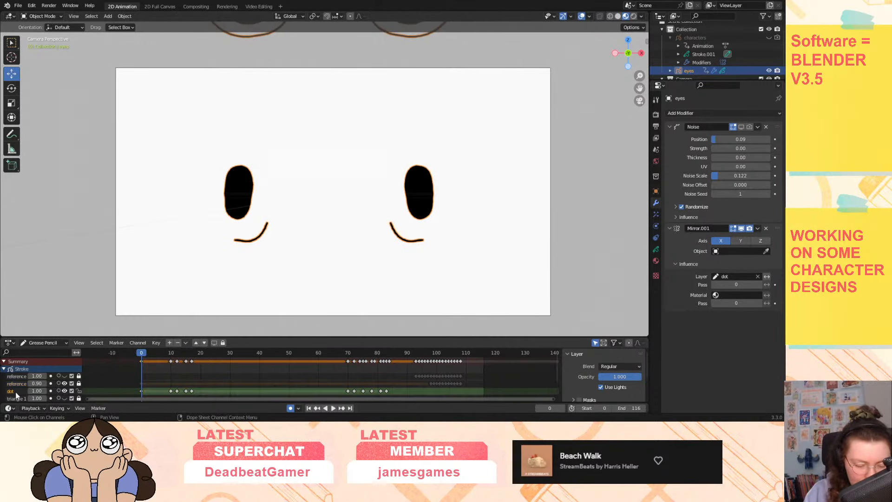
{"action": "left_click", "coordinate": [656, 251]}
{"action": "left_click", "coordinate": [775, 139]}
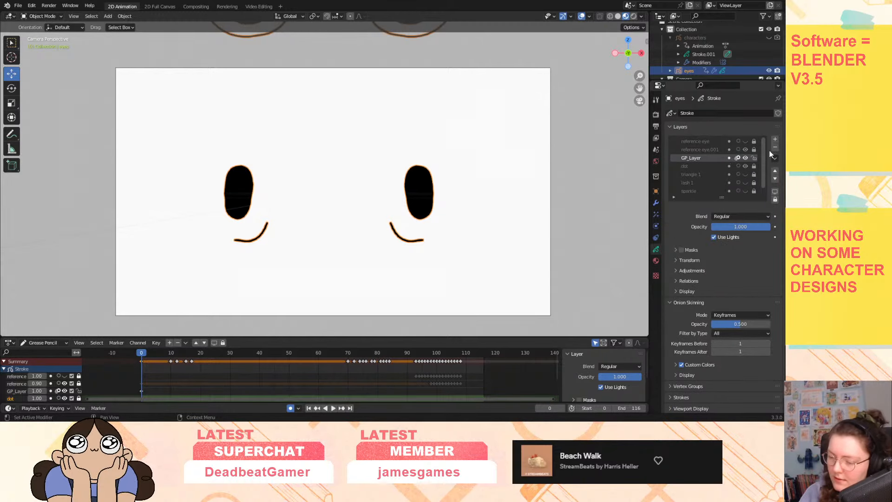
{"action": "double_click", "coordinate": [711, 158]}
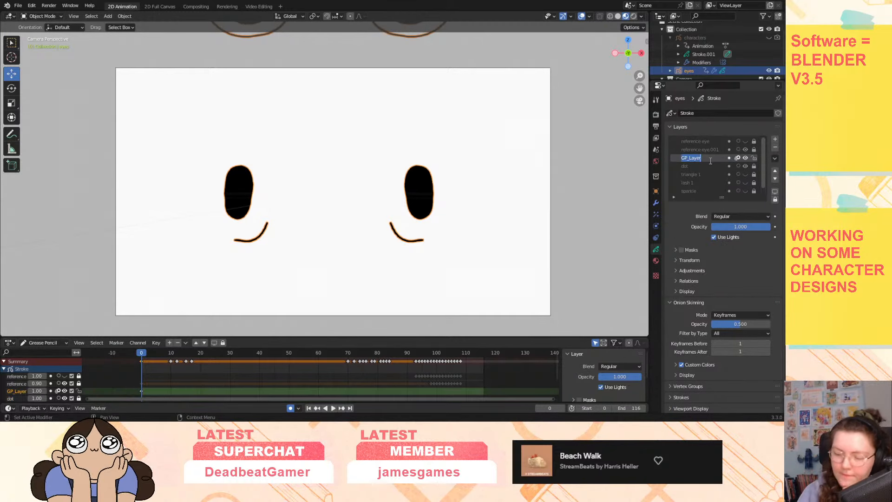
{"action": "type", "text": "ko"}
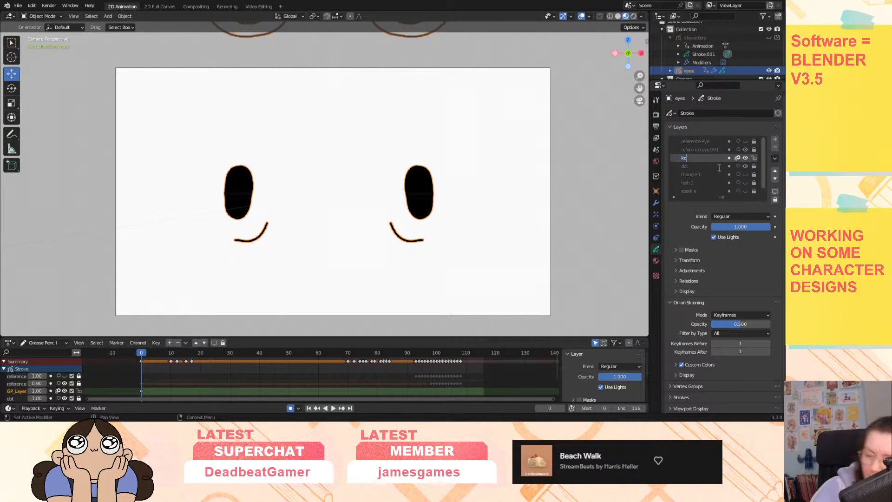
{"action": "key", "text": "Return"}
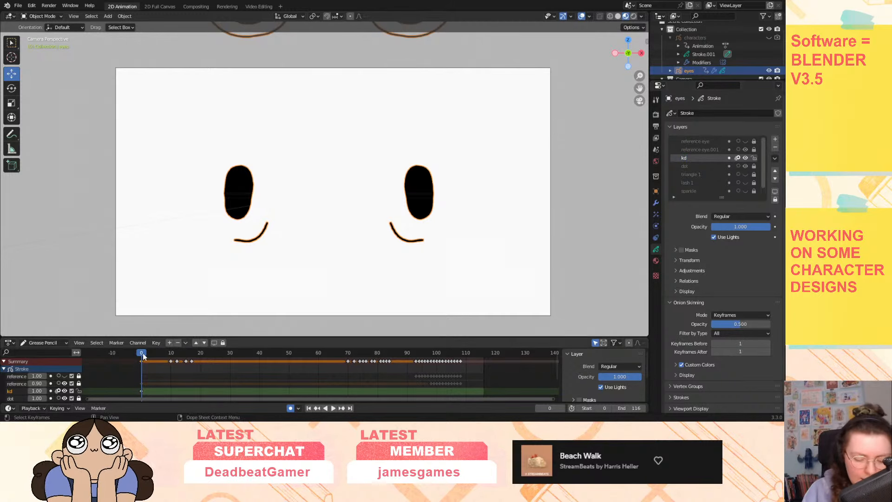
{"action": "left_click_drag", "start_coordinate": [640, 87], "coordinate": [645, 26]}
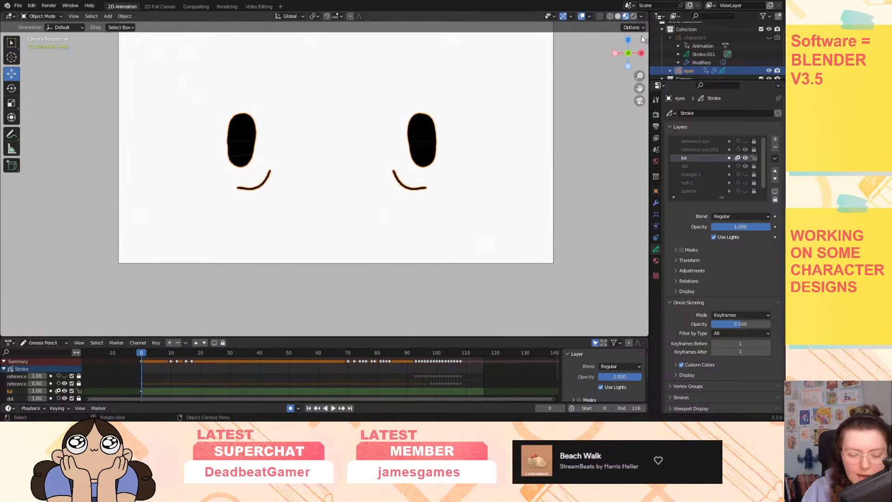
{"action": "left_click", "coordinate": [58, 391]}
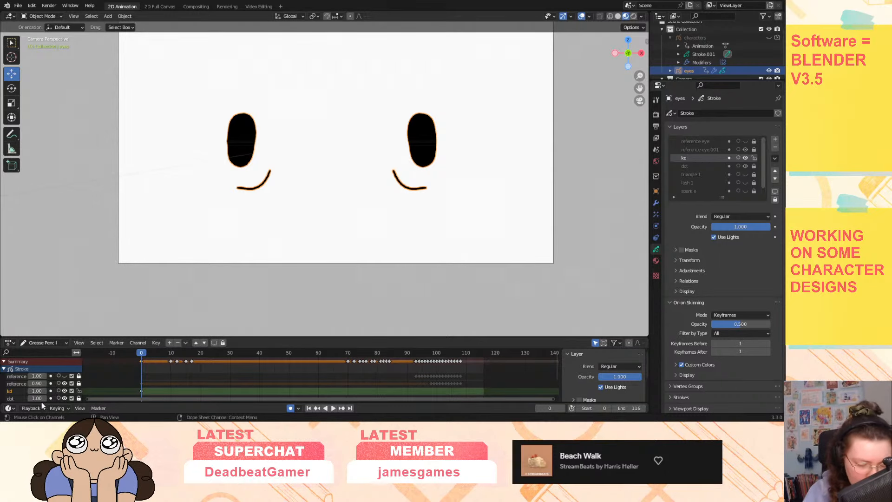
Hide the dot layer and show the base eye guide layer.
{"action": "scroll", "coordinate": [19, 391], "scroll_direction": "down", "scroll_amount": 2}
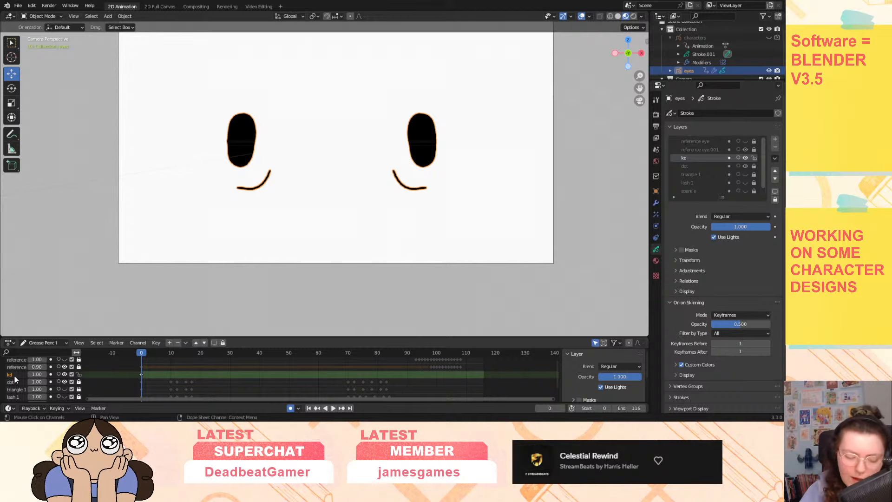
{"action": "left_click", "coordinate": [64, 381]}
{"action": "scroll", "coordinate": [63, 382], "scroll_direction": "down", "scroll_amount": 2}
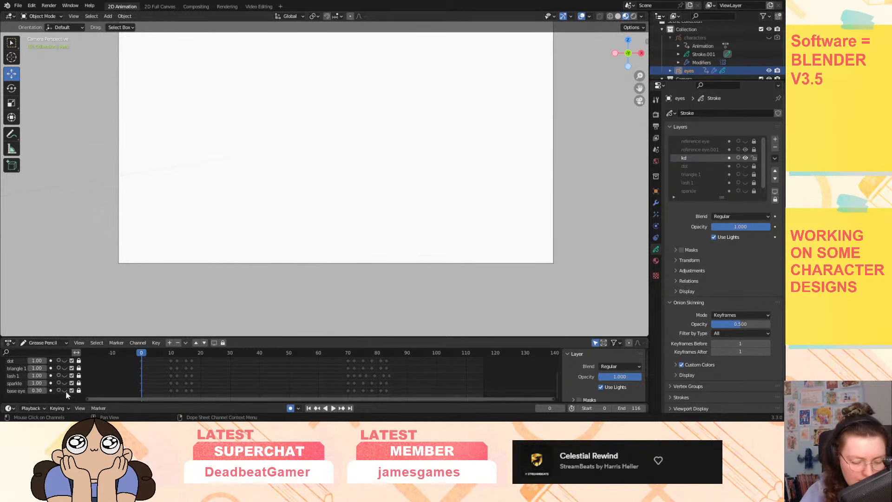
{"action": "left_click", "coordinate": [64, 391]}
{"action": "scroll", "coordinate": [28, 372], "scroll_direction": "up", "scroll_amount": 3}
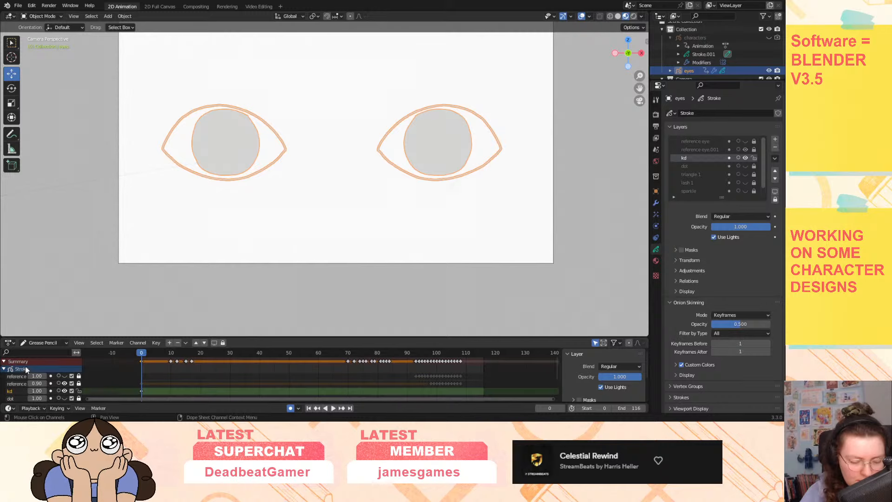
{"action": "key", "text": "space"}
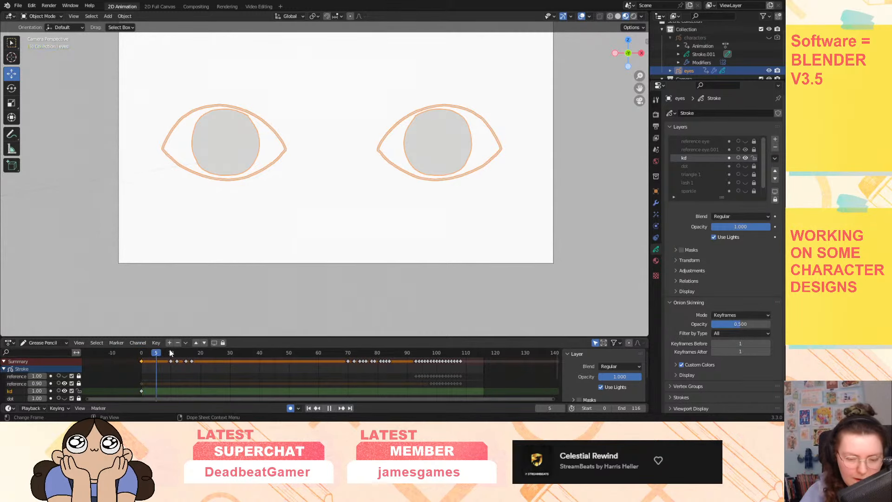
{"action": "left_click_drag", "start_coordinate": [171, 353], "coordinate": [196, 353]}
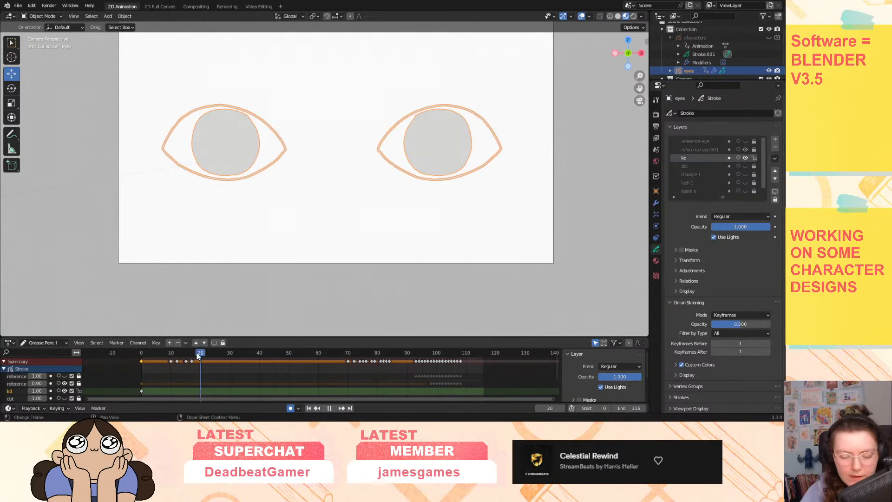
{"action": "key", "text": "Escape"}
{"action": "scroll", "coordinate": [30, 394], "scroll_direction": "down", "scroll_amount": 3}
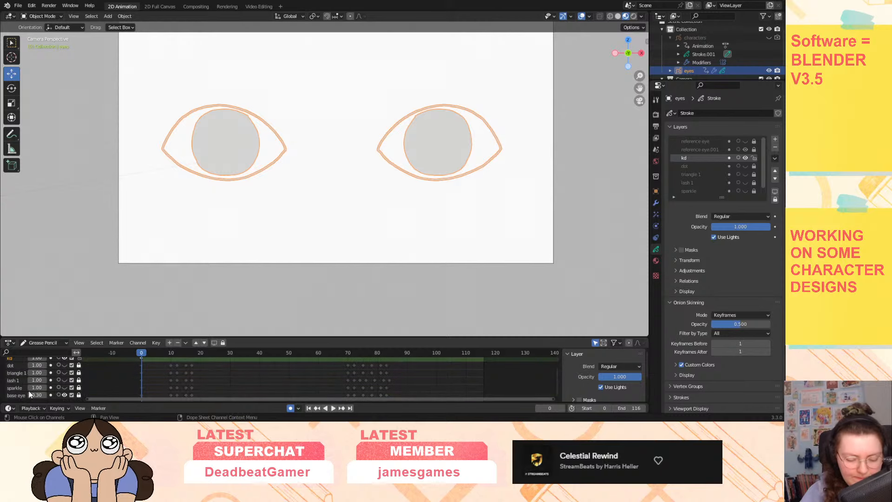
{"action": "scroll", "coordinate": [21, 394], "scroll_direction": "up", "scroll_amount": 3}
In Draw Mode, draw a large oval outline on the kd layer around the right-hand base eye guide at frame 0.
{"action": "left_click", "coordinate": [46, 16]}
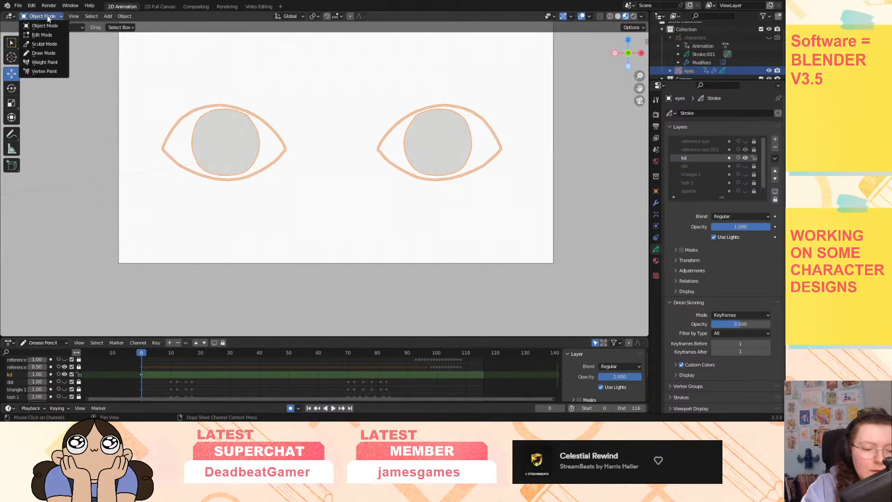
{"action": "left_click", "coordinate": [50, 49]}
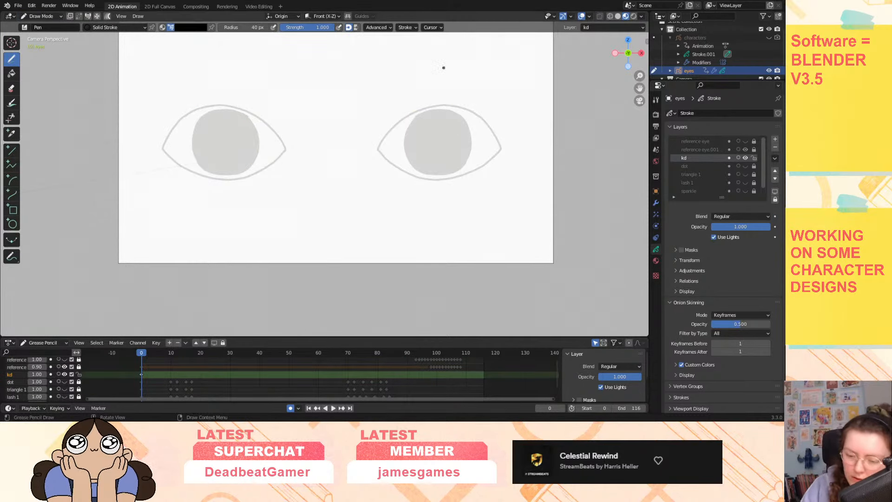
{"action": "mouse_move", "coordinate": [445, 98]}
{"action": "left_mouse_down"}
{"action": "mouse_move", "coordinate": [406, 111]}
{"action": "mouse_move", "coordinate": [391, 148]}
{"action": "mouse_move", "coordinate": [405, 172]}
{"action": "mouse_move", "coordinate": [441, 181]}
{"action": "mouse_move", "coordinate": [483, 165]}
{"action": "mouse_move", "coordinate": [496, 134]}
{"action": "mouse_move", "coordinate": [475, 106]}
{"action": "mouse_move", "coordinate": [450, 98]}
{"action": "left_mouse_up"}
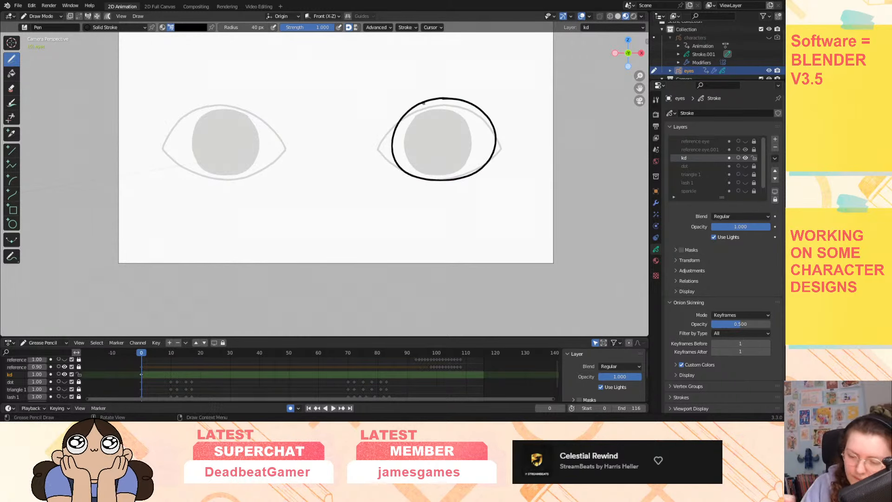
Set the Mirror.001 modifier's influence layer to kd so that it mirrors the new eye outline.
{"action": "left_click", "coordinate": [656, 202]}
{"action": "left_click", "coordinate": [737, 277]}
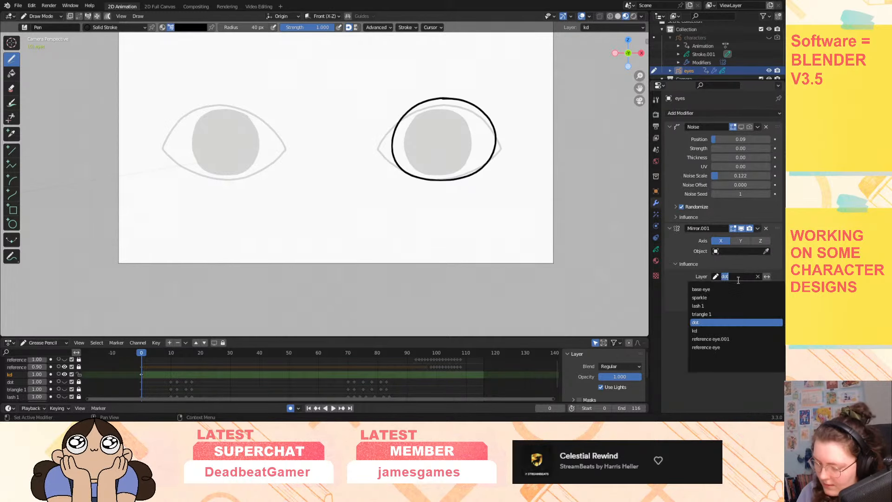
{"action": "left_click", "coordinate": [714, 329]}
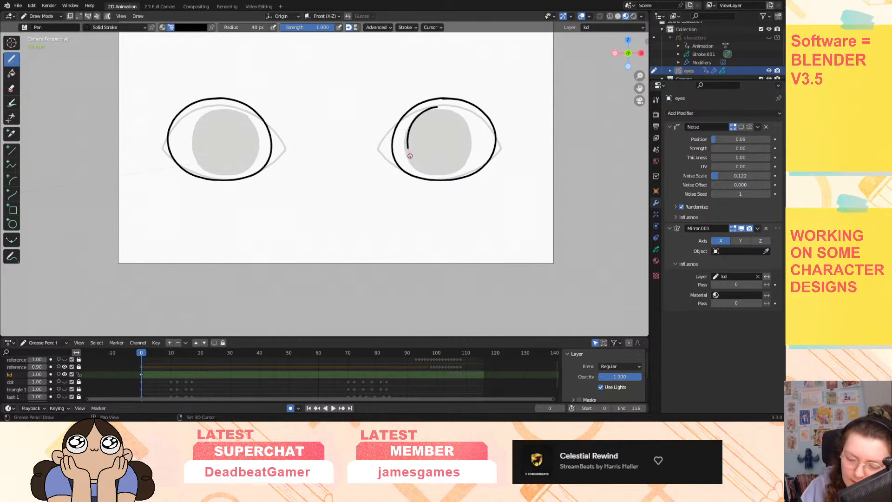
Draw a round iris outline inside the right-hand eye on the kd layer and hide the base eye layer.
{"action": "mouse_move", "coordinate": [480, 149]}
{"action": "left_mouse_down"}
{"action": "mouse_move", "coordinate": [477, 121]}
{"action": "mouse_move", "coordinate": [450, 104]}
{"action": "mouse_move", "coordinate": [417, 115]}
{"action": "left_mouse_up"}
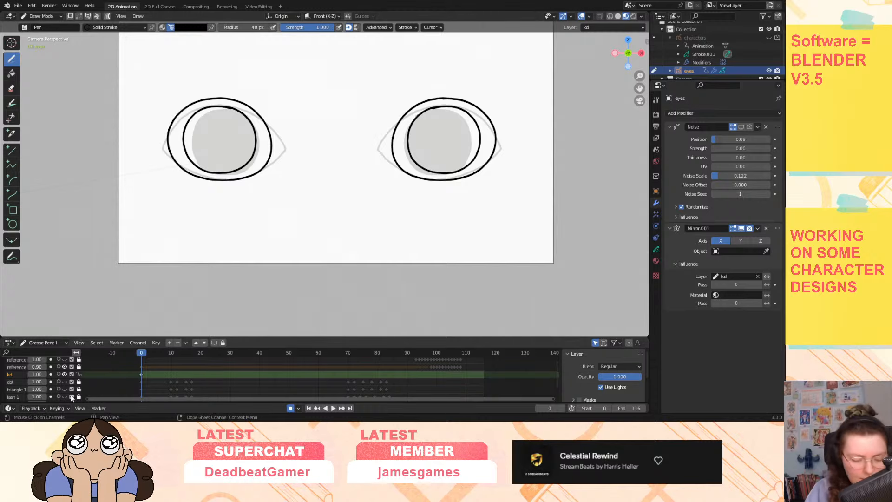
{"action": "scroll", "coordinate": [45, 385], "scroll_direction": "down", "scroll_amount": 3}
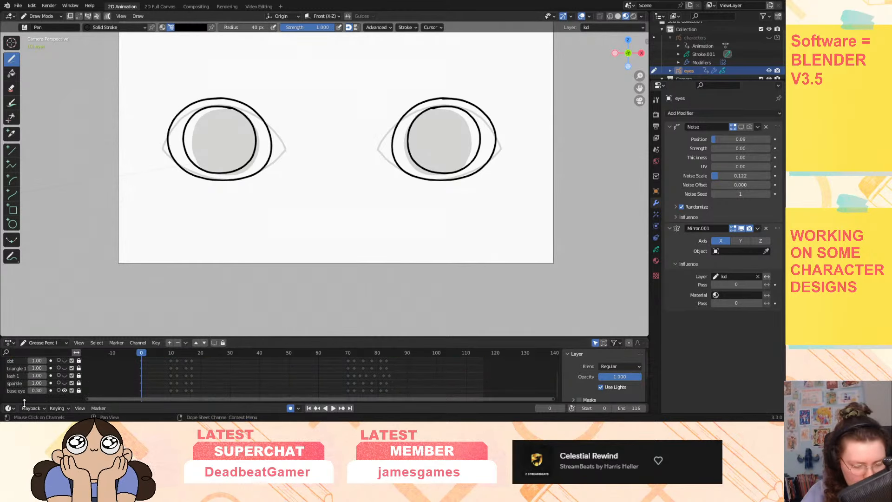
{"action": "left_click", "coordinate": [64, 390]}
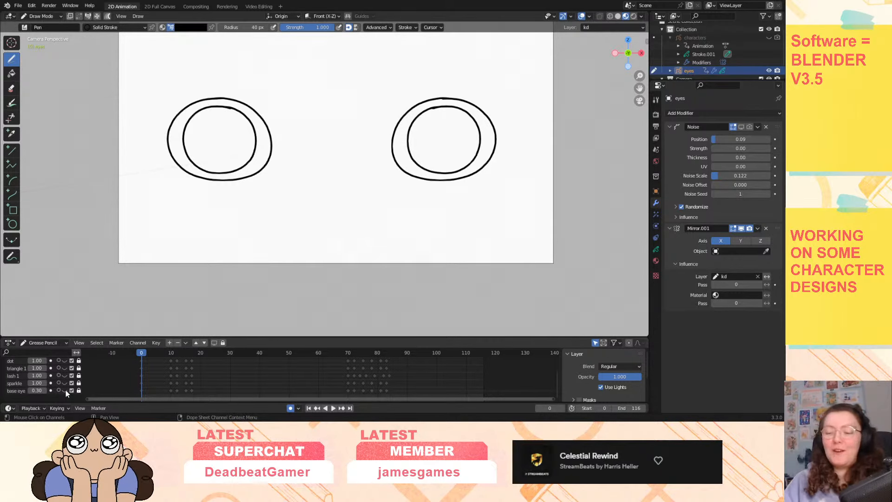
In Edit Mode, select the iris circle and move it slightly toward the eye's inner side, then deselect it.
{"action": "mouse_move", "coordinate": [640, 75]}
{"action": "left_mouse_down"}
{"action": "mouse_move", "coordinate": [627, 102]}
{"action": "mouse_move", "coordinate": [677, 97]}
{"action": "mouse_move", "coordinate": [669, 97]}
{"action": "left_mouse_up"}
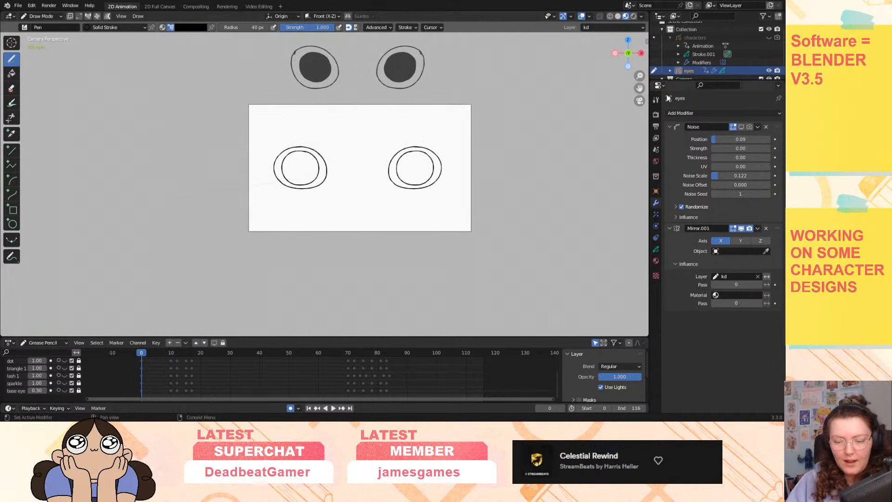
{"action": "scroll", "coordinate": [361, 167], "scroll_direction": "up", "scroll_amount": 2}
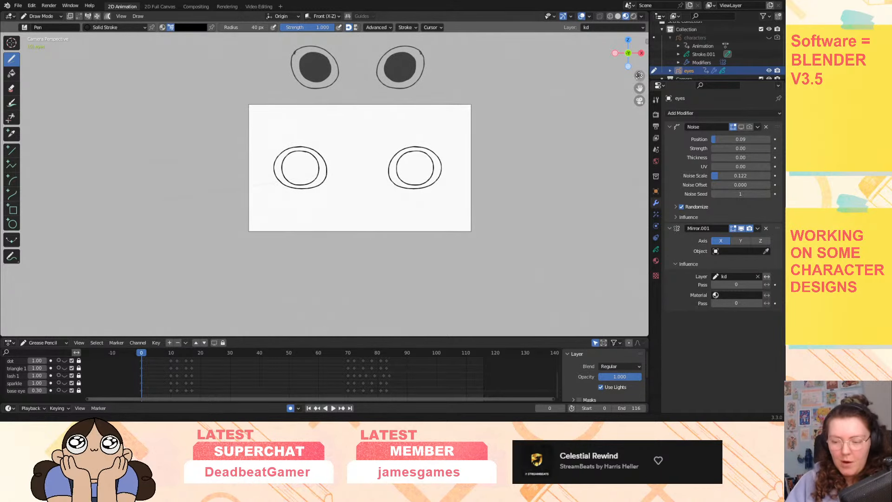
{"action": "left_click", "coordinate": [39, 17]}
{"action": "left_click", "coordinate": [41, 41]}
{"action": "mouse_move", "coordinate": [481, 145]}
{"action": "left_mouse_down"}
{"action": "mouse_move", "coordinate": [432, 184]}
{"action": "mouse_move", "coordinate": [483, 163]}
{"action": "left_mouse_up"}
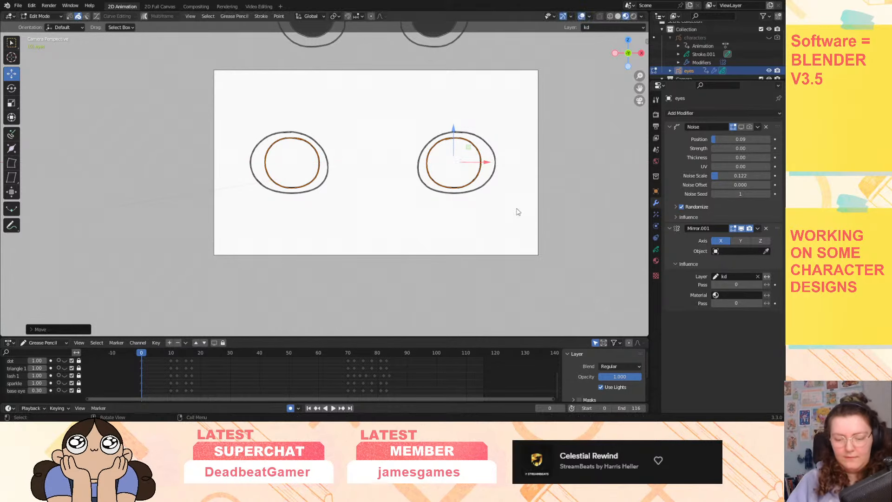
{"action": "left_click", "coordinate": [520, 215]}
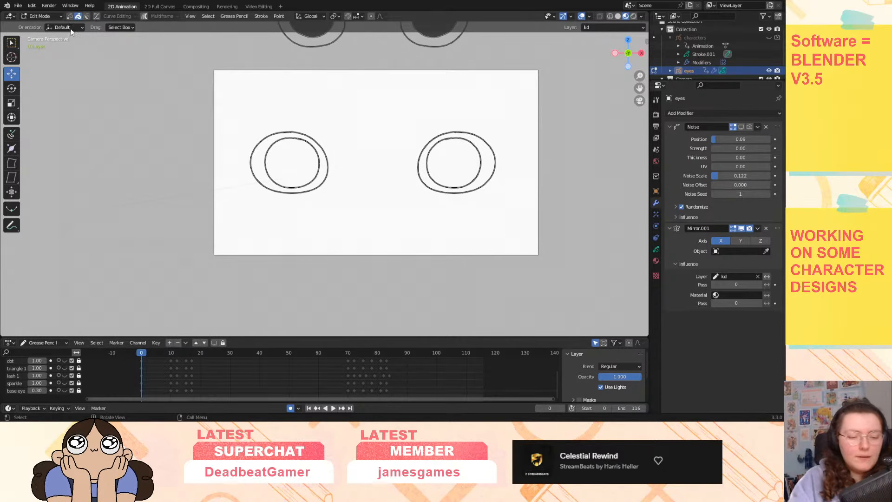
Return to Draw Mode and fill the iris with black using the Fill tool and the Solid Fill material.
{"action": "left_click", "coordinate": [41, 16]}
{"action": "left_click", "coordinate": [43, 53]}
{"action": "left_click", "coordinate": [12, 73]}
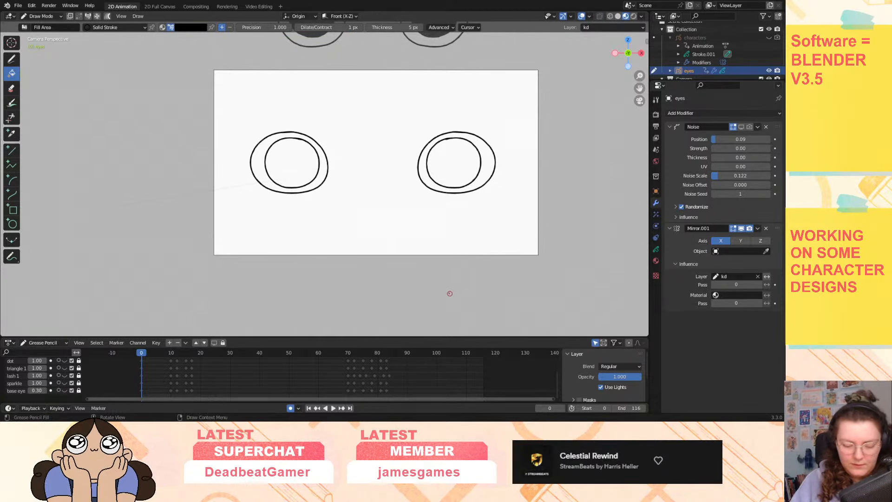
{"action": "left_click", "coordinate": [655, 249]}
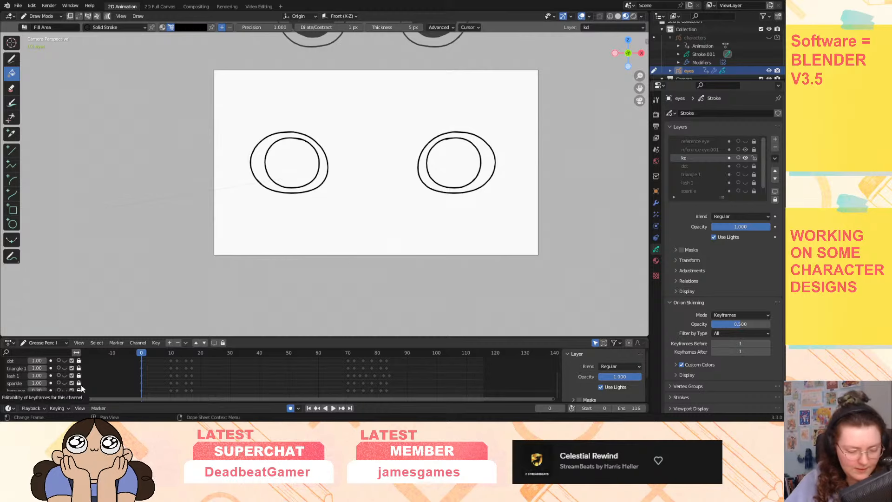
{"action": "scroll", "coordinate": [39, 377], "scroll_direction": "up", "scroll_amount": 3}
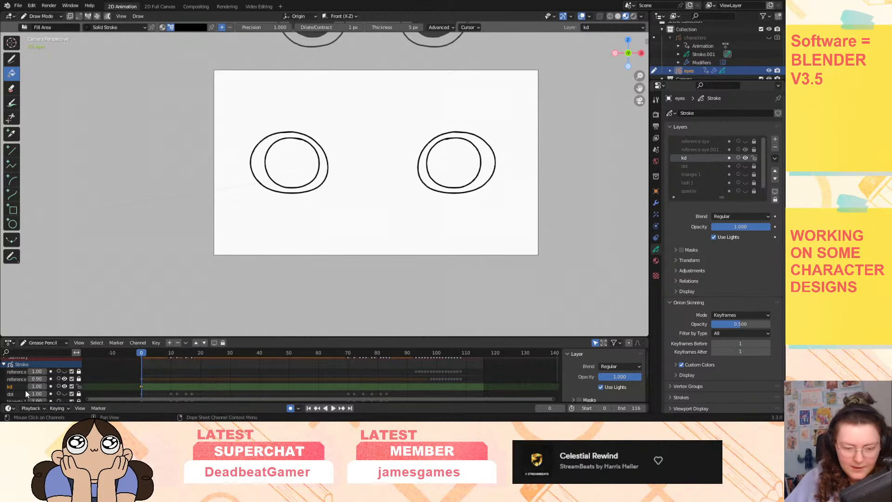
{"action": "left_click", "coordinate": [114, 27]}
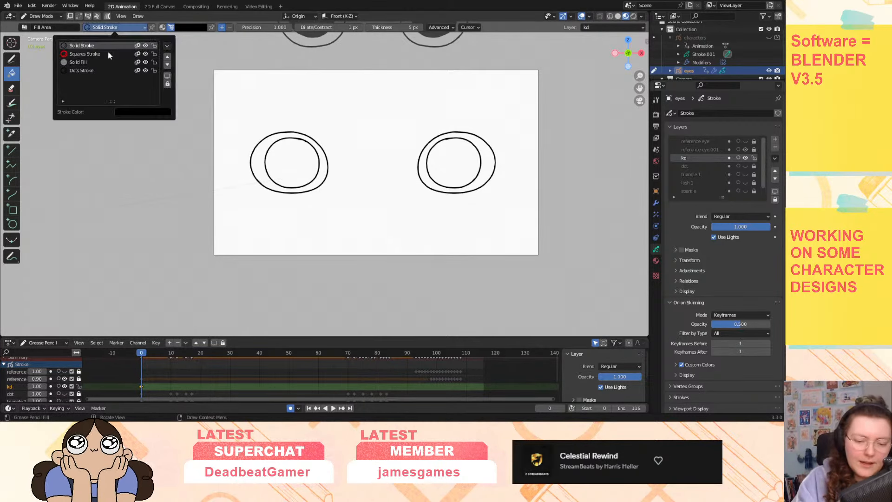
{"action": "left_click", "coordinate": [117, 63]}
{"action": "left_click", "coordinate": [460, 158]}
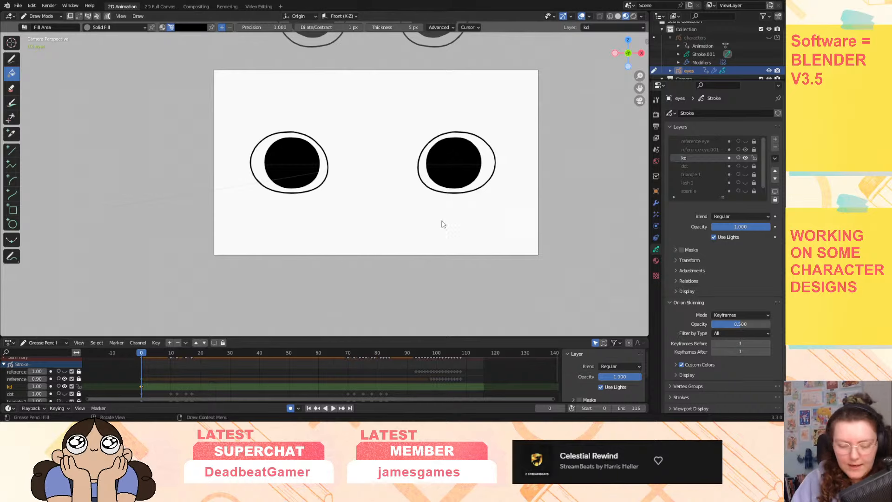
Go to frame 10 and switch to the Pen brush with the Solid Stroke material.
{"action": "mouse_move", "coordinate": [142, 356]}
{"action": "left_mouse_down"}
{"action": "mouse_move", "coordinate": [208, 355]}
{"action": "mouse_move", "coordinate": [137, 384]}
{"action": "left_mouse_up"}
{"action": "left_click", "coordinate": [138, 384]}
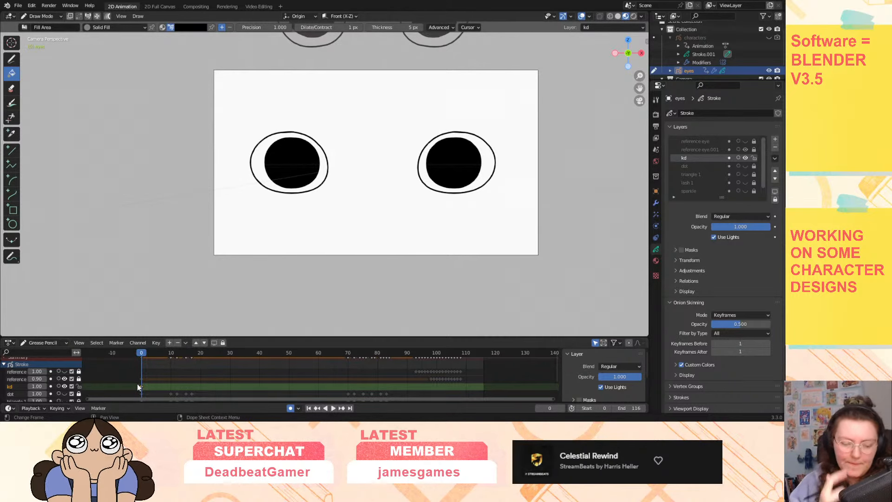
{"action": "left_click", "coordinate": [171, 358]}
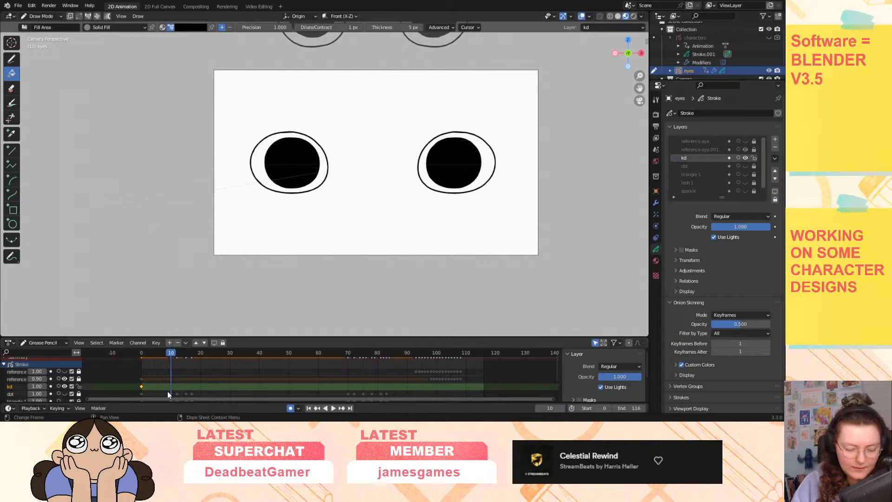
{"action": "left_click", "coordinate": [11, 58]}
{"action": "left_click", "coordinate": [104, 27]}
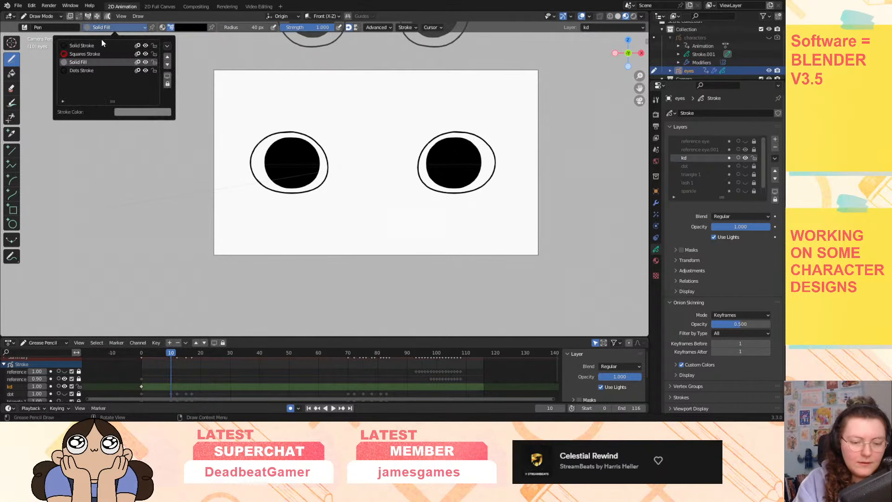
{"action": "key", "text": "Escape"}
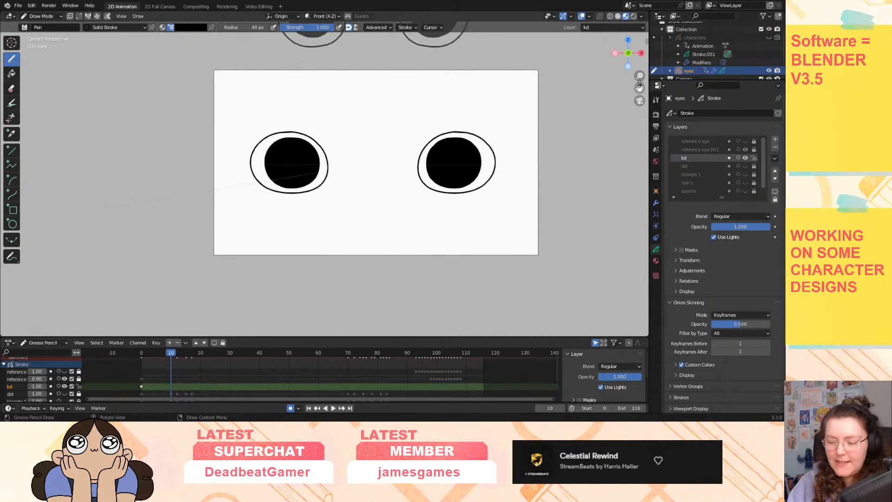
{"action": "left_click_drag", "start_coordinate": [640, 84], "coordinate": [596, 116]}
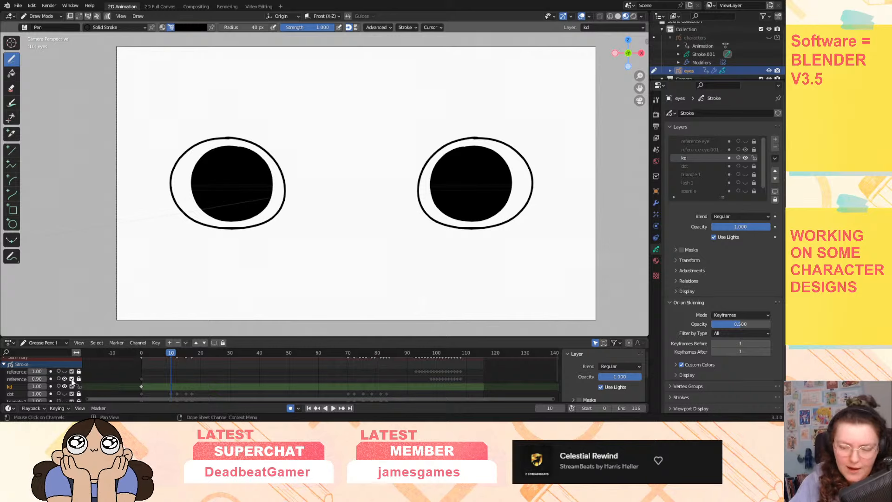
Show the base eye guide layer beneath the kd drawing.
{"action": "scroll", "coordinate": [70, 381], "scroll_direction": "down", "scroll_amount": 3}
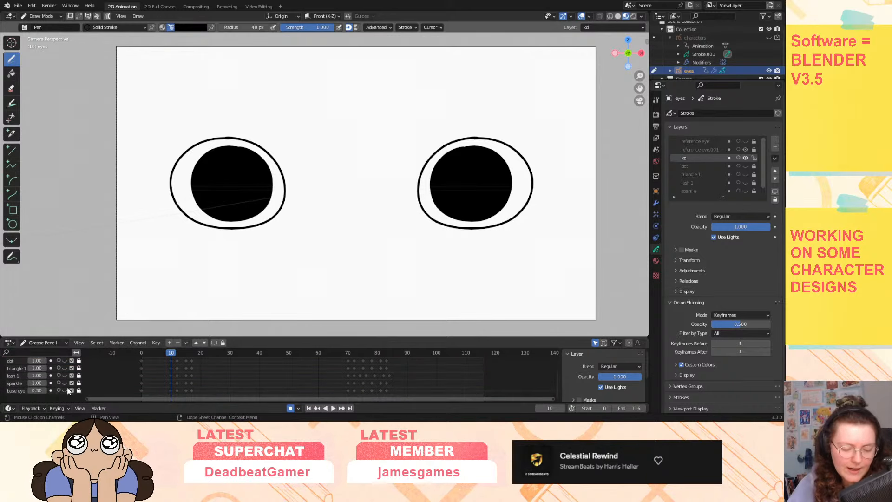
{"action": "left_click", "coordinate": [64, 390]}
{"action": "scroll", "coordinate": [28, 386], "scroll_direction": "up", "scroll_amount": 3}
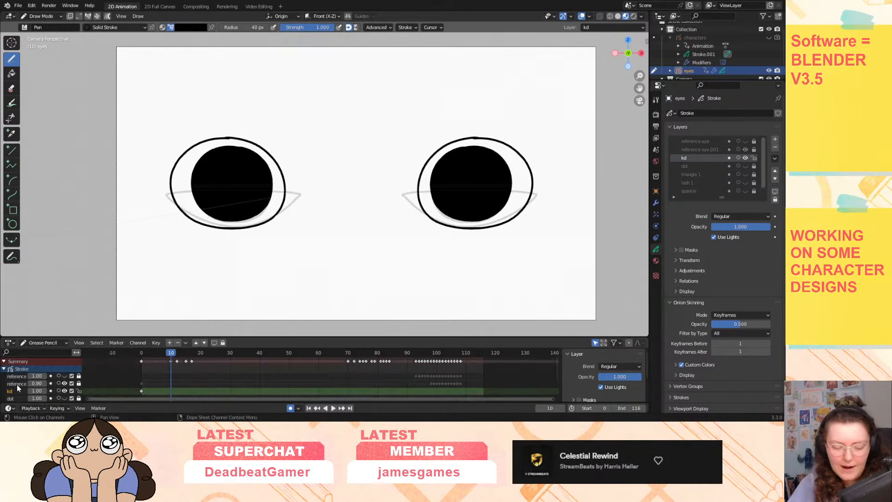
{"action": "scroll", "coordinate": [196, 383], "scroll_direction": "down", "scroll_amount": 1}
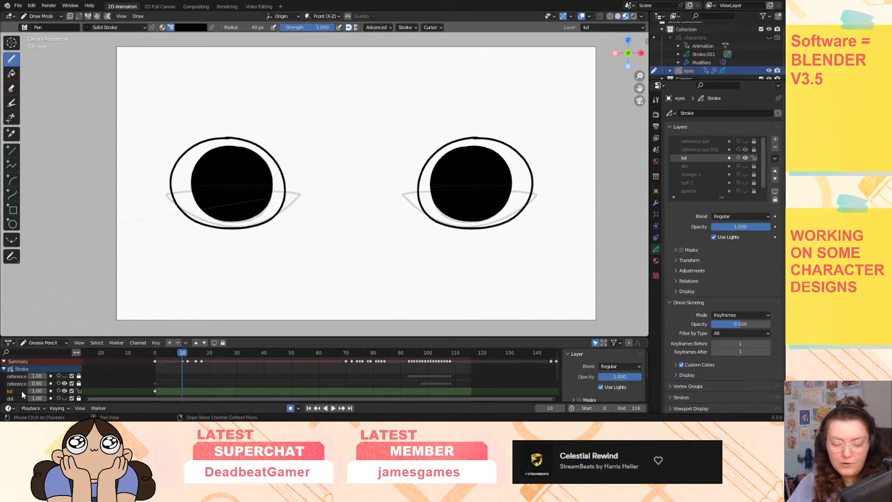
{"action": "scroll", "coordinate": [19, 388], "scroll_direction": "down", "scroll_amount": 1}
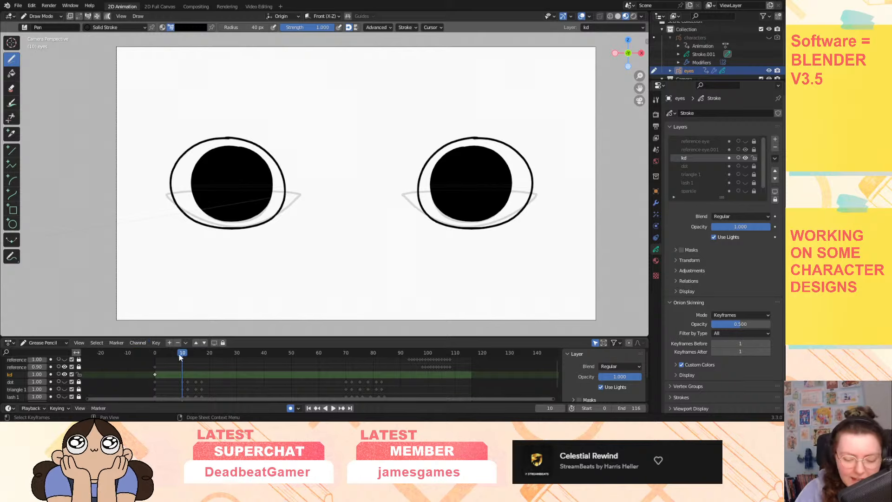
Insert a blank keyframe on the kd layer at frame 10 and turn on the layer's onion skinning.
{"action": "key", "text": "space"}
{"action": "key", "text": "space"}
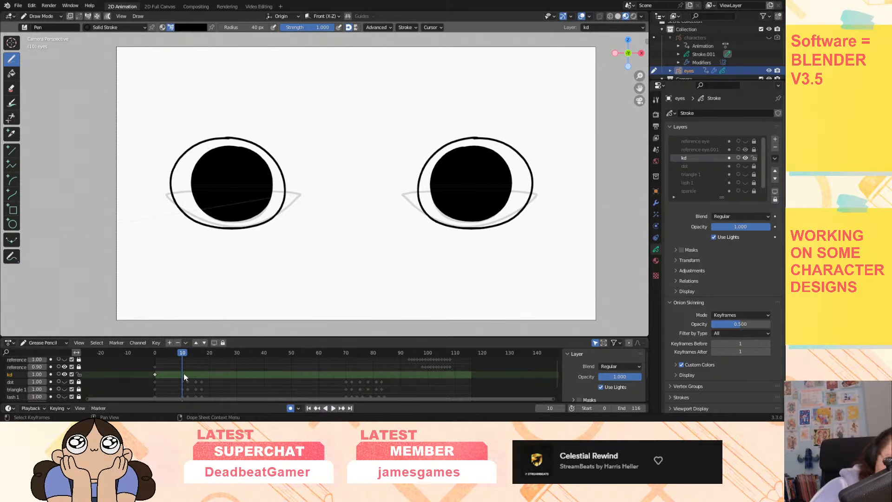
{"action": "key", "text": "i"}
{"action": "left_click", "coordinate": [184, 374]}
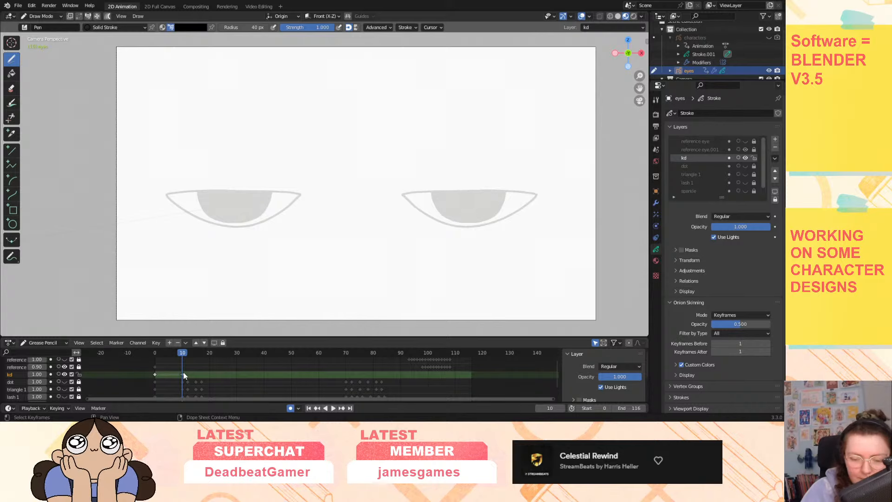
{"action": "left_click", "coordinate": [58, 374]}
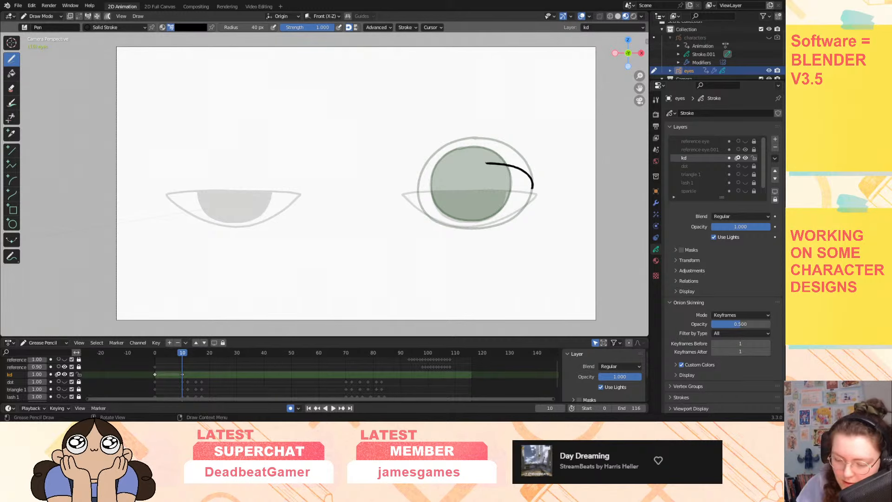
Draw the partly closed eye outline at frame 10, with a flattened upper lid and the iris cut off by it.
{"action": "key", "text": "ctrl+z"}
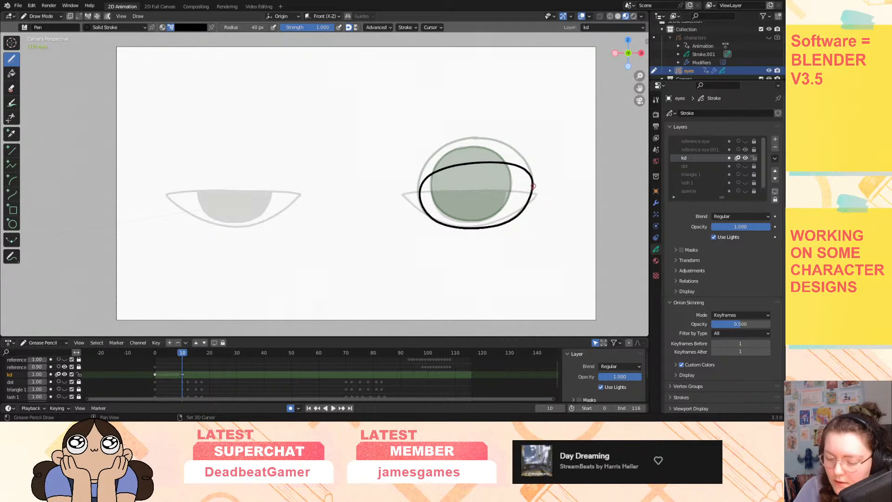
{"action": "left_click_drag", "start_coordinate": [533, 186], "coordinate": [535, 180]}
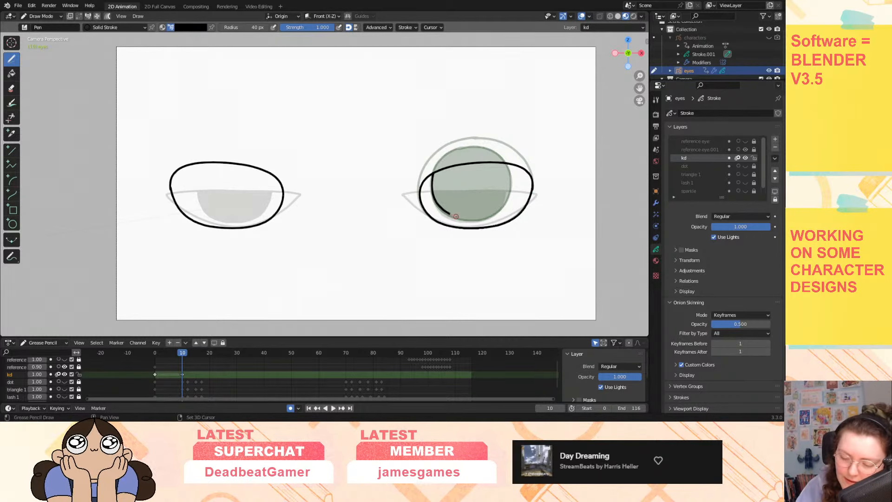
{"action": "left_click_drag", "start_coordinate": [471, 218], "coordinate": [479, 219]}
{"action": "key", "text": "ctrl+z"}
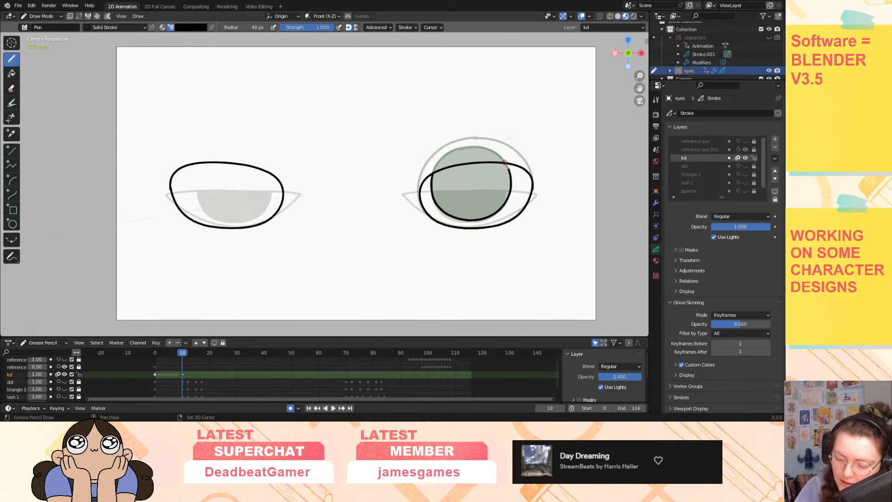
{"action": "left_click_drag", "start_coordinate": [501, 158], "coordinate": [506, 158]}
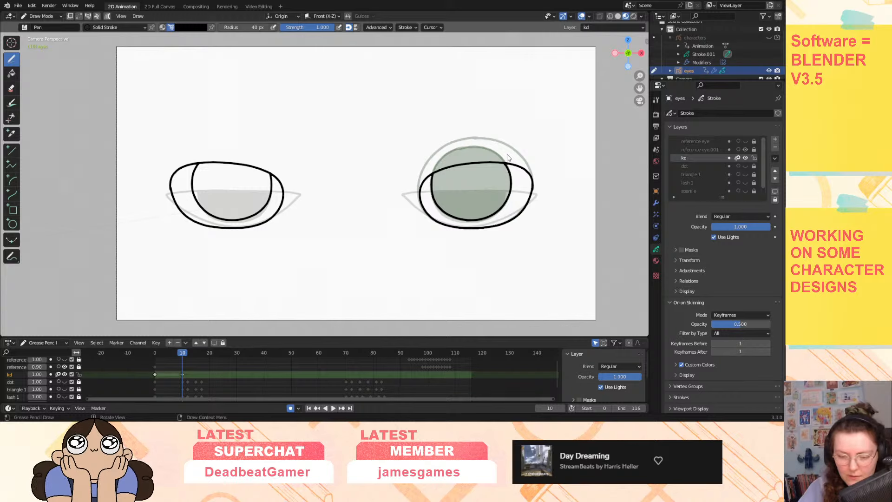
At frame 12, draw the nearly closed eye as a thin crescent outline following the lower lid.
{"action": "left_click", "coordinate": [188, 354]}
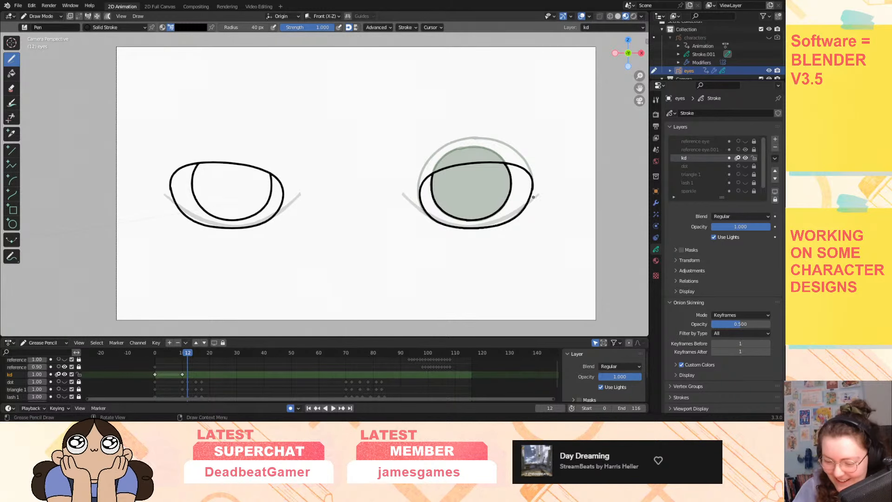
{"action": "left_click_drag", "start_coordinate": [534, 197], "coordinate": [530, 204]}
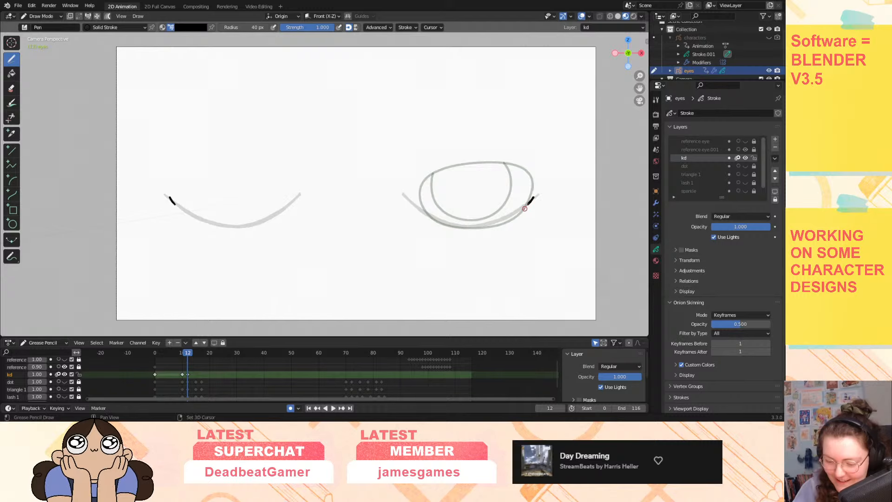
{"action": "mouse_move", "coordinate": [486, 226]}
{"action": "left_mouse_down"}
{"action": "mouse_move", "coordinate": [436, 222]}
{"action": "mouse_move", "coordinate": [414, 201]}
{"action": "mouse_move", "coordinate": [463, 219]}
{"action": "mouse_move", "coordinate": [534, 197]}
{"action": "mouse_move", "coordinate": [529, 204]}
{"action": "left_mouse_up"}
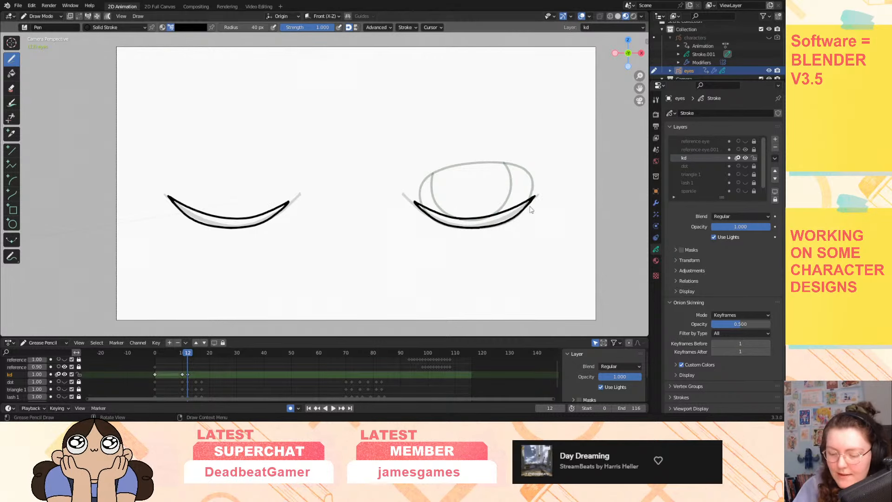
Choose the Fill tool with the Solid Fill material, try filling the crescent eye, and undo the fill.
{"action": "left_click", "coordinate": [12, 73]}
{"action": "left_click", "coordinate": [116, 27]}
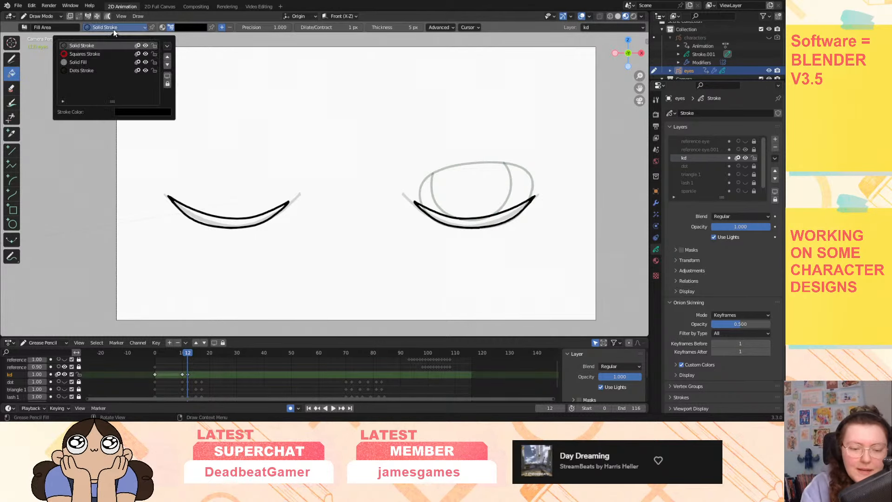
{"action": "left_click", "coordinate": [134, 54]}
{"action": "left_click", "coordinate": [497, 219]}
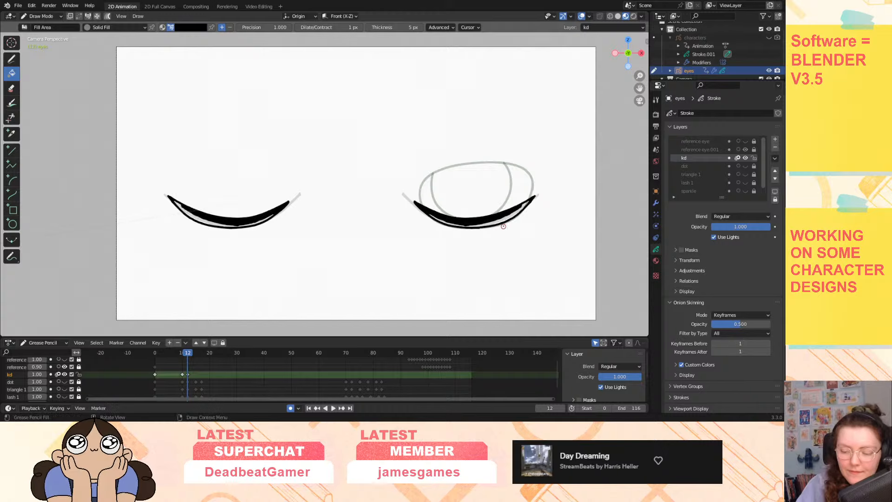
{"action": "key", "text": "ctrl+z"}
Turn off onion skinning for the kd layer and hide the base eye layer.
{"action": "left_click", "coordinate": [57, 374]}
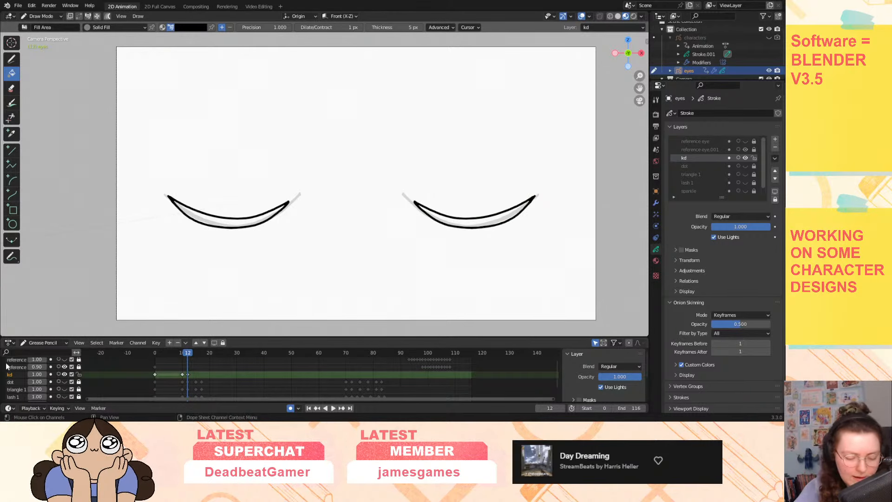
{"action": "scroll", "coordinate": [29, 395], "scroll_direction": "down", "scroll_amount": 3}
{"action": "left_click", "coordinate": [65, 390]}
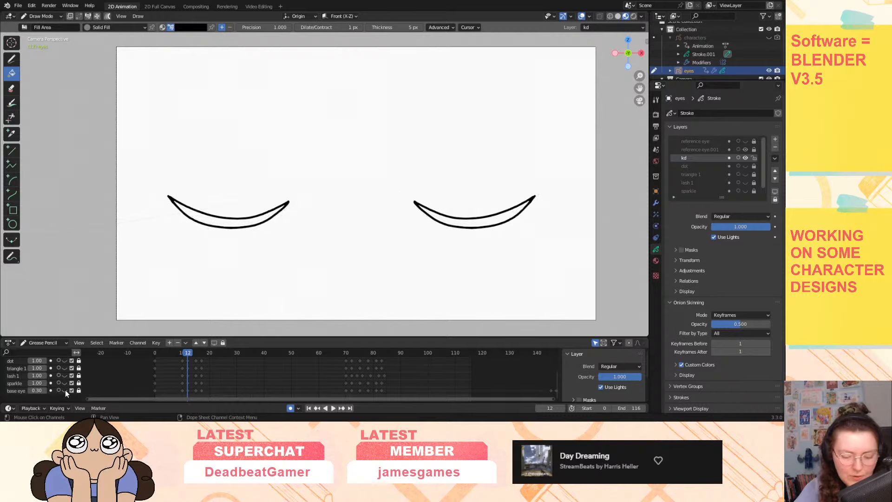
Fill the crescent-shaped eye at frame 12 with solid black.
{"action": "left_click", "coordinate": [501, 222]}
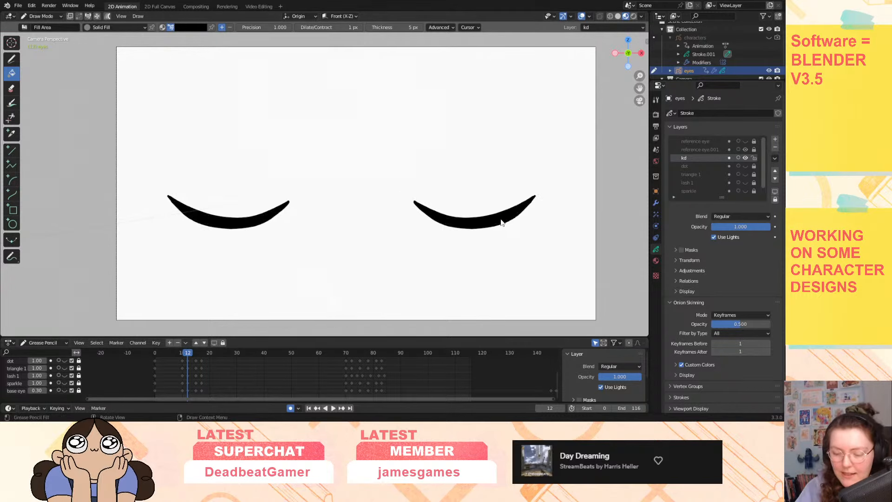
At frame 15, turn on onion skinning for the kd layer and show the base eye layer.
{"action": "left_click", "coordinate": [194, 353]}
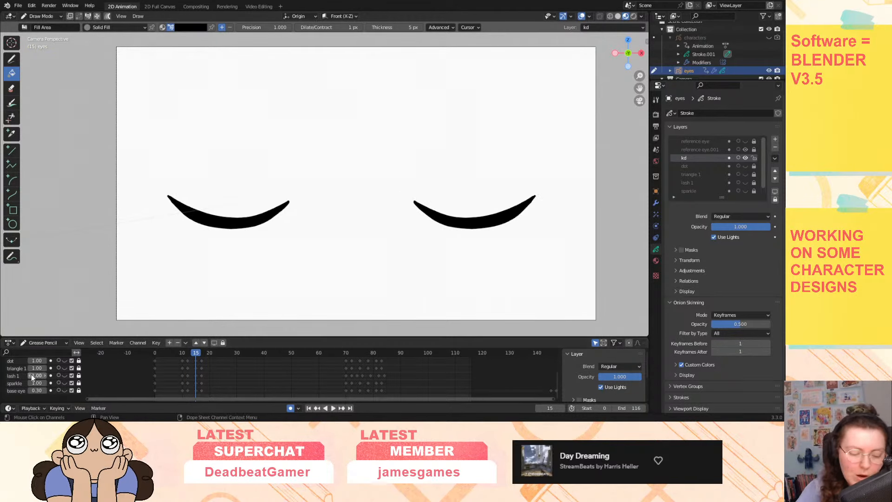
{"action": "scroll", "coordinate": [19, 377], "scroll_direction": "up", "scroll_amount": 2}
{"action": "scroll", "coordinate": [15, 379], "scroll_direction": "up", "scroll_amount": 2}
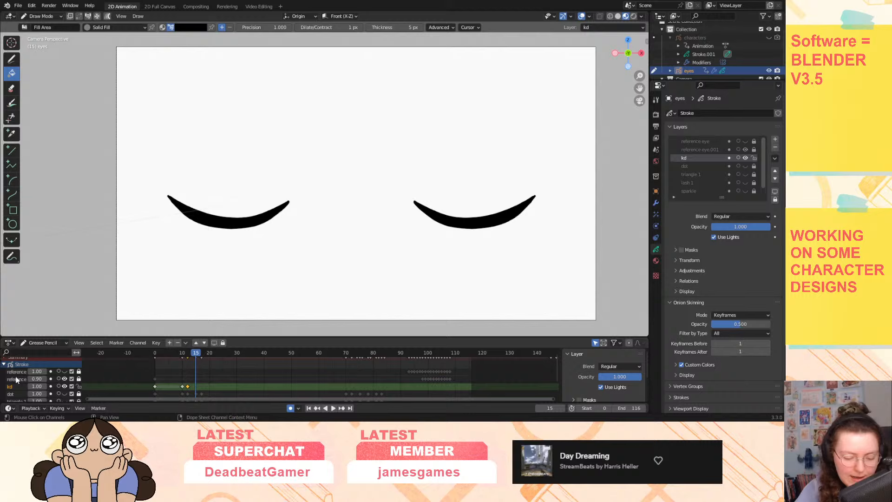
{"action": "left_click", "coordinate": [58, 387]}
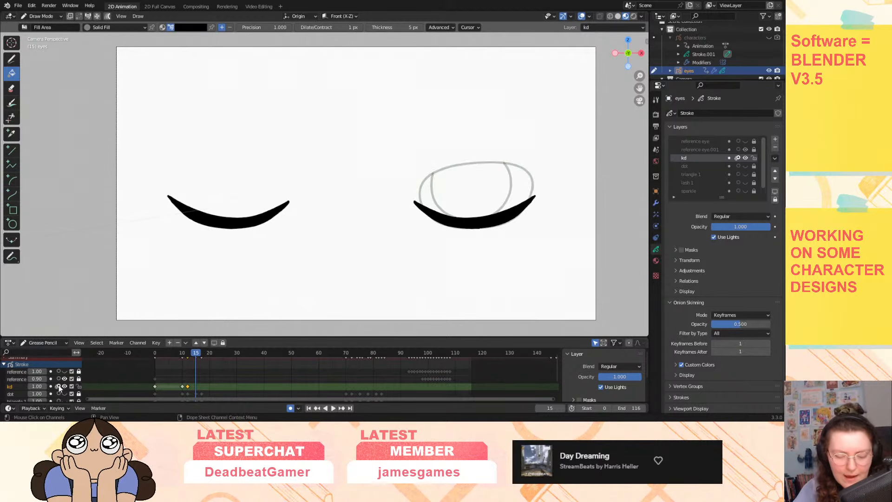
{"action": "scroll", "coordinate": [24, 388], "scroll_direction": "down", "scroll_amount": 3}
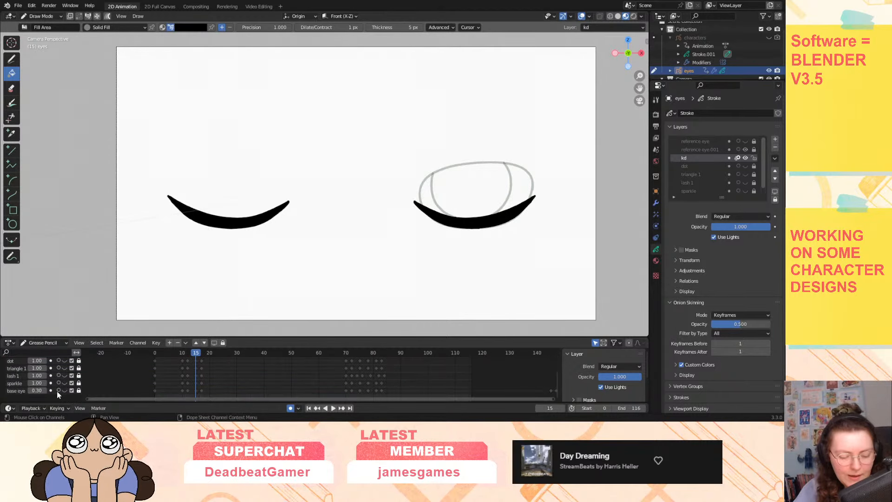
{"action": "left_click", "coordinate": [64, 390]}
{"action": "scroll", "coordinate": [24, 379], "scroll_direction": "up", "scroll_amount": 3}
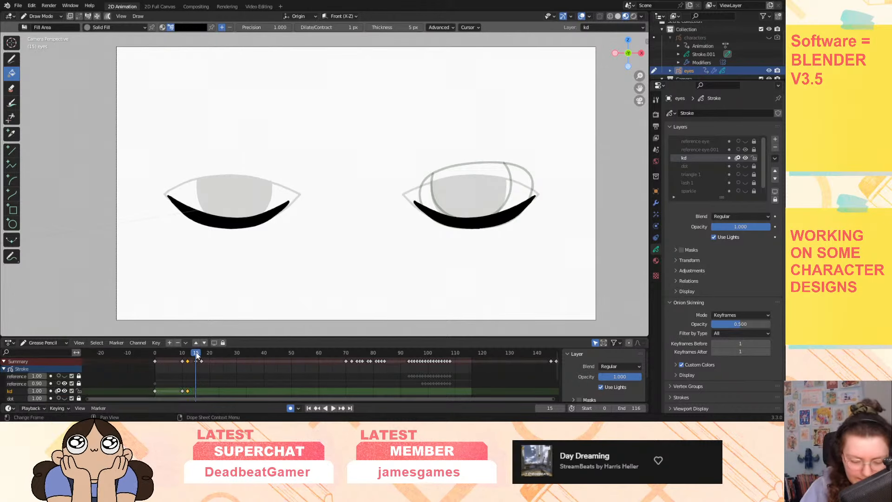
Duplicate the kd layer's partly closed eye keyframe from frame 10 to frame 15 and briefly play the animation.
{"action": "left_click_drag", "start_coordinate": [199, 361], "coordinate": [196, 362]}
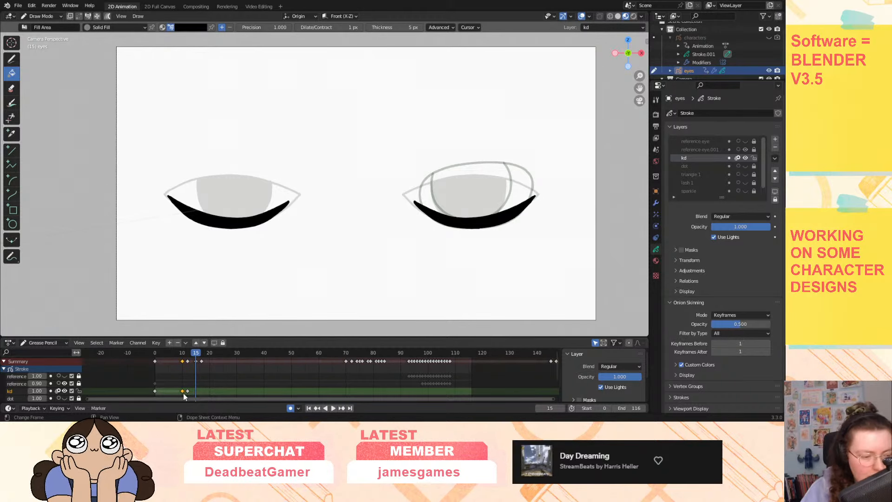
{"action": "key", "text": "shift+d"}
{"action": "left_click", "coordinate": [196, 394]}
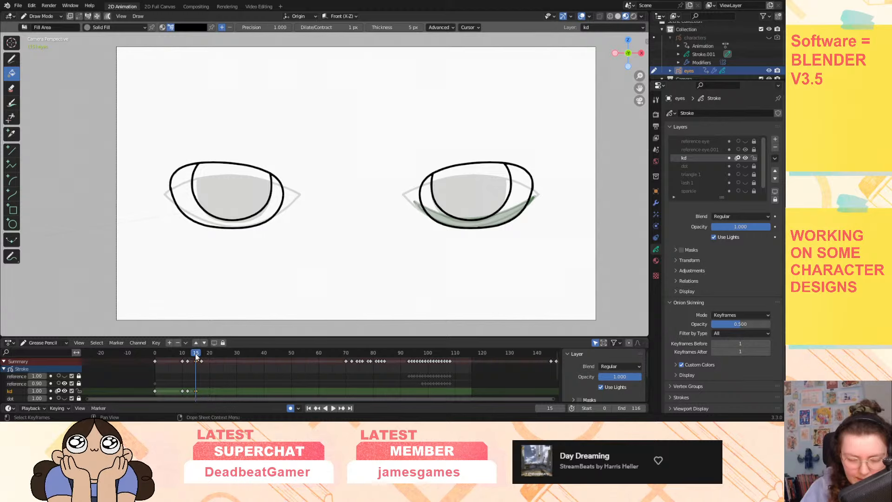
{"action": "left_click_drag", "start_coordinate": [196, 355], "coordinate": [197, 356]}
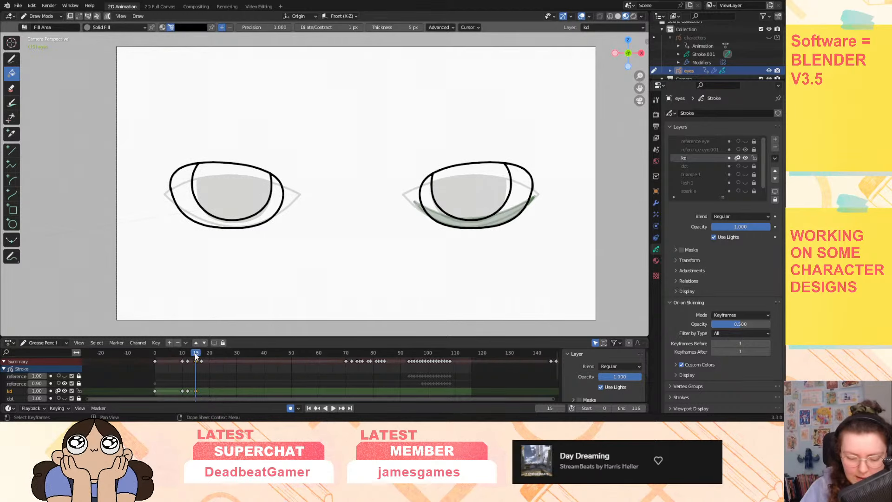
{"action": "key", "text": "space"}
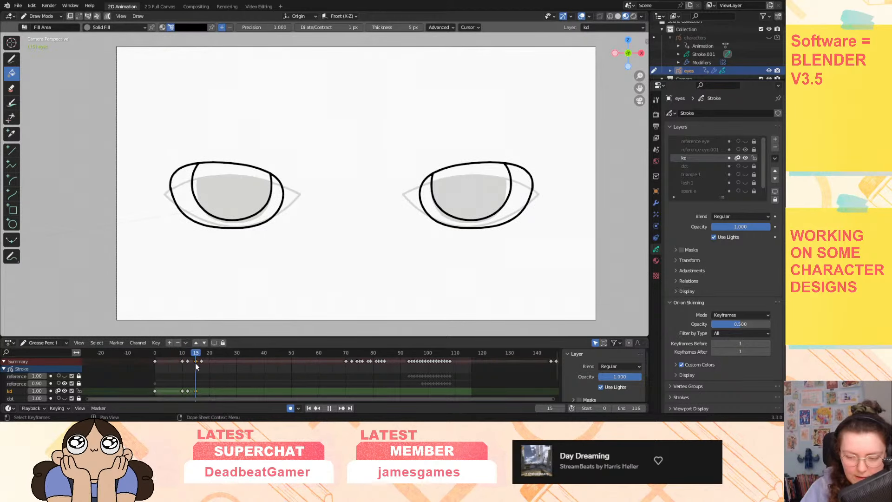
{"action": "key", "text": "space"}
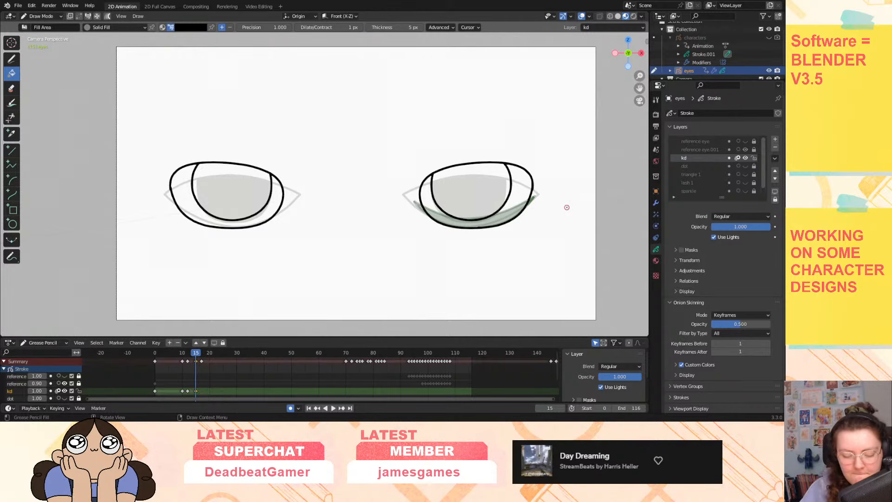
At frame 16, draw the half-closed eye with the Pen and Solid Stroke material, lowering the upper lid and cutting off the iris beneath it.
{"action": "left_click_drag", "start_coordinate": [195, 356], "coordinate": [199, 354]}
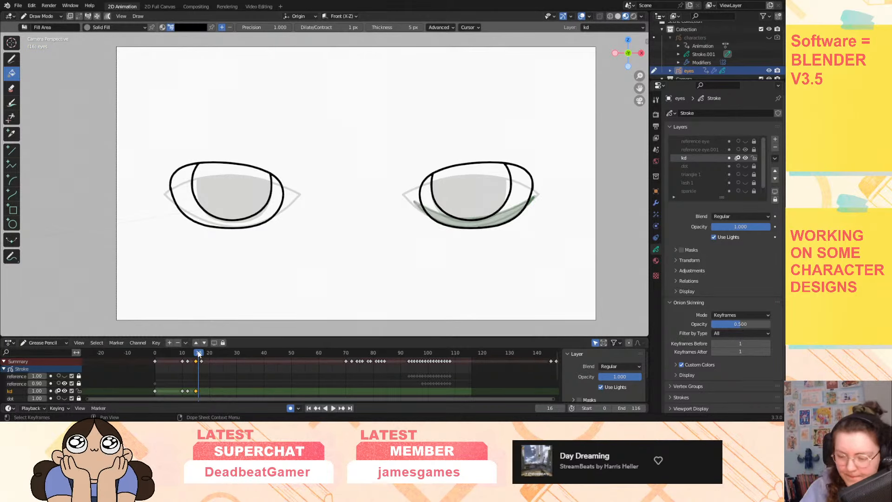
{"action": "left_click", "coordinate": [11, 61]}
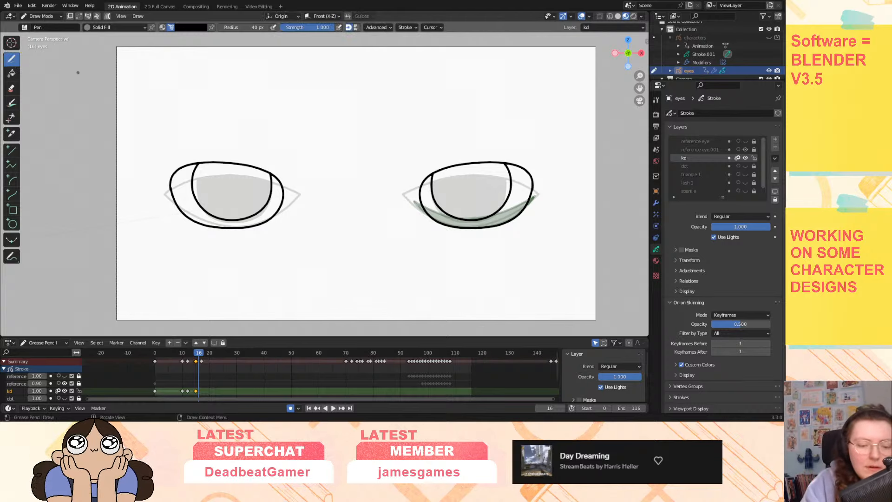
{"action": "left_click", "coordinate": [126, 28]}
{"action": "left_click", "coordinate": [112, 46]}
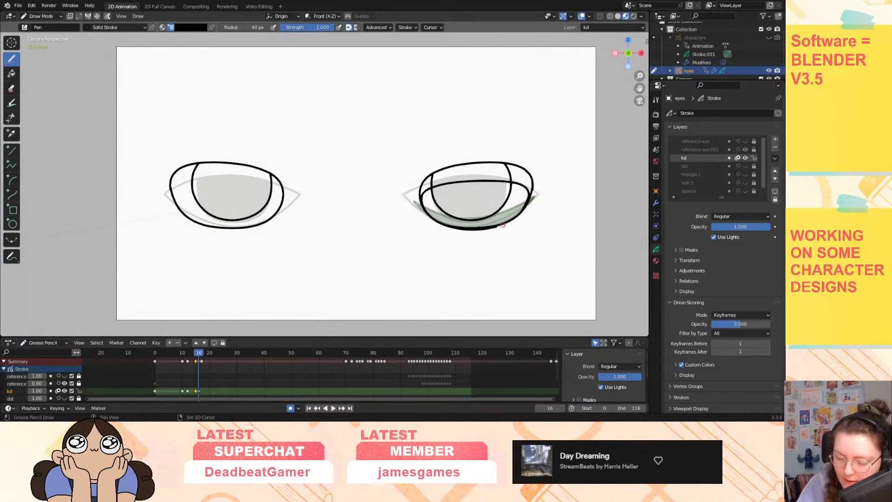
{"action": "left_click_drag", "start_coordinate": [525, 207], "coordinate": [530, 193], "text": "shift"}
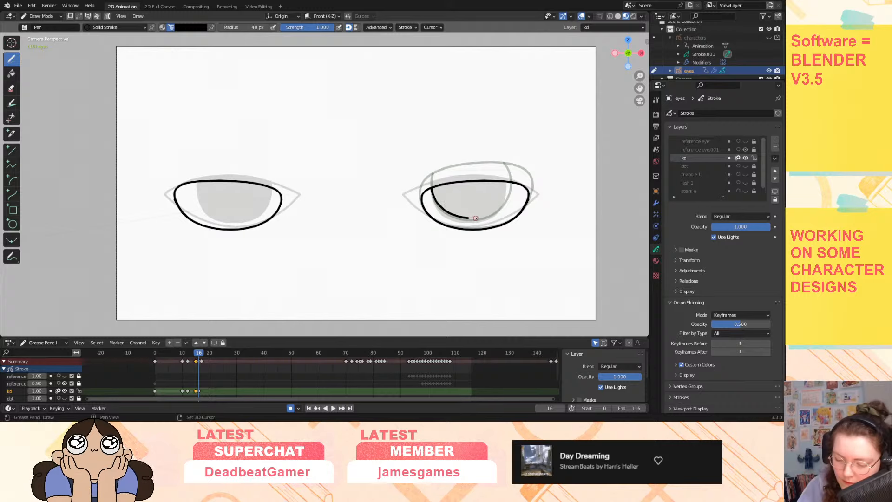
{"action": "left_click_drag", "start_coordinate": [476, 218], "coordinate": [483, 217]}
{"action": "key", "text": "ctrl+z"}
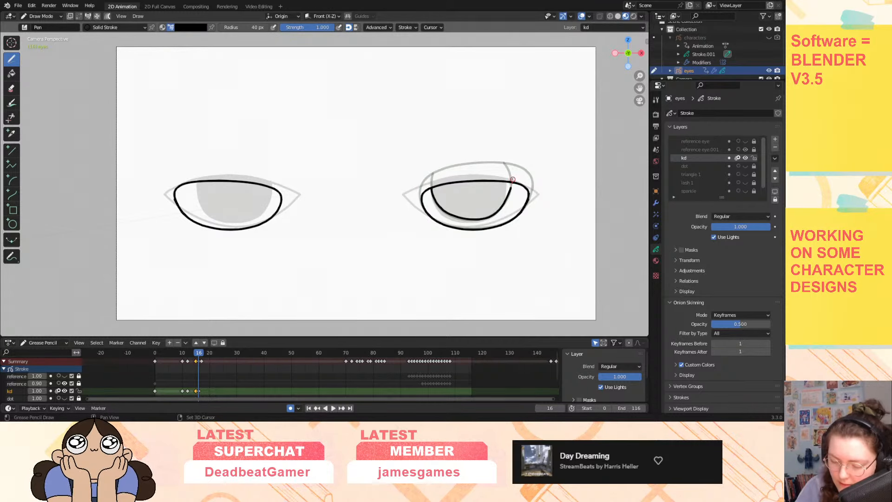
{"action": "left_click_drag", "start_coordinate": [512, 179], "coordinate": [513, 179]}
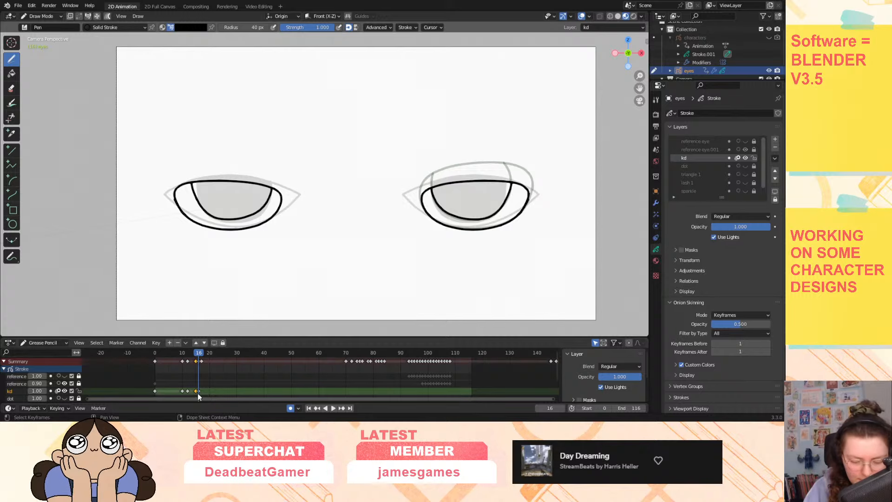
Duplicate the kd layer's open eye keyframe from frame 0 to frame 17 and play the blink.
{"action": "left_click", "coordinate": [155, 391]}
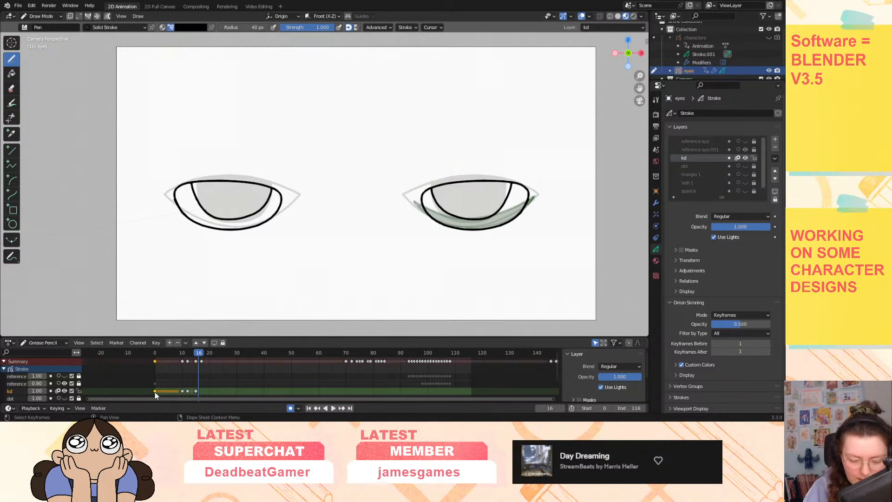
{"action": "key", "text": "shift+d"}
{"action": "left_click", "coordinate": [203, 395]}
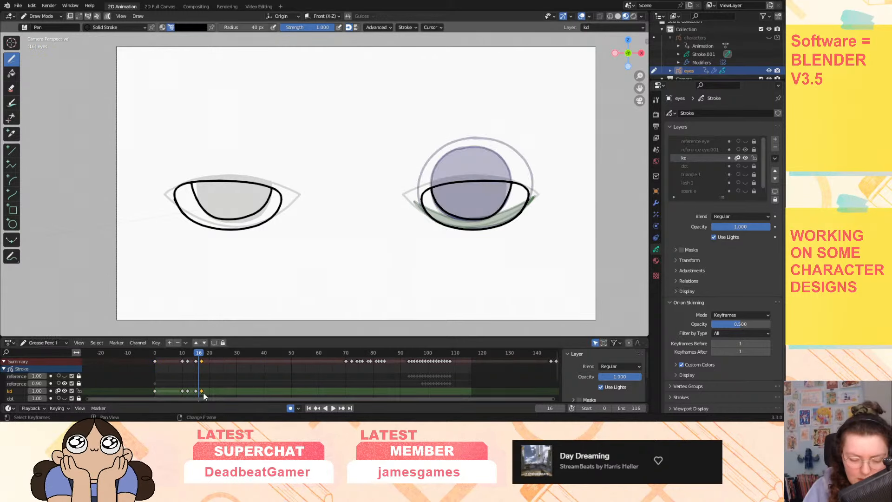
{"action": "key", "text": "space"}
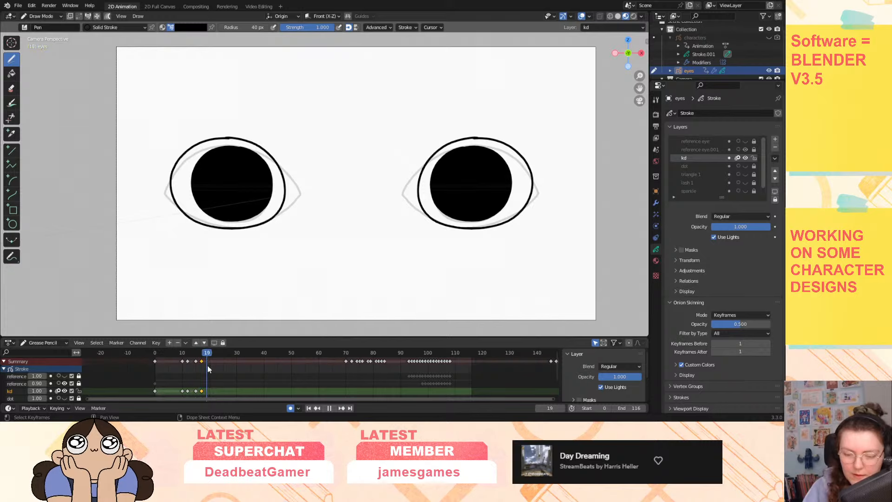
Stop playback, go to frame 10 and set up the Fill tool with the Solid Fill material.
{"action": "key", "text": "space"}
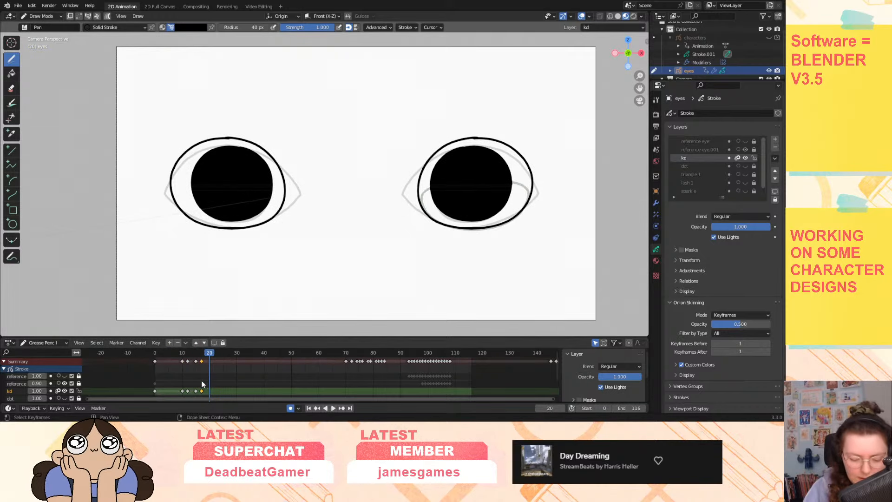
{"action": "left_click", "coordinate": [183, 353]}
{"action": "left_click", "coordinate": [112, 28]}
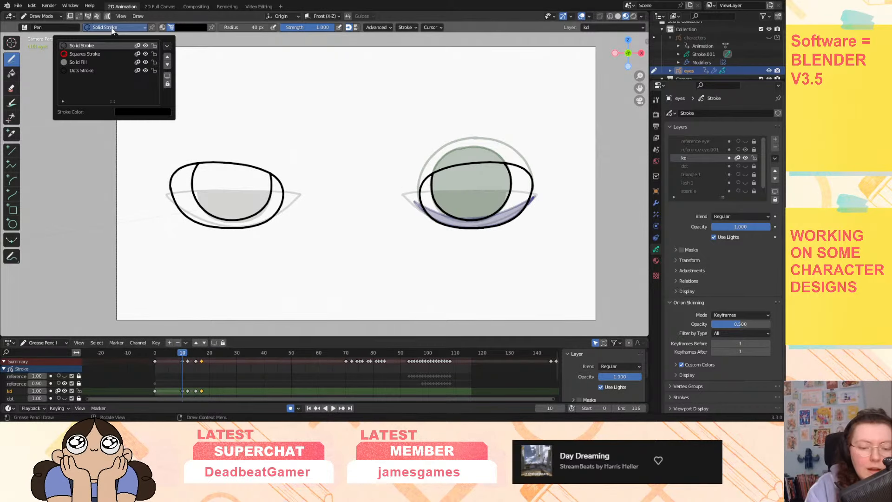
{"action": "left_click", "coordinate": [114, 62]}
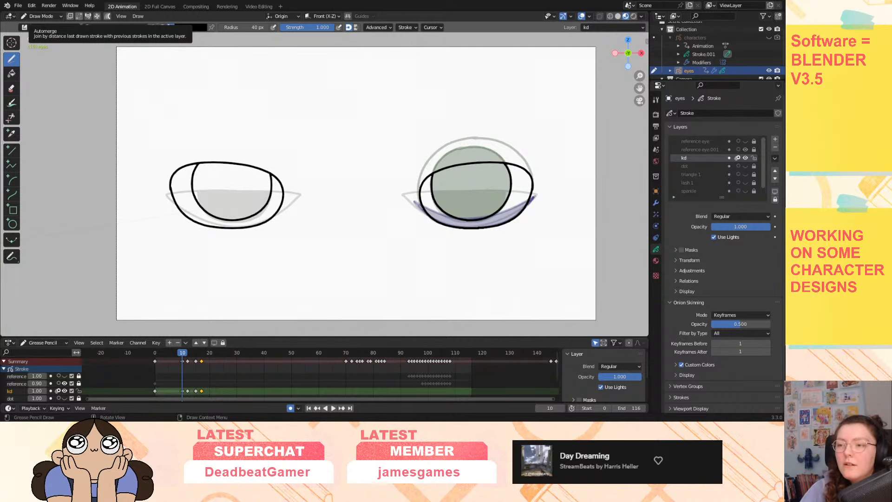
{"action": "left_click", "coordinate": [11, 74]}
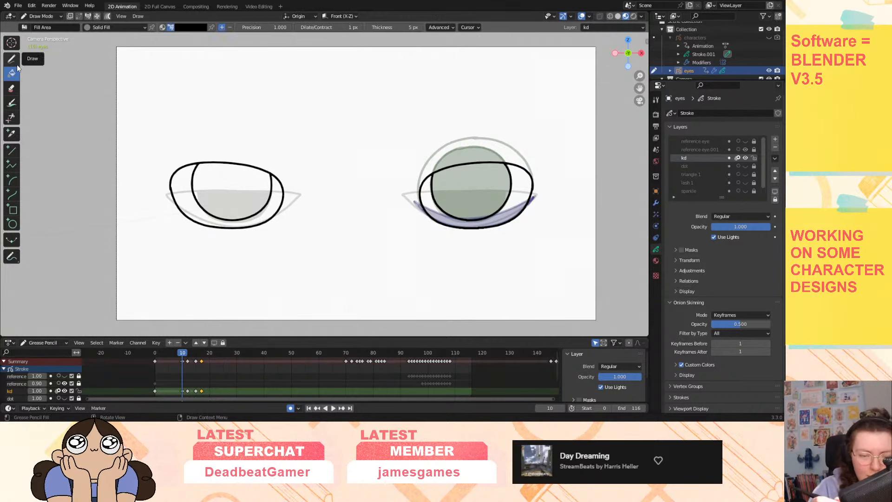
Try to fill both pupils on frame 10 of the kd layer with black.
{"action": "left_click_drag", "start_coordinate": [181, 355], "coordinate": [183, 358]}
{"action": "key", "text": "Left"}
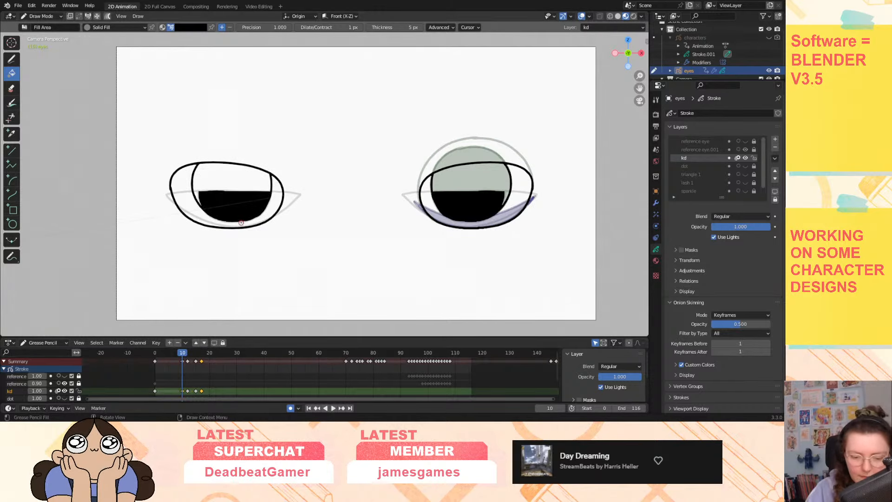
{"action": "key", "text": "Right"}
With the kd layer's onion skinning off and the base eye layer hidden, fill both pupils black on frame 10.
{"action": "left_click", "coordinate": [58, 391]}
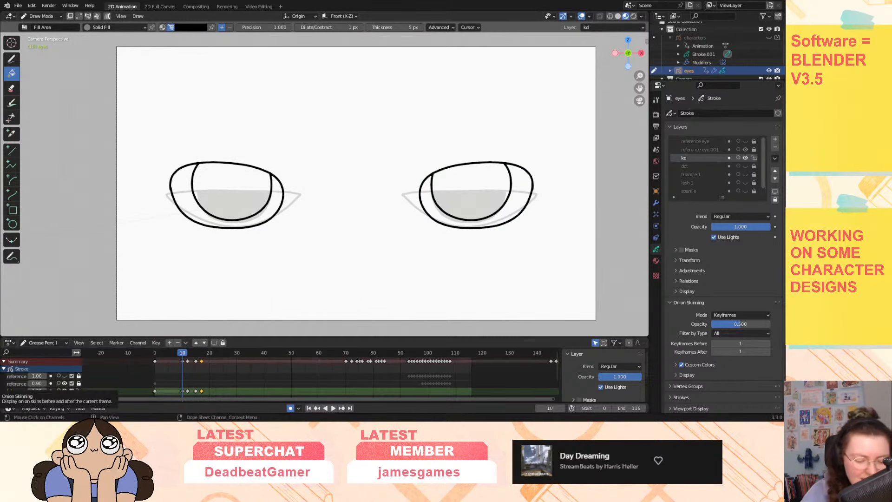
{"action": "scroll", "coordinate": [26, 376], "scroll_direction": "down", "scroll_amount": 5}
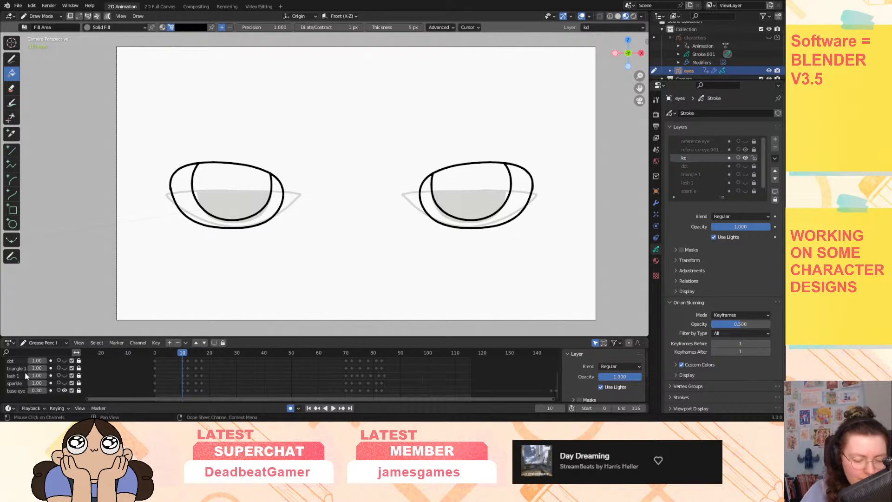
{"action": "left_click", "coordinate": [64, 390]}
{"action": "key", "text": "Right"}
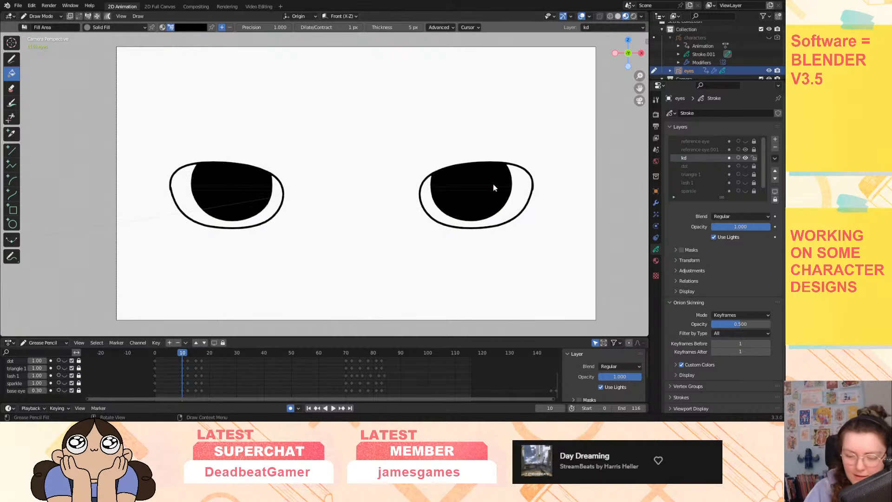
Step back and forth through the kd layer's blink keyframes at frames 12, 15 and 17 to examine the filled eye shapes.
{"action": "left_click", "coordinate": [195, 343]}
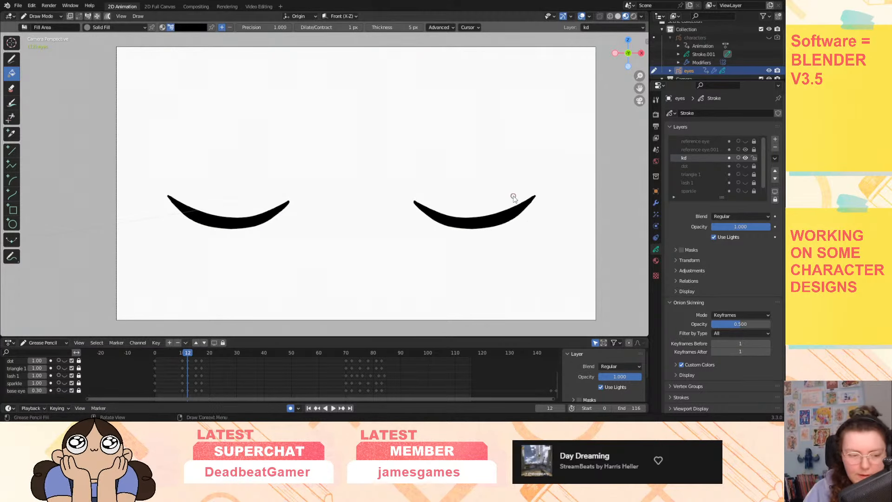
{"action": "key", "text": "Right"}
{"action": "key", "text": "Right"}
{"action": "key", "text": "Right"}
{"action": "key", "text": "Right"}
{"action": "key", "text": "Right"}
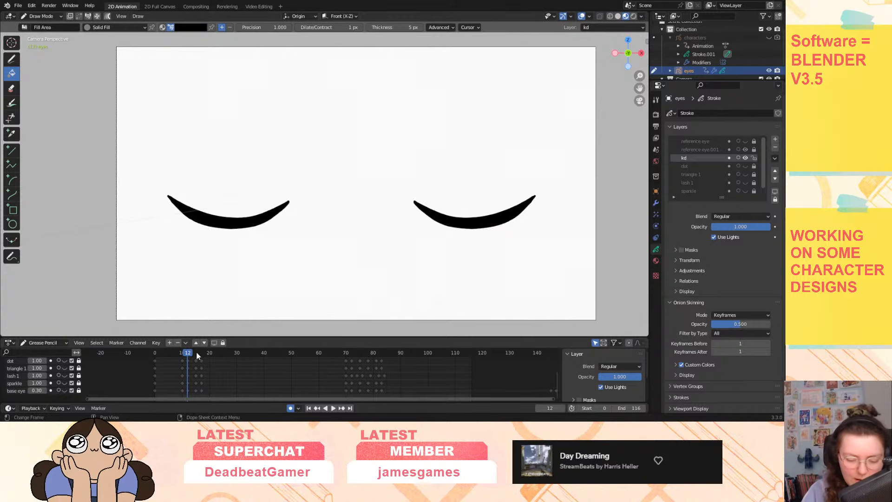
{"action": "key", "text": "Down"}
{"action": "key", "text": "Down"}
{"action": "key", "text": "Down"}
{"action": "key", "text": "Down"}
{"action": "key", "text": "Down"}
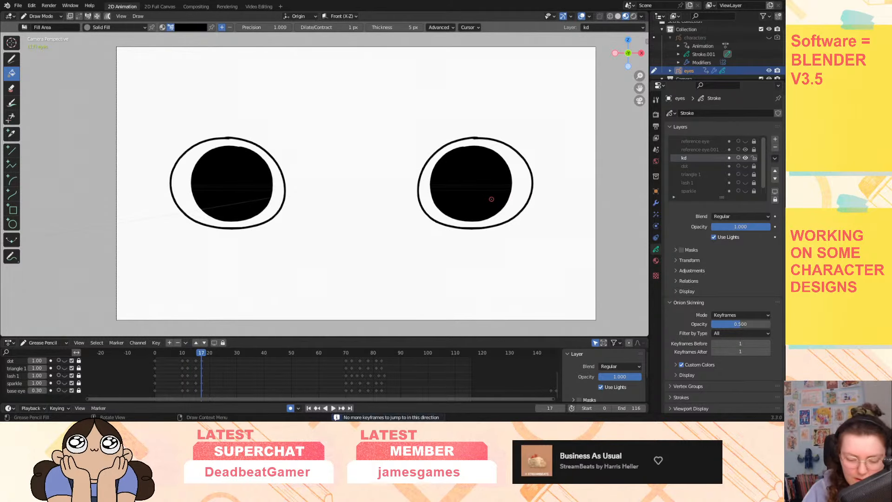
{"action": "key", "text": "Up"}
{"action": "key", "text": "Up"}
{"action": "key", "text": "Up"}
{"action": "key", "text": "Up"}
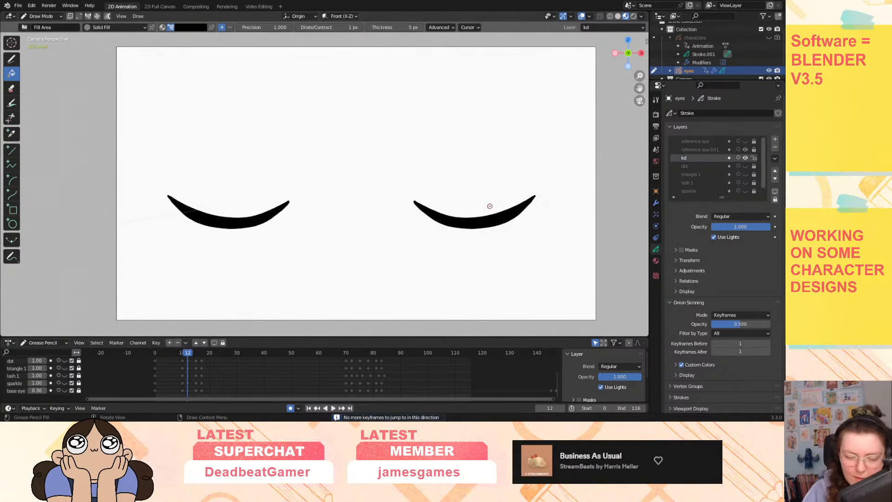
{"action": "key", "text": "Down"}
{"action": "key", "text": "Up"}
{"action": "key", "text": "Down"}
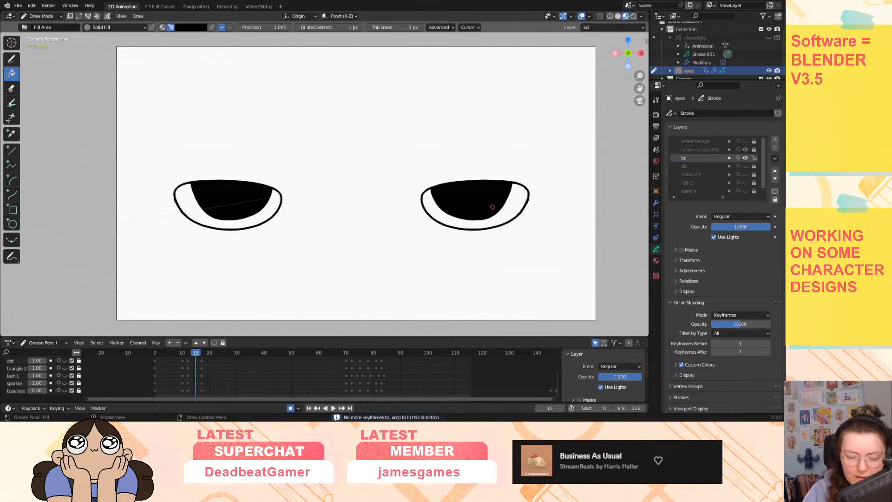
{"action": "key", "text": "Up"}
{"action": "key", "text": "Down"}
{"action": "key", "text": "Up"}
{"action": "key", "text": "Down"}
{"action": "key", "text": "Up"}
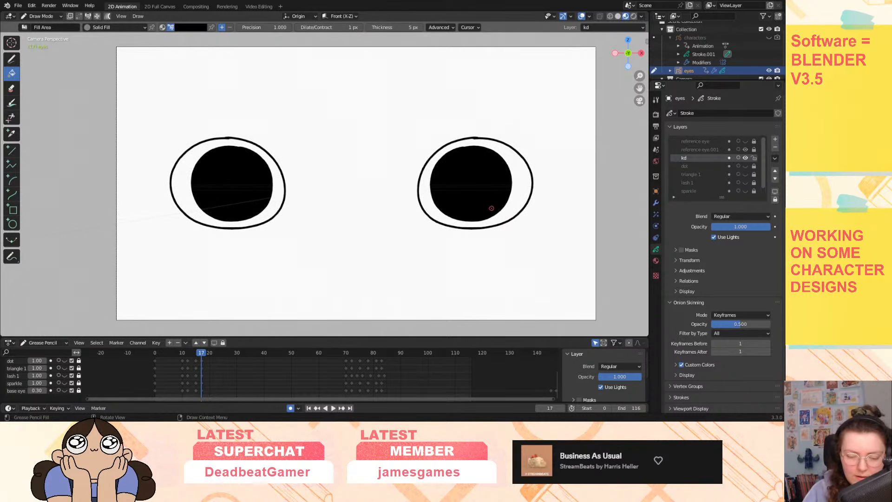
{"action": "key", "text": "Down"}
{"action": "key", "text": "Up"}
{"action": "key", "text": "Up"}
{"action": "key", "text": "Down"}
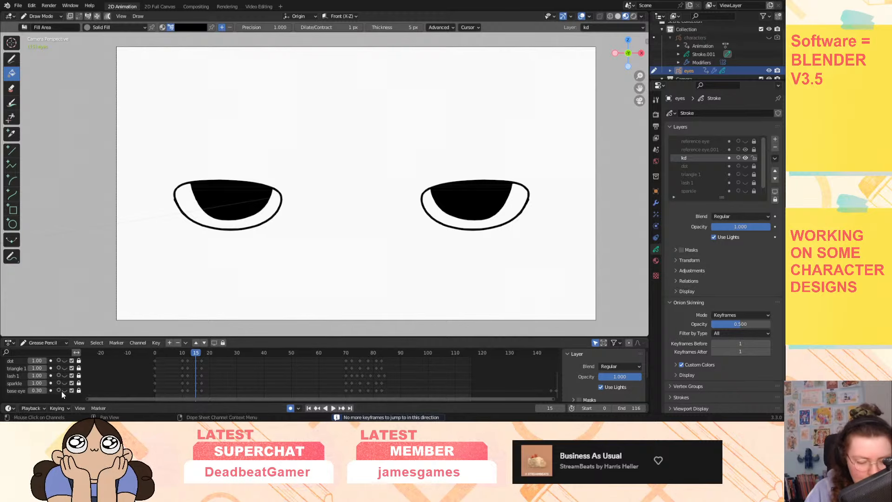
Turn the kd layer's onion skinning back on and switch the eyes object to Sculpt Mode.
{"action": "scroll", "coordinate": [61, 390], "scroll_direction": "up", "scroll_amount": 3}
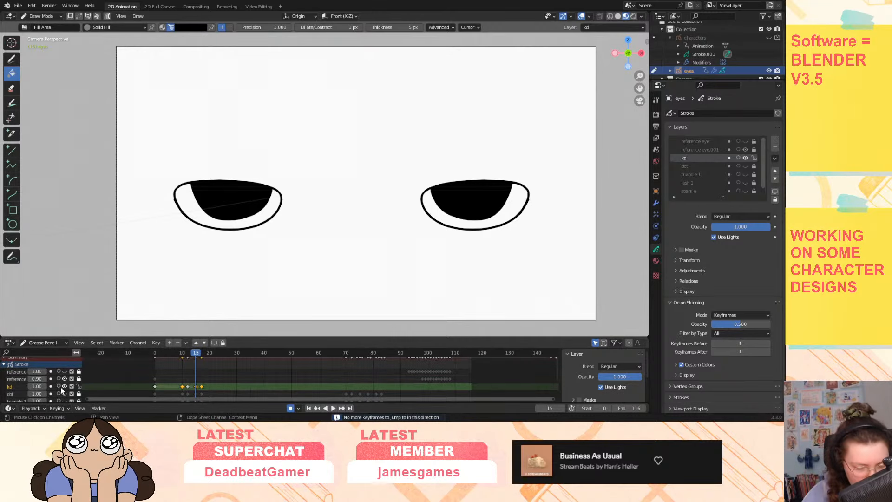
{"action": "left_click", "coordinate": [58, 387]}
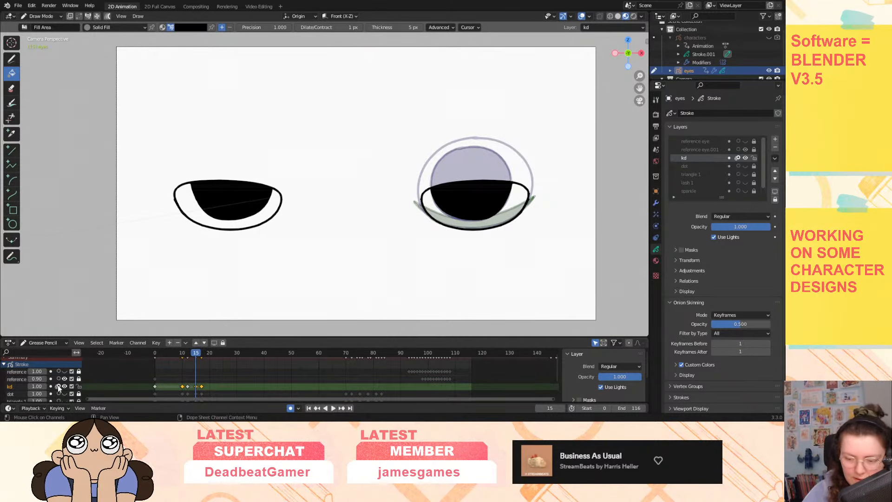
{"action": "left_click", "coordinate": [100, 27]}
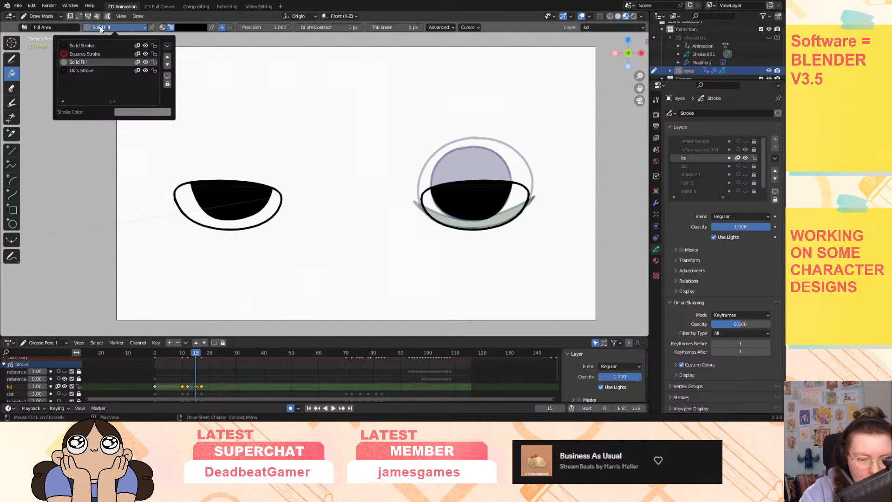
{"action": "left_click", "coordinate": [50, 16]}
{"action": "left_click", "coordinate": [45, 43]}
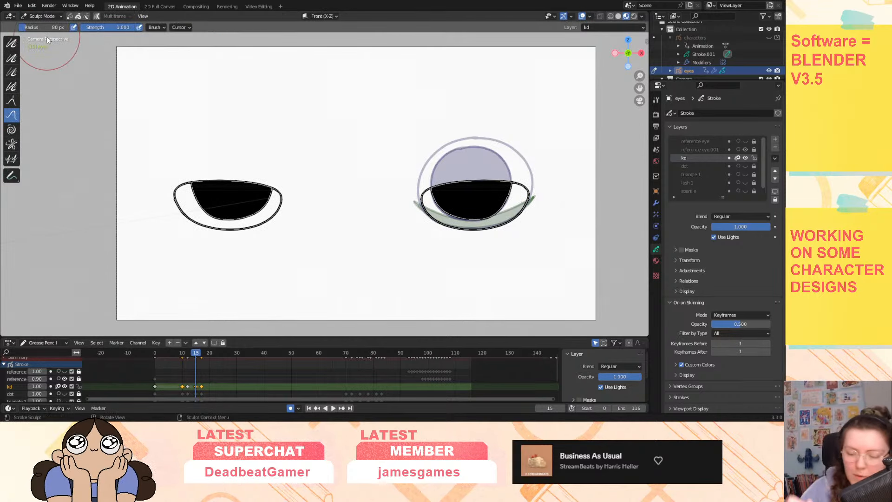
Sculpt the side corners of the eye outline on frames 15 and 10 to line up with the onion-skinned neighbouring drawings.
{"action": "left_click_drag", "start_coordinate": [430, 197], "coordinate": [538, 194]}
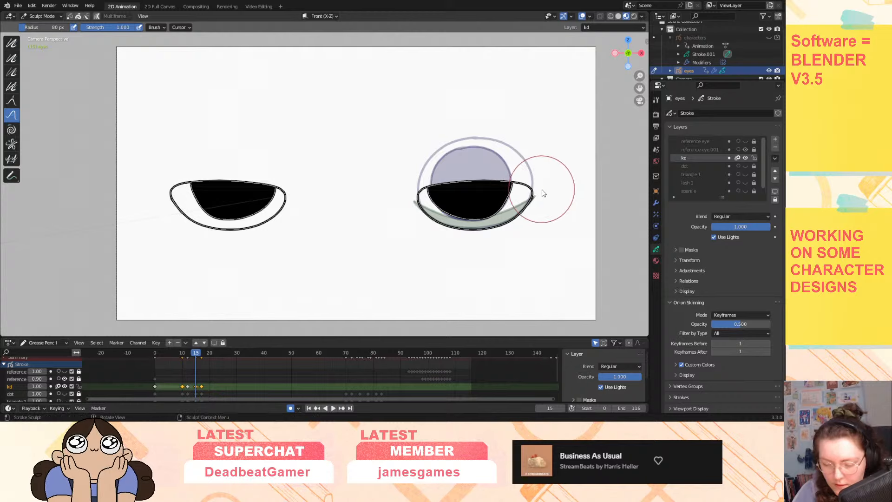
{"action": "left_click_drag", "start_coordinate": [197, 357], "coordinate": [182, 359]}
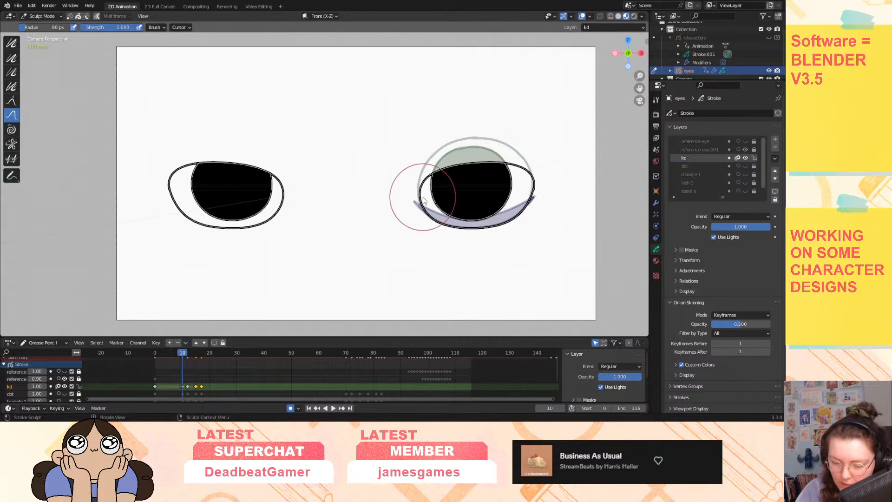
{"action": "left_click_drag", "start_coordinate": [415, 199], "coordinate": [419, 199]}
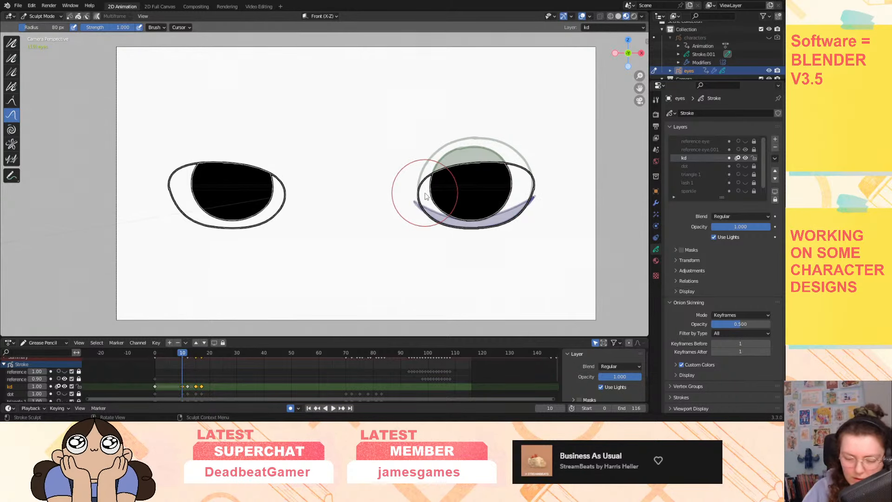
Enlarge the timeline area to show all the layers, and play the animation from frame 0 to review the blink.
{"action": "left_click_drag", "start_coordinate": [183, 356], "coordinate": [210, 357]}
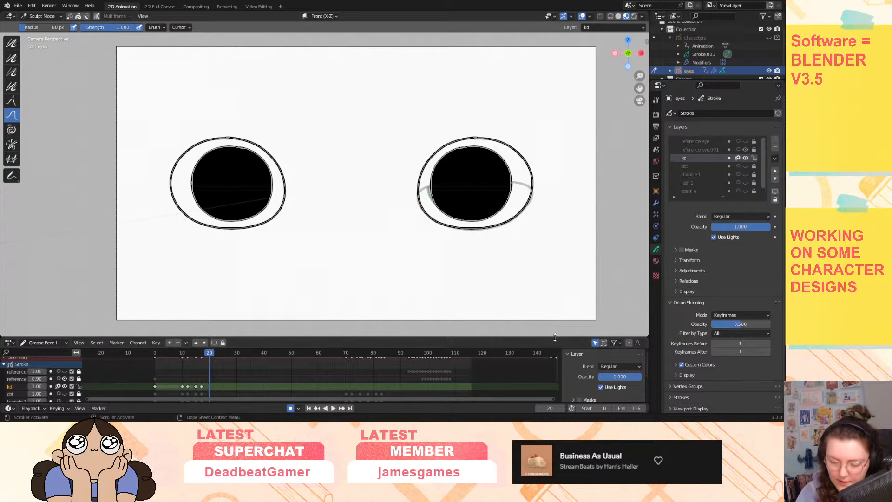
{"action": "left_click_drag", "start_coordinate": [555, 337], "coordinate": [555, 309]}
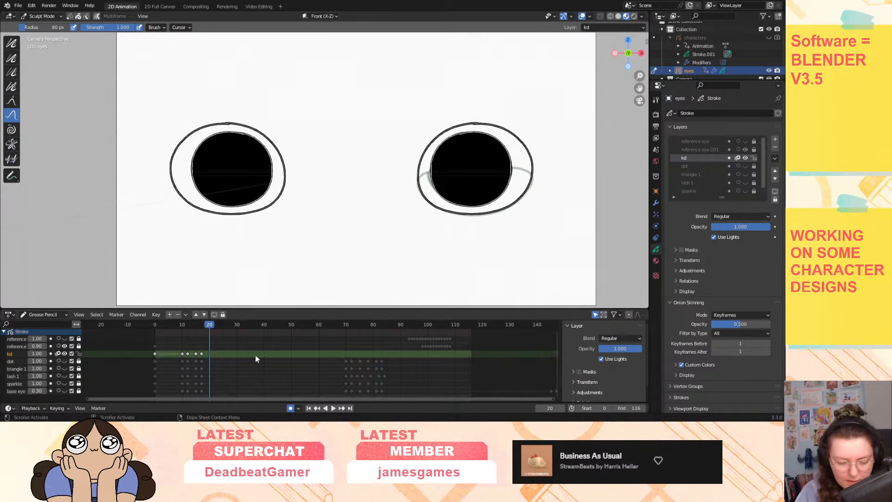
{"action": "left_click", "coordinate": [156, 325]}
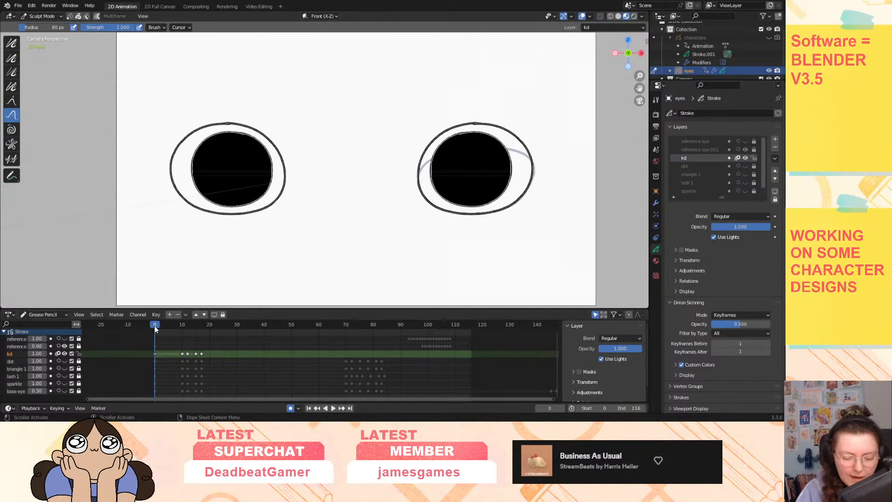
{"action": "left_click", "coordinate": [333, 408]}
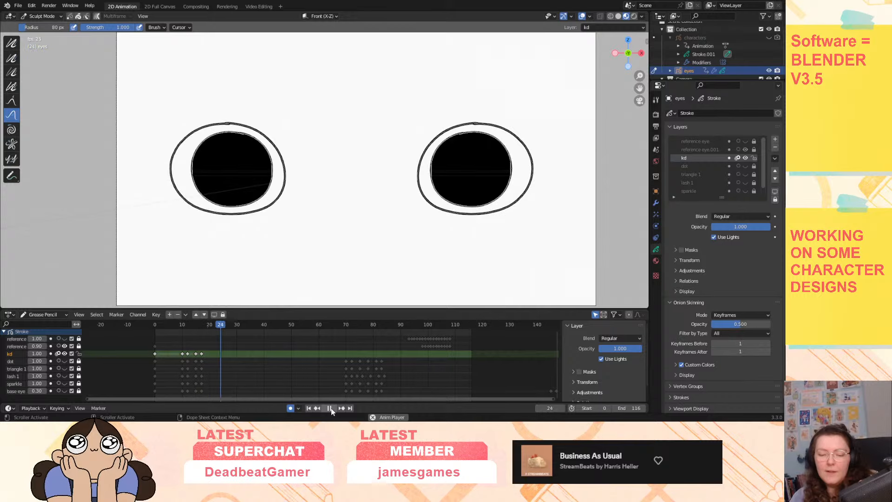
{"action": "left_click", "coordinate": [330, 408]}
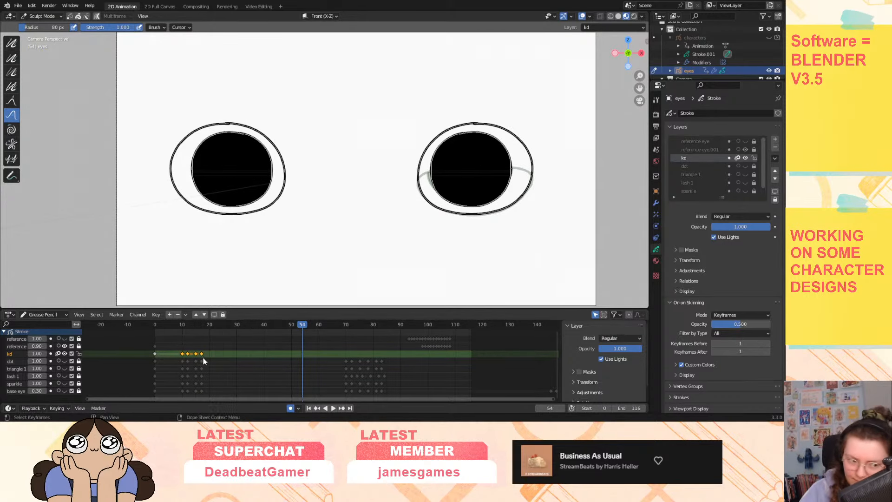
Duplicate the kd layer's blink keyframes from frames 10–17 and arrange the copies at frames 70, 72, 75, 78, 81 and 83.
{"action": "left_click_drag", "start_coordinate": [202, 359], "coordinate": [382, 356]}
{"action": "left_click_drag", "start_coordinate": [366, 324], "coordinate": [350, 325]}
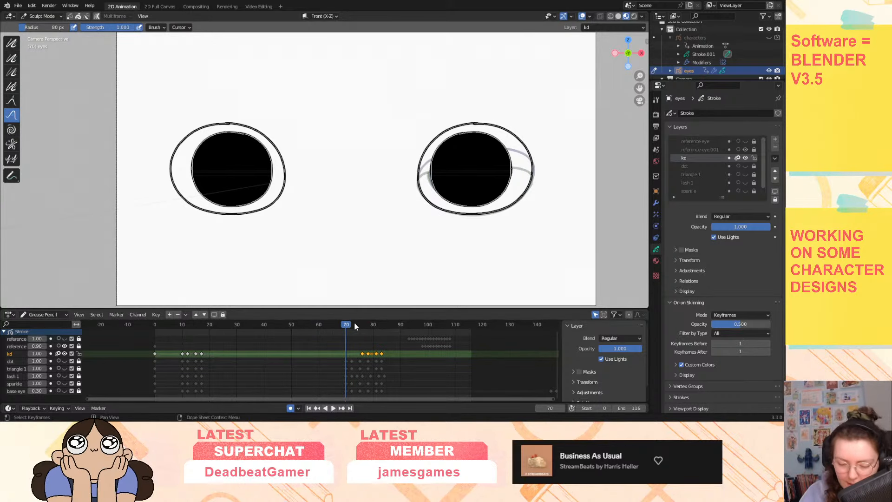
{"action": "mouse_move", "coordinate": [354, 324]}
{"action": "left_mouse_down"}
{"action": "mouse_move", "coordinate": [363, 325]}
{"action": "mouse_move", "coordinate": [342, 359]}
{"action": "mouse_move", "coordinate": [363, 325]}
{"action": "mouse_move", "coordinate": [377, 326]}
{"action": "mouse_move", "coordinate": [356, 362]}
{"action": "mouse_move", "coordinate": [367, 361]}
{"action": "left_mouse_up"}
{"action": "left_click", "coordinate": [351, 355]}
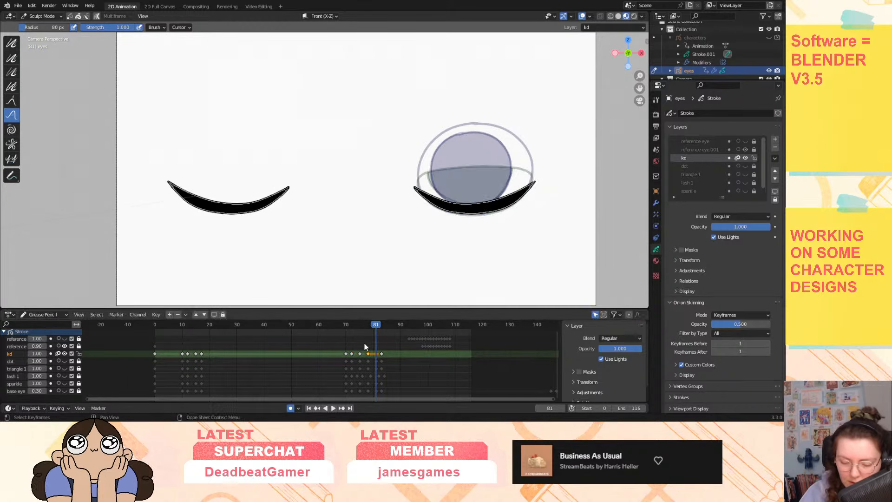
{"action": "mouse_move", "coordinate": [365, 325]}
{"action": "left_mouse_down"}
{"action": "mouse_move", "coordinate": [350, 325]}
{"action": "mouse_move", "coordinate": [376, 328]}
{"action": "left_mouse_up"}
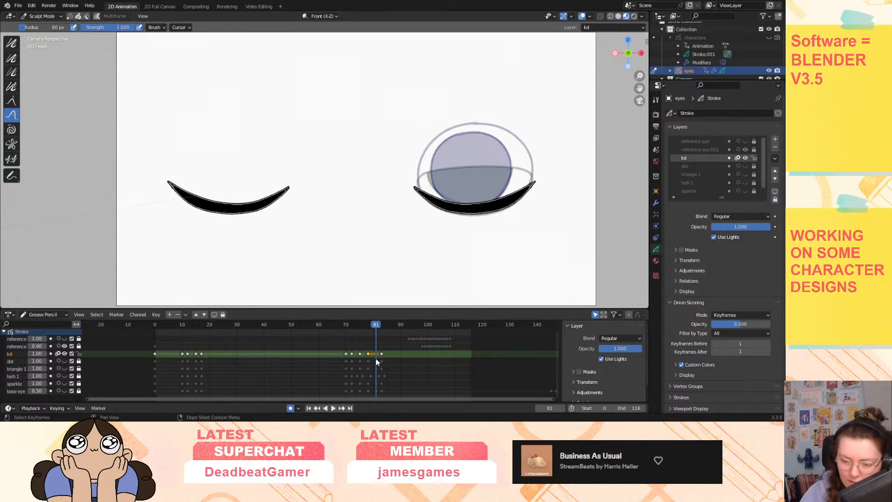
Turn off the kd layer's onion skinning and compare its keyframes between frames 70 and 81 with the base eye layer.
{"action": "left_click", "coordinate": [58, 353]}
{"action": "left_click", "coordinate": [64, 391]}
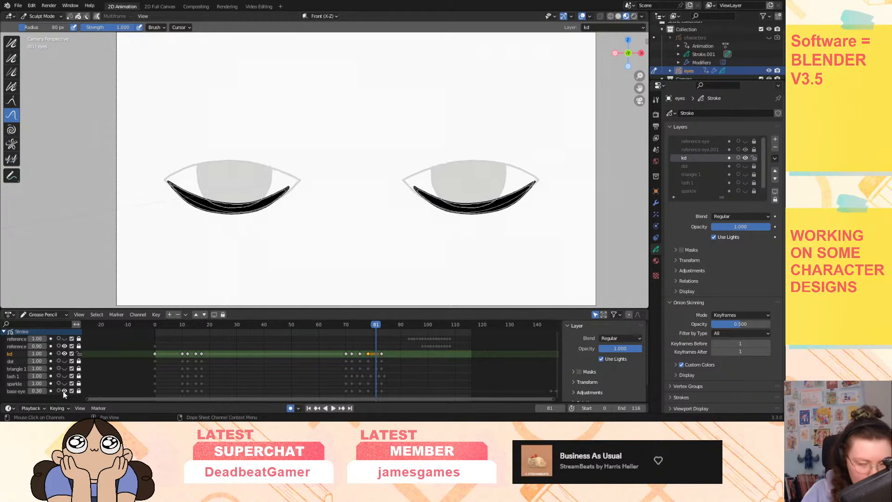
{"action": "left_click_drag", "start_coordinate": [346, 354], "coordinate": [377, 354]}
Play the animation through both blinks, and replay it from the early frames to check the timing.
{"action": "key", "text": "space"}
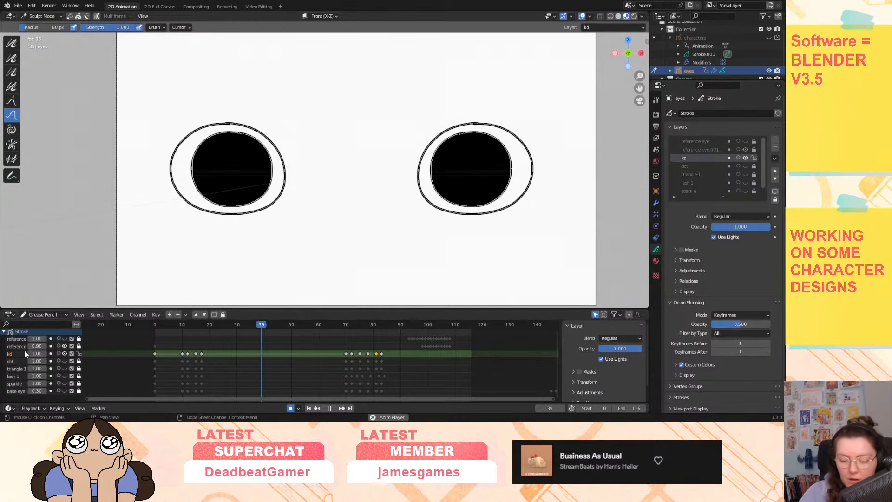
{"action": "left_click", "coordinate": [329, 408]}
{"action": "key", "text": "space"}
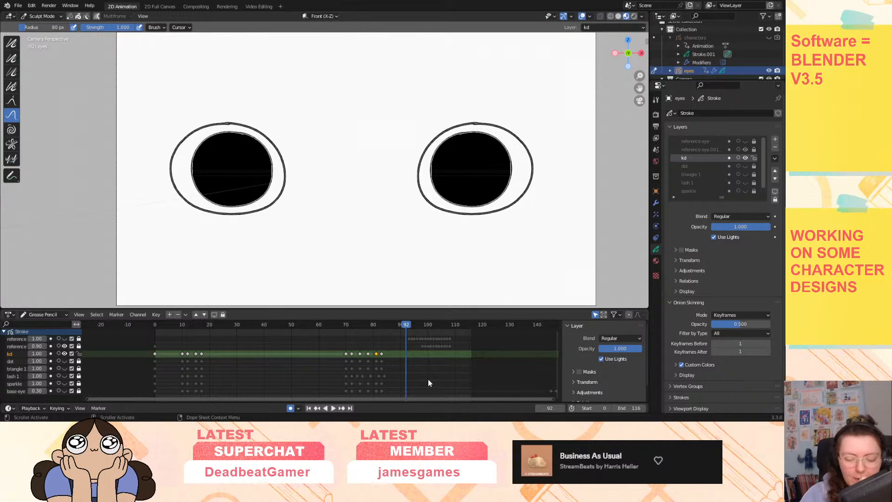
{"action": "left_click", "coordinate": [169, 325]}
{"action": "key", "text": "space"}
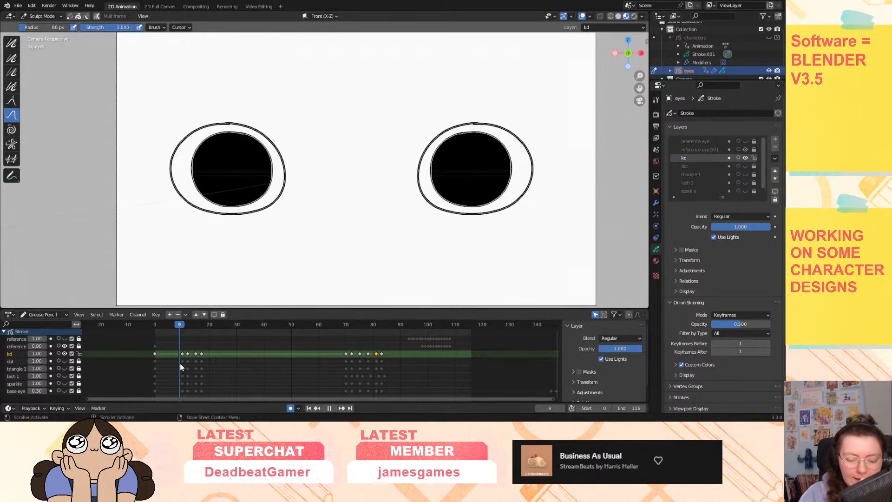
{"action": "key", "text": "space"}
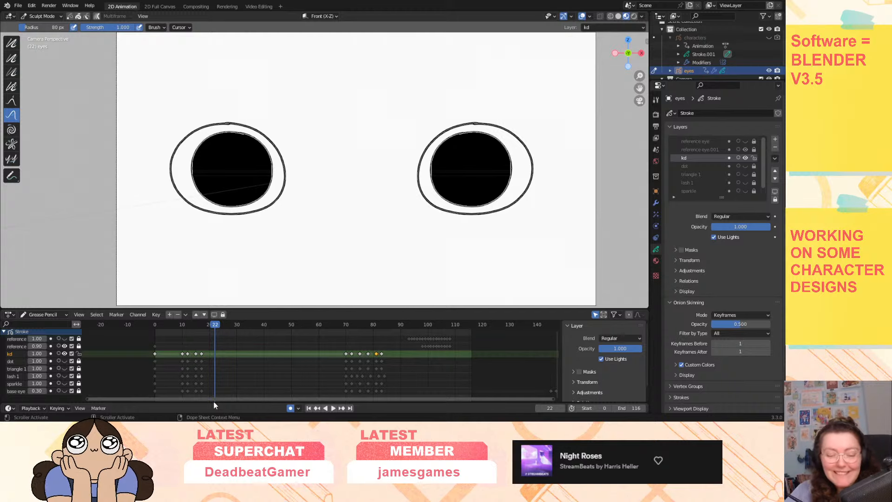
Replay the blink animation from frame 0.
{"action": "left_click", "coordinate": [154, 325]}
{"action": "key", "text": "space"}
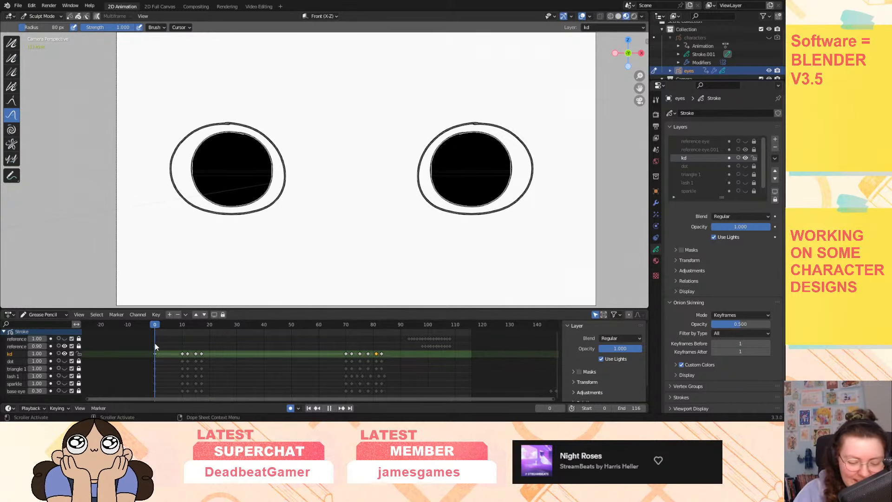
{"action": "key", "text": "space"}
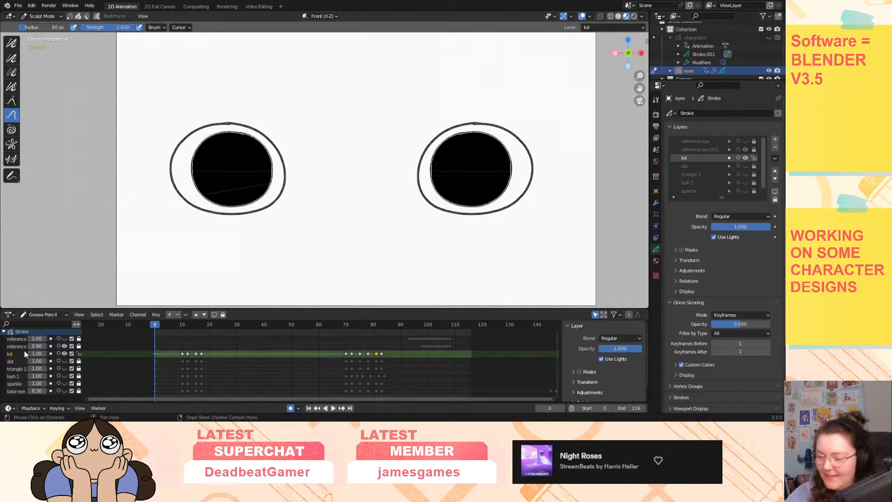
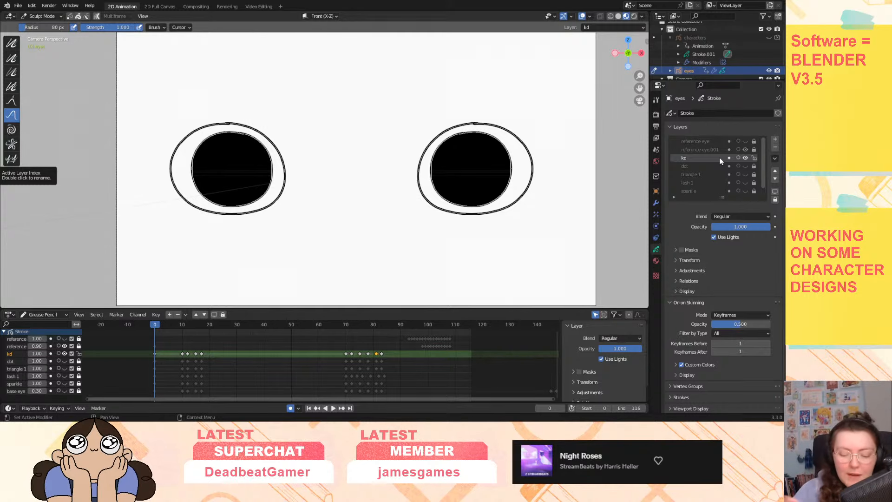
{"action": "mouse_move", "coordinate": [160, 326]}
{"action": "left_mouse_down"}
{"action": "mouse_move", "coordinate": [414, 341]}
{"action": "mouse_move", "coordinate": [149, 395]}
{"action": "left_mouse_up"}
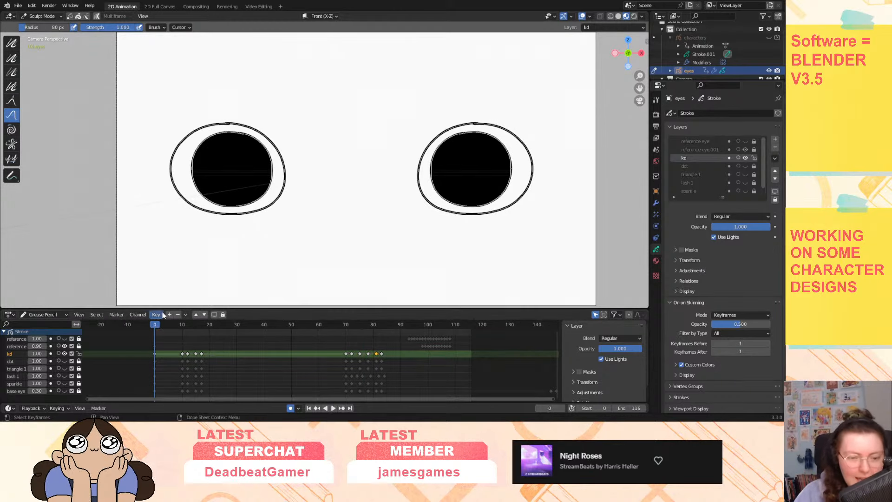
Switch the eyes object to Draw Mode and hide the kd layer.
{"action": "left_click", "coordinate": [46, 17]}
{"action": "left_click", "coordinate": [50, 54]}
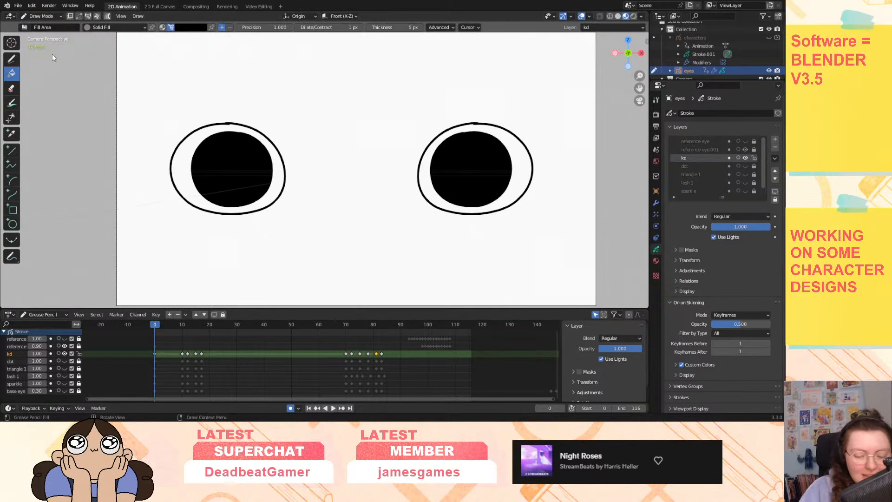
{"action": "left_click", "coordinate": [64, 354]}
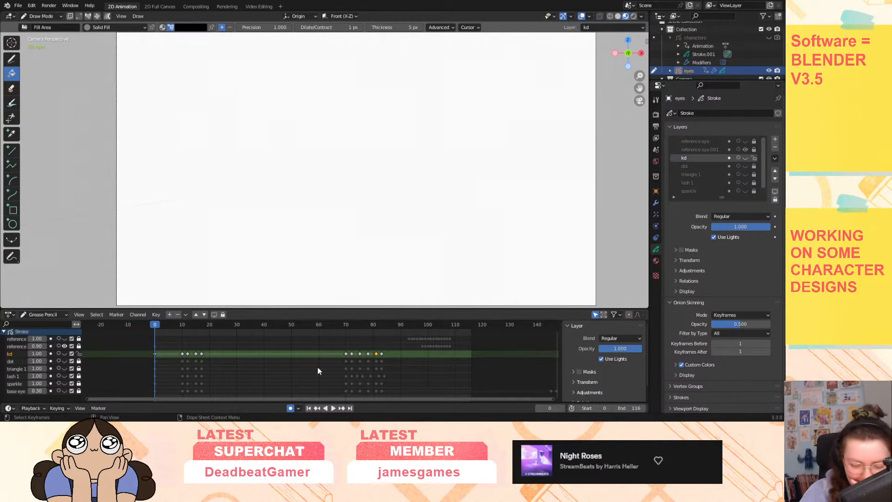
Move the first keyframe of the reference eye.001 layer to frame 0 and bring the reference eyes above the camera frame into view.
{"action": "left_click", "coordinate": [422, 346]}
{"action": "left_click_drag", "start_coordinate": [423, 346], "coordinate": [153, 358]}
{"action": "left_click_drag", "start_coordinate": [640, 87], "coordinate": [609, 281]}
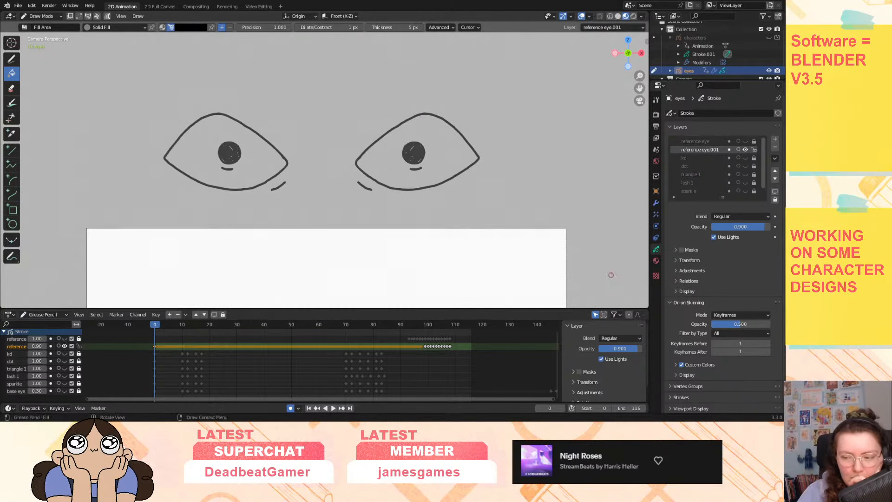
{"action": "scroll", "coordinate": [609, 282], "scroll_direction": "down", "scroll_amount": 2}
{"action": "left_click_drag", "start_coordinate": [640, 88], "coordinate": [637, 2]}
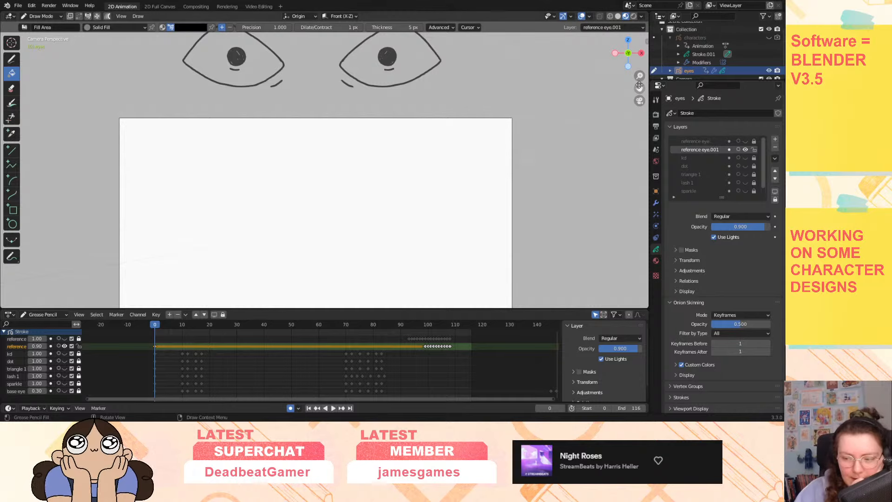
{"action": "left_click_drag", "start_coordinate": [640, 87], "coordinate": [640, 45]}
{"action": "left_click_drag", "start_coordinate": [640, 77], "coordinate": [637, 108]}
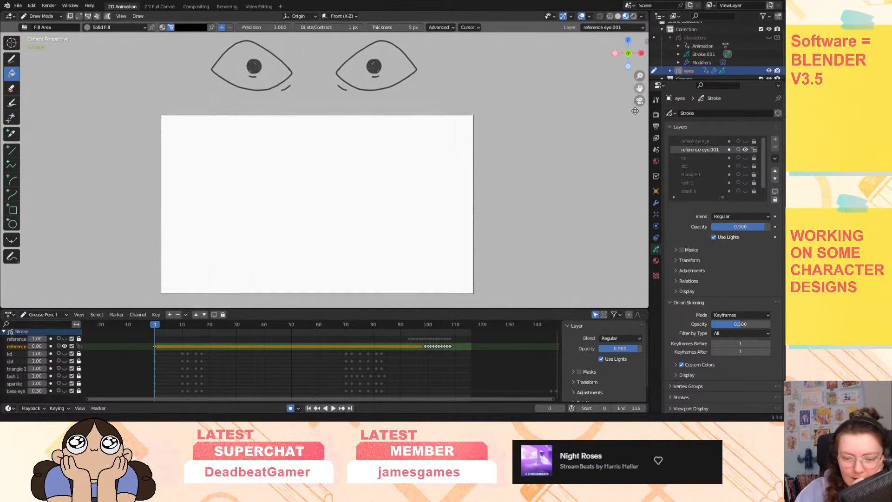
Show the base eye layer, hide reference eye.001, and make the kd layer visible and active.
{"action": "left_click", "coordinate": [65, 391]}
{"action": "left_click", "coordinate": [65, 345]}
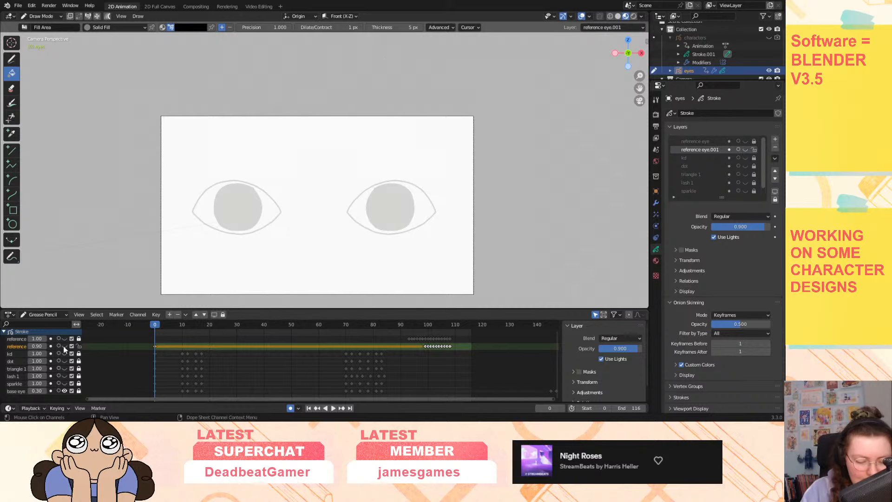
{"action": "left_click", "coordinate": [65, 353]}
{"action": "left_click", "coordinate": [45, 354]}
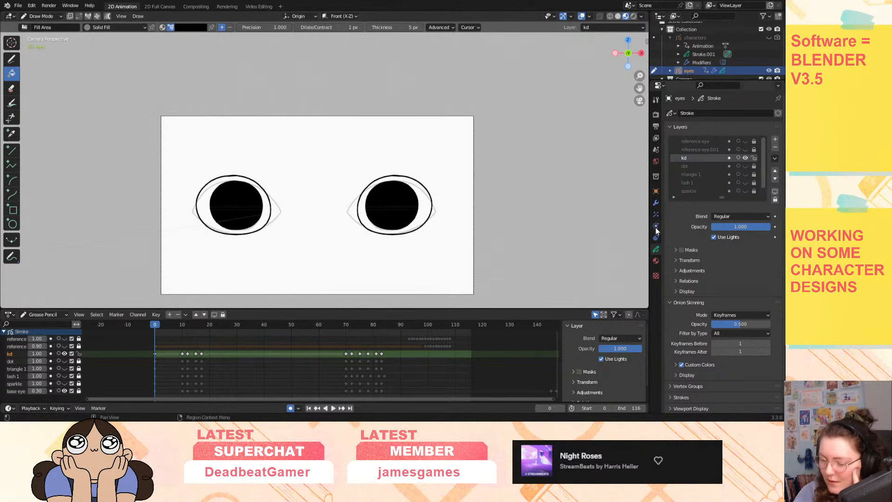
Try to apply the kd layer's Mirror.001 modifier, and duplicate that modifier.
{"action": "left_click", "coordinate": [656, 203]}
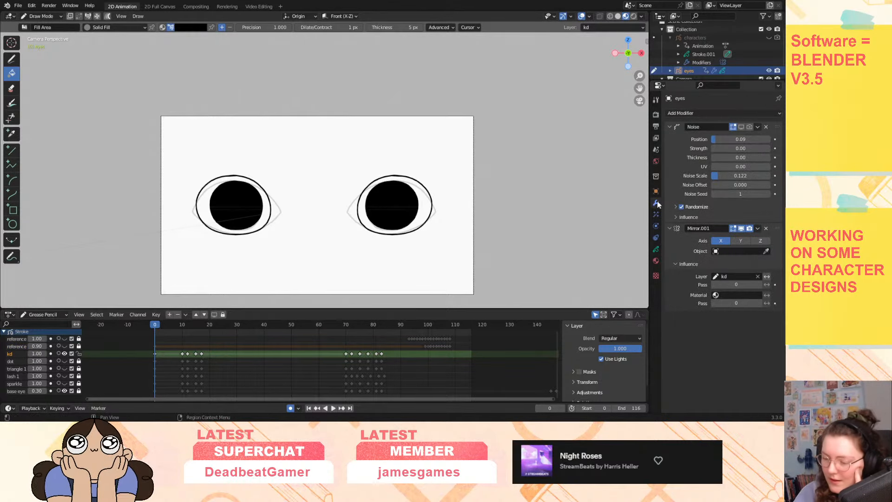
{"action": "left_click", "coordinate": [758, 229]}
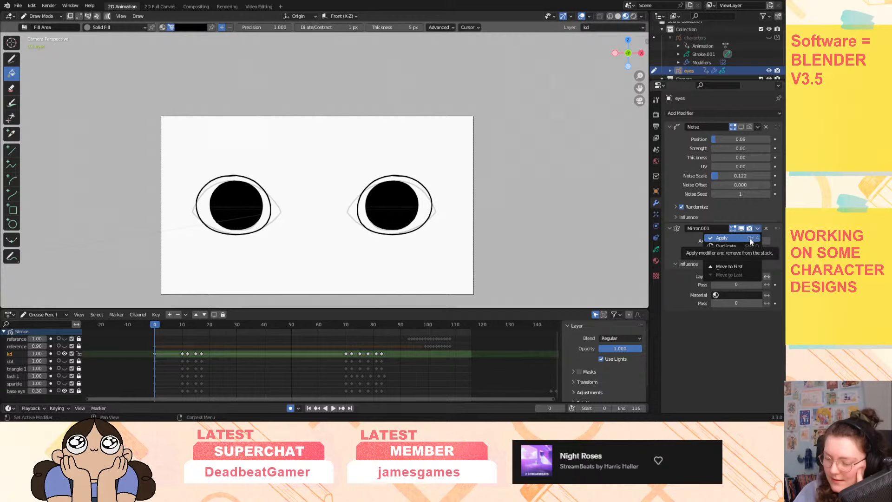
{"action": "left_click", "coordinate": [751, 240]}
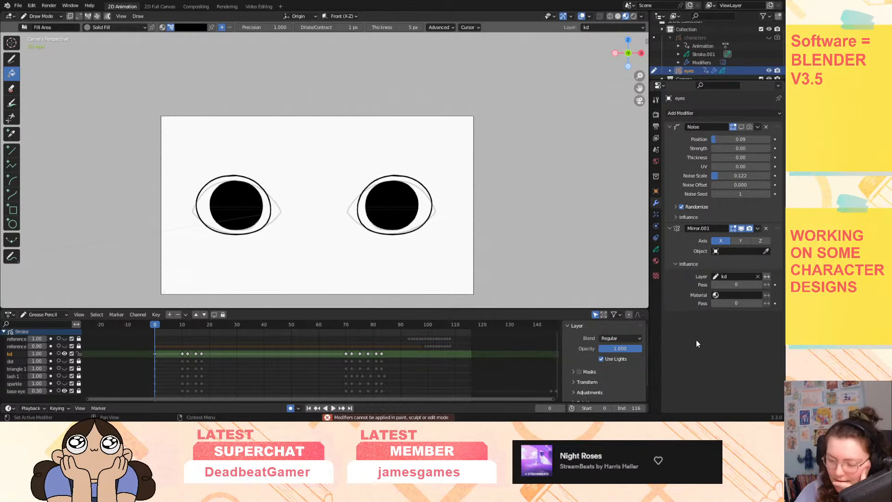
{"action": "left_click", "coordinate": [758, 228]}
{"action": "left_click", "coordinate": [750, 249]}
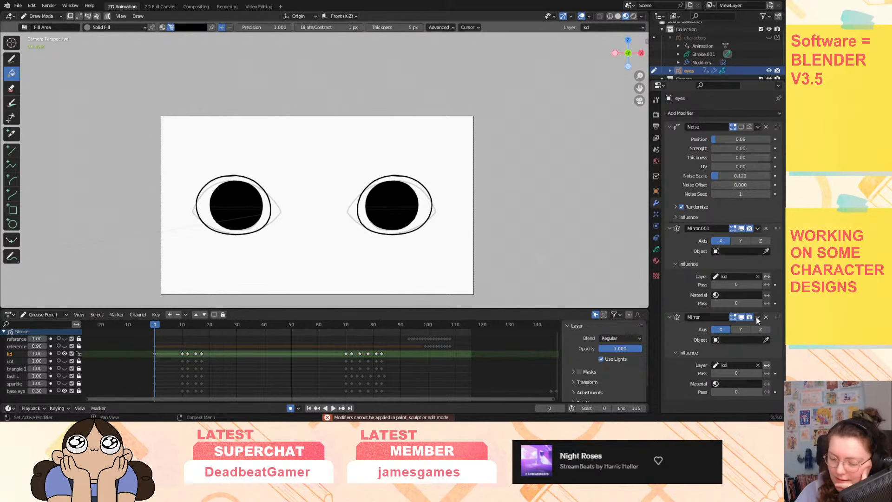
Switch to Object Mode and apply the duplicate Mirror modifier to the kd layer.
{"action": "left_click", "coordinate": [45, 16]}
{"action": "left_click", "coordinate": [51, 27]}
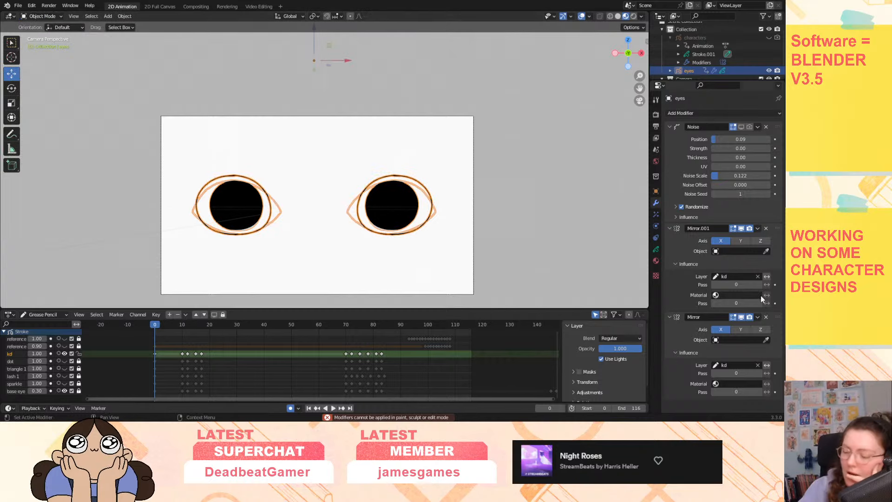
{"action": "left_click", "coordinate": [758, 316]}
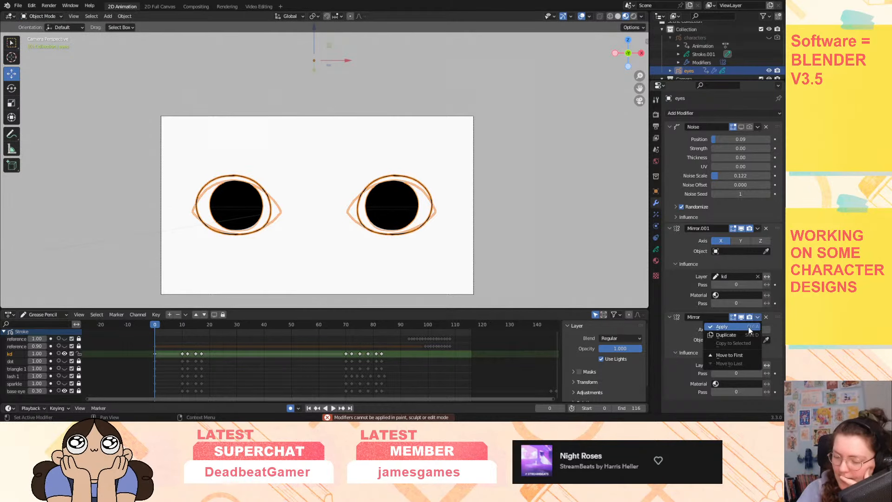
{"action": "left_click", "coordinate": [748, 327]}
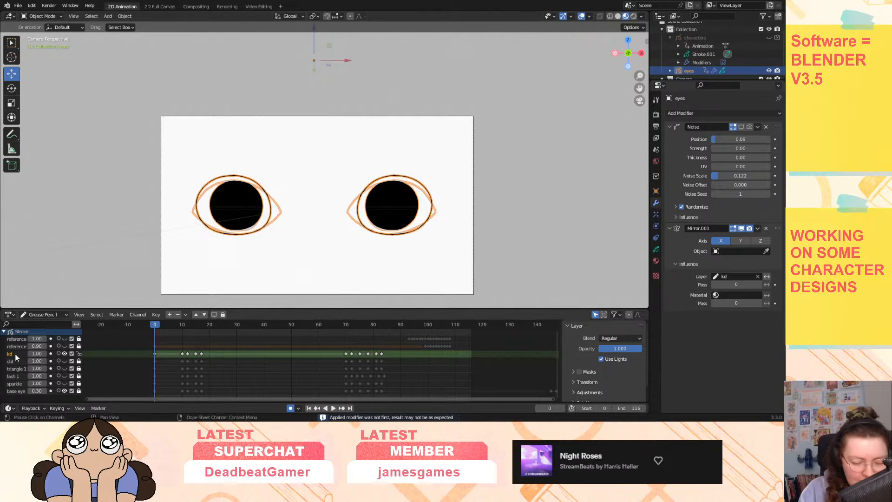
Duplicate the kd layer with empty keyframes and name the new layer triangle 2.
{"action": "left_click", "coordinate": [655, 249]}
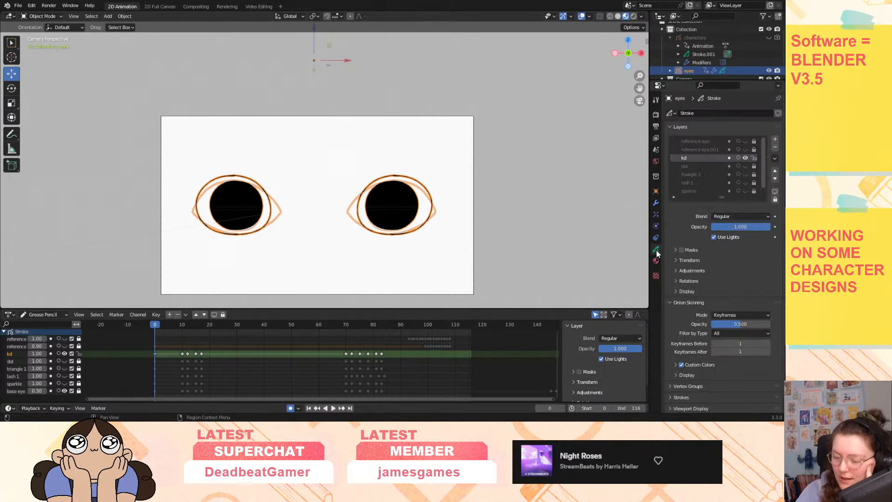
{"action": "left_click", "coordinate": [774, 158]}
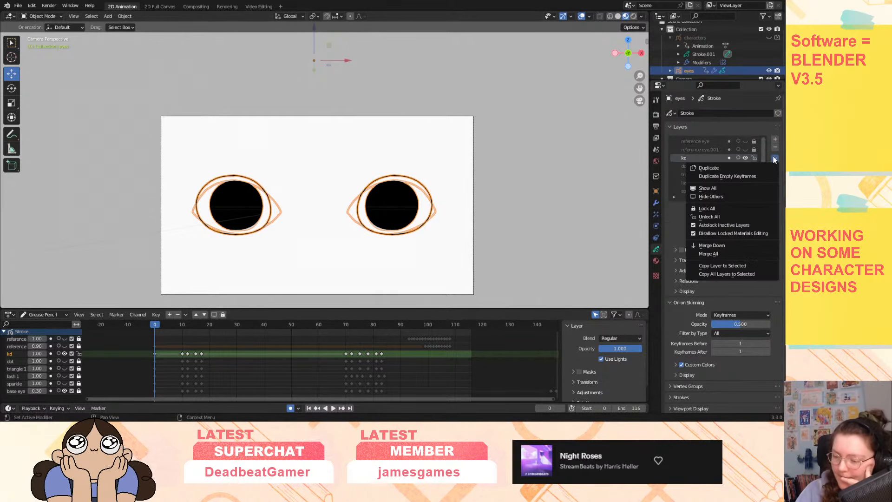
{"action": "left_click", "coordinate": [751, 176]}
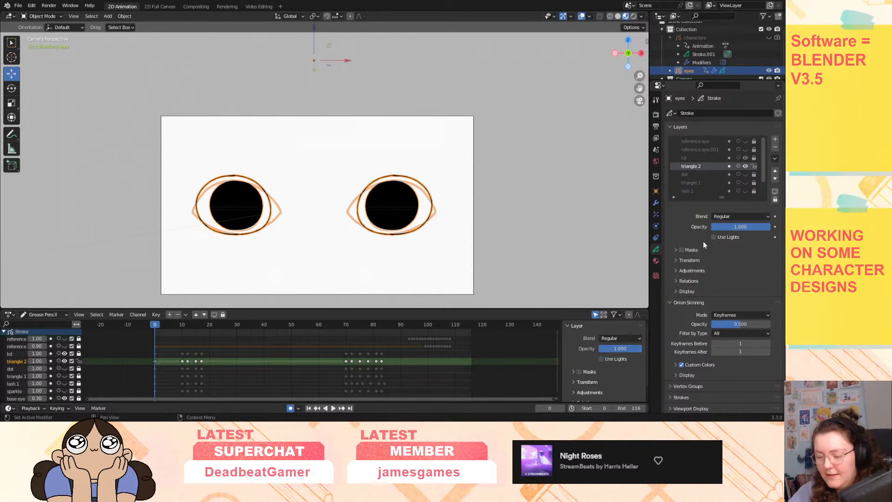
Move the triangle 2 layer above kd in the layer order and hide the kd layer.
{"action": "scroll", "coordinate": [178, 358], "scroll_direction": "down", "scroll_amount": 2}
{"action": "scroll", "coordinate": [31, 378], "scroll_direction": "down", "scroll_amount": 1}
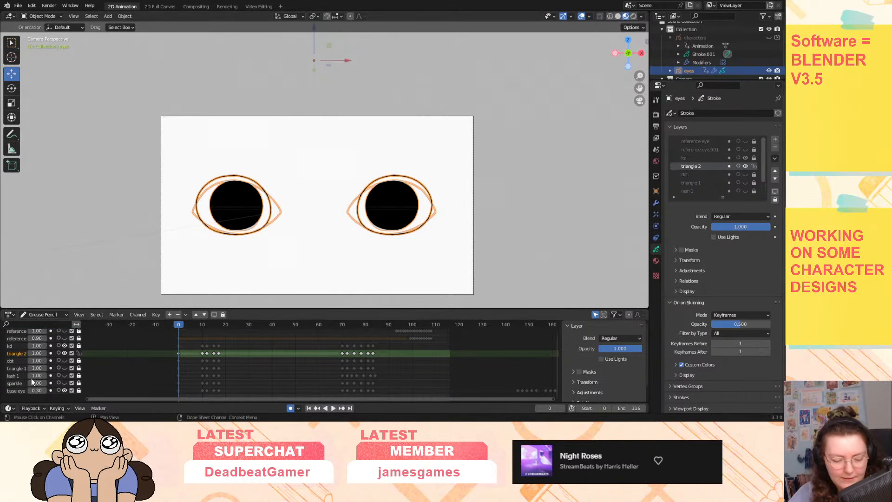
{"action": "scroll", "coordinate": [20, 380], "scroll_direction": "up", "scroll_amount": 2}
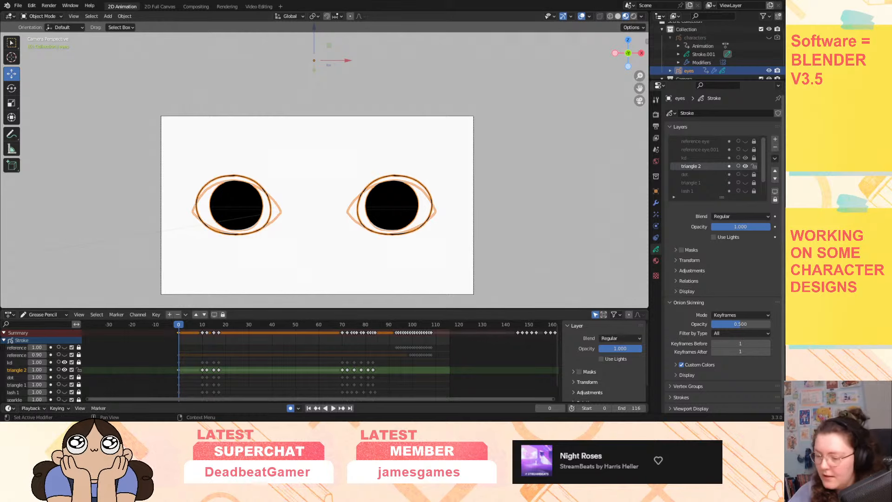
{"action": "left_click", "coordinate": [775, 171]}
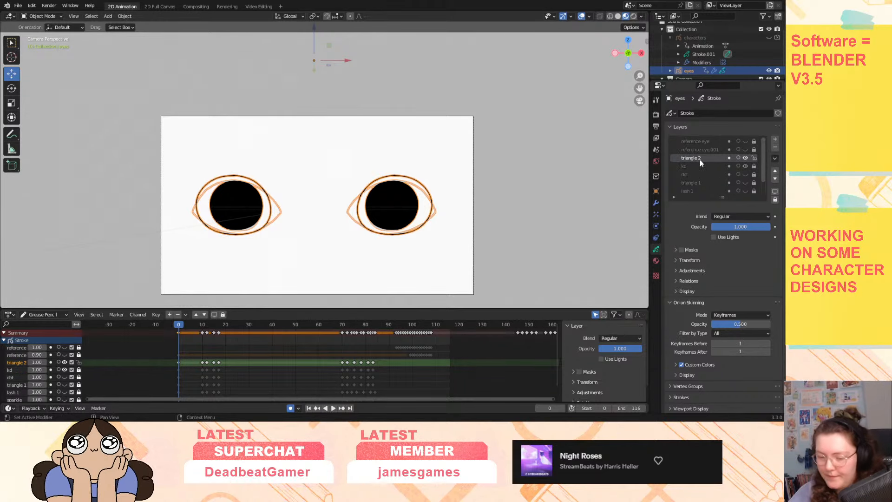
{"action": "left_click", "coordinate": [65, 370]}
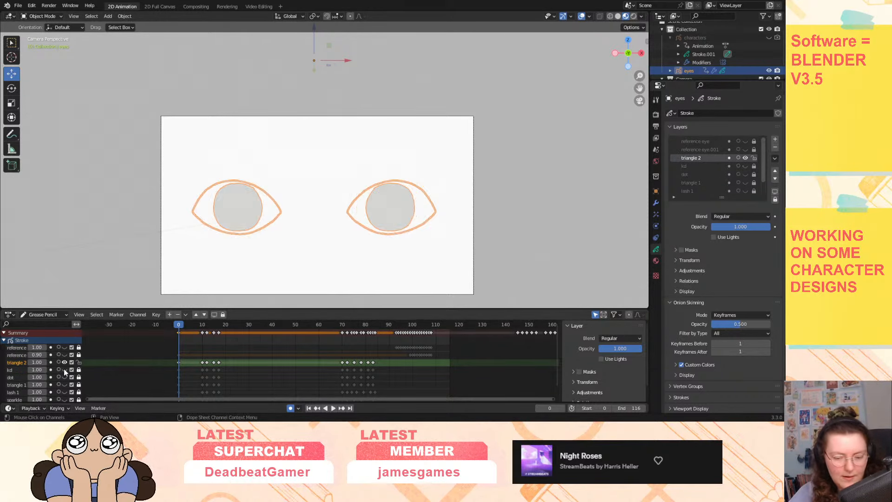
Show the reference eye.001 layer, scrub the base eye blink to frame 12 and return to frame 0.
{"action": "mouse_move", "coordinate": [313, 60]}
{"action": "middle_mouse_down", "text": "shift"}
{"action": "mouse_move", "coordinate": [308, 189]}
{"action": "mouse_move", "coordinate": [315, 70]}
{"action": "middle_mouse_up", "text": "shift"}
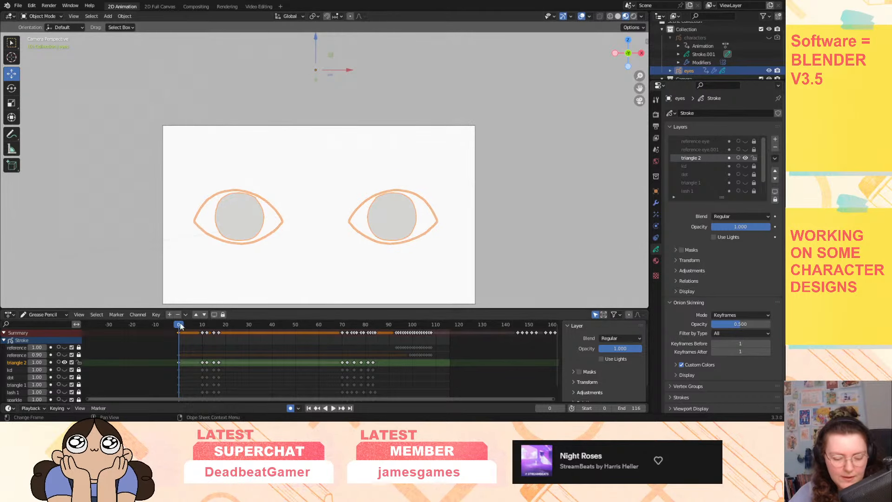
{"action": "mouse_move", "coordinate": [176, 325]}
{"action": "left_mouse_down"}
{"action": "mouse_move", "coordinate": [414, 325]}
{"action": "mouse_move", "coordinate": [208, 325]}
{"action": "left_mouse_up"}
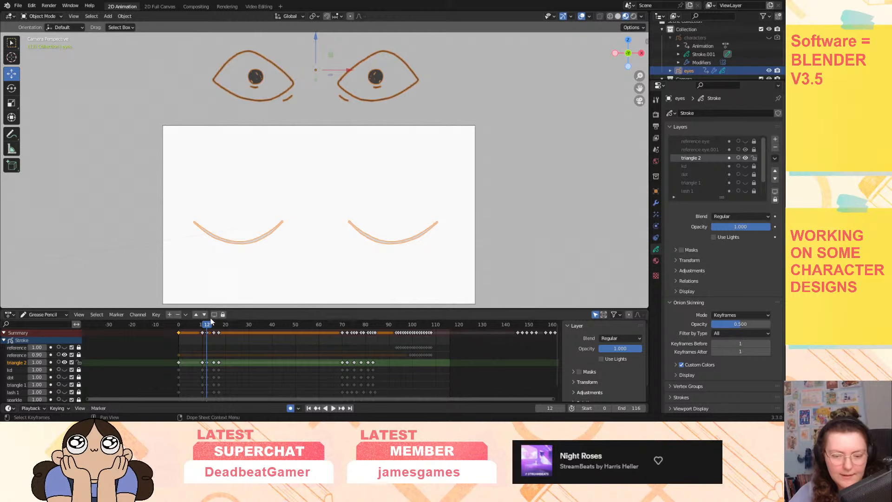
{"action": "key", "text": "shift+Left"}
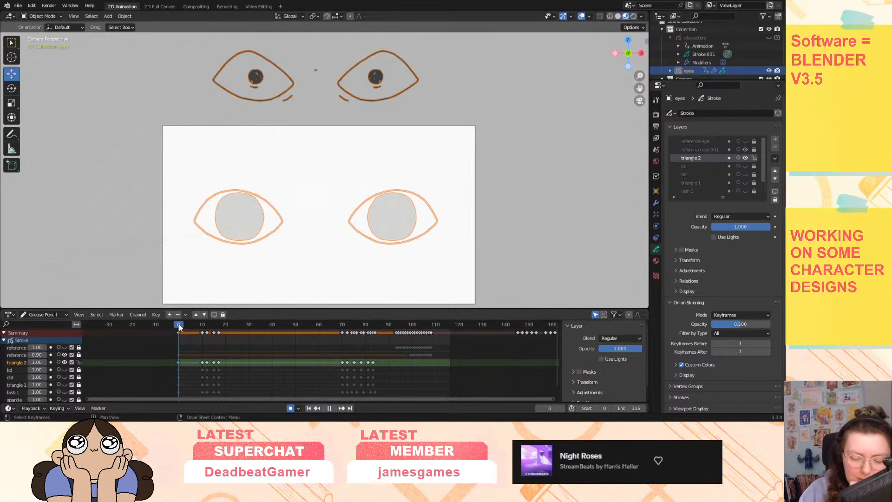
Set up Draw Mode on the triangle 2 layer with the Draw tool's Pen brush and the Solid Stroke material.
{"action": "mouse_move", "coordinate": [643, 76]}
{"action": "left_mouse_down"}
{"action": "mouse_move", "coordinate": [631, 132]}
{"action": "mouse_move", "coordinate": [650, 23]}
{"action": "left_mouse_up"}
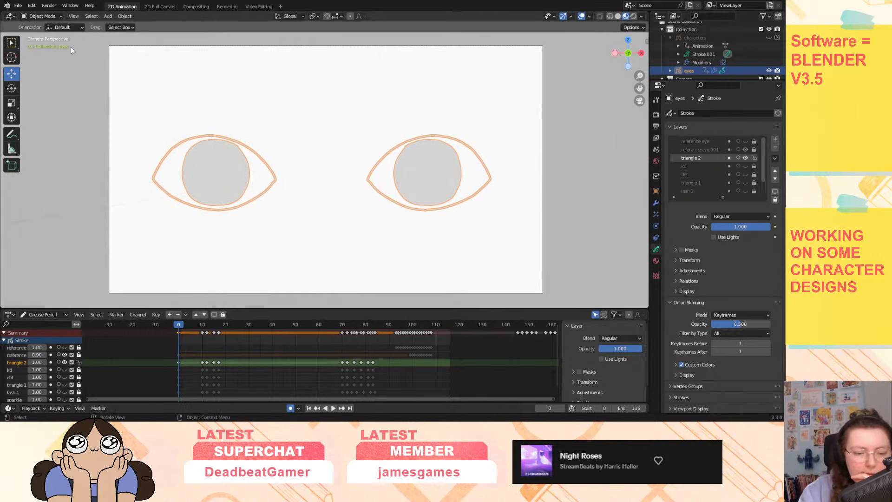
{"action": "left_click", "coordinate": [42, 16]}
{"action": "left_click", "coordinate": [44, 53]}
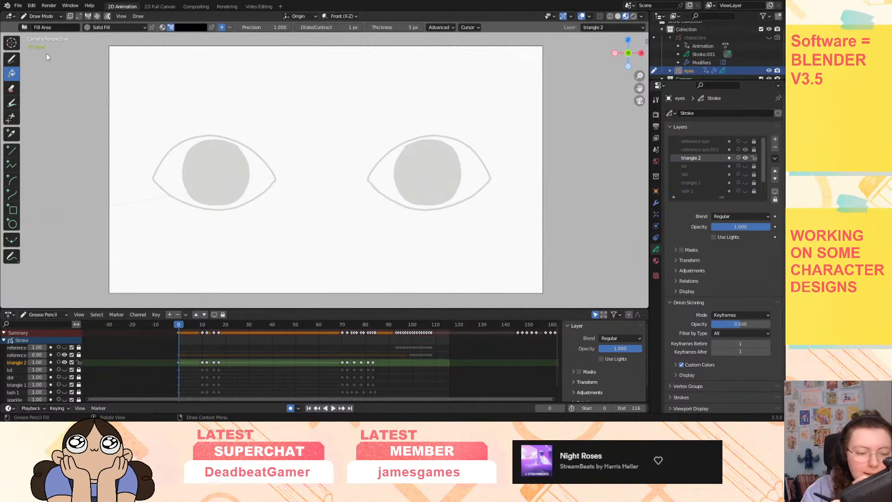
{"action": "left_click", "coordinate": [11, 59]}
{"action": "left_click", "coordinate": [113, 27]}
{"action": "left_click", "coordinate": [118, 47]}
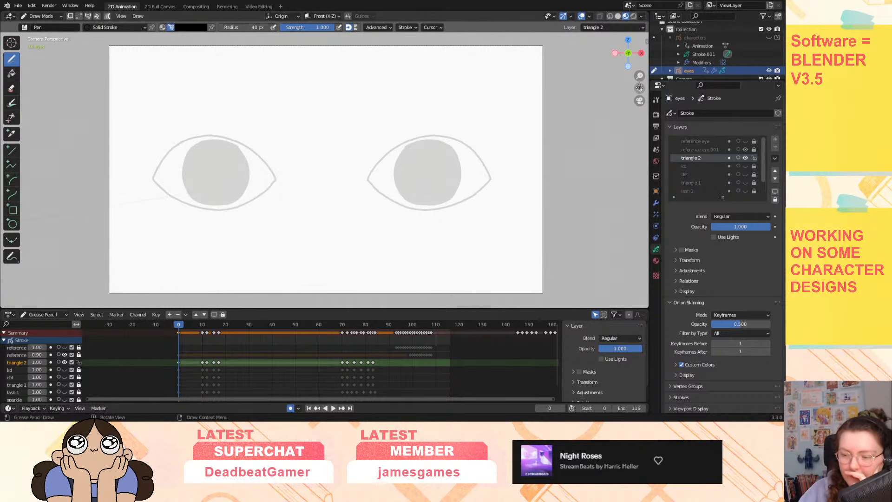
Set the Mirror.001 modifier's influence layer to triangle 2.
{"action": "mouse_move", "coordinate": [639, 88]}
{"action": "left_mouse_down"}
{"action": "mouse_move", "coordinate": [624, 215]}
{"action": "mouse_move", "coordinate": [593, 130]}
{"action": "left_mouse_up"}
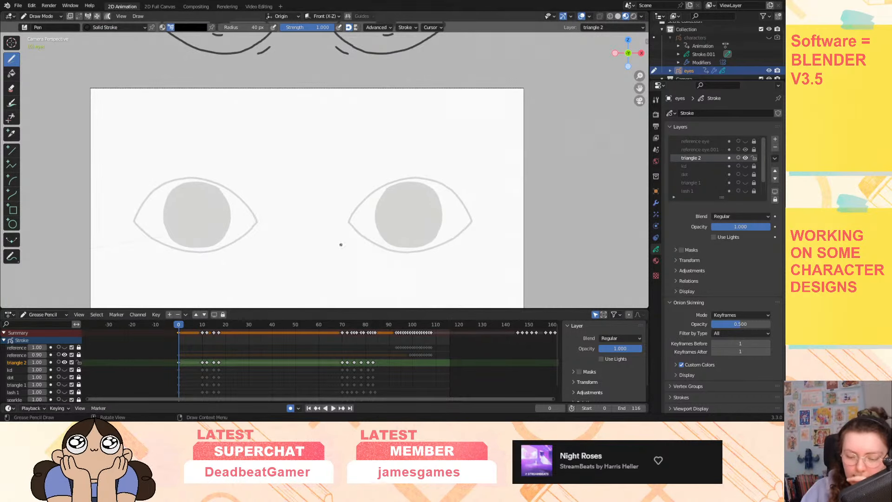
{"action": "left_click", "coordinate": [656, 203]}
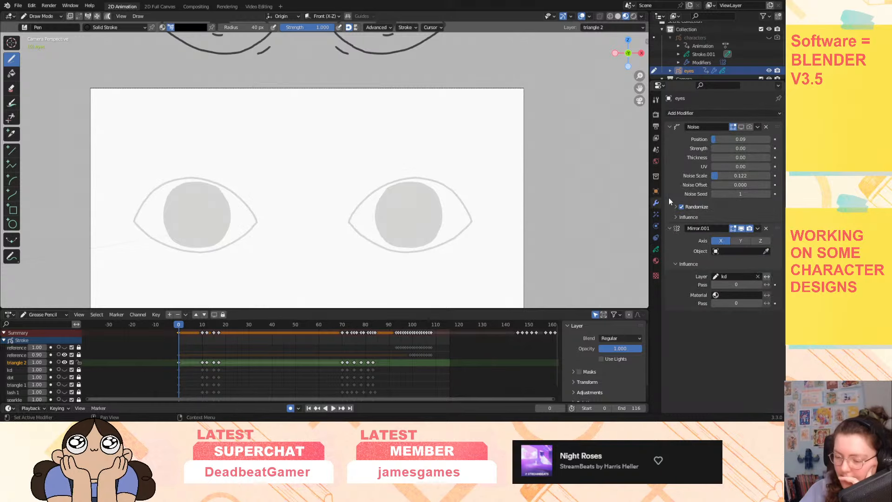
{"action": "left_click", "coordinate": [743, 276]}
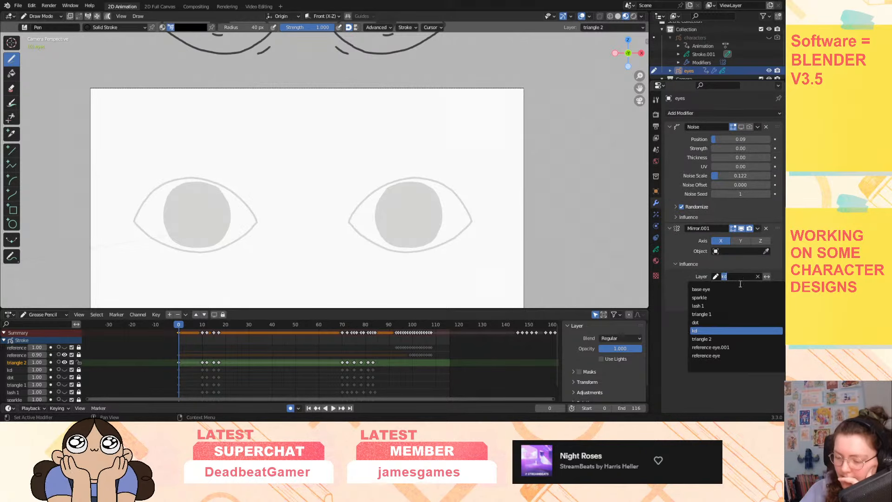
{"action": "left_click", "coordinate": [716, 339]}
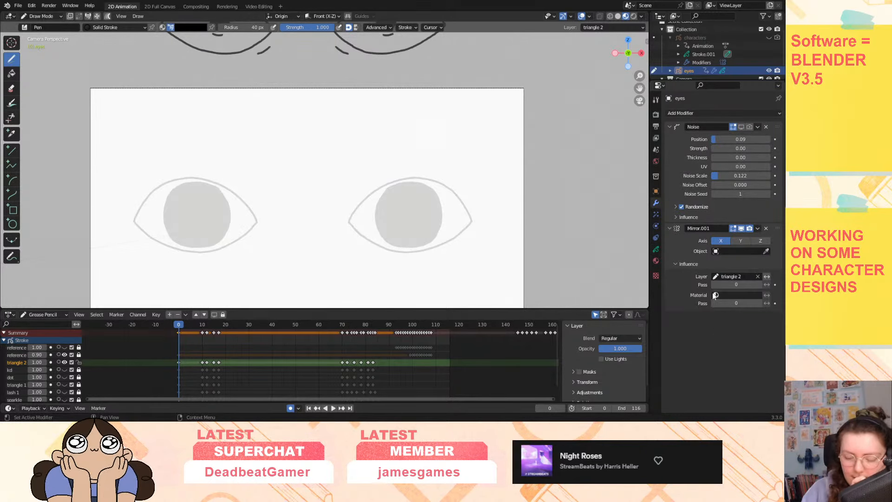
Draw the angular eye outline over the base eye on triangle 2 at frame 0, with a short crease below the inner corner.
{"action": "left_click_drag", "start_coordinate": [633, 87], "coordinate": [641, 126]}
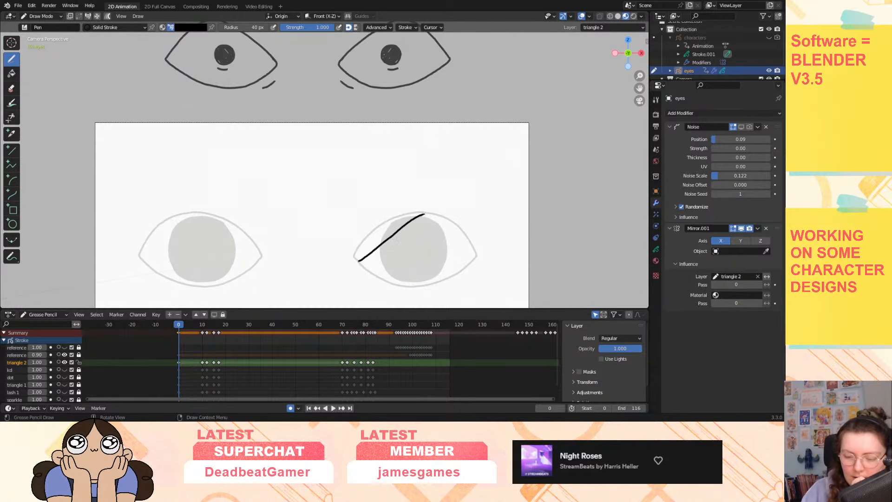
{"action": "left_click_drag", "start_coordinate": [486, 253], "coordinate": [488, 253]}
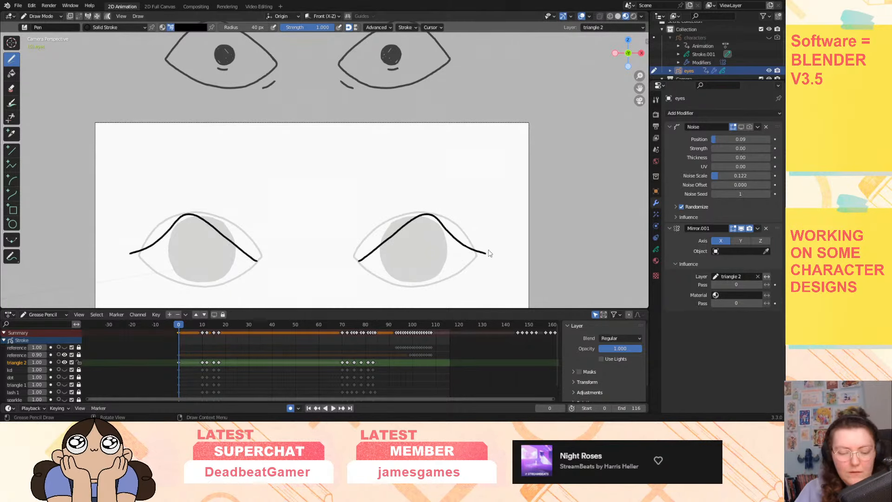
{"action": "key", "text": "ctrl+z"}
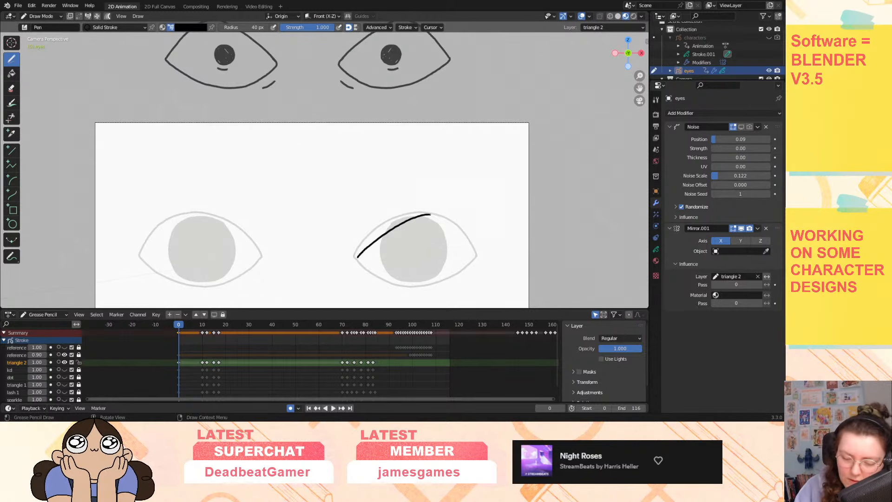
{"action": "left_click_drag", "start_coordinate": [468, 242], "coordinate": [477, 254]}
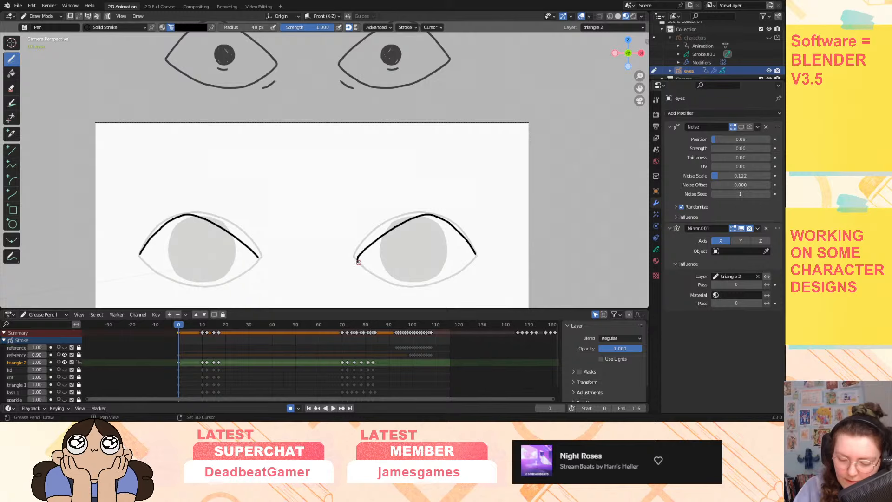
{"action": "left_click_drag", "start_coordinate": [358, 262], "coordinate": [405, 289]}
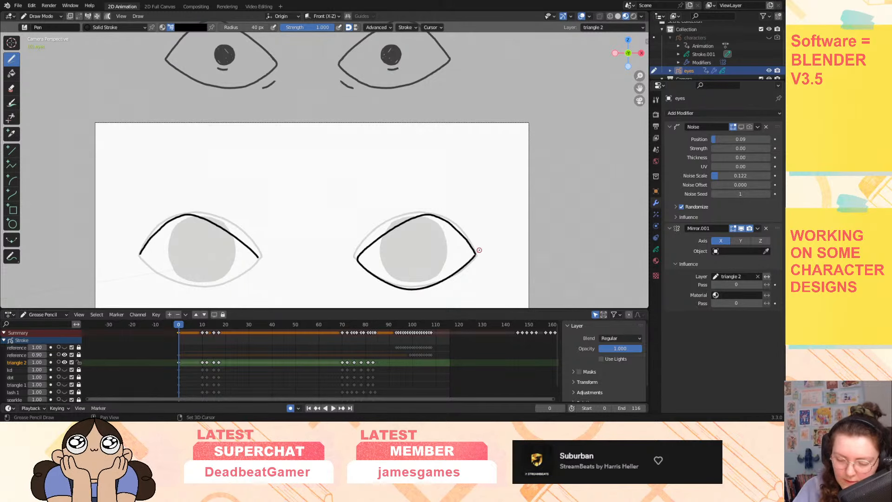
{"action": "left_click_drag", "start_coordinate": [479, 250], "coordinate": [480, 250]}
{"action": "left_click_drag", "start_coordinate": [366, 279], "coordinate": [379, 287]}
{"action": "key", "text": "ctrl+z"}
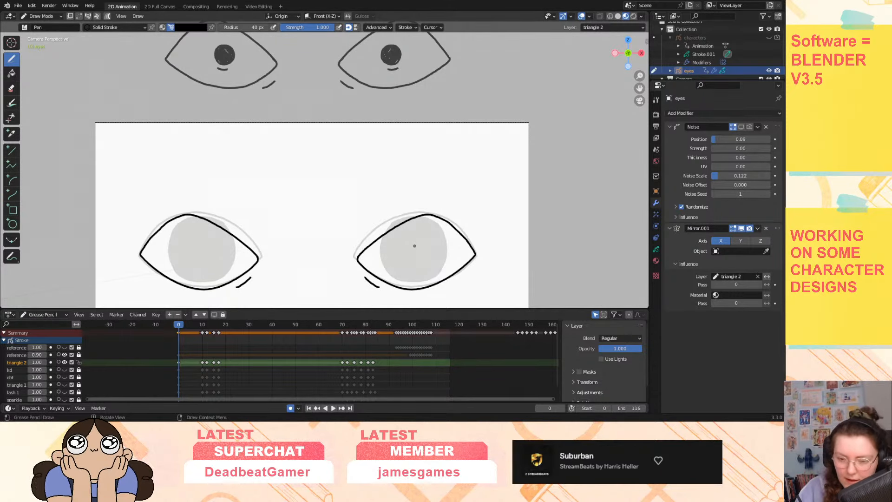
{"action": "mouse_move", "coordinate": [414, 247]}
{"action": "left_mouse_down"}
{"action": "mouse_move", "coordinate": [408, 262]}
{"action": "mouse_move", "coordinate": [418, 268]}
{"action": "mouse_move", "coordinate": [428, 259]}
{"action": "mouse_move", "coordinate": [421, 246]}
{"action": "mouse_move", "coordinate": [400, 252]}
{"action": "mouse_move", "coordinate": [407, 268]}
{"action": "mouse_move", "coordinate": [420, 255]}
{"action": "mouse_move", "coordinate": [410, 248]}
{"action": "left_mouse_up"}
{"action": "key", "text": "ctrl+z"}
{"action": "key", "text": "ctrl+z"}
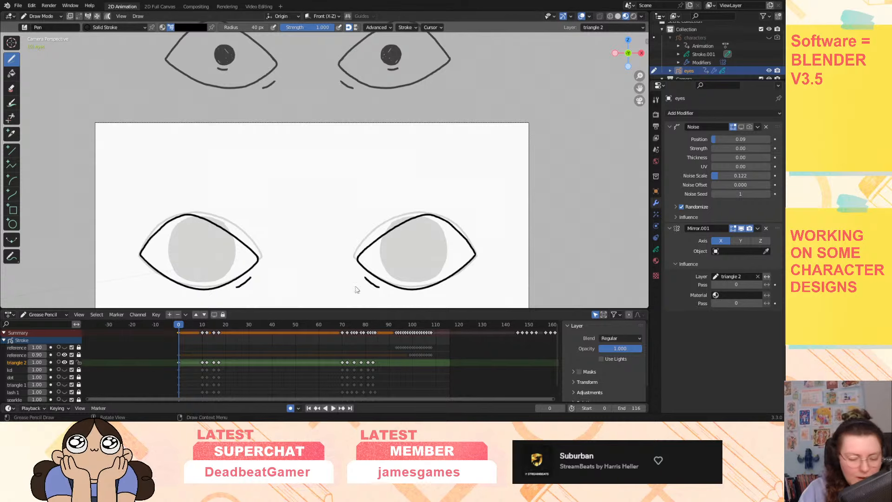
Hide the base eye layer.
{"action": "scroll", "coordinate": [33, 375], "scroll_direction": "down", "scroll_amount": 2}
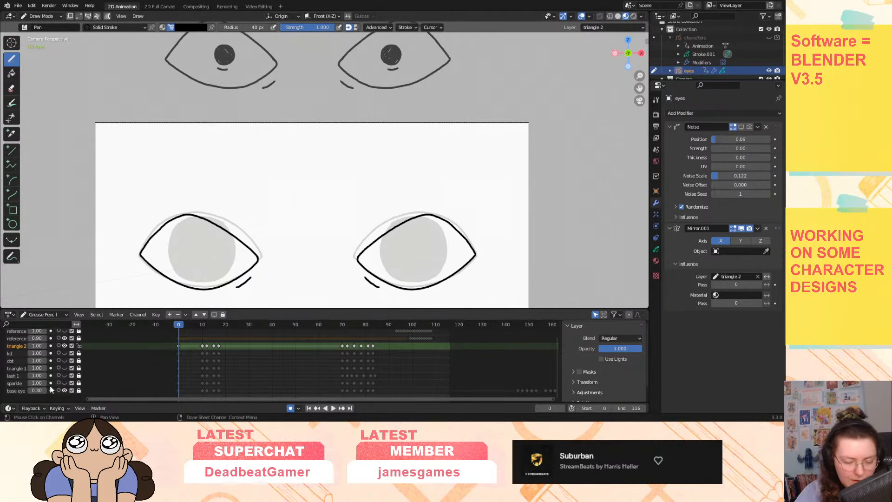
{"action": "left_click", "coordinate": [65, 391]}
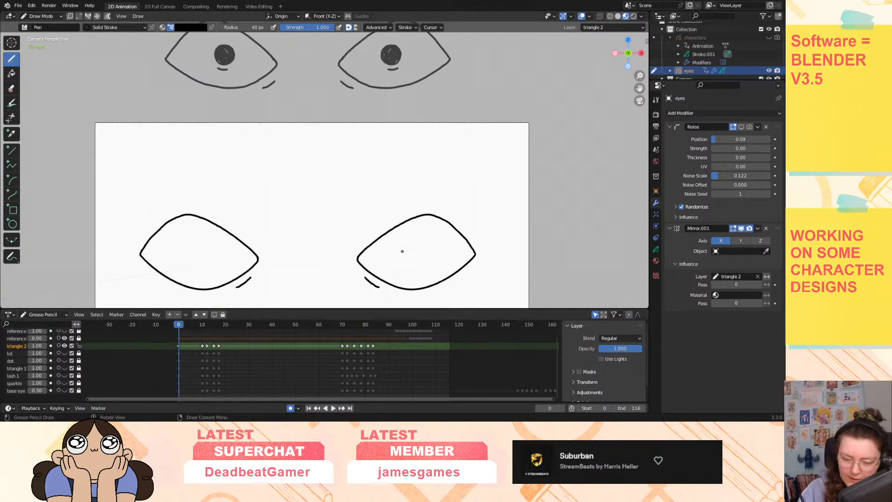
{"action": "mouse_move", "coordinate": [401, 246]}
{"action": "left_mouse_down"}
{"action": "mouse_move", "coordinate": [397, 263]}
{"action": "mouse_move", "coordinate": [413, 255]}
{"action": "mouse_move", "coordinate": [397, 246]}
{"action": "mouse_move", "coordinate": [405, 267]}
{"action": "mouse_move", "coordinate": [418, 250]}
{"action": "mouse_move", "coordinate": [400, 243]}
{"action": "left_mouse_up"}
{"action": "key", "text": "ctrl+z"}
{"action": "key", "text": "ctrl+z"}
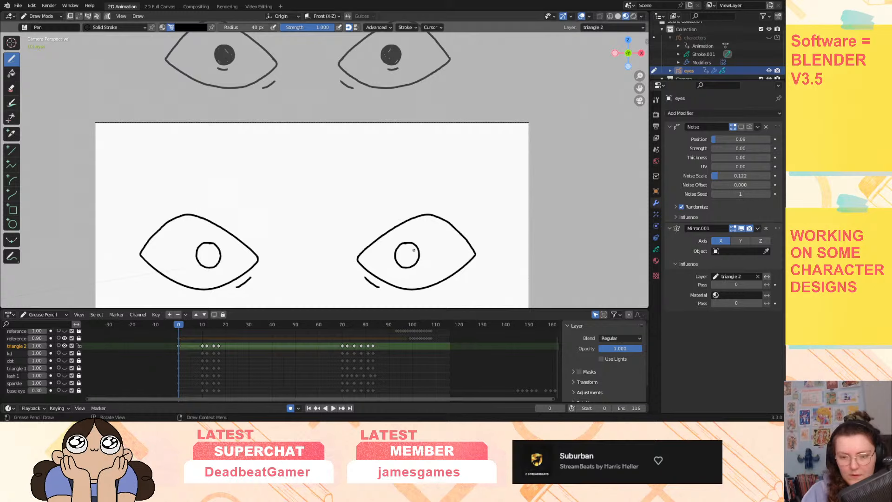
{"action": "key", "text": "z"}
{"action": "left_click", "coordinate": [414, 253]}
{"action": "key", "text": "ctrl+z"}
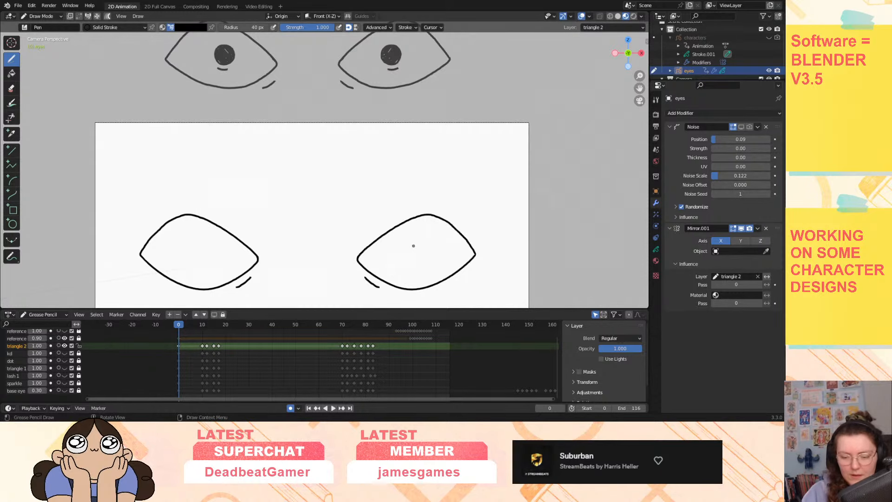
Draw a small solid black pupil inside the eye outline at frame 0, with a short curved line beneath it.
{"action": "mouse_move", "coordinate": [413, 243]}
{"action": "left_mouse_down"}
{"action": "mouse_move", "coordinate": [405, 264]}
{"action": "mouse_move", "coordinate": [419, 259]}
{"action": "mouse_move", "coordinate": [404, 245]}
{"action": "left_mouse_up"}
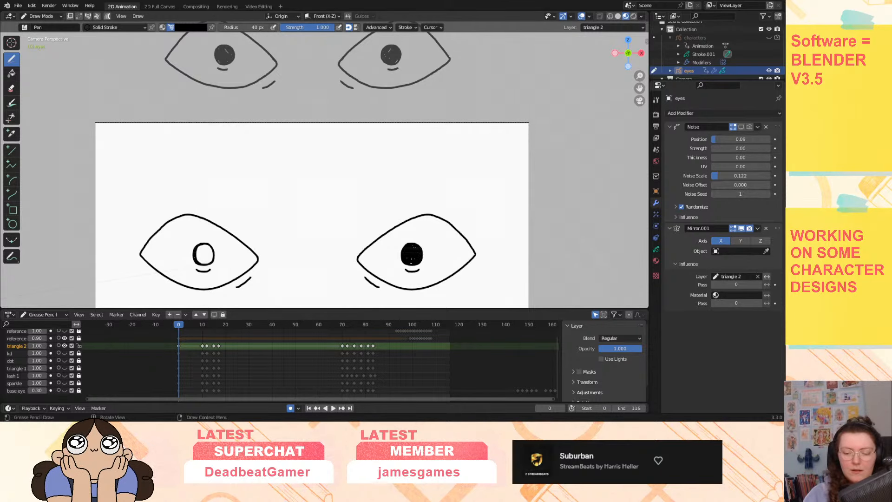
{"action": "left_click_drag", "start_coordinate": [411, 255], "coordinate": [413, 255]}
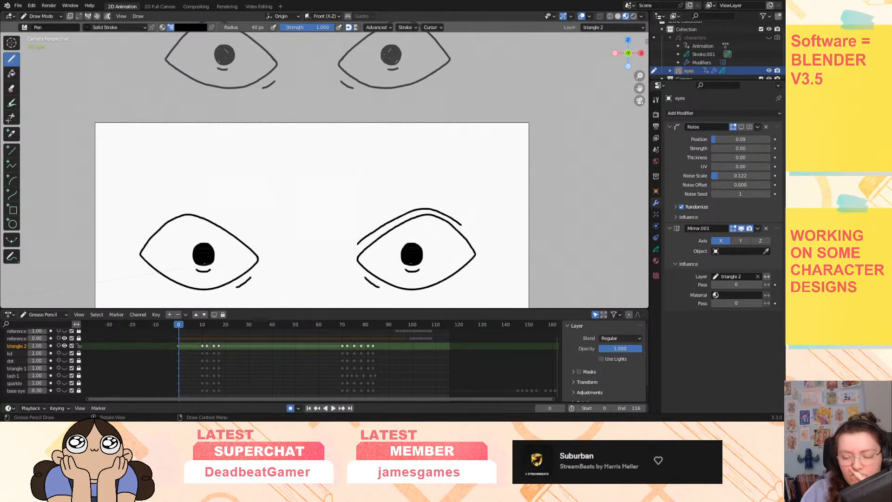
{"action": "left_click_drag", "start_coordinate": [461, 225], "coordinate": [470, 234]}
{"action": "key", "text": "ctrl+z"}
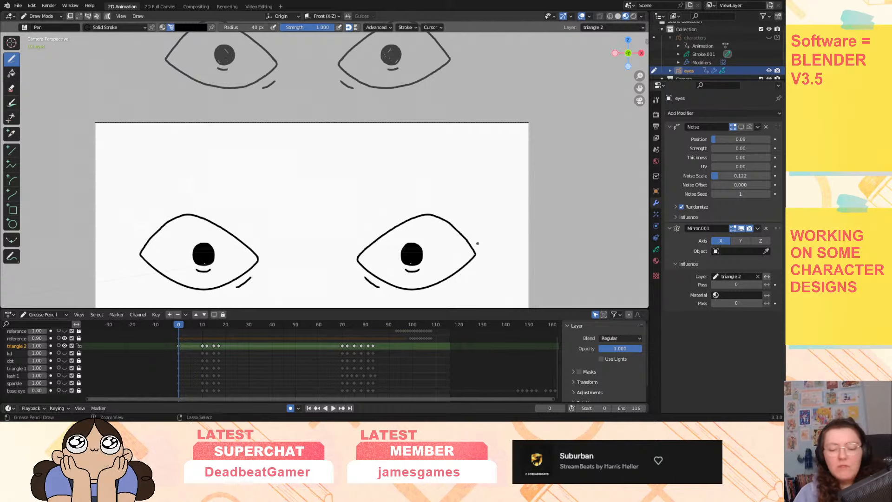
Go to frame 10, show the base eye layer and enable onion skinning on the triangle 2 layer.
{"action": "left_click", "coordinate": [201, 324]}
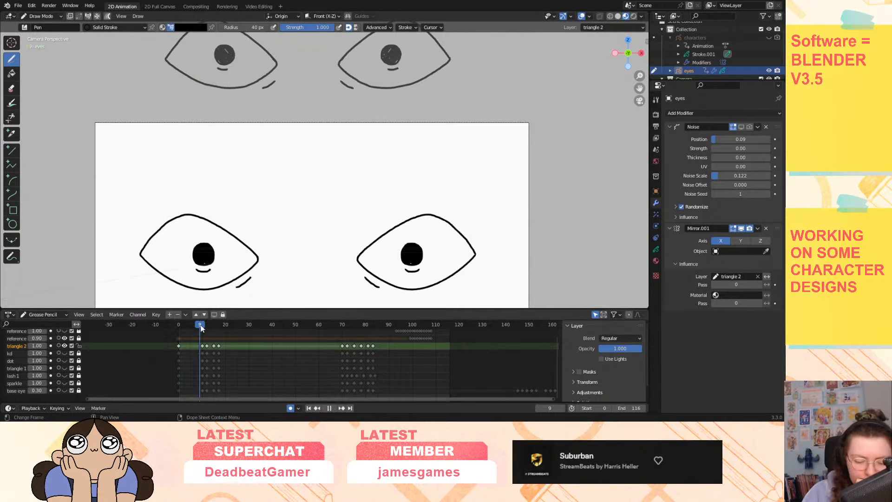
{"action": "left_click", "coordinate": [65, 391]}
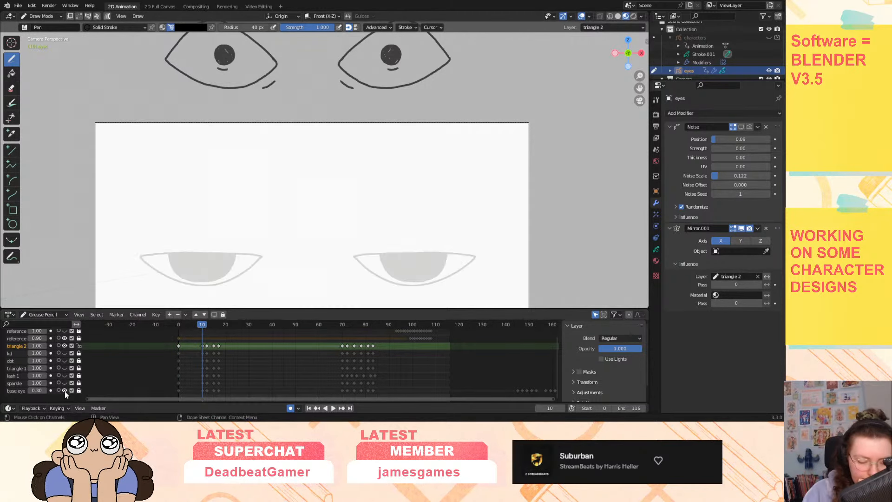
{"action": "left_click", "coordinate": [58, 346]}
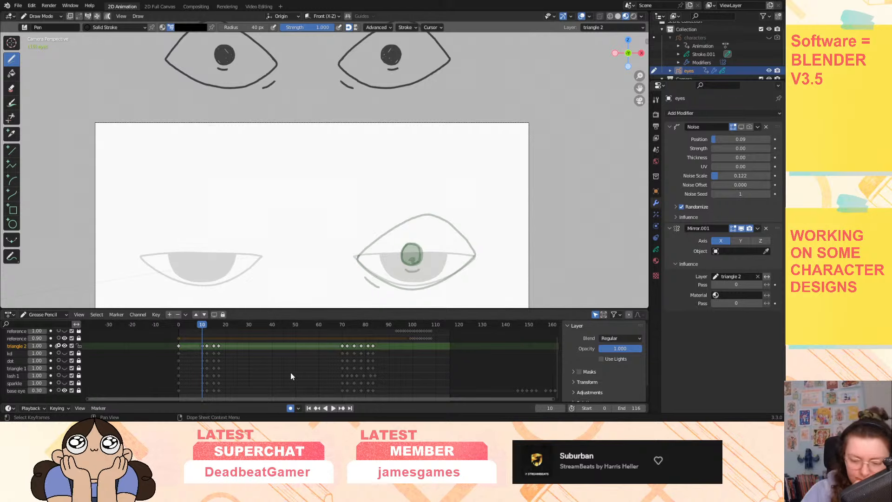
Draw the half-closed eye at frame 10 with a lowered upper lid, lower lid, inner crease, black pupil and short line beneath it.
{"action": "mouse_move", "coordinate": [356, 258]}
{"action": "left_mouse_down"}
{"action": "mouse_move", "coordinate": [400, 243]}
{"action": "mouse_move", "coordinate": [475, 255]}
{"action": "left_mouse_up"}
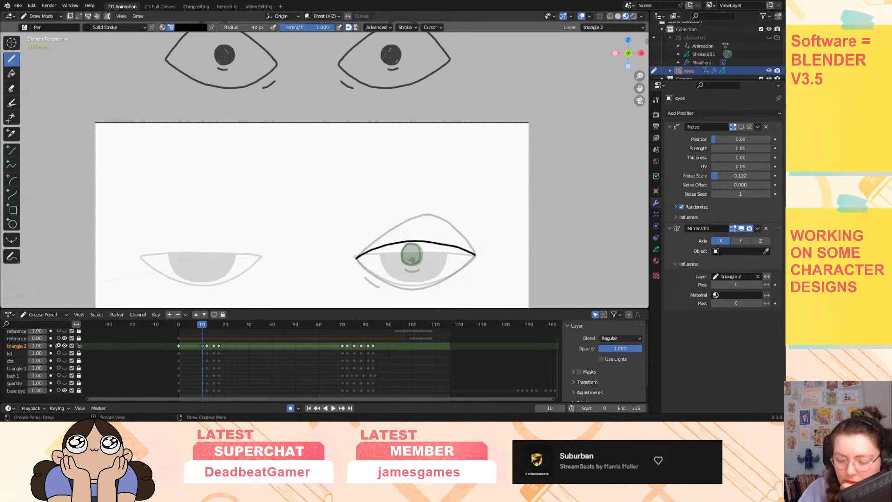
{"action": "key", "text": "ctrl+z"}
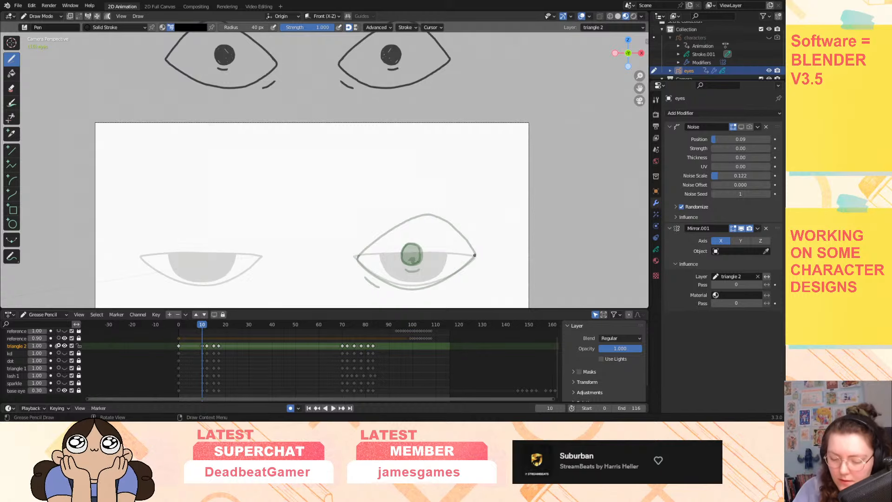
{"action": "mouse_move", "coordinate": [475, 255]}
{"action": "left_mouse_down"}
{"action": "mouse_move", "coordinate": [429, 229]}
{"action": "mouse_move", "coordinate": [357, 260]}
{"action": "left_mouse_up"}
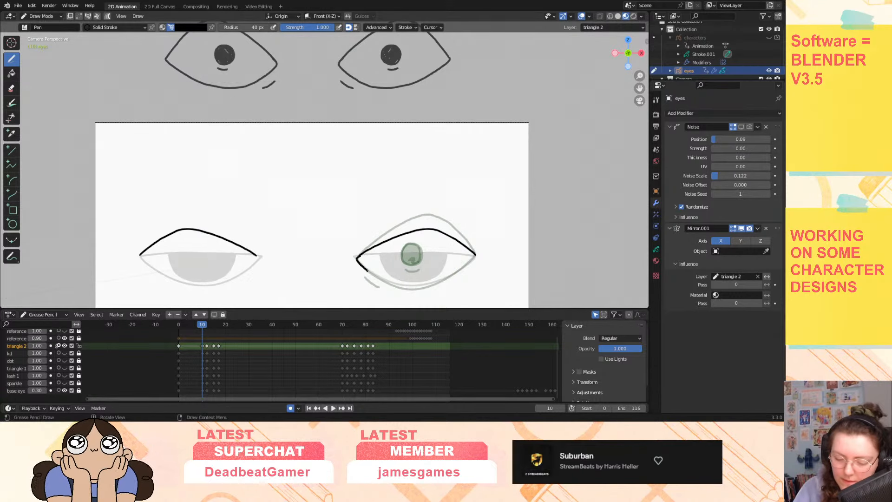
{"action": "mouse_move", "coordinate": [357, 260]}
{"action": "left_mouse_down"}
{"action": "mouse_move", "coordinate": [410, 289]}
{"action": "mouse_move", "coordinate": [456, 275]}
{"action": "mouse_move", "coordinate": [475, 255]}
{"action": "left_mouse_up"}
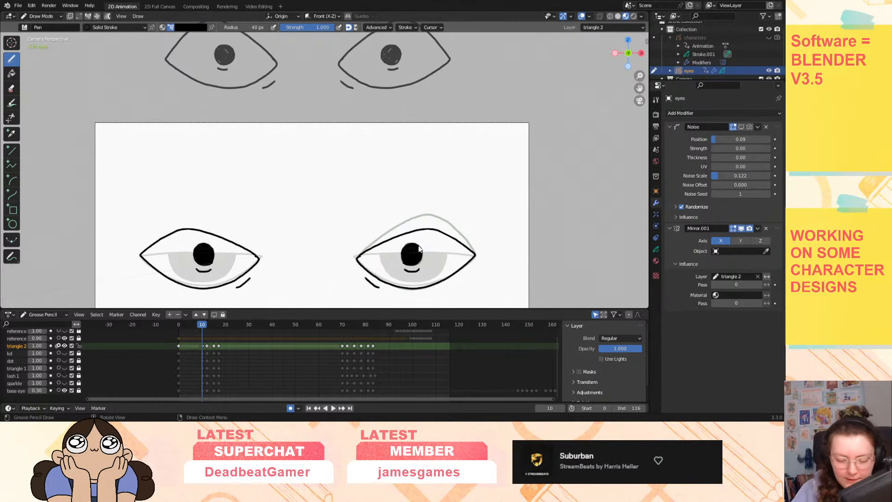
Draw the closed eye at frame 12 as a thin downward-curving crescent with the crease below its inner corner.
{"action": "mouse_move", "coordinate": [207, 325]}
{"action": "left_mouse_down"}
{"action": "mouse_move", "coordinate": [199, 325]}
{"action": "mouse_move", "coordinate": [207, 325]}
{"action": "left_mouse_up"}
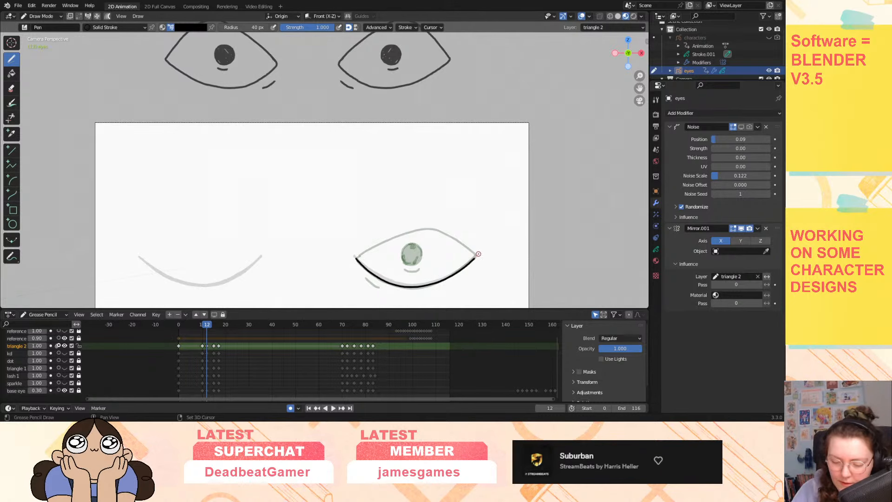
{"action": "key", "text": "ctrl+z"}
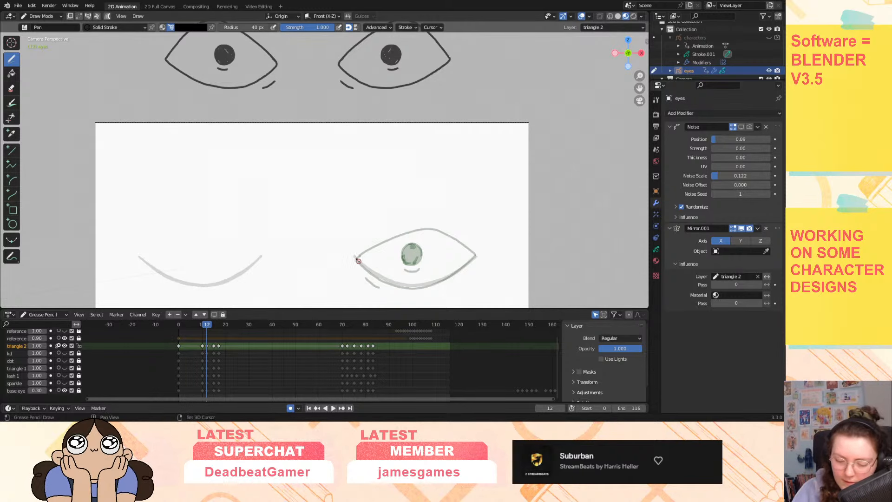
{"action": "mouse_move", "coordinate": [429, 289]}
{"action": "left_mouse_down"}
{"action": "mouse_move", "coordinate": [478, 255]}
{"action": "mouse_move", "coordinate": [416, 286]}
{"action": "mouse_move", "coordinate": [356, 258]}
{"action": "left_mouse_up"}
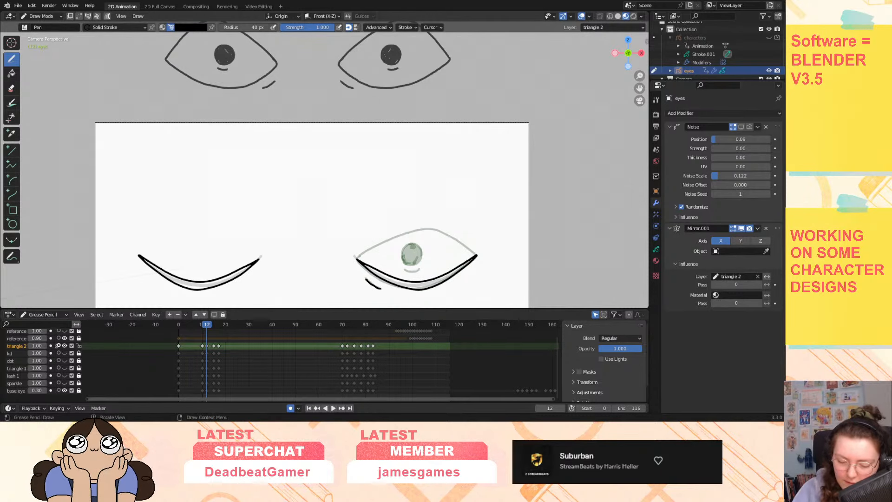
{"action": "left_click_drag", "start_coordinate": [370, 279], "coordinate": [379, 287]}
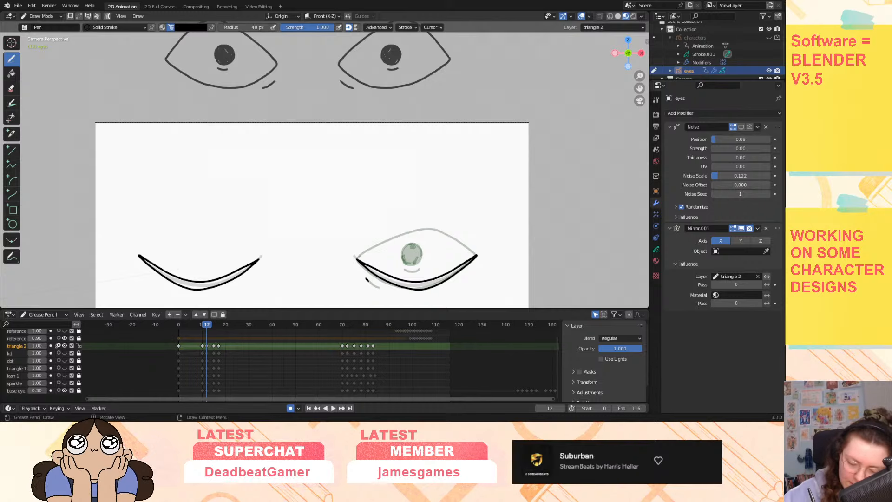
{"action": "left_click_drag", "start_coordinate": [208, 324], "coordinate": [208, 324]}
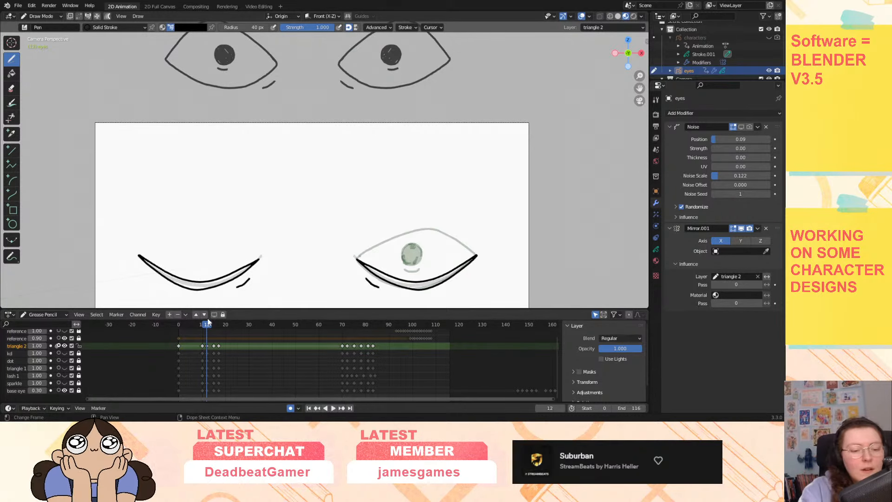
Turn off triangle 2's onion skinning, fill the closed-eye crescent with Solid Fill, and return to the Draw tool with Solid Stroke.
{"action": "left_click", "coordinate": [11, 73]}
{"action": "left_click", "coordinate": [115, 26]}
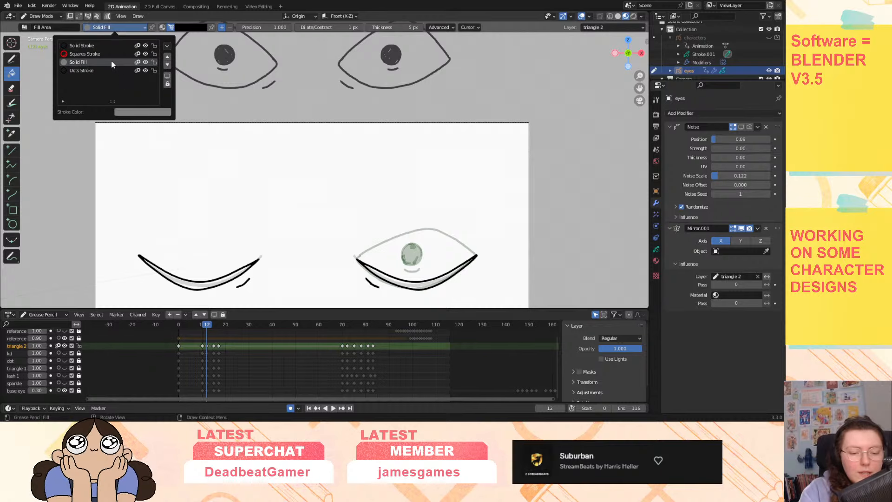
{"action": "left_click", "coordinate": [78, 62]}
{"action": "left_click", "coordinate": [57, 345]}
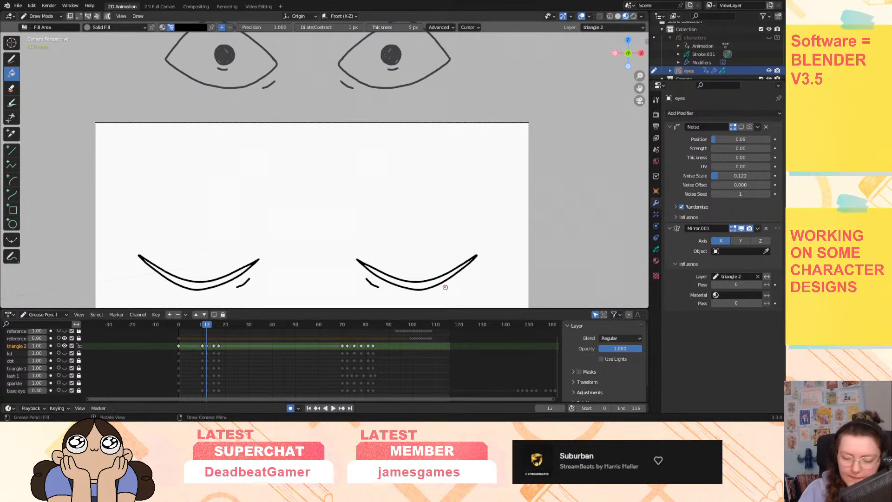
{"action": "left_click", "coordinate": [419, 281]}
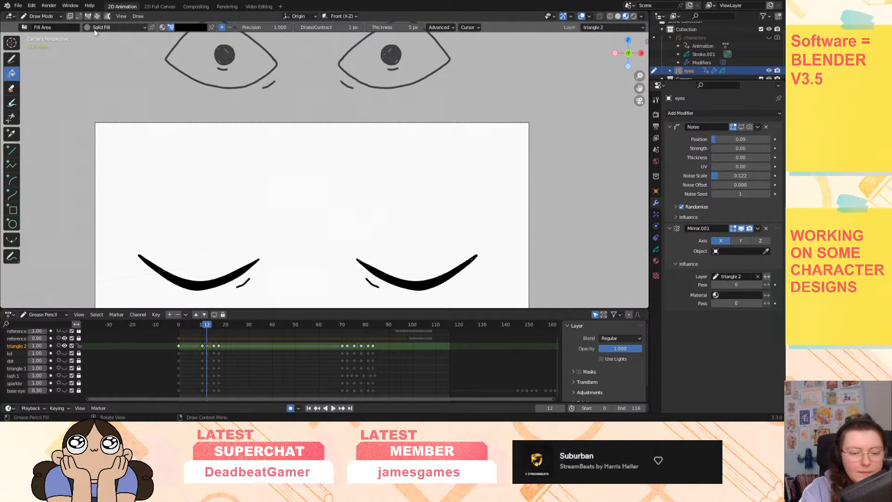
{"action": "left_click", "coordinate": [109, 27]}
{"action": "left_click", "coordinate": [12, 59]}
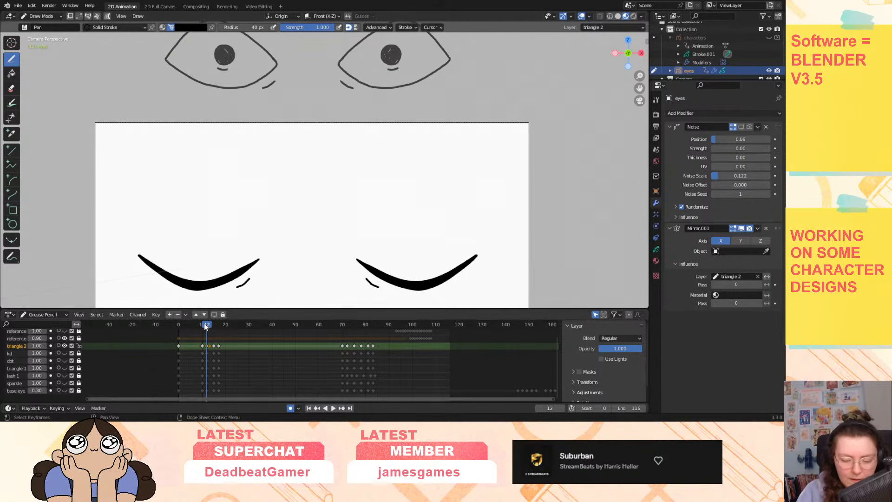
Duplicate the half-closed eye keyframe from frame 10 to frame 15 on the triangle 2 layer.
{"action": "mouse_move", "coordinate": [204, 323]}
{"action": "left_mouse_down"}
{"action": "mouse_move", "coordinate": [196, 328]}
{"action": "mouse_move", "coordinate": [209, 330]}
{"action": "mouse_move", "coordinate": [213, 346]}
{"action": "left_mouse_up"}
{"action": "key", "text": "space"}
{"action": "key", "text": "space"}
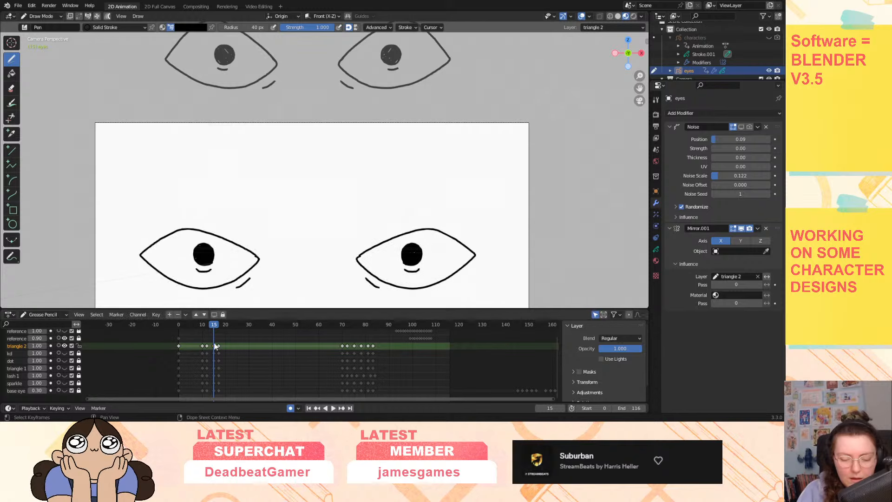
{"action": "key", "text": "space"}
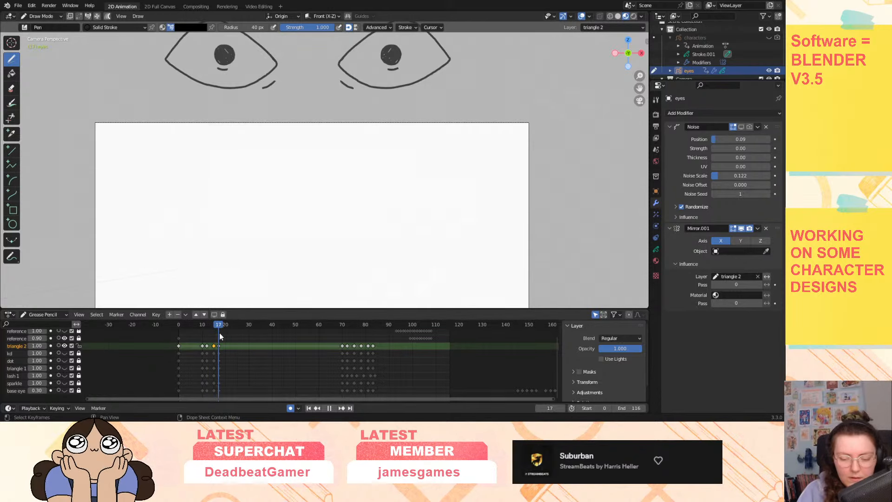
Duplicate the open-eye keyframe from frame 0 to frame 17 on triangle 2 and preview the blink.
{"action": "key", "text": "space"}
{"action": "left_click_drag", "start_coordinate": [184, 347], "coordinate": [219, 349]}
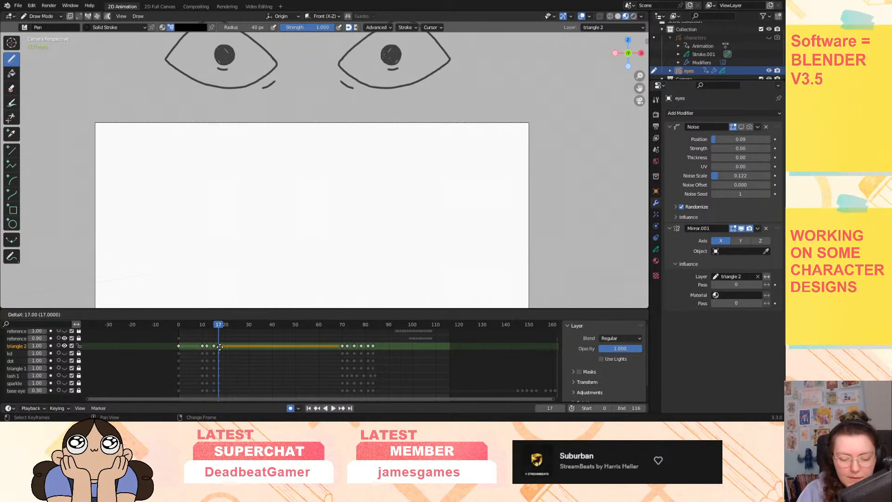
{"action": "key", "text": "space"}
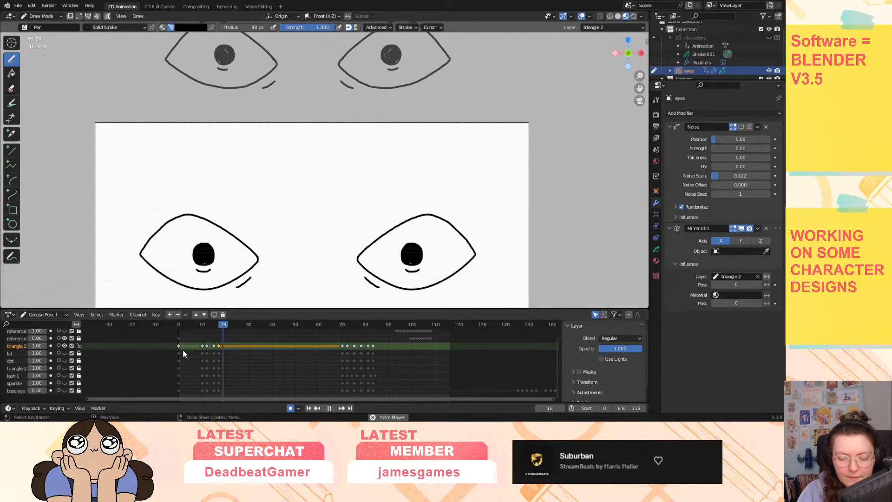
{"action": "left_click", "coordinate": [188, 325]}
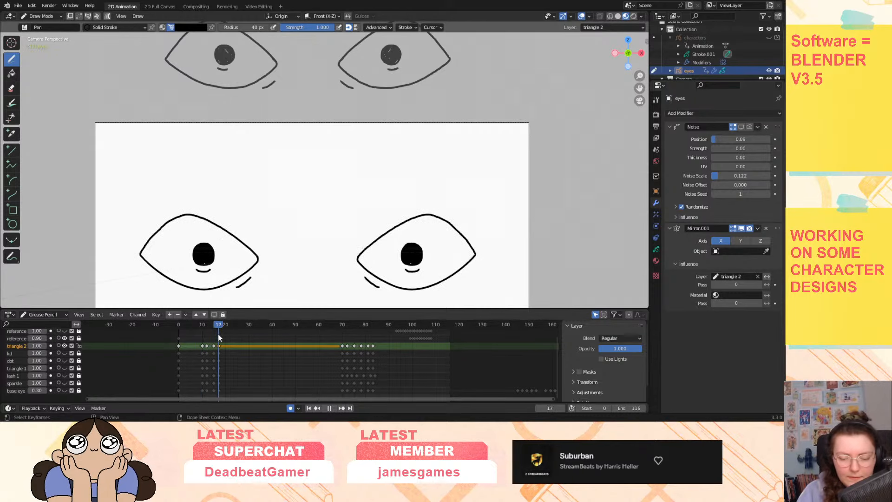
Duplicate the triangle 2 blink keyframes from frames 10–17 so the copies start at about frame 51.
{"action": "left_click_drag", "start_coordinate": [224, 334], "coordinate": [222, 353]}
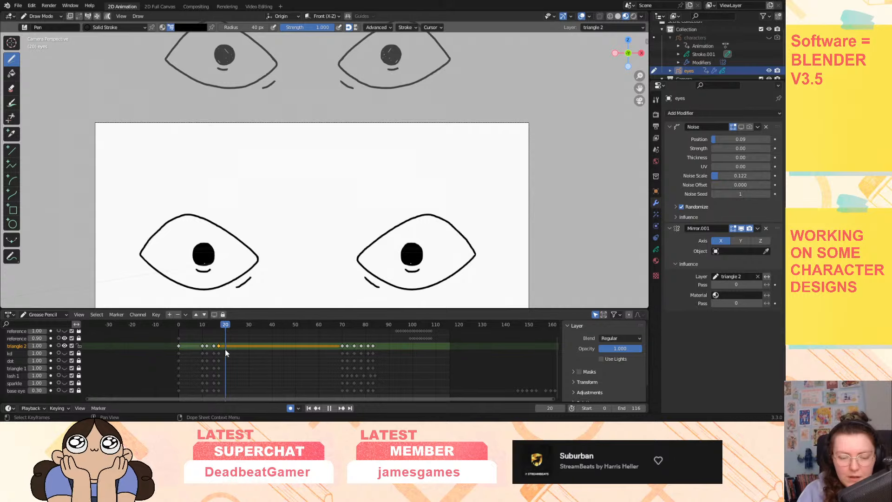
{"action": "key", "text": "space"}
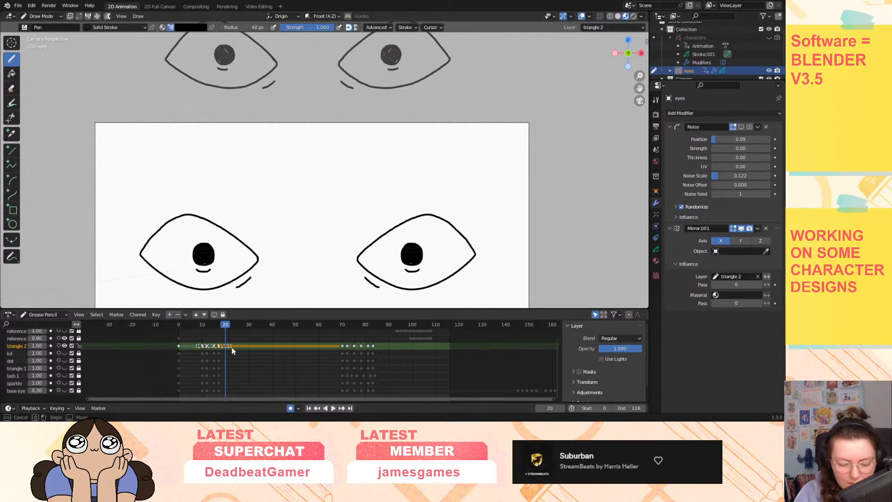
{"action": "key", "text": "g"}
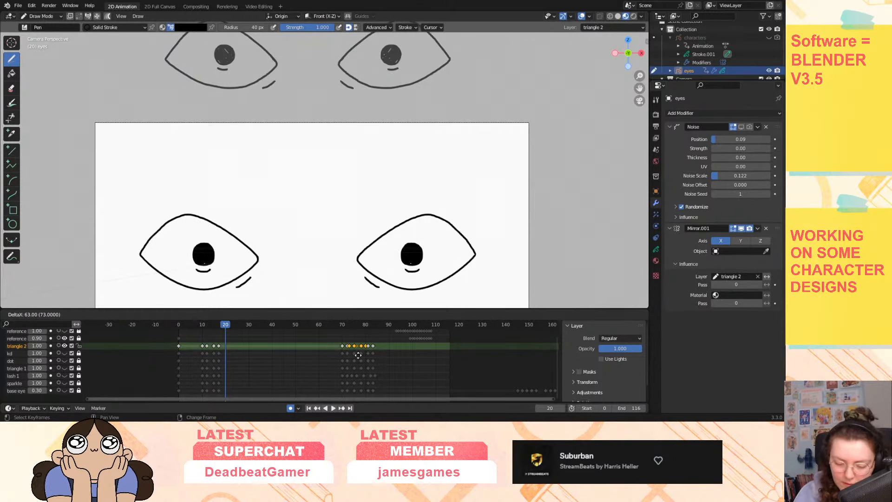
{"action": "left_click", "coordinate": [307, 355]}
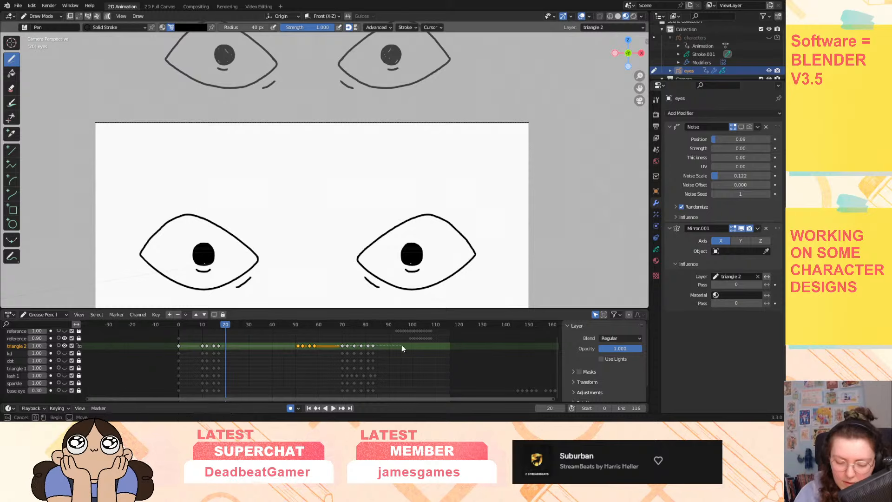
Delete the old triangle 2 keyframes from frame 70 onward and move the duplicated blink keyframes to start at frame 77.
{"action": "left_click_drag", "start_coordinate": [336, 347], "coordinate": [331, 353]}
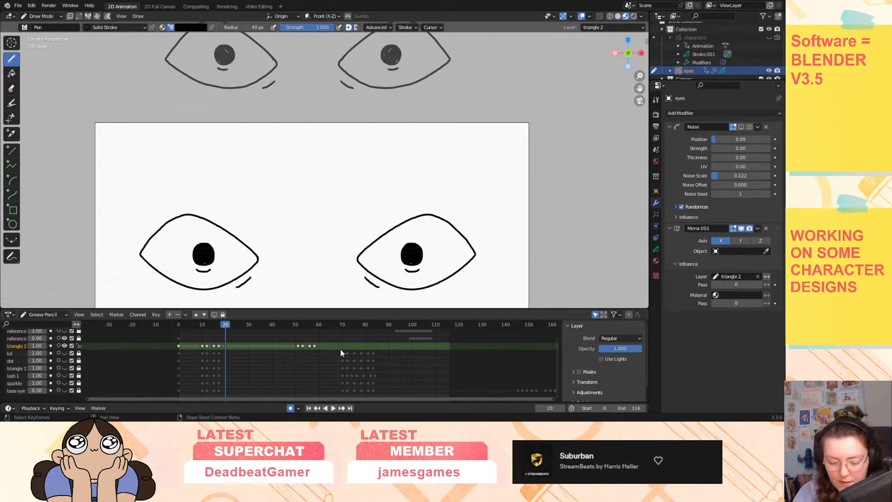
{"action": "key", "text": "g"}
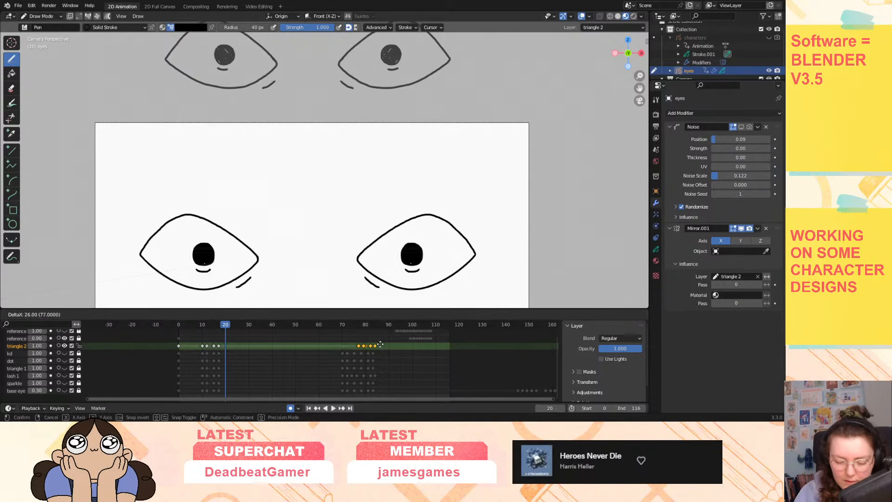
{"action": "left_click", "coordinate": [371, 354]}
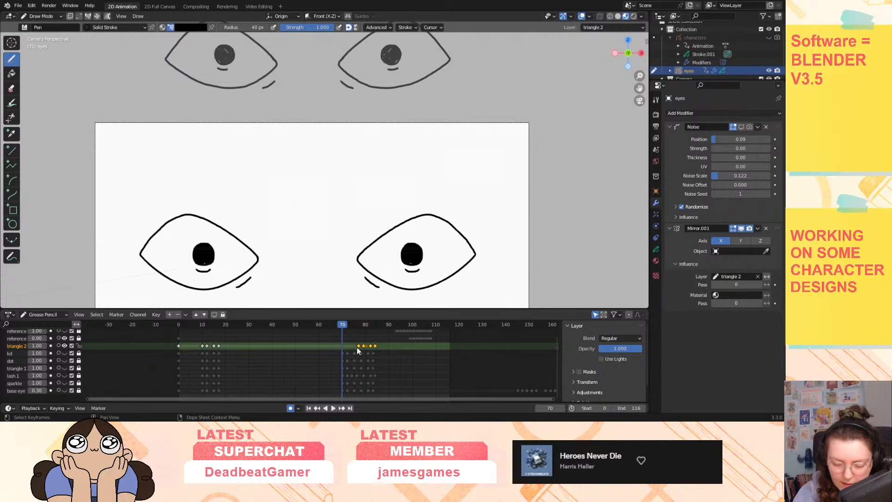
Duplicate and shift the blink keyframes on triangle 2 into a double blink at frames 70, 72, 75, 78, 81 and 83.
{"action": "mouse_move", "coordinate": [358, 346]}
{"action": "left_mouse_down"}
{"action": "mouse_move", "coordinate": [339, 352]}
{"action": "mouse_move", "coordinate": [339, 332]}
{"action": "mouse_move", "coordinate": [344, 353]}
{"action": "mouse_move", "coordinate": [362, 349]}
{"action": "left_mouse_up"}
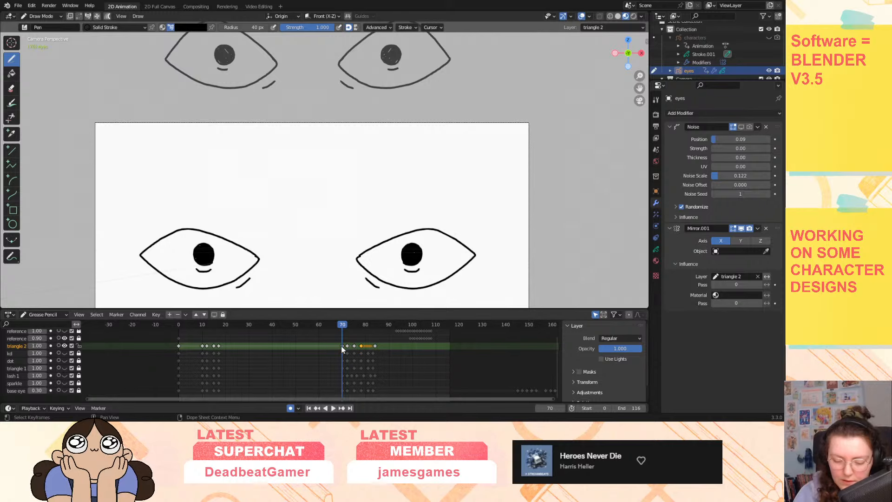
{"action": "key", "text": "shift+d"}
{"action": "left_click", "coordinate": [369, 350]}
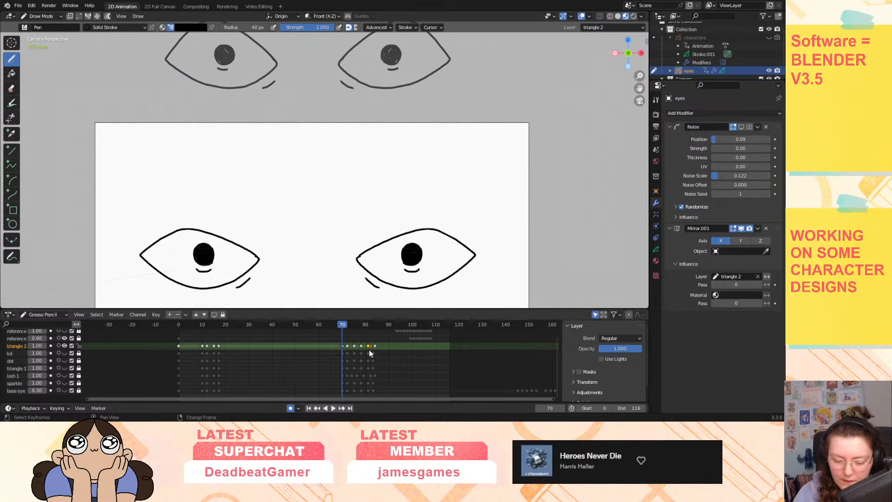
{"action": "left_click_drag", "start_coordinate": [355, 324], "coordinate": [385, 339]}
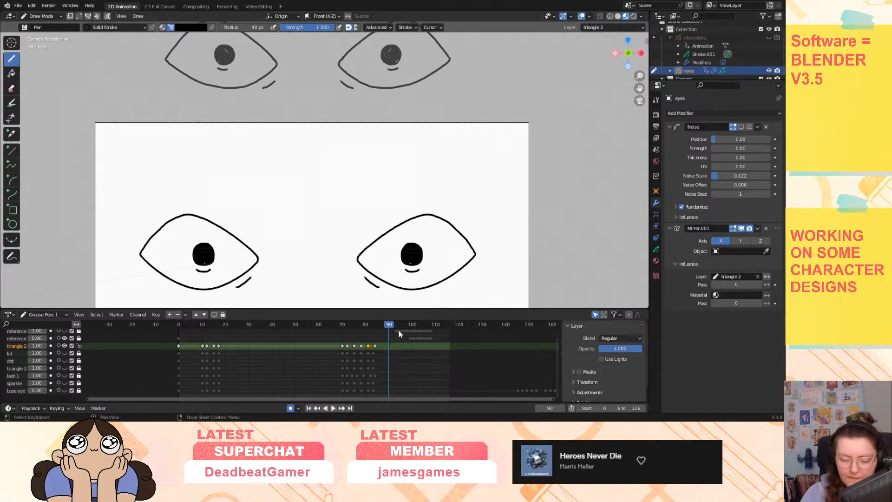
{"action": "key", "text": "g"}
{"action": "left_click", "coordinate": [369, 353]}
Enable the Noise modifier's viewport and render display and preview the blinks, playing from the start and scrubbing back from frame 70 to 0.
{"action": "left_click_drag", "start_coordinate": [368, 324], "coordinate": [330, 348]}
{"action": "left_click", "coordinate": [310, 408]}
{"action": "left_click", "coordinate": [333, 408]}
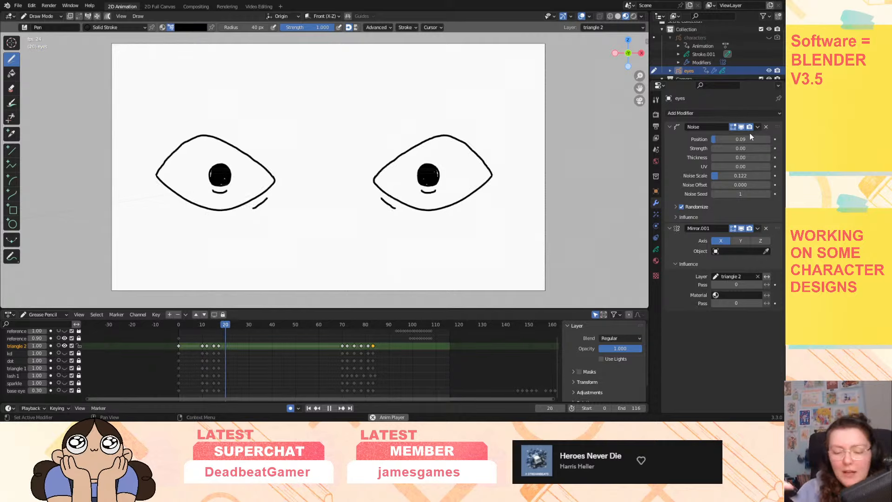
{"action": "left_click", "coordinate": [329, 408]}
{"action": "left_click", "coordinate": [342, 325]}
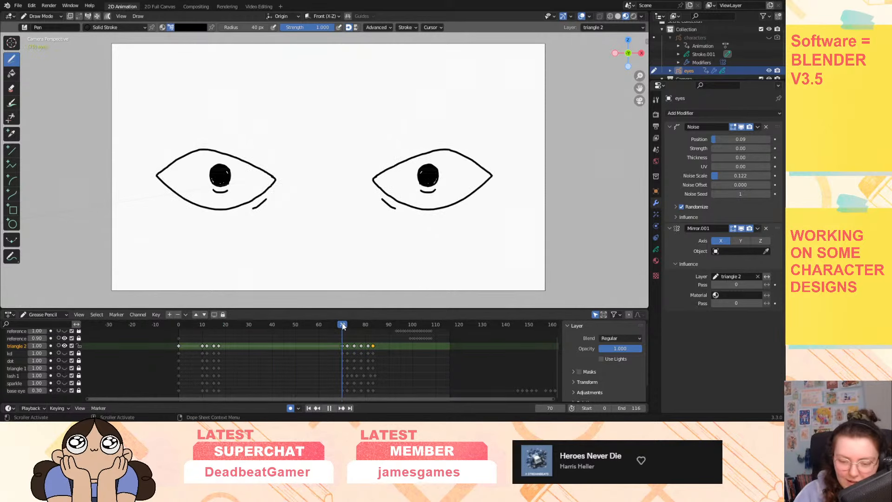
{"action": "left_click_drag", "start_coordinate": [343, 329], "coordinate": [177, 350]}
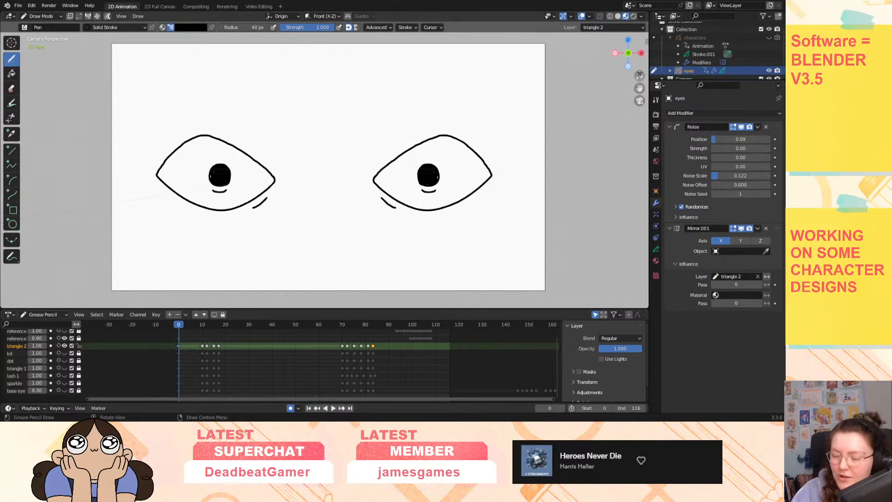
Try an inner line along the upper eyelid of the open eye at frame 0.
{"action": "left_click_drag", "start_coordinate": [640, 76], "coordinate": [664, 61]}
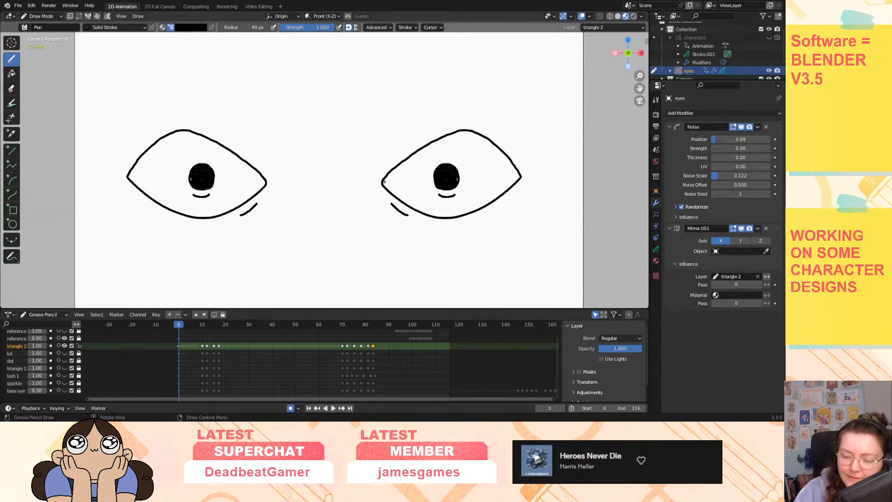
{"action": "left_click_drag", "start_coordinate": [433, 149], "coordinate": [463, 134]}
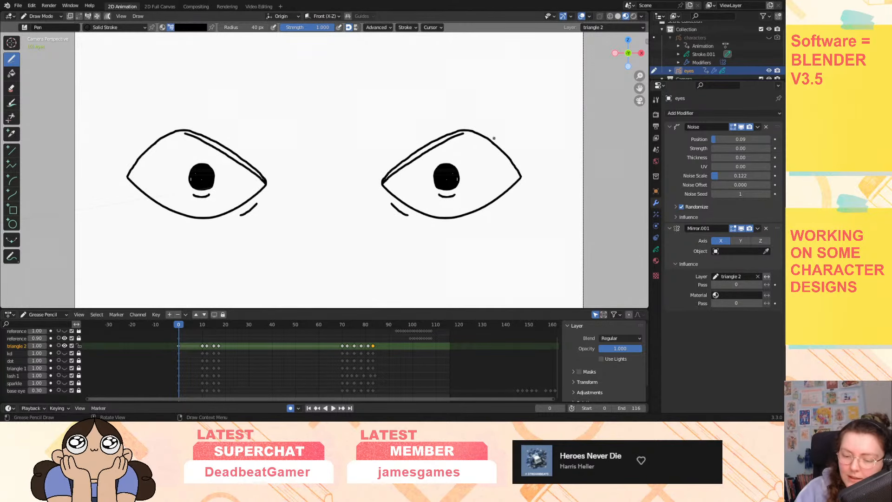
{"action": "key", "text": "ctrl+z"}
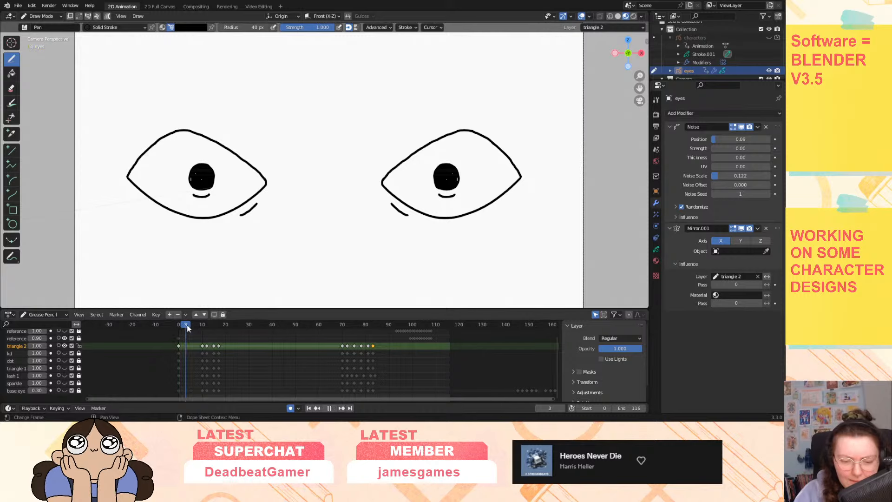
At frame 12, erase the filled closed-eye crescent, keeping the corner crease, and turn on triangle 2's onion skinning.
{"action": "key", "text": "space"}
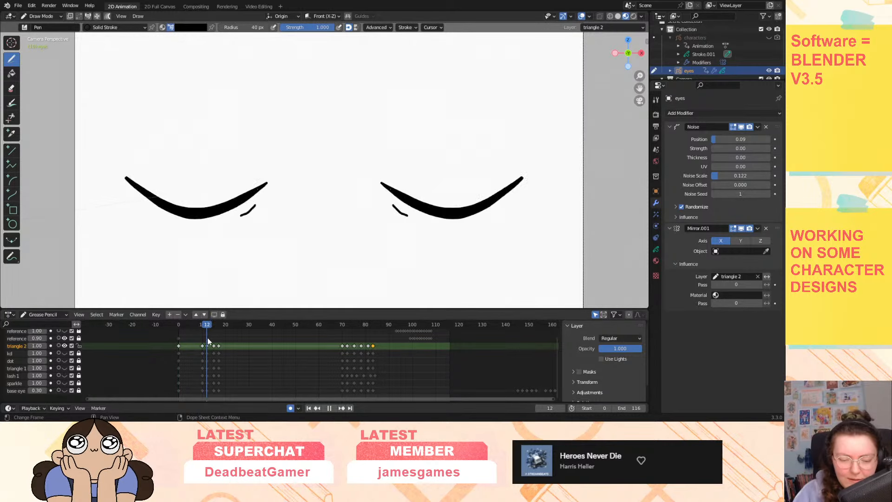
{"action": "left_click_drag", "start_coordinate": [199, 366], "coordinate": [207, 366]}
{"action": "key", "text": "space"}
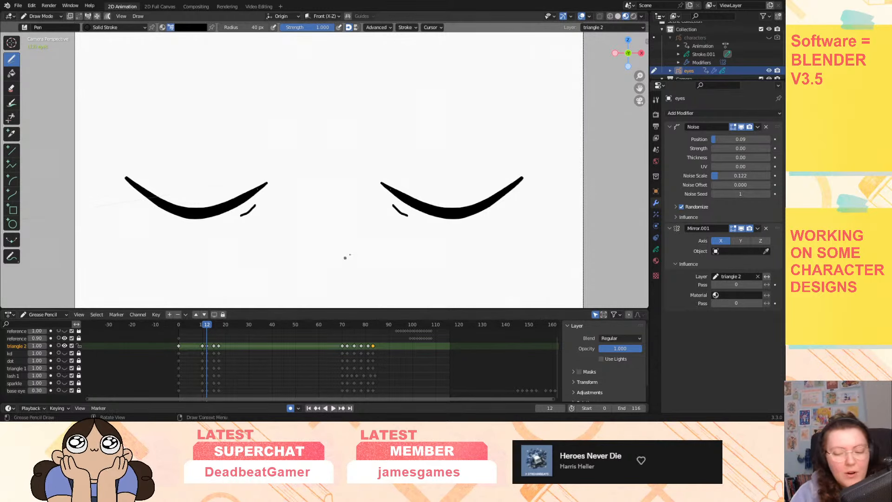
{"action": "mouse_move", "coordinate": [532, 172]}
{"action": "left_mouse_down", "text": "ctrl"}
{"action": "mouse_move", "coordinate": [446, 212]}
{"action": "mouse_move", "coordinate": [381, 178]}
{"action": "left_mouse_up", "text": "ctrl"}
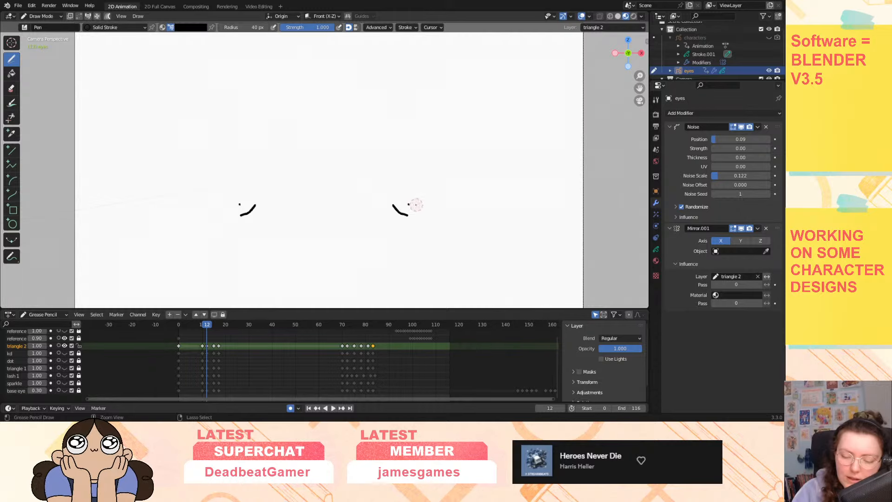
{"action": "left_click", "coordinate": [57, 345]}
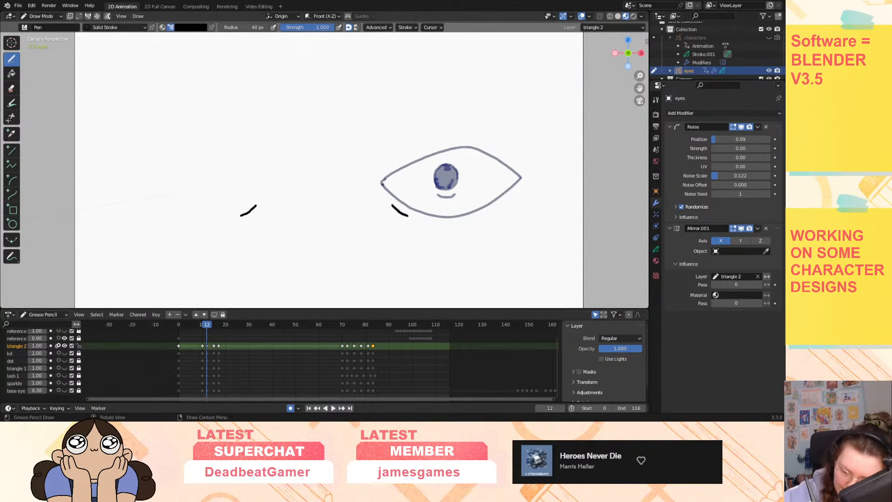
Redraw the closed eye at frame 12 as a thin curved line tracing the onion-skinned lower eyelid from corner to corner.
{"action": "left_click_drag", "start_coordinate": [381, 183], "coordinate": [386, 189], "text": "shift"}
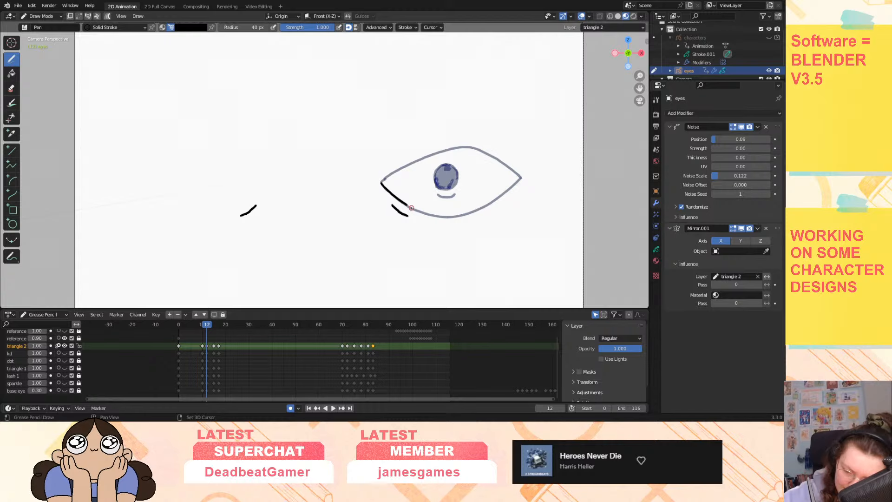
{"action": "left_click_drag", "start_coordinate": [442, 217], "coordinate": [456, 215]}
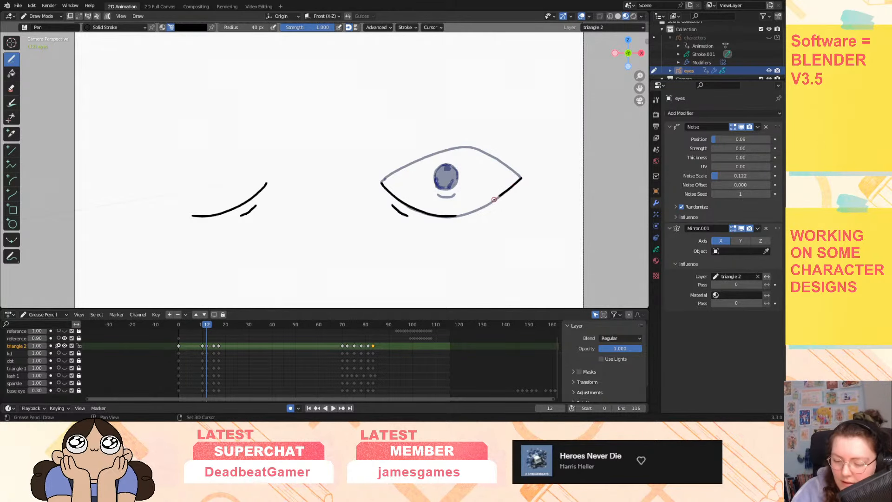
{"action": "left_click_drag", "start_coordinate": [451, 216], "coordinate": [449, 216], "text": "shift"}
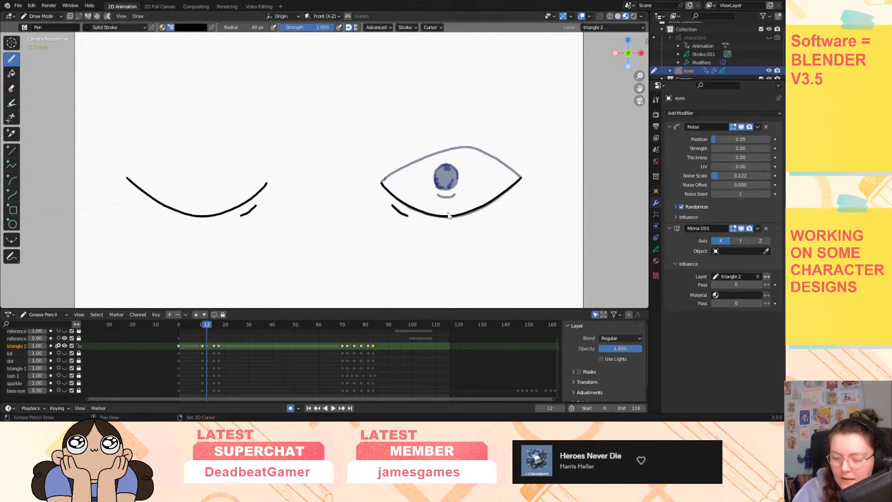
{"action": "key", "text": "ctrl+z"}
{"action": "mouse_move", "coordinate": [522, 177]}
{"action": "left_mouse_down", "text": "shift"}
{"action": "mouse_move", "coordinate": [491, 201]}
{"action": "mouse_move", "coordinate": [450, 214]}
{"action": "left_mouse_up", "text": "shift"}
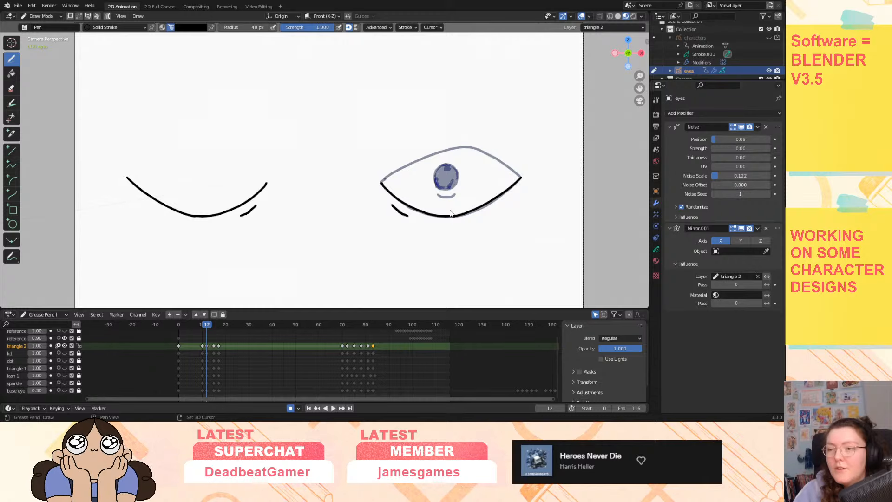
{"action": "key", "text": "ctrl+z"}
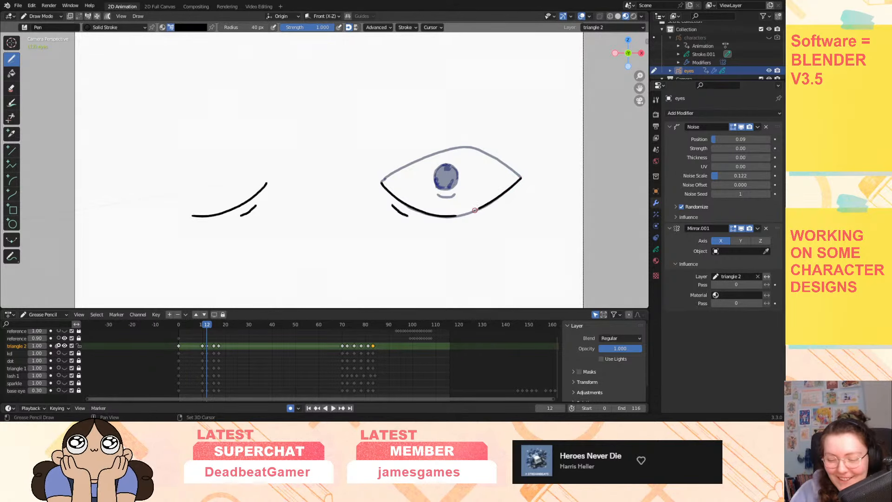
{"action": "left_click_drag", "start_coordinate": [464, 215], "coordinate": [446, 216], "text": "shift"}
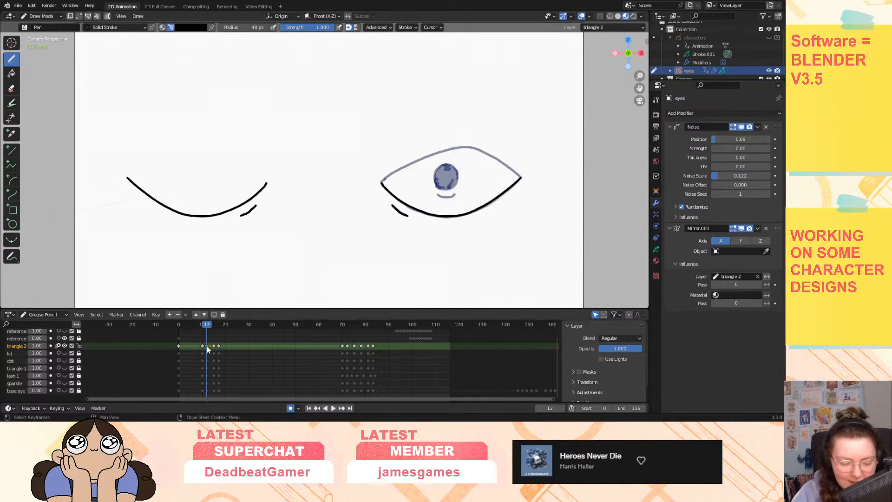
Duplicate the redrawn closed-eye keyframe from frame 12 onto frame 72, replacing the old crescent there.
{"action": "key", "text": "shift+d"}
{"action": "left_click", "coordinate": [334, 349]}
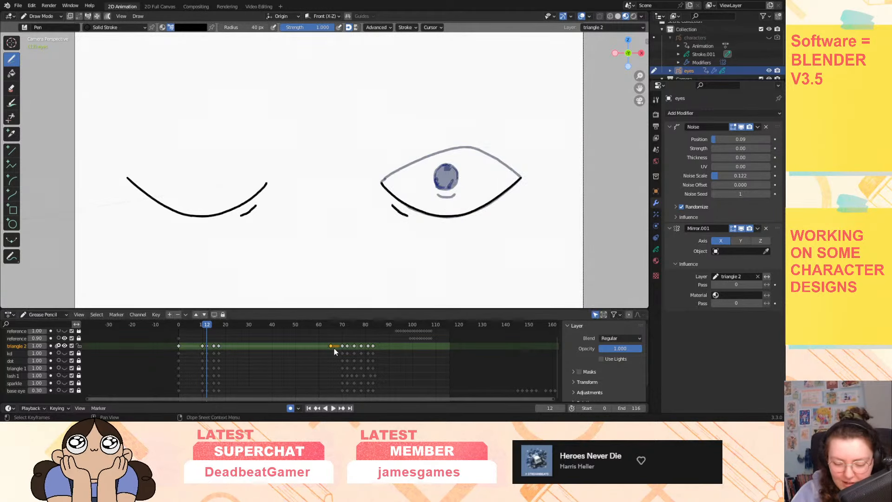
{"action": "left_click", "coordinate": [342, 324]}
{"action": "left_click_drag", "start_coordinate": [342, 324], "coordinate": [350, 324]}
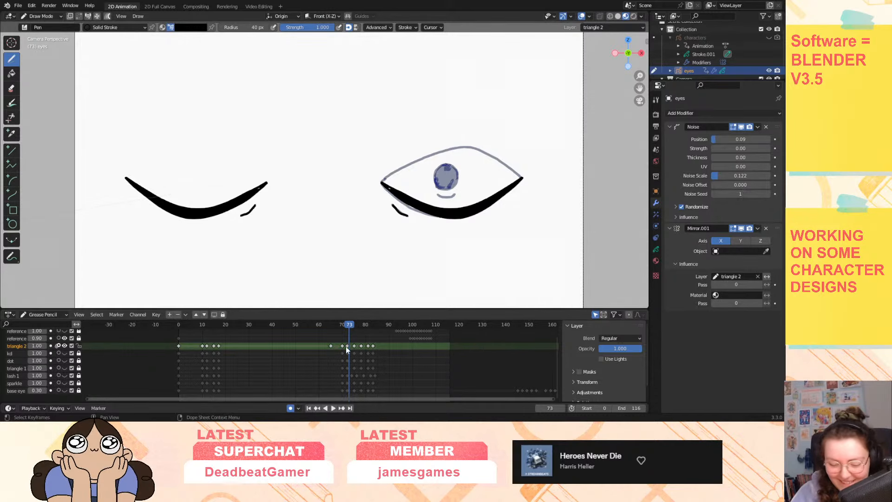
{"action": "left_click", "coordinate": [331, 346]}
{"action": "left_click_drag", "start_coordinate": [332, 346], "coordinate": [347, 346]}
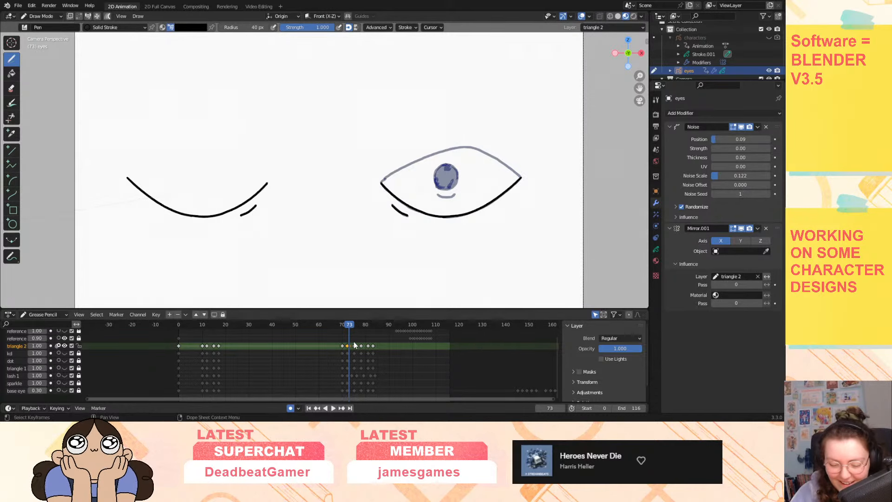
Duplicate the thin-line closed-eye keyframe from frame 72 onto frame 78, replacing the remaining crescent.
{"action": "key", "text": "space"}
{"action": "key", "text": "space"}
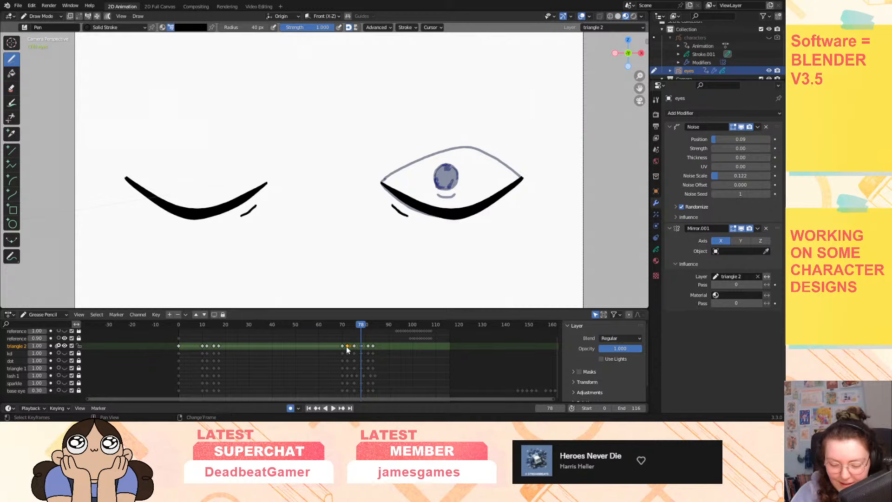
{"action": "key", "text": "space"}
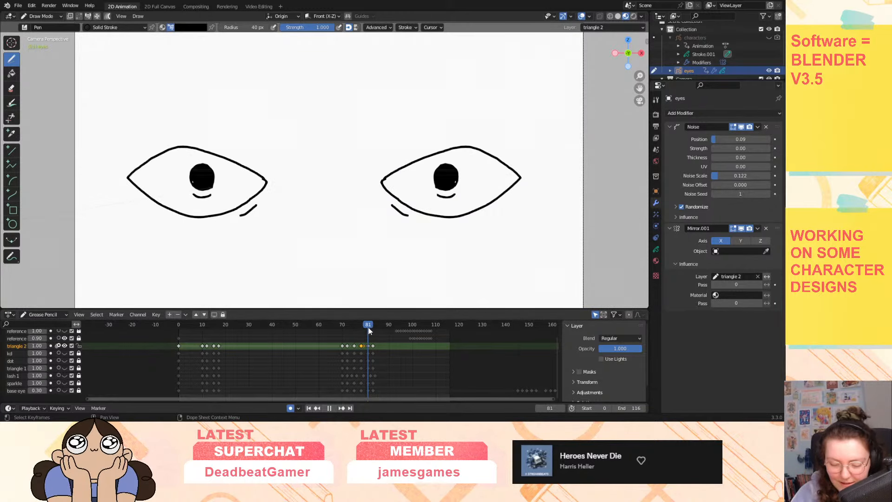
Scrub through the end of the double blink and play the animation to check the replaced closed-eye frames.
{"action": "mouse_move", "coordinate": [375, 328]}
{"action": "left_mouse_down"}
{"action": "mouse_move", "coordinate": [353, 335]}
{"action": "mouse_move", "coordinate": [372, 335]}
{"action": "left_mouse_up"}
{"action": "key", "text": "space"}
{"action": "left_click", "coordinate": [180, 322]}
{"action": "key", "text": "space"}
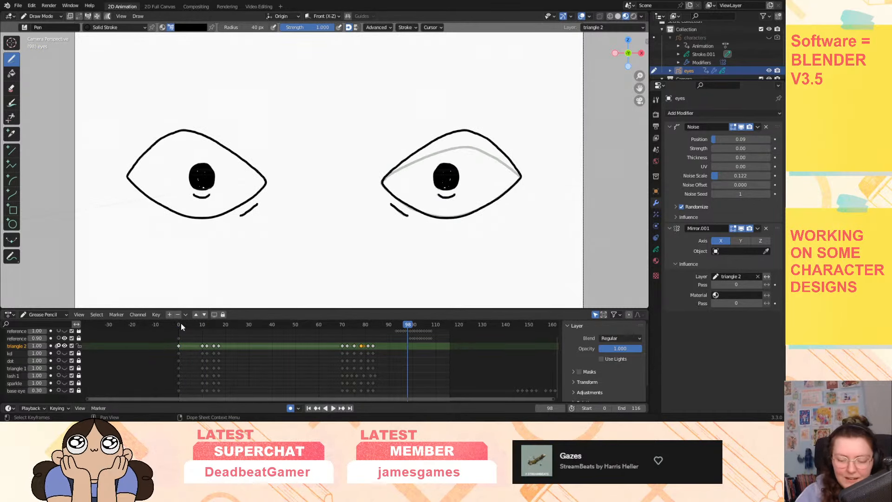
Examine the half-closed eye at frame 70 and at frame 10 against the onion-skinned open eye.
{"action": "left_click_drag", "start_coordinate": [341, 325], "coordinate": [342, 345]}
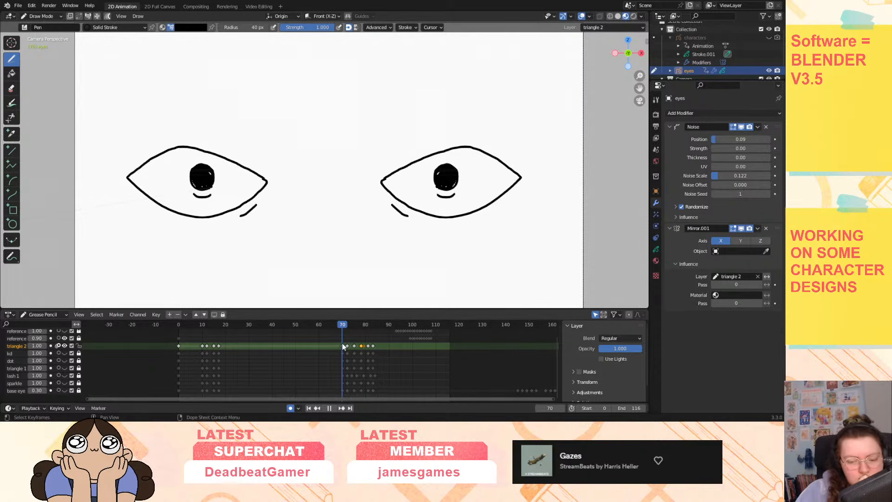
{"action": "key", "text": "Escape"}
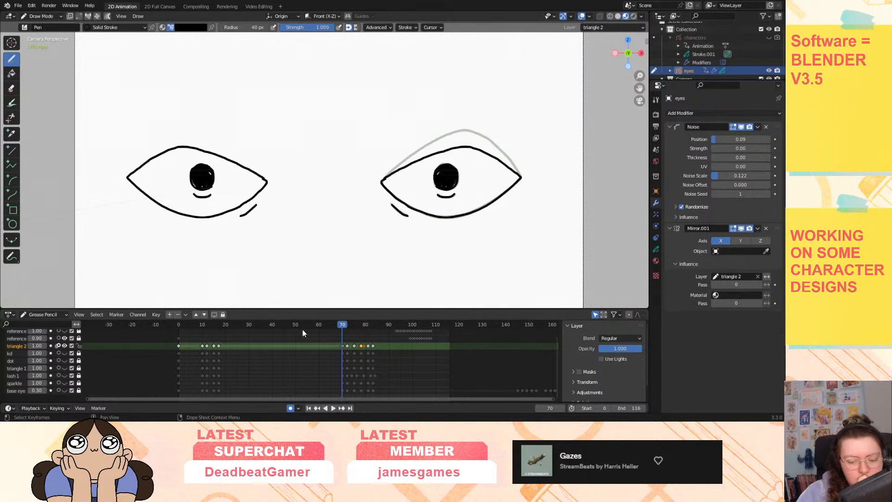
{"action": "key", "text": "space"}
{"action": "mouse_move", "coordinate": [200, 331]}
{"action": "left_mouse_down"}
{"action": "mouse_move", "coordinate": [218, 333]}
{"action": "mouse_move", "coordinate": [202, 338]}
{"action": "left_mouse_up"}
{"action": "key", "text": "space"}
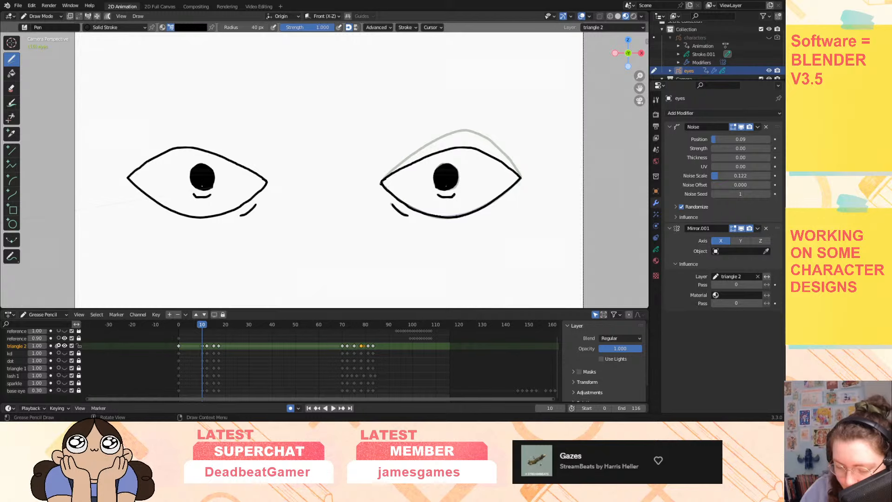
Hide the Noise modifier in the viewport and redraw frame 10's eye half-closed, with a nearly flat lid and everything above it erased.
{"action": "left_click_drag", "start_coordinate": [458, 176], "coordinate": [521, 176]}
{"action": "left_click", "coordinate": [11, 88]}
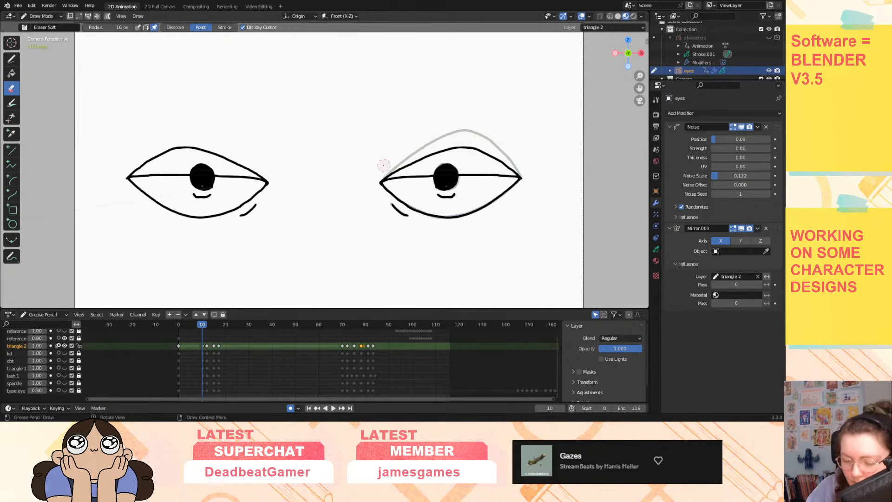
{"action": "mouse_move", "coordinate": [383, 166]}
{"action": "left_mouse_down"}
{"action": "mouse_move", "coordinate": [435, 153]}
{"action": "mouse_move", "coordinate": [380, 175]}
{"action": "mouse_move", "coordinate": [458, 143]}
{"action": "mouse_move", "coordinate": [446, 150]}
{"action": "mouse_move", "coordinate": [523, 169]}
{"action": "mouse_move", "coordinate": [500, 164]}
{"action": "left_mouse_up"}
{"action": "left_click", "coordinate": [741, 126]}
{"action": "mouse_move", "coordinate": [420, 164]}
{"action": "left_mouse_down"}
{"action": "mouse_move", "coordinate": [467, 172]}
{"action": "mouse_move", "coordinate": [449, 164]}
{"action": "left_mouse_up"}
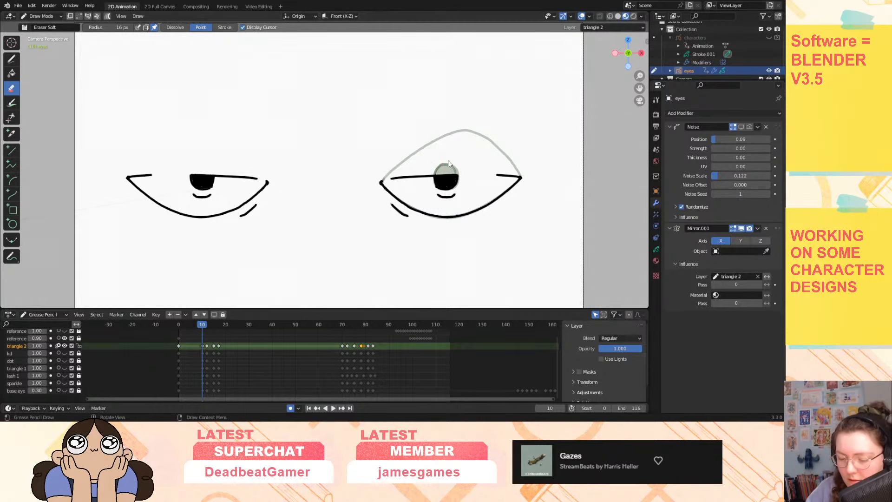
{"action": "left_click", "coordinate": [14, 60]}
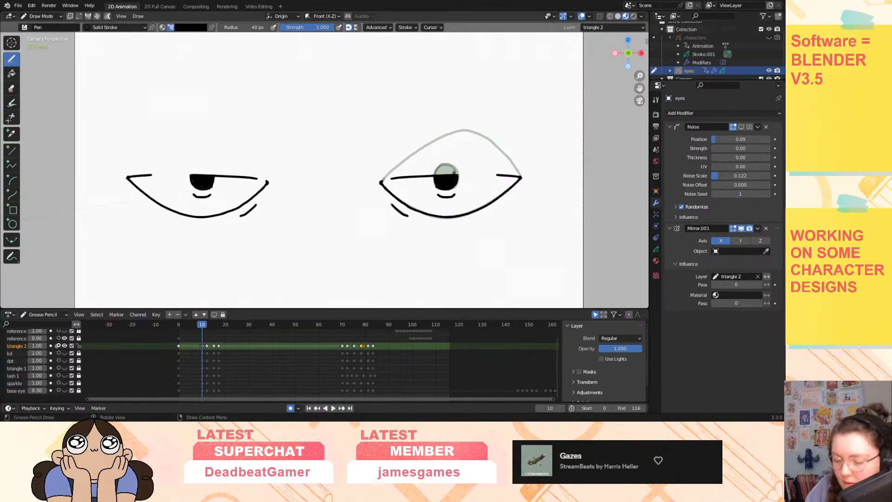
{"action": "left_click_drag", "start_coordinate": [475, 175], "coordinate": [500, 177]}
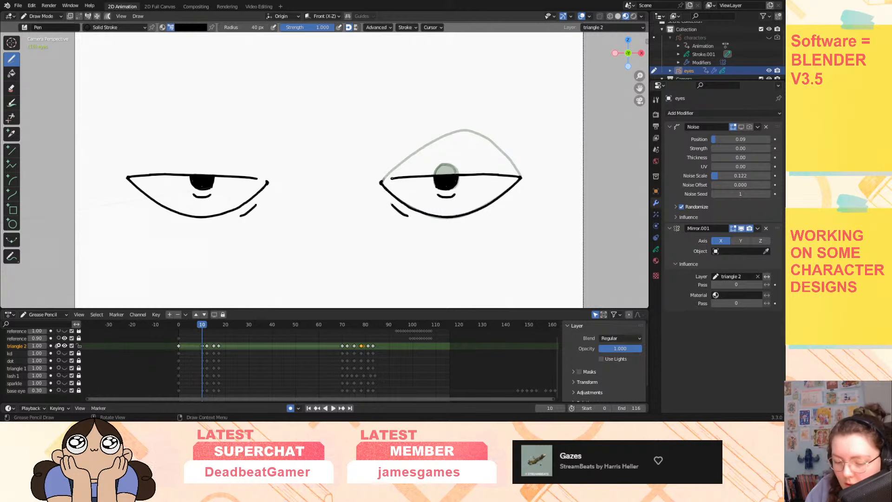
Duplicate the redrawn half-closed keyframe from frame 10 onto frame 70, replacing the older half-closed drawing there.
{"action": "key", "text": "space"}
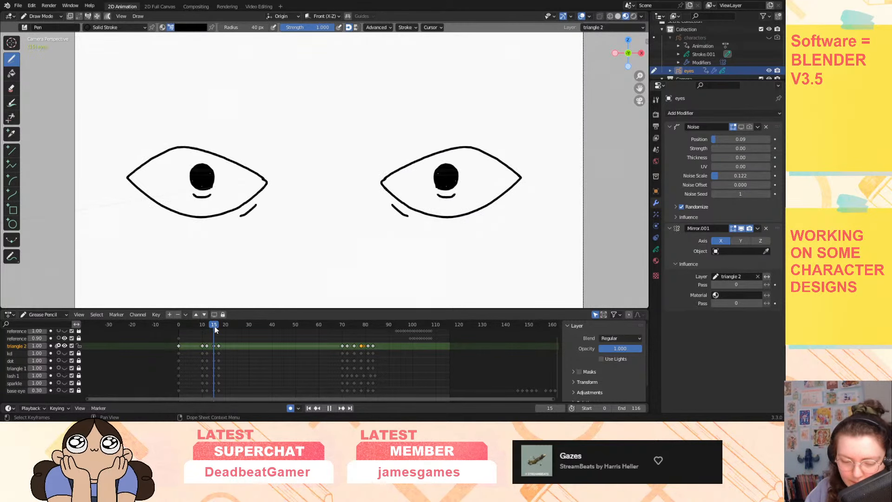
{"action": "mouse_move", "coordinate": [215, 329]}
{"action": "left_mouse_down"}
{"action": "mouse_move", "coordinate": [360, 329]}
{"action": "mouse_move", "coordinate": [342, 327]}
{"action": "left_mouse_up"}
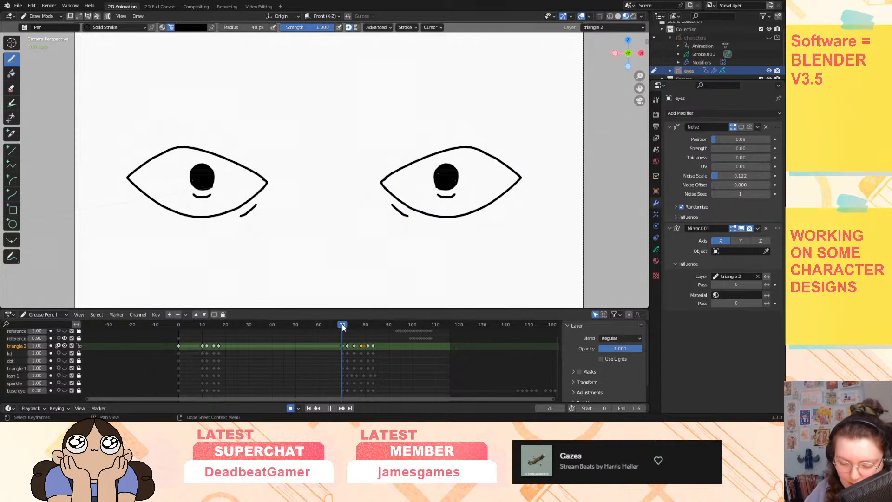
{"action": "key", "text": "space"}
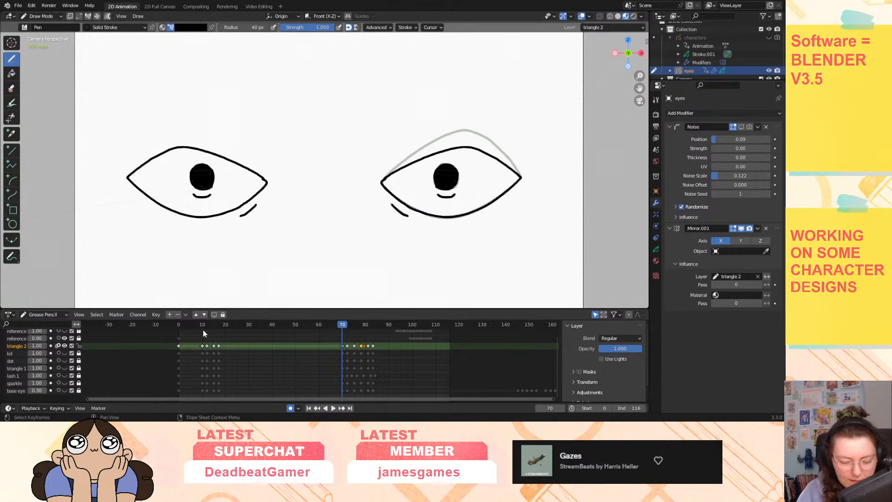
{"action": "left_click", "coordinate": [202, 324]}
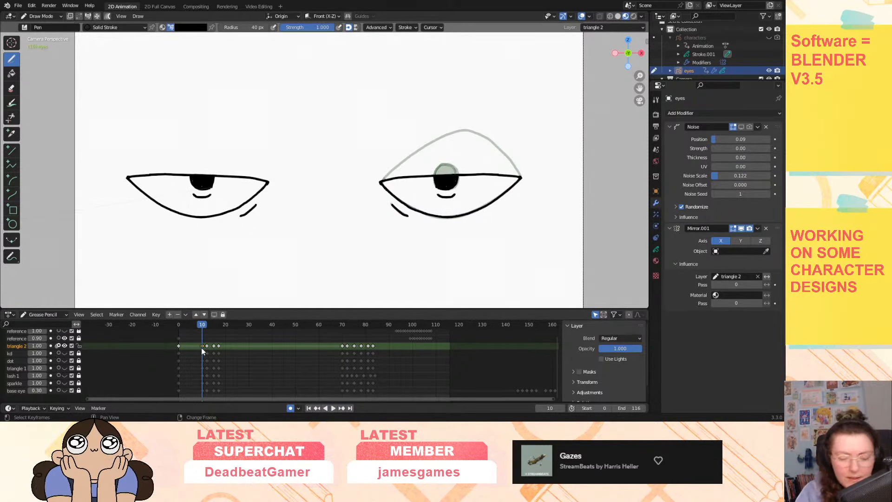
{"action": "left_click", "coordinate": [347, 325]}
{"action": "key", "text": "space"}
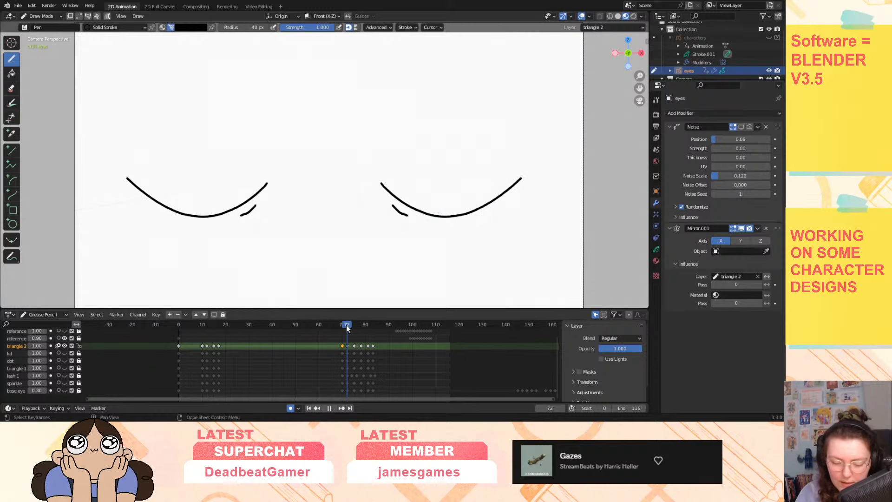
Duplicate the flat-lid keyframe from frame 70 onto frame 75 on the triangle 2 layer.
{"action": "mouse_move", "coordinate": [347, 325]}
{"action": "left_mouse_down"}
{"action": "mouse_move", "coordinate": [369, 329]}
{"action": "mouse_move", "coordinate": [353, 333]}
{"action": "left_mouse_up"}
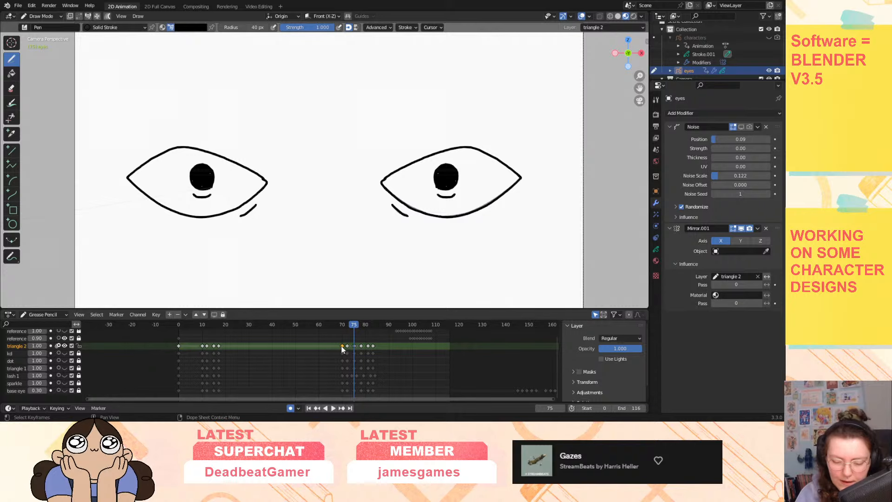
{"action": "key", "text": "shift+d"}
{"action": "left_click", "coordinate": [353, 347]}
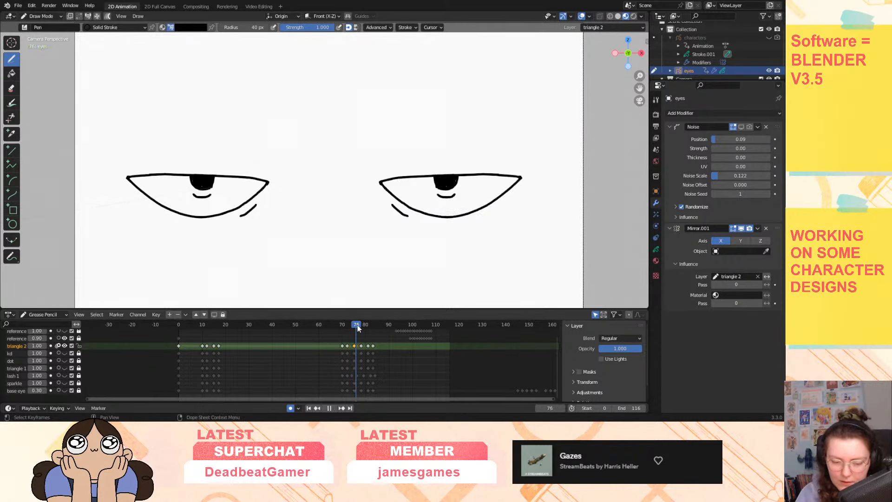
Scrub through the blinks and play the animation from frame 2 to check the replaced half-closed drawings.
{"action": "key", "text": "space"}
{"action": "key", "text": "space"}
{"action": "left_click_drag", "start_coordinate": [375, 327], "coordinate": [182, 350]}
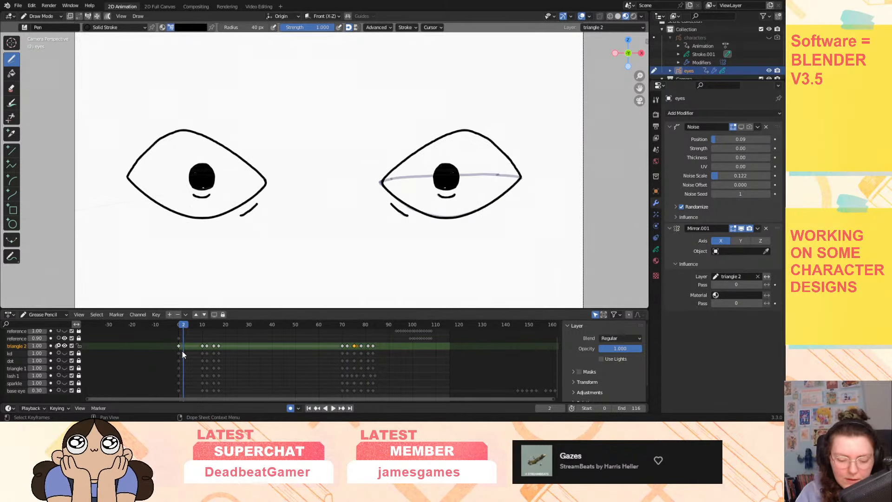
{"action": "left_click", "coordinate": [330, 408]}
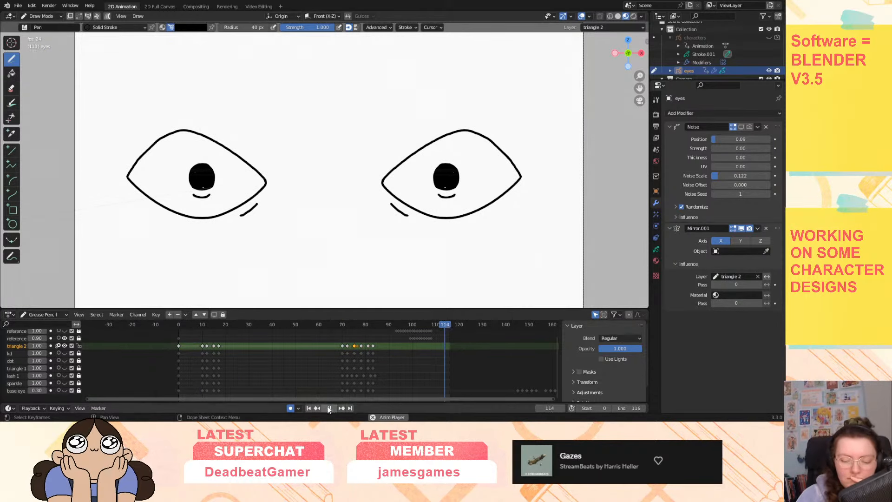
Duplicate the half-closed keyframe from frame 70 onto frame 81, replacing the old drawing at the end of the double blink.
{"action": "left_click", "coordinate": [342, 326]}
{"action": "left_click_drag", "start_coordinate": [341, 326], "coordinate": [368, 328]}
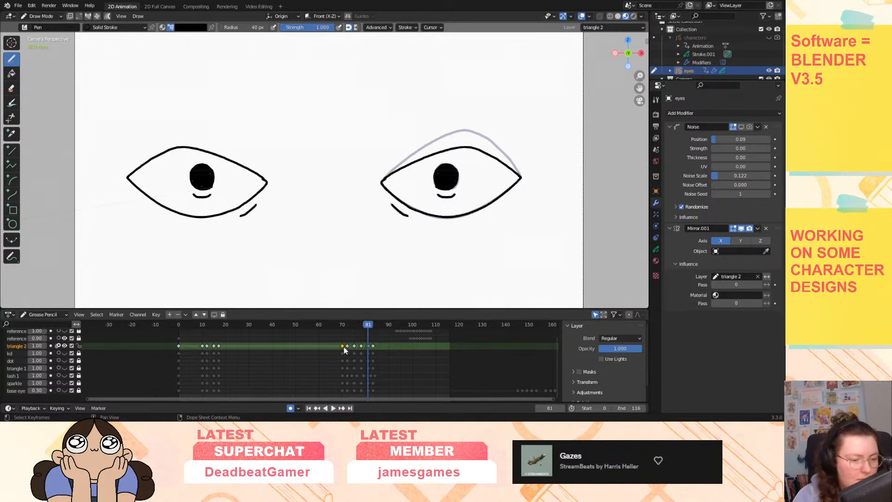
{"action": "key", "text": "shift+d"}
{"action": "left_click", "coordinate": [370, 351]}
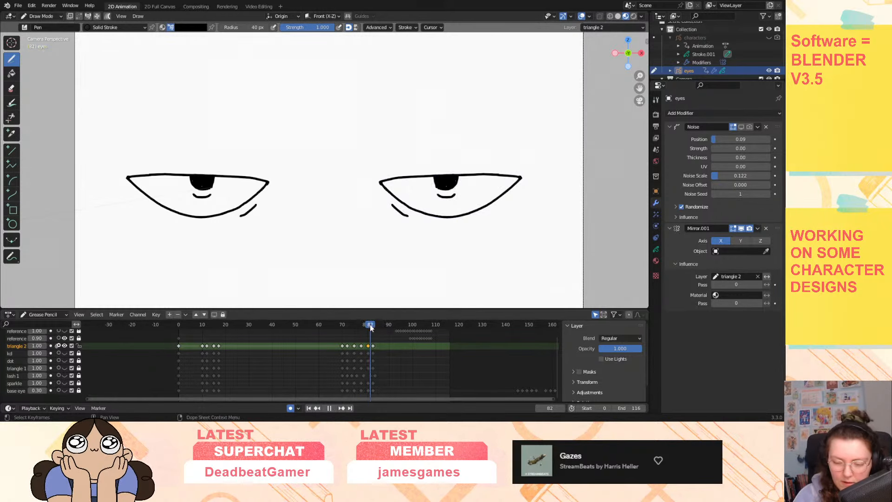
Scrub through and play the double blink to check its timing around frames 70 to 82.
{"action": "mouse_move", "coordinate": [370, 324]}
{"action": "left_mouse_down"}
{"action": "mouse_move", "coordinate": [339, 341]}
{"action": "mouse_move", "coordinate": [352, 344]}
{"action": "left_mouse_up"}
{"action": "key", "text": "space"}
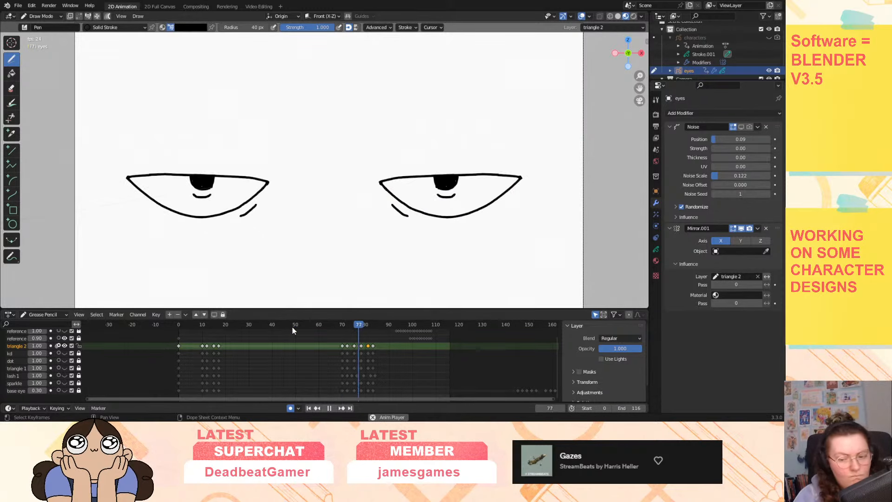
{"action": "left_click", "coordinate": [343, 327]}
{"action": "left_click_drag", "start_coordinate": [342, 326], "coordinate": [361, 330]}
{"action": "key", "text": "space"}
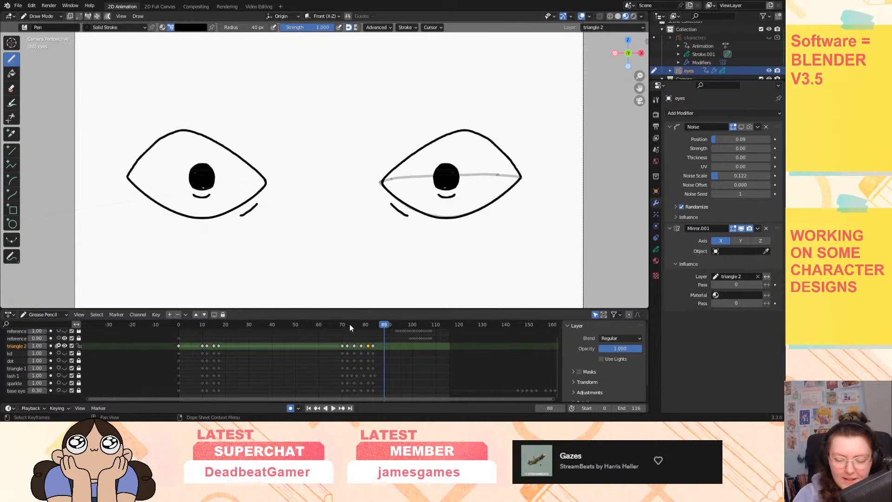
Draw a nearly closed crescent in-between at frame 71, with the lid curving below the pupil and the crease line under the eye.
{"action": "left_click", "coordinate": [345, 324]}
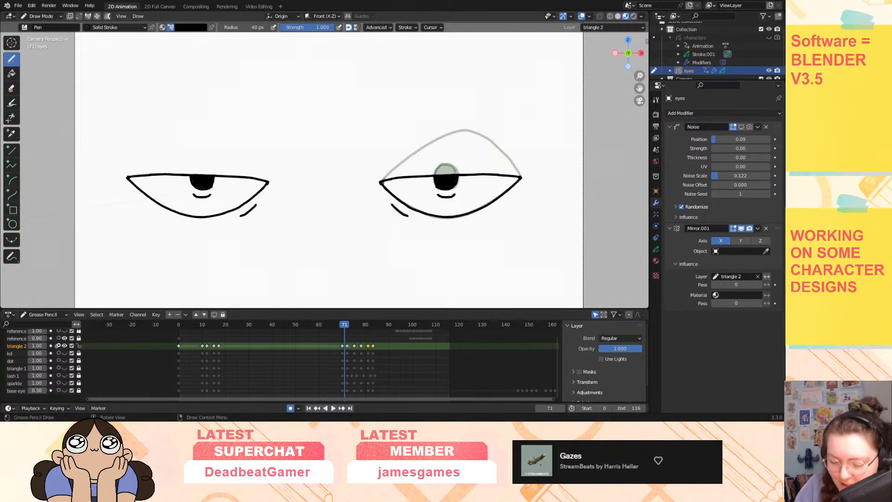
{"action": "key", "text": "ctrl+z"}
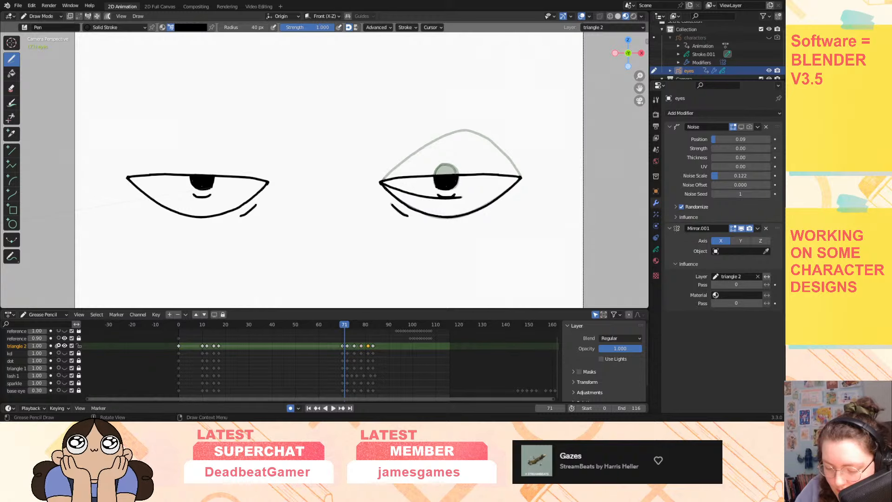
{"action": "mouse_move", "coordinate": [462, 197]}
{"action": "left_mouse_down"}
{"action": "mouse_move", "coordinate": [521, 177]}
{"action": "mouse_move", "coordinate": [449, 217]}
{"action": "mouse_move", "coordinate": [405, 203]}
{"action": "mouse_move", "coordinate": [379, 182]}
{"action": "left_mouse_up"}
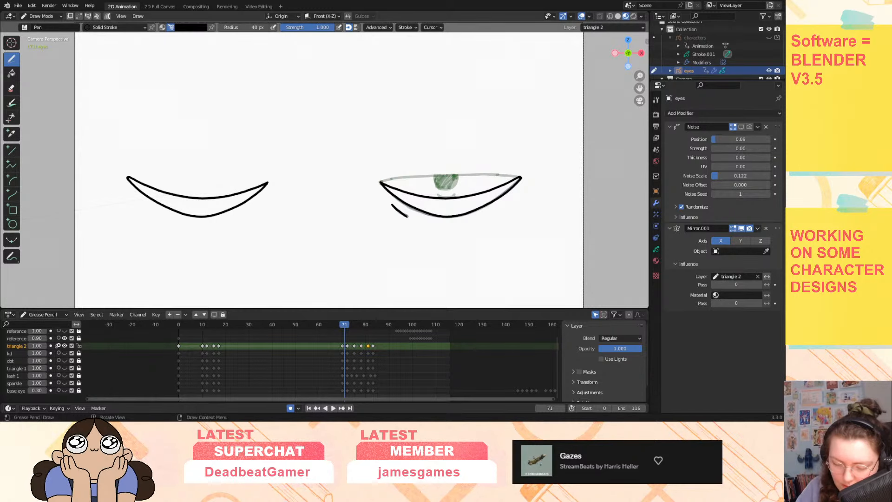
{"action": "left_click_drag", "start_coordinate": [407, 216], "coordinate": [408, 216]}
Try drawing a slightly sagging lid line as an in-between at frame 74, and undo it.
{"action": "left_click_drag", "start_coordinate": [345, 327], "coordinate": [352, 327]}
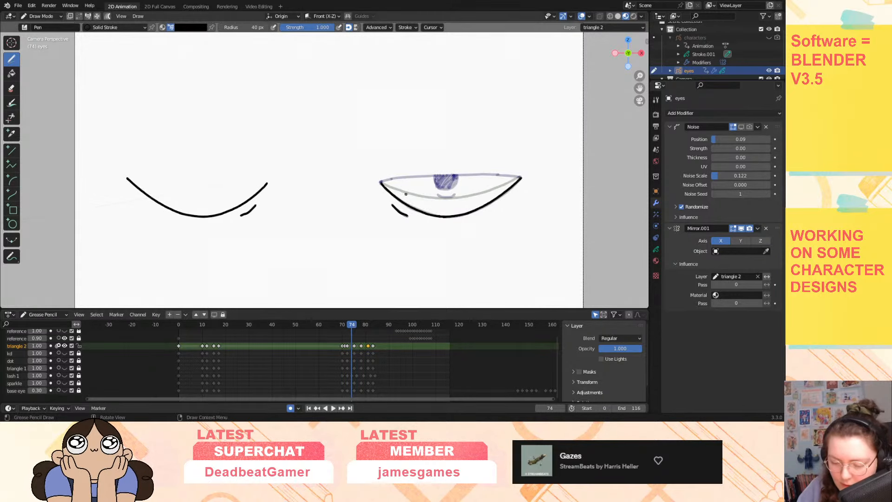
{"action": "left_click_drag", "start_coordinate": [380, 183], "coordinate": [523, 177]}
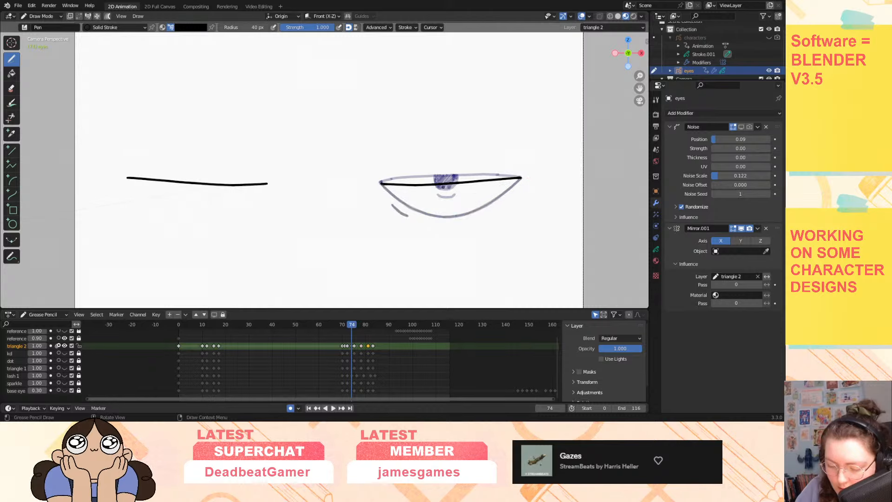
{"action": "key", "text": "ctrl+z"}
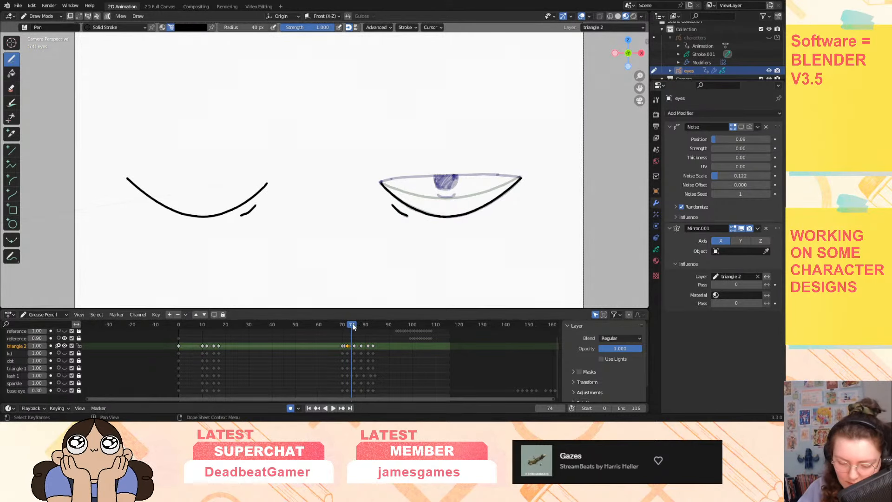
Try shifting the half-closed keyframe from frame 75 to frame 76, and undo the change.
{"action": "left_click_drag", "start_coordinate": [354, 324], "coordinate": [359, 345]}
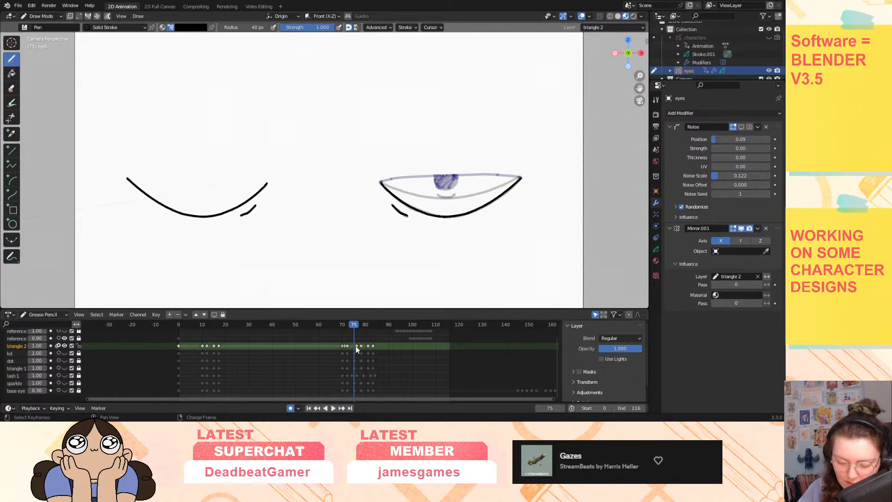
{"action": "key", "text": "ctrl+z"}
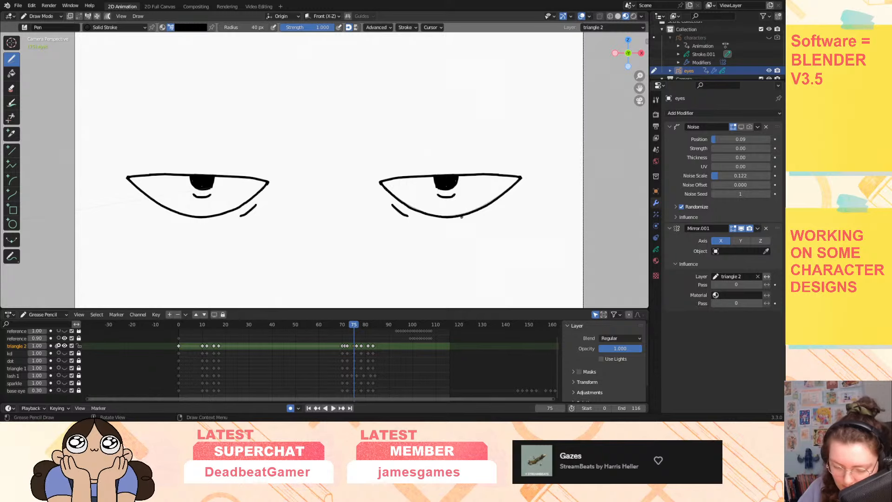
{"action": "mouse_move", "coordinate": [353, 324]}
{"action": "left_mouse_down"}
{"action": "mouse_move", "coordinate": [341, 325]}
{"action": "mouse_move", "coordinate": [355, 325]}
{"action": "left_mouse_up"}
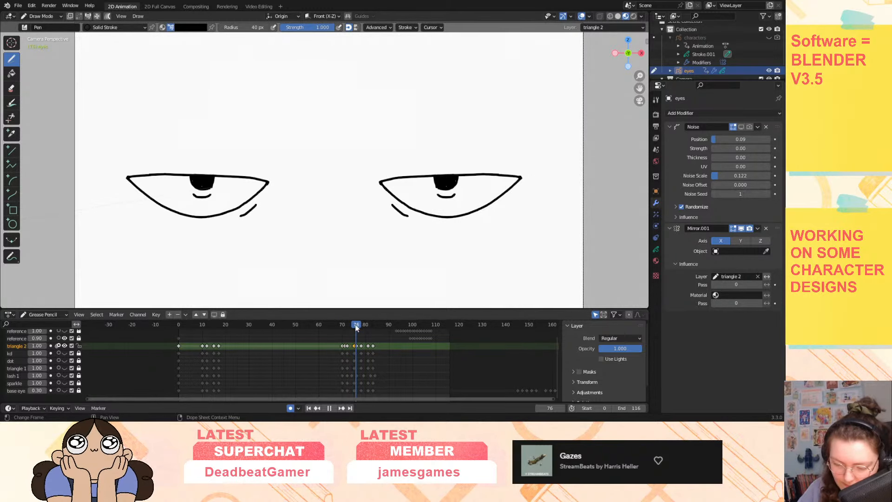
{"action": "key", "text": "ctrl+z"}
{"action": "key", "text": "ctrl+z"}
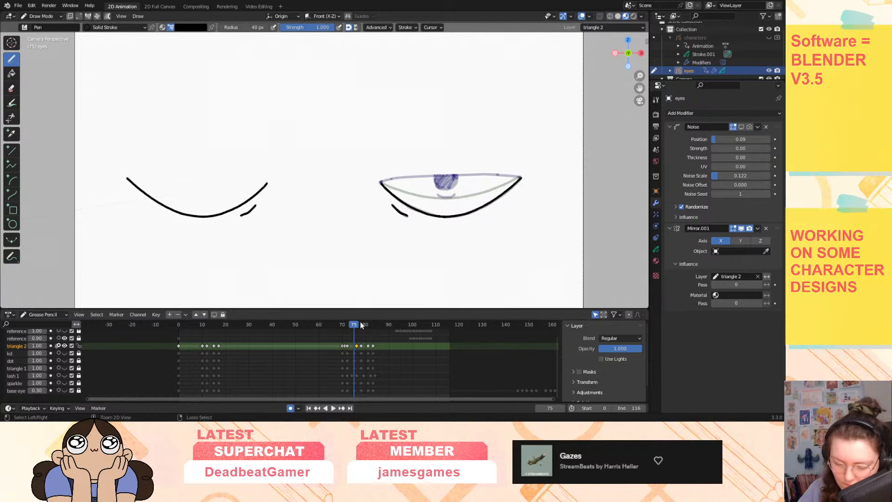
{"action": "key", "text": "ctrl+z"}
Duplicate the crescent in-between from frame 71 to frame 77 and play back the double blink.
{"action": "key", "text": "space"}
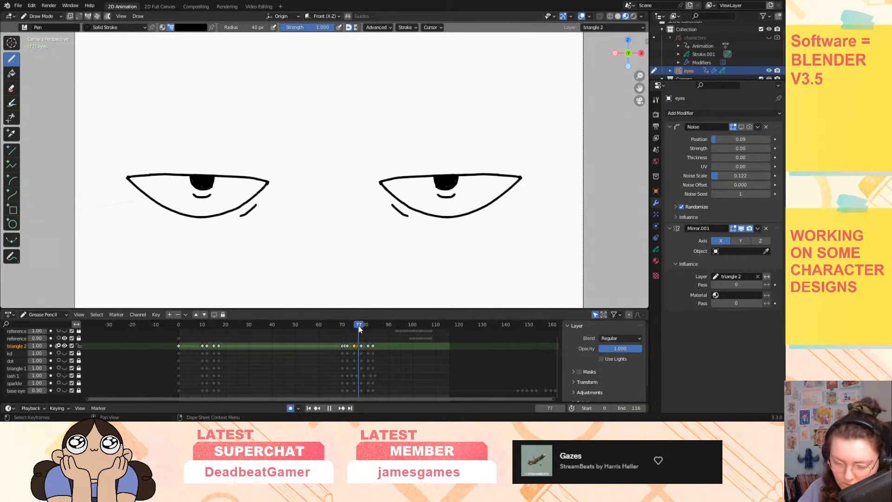
{"action": "left_click_drag", "start_coordinate": [360, 329], "coordinate": [359, 327]}
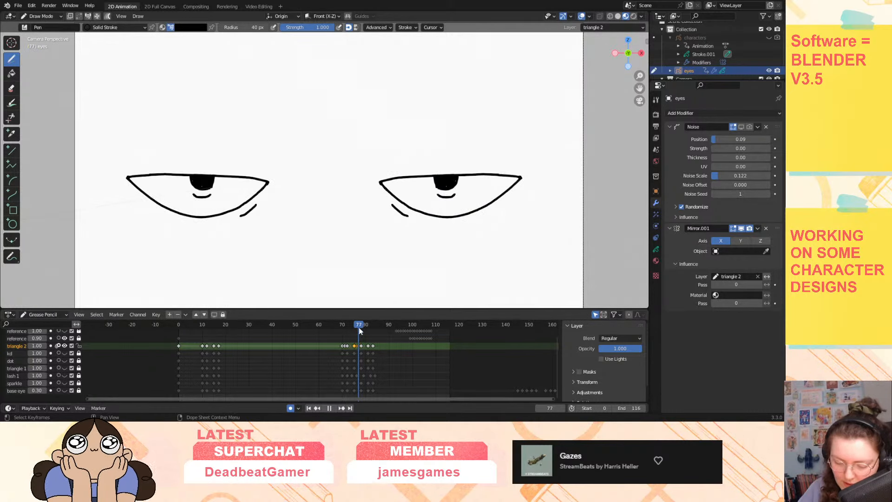
{"action": "key", "text": "space"}
{"action": "left_click", "coordinate": [345, 347]}
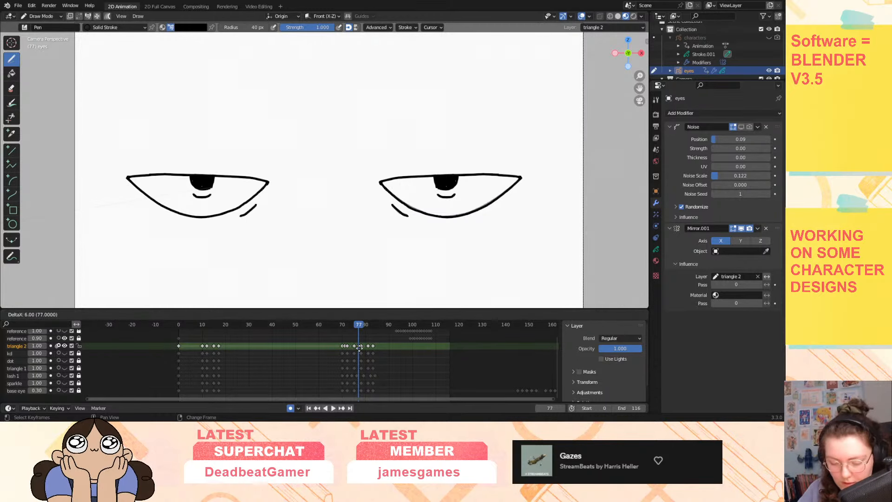
{"action": "mouse_move", "coordinate": [361, 346]}
{"action": "left_mouse_down"}
{"action": "mouse_move", "coordinate": [354, 328]}
{"action": "mouse_move", "coordinate": [370, 328]}
{"action": "mouse_move", "coordinate": [333, 333]}
{"action": "left_mouse_up"}
{"action": "key", "text": "space"}
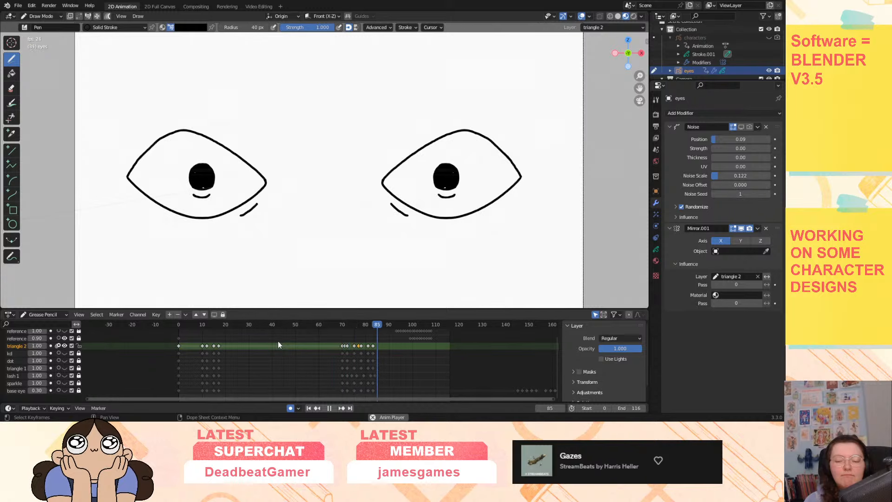
{"action": "key", "text": "space"}
Thicken the closed-lid curve at frame 72 by drawing an overlapping stroke along its inner edge from corner to corner.
{"action": "left_click", "coordinate": [347, 325]}
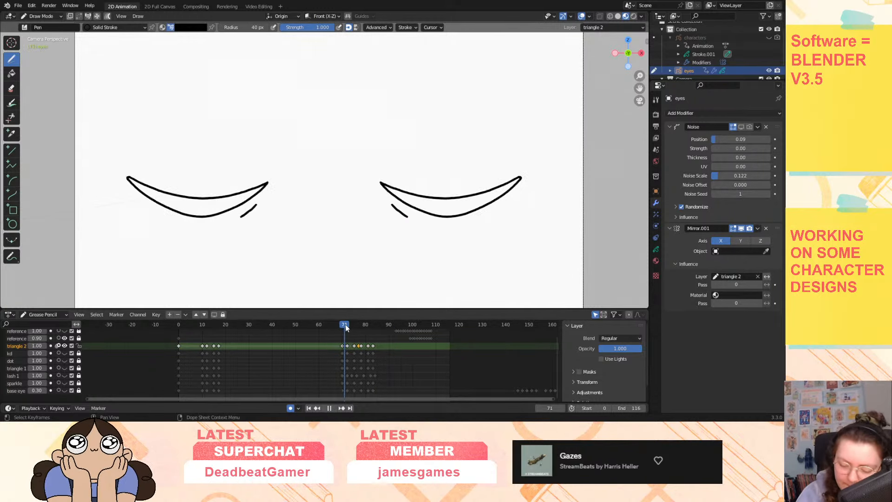
{"action": "key", "text": "space"}
{"action": "key", "text": "Escape"}
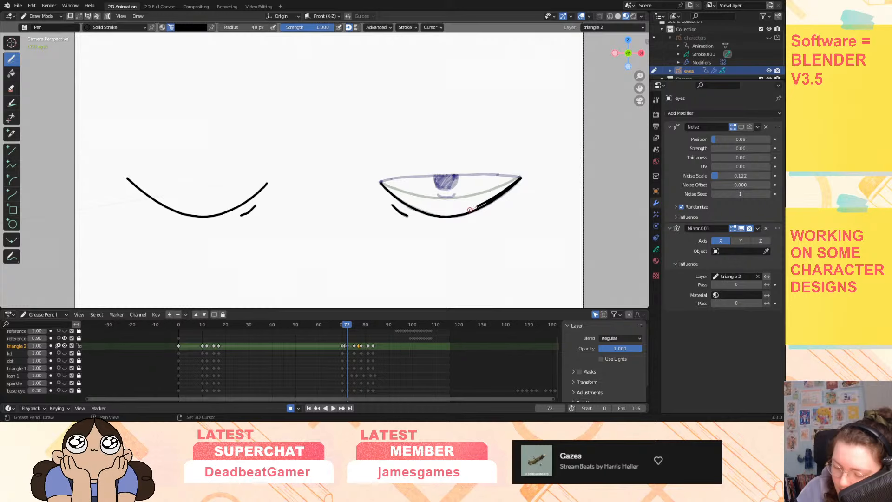
{"action": "left_click_drag", "start_coordinate": [470, 211], "coordinate": [433, 212], "text": "shift"}
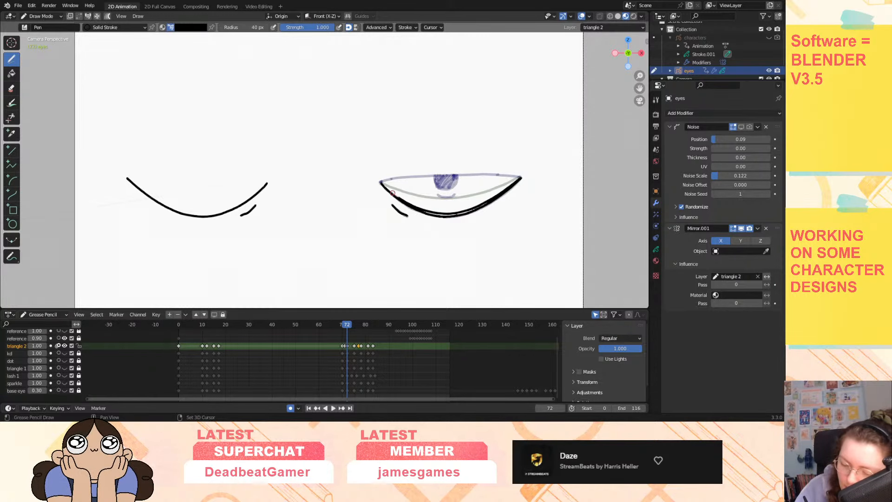
{"action": "left_click_drag", "start_coordinate": [381, 182], "coordinate": [382, 182]}
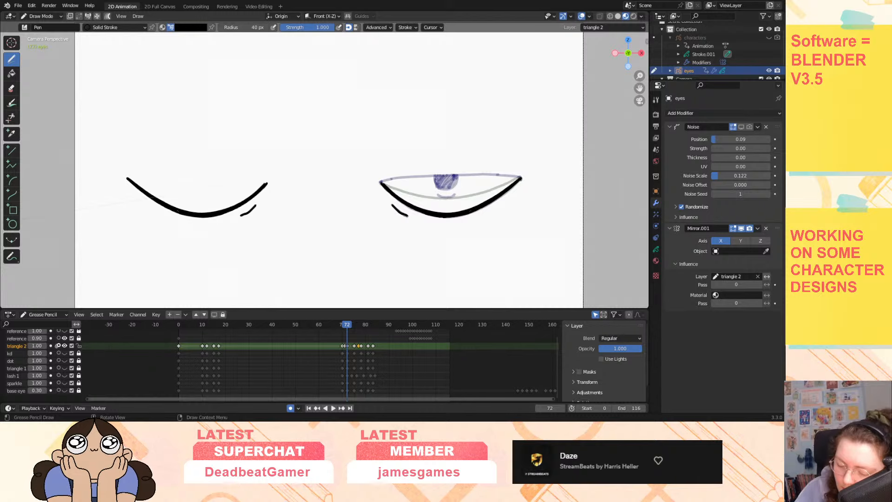
Thicken the closed-lid curve at frame 78 with an overlapping stroke from corner to corner, and play back the blinks.
{"action": "left_click_drag", "start_coordinate": [339, 325], "coordinate": [361, 326]}
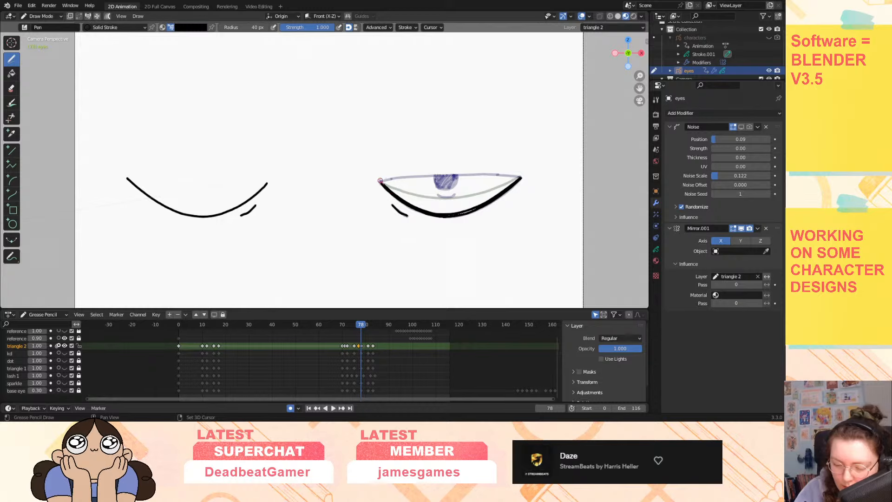
{"action": "left_click_drag", "start_coordinate": [380, 180], "coordinate": [380, 179]}
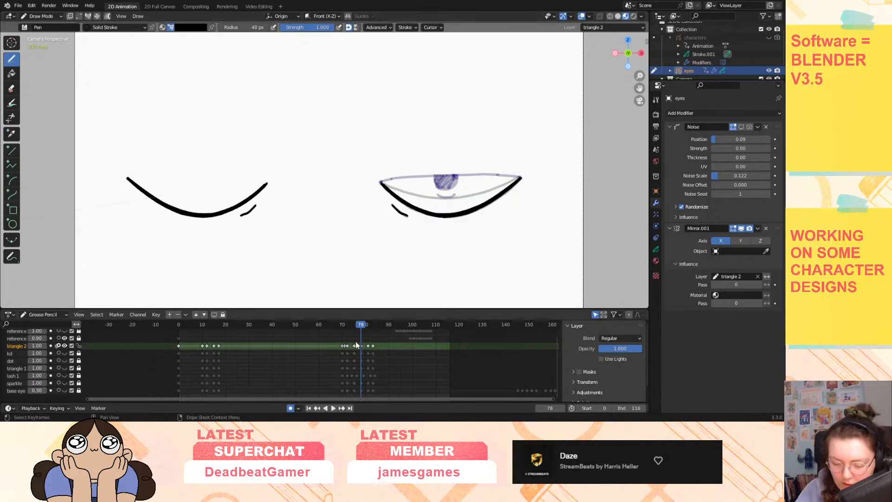
{"action": "mouse_move", "coordinate": [358, 326]}
{"action": "left_mouse_down"}
{"action": "mouse_move", "coordinate": [373, 324]}
{"action": "mouse_move", "coordinate": [347, 333]}
{"action": "mouse_move", "coordinate": [373, 330]}
{"action": "left_mouse_up"}
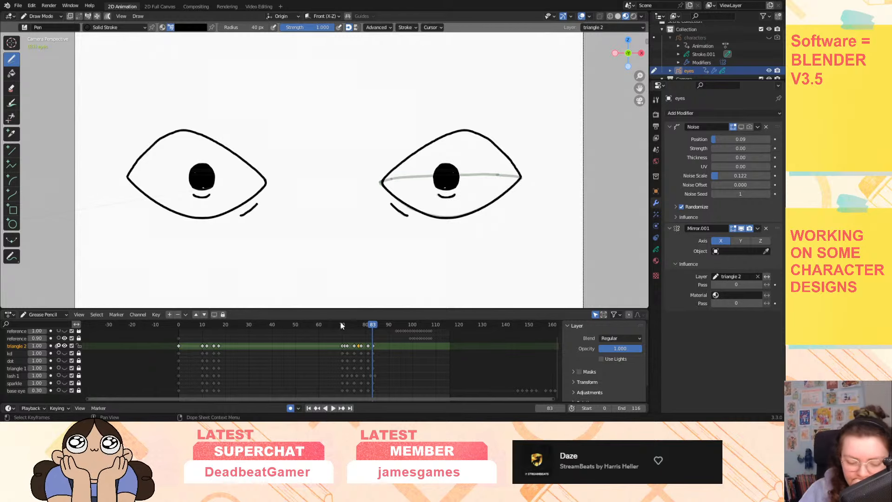
{"action": "left_click_drag", "start_coordinate": [204, 326], "coordinate": [185, 327]}
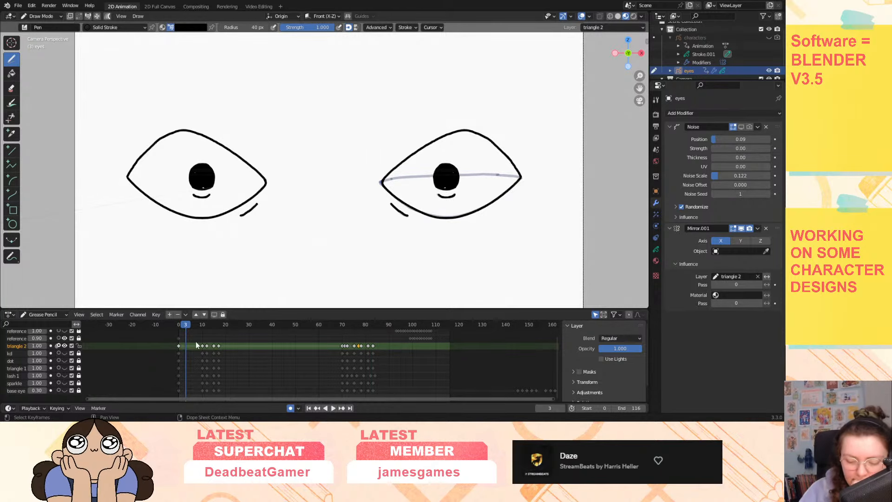
{"action": "left_click", "coordinate": [333, 408]}
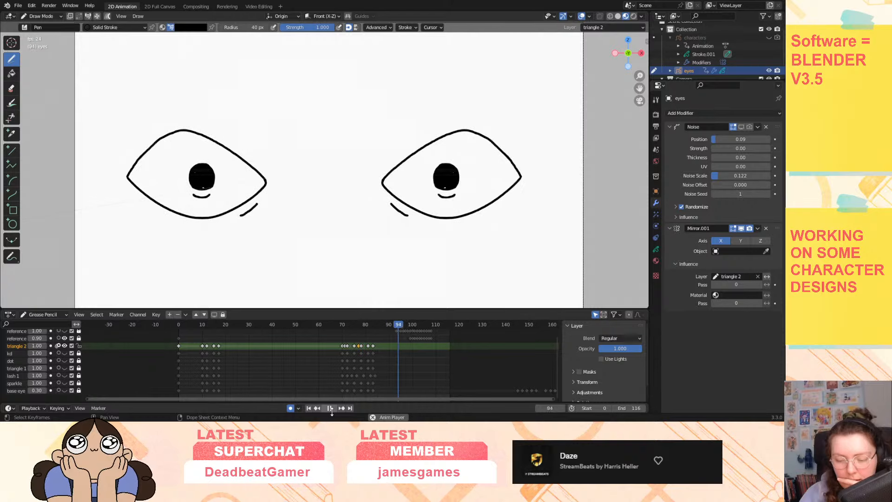
{"action": "left_click", "coordinate": [330, 409]}
Duplicate the thickened closed-lid keyframe from frame 72 to frame 12 of triangle 2 and play back the animation.
{"action": "left_click_drag", "start_coordinate": [342, 322], "coordinate": [347, 324]}
{"action": "left_click", "coordinate": [348, 346]}
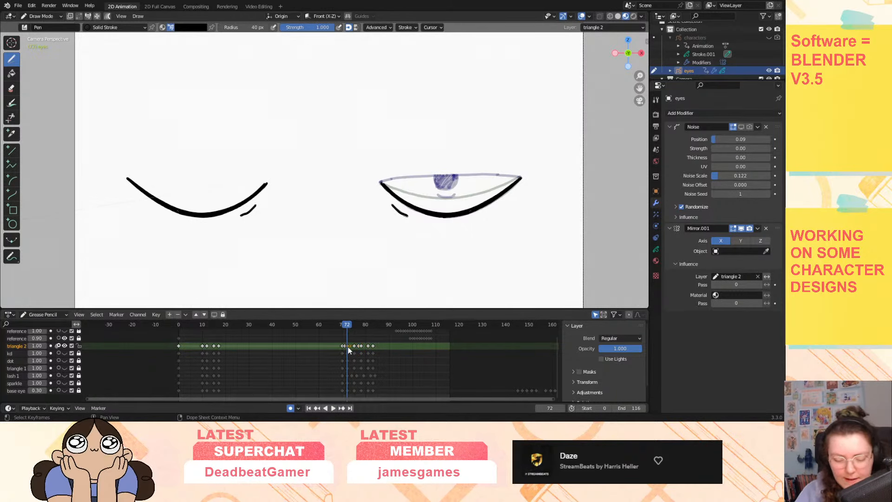
{"action": "left_click_drag", "start_coordinate": [347, 346], "coordinate": [221, 352]}
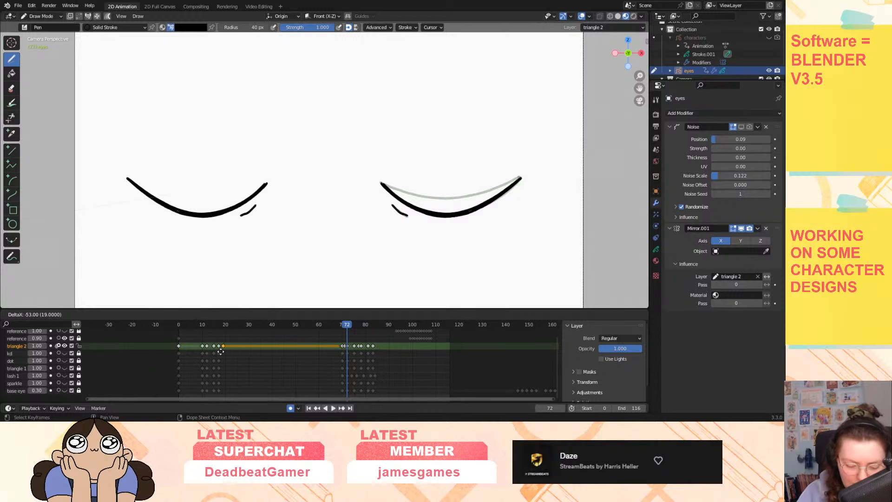
{"action": "left_click", "coordinate": [208, 349]}
{"action": "left_click", "coordinate": [215, 325]}
{"action": "key", "text": "space"}
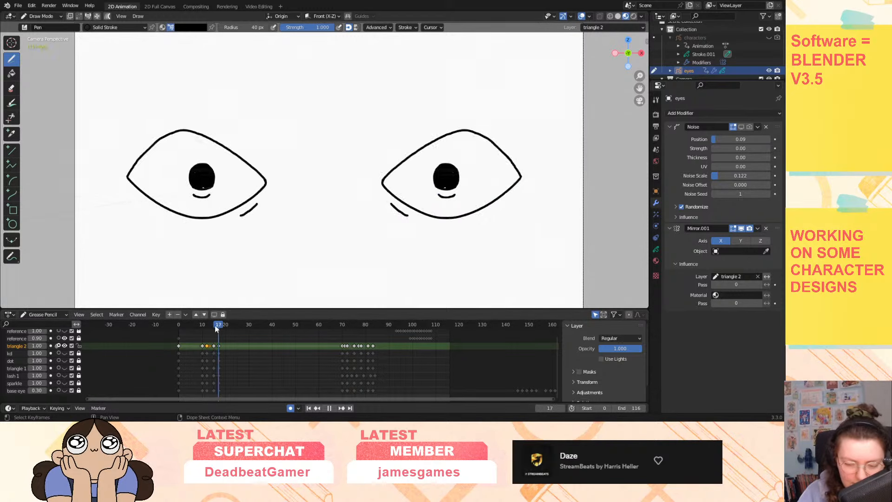
{"action": "key", "text": "space"}
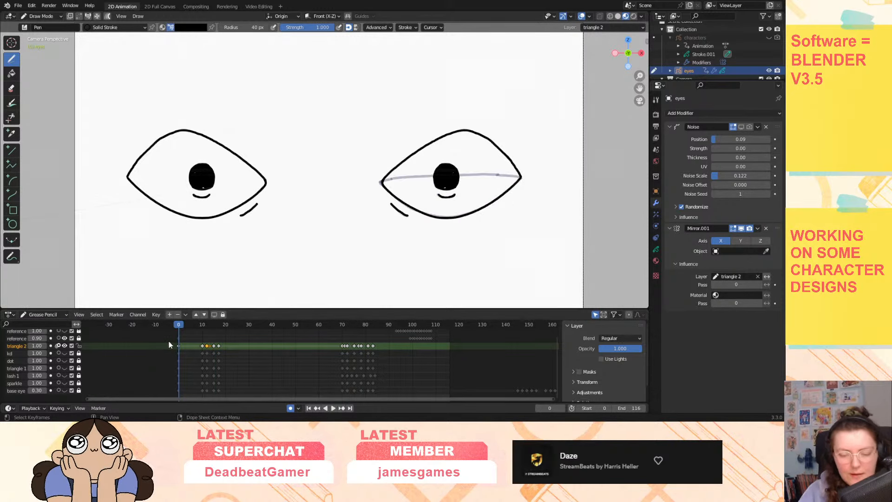
{"action": "left_click", "coordinate": [334, 408]}
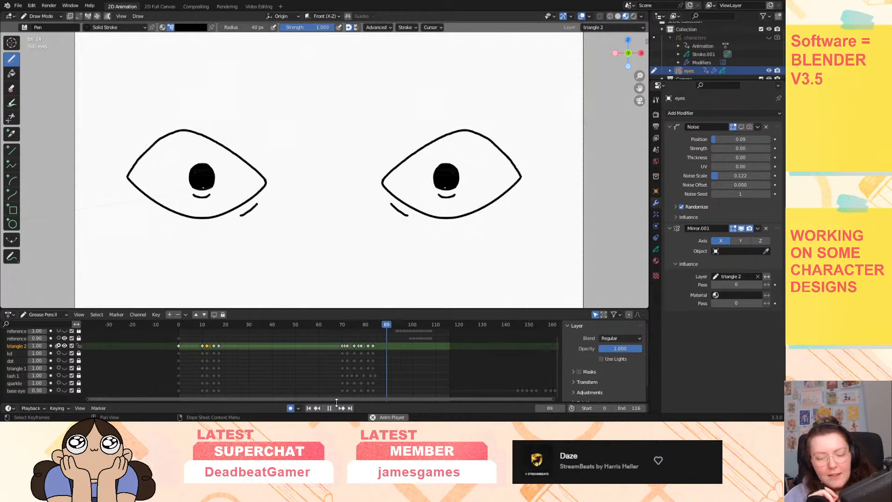
{"action": "left_click", "coordinate": [330, 408]}
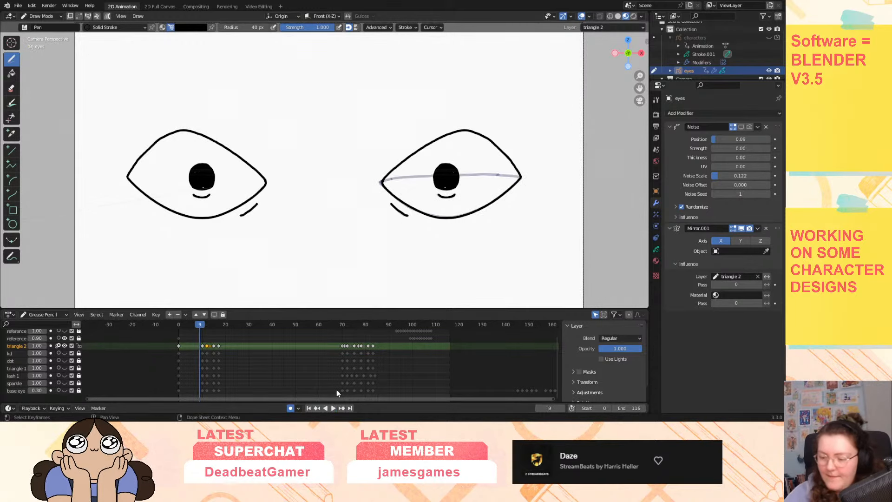
Turn off onion skinning for the triangle 2 layer and hide the layer.
{"action": "left_click", "coordinate": [656, 249]}
{"action": "left_click", "coordinate": [738, 158]}
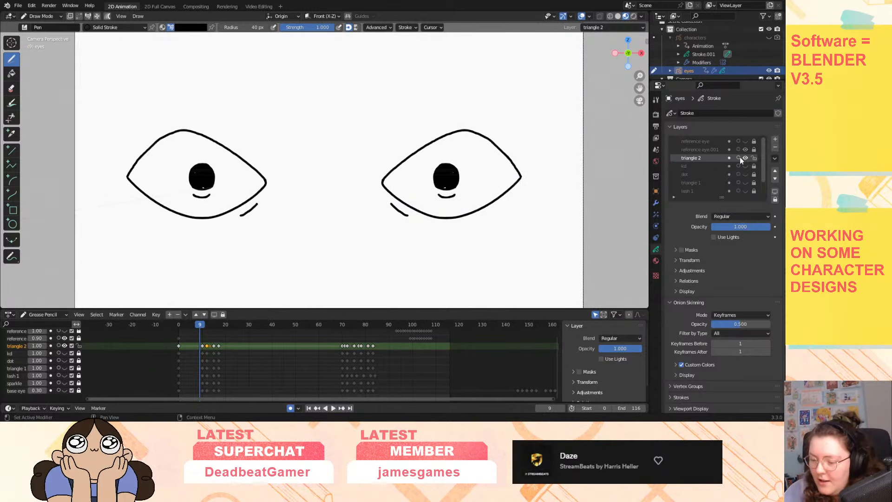
{"action": "left_click", "coordinate": [746, 158]}
Bring the reference eye.001 drawing from frame 99 to frame 0 on its own layer.
{"action": "left_click", "coordinate": [640, 101]}
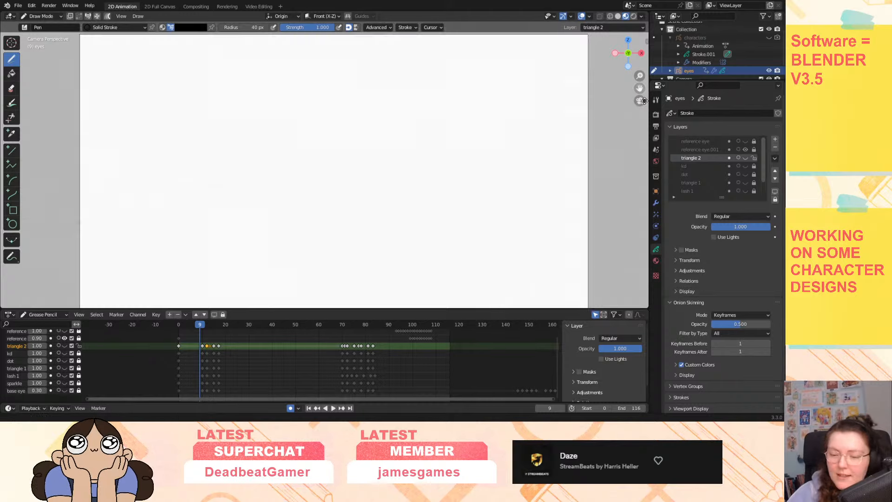
{"action": "left_click", "coordinate": [410, 324]}
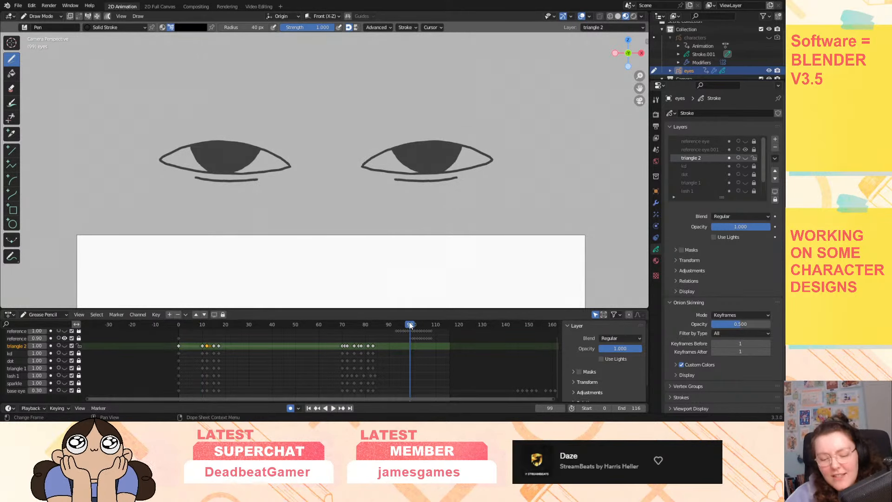
{"action": "left_click", "coordinate": [411, 338]}
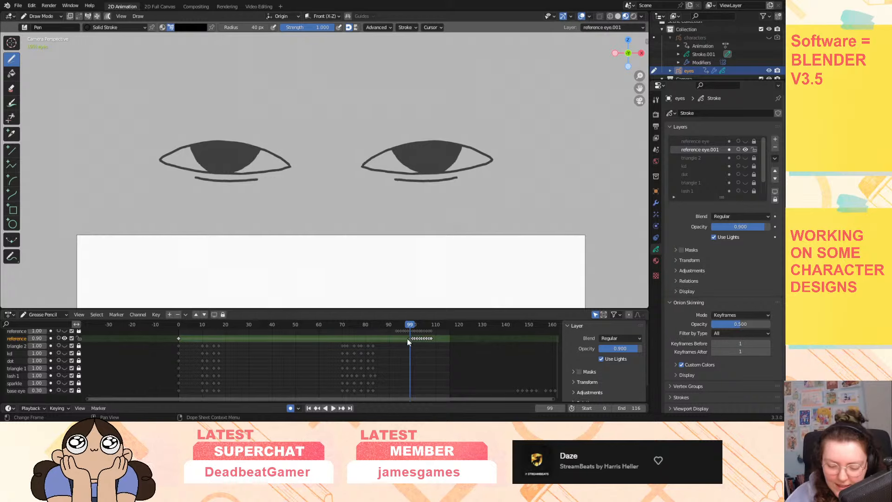
{"action": "key", "text": "g"}
{"action": "key", "text": "Escape"}
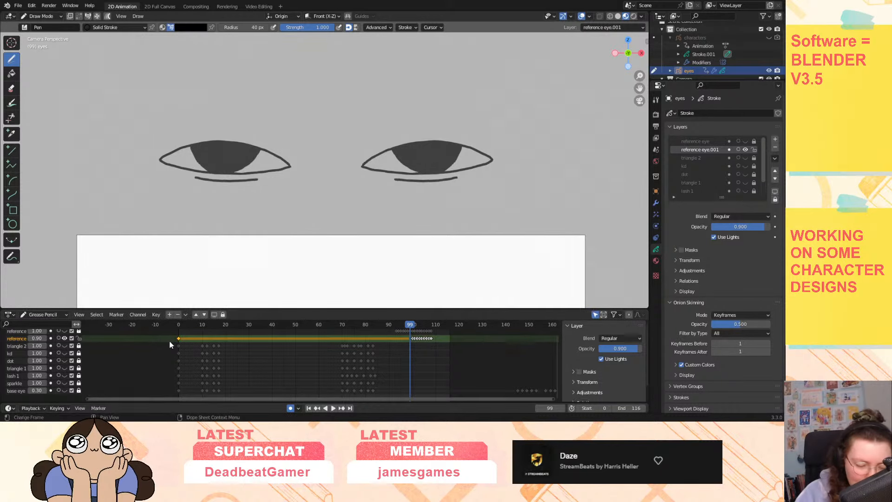
In Object Mode, apply the Mirror.001 modifier used for triangle 2 and add a new Mirror modifier to the eyes object.
{"action": "left_click", "coordinate": [17, 353]}
{"action": "left_click", "coordinate": [19, 346]}
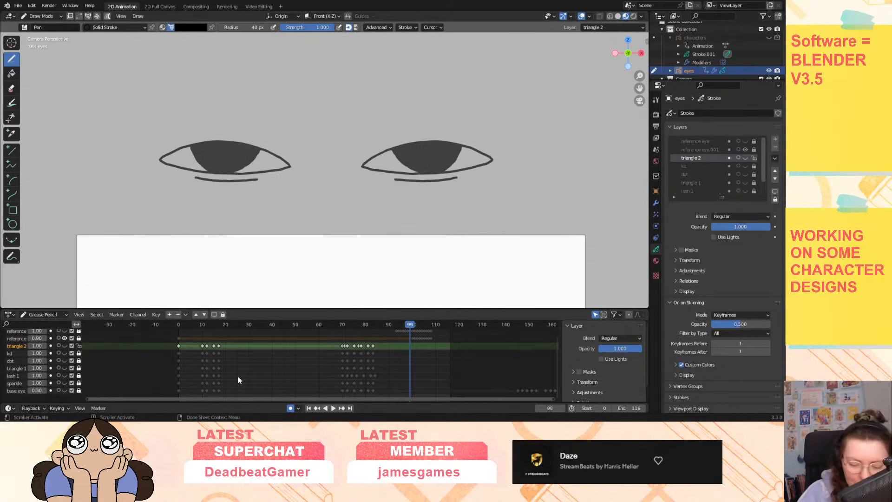
{"action": "left_click", "coordinate": [657, 204]}
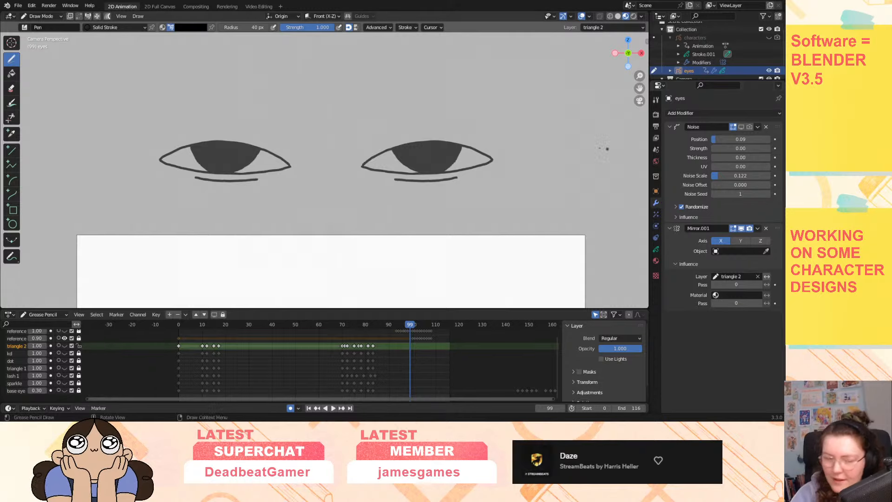
{"action": "left_click", "coordinate": [42, 16]}
{"action": "left_click", "coordinate": [51, 26]}
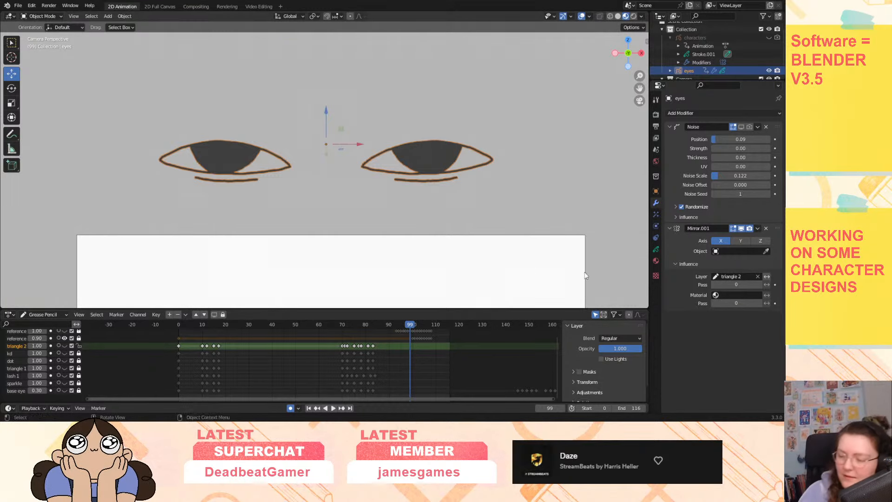
{"action": "left_click", "coordinate": [758, 229]}
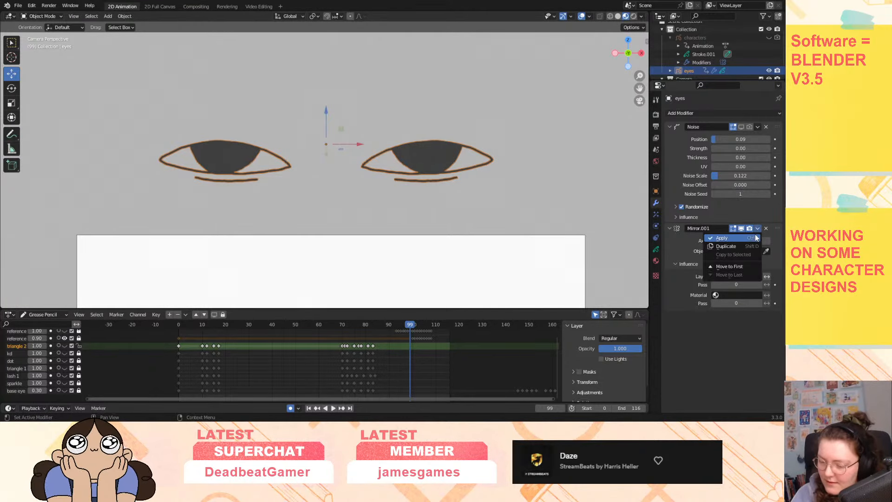
{"action": "left_click", "coordinate": [752, 237]}
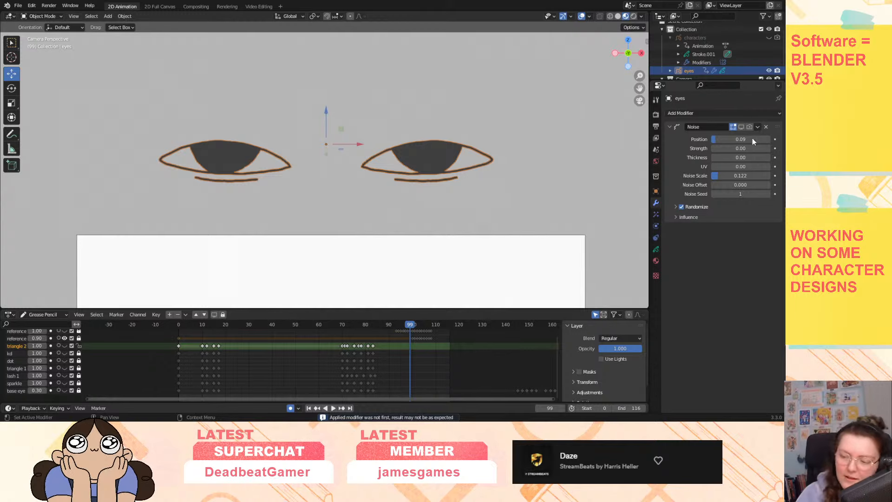
{"action": "left_click", "coordinate": [723, 114]}
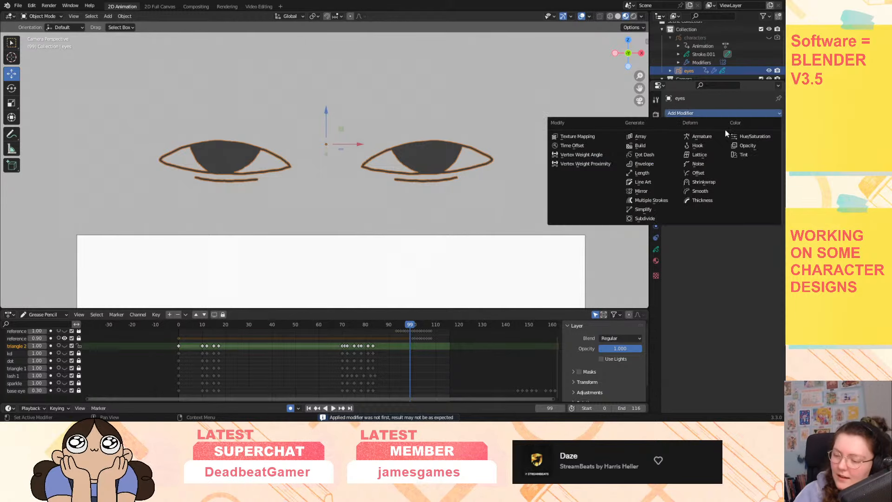
{"action": "left_click", "coordinate": [644, 190]}
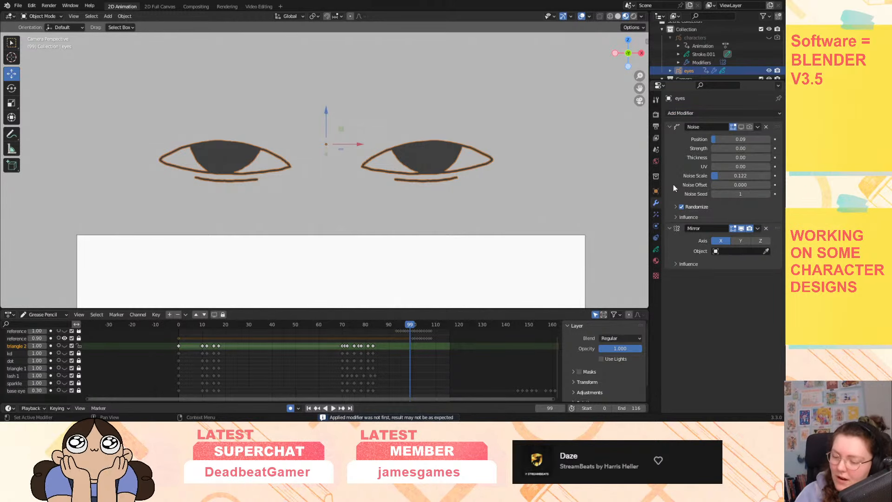
Create a layer named nitw above triangle 2, with onion skinning off and its keyframe moved to frame 0.
{"action": "left_click", "coordinate": [656, 249]}
{"action": "left_click", "coordinate": [774, 139]}
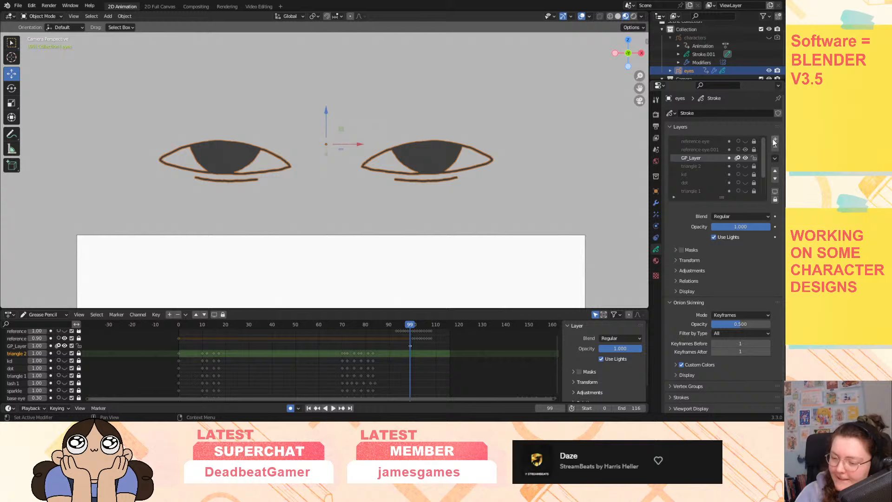
{"action": "double_click", "coordinate": [700, 159]}
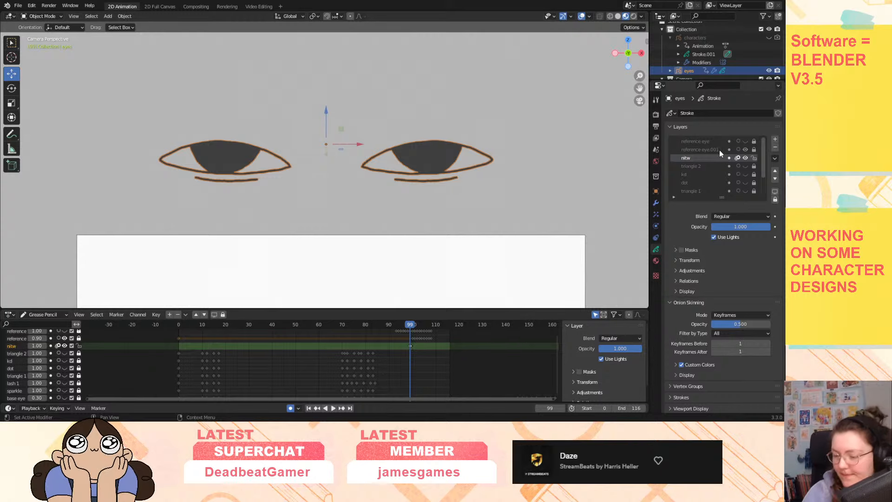
{"action": "left_click", "coordinate": [738, 158]}
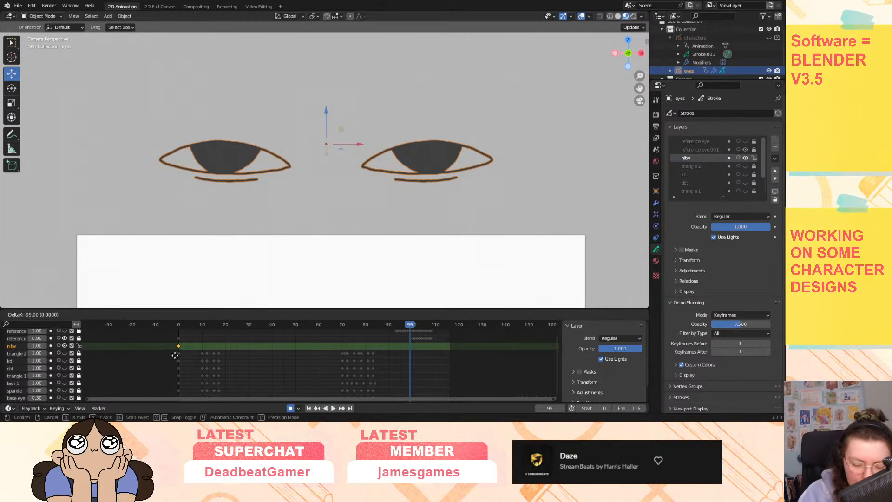
{"action": "left_click", "coordinate": [179, 325]}
{"action": "key", "text": "space"}
{"action": "key", "text": "space"}
Check the reference eye.001 layer against the camera frame by toggling its visibility, and reselect the nitw layer.
{"action": "scroll", "coordinate": [640, 100], "scroll_direction": "down", "scroll_amount": 3}
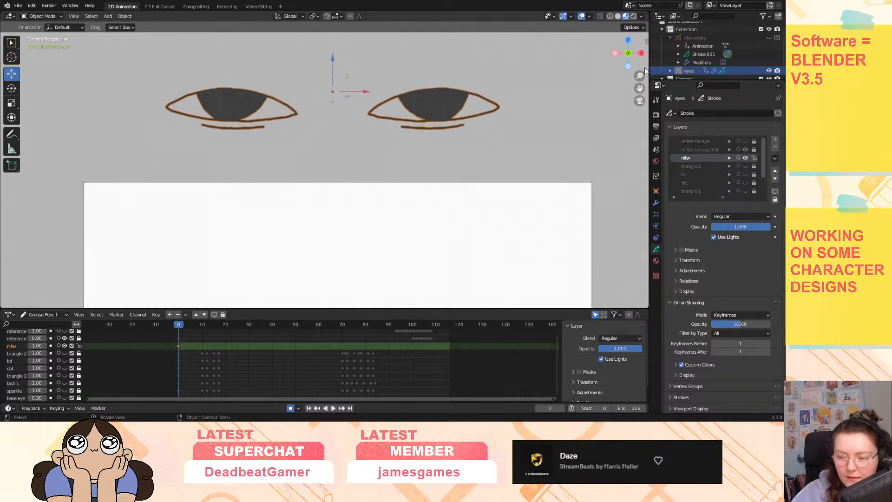
{"action": "scroll", "coordinate": [640, 100], "scroll_direction": "down", "scroll_amount": 2}
{"action": "scroll", "coordinate": [639, 97], "scroll_direction": "down", "scroll_amount": 3, "text": "shift"}
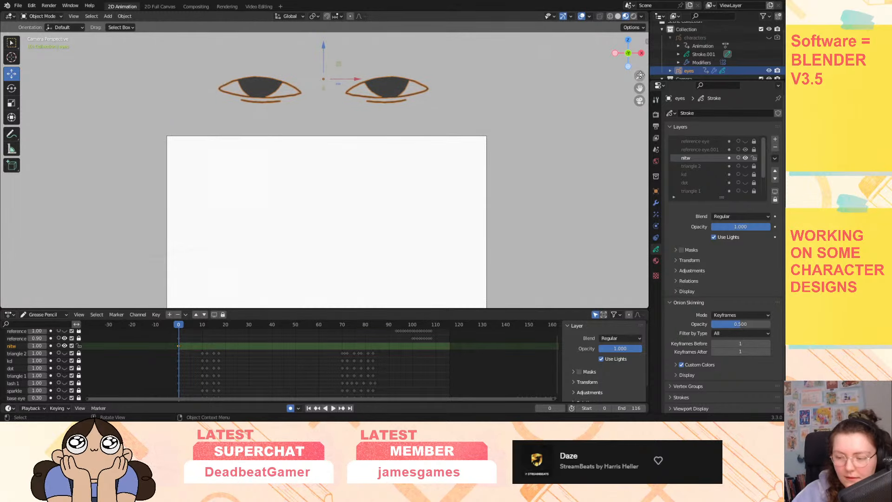
{"action": "scroll", "coordinate": [639, 91], "scroll_direction": "down", "scroll_amount": 2}
{"action": "left_click_drag", "start_coordinate": [640, 88], "coordinate": [635, 80]}
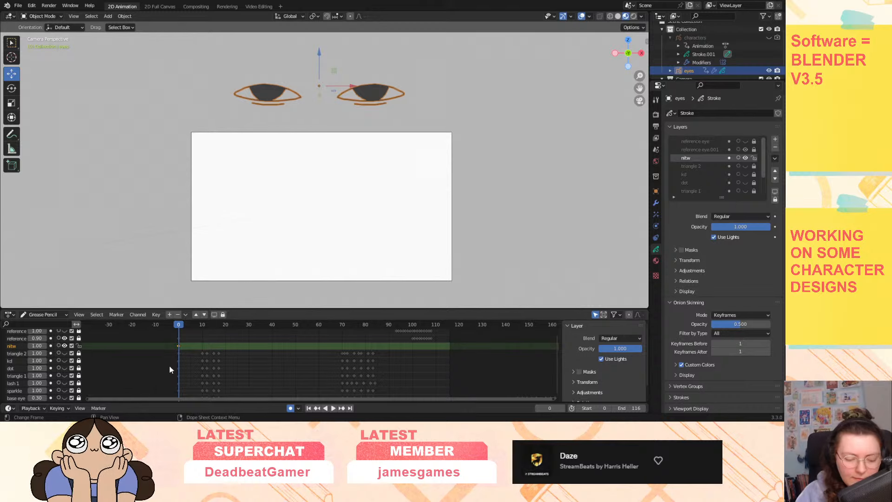
{"action": "left_click", "coordinate": [177, 339]}
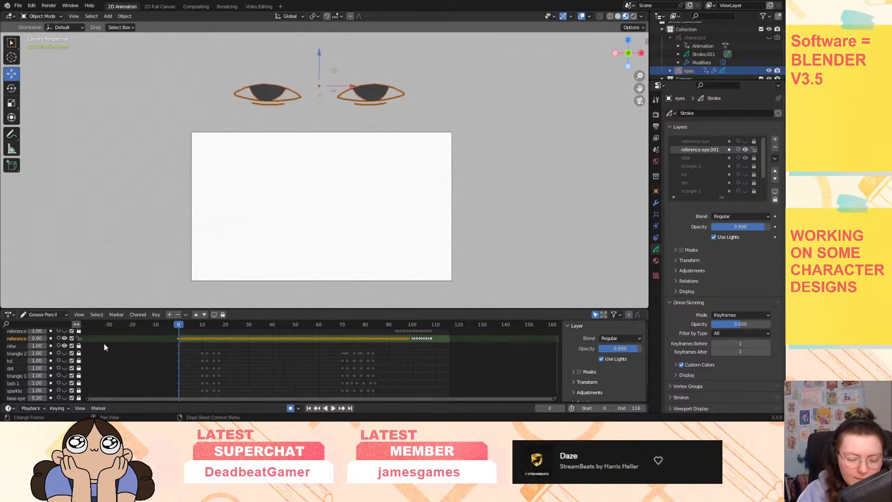
{"action": "left_click", "coordinate": [64, 338]}
{"action": "left_click", "coordinate": [64, 338]}
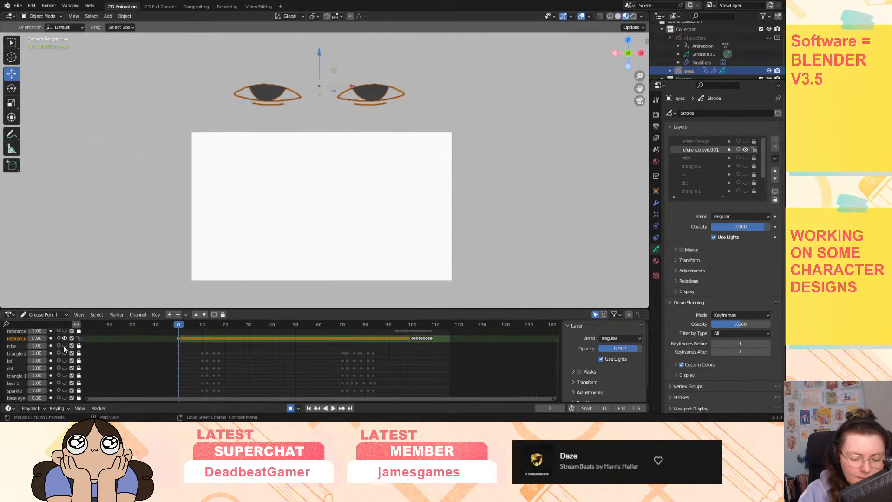
{"action": "left_click", "coordinate": [22, 346]}
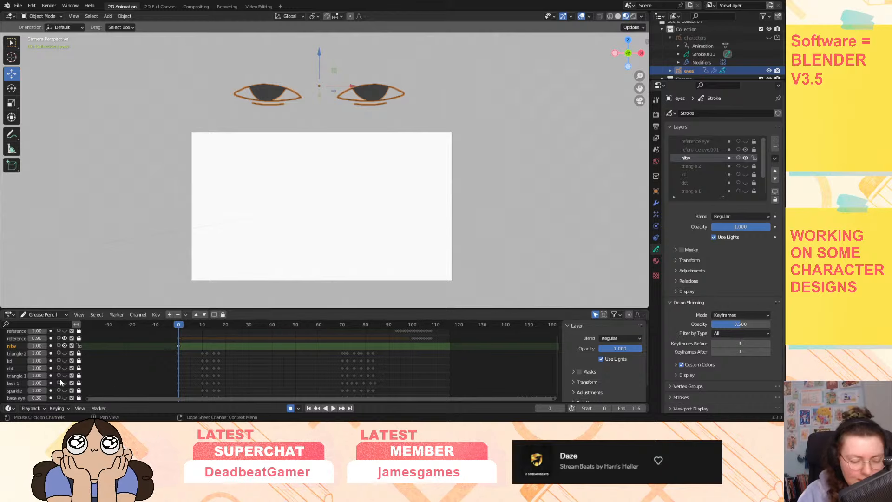
Show the base eye layer beneath the reference and switch the eyes object to Draw Mode.
{"action": "scroll", "coordinate": [40, 395], "scroll_direction": "down", "scroll_amount": 1}
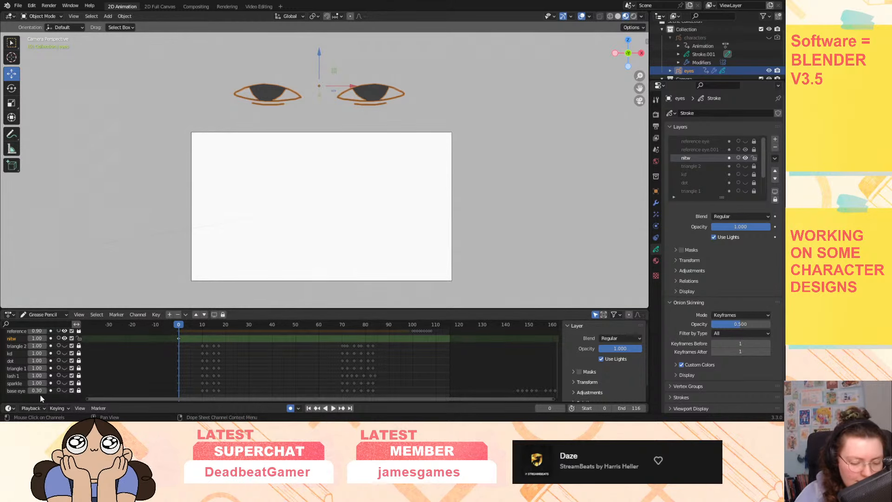
{"action": "left_click", "coordinate": [63, 390]}
{"action": "scroll", "coordinate": [19, 383], "scroll_direction": "up", "scroll_amount": 3}
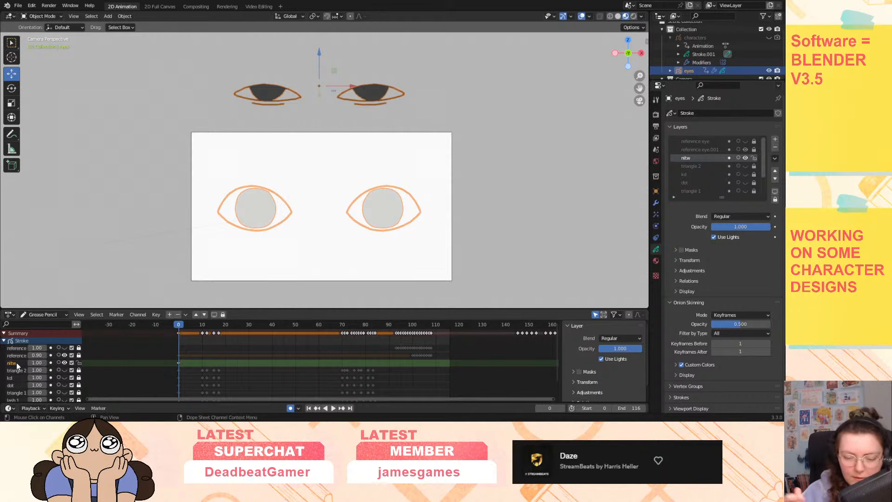
{"action": "key", "text": "space"}
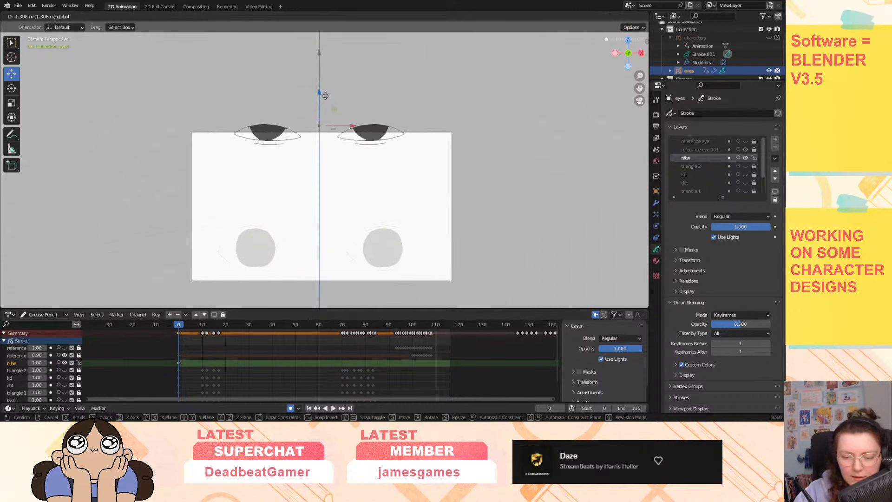
{"action": "key", "text": "Escape"}
{"action": "left_click", "coordinate": [41, 16]}
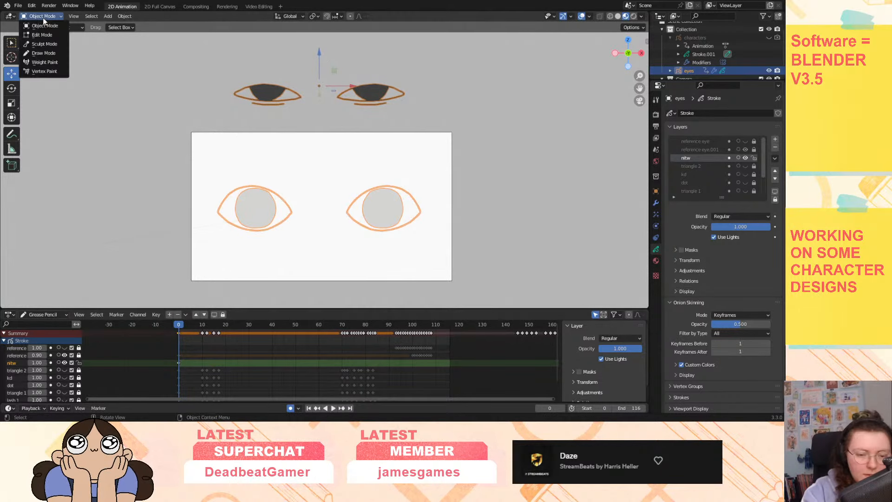
{"action": "left_click", "coordinate": [46, 53]}
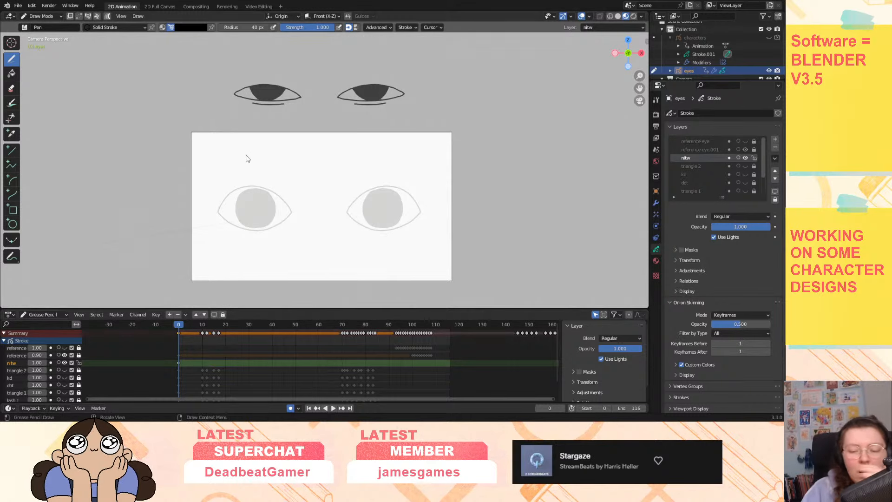
{"action": "left_click_drag", "start_coordinate": [640, 74], "coordinate": [678, 287]}
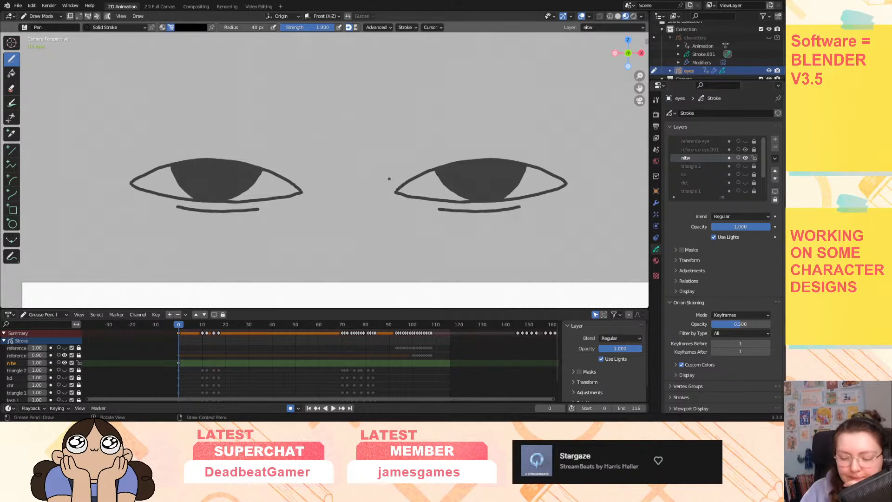
{"action": "left_click_drag", "start_coordinate": [394, 191], "coordinate": [432, 169]}
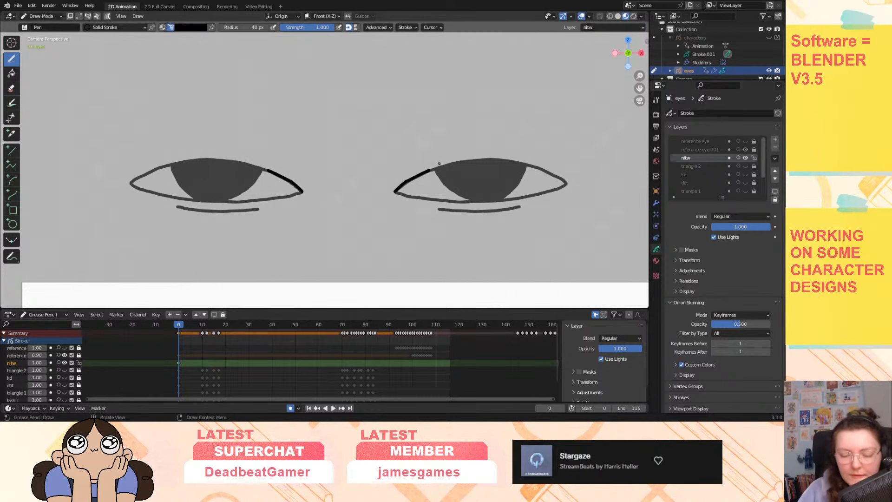
{"action": "key", "text": "ctrl+z"}
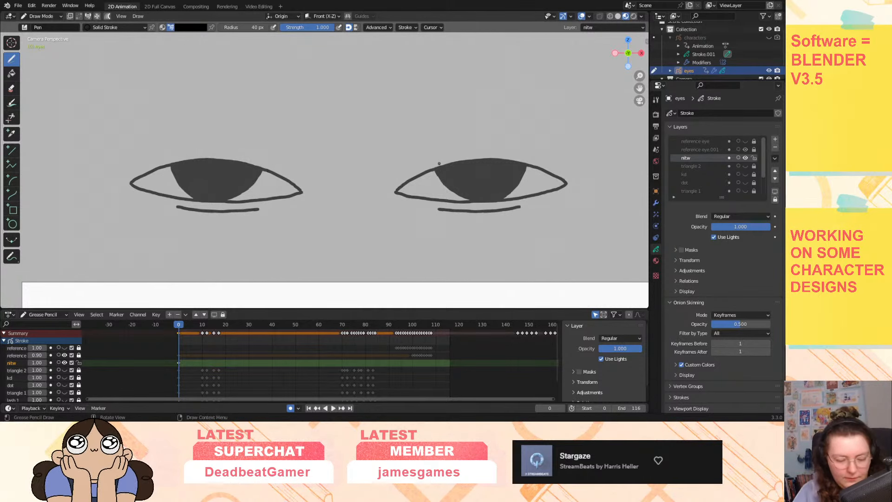
Lower the opacity of the reference eye.001 layer to 0.50.
{"action": "double_click", "coordinate": [29, 355]}
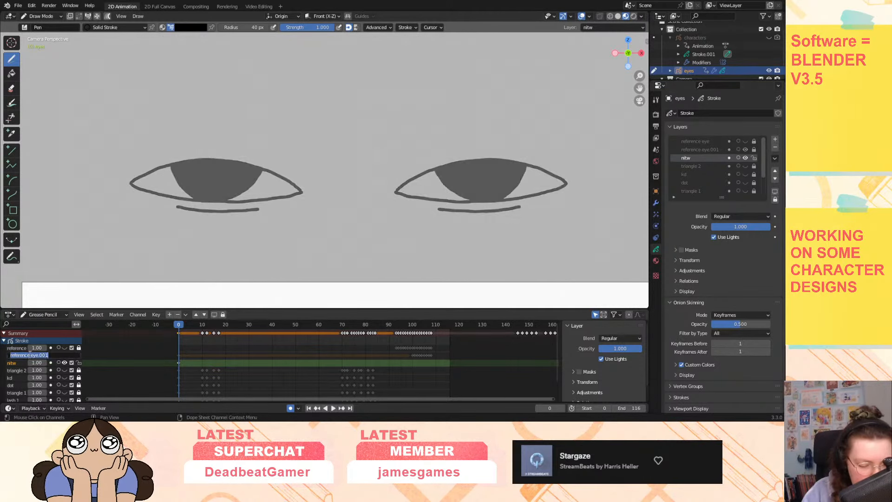
{"action": "left_click", "coordinate": [24, 357]}
{"action": "left_click", "coordinate": [29, 356]}
{"action": "left_click", "coordinate": [29, 354]}
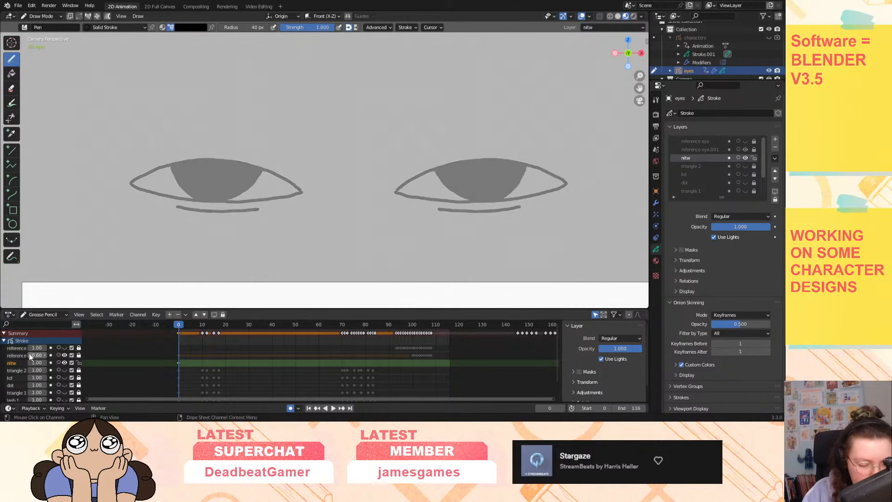
{"action": "left_click", "coordinate": [29, 355]}
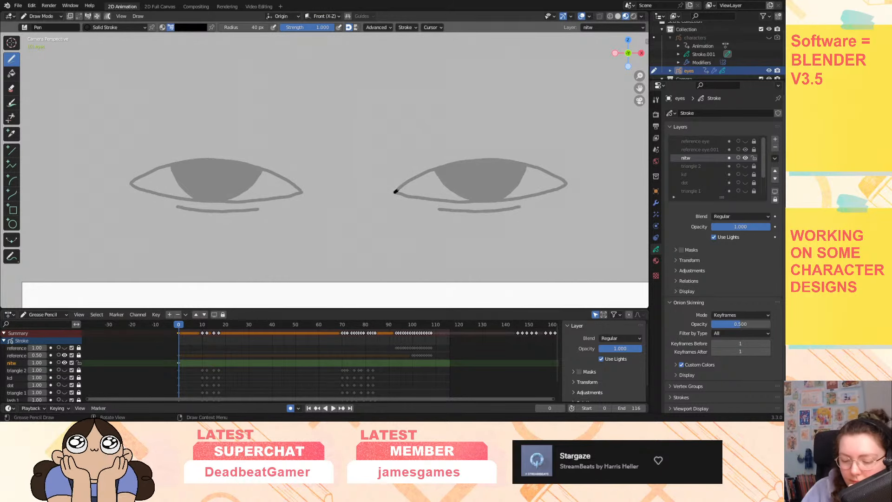
Trace the reference eye's upper lid, lower lid and iris outline with the Pen on the nitw layer.
{"action": "left_click_drag", "start_coordinate": [475, 160], "coordinate": [476, 160]}
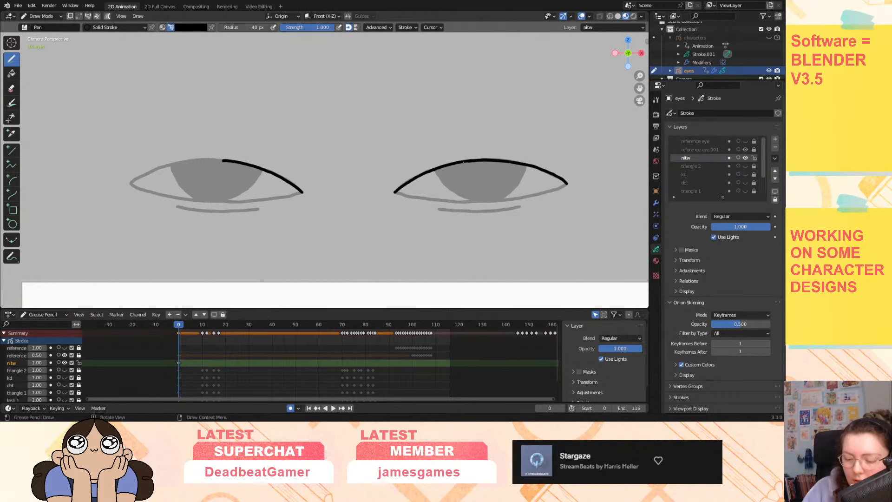
{"action": "left_click_drag", "start_coordinate": [566, 182], "coordinate": [568, 184]}
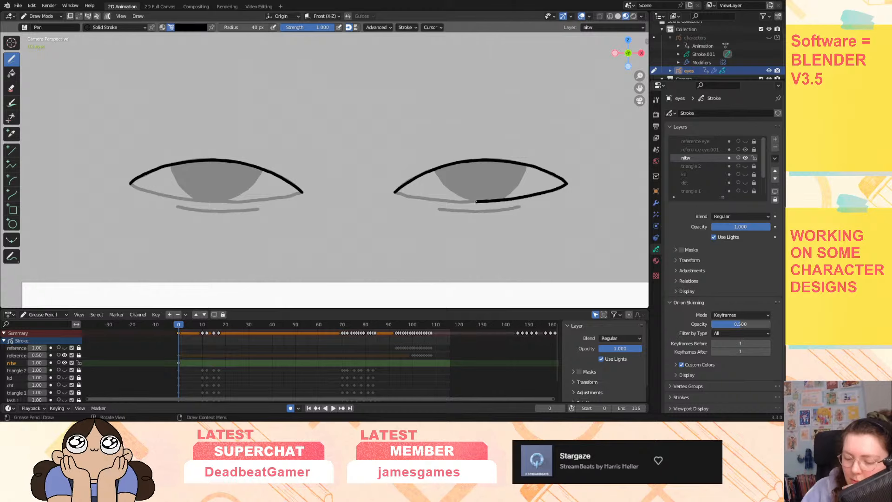
{"action": "left_click_drag", "start_coordinate": [476, 201], "coordinate": [459, 202]}
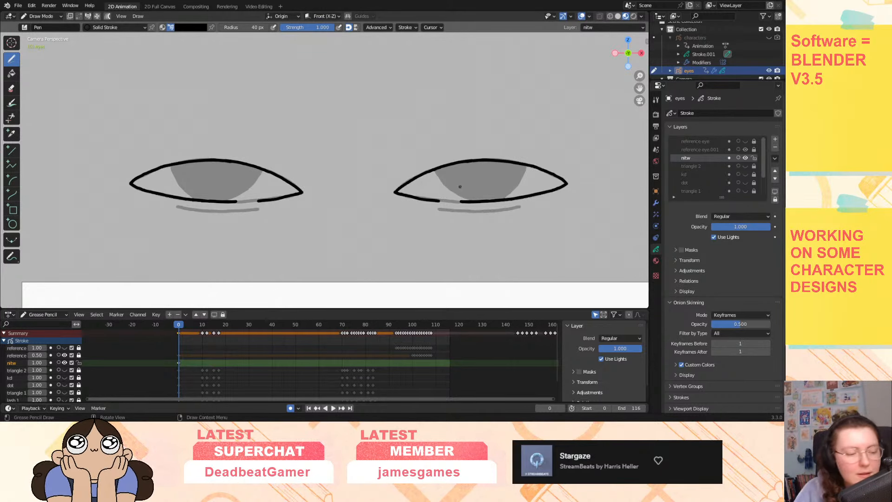
{"action": "key", "text": "ctrl+z"}
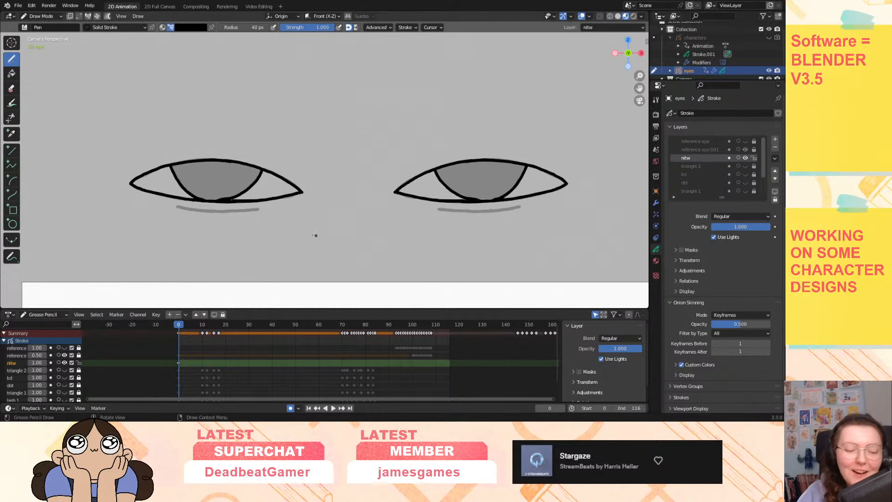
Fill the traced iris with the black Solid Fill material.
{"action": "left_click", "coordinate": [12, 74]}
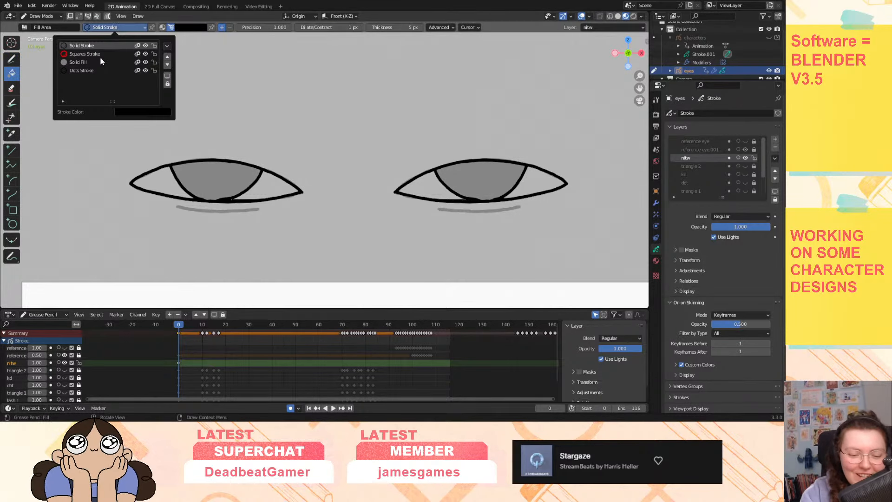
{"action": "left_click", "coordinate": [78, 62]}
{"action": "left_click", "coordinate": [486, 178]}
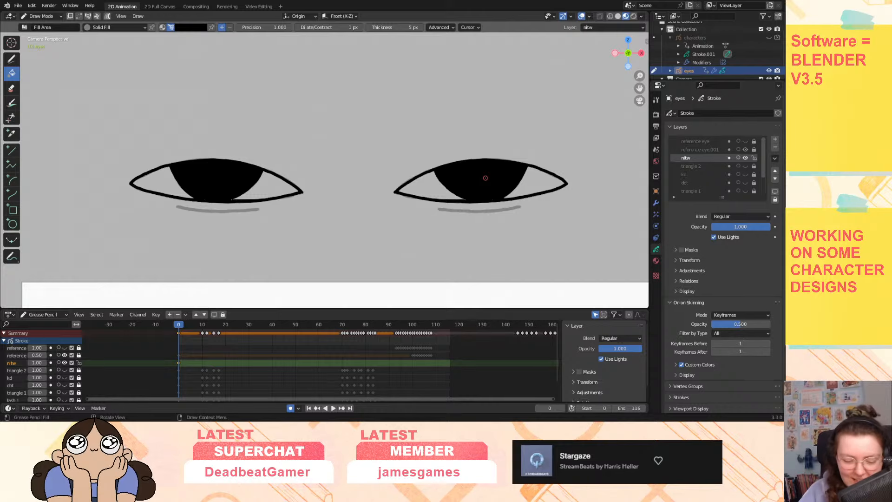
{"action": "left_click", "coordinate": [51, 14]}
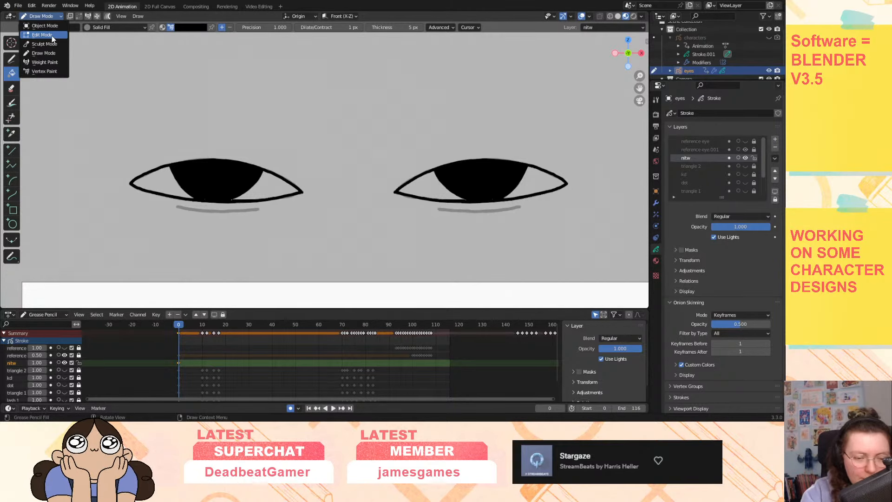
{"action": "left_click", "coordinate": [52, 35]}
{"action": "mouse_move", "coordinate": [639, 76]}
{"action": "left_mouse_down"}
{"action": "mouse_move", "coordinate": [639, 100]}
{"action": "mouse_move", "coordinate": [639, 70]}
{"action": "left_mouse_up"}
{"action": "left_click", "coordinate": [42, 16]}
{"action": "left_click", "coordinate": [55, 61]}
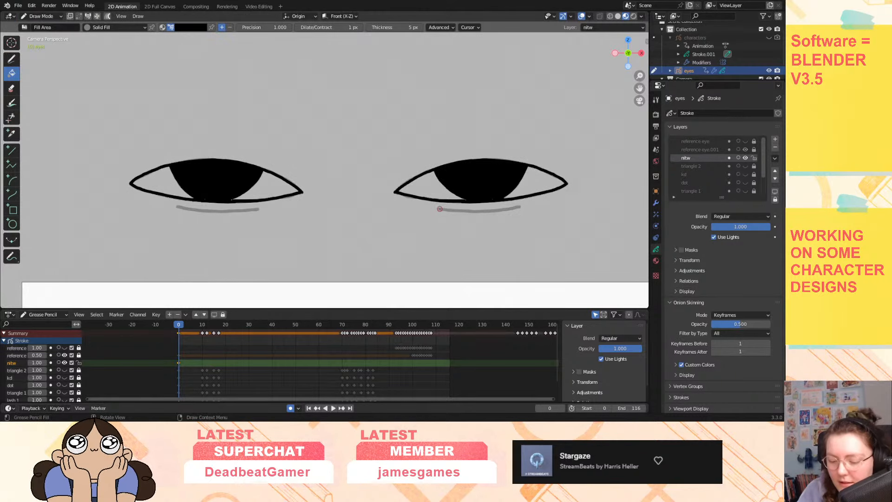
{"action": "left_click", "coordinate": [441, 187]}
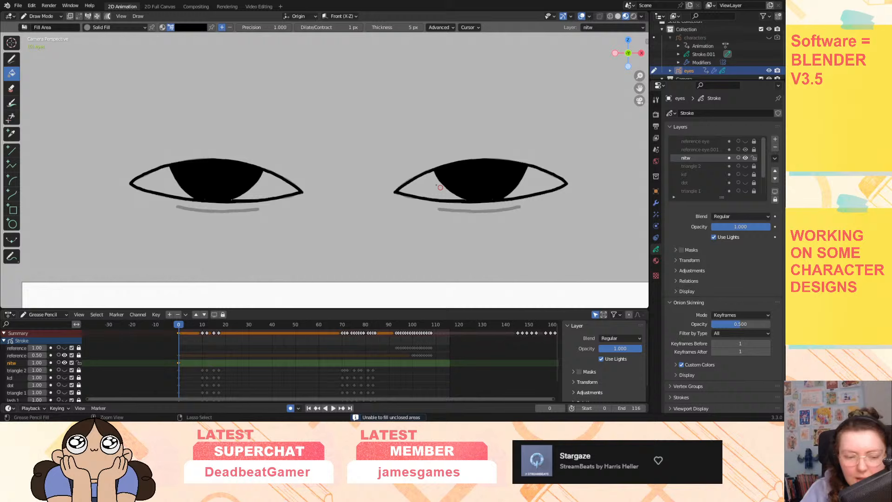
Trace the short crease line below the lower lid with the Pen and the Solid Stroke material.
{"action": "left_click", "coordinate": [114, 27]}
{"action": "left_click", "coordinate": [107, 46]}
{"action": "left_click", "coordinate": [14, 58]}
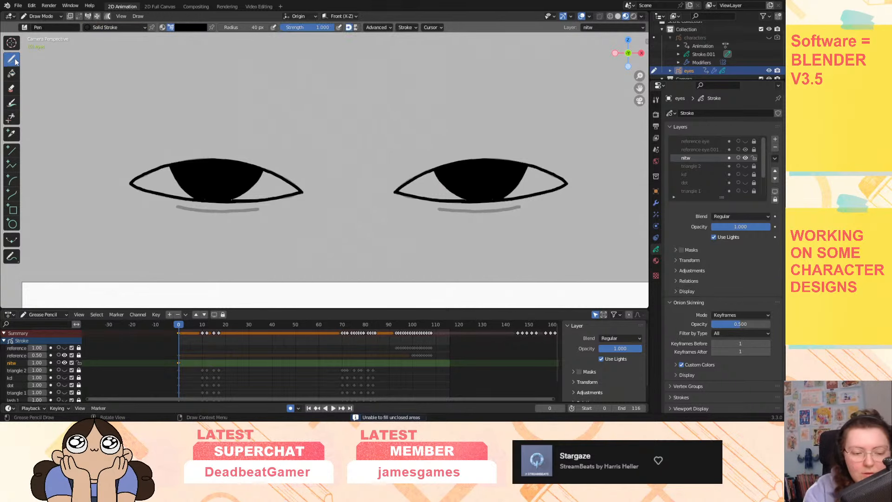
{"action": "left_click_drag", "start_coordinate": [440, 209], "coordinate": [523, 205]}
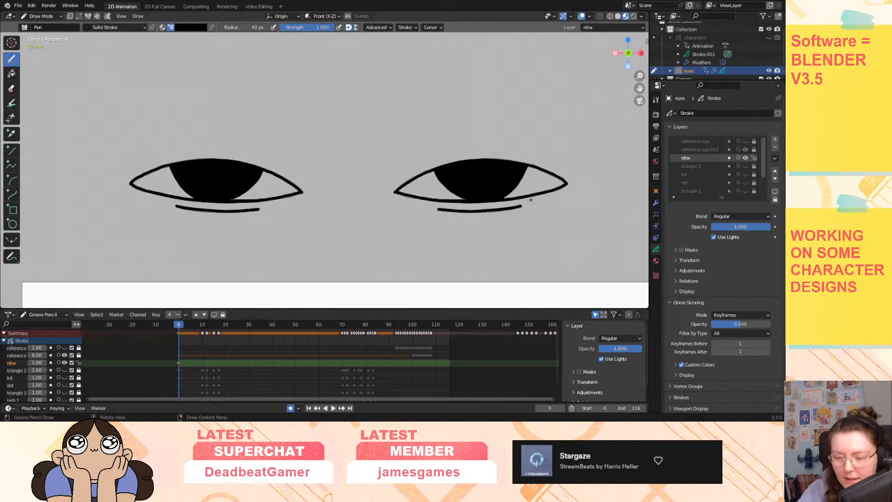
In Edit Mode, select all the nitw eye strokes and move them straight down onto the base eyes in the camera frame.
{"action": "left_click_drag", "start_coordinate": [640, 75], "coordinate": [613, 35]}
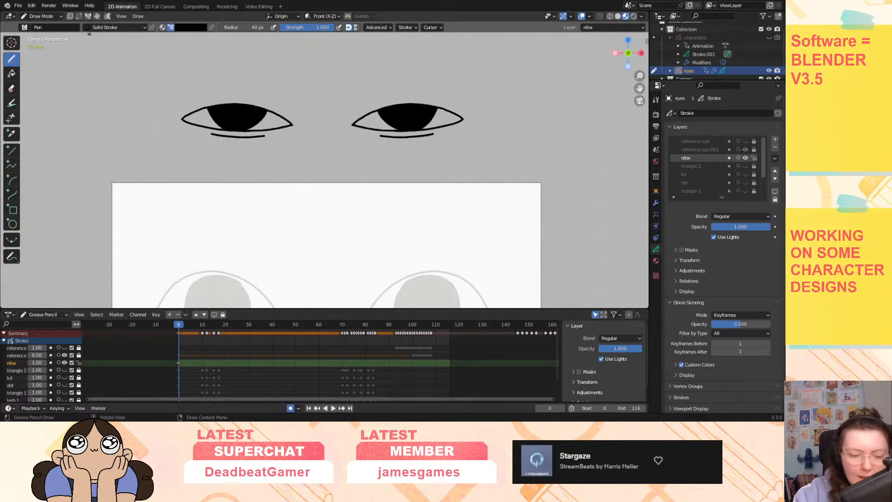
{"action": "left_click", "coordinate": [41, 15]}
{"action": "left_click", "coordinate": [37, 39]}
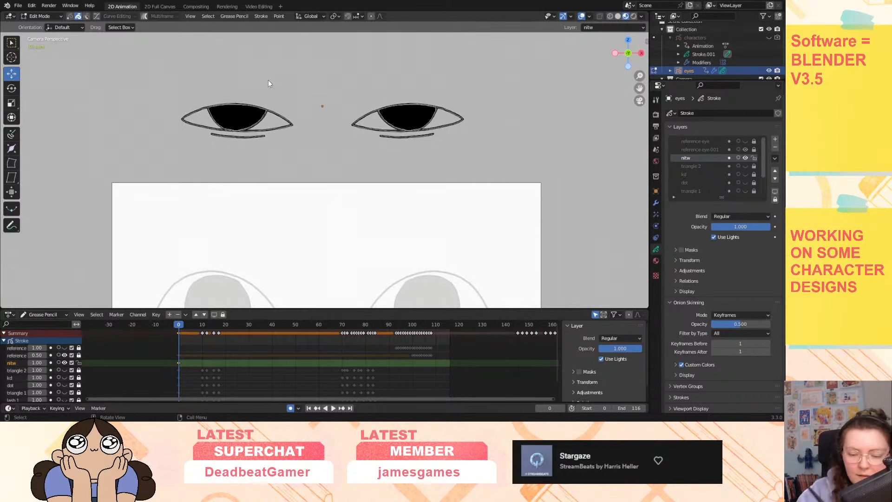
{"action": "left_click_drag", "start_coordinate": [180, 66], "coordinate": [545, 182]}
{"action": "left_click_drag", "start_coordinate": [407, 85], "coordinate": [407, 234]}
{"action": "left_click_drag", "start_coordinate": [640, 88], "coordinate": [645, 5]}
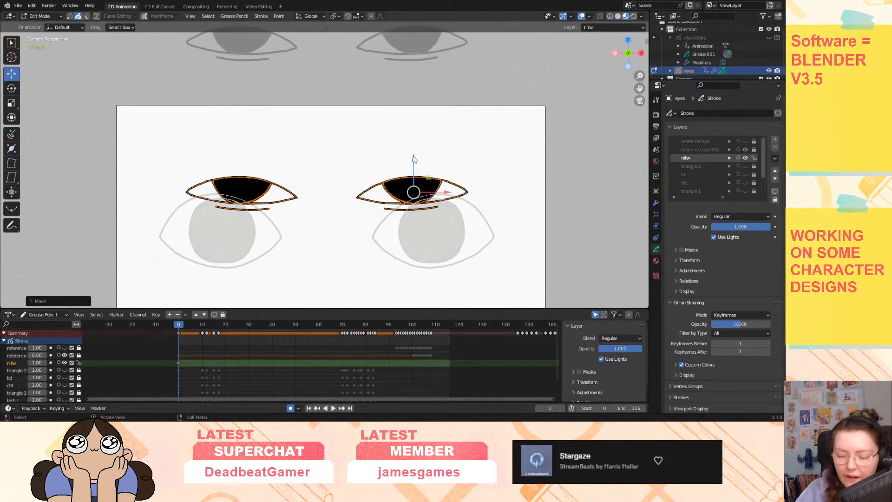
{"action": "left_click_drag", "start_coordinate": [414, 159], "coordinate": [414, 208]}
Scale the nitw eye strokes by about 1.13 and move them about 0.40 m along X to centre them on the base eye.
{"action": "key", "text": "s"}
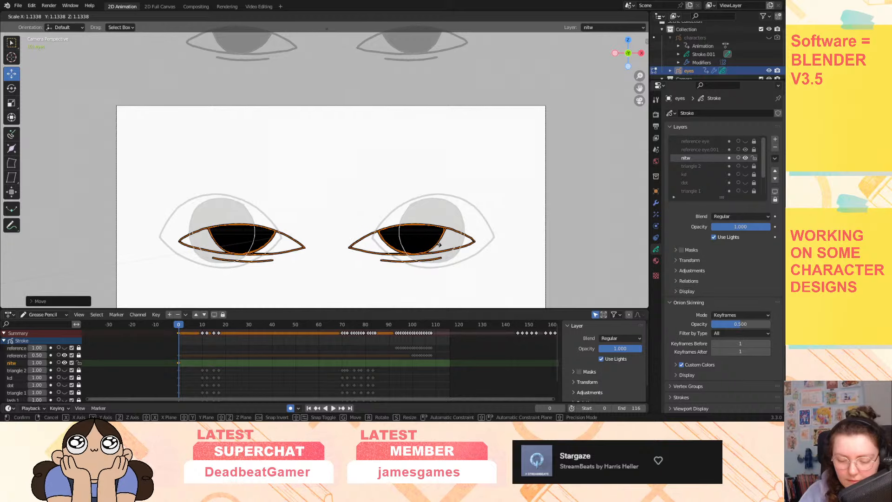
{"action": "left_click", "coordinate": [439, 245]}
{"action": "left_click_drag", "start_coordinate": [342, 178], "coordinate": [508, 307]}
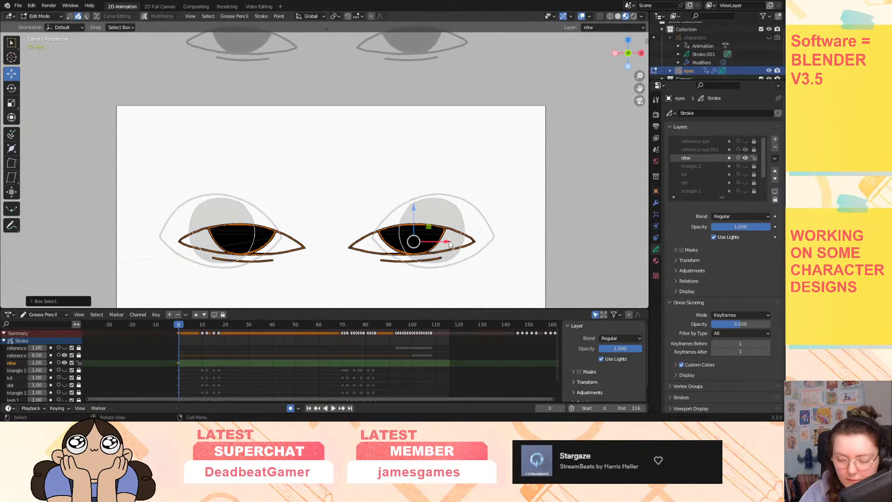
{"action": "key", "text": "g"}
{"action": "key", "text": "x"}
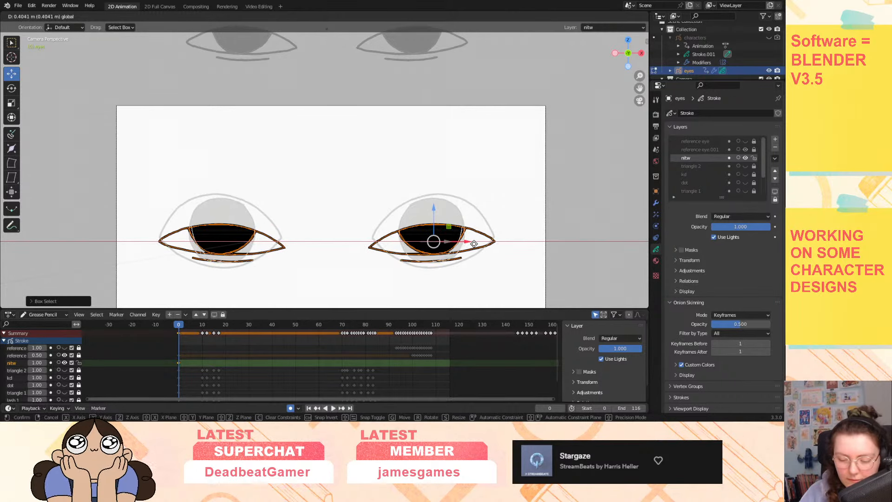
{"action": "left_click", "coordinate": [466, 239]}
Raise the nitw eye slightly and scale it down a little to fit within the width of the base eye.
{"action": "left_click_drag", "start_coordinate": [435, 211], "coordinate": [435, 201]}
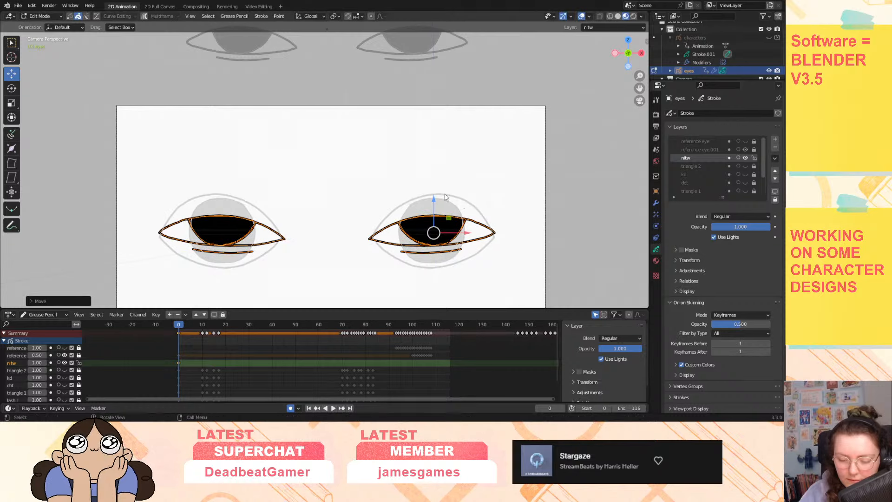
{"action": "left_click_drag", "start_coordinate": [469, 236], "coordinate": [468, 234]}
{"action": "key", "text": "s"}
{"action": "left_click", "coordinate": [463, 236]}
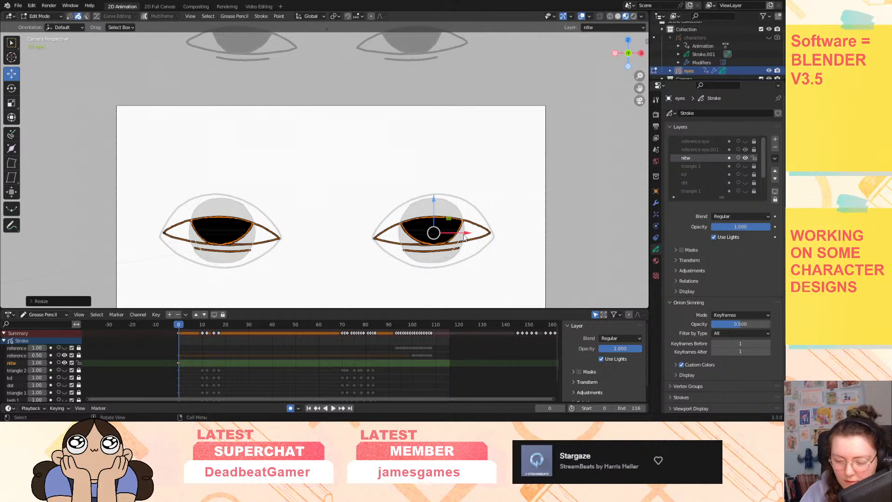
{"action": "key", "text": "s"}
{"action": "left_click", "coordinate": [469, 237]}
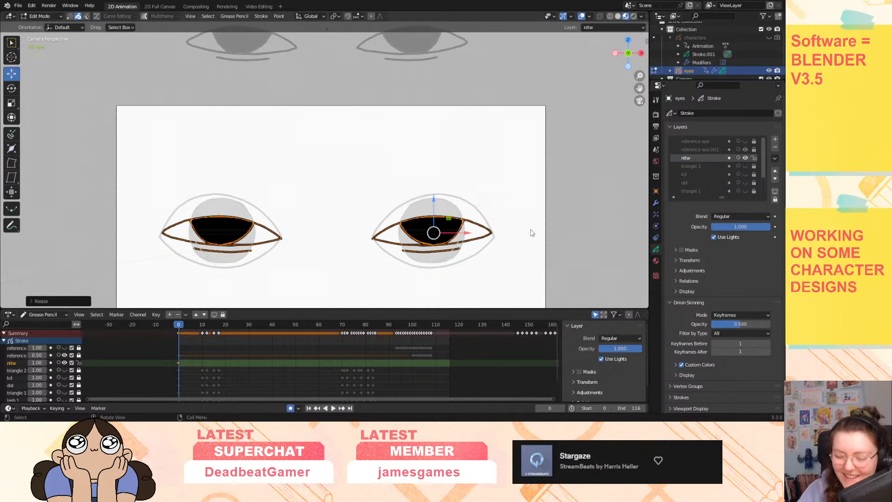
Deselect the nitw strokes and move the playhead to frame 10.
{"action": "left_click", "coordinate": [546, 233]}
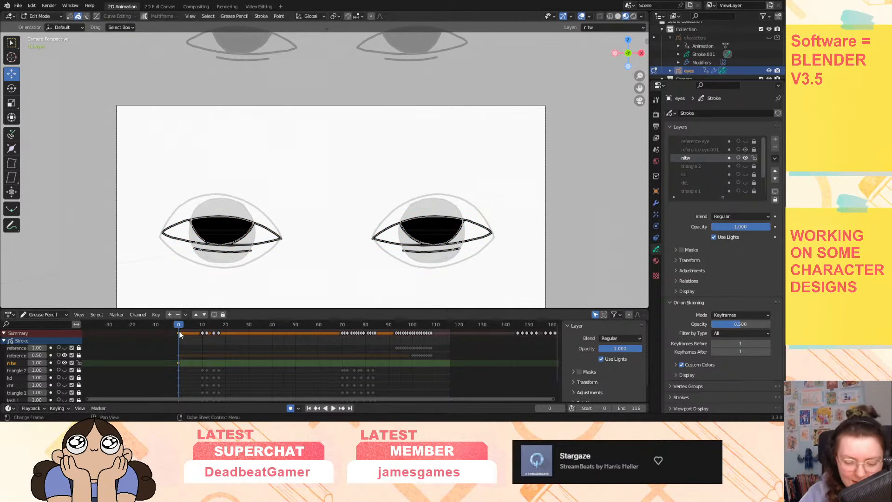
{"action": "key", "text": "space"}
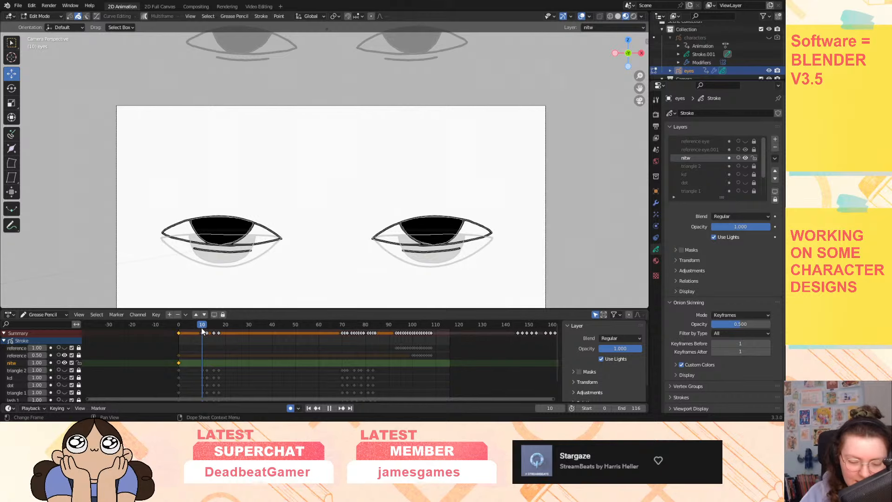
{"action": "key", "text": "space"}
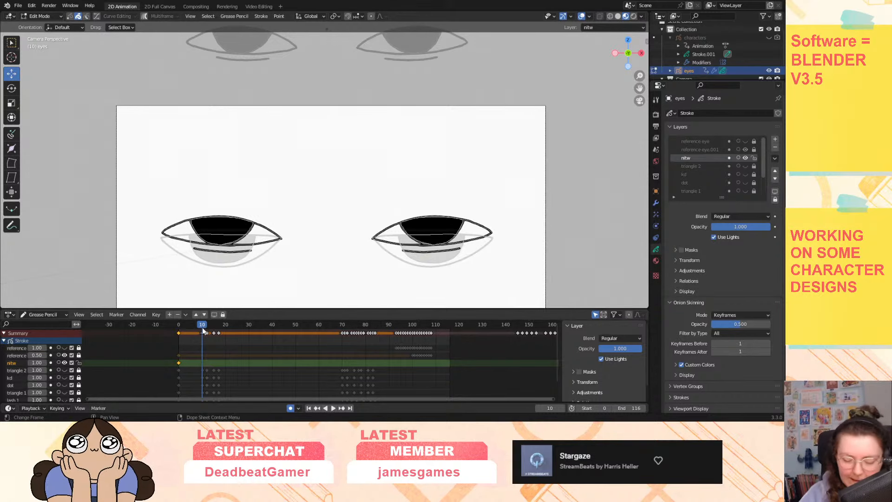
{"action": "scroll", "coordinate": [196, 113], "scroll_direction": "up", "scroll_amount": 5}
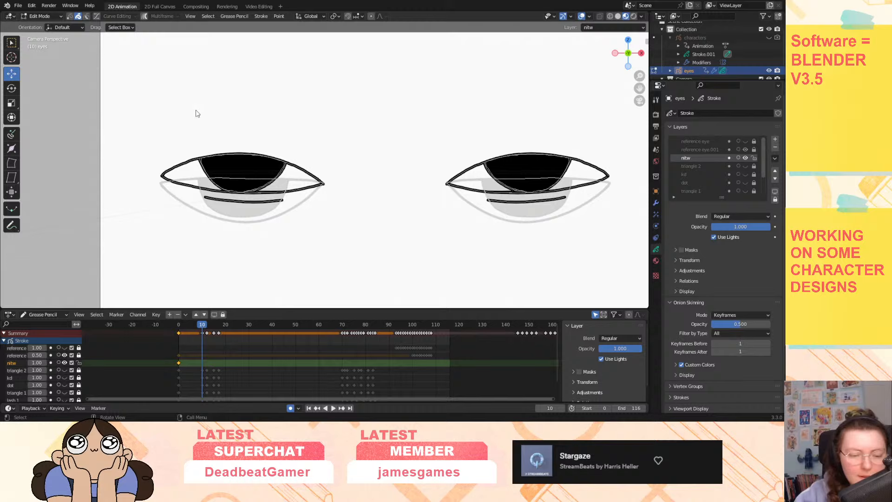
In Draw Mode, draw the nitw eye's lowered upper lid at frame 10 with the Pen.
{"action": "left_click", "coordinate": [52, 16]}
{"action": "left_click", "coordinate": [51, 46]}
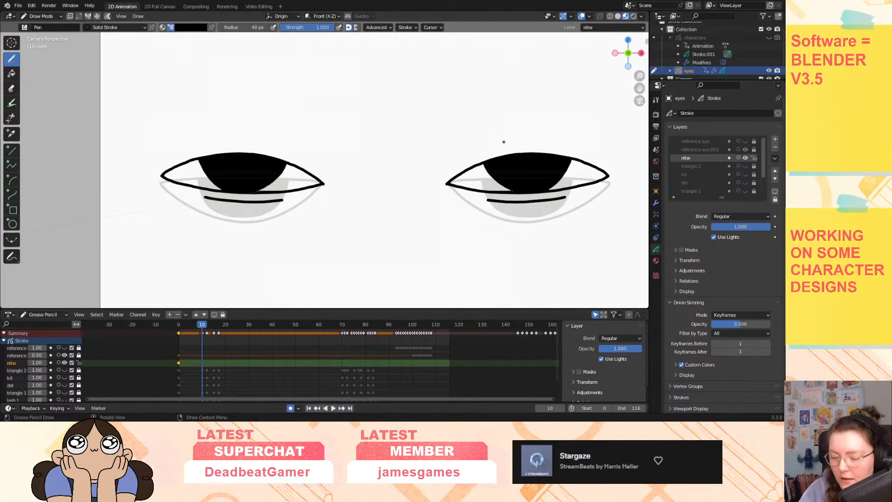
{"action": "left_click", "coordinate": [179, 364]}
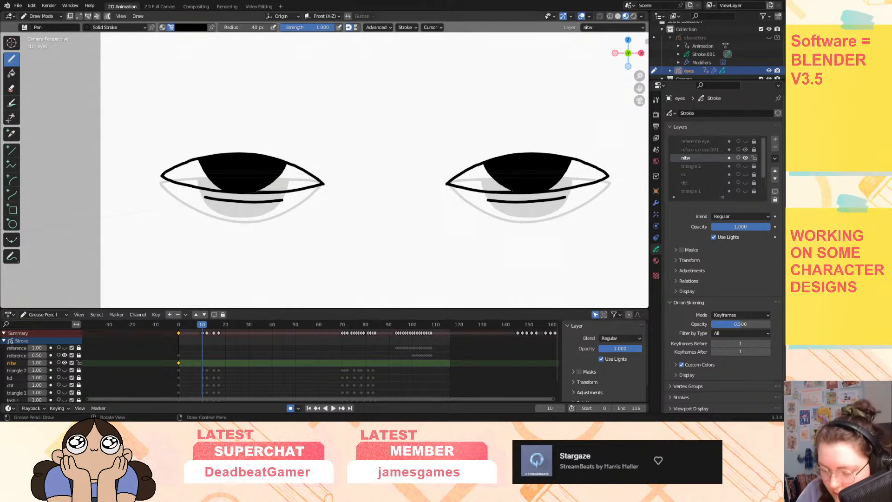
{"action": "key", "text": "shift+d"}
{"action": "left_click_drag", "start_coordinate": [470, 179], "coordinate": [610, 175]}
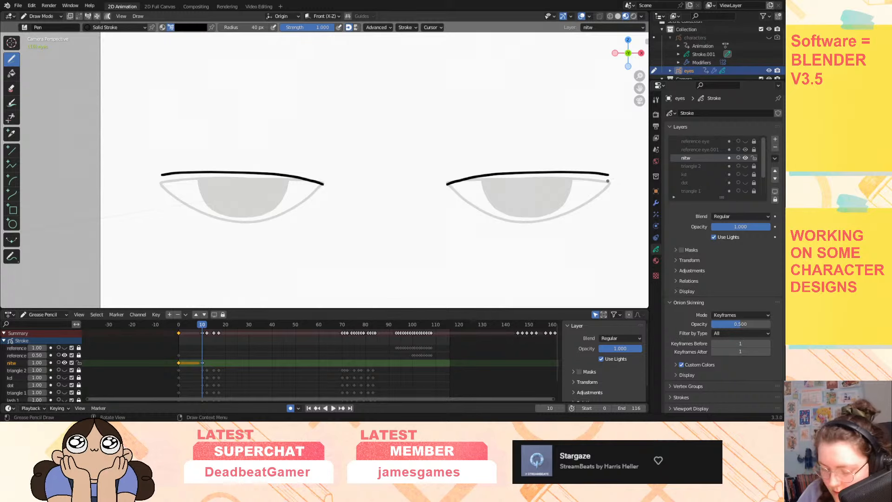
Turn on onion skinning for the nitw layer and draw the lower lid in two strokes from the eye's corners.
{"action": "left_click", "coordinate": [59, 362]}
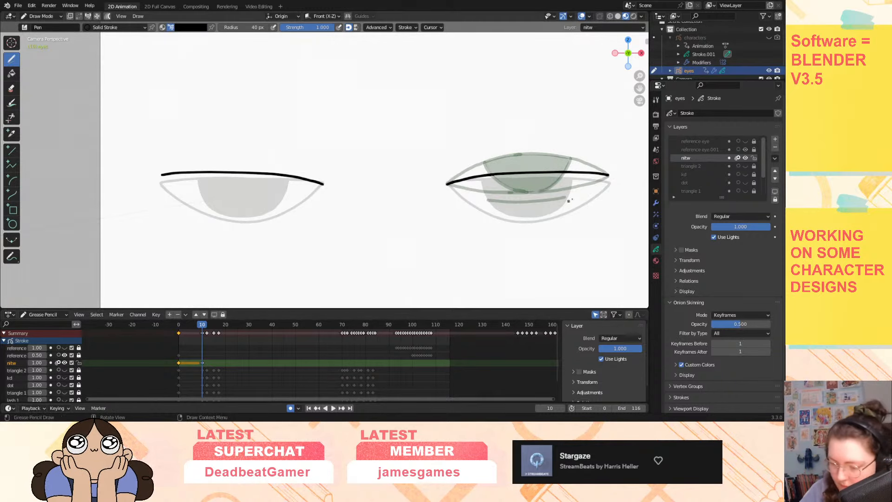
{"action": "left_click_drag", "start_coordinate": [608, 175], "coordinate": [543, 192]}
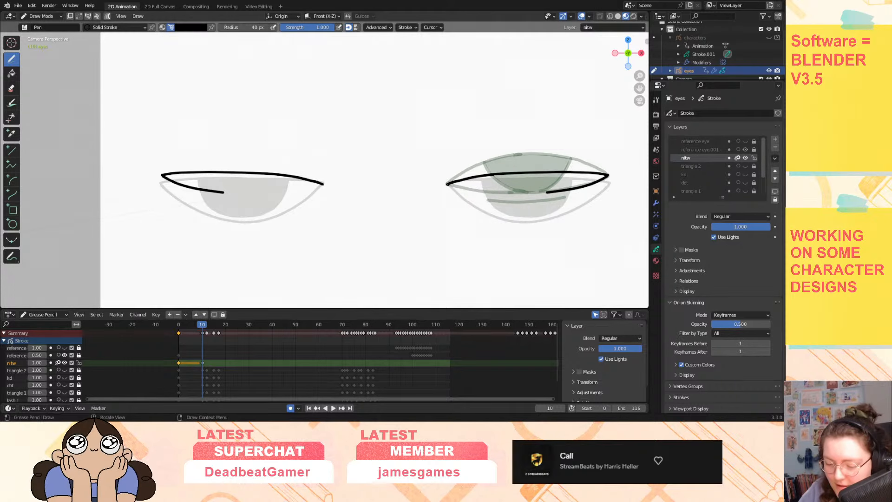
{"action": "left_click_drag", "start_coordinate": [447, 184], "coordinate": [551, 191]}
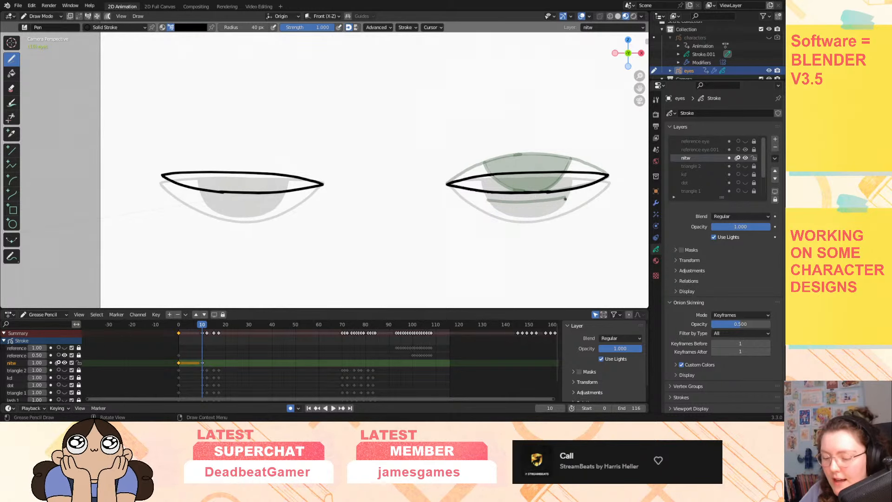
Draw the iris curve between the half-closed lids and fill it using the Solid Fill material.
{"action": "mouse_move", "coordinate": [564, 174]}
{"action": "left_mouse_down"}
{"action": "mouse_move", "coordinate": [538, 192]}
{"action": "mouse_move", "coordinate": [497, 184]}
{"action": "mouse_move", "coordinate": [517, 191]}
{"action": "left_mouse_up"}
{"action": "key", "text": "ctrl+z"}
{"action": "key", "text": "ctrl+z"}
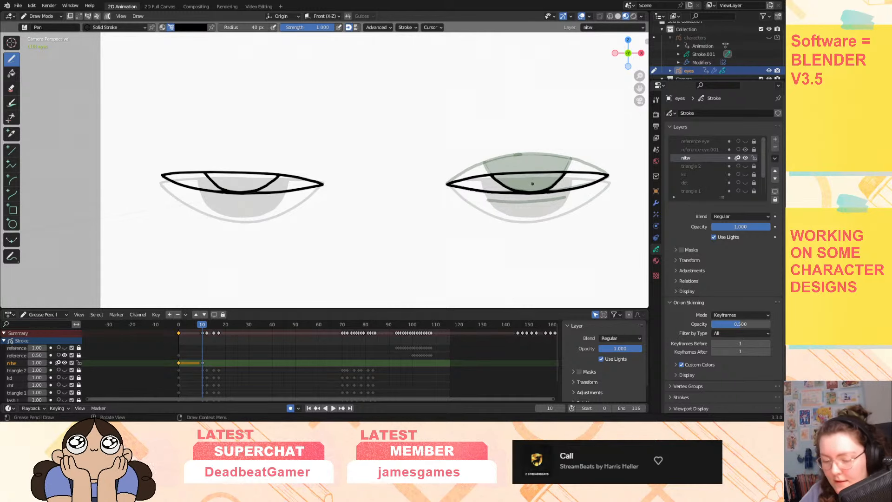
{"action": "left_click", "coordinate": [11, 73]}
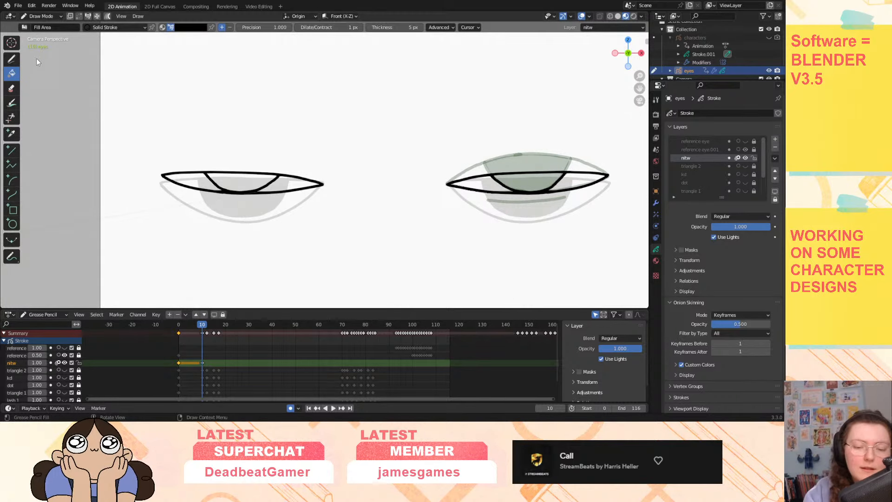
{"action": "left_click", "coordinate": [124, 28]}
{"action": "left_click", "coordinate": [105, 60]}
{"action": "left_click", "coordinate": [533, 177]}
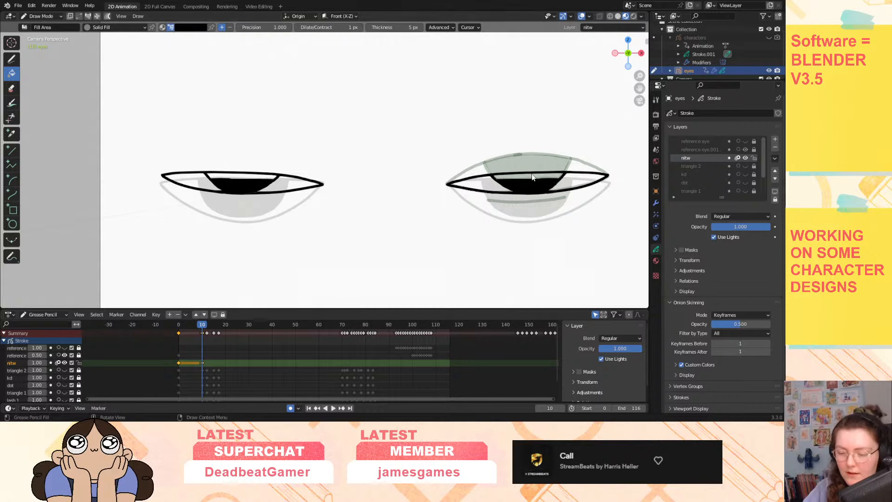
Turn off the nitw onion skin, hide the base eye layer and redo the black iris fill.
{"action": "key", "text": "ctrl+z"}
{"action": "left_click", "coordinate": [58, 362]}
{"action": "left_click", "coordinate": [65, 363]}
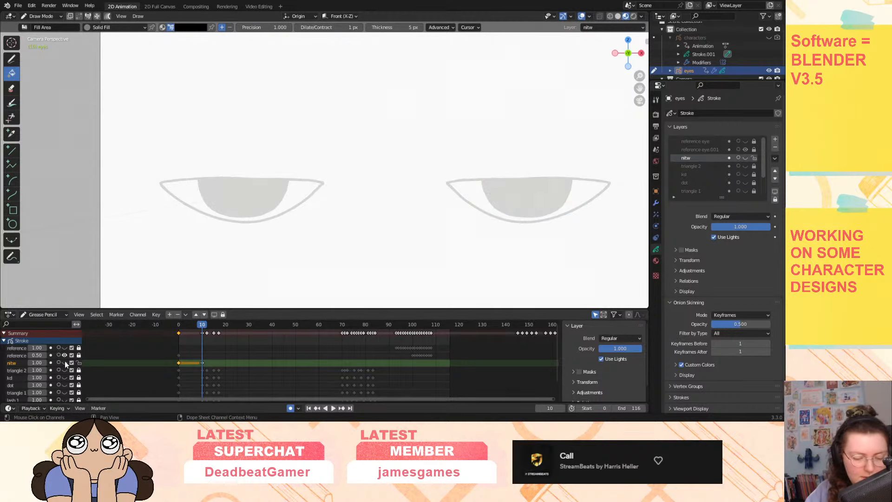
{"action": "left_click", "coordinate": [64, 362]}
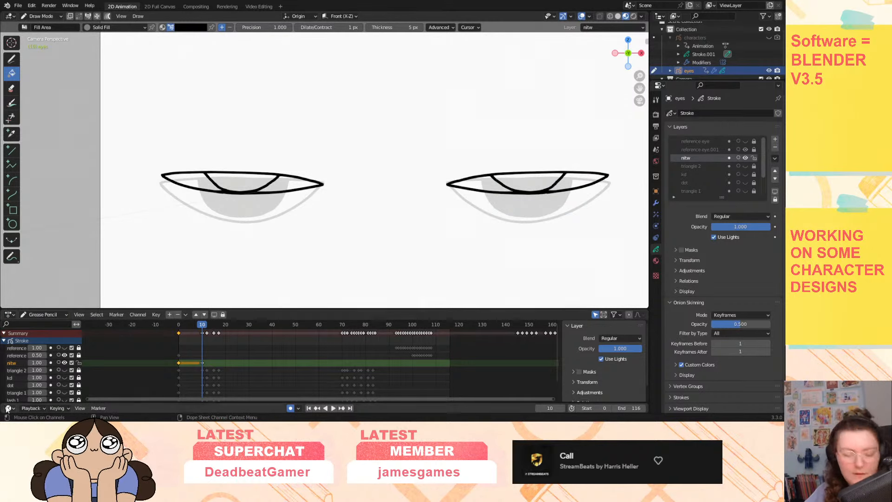
{"action": "scroll", "coordinate": [23, 384], "scroll_direction": "down", "scroll_amount": 3}
{"action": "left_click", "coordinate": [65, 390]}
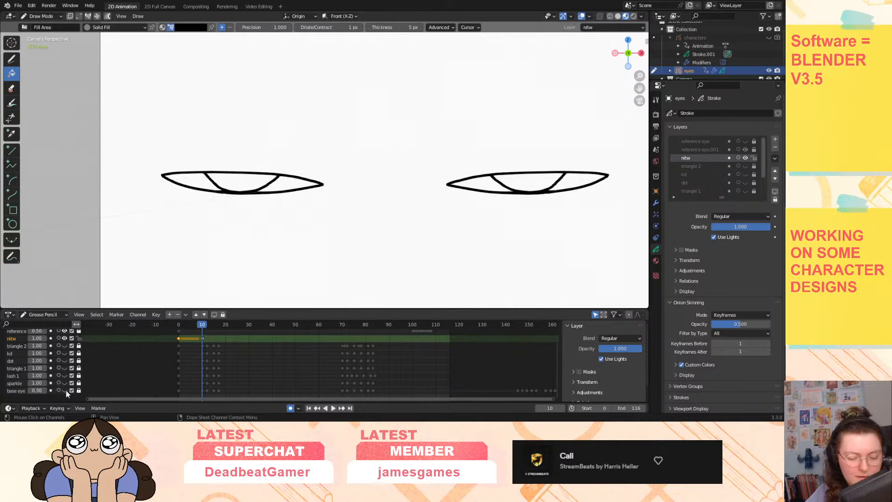
{"action": "key", "text": "ctrl+shift+z"}
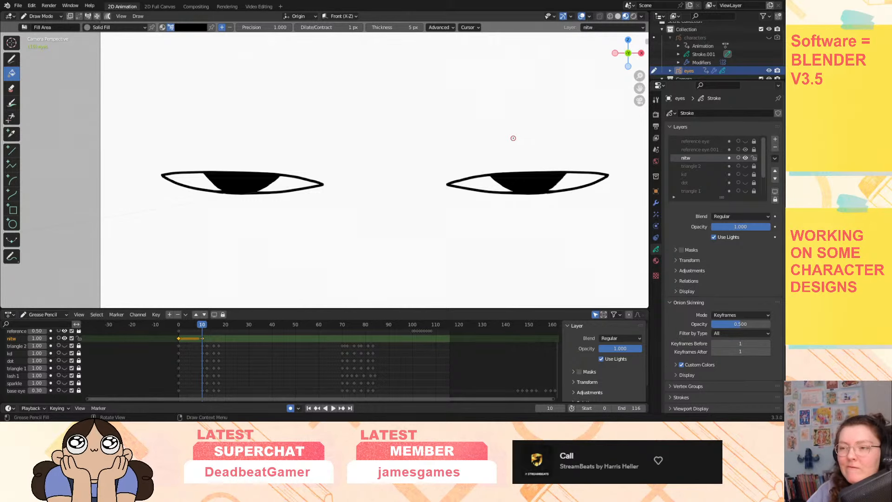
Scrub the timeline around frame 10 to check the half-closed nitw eye.
{"action": "left_click", "coordinate": [204, 324]}
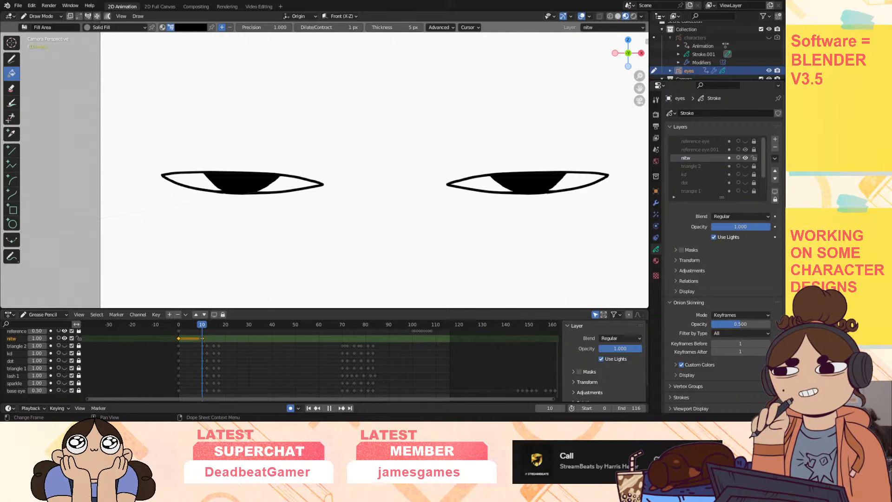
{"action": "key", "text": "space"}
{"action": "mouse_move", "coordinate": [205, 328]}
{"action": "left_mouse_down"}
{"action": "mouse_move", "coordinate": [196, 332]}
{"action": "mouse_move", "coordinate": [203, 332]}
{"action": "left_mouse_up"}
{"action": "key", "text": "space"}
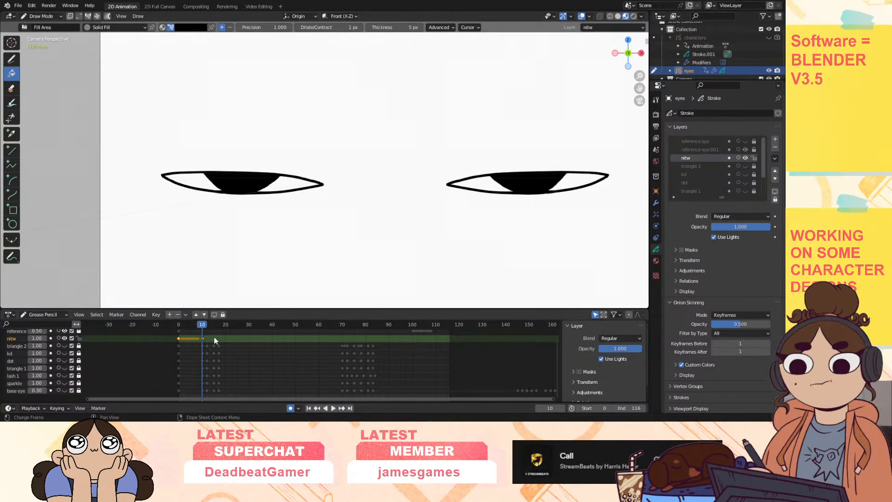
Turn the nitw onion skin back on and trace the line under the eye with the Pen and Solid Stroke material.
{"action": "left_click", "coordinate": [57, 338]}
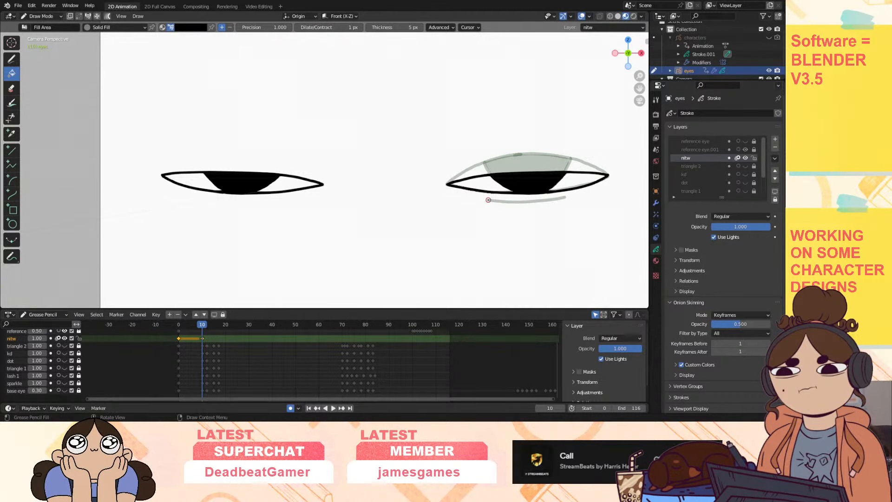
{"action": "left_click", "coordinate": [12, 58]}
{"action": "left_click", "coordinate": [115, 27]}
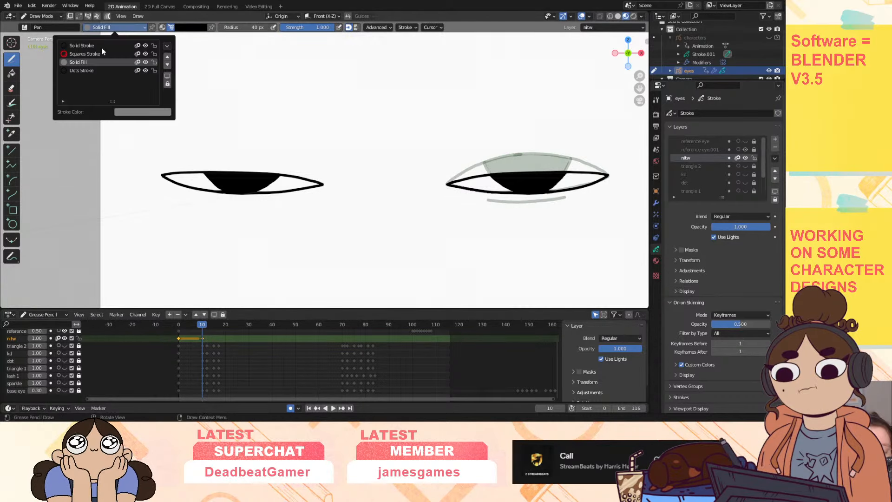
{"action": "left_click", "coordinate": [102, 46]}
{"action": "left_click_drag", "start_coordinate": [487, 200], "coordinate": [568, 196]}
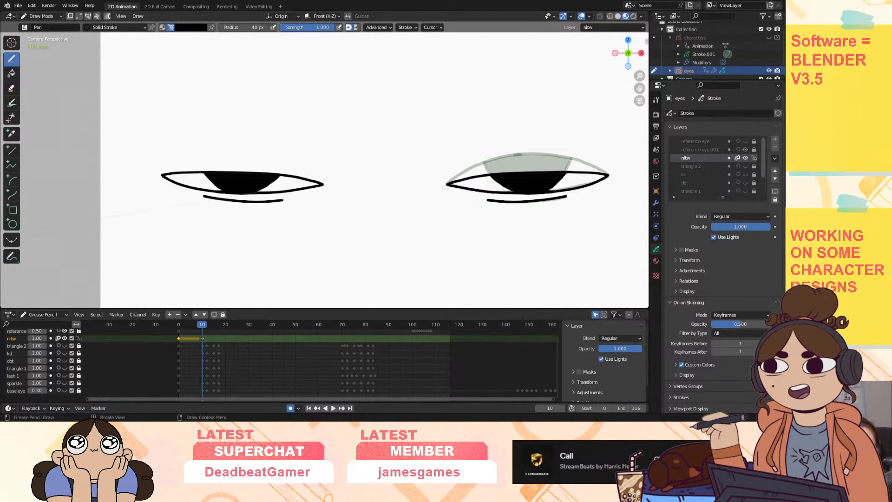
Move to frame 12 and draw the closed lid line of the nitw eye from corner to corner.
{"action": "left_click_drag", "start_coordinate": [202, 325], "coordinate": [206, 326]}
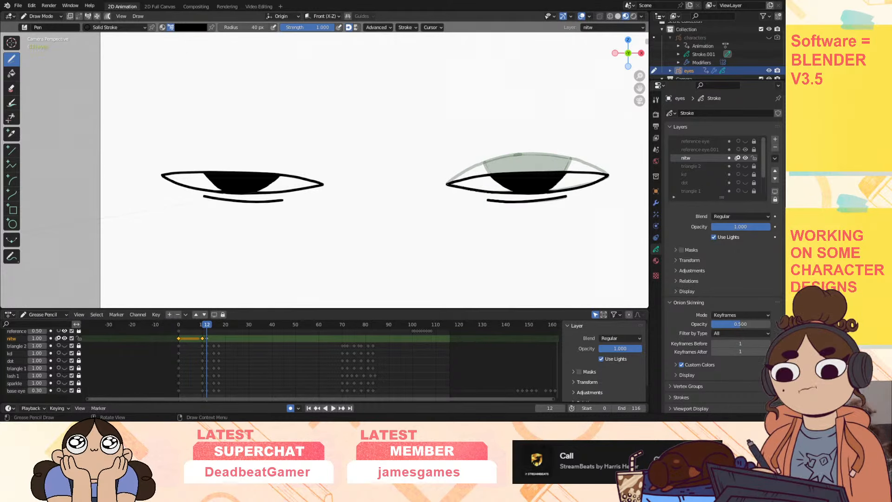
{"action": "mouse_move", "coordinate": [460, 186]}
{"action": "left_mouse_down"}
{"action": "mouse_move", "coordinate": [566, 189]}
{"action": "mouse_move", "coordinate": [603, 177]}
{"action": "left_mouse_up"}
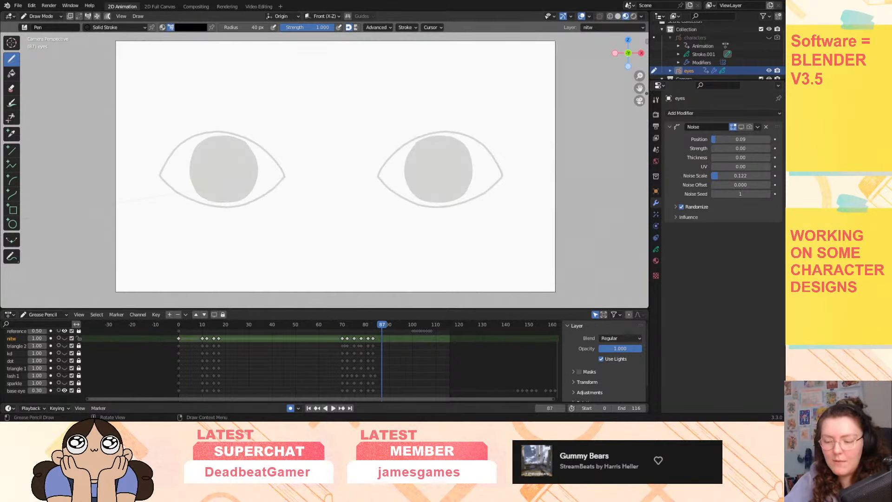
Try moving the reference eye.001 keyframe at frame 100 to frame 0.
{"action": "left_click_drag", "start_coordinate": [640, 88], "coordinate": [640, 223]}
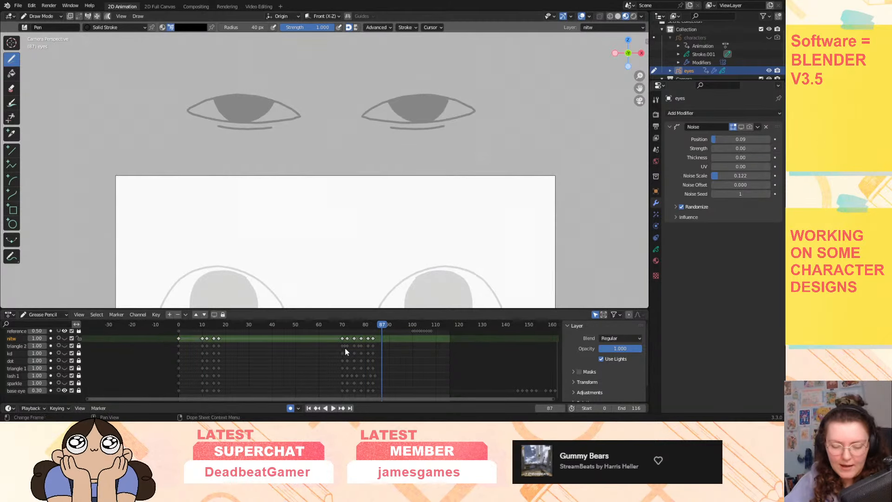
{"action": "left_click", "coordinate": [179, 325]}
{"action": "key", "text": "Home"}
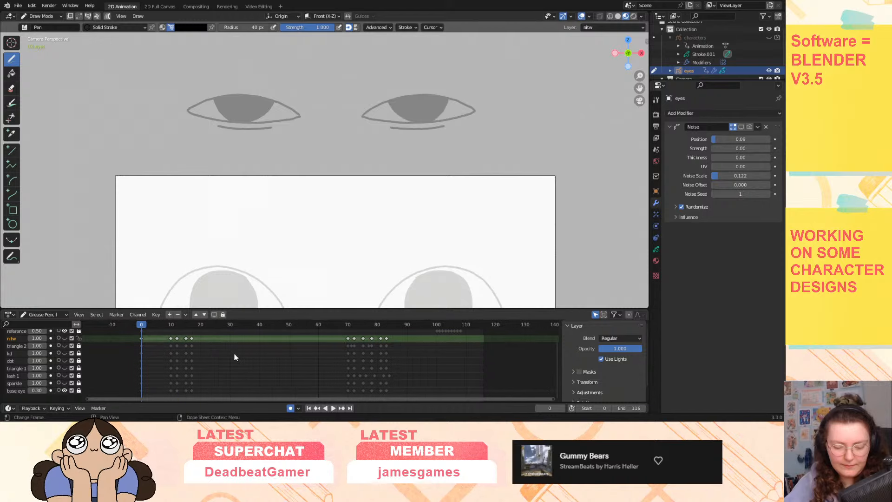
{"action": "scroll", "coordinate": [28, 354], "scroll_direction": "up", "scroll_amount": 3}
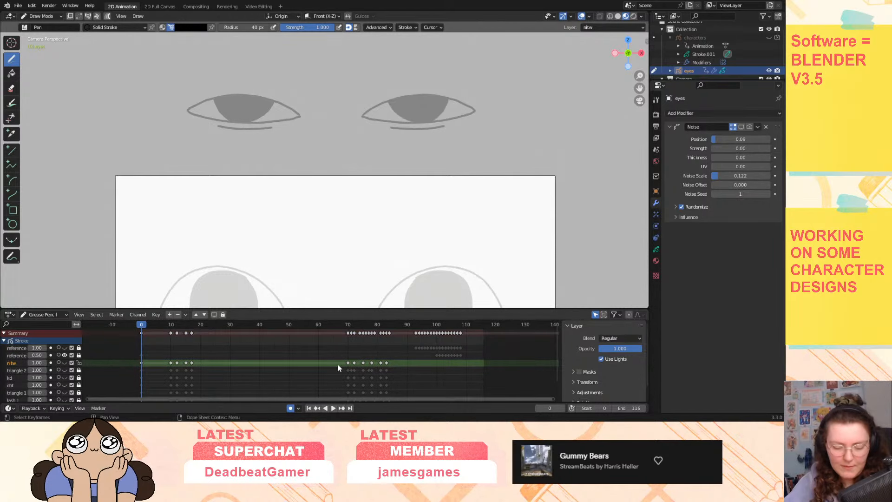
{"action": "left_click", "coordinate": [436, 355]}
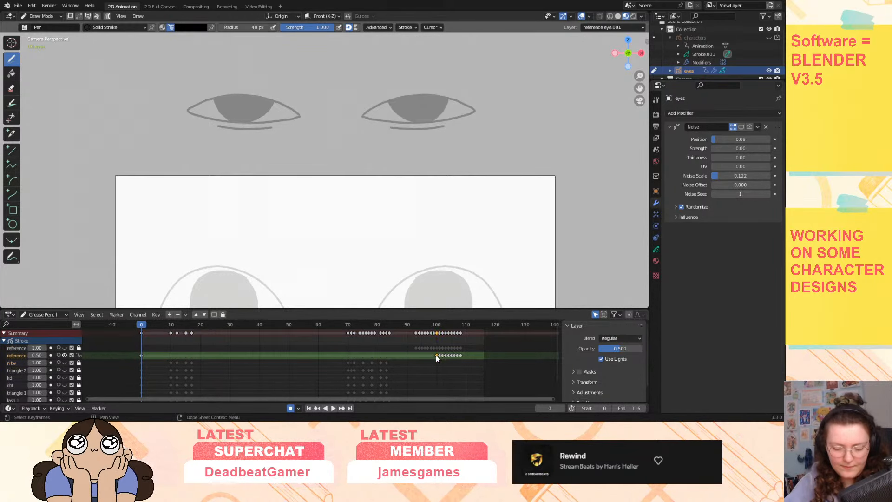
{"action": "key", "text": "g"}
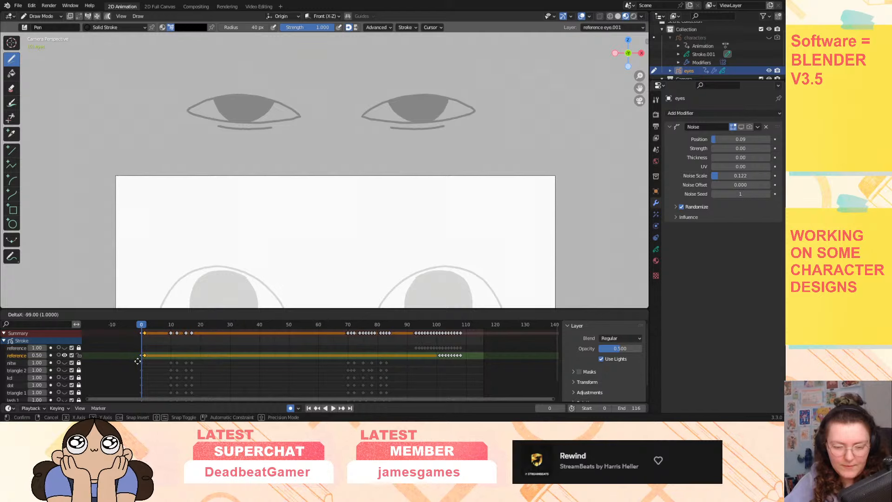
{"action": "left_click", "coordinate": [137, 361]}
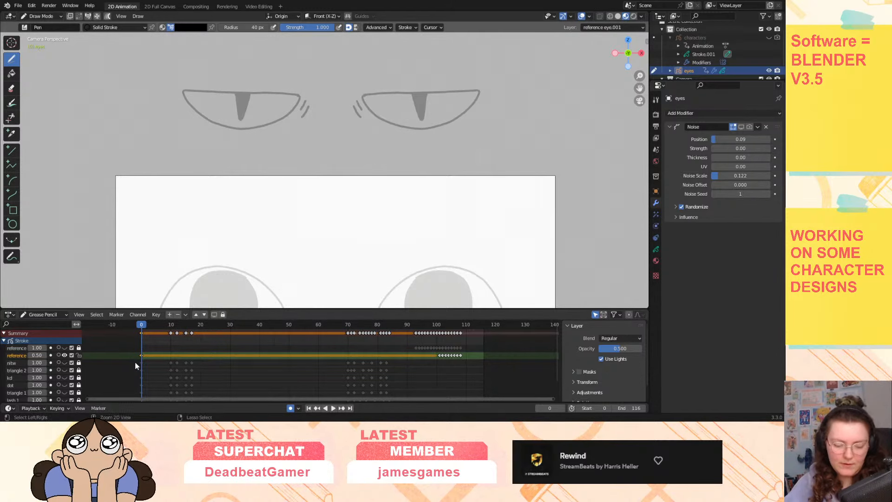
{"action": "left_click", "coordinate": [445, 348]}
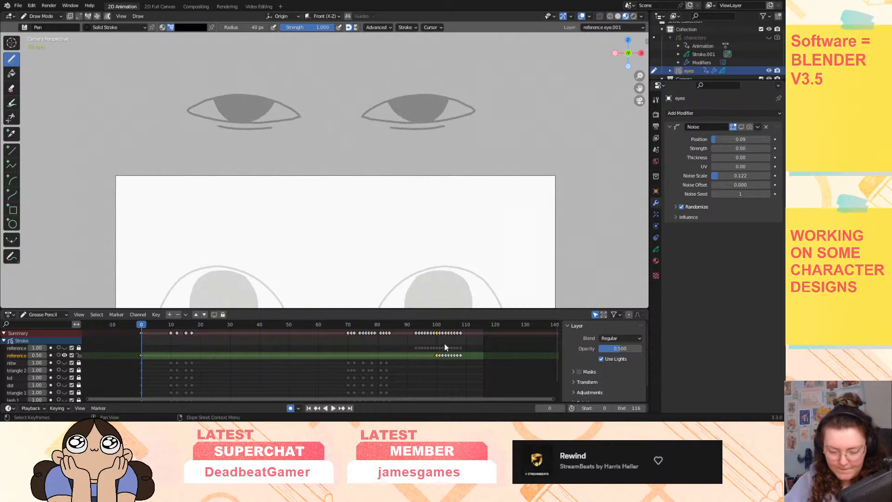
Scrub through the reference eye.001 drawings, move the keyframe at frame 106 to frame 0 and return to frame 0.
{"action": "left_click", "coordinate": [437, 326]}
{"action": "key", "text": "space"}
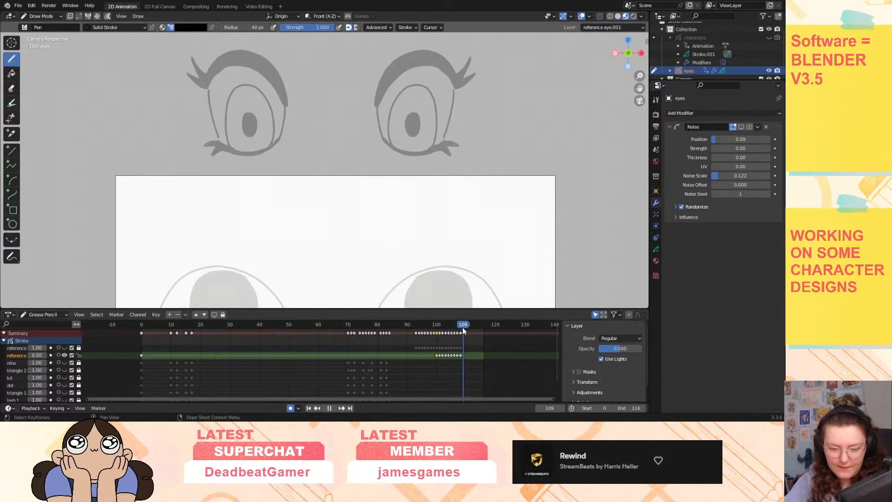
{"action": "left_click", "coordinate": [455, 328]}
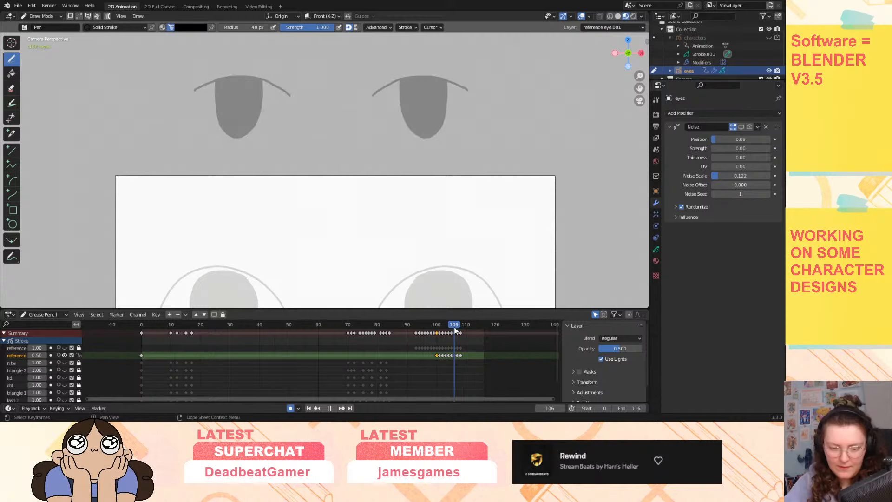
{"action": "left_click_drag", "start_coordinate": [455, 360], "coordinate": [138, 358]}
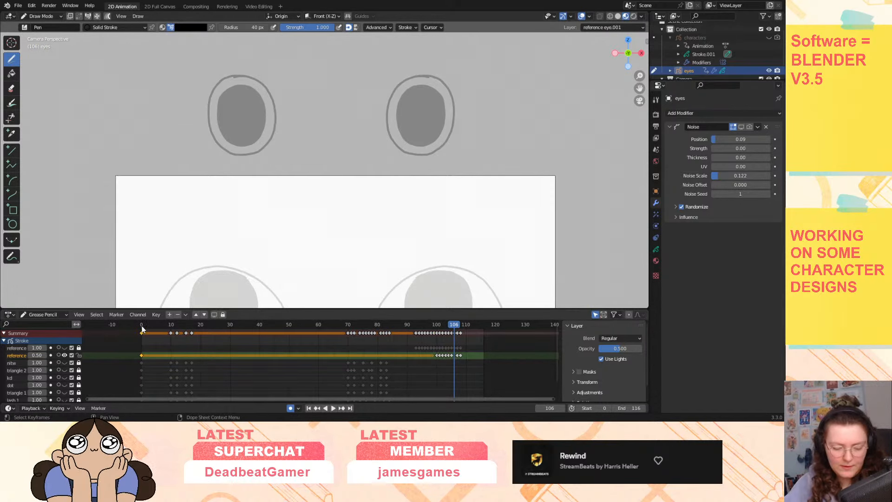
{"action": "left_click", "coordinate": [142, 327]}
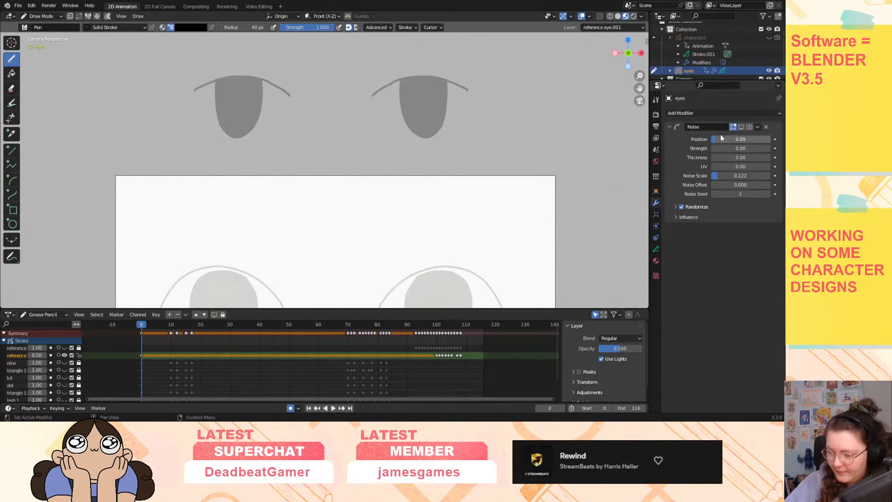
Add a new Grease Pencil layer above nitw and name it omori.
{"action": "left_click", "coordinate": [656, 250]}
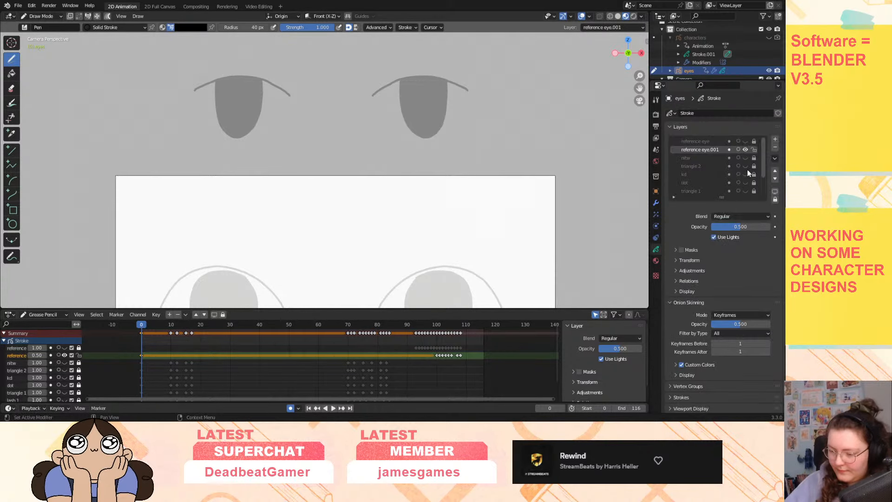
{"action": "left_click", "coordinate": [708, 158]}
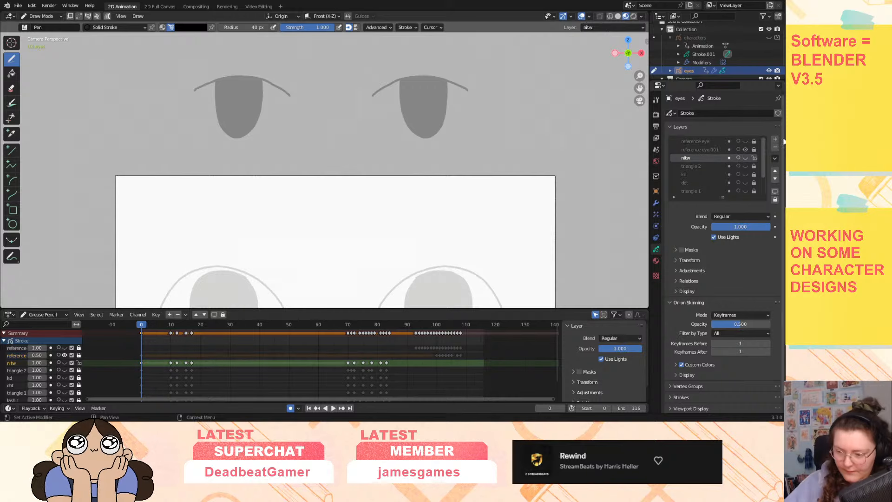
{"action": "left_click", "coordinate": [775, 139]}
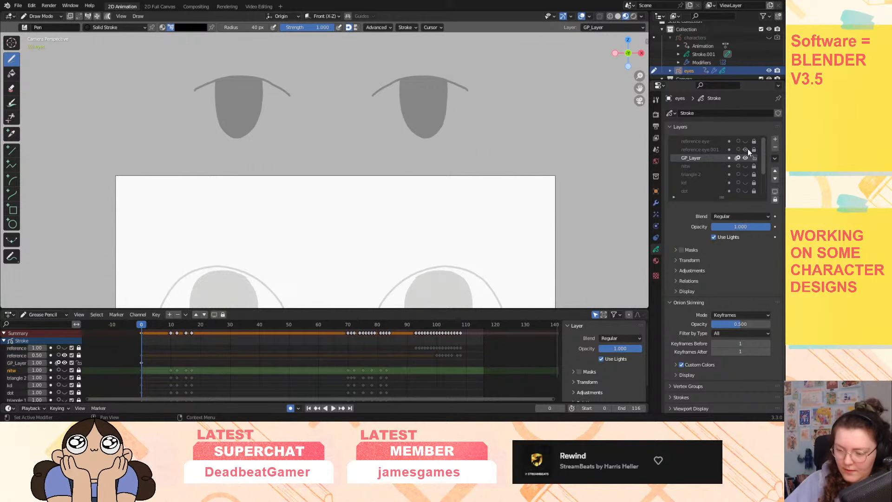
{"action": "double_click", "coordinate": [701, 157]}
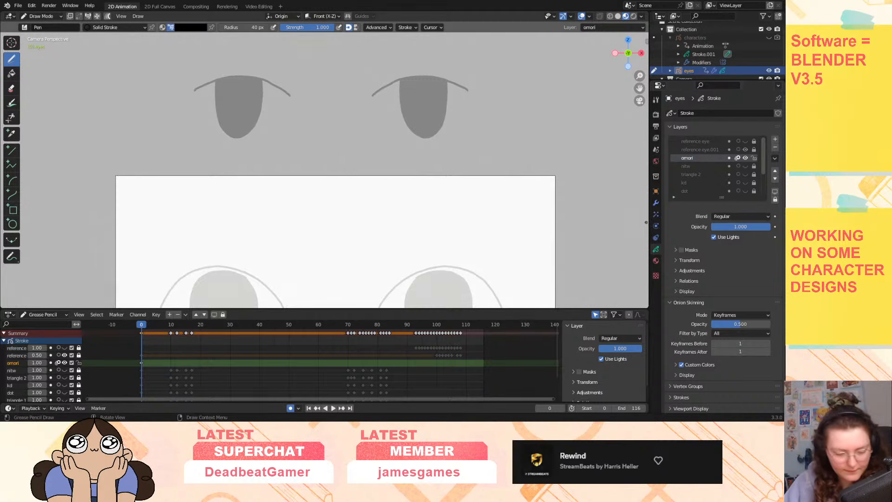
Draw the upper lid arc and the rounded iris outline below it over the right-hand base eye on the omori layer.
{"action": "key", "text": "space"}
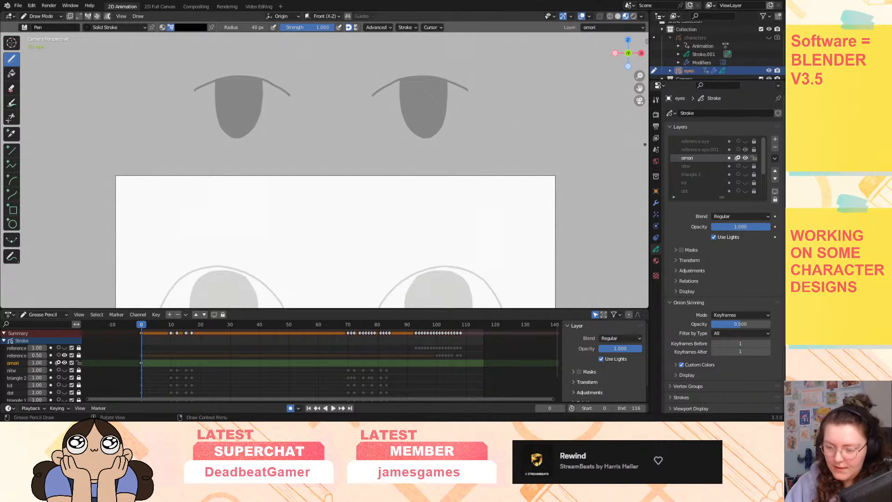
{"action": "left_click_drag", "start_coordinate": [639, 87], "coordinate": [633, 12]}
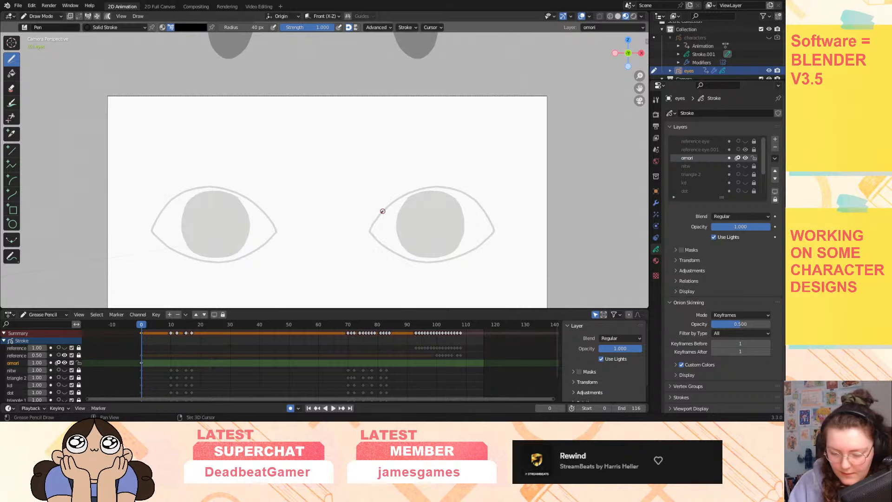
{"action": "mouse_move", "coordinate": [438, 188]}
{"action": "left_mouse_down"}
{"action": "mouse_move", "coordinate": [464, 191]}
{"action": "mouse_move", "coordinate": [489, 210]}
{"action": "left_mouse_up"}
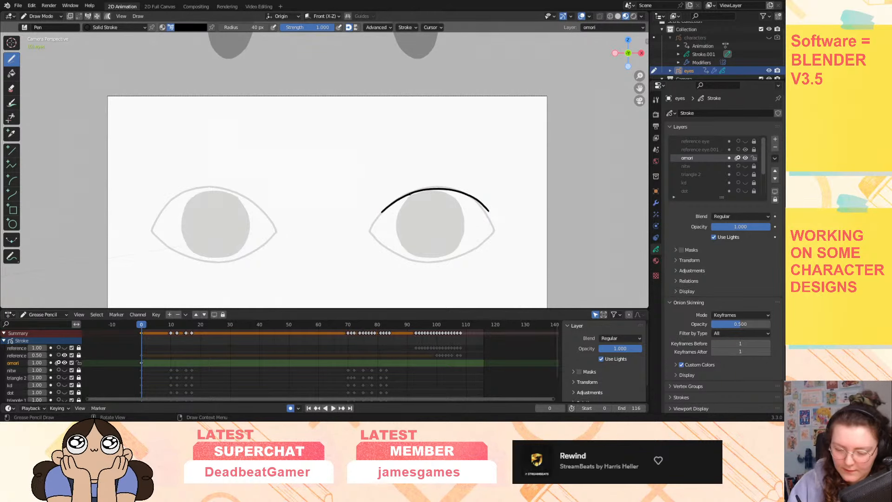
{"action": "mouse_move", "coordinate": [409, 193]}
{"action": "left_mouse_down"}
{"action": "mouse_move", "coordinate": [409, 225]}
{"action": "mouse_move", "coordinate": [437, 251]}
{"action": "mouse_move", "coordinate": [461, 191]}
{"action": "left_mouse_up"}
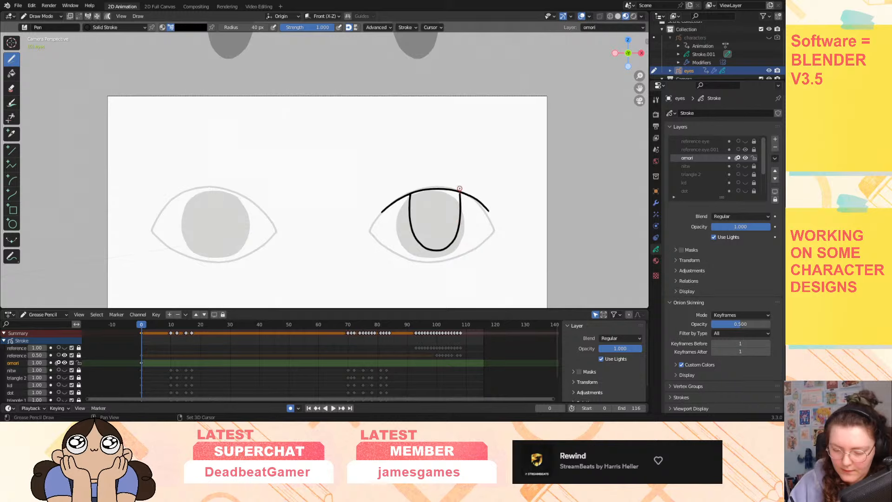
Add a Mirror modifier to the eyes object and limit its influence to the omori layer.
{"action": "left_click", "coordinate": [655, 203]}
{"action": "left_click", "coordinate": [725, 113]}
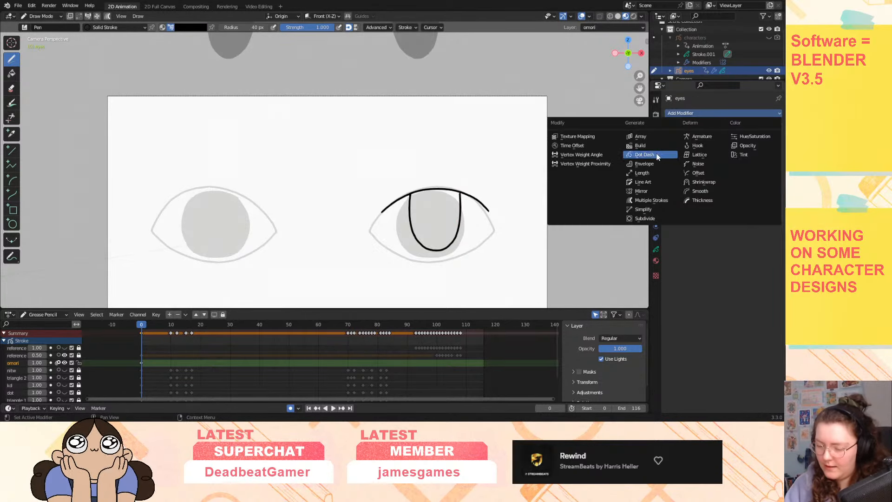
{"action": "left_click", "coordinate": [653, 173]}
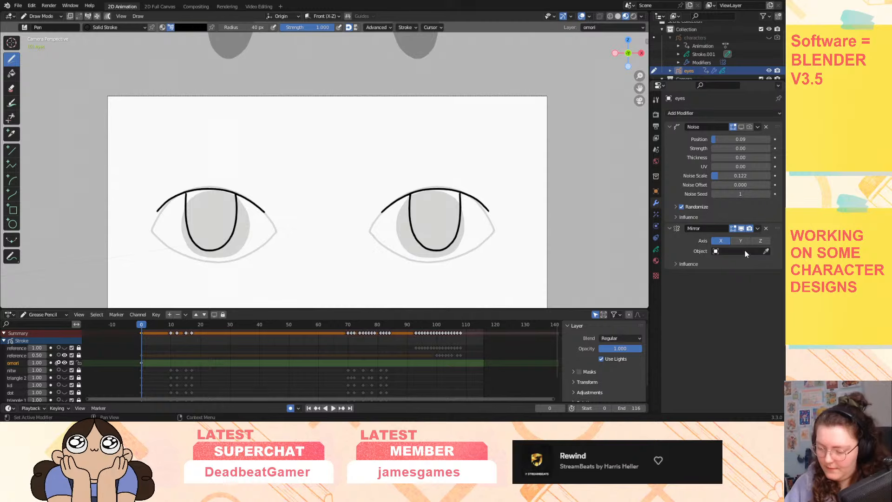
{"action": "left_click", "coordinate": [692, 264]}
{"action": "left_click", "coordinate": [738, 277]}
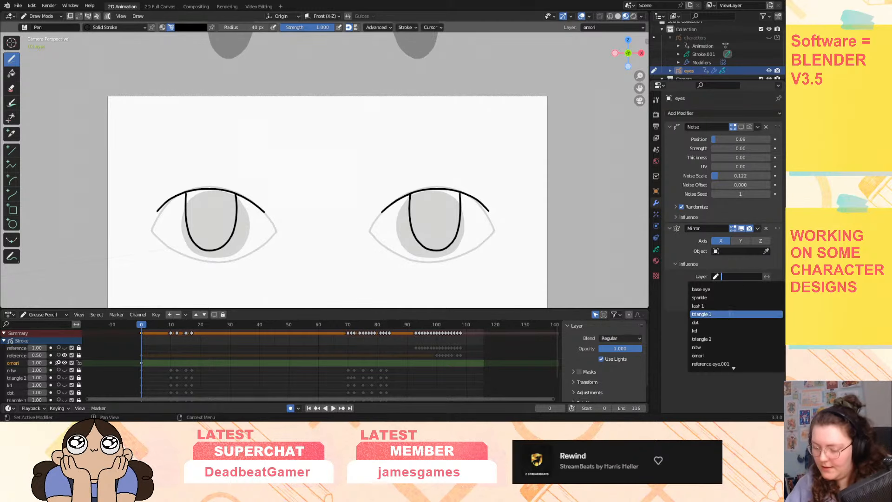
{"action": "left_click", "coordinate": [716, 355]}
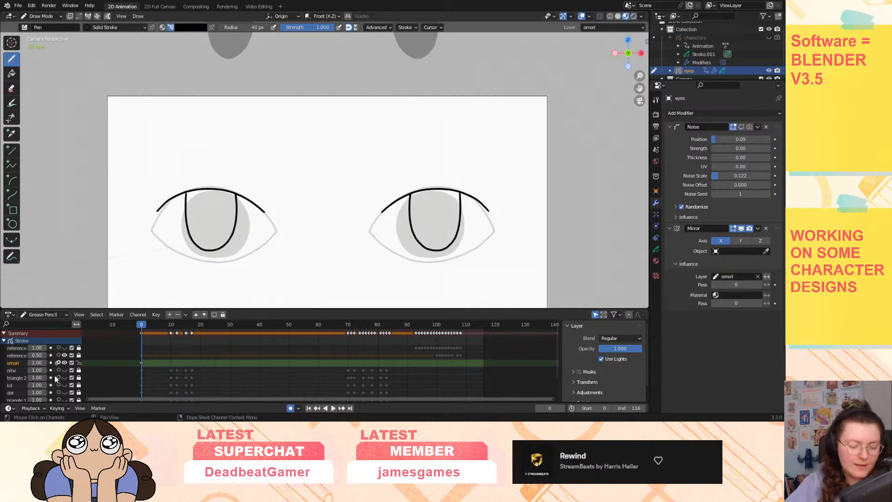
Hide the base eye layer and fill the omori iris with the Solid Fill material.
{"action": "scroll", "coordinate": [6, 370], "scroll_direction": "down", "scroll_amount": 3}
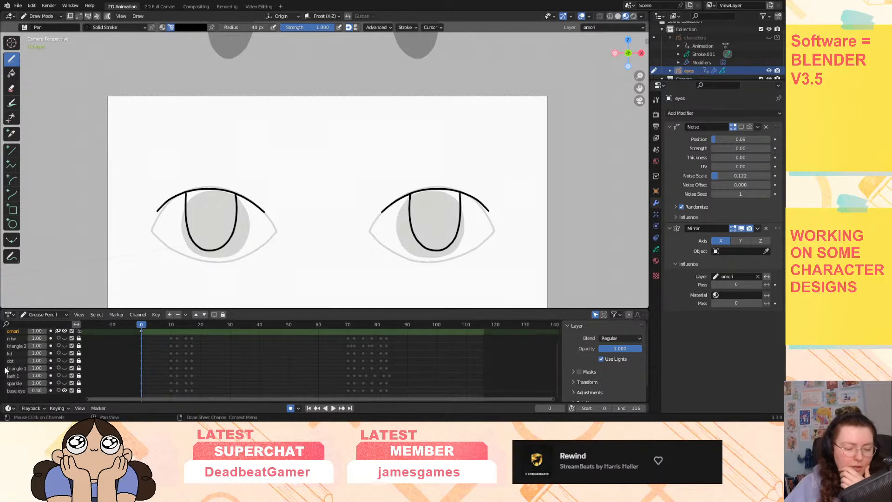
{"action": "left_click", "coordinate": [65, 390]}
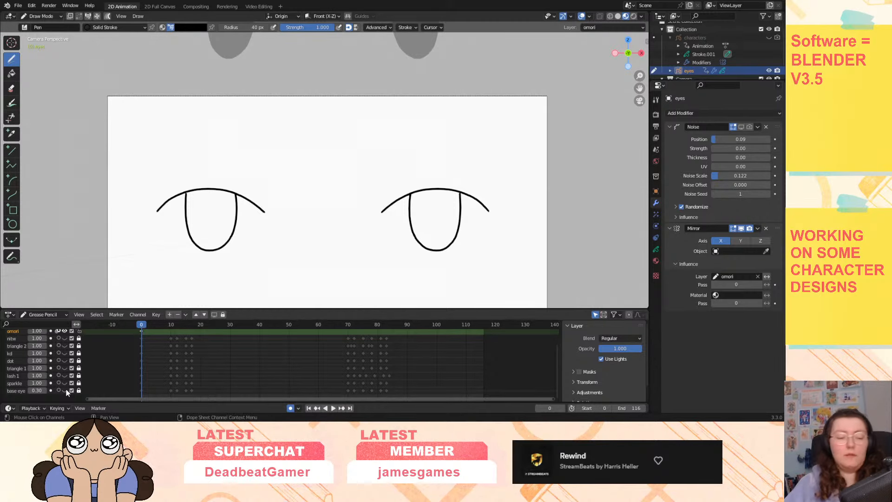
{"action": "left_click", "coordinate": [11, 73]}
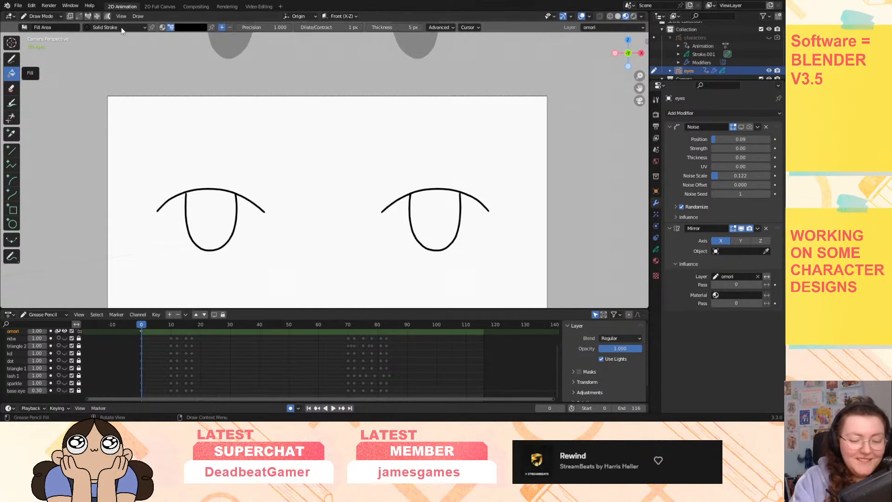
{"action": "left_click", "coordinate": [114, 27]}
{"action": "left_click", "coordinate": [99, 62]}
{"action": "left_click", "coordinate": [442, 228]}
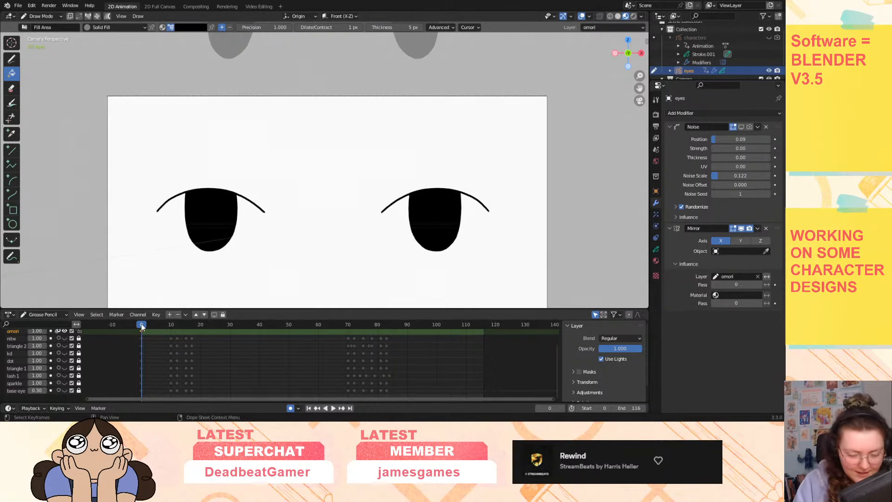
Go to frame 10, show the base eye layer and set the Pen to the Solid Stroke material.
{"action": "left_click_drag", "start_coordinate": [142, 324], "coordinate": [171, 328]}
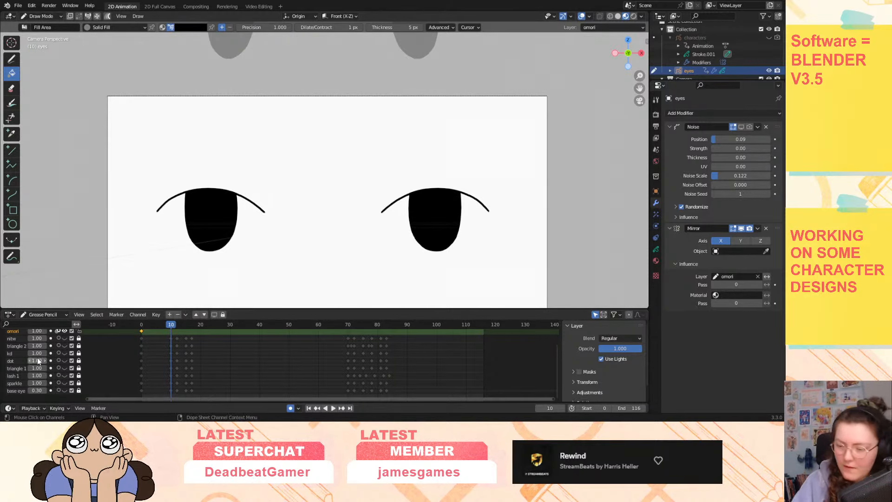
{"action": "left_click", "coordinate": [65, 390]}
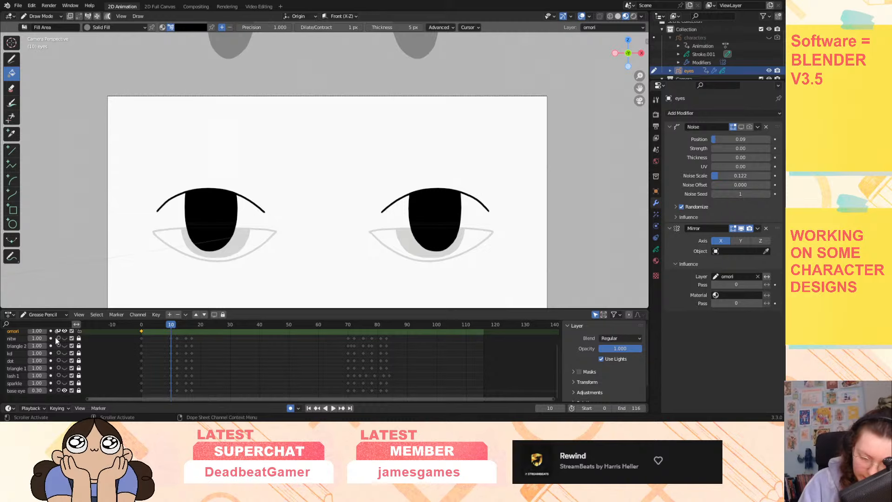
{"action": "left_click", "coordinate": [12, 59]}
{"action": "left_click", "coordinate": [123, 26]}
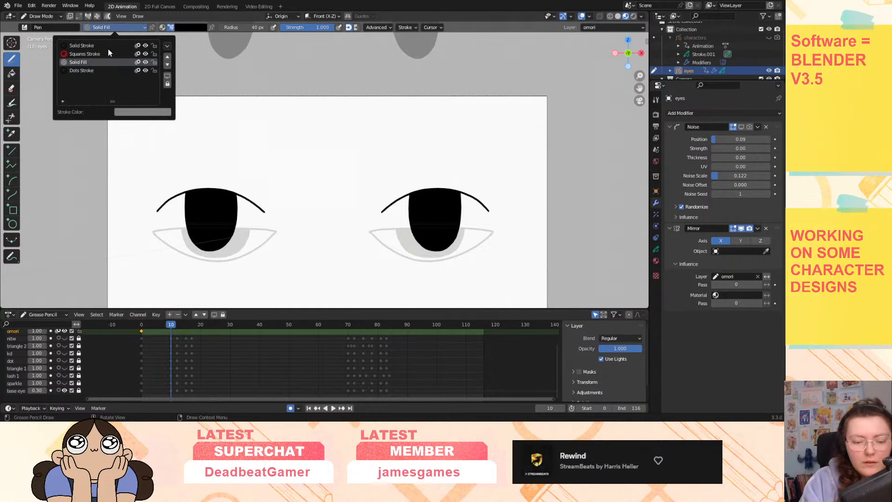
{"action": "left_click", "coordinate": [110, 46]}
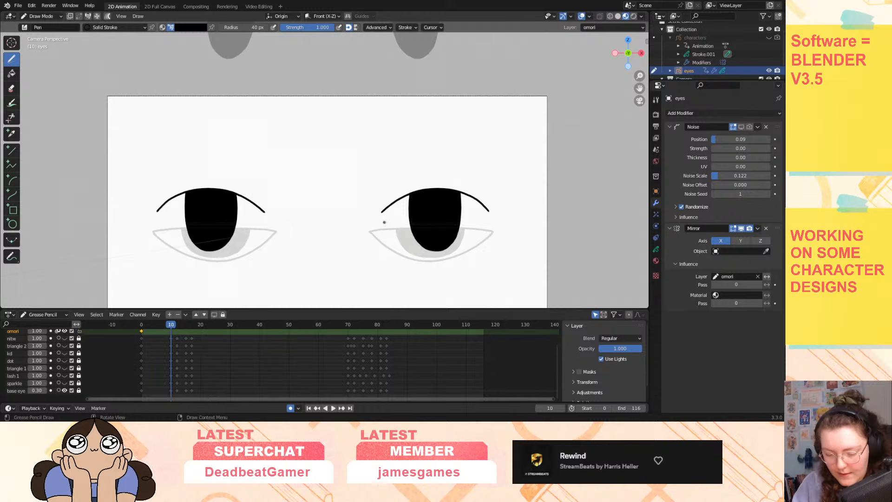
{"action": "left_click_drag", "start_coordinate": [409, 215], "coordinate": [384, 223]}
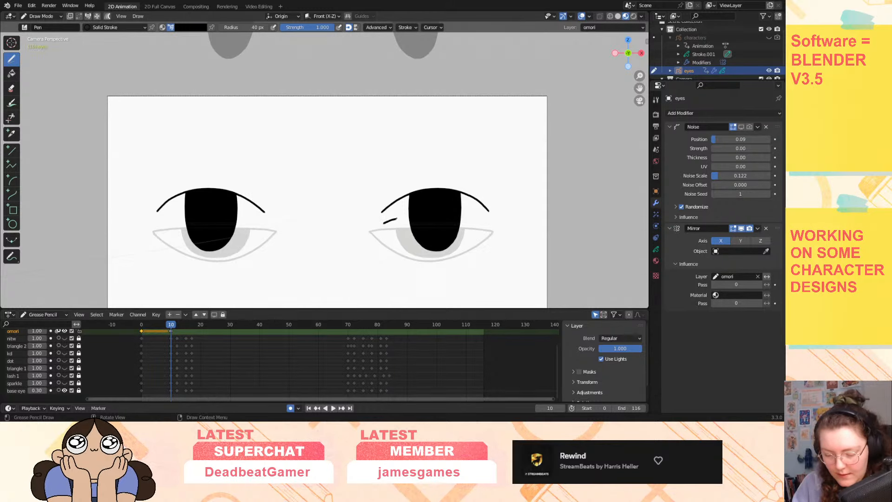
{"action": "left_click_drag", "start_coordinate": [462, 214], "coordinate": [483, 222]}
{"action": "key", "text": "ctrl+z"}
{"action": "key", "text": "ctrl+z"}
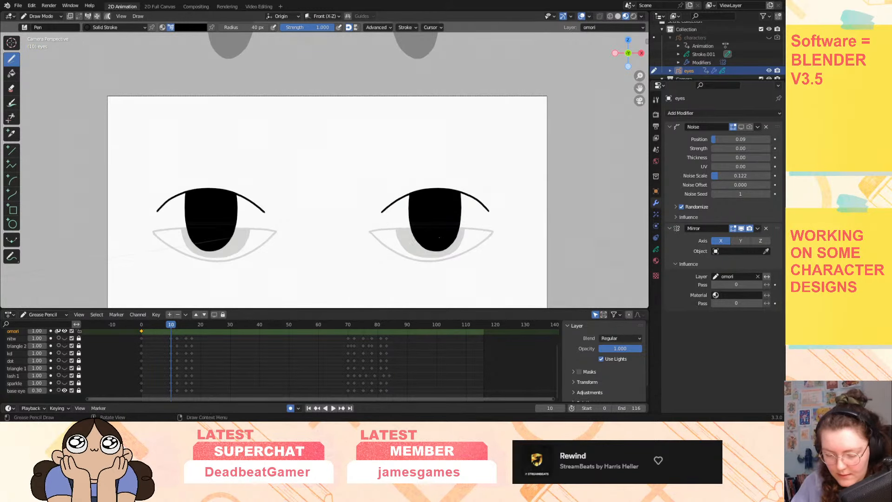
{"action": "mouse_move", "coordinate": [388, 223]}
{"action": "left_mouse_down"}
{"action": "mouse_move", "coordinate": [457, 216]}
{"action": "mouse_move", "coordinate": [489, 224]}
{"action": "left_mouse_up"}
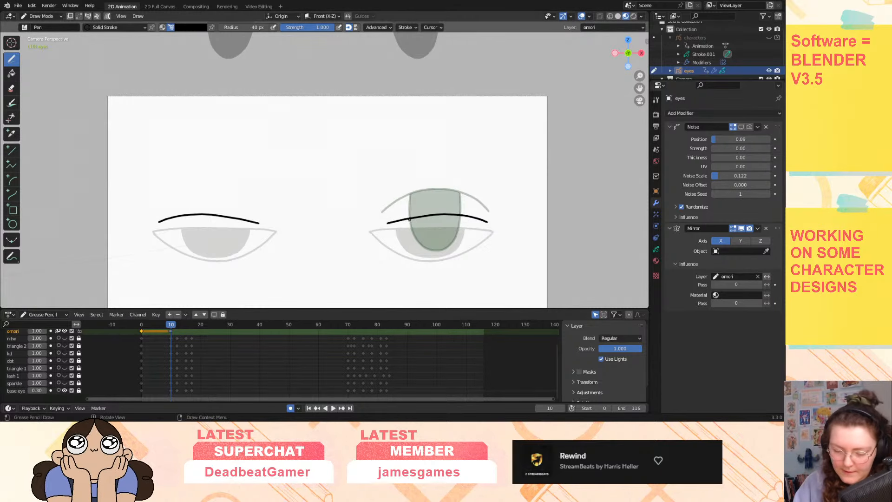
{"action": "left_click_drag", "start_coordinate": [409, 217], "coordinate": [414, 233]}
{"action": "key", "text": "ctrl+z"}
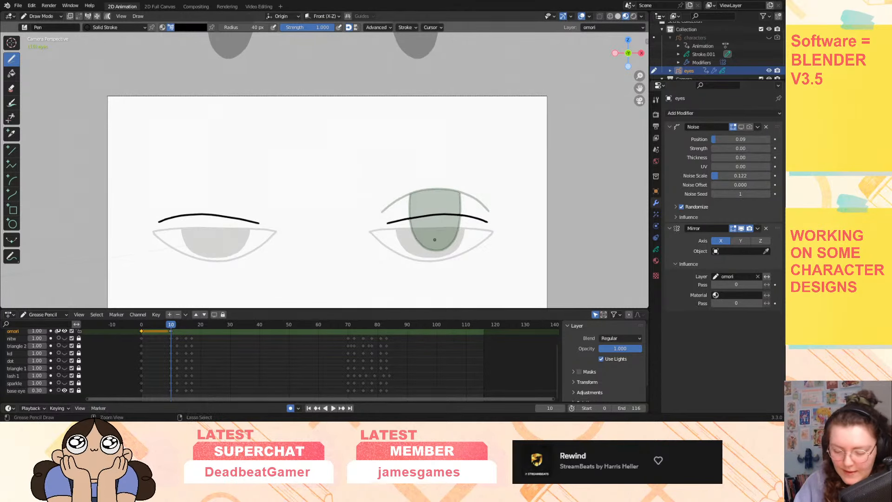
{"action": "key", "text": "ctrl+z"}
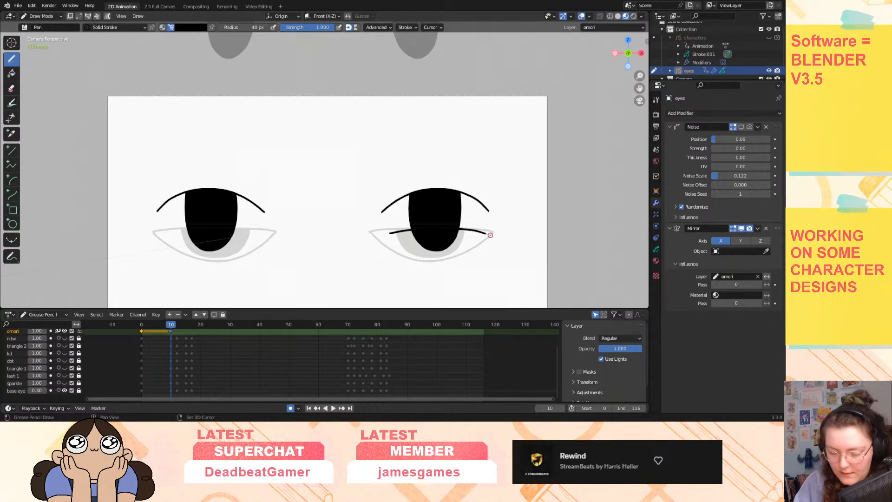
Draw the half-closed lid line and the remaining lower iris outline of the omori eye at frame 10.
{"action": "left_click_drag", "start_coordinate": [490, 235], "coordinate": [491, 235]}
{"action": "left_click_drag", "start_coordinate": [639, 78], "coordinate": [640, 87]}
{"action": "key", "text": "KP_Decimal"}
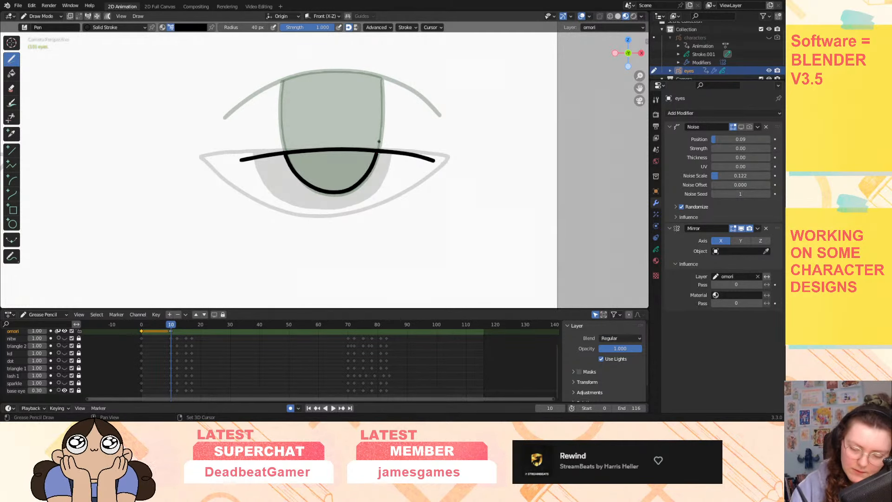
Move to frame 12 and draw the closed omori eye as one downward-curving lid line.
{"action": "key", "text": "Right"}
{"action": "key", "text": "Right"}
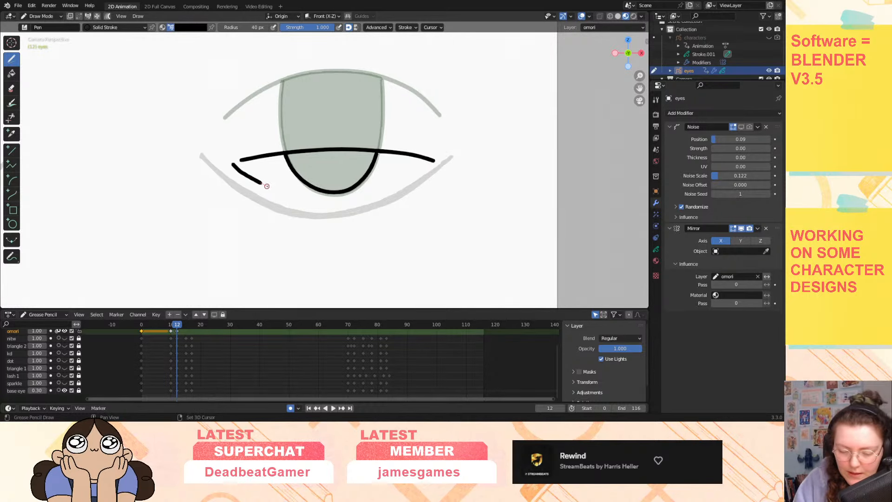
{"action": "mouse_move", "coordinate": [311, 196]}
{"action": "left_mouse_down"}
{"action": "mouse_move", "coordinate": [380, 187]}
{"action": "mouse_move", "coordinate": [442, 156]}
{"action": "left_mouse_up"}
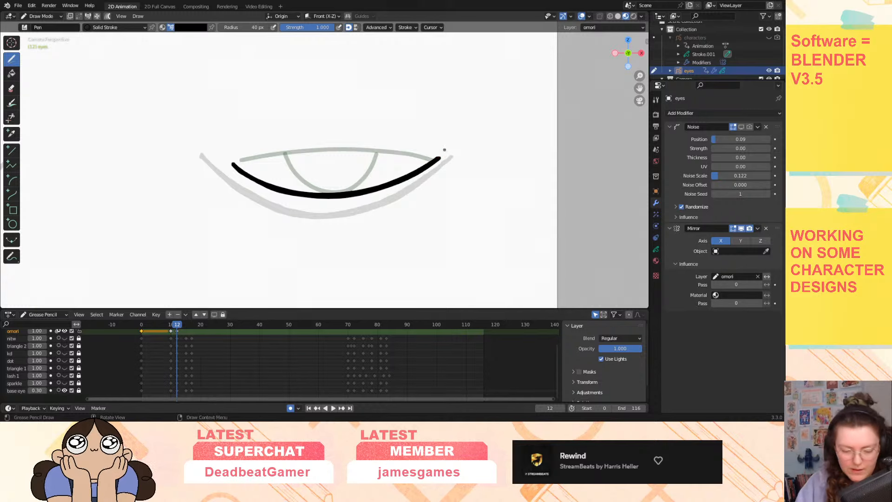
Copy the omori open-eye keyframe from frame 0 to frame 17 and draw the reopening lid and iris outline at frame 15.
{"action": "left_click_drag", "start_coordinate": [178, 325], "coordinate": [185, 323]}
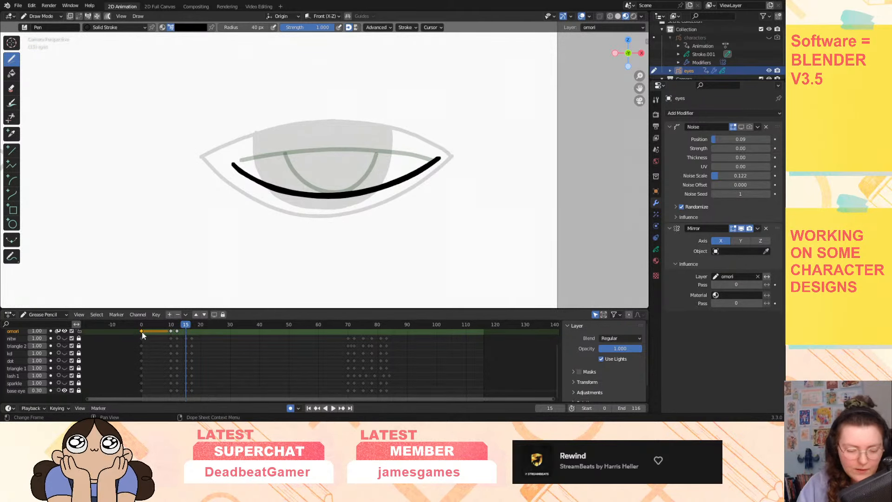
{"action": "left_click", "coordinate": [191, 330]}
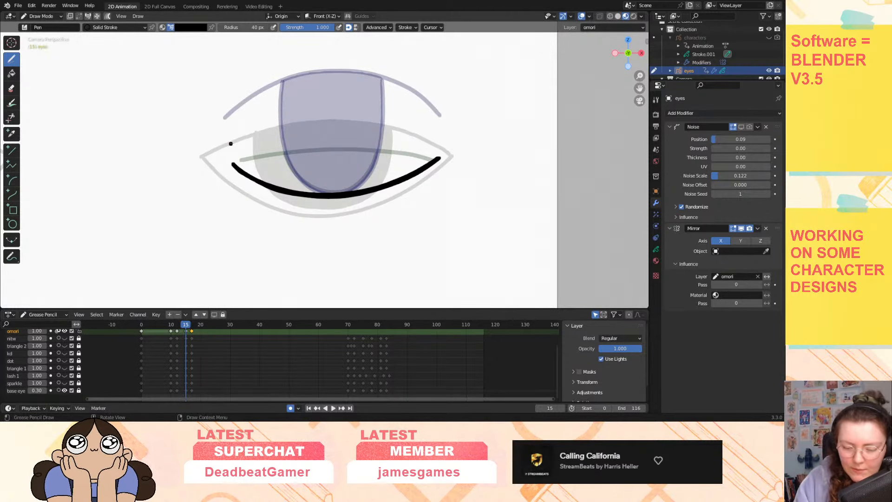
{"action": "mouse_move", "coordinate": [230, 143]}
{"action": "left_mouse_down"}
{"action": "mouse_move", "coordinate": [274, 127]}
{"action": "mouse_move", "coordinate": [356, 119]}
{"action": "mouse_move", "coordinate": [410, 129]}
{"action": "left_mouse_up"}
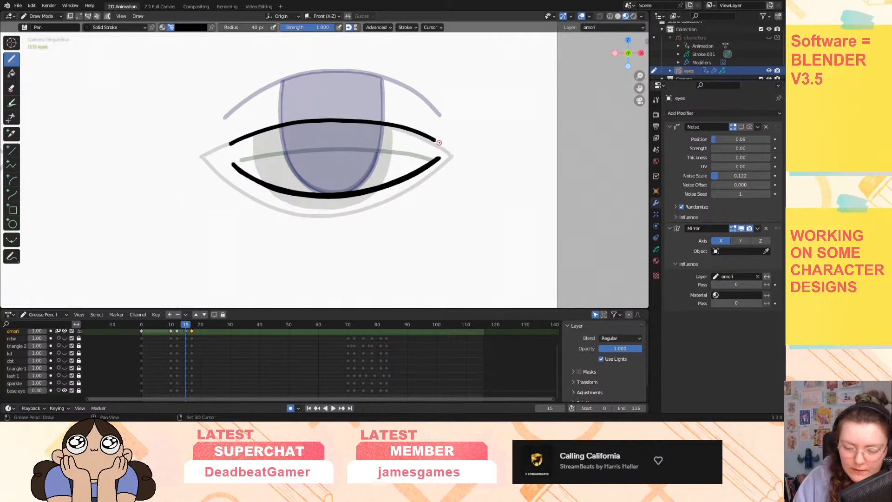
{"action": "key", "text": "ctrl+z"}
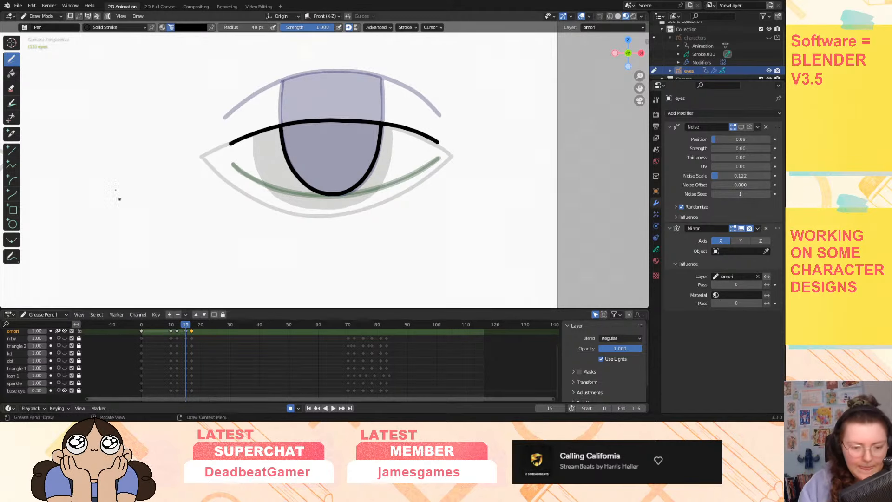
Fill the partly open iris at frame 15 with the Solid Fill material.
{"action": "left_click", "coordinate": [14, 74]}
{"action": "left_click", "coordinate": [114, 26]}
{"action": "left_click", "coordinate": [92, 62]}
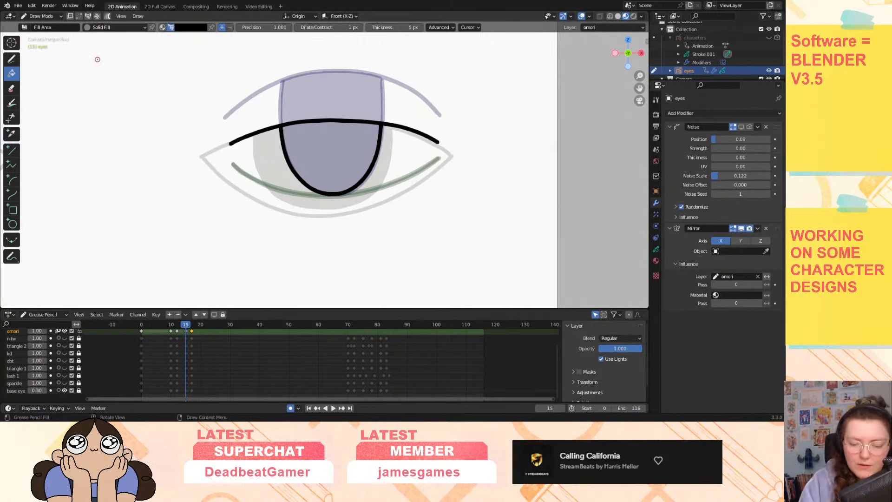
{"action": "left_click", "coordinate": [346, 148]}
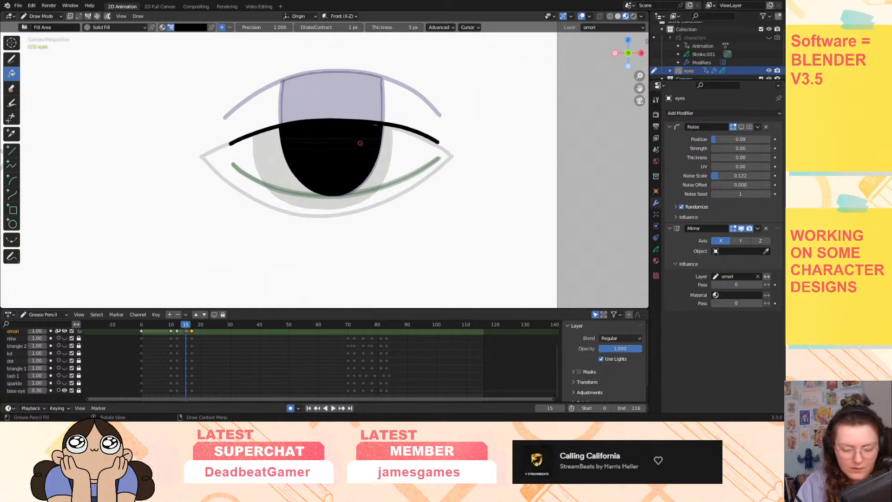
Step back through the omori keyframes and fill the half-closed iris at frame 10.
{"action": "key", "text": "Up"}
{"action": "key", "text": "Down"}
{"action": "key", "text": "Down"}
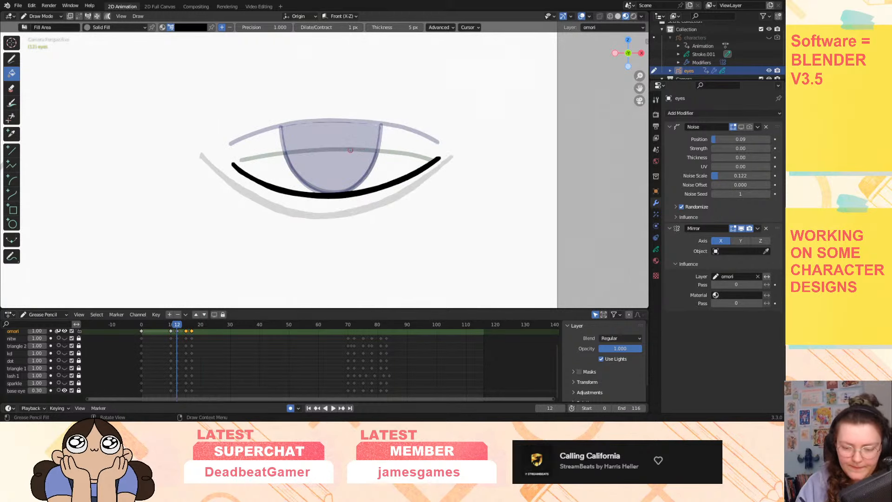
{"action": "left_click", "coordinate": [355, 159]}
{"action": "key", "text": "Down"}
{"action": "left_click", "coordinate": [342, 168]}
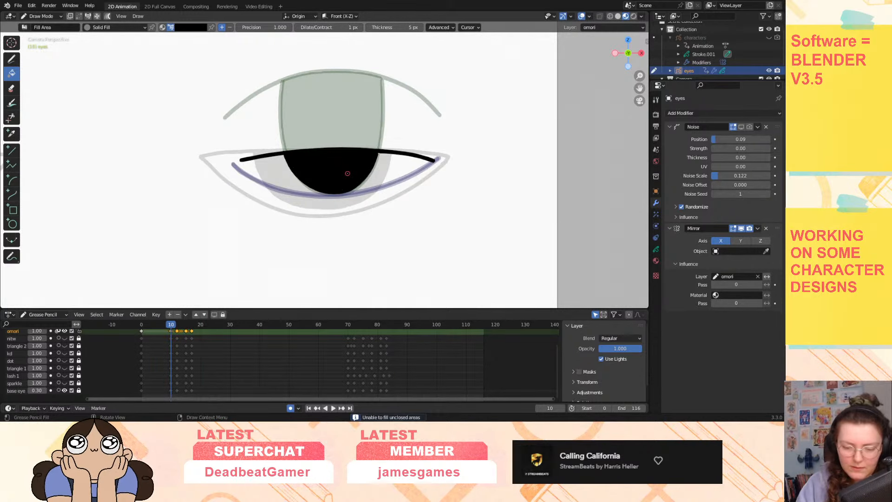
Turn off onion skinning for the omori layer and hide the base eye layer.
{"action": "key", "text": "Down"}
{"action": "left_click", "coordinate": [58, 331]}
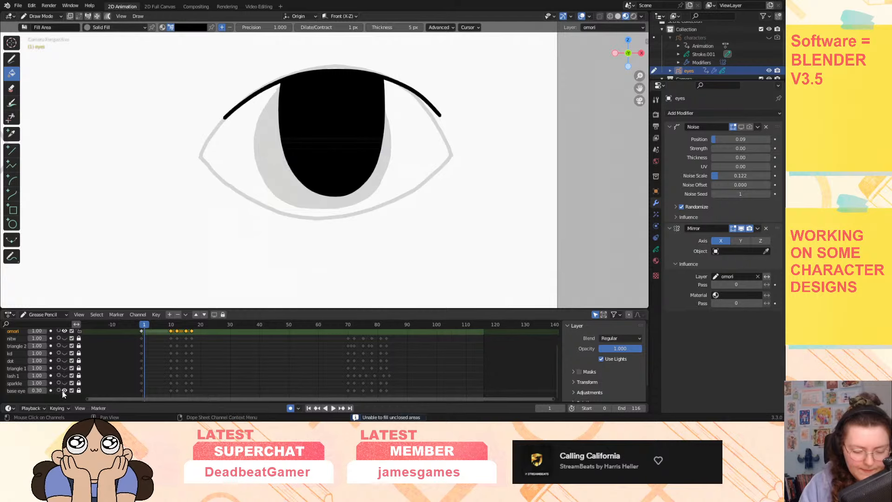
{"action": "left_click", "coordinate": [64, 390]}
Frame both omori eyes and play the blink animation from the start frame.
{"action": "left_click_drag", "start_coordinate": [640, 79], "coordinate": [778, 113]}
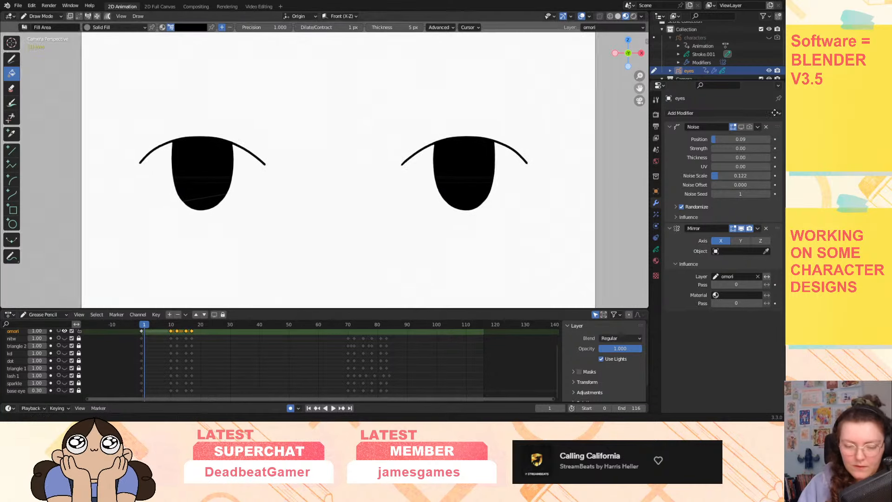
{"action": "left_click", "coordinate": [309, 408]}
{"action": "left_click", "coordinate": [333, 408]}
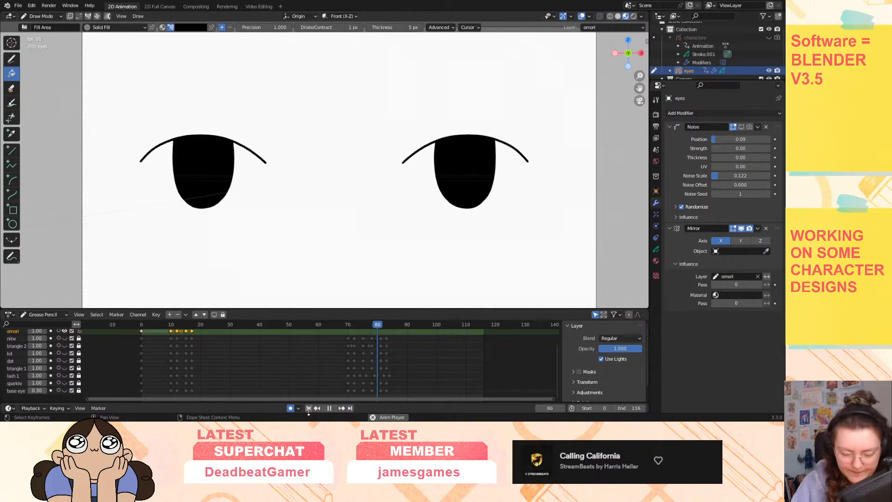
Duplicate the omori layer's blink keyframes to frame 70 for a second blink and show the base eye layer as timing reference.
{"action": "key", "text": "space"}
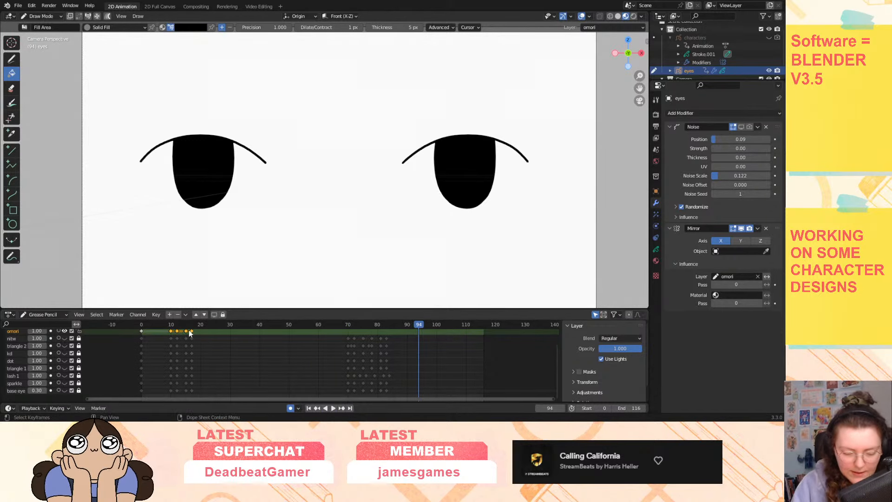
{"action": "left_click_drag", "start_coordinate": [190, 332], "coordinate": [363, 327]}
{"action": "left_click", "coordinate": [353, 325]}
{"action": "key", "text": "space"}
{"action": "key", "text": "space"}
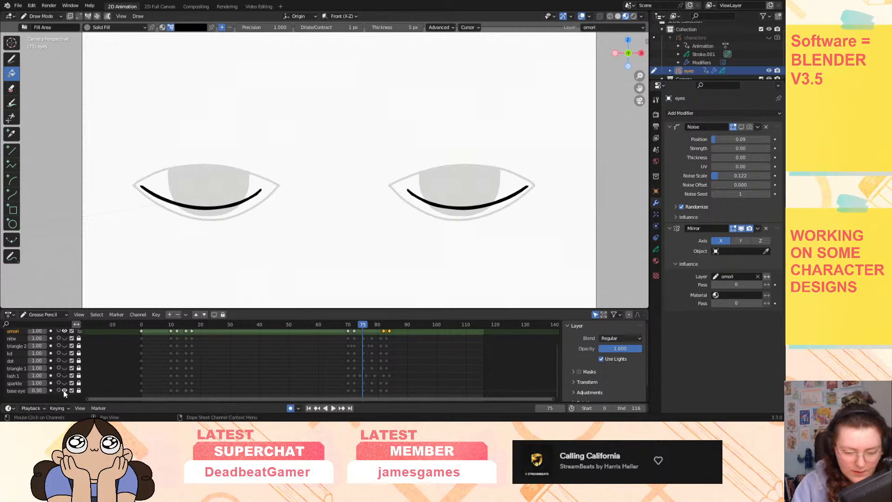
Retime the second omori blink: partly open key at frame 75, closed duplicate at 78, half-closed duplicate at 81 and the last key at 83.
{"action": "left_click", "coordinate": [384, 328]}
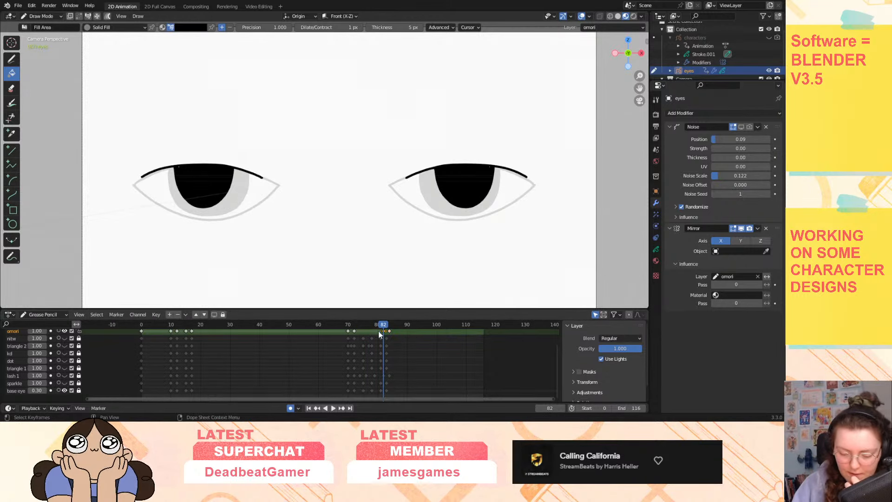
{"action": "left_click_drag", "start_coordinate": [384, 332], "coordinate": [363, 339]}
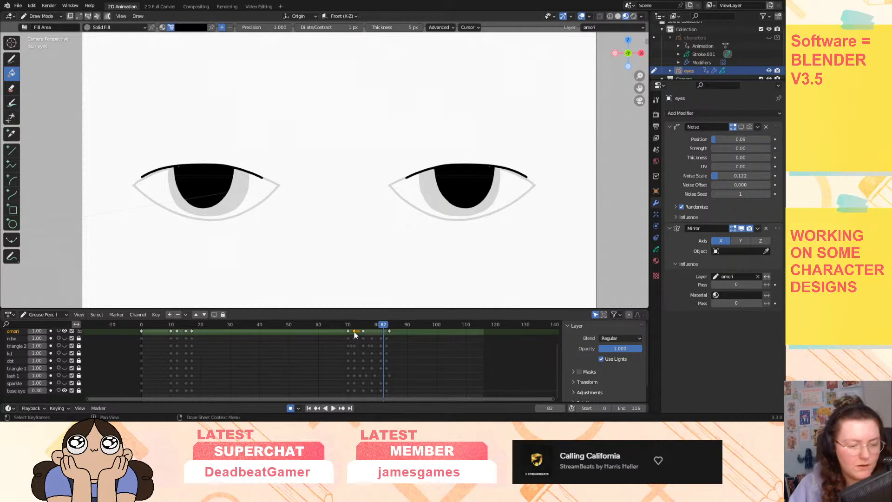
{"action": "key", "text": "shift+d"}
{"action": "left_click", "coordinate": [371, 332]}
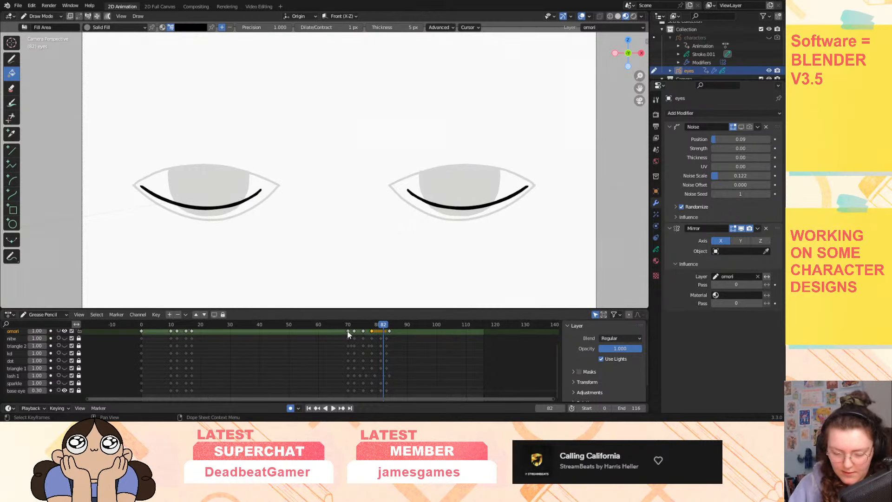
{"action": "key", "text": "shift+d"}
{"action": "left_click", "coordinate": [383, 337]}
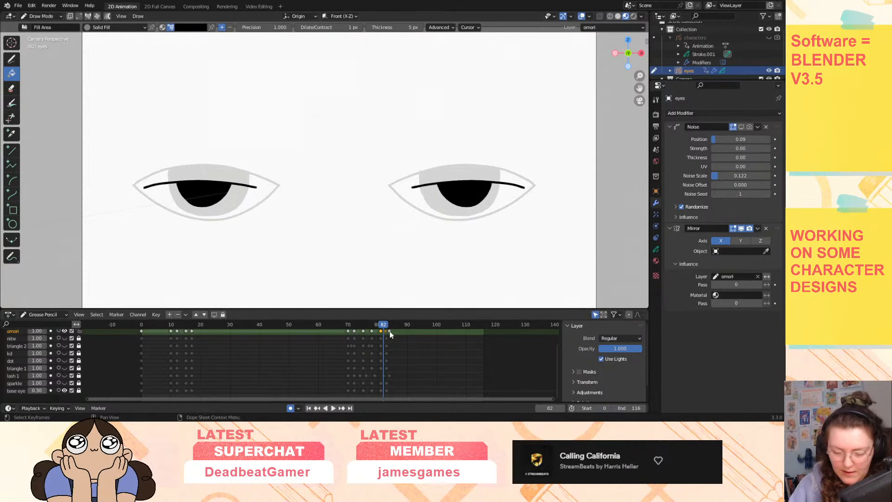
Play the second omori blink from frame 69 with the base eye hidden, and enable the Noise modifier's viewport and render display.
{"action": "left_click_drag", "start_coordinate": [384, 325], "coordinate": [346, 335]}
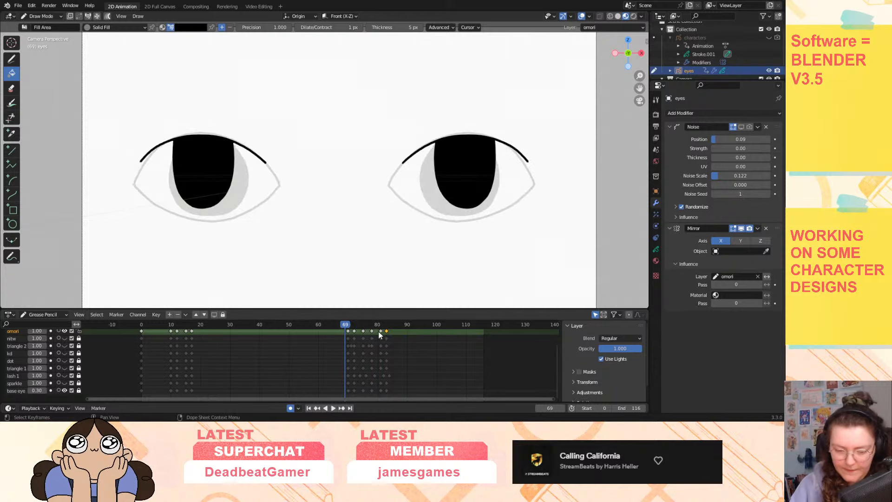
{"action": "left_click", "coordinate": [331, 409]}
{"action": "scroll", "coordinate": [638, 82], "scroll_direction": "down", "scroll_amount": 2}
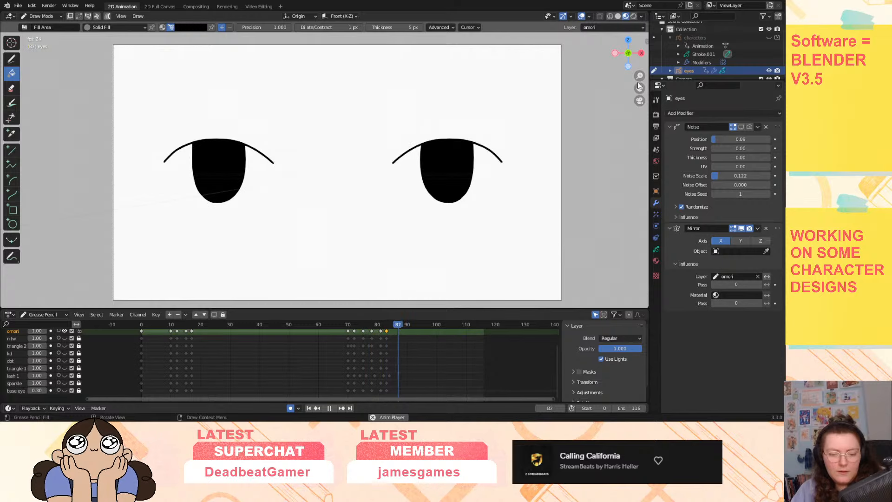
{"action": "left_click", "coordinate": [749, 126]}
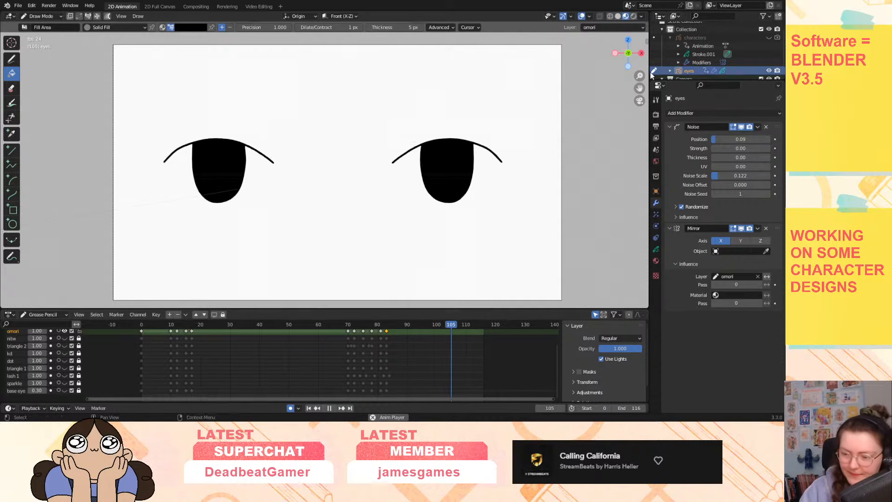
{"action": "scroll", "coordinate": [640, 77], "scroll_direction": "down", "scroll_amount": 3}
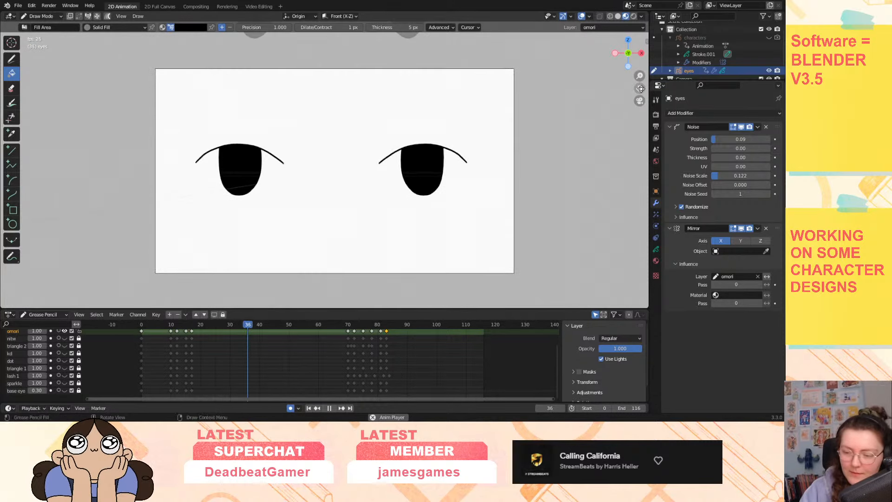
Review the eye designs' blinks during playback by isolating the base eye, sparkle and lash 1 layers in turn, ending on omori.
{"action": "left_click", "coordinate": [64, 391]}
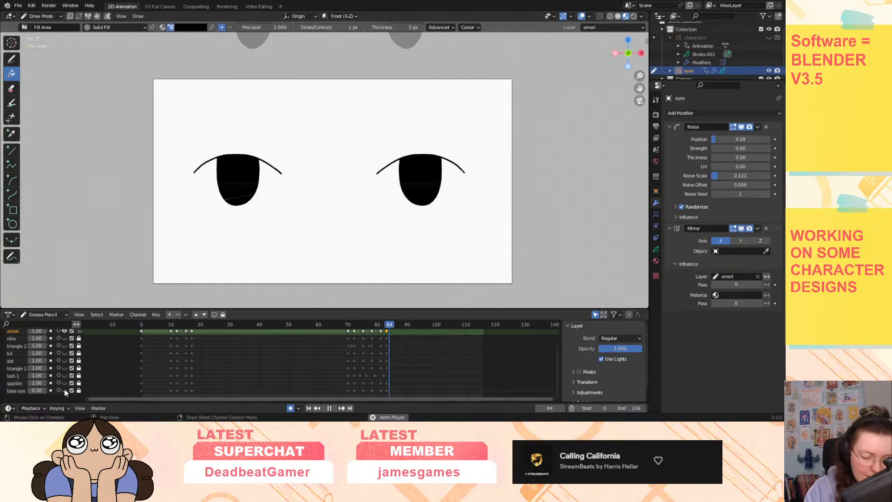
{"action": "left_click", "coordinate": [64, 331]}
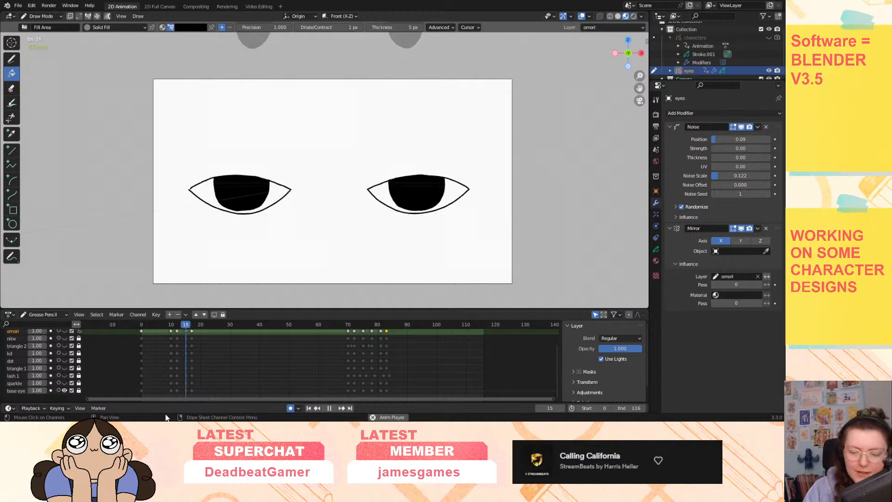
{"action": "scroll", "coordinate": [641, 76], "scroll_direction": "up", "scroll_amount": 1}
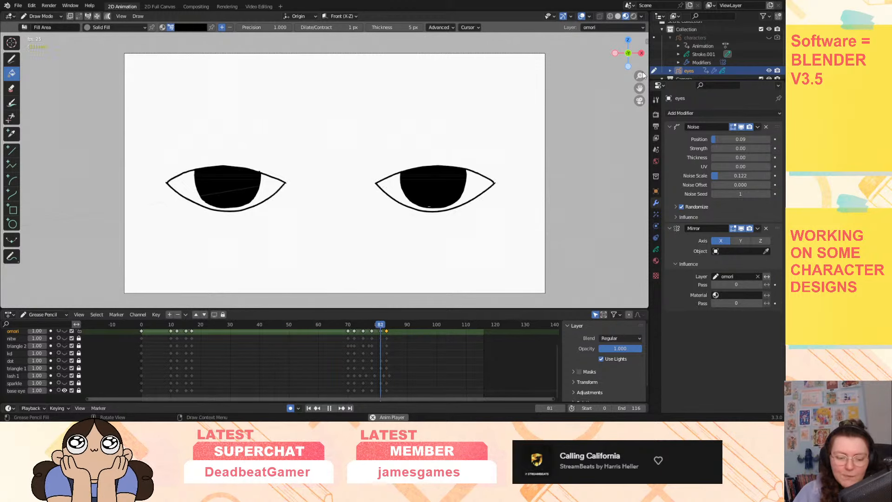
{"action": "left_click", "coordinate": [64, 390]}
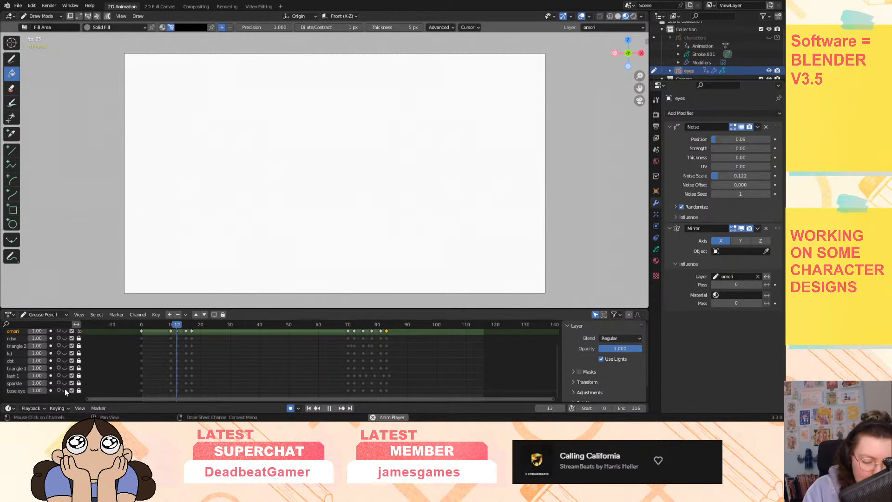
{"action": "left_click", "coordinate": [64, 383]}
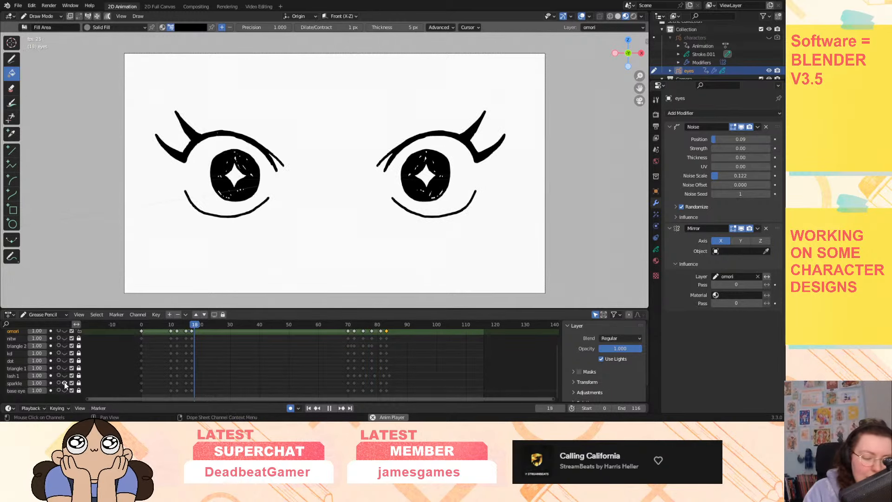
{"action": "left_click", "coordinate": [64, 376]}
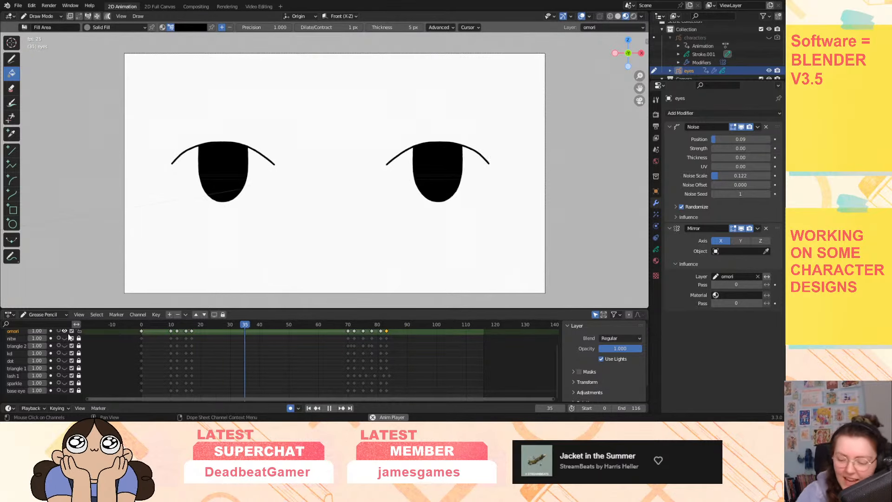
{"action": "left_click_drag", "start_coordinate": [555, 356], "coordinate": [551, 327]}
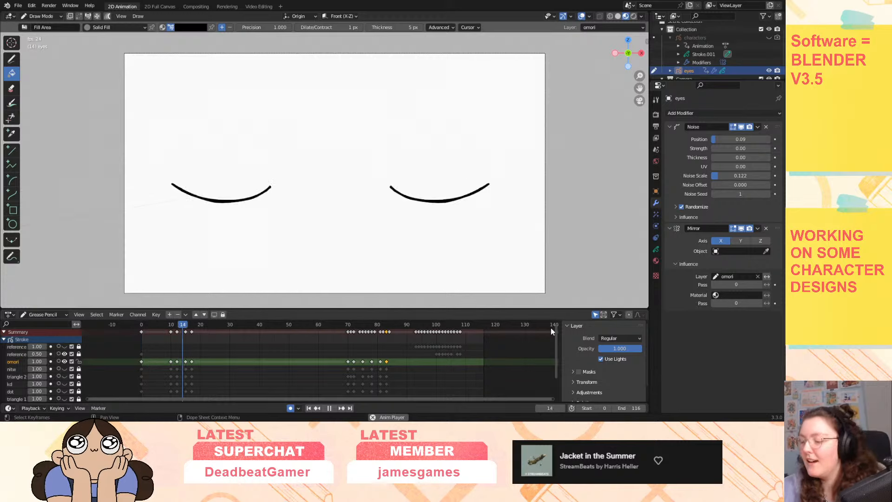